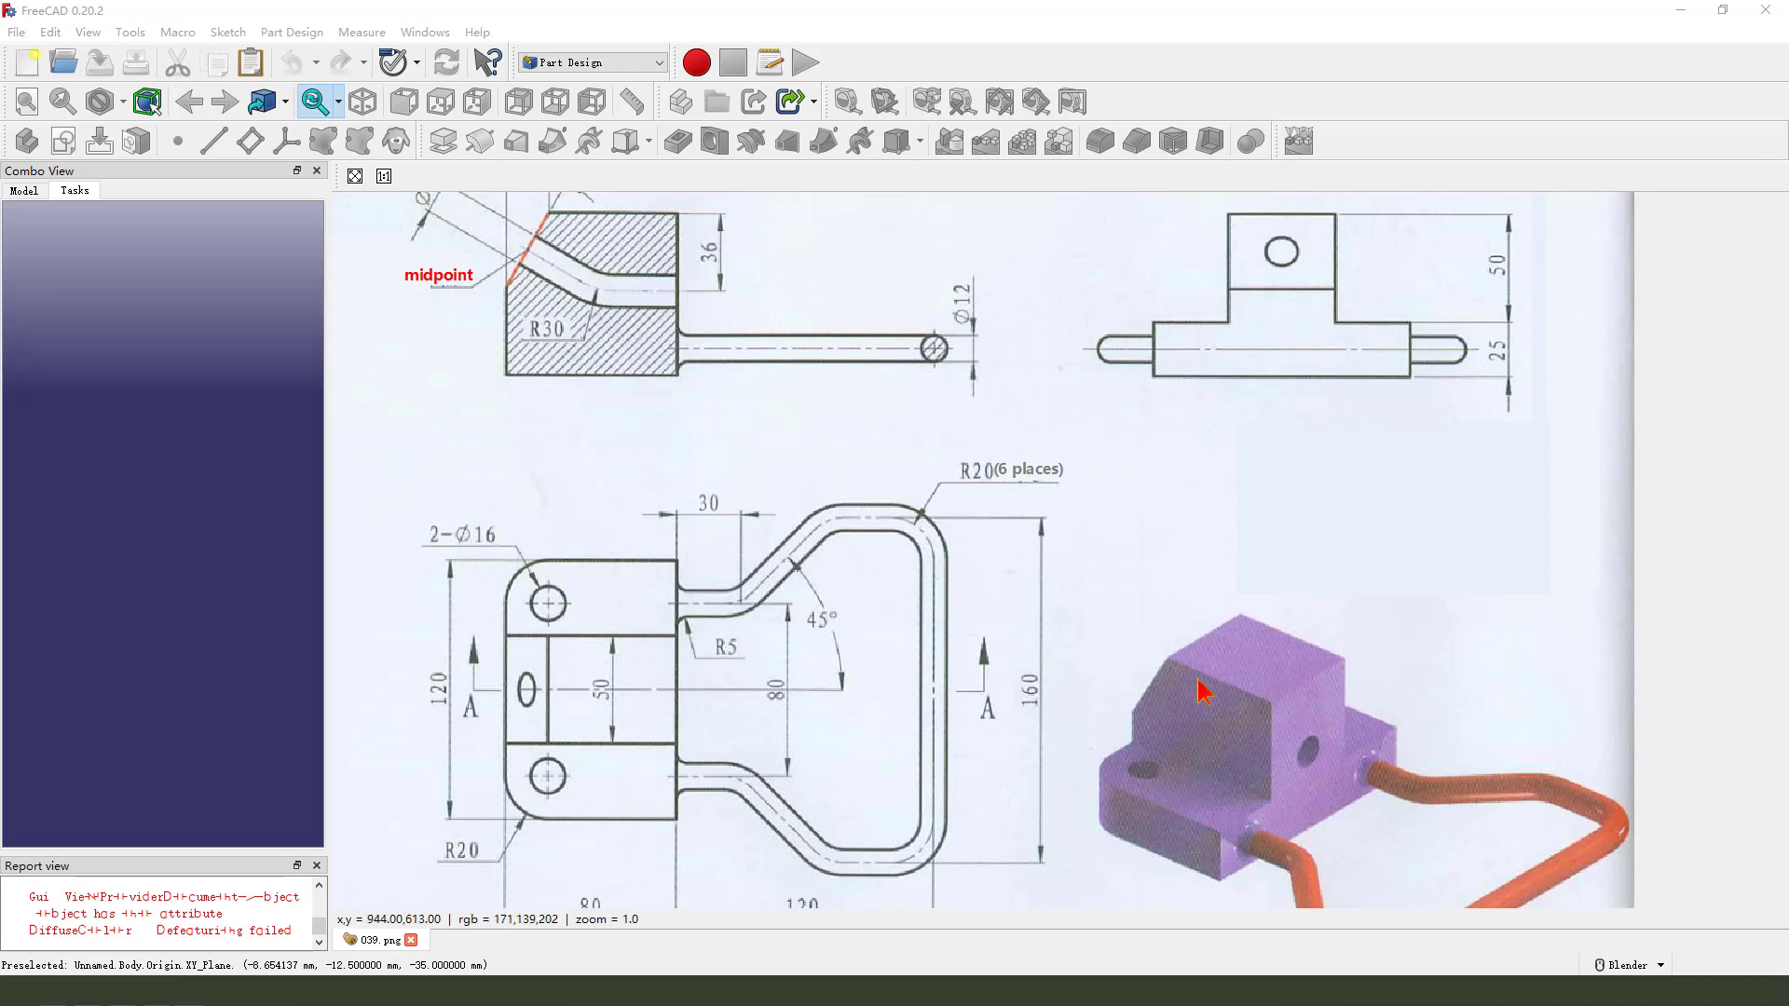
Step: Mark the 3D part and purple block in the reference image, plus the menu and toolbar
mouse_move(1170, 641)
left_mouse_down()
mouse_move(1280, 601)
mouse_move(1302, 862)
mouse_move(1137, 719)
left_mouse_up()
key("Escape")
middle_click_drag(1321, 702, 1322, 682)
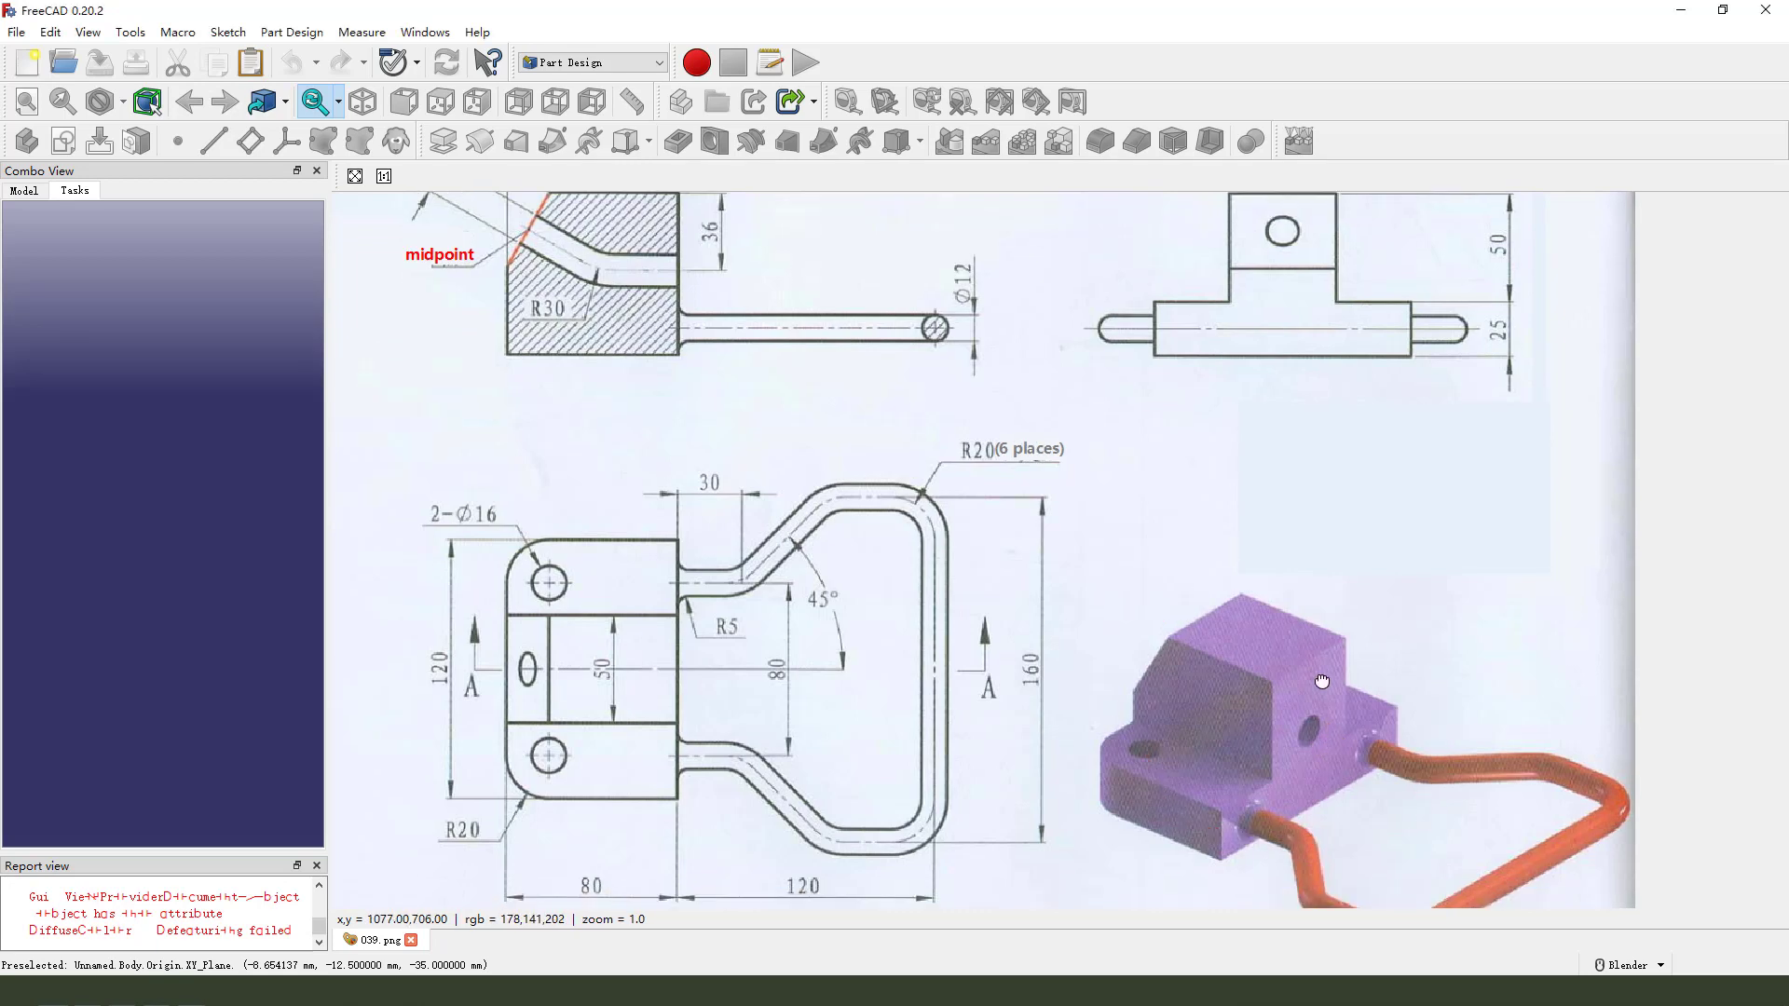
left_click_drag(1322, 681, 1241, 505)
mouse_move(1063, 454)
left_mouse_down()
mouse_move(1522, 723)
mouse_move(1035, 437)
mouse_move(1039, 421)
left_mouse_up()
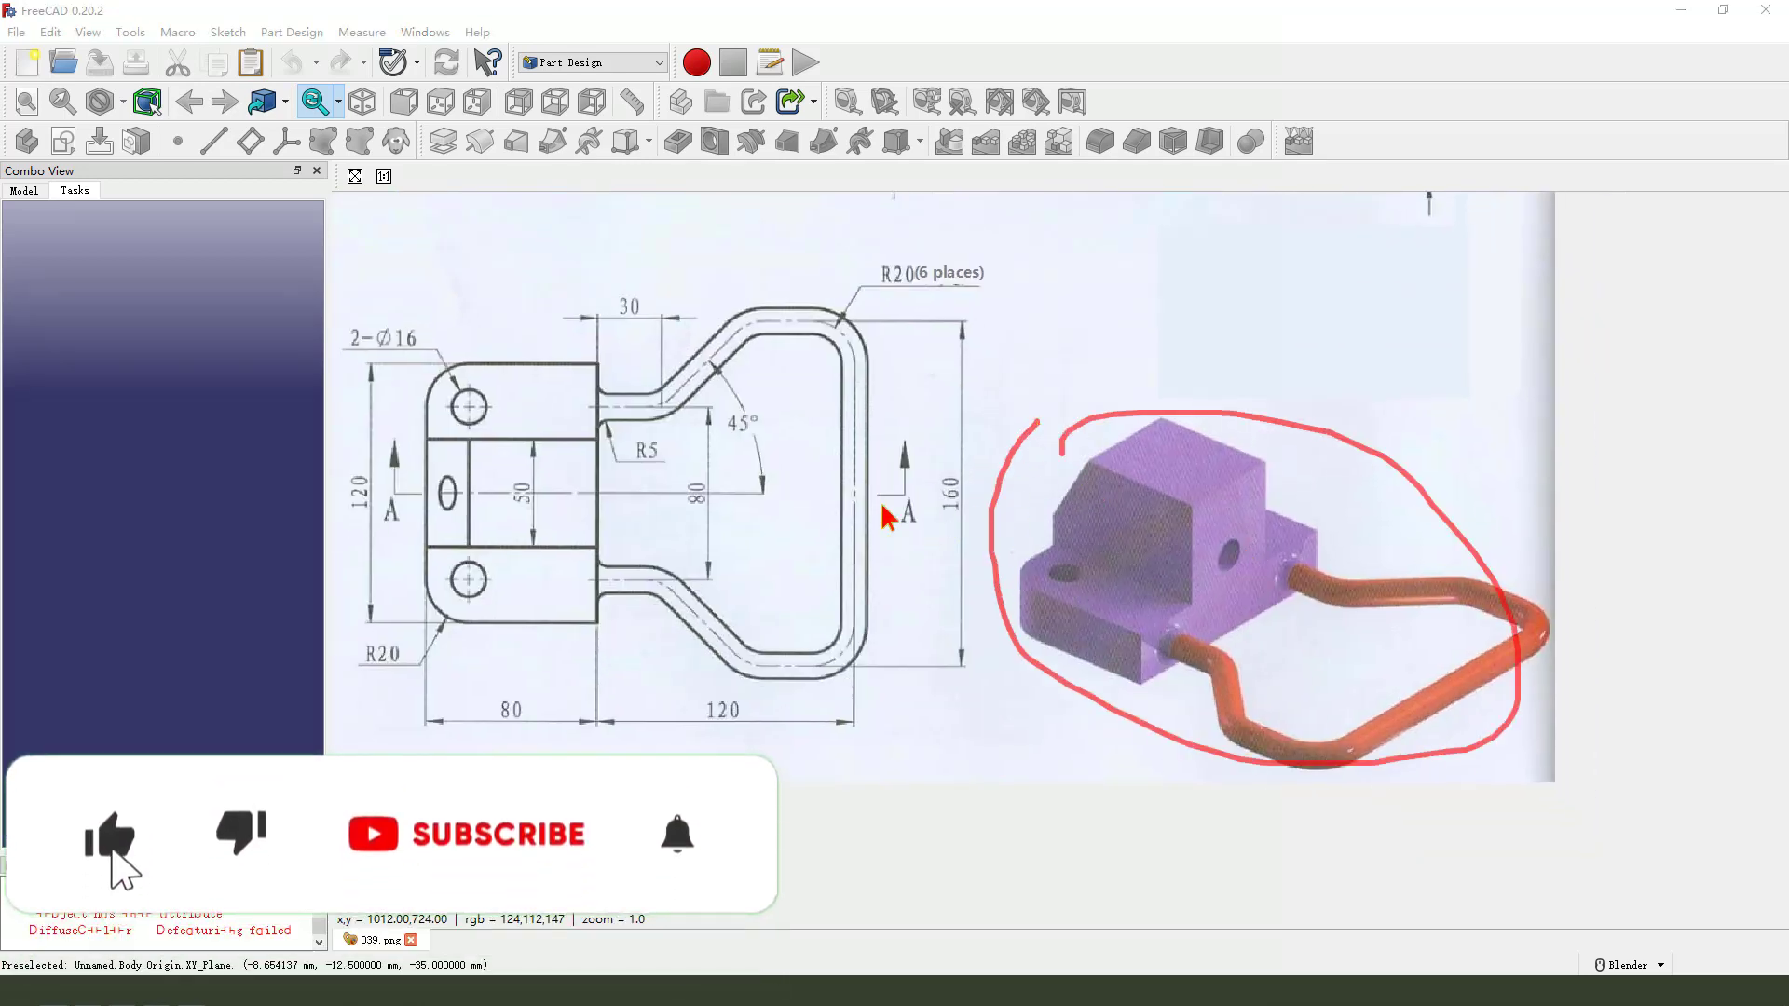
left_click_drag(15, 32, 143, 31)
left_click_drag(81, 175, 62, 117)
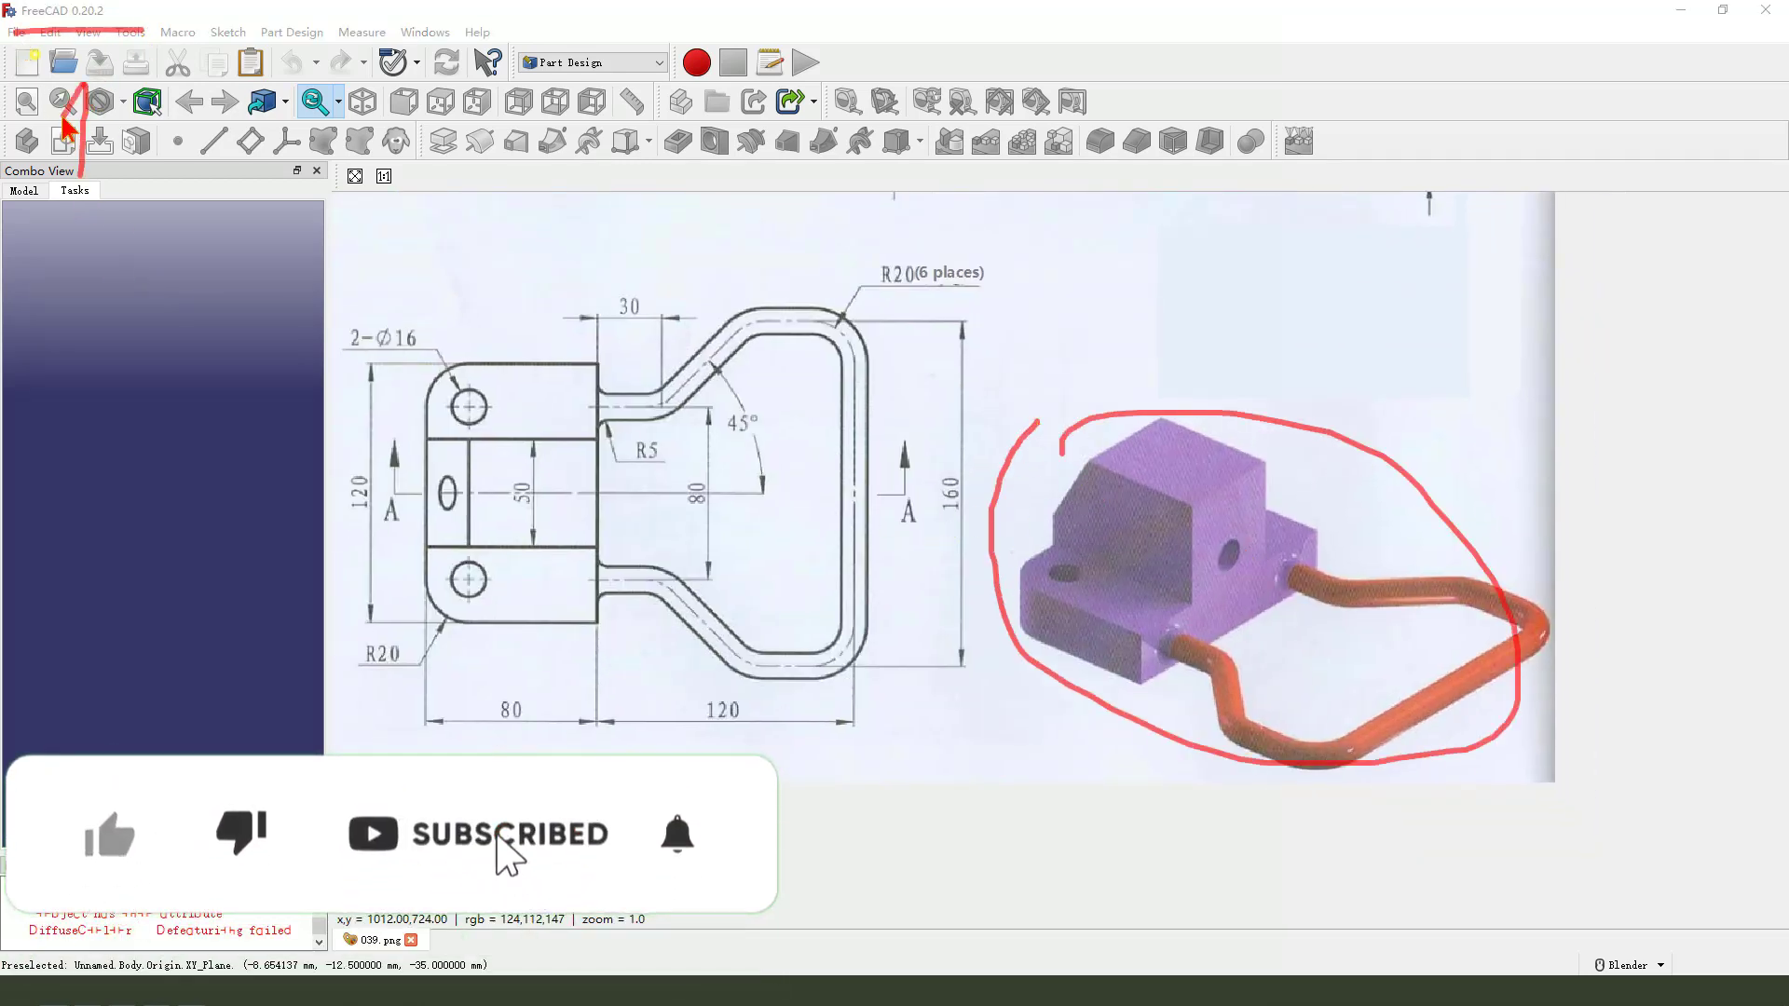
key("Escape")
Step: Review the drawing's upper views, tracing the R5 fillet, 45° slot and R20 handle pin
middle_click_drag(844, 450, 936, 706)
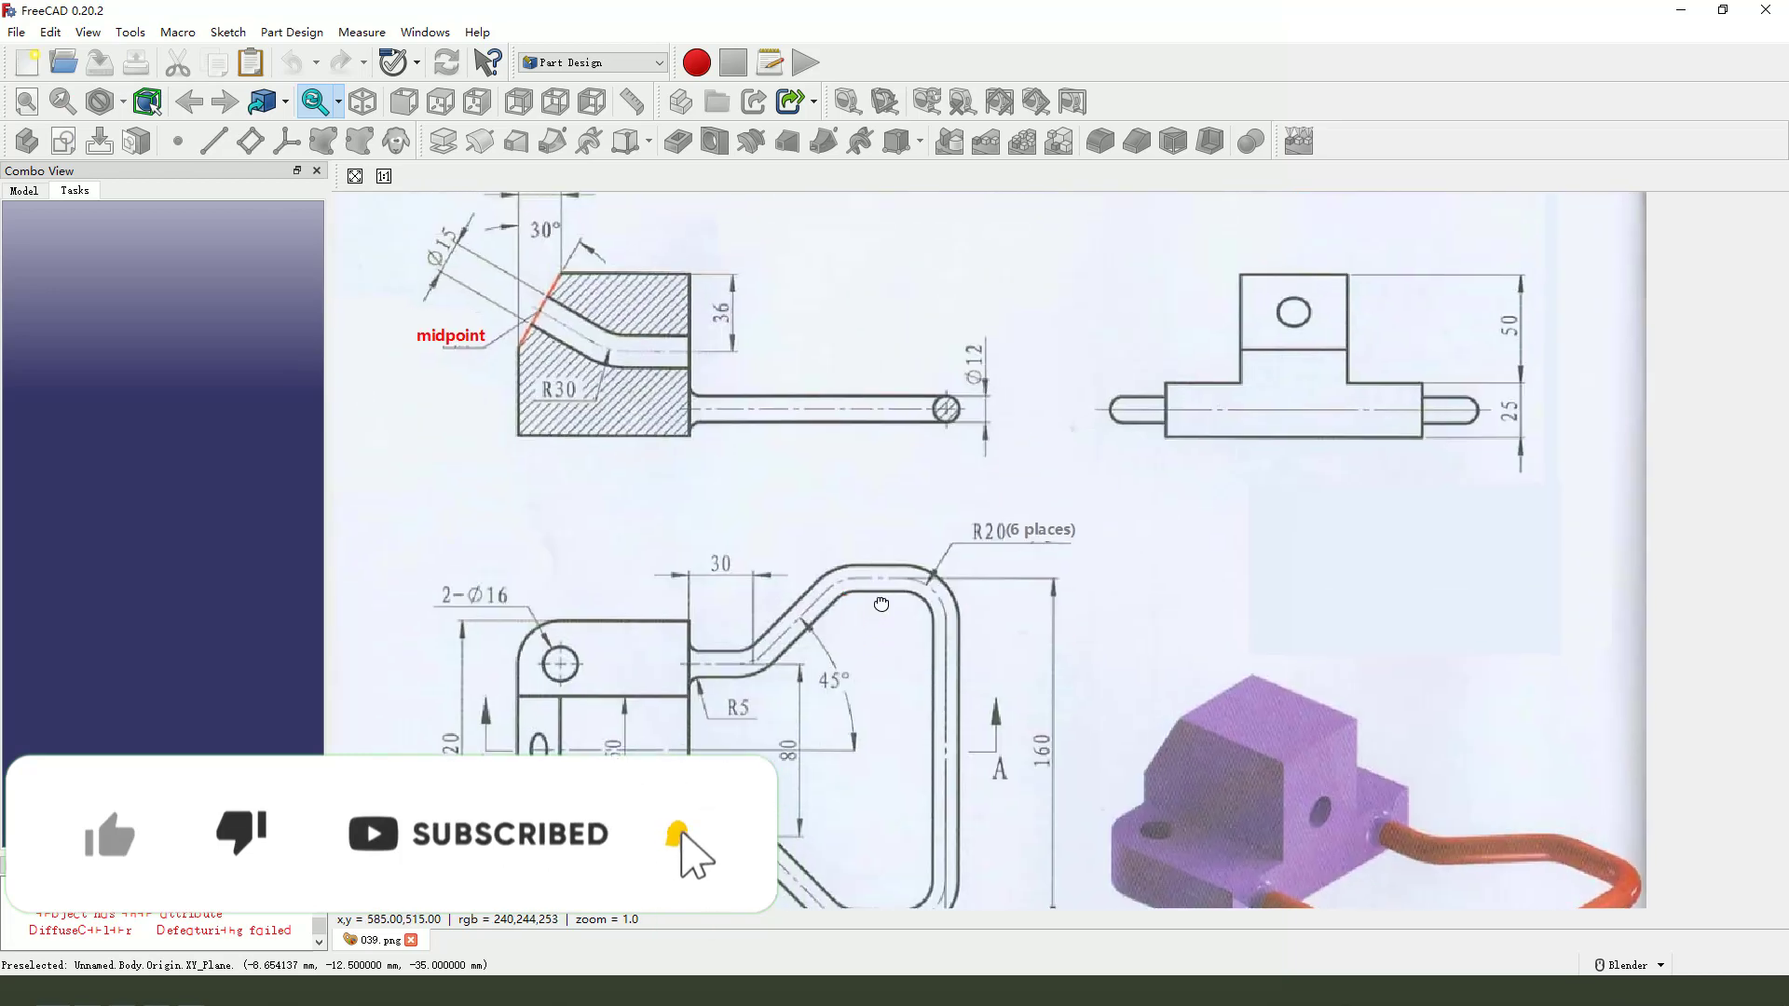
mouse_move(882, 604)
middle_mouse_down()
mouse_move(876, 518)
mouse_move(777, 548)
mouse_move(772, 496)
mouse_move(936, 619)
middle_mouse_up()
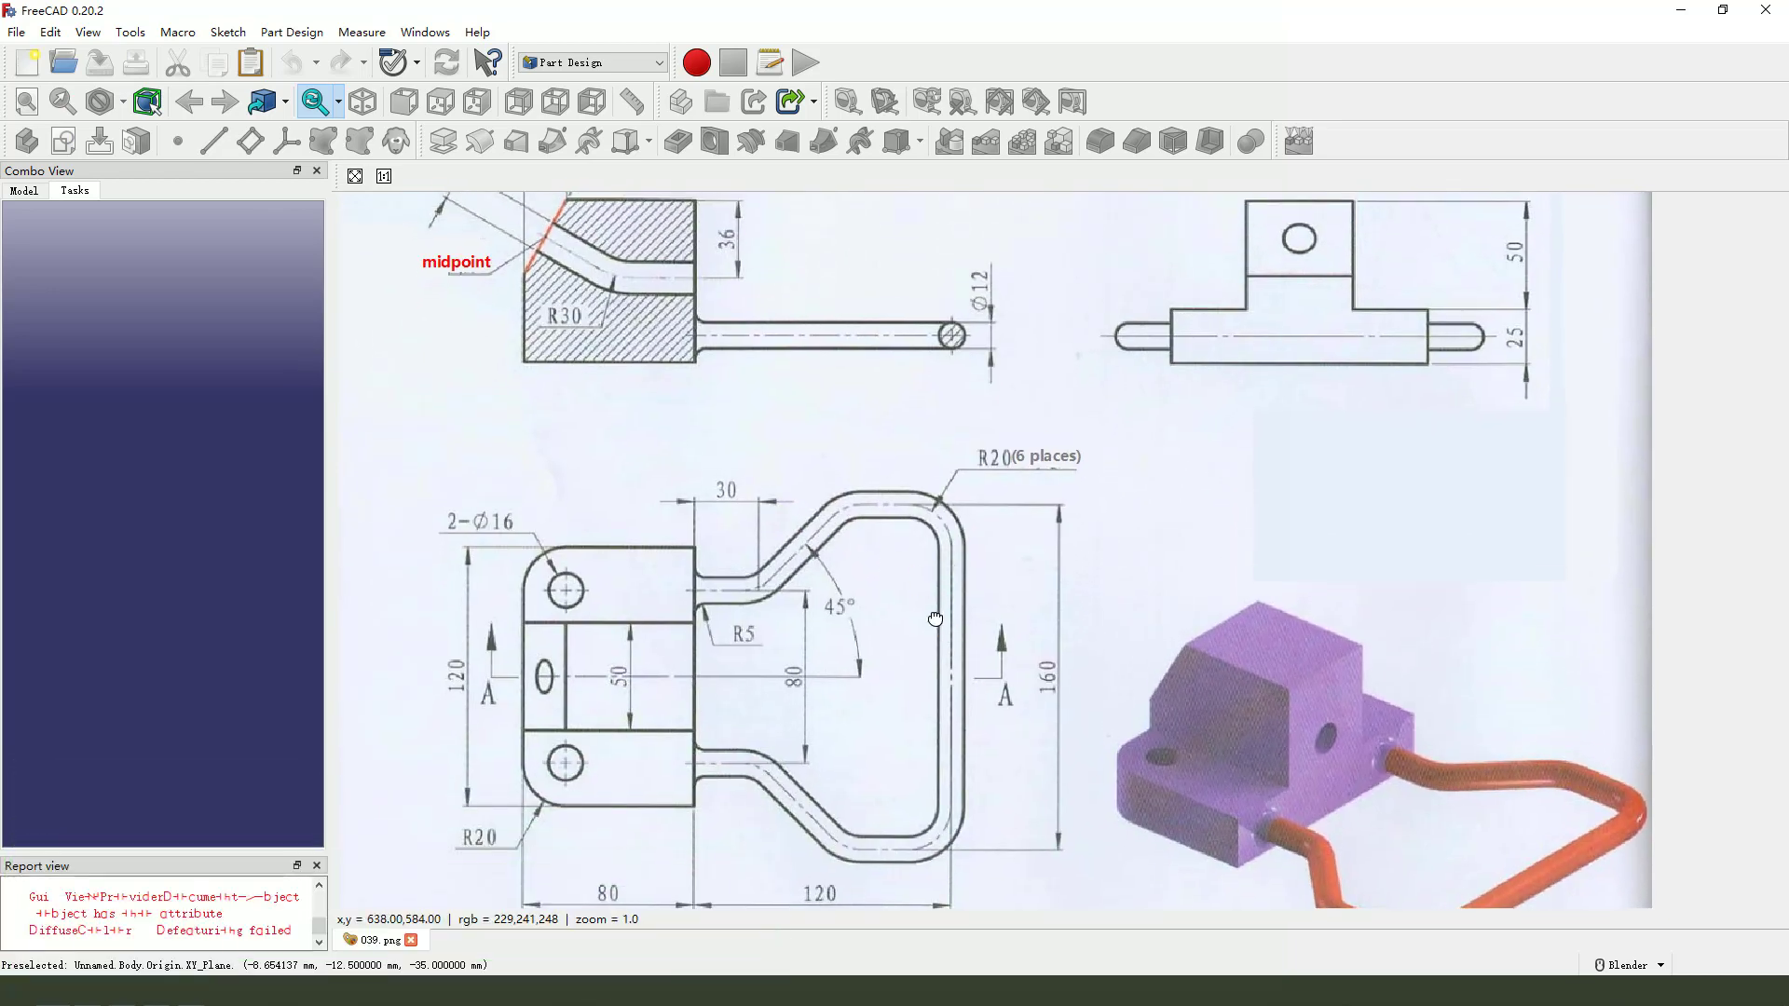
left_click_drag(936, 619, 937, 623)
middle_click_drag(1266, 594, 1242, 601)
middle_click_drag(1124, 416, 1123, 433)
middle_click_drag(1178, 630, 1198, 597)
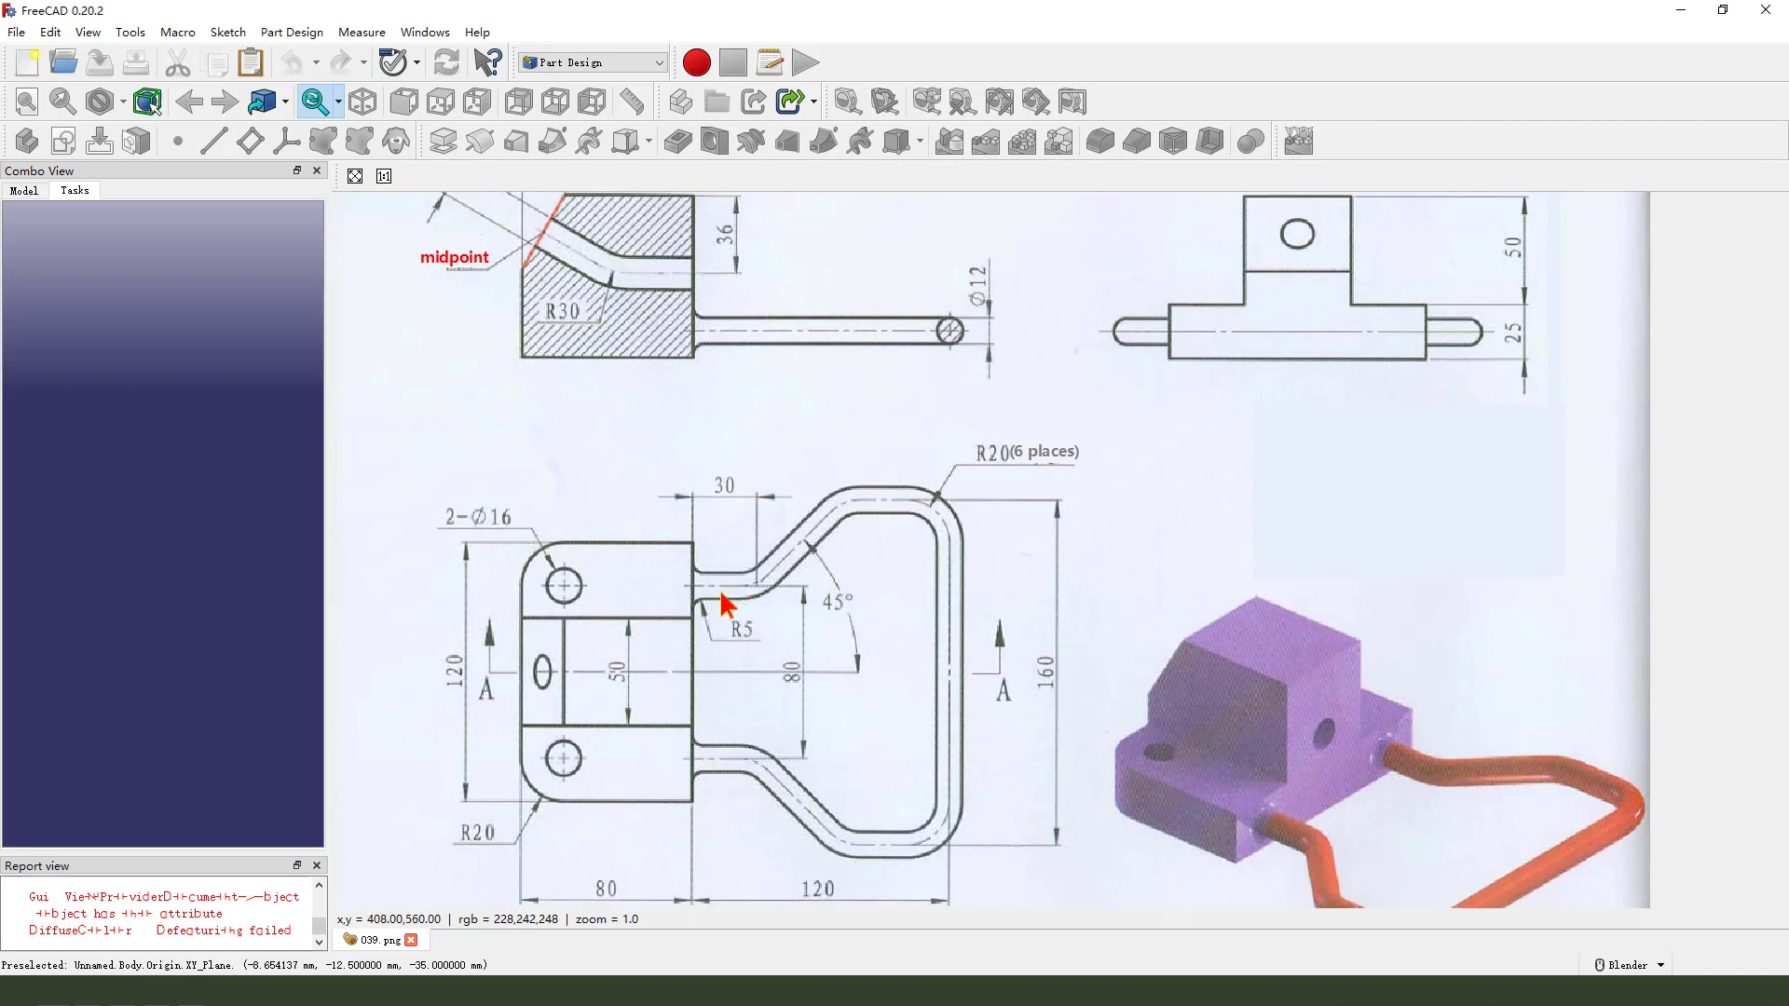
mouse_move(710, 588)
left_mouse_down()
mouse_move(904, 497)
mouse_move(956, 764)
mouse_move(736, 764)
left_mouse_up()
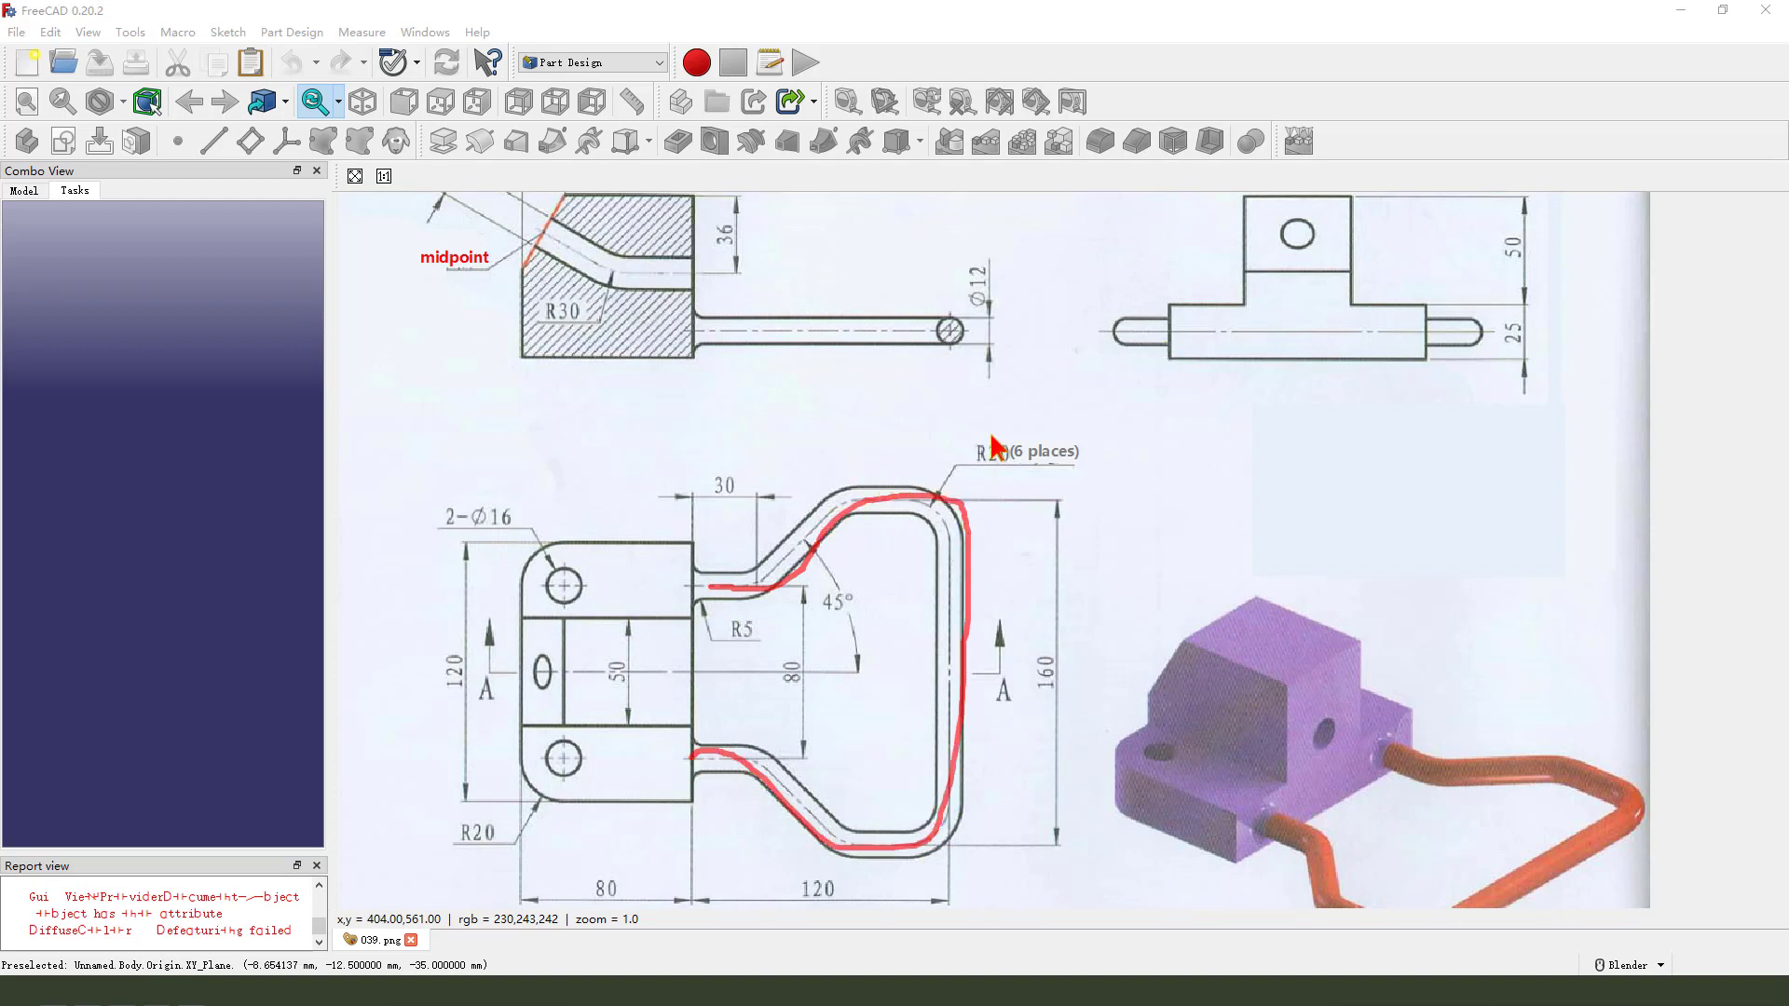
left_click_drag(955, 483, 1129, 341)
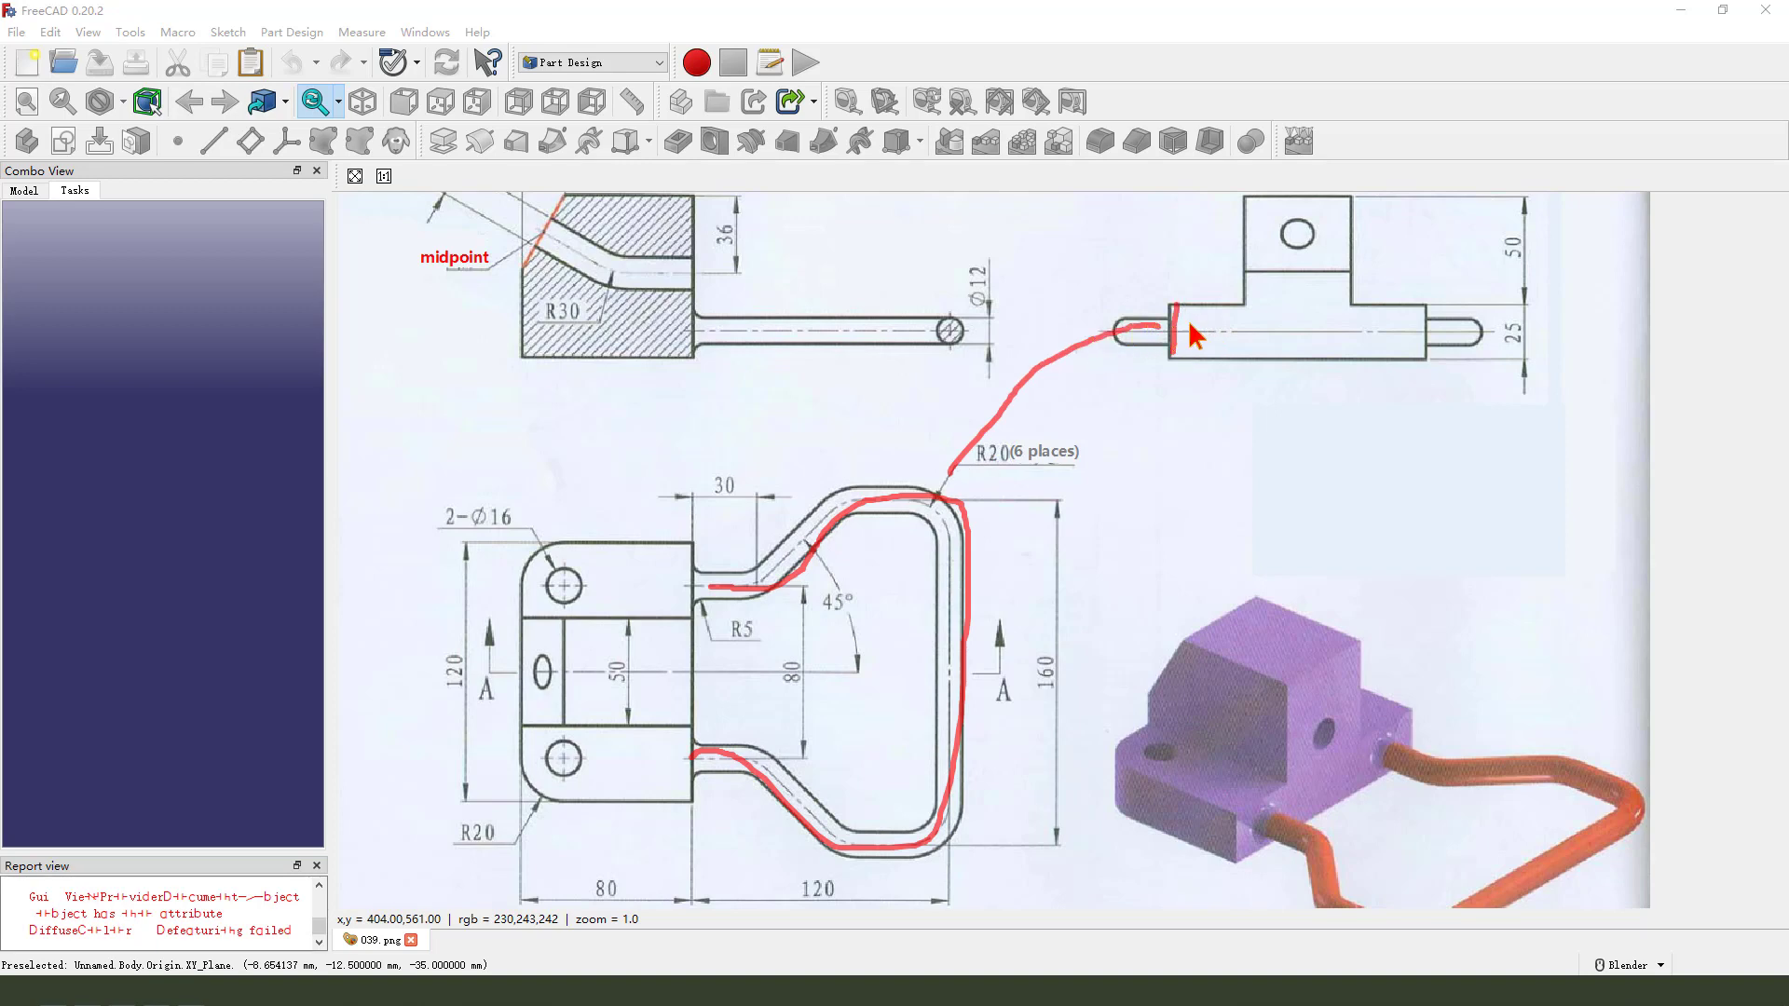
left_click_drag(1191, 323, 1158, 324)
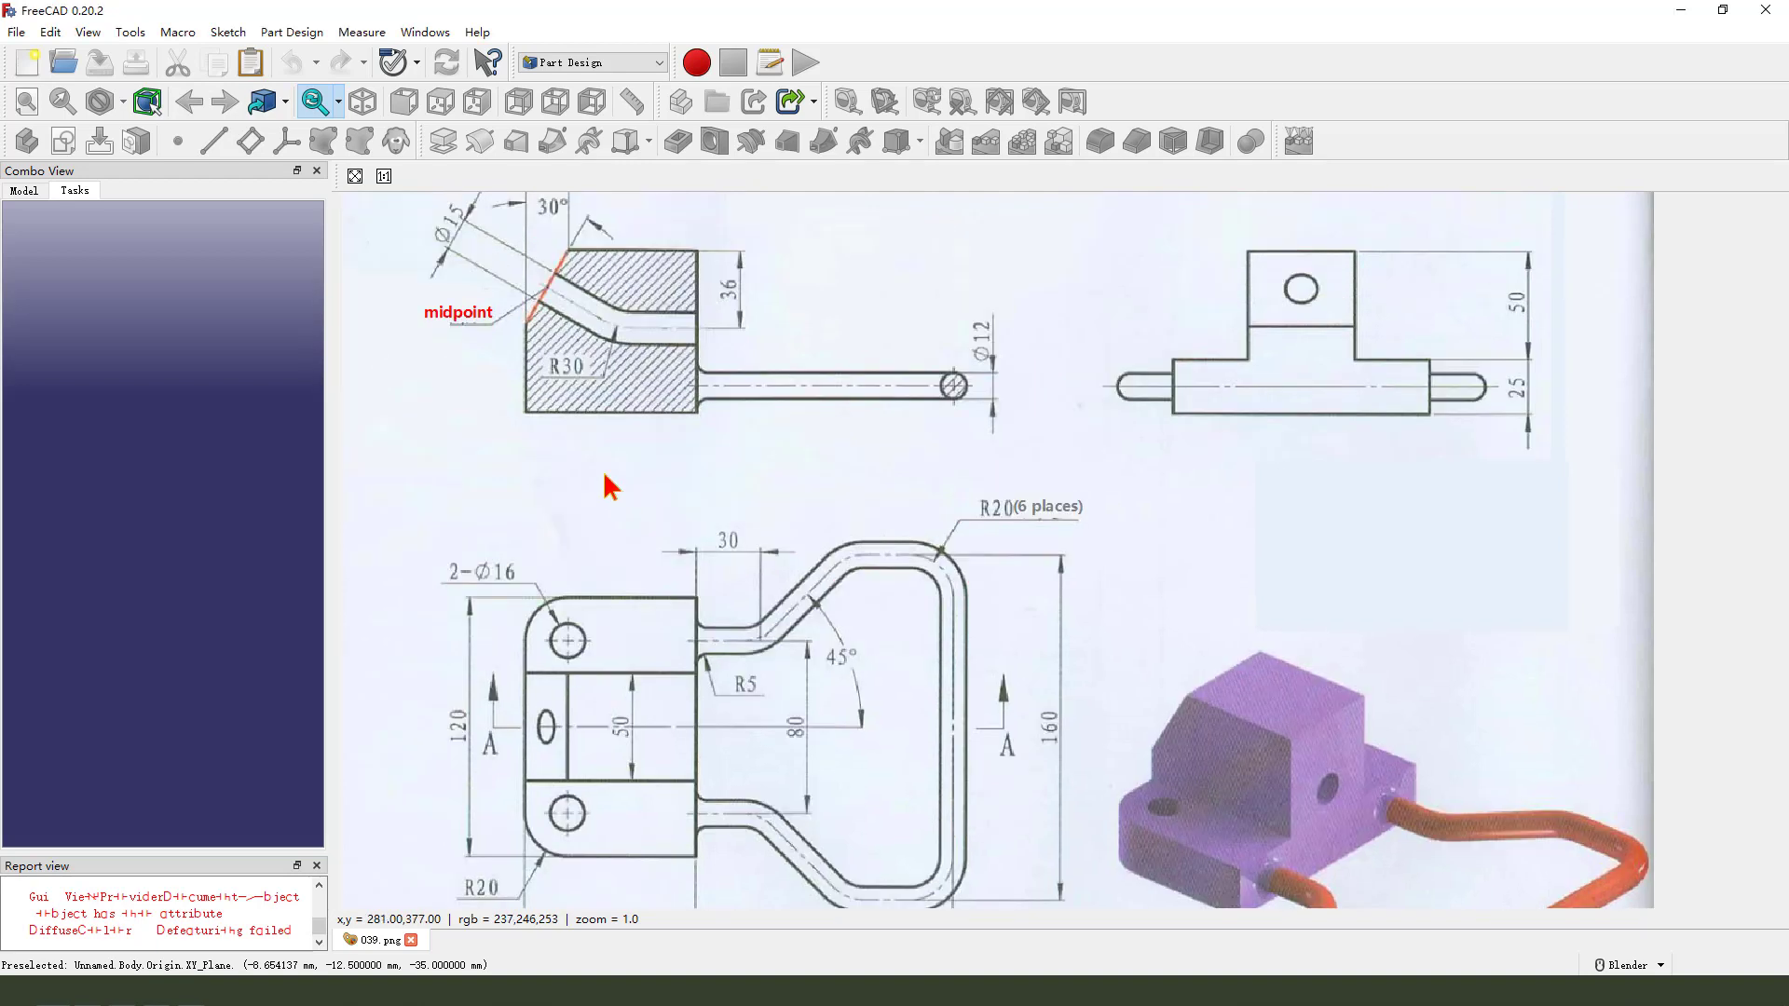
Step: Create a new document with a body and start a sketch in it
left_click(30, 65)
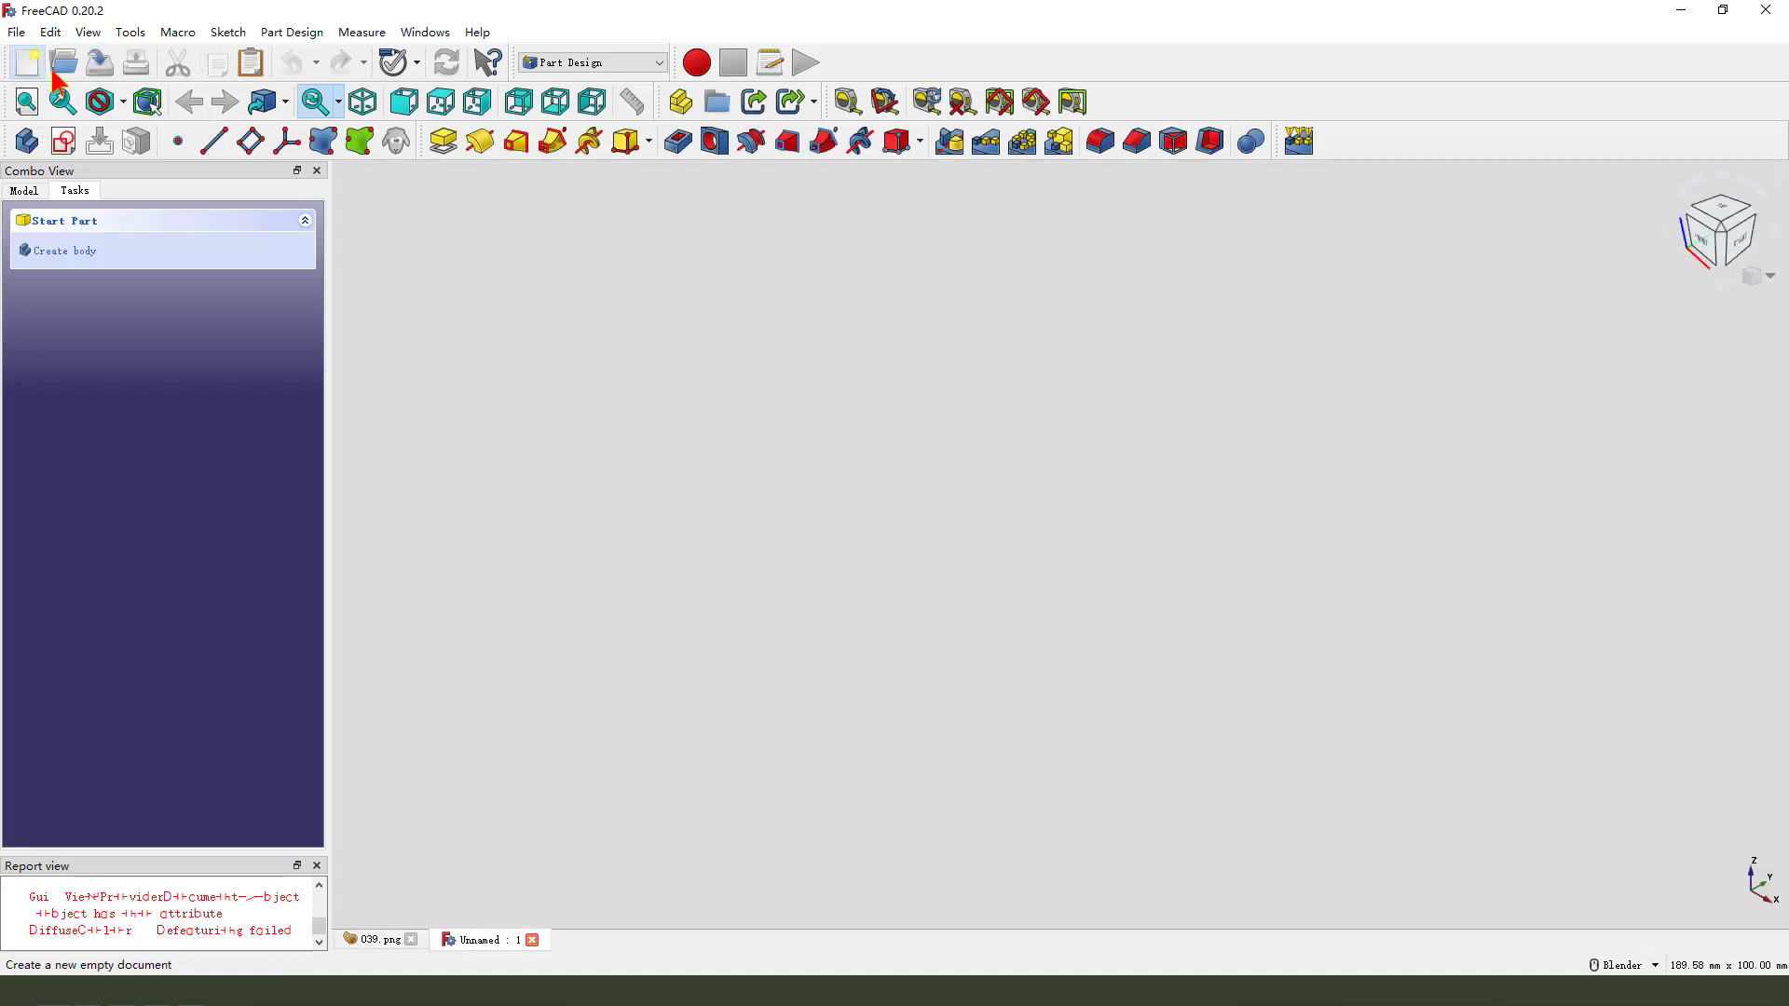
left_click(26, 142)
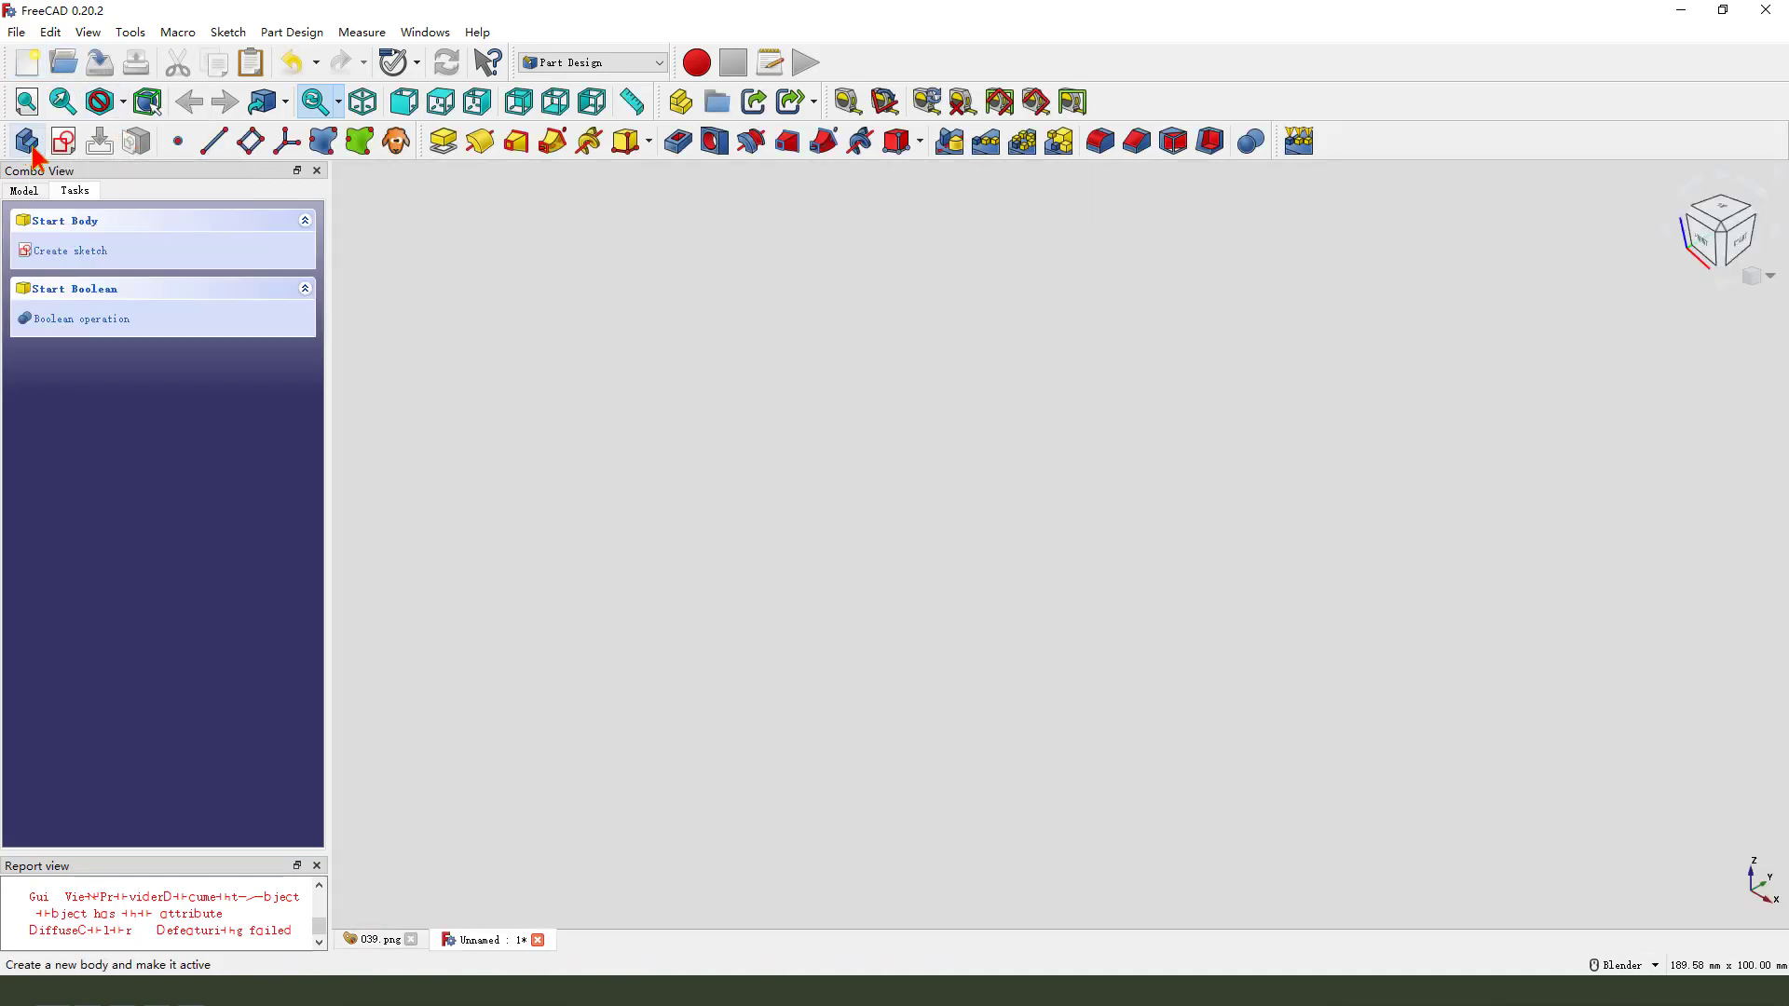
left_click(64, 143)
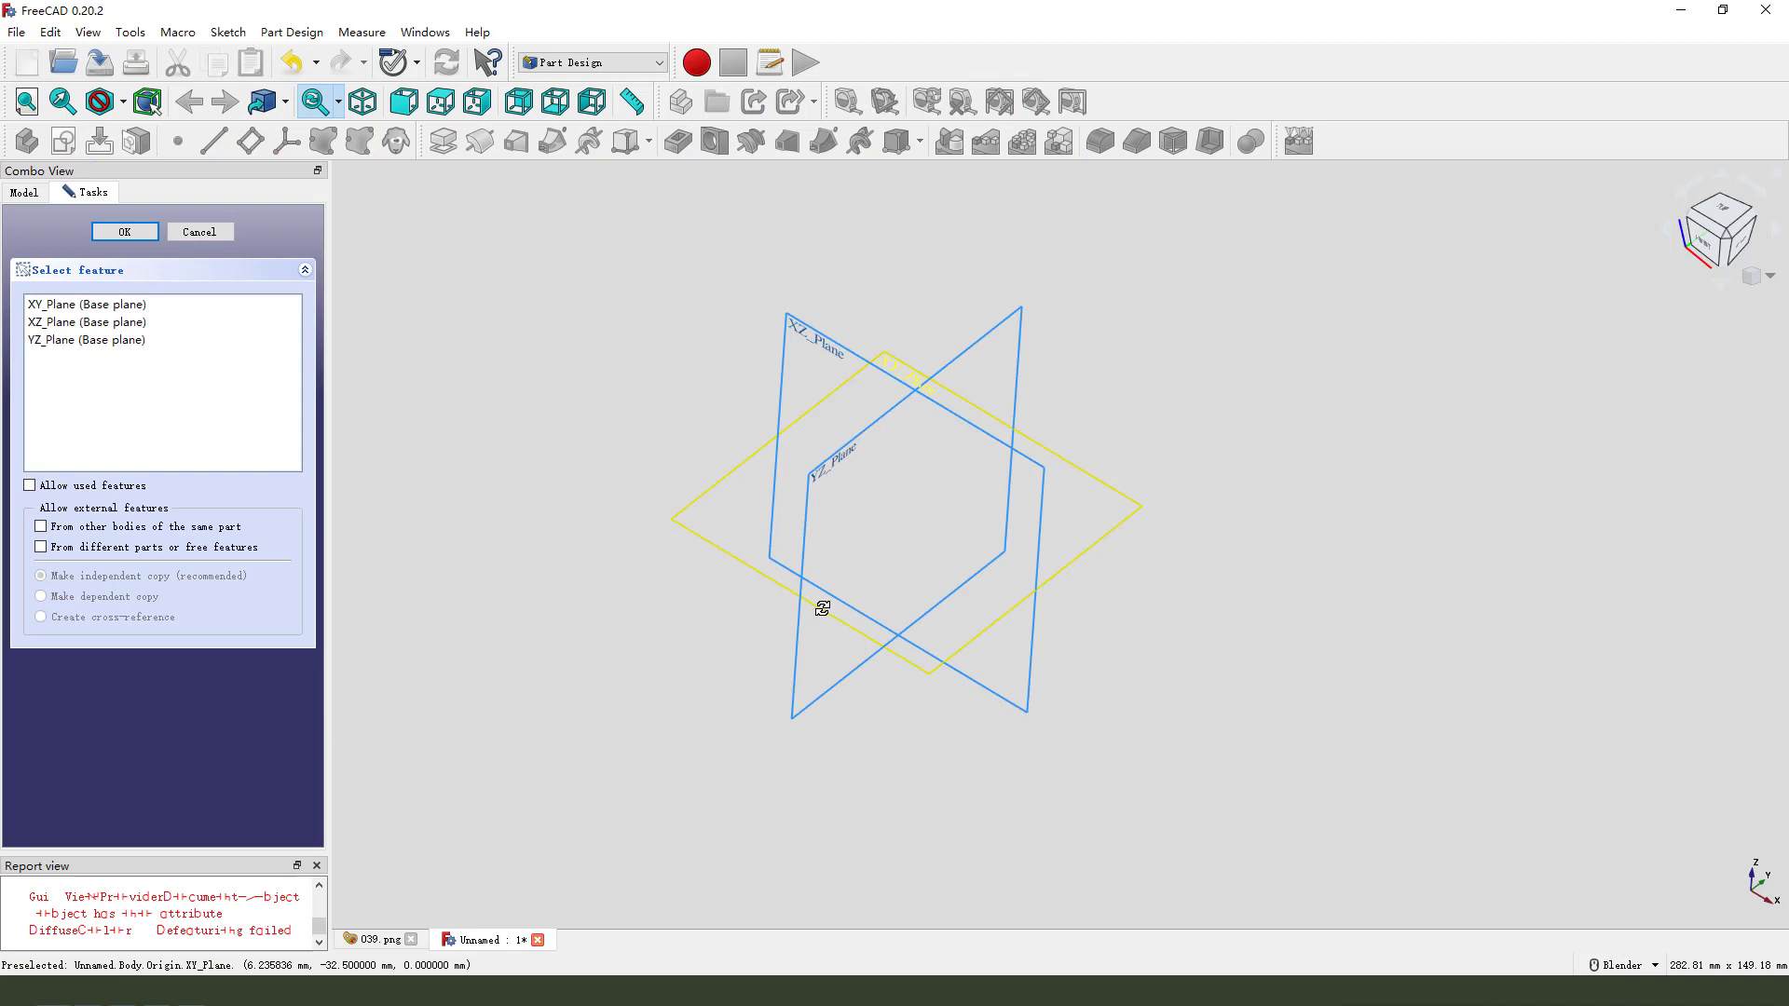
Step: Place the sketch on the YZ plane and tile it beside the 039.png drawing
left_click(857, 465)
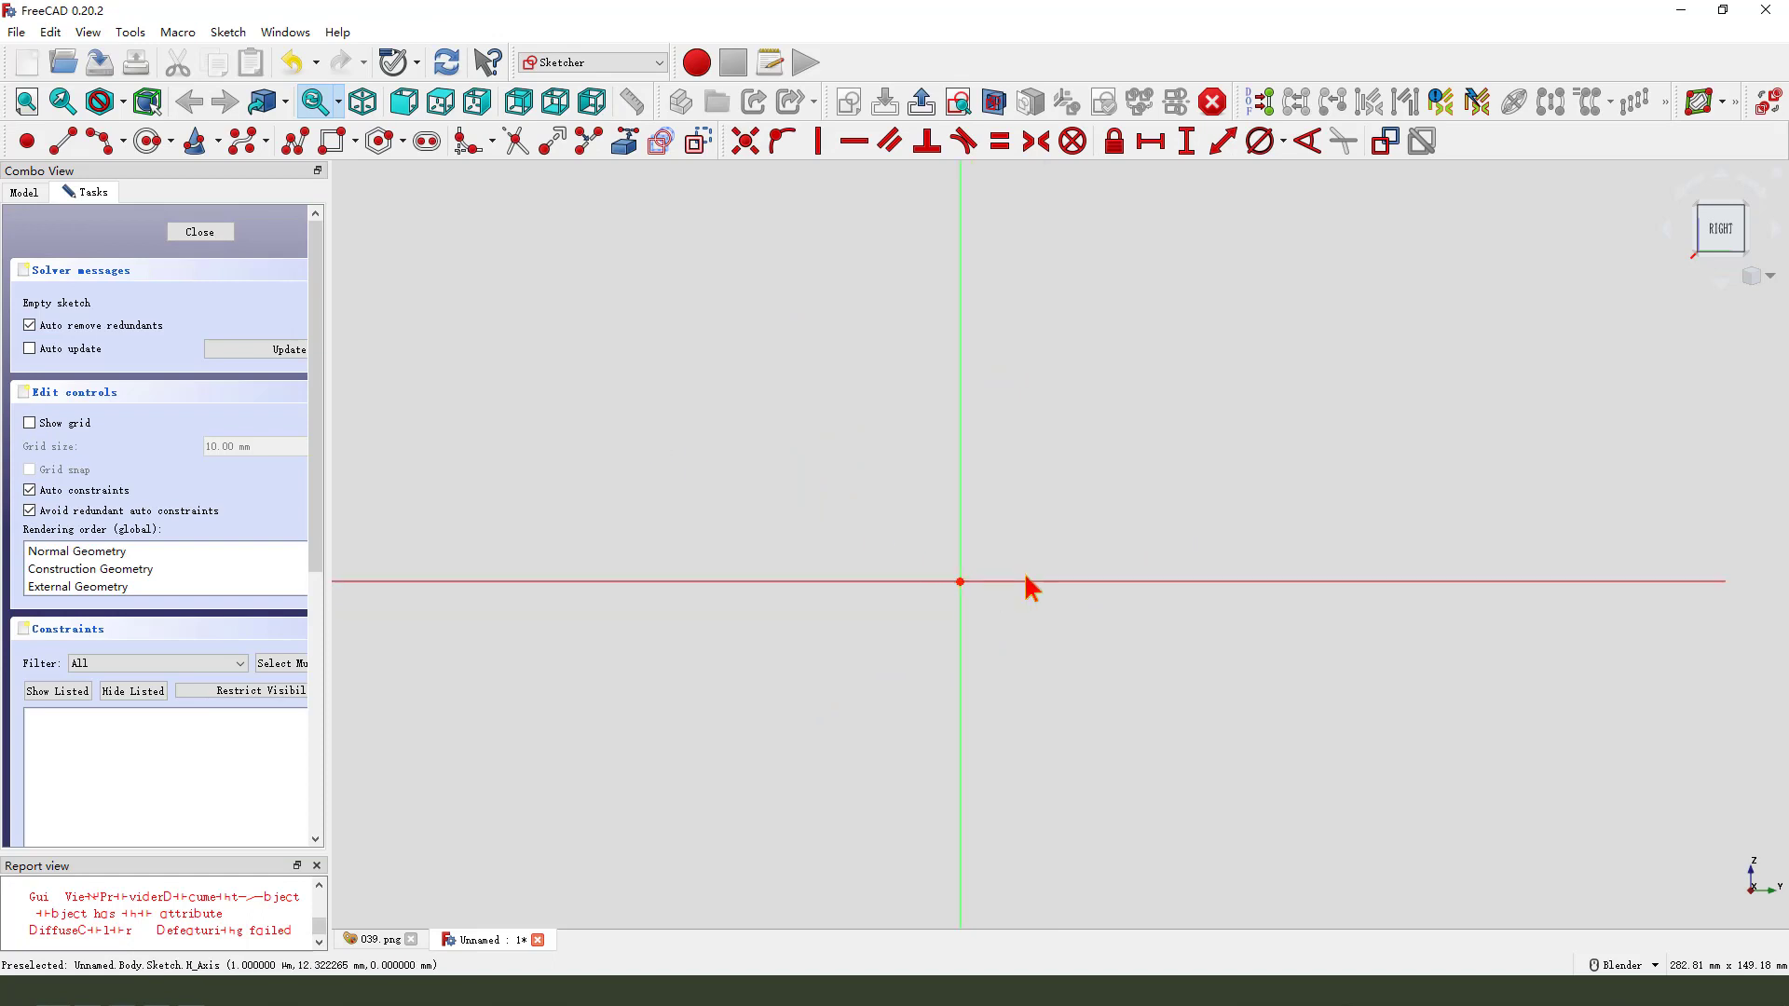
left_click(286, 32)
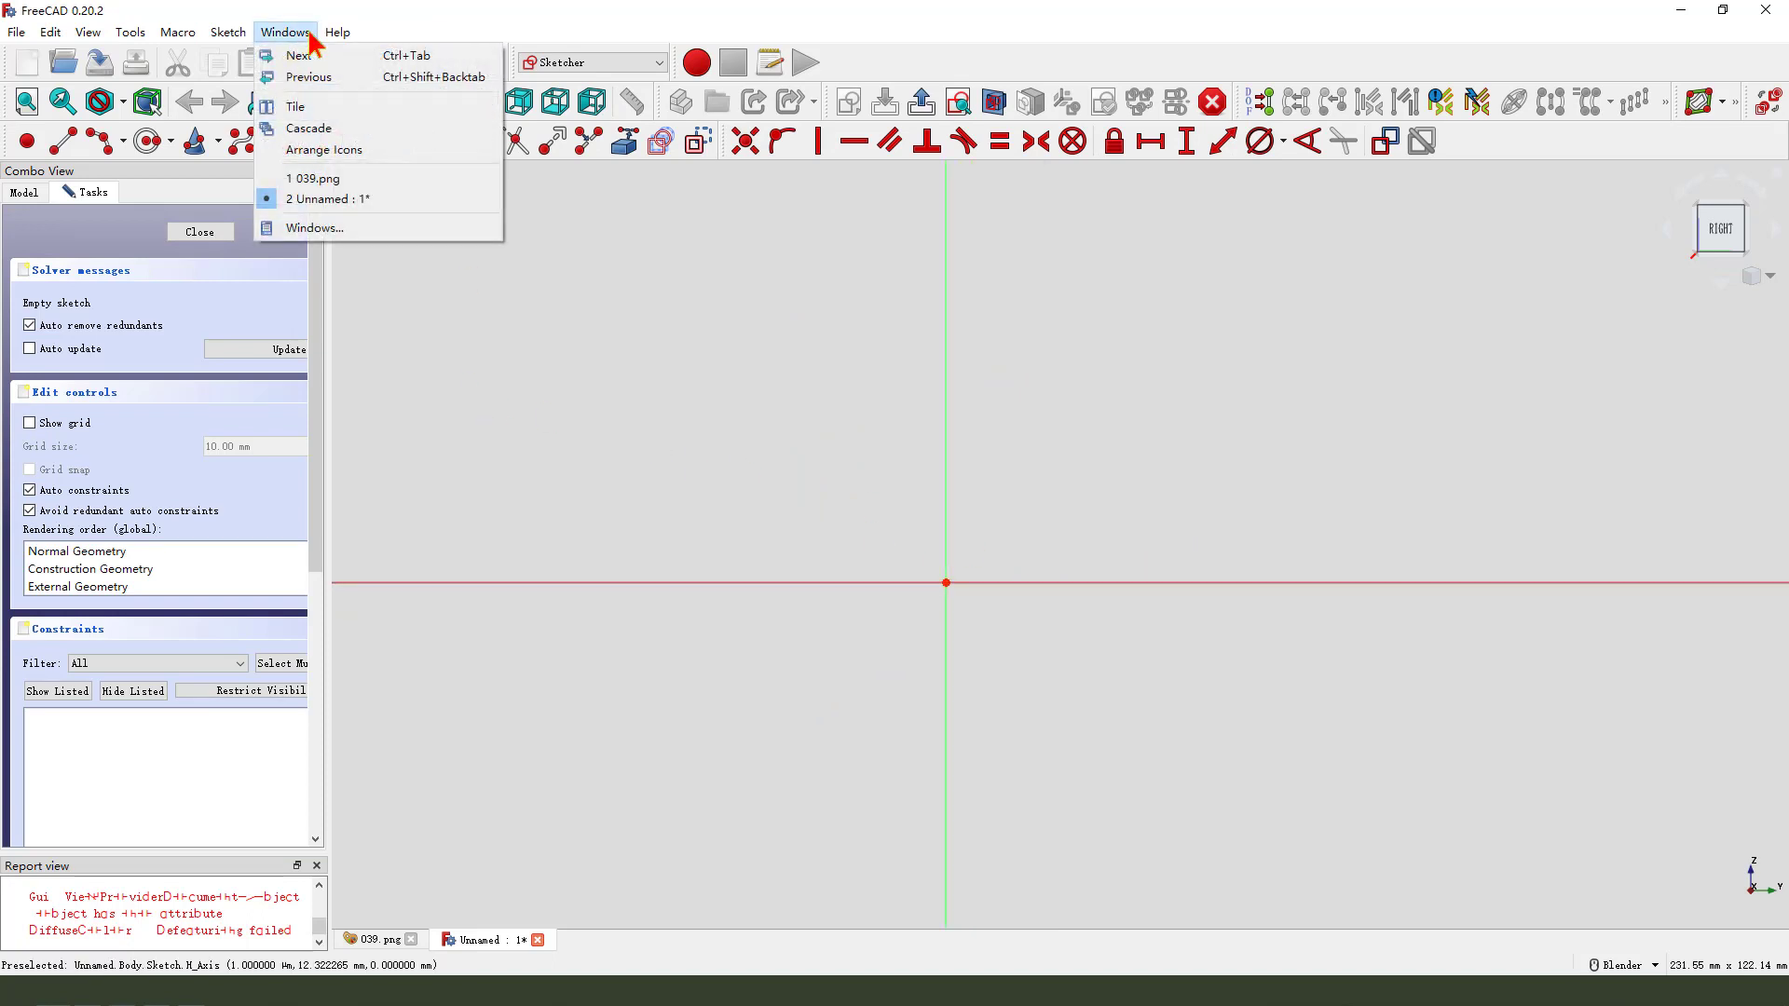
left_click(303, 112)
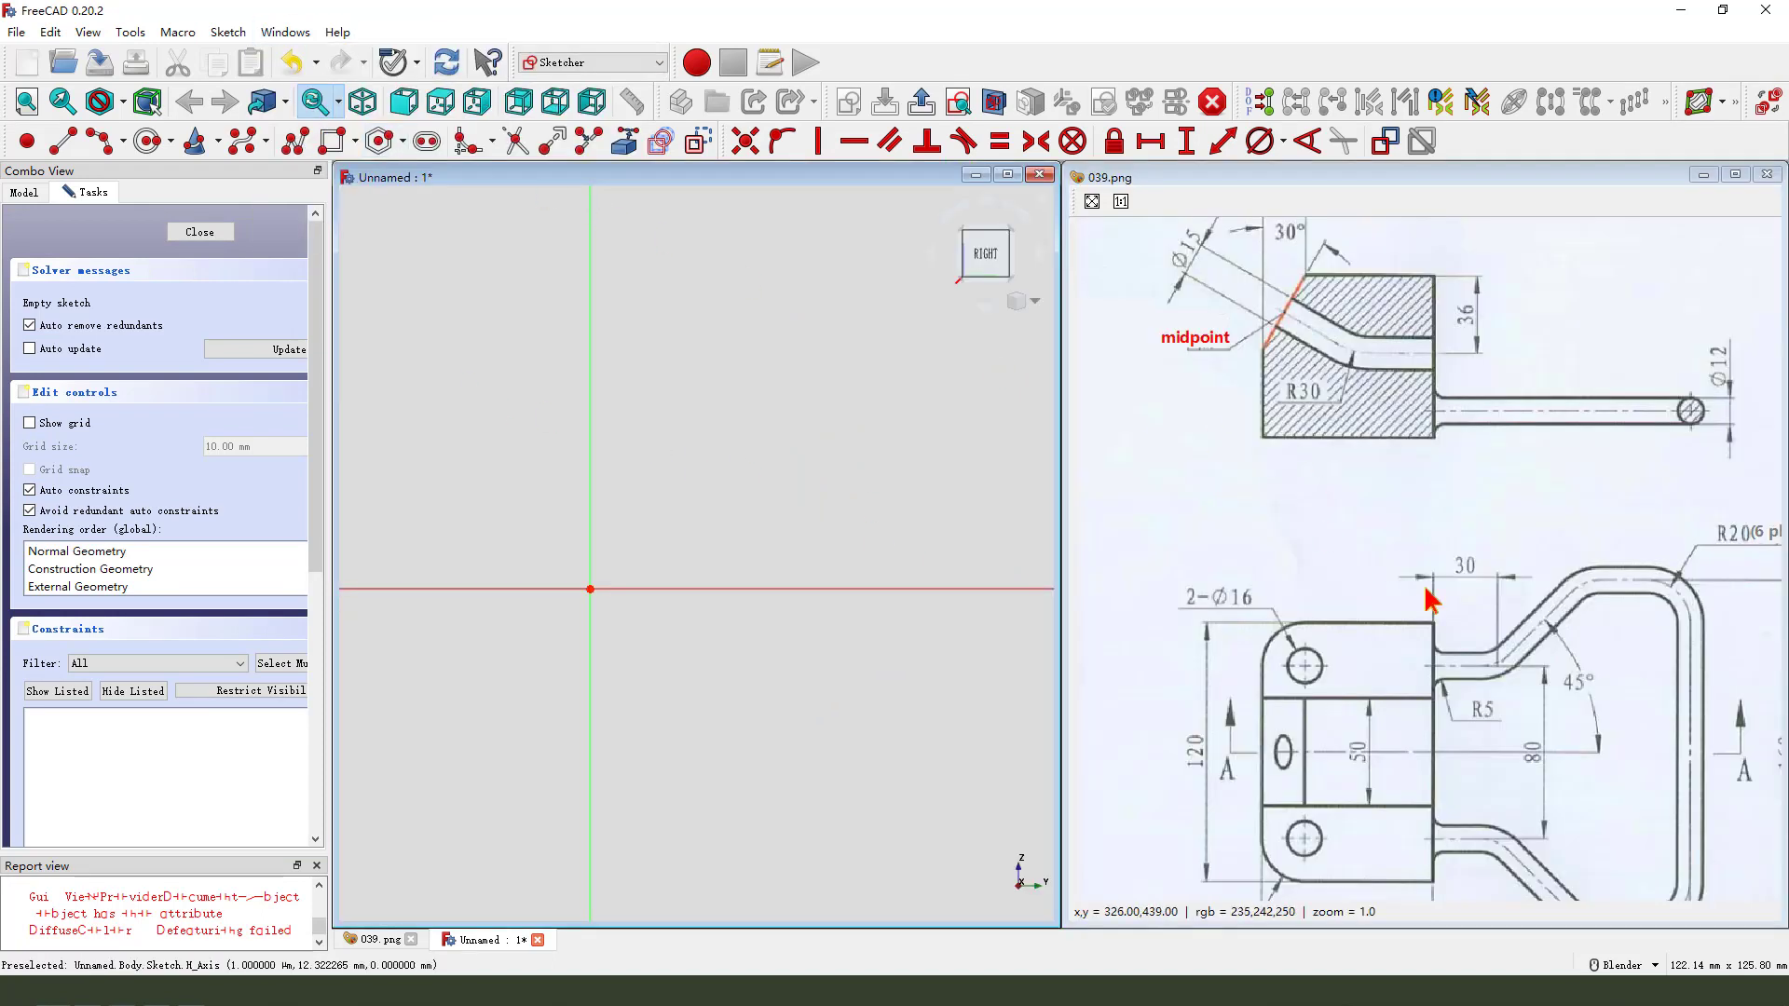
Step: Trace the T-shaped block's outline on the 039.png reference drawing
scroll(1229, 570, "up", 2)
mouse_move(1674, 559)
middle_mouse_down()
mouse_move(1445, 595)
mouse_move(1257, 651)
middle_mouse_up()
middle_click_drag(1443, 509, 1423, 524)
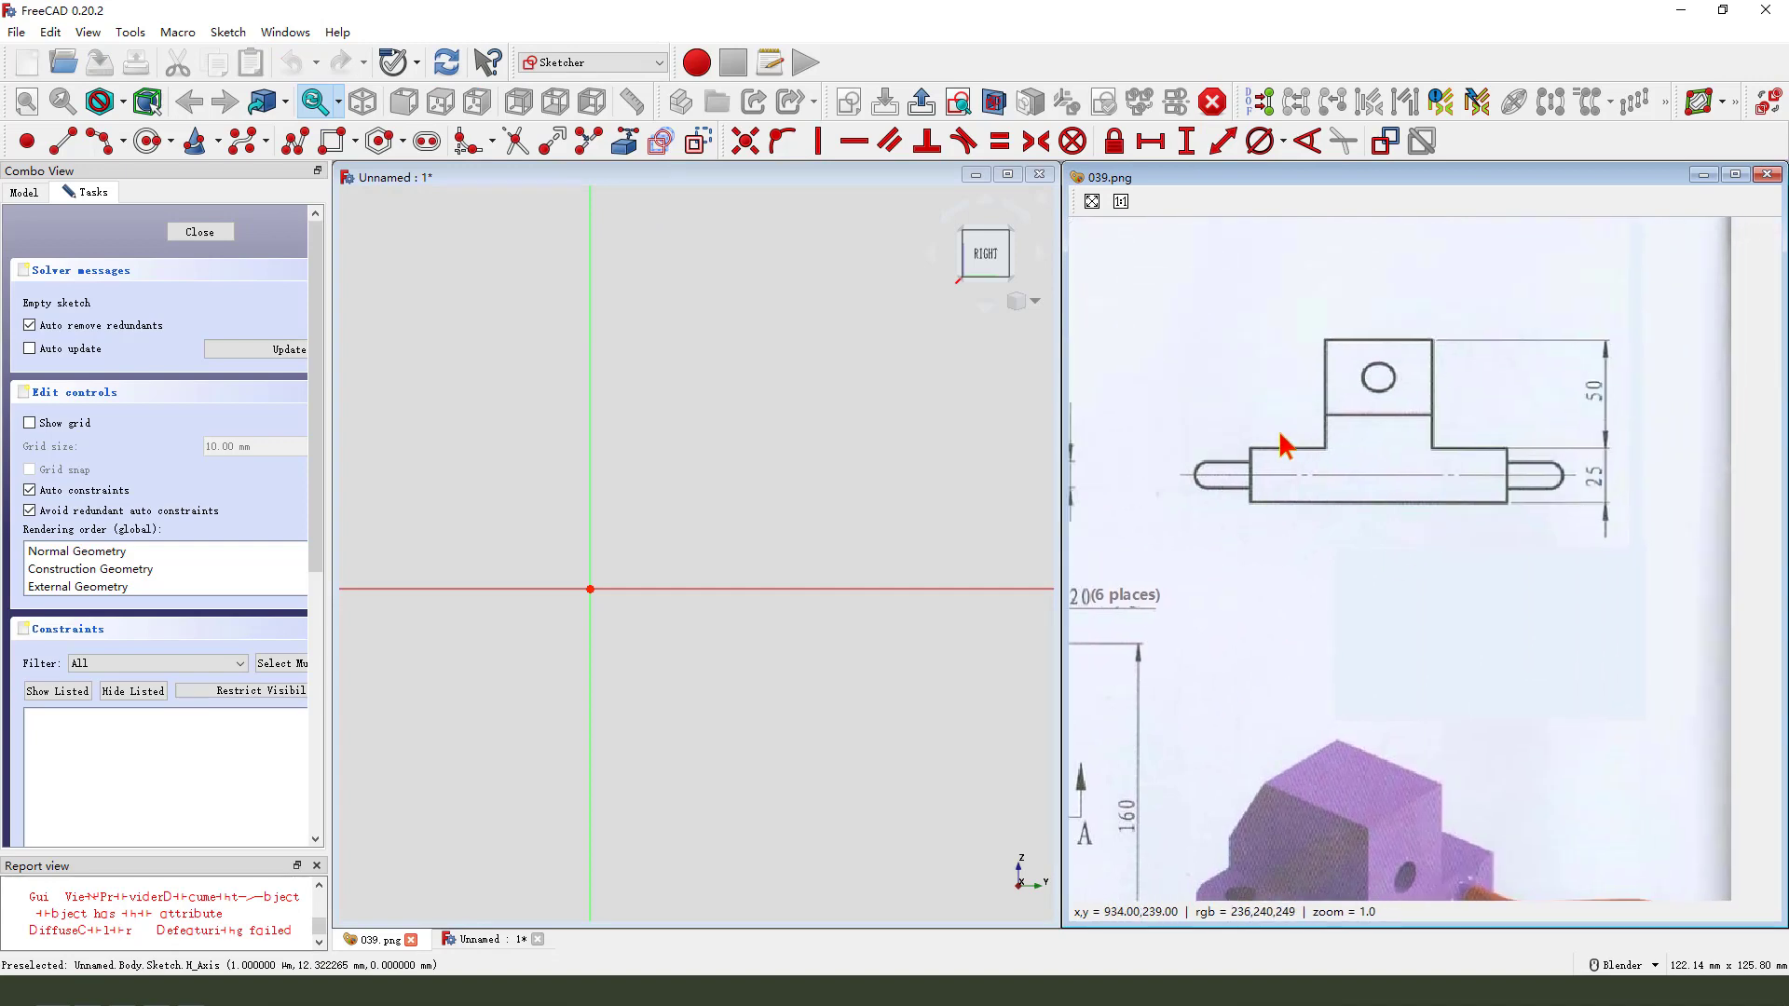
left_click_drag(1251, 436, 1335, 436)
left_click_drag(1441, 333, 1478, 448)
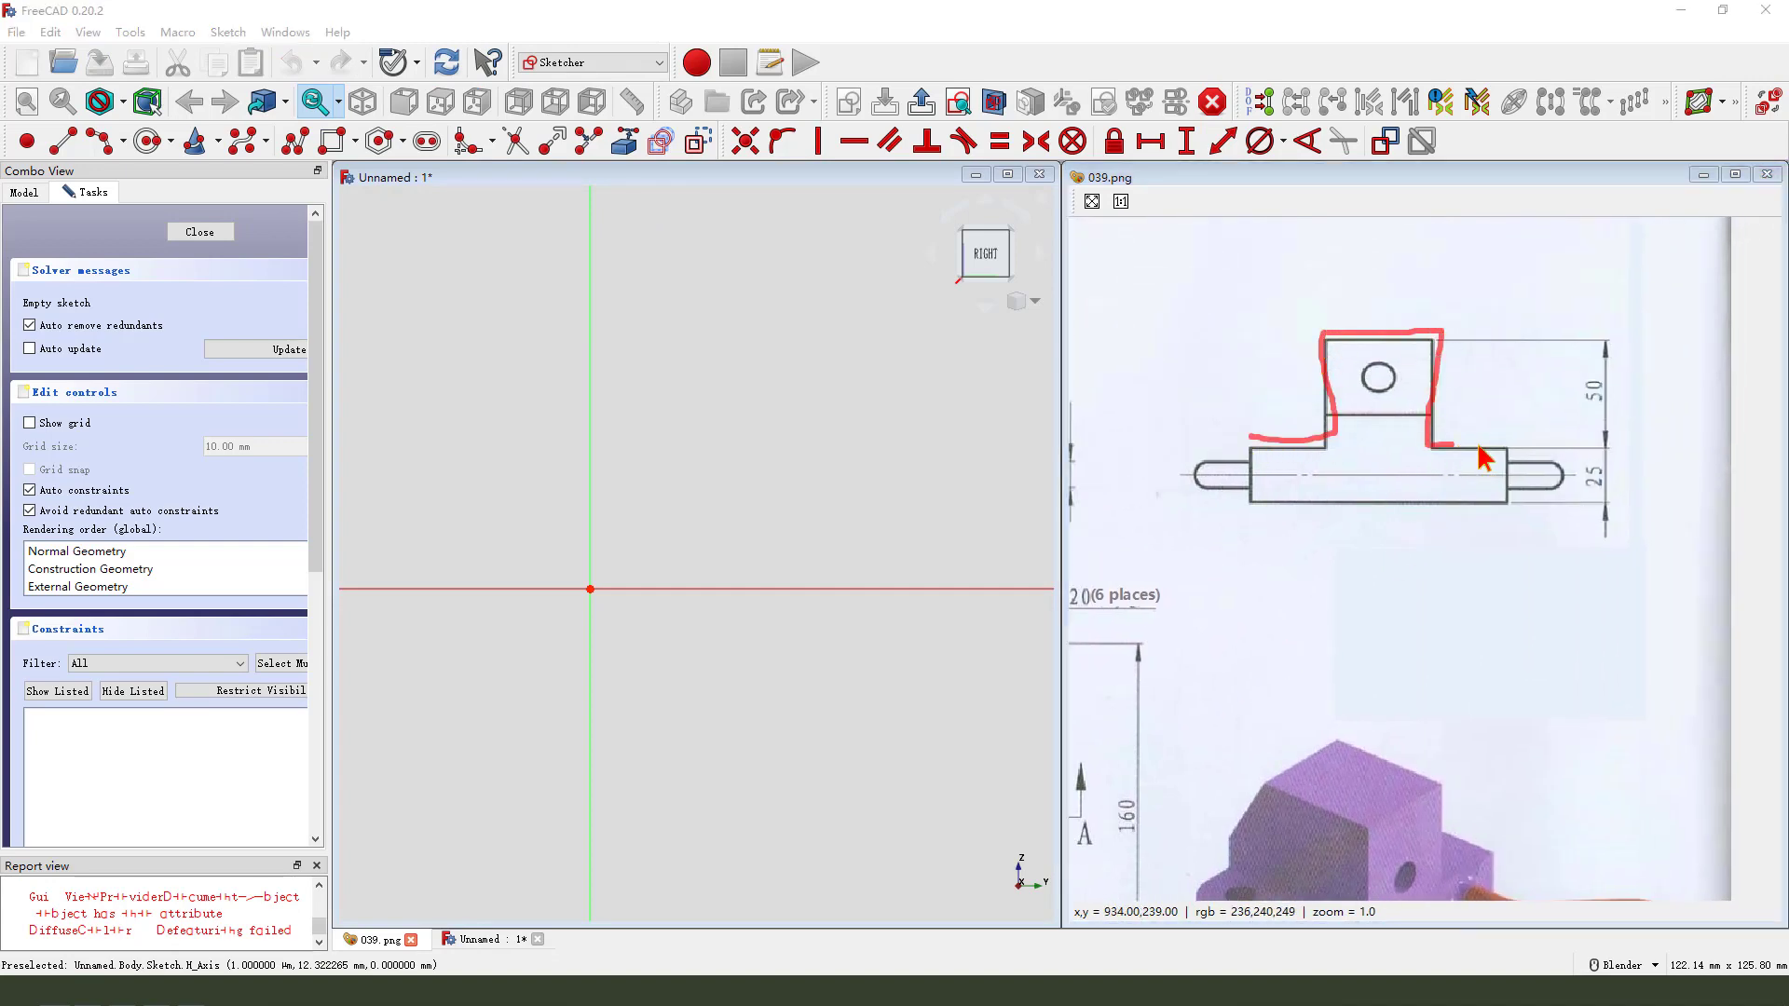
left_click_drag(1513, 515, 1268, 519)
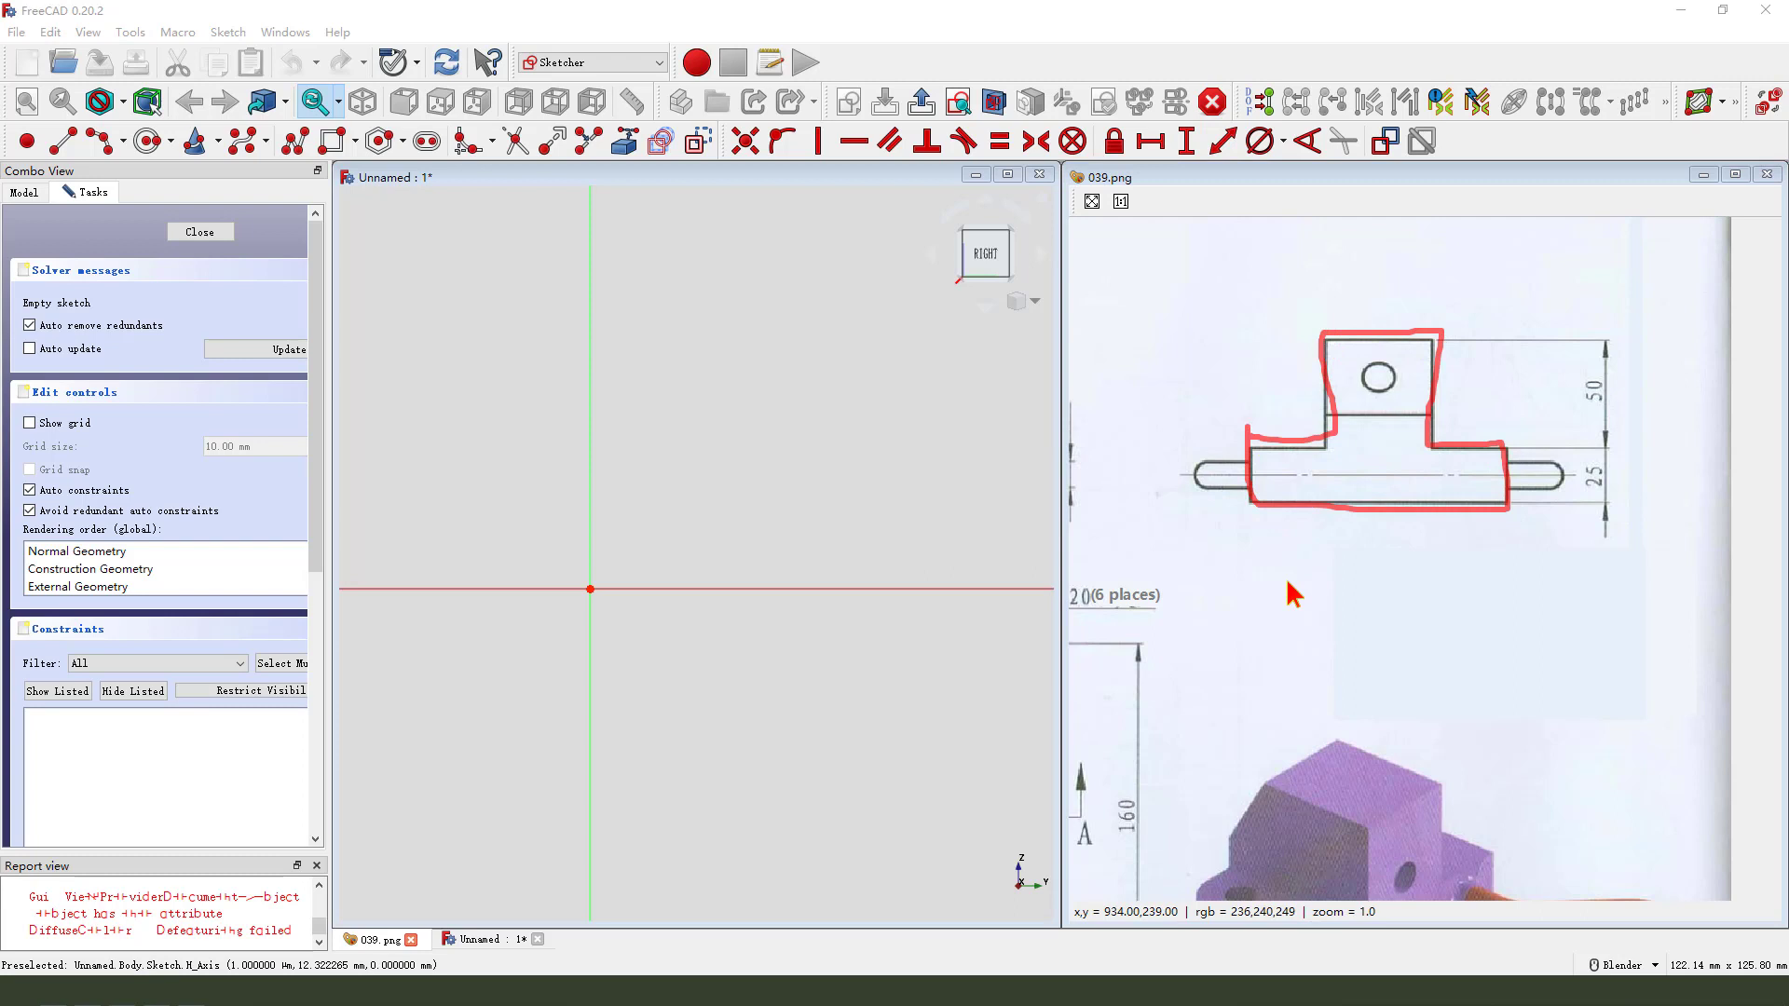
left_click_drag(1288, 585, 1295, 555)
key("Escape")
Step: Zoom the reference drawing out to 0.5 and centre it in its window
middle_click_drag(1311, 523, 1497, 468)
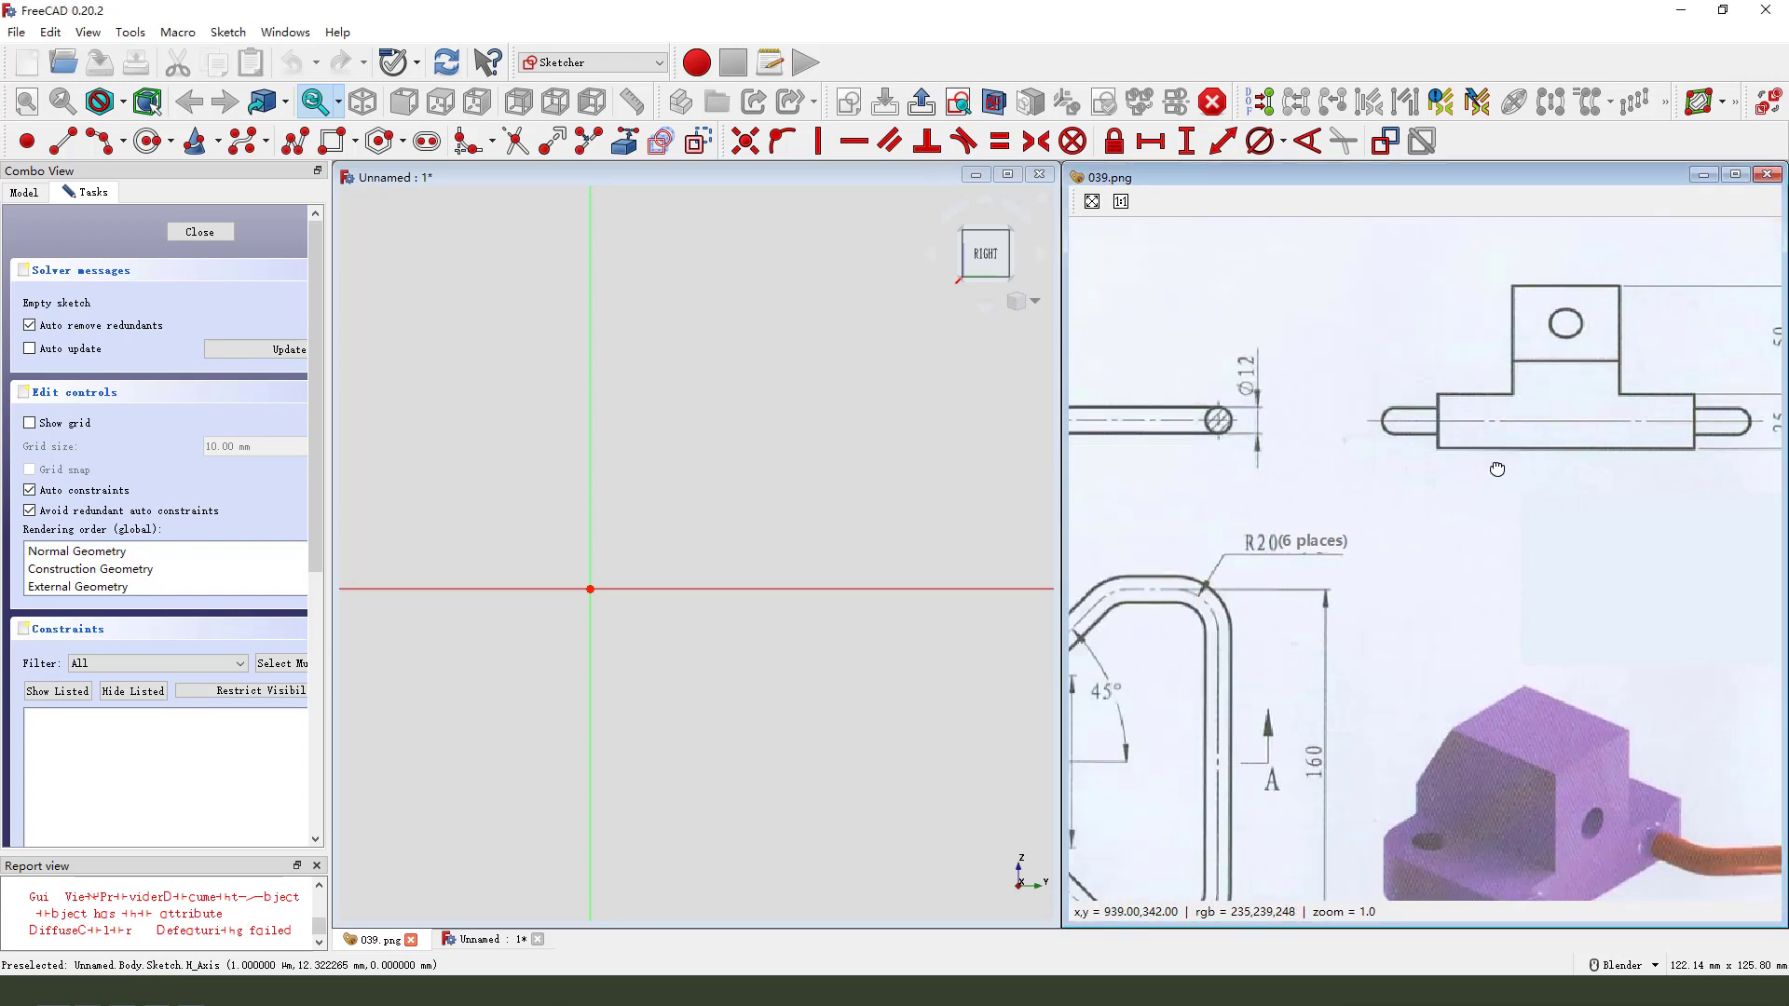
mouse_move(1279, 618)
middle_mouse_down()
mouse_move(1518, 534)
mouse_move(1323, 569)
mouse_move(1277, 602)
middle_mouse_up()
mouse_move(1479, 460)
middle_mouse_down()
mouse_move(1416, 511)
mouse_move(1610, 458)
middle_mouse_up()
middle_click_drag(1346, 515, 1417, 492)
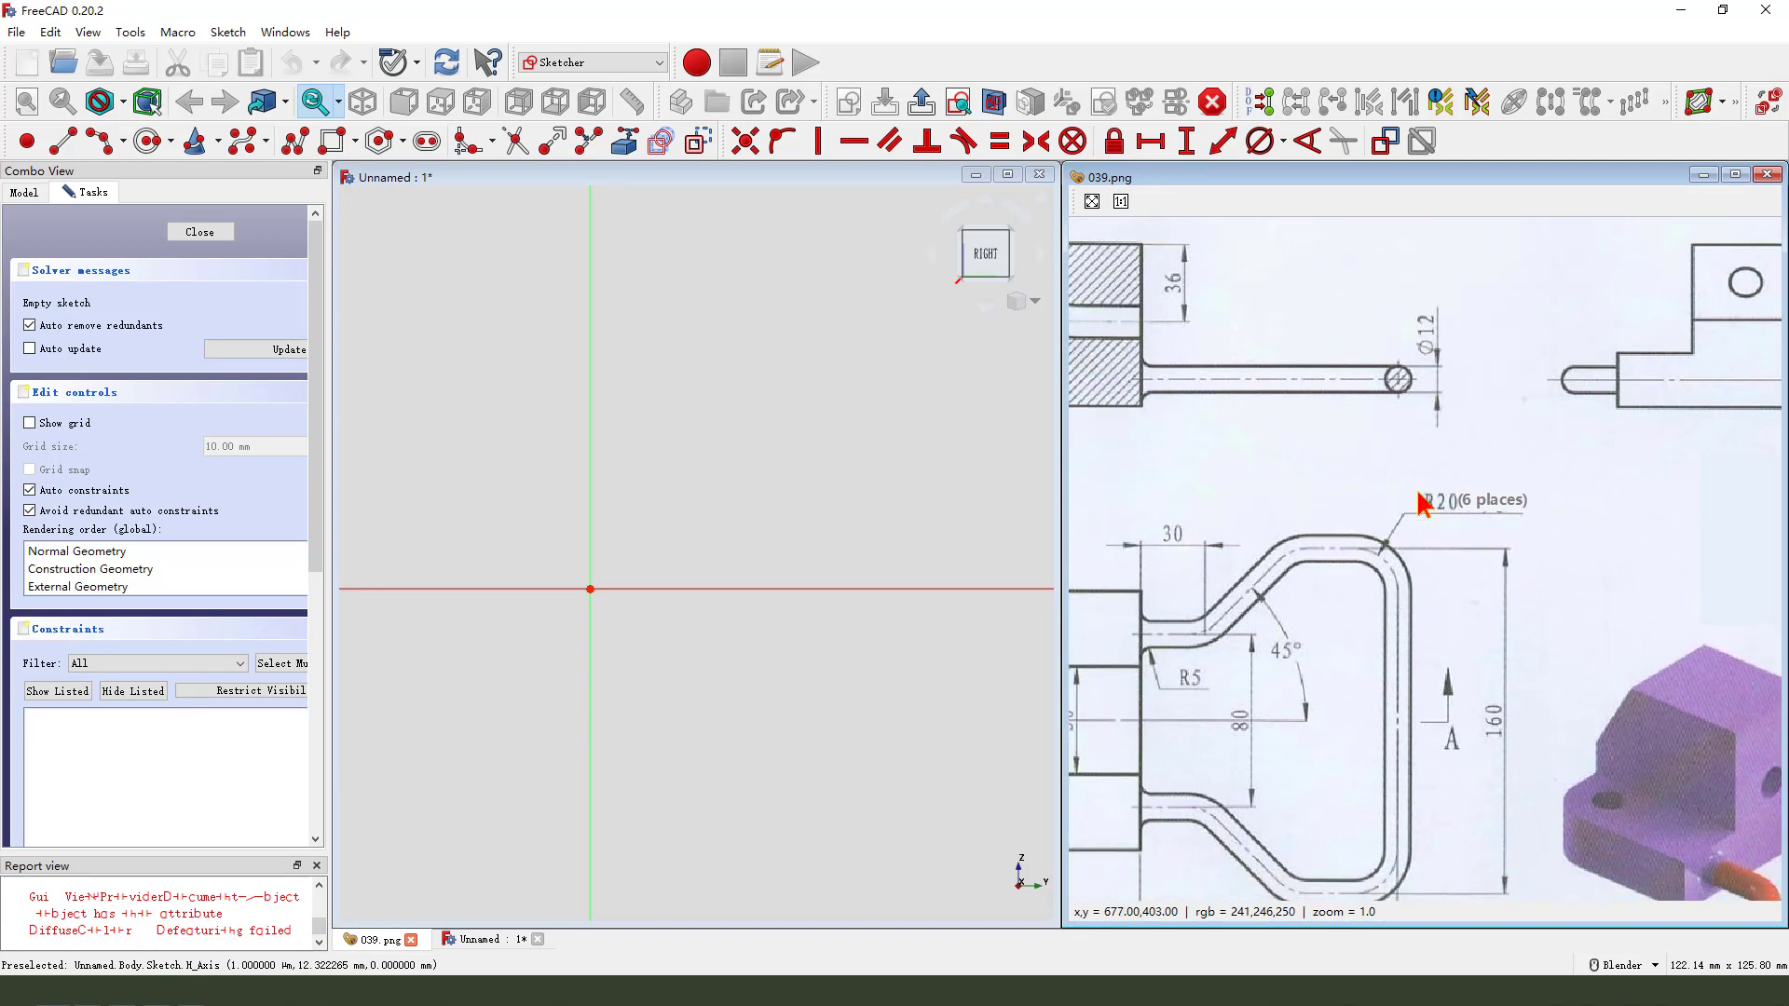
scroll(1418, 493, "down", 1)
middle_click_drag(1311, 568, 1419, 552)
left_click_drag(1458, 631, 1412, 641)
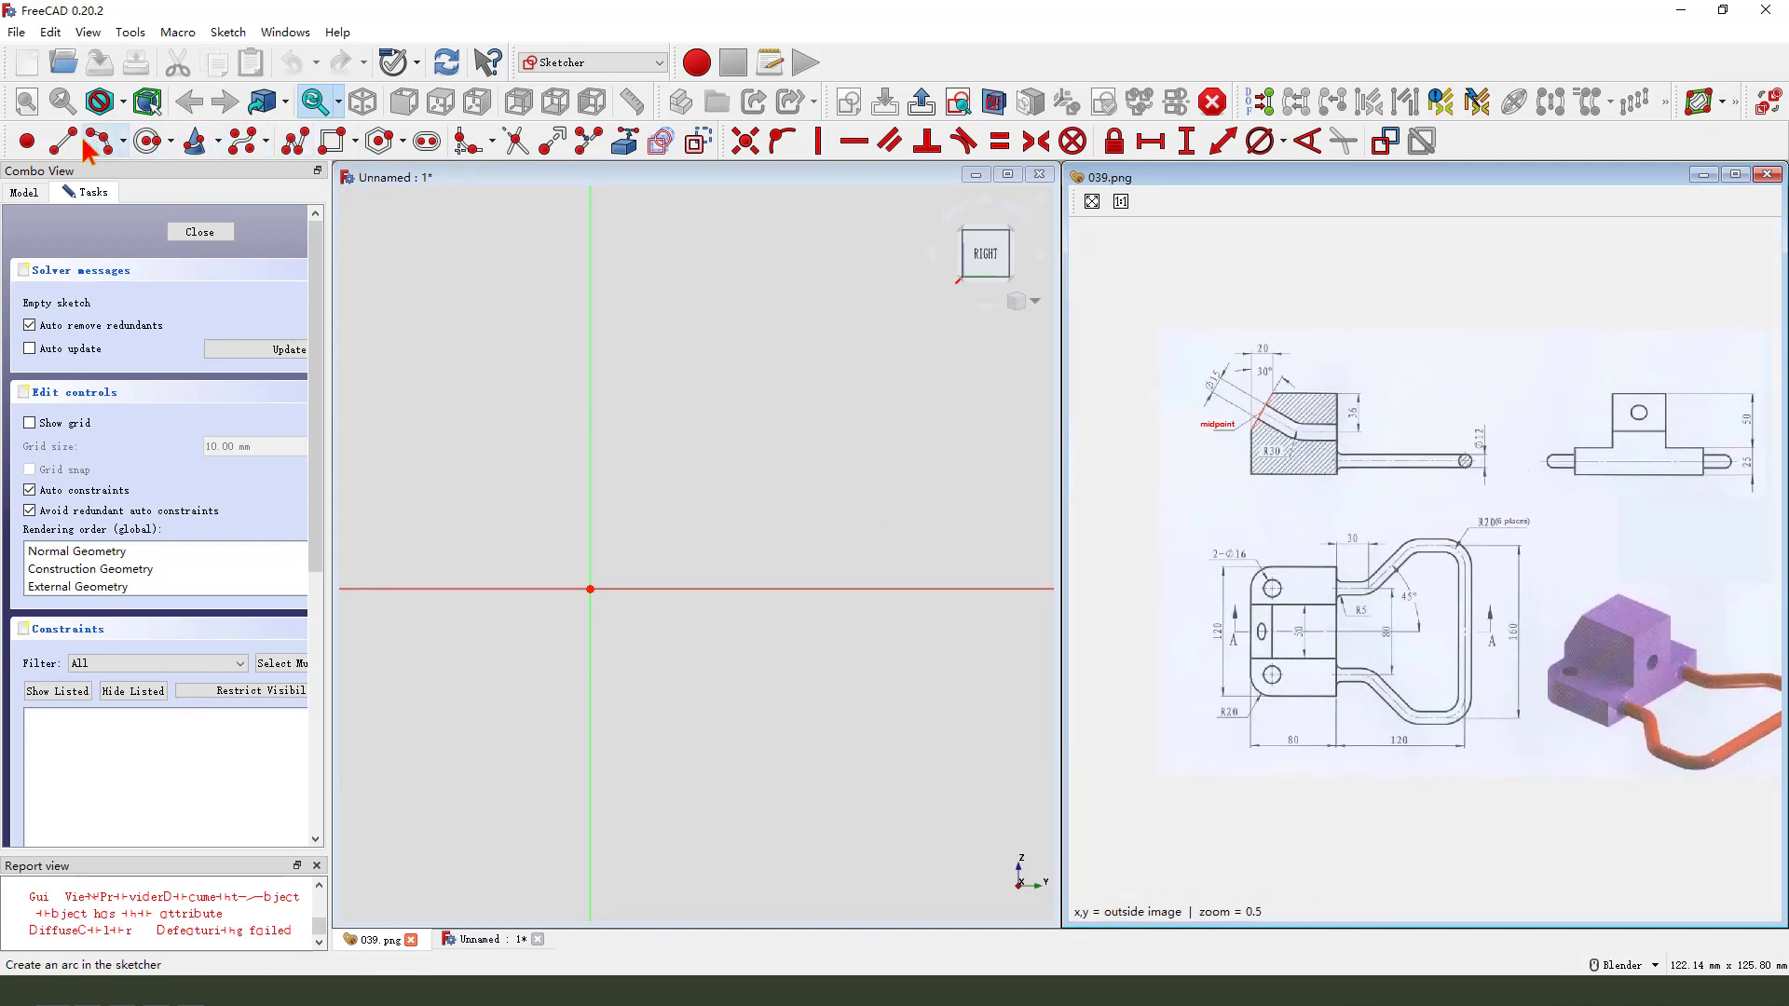
Step: Draw a wide lower rectangle and a smaller rectangle sitting on its top edge
left_click(333, 142)
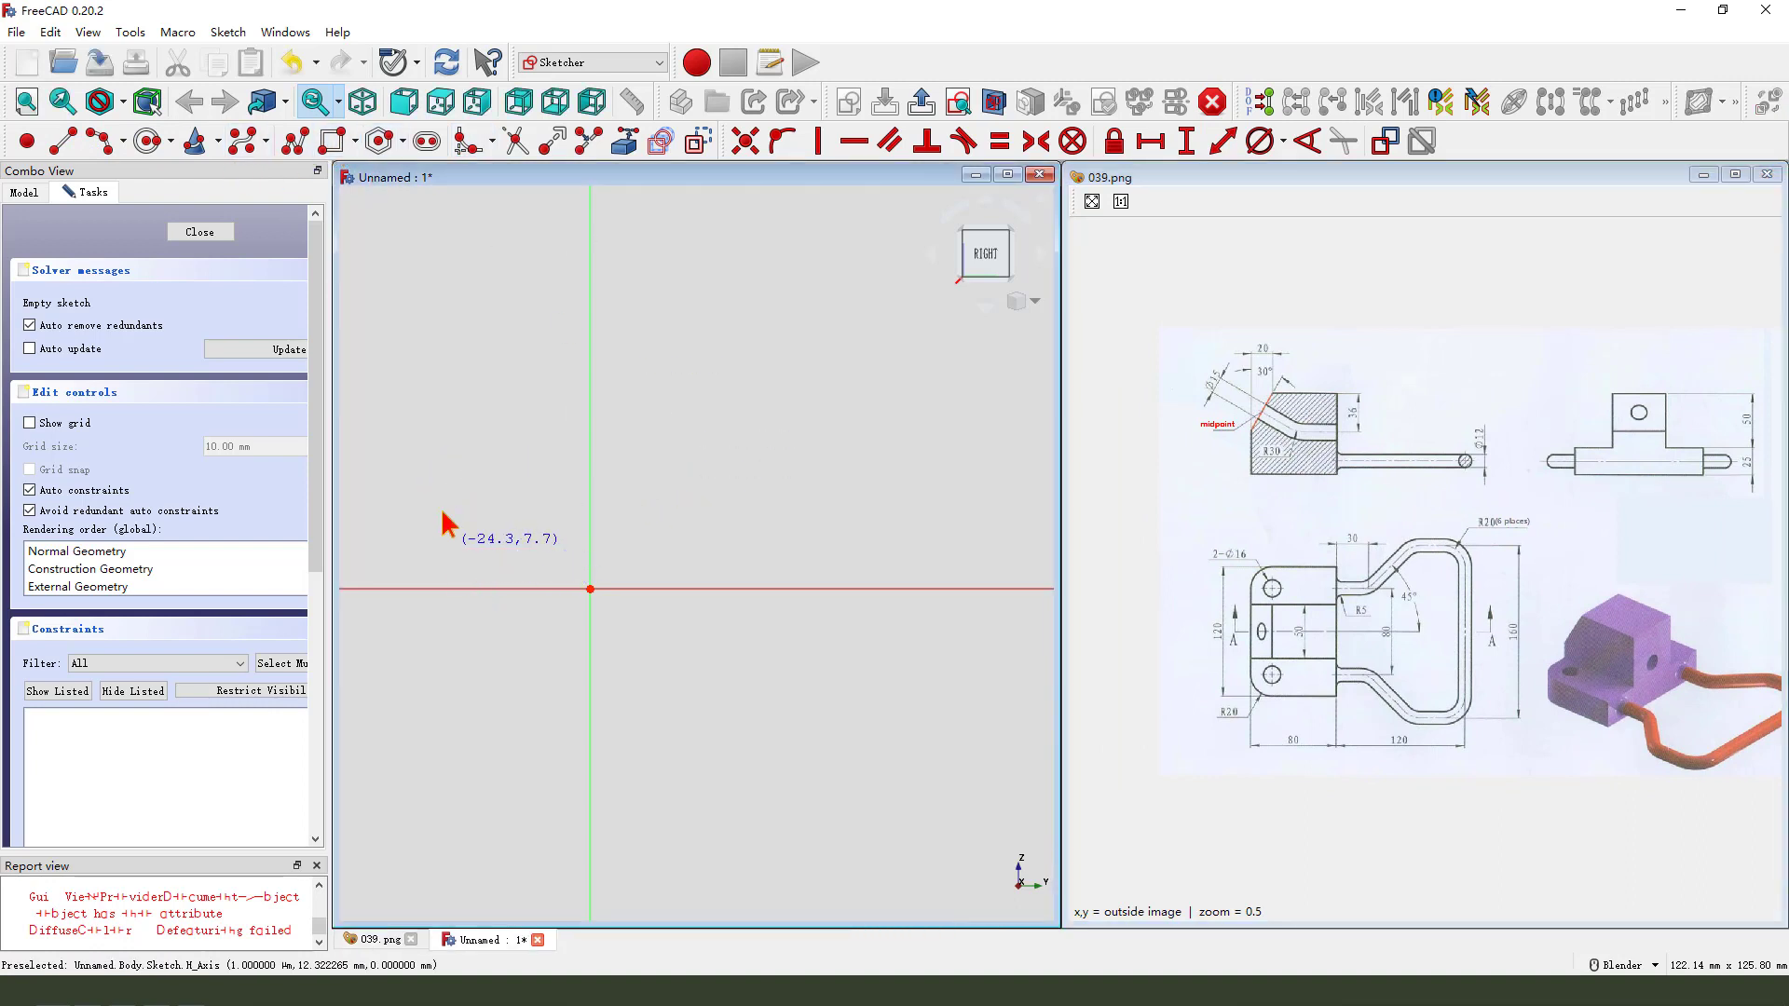
left_click(430, 559)
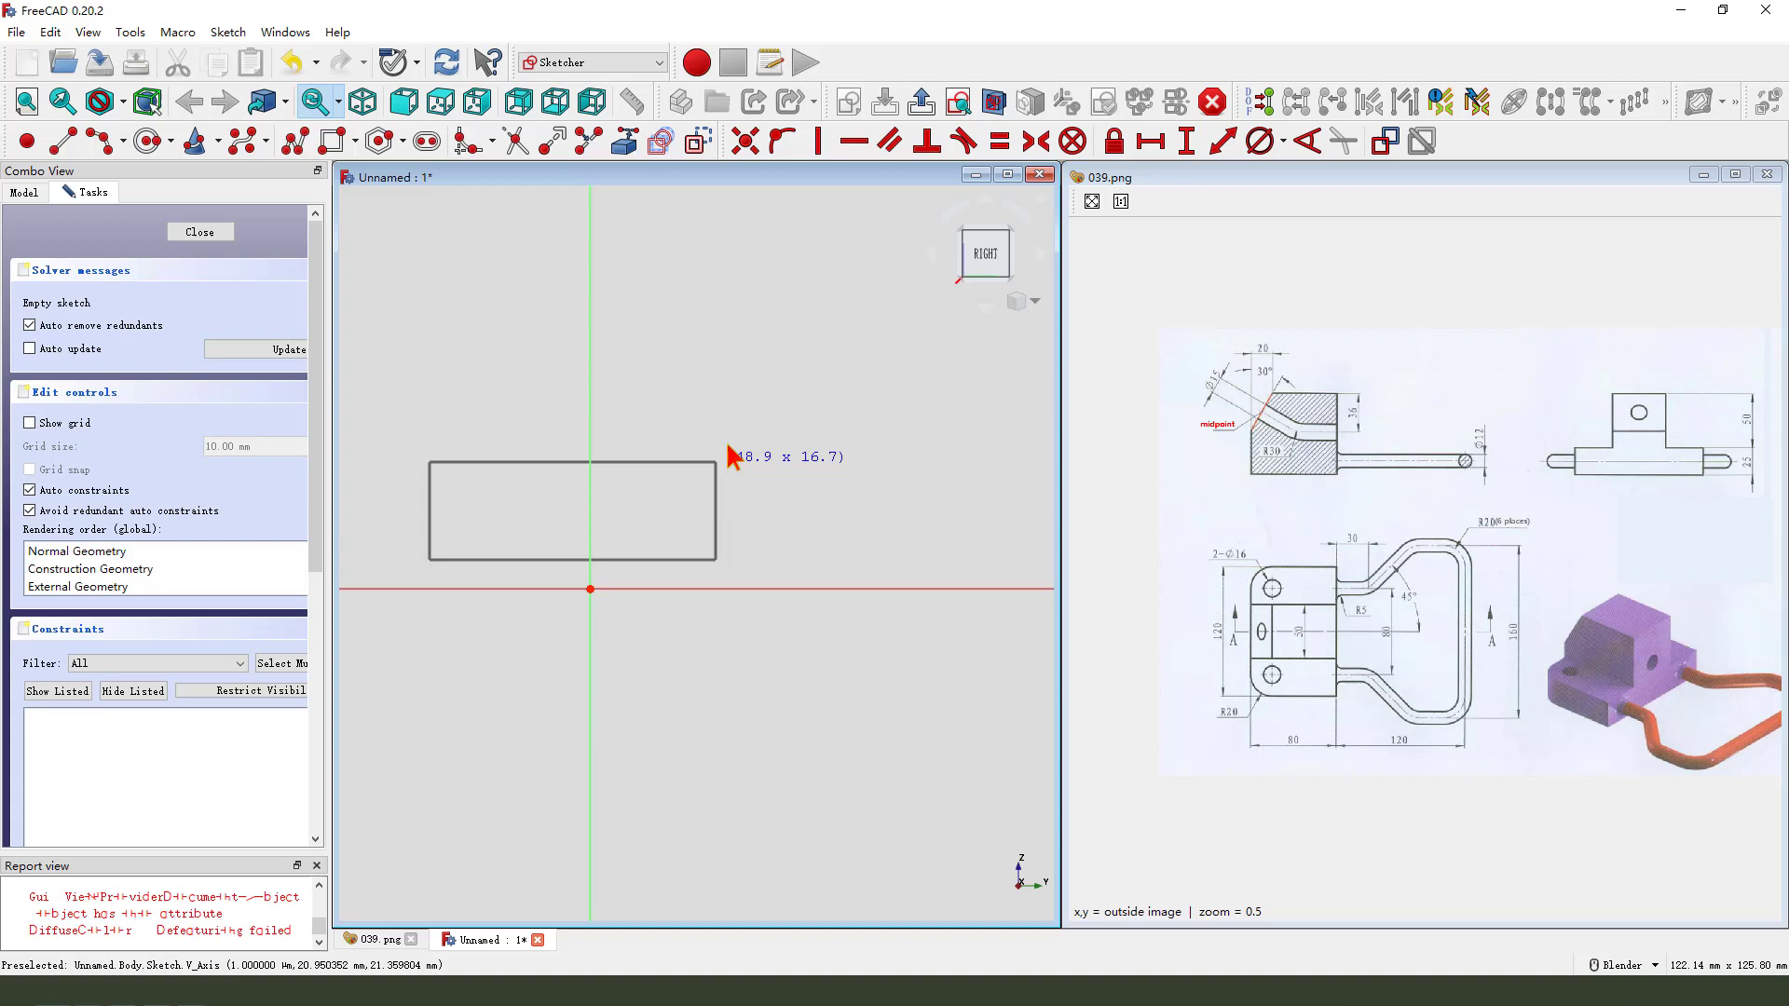
left_click(746, 447)
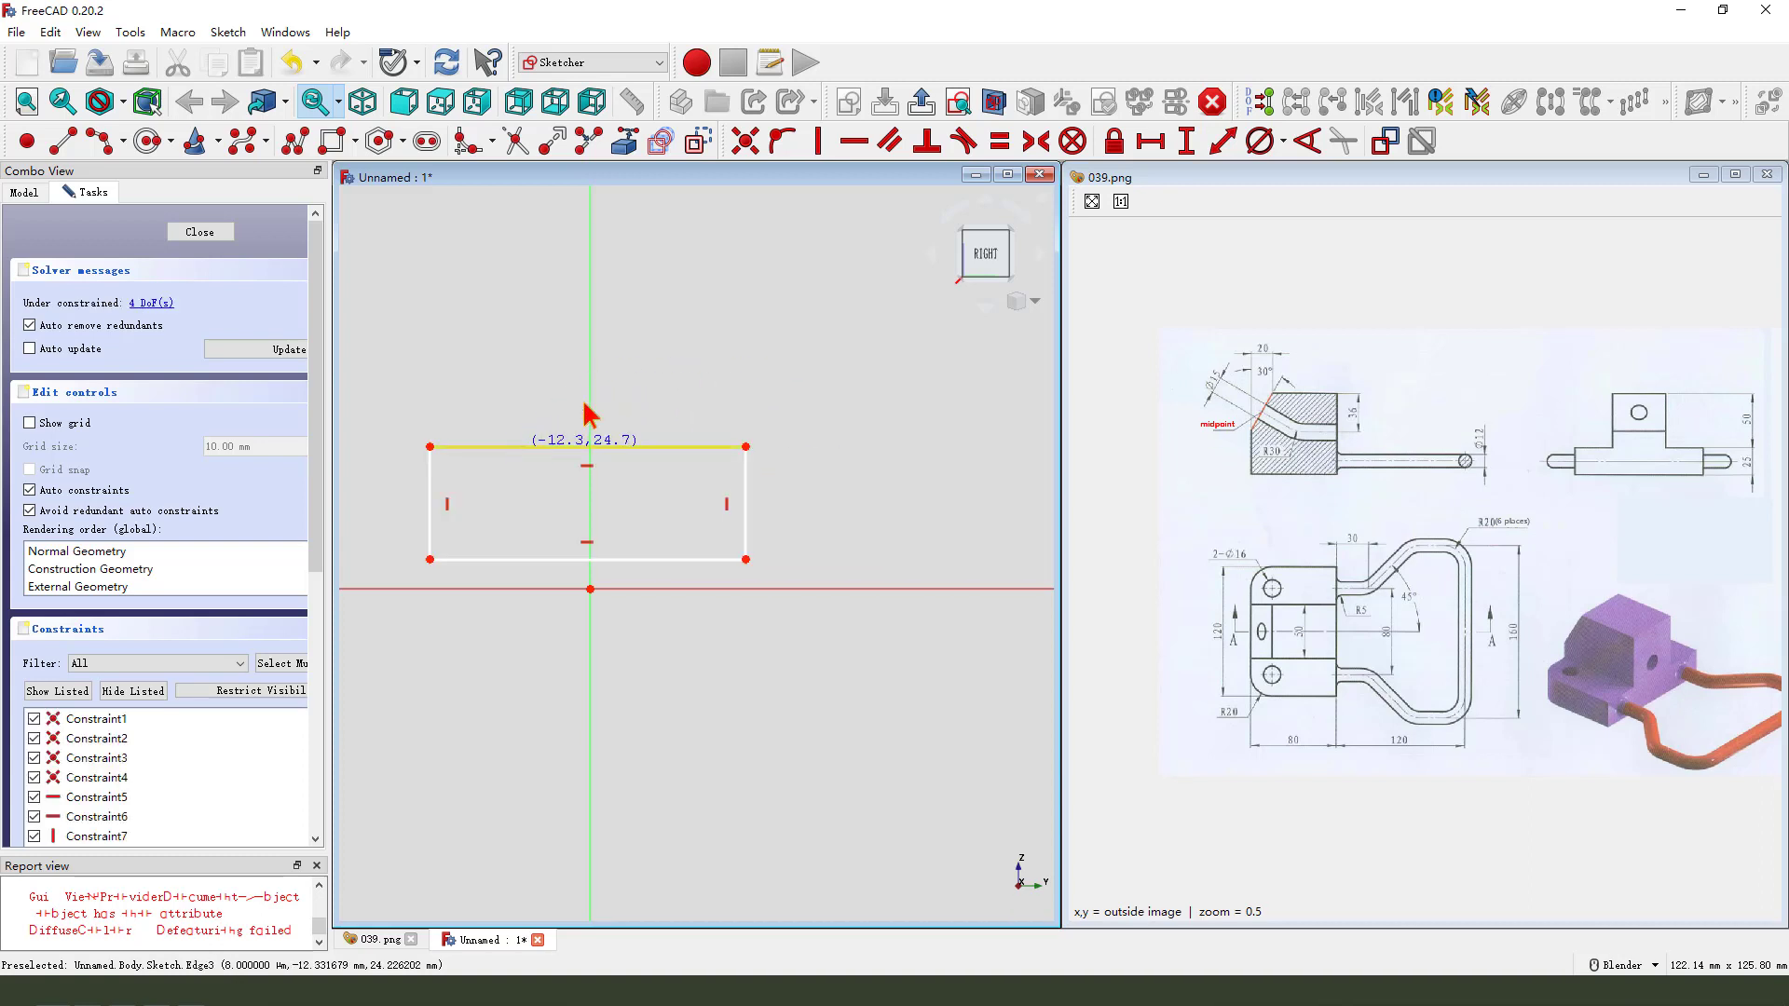
left_click(518, 444)
left_click(669, 322)
scroll(772, 334, "down", 1)
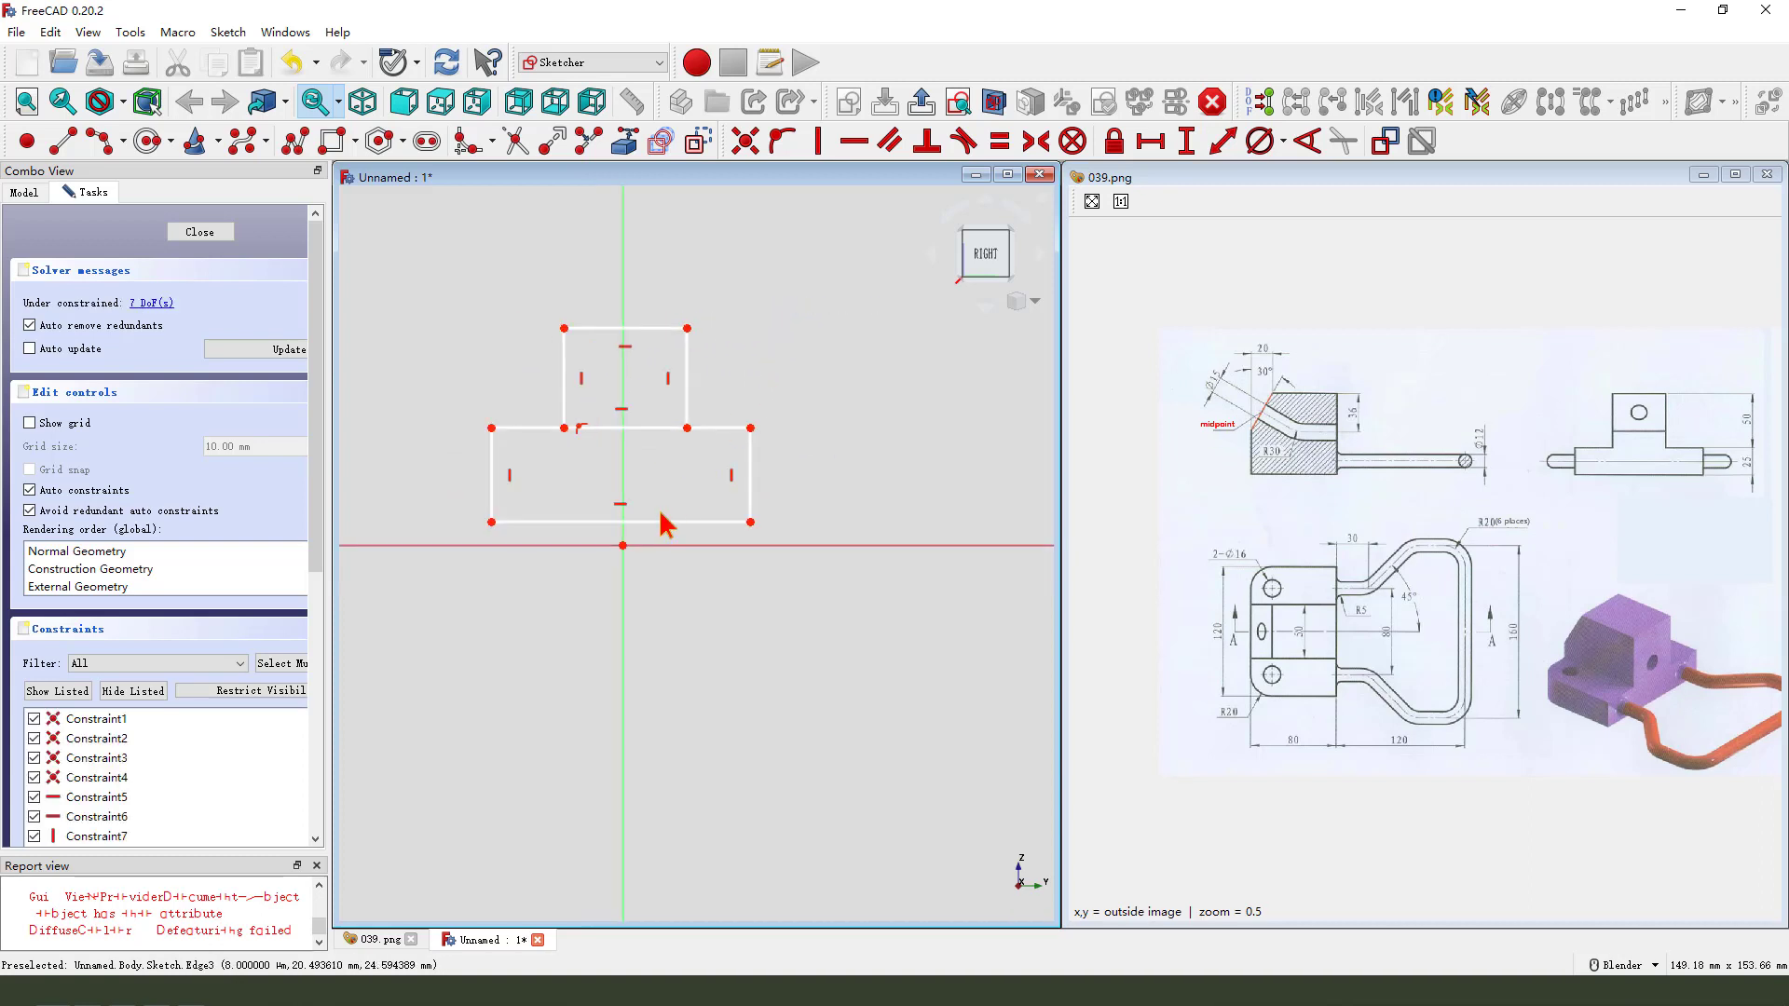
scroll(471, 547, "up", 2)
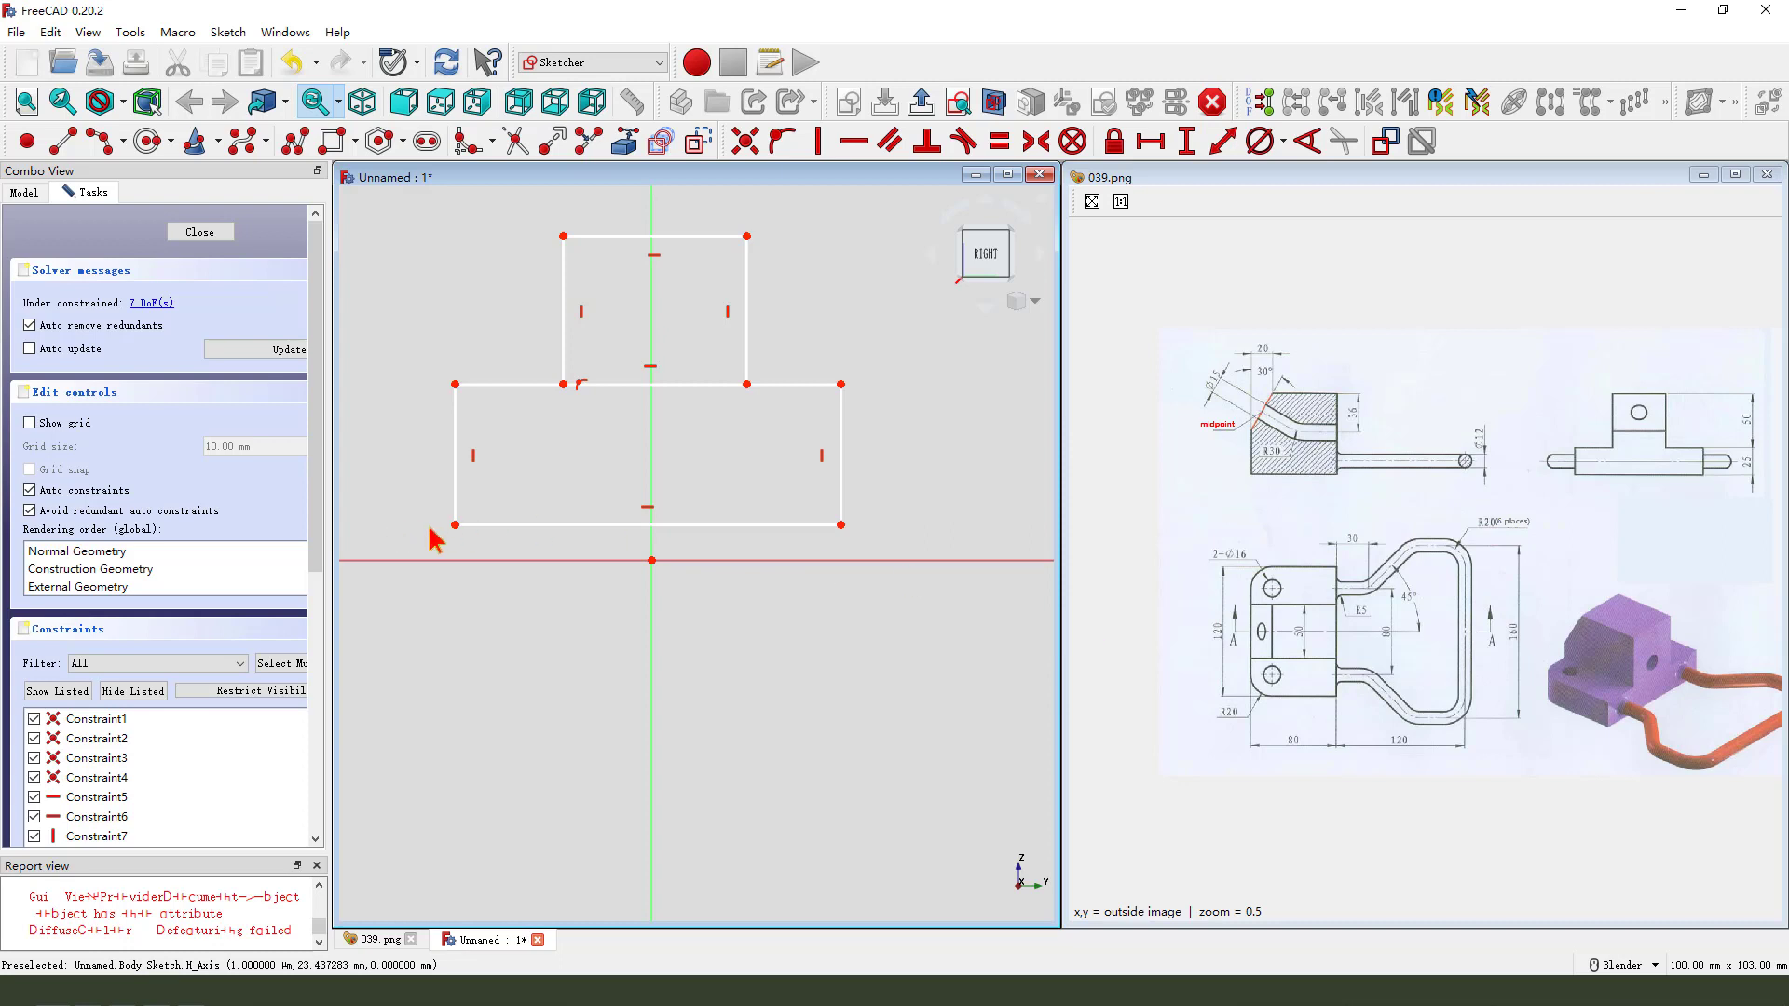
Step: Make both rectangles symmetric about the vertical axis through the origin
left_click(455, 525)
left_click(841, 524)
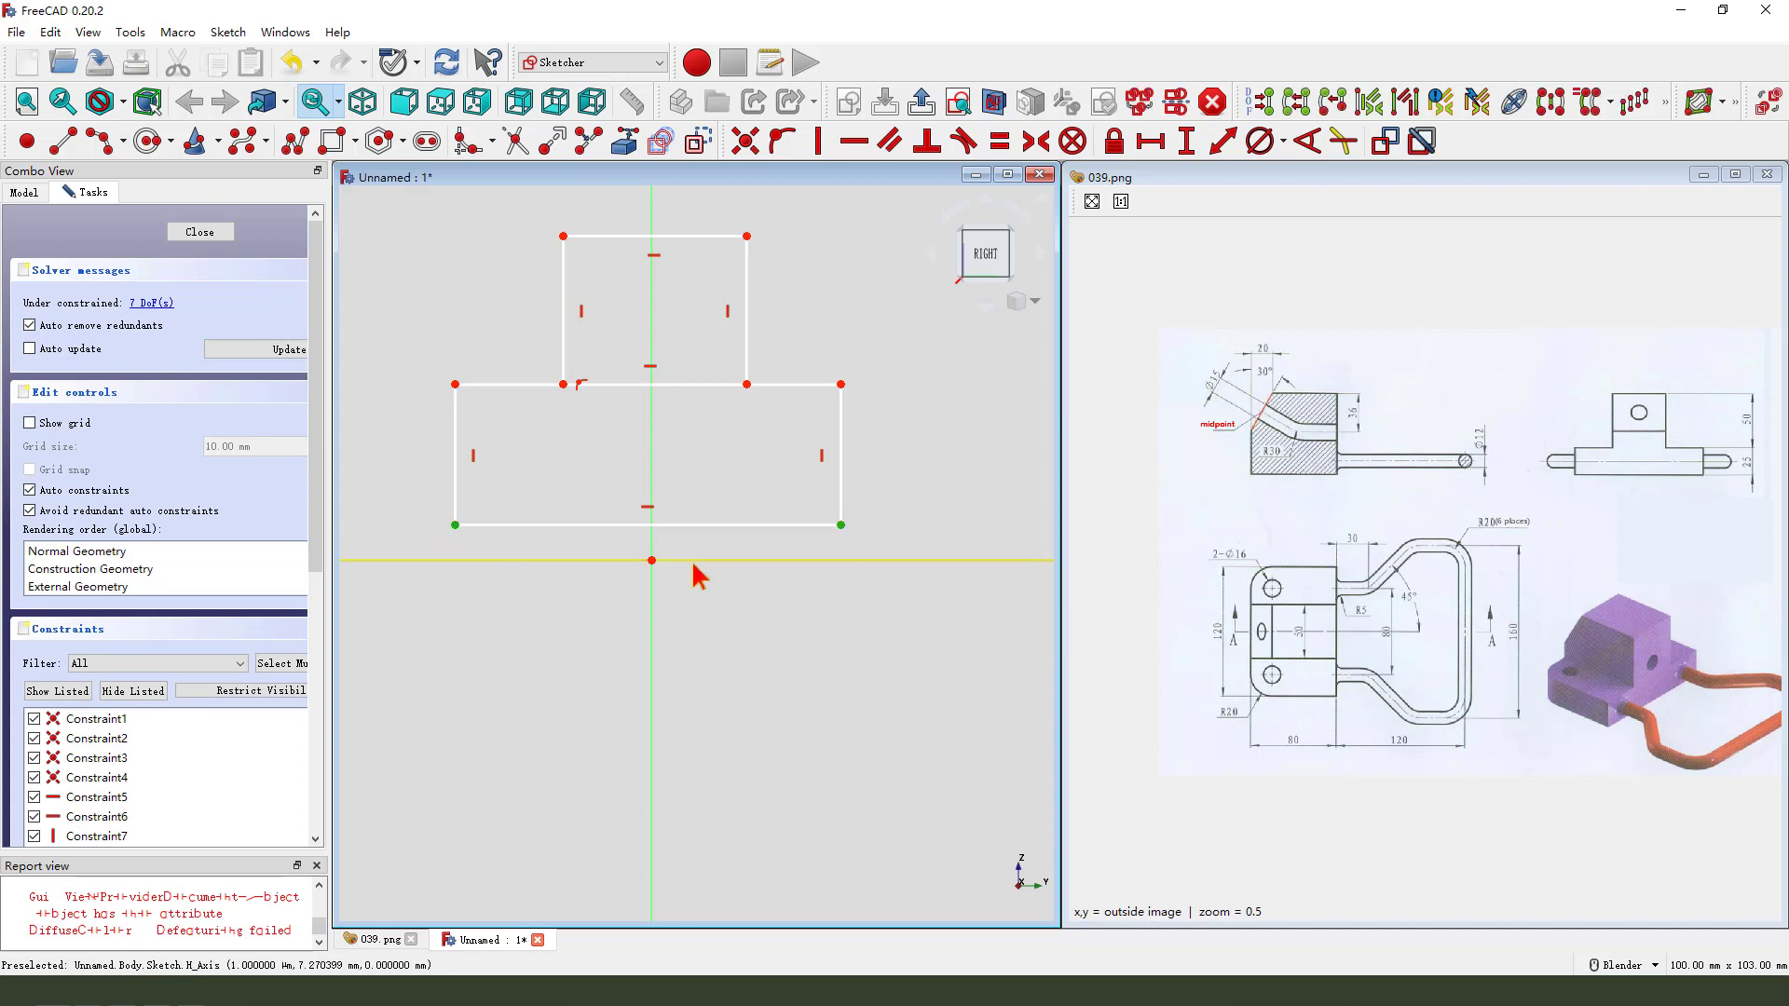
left_click(652, 561)
left_click(1035, 141)
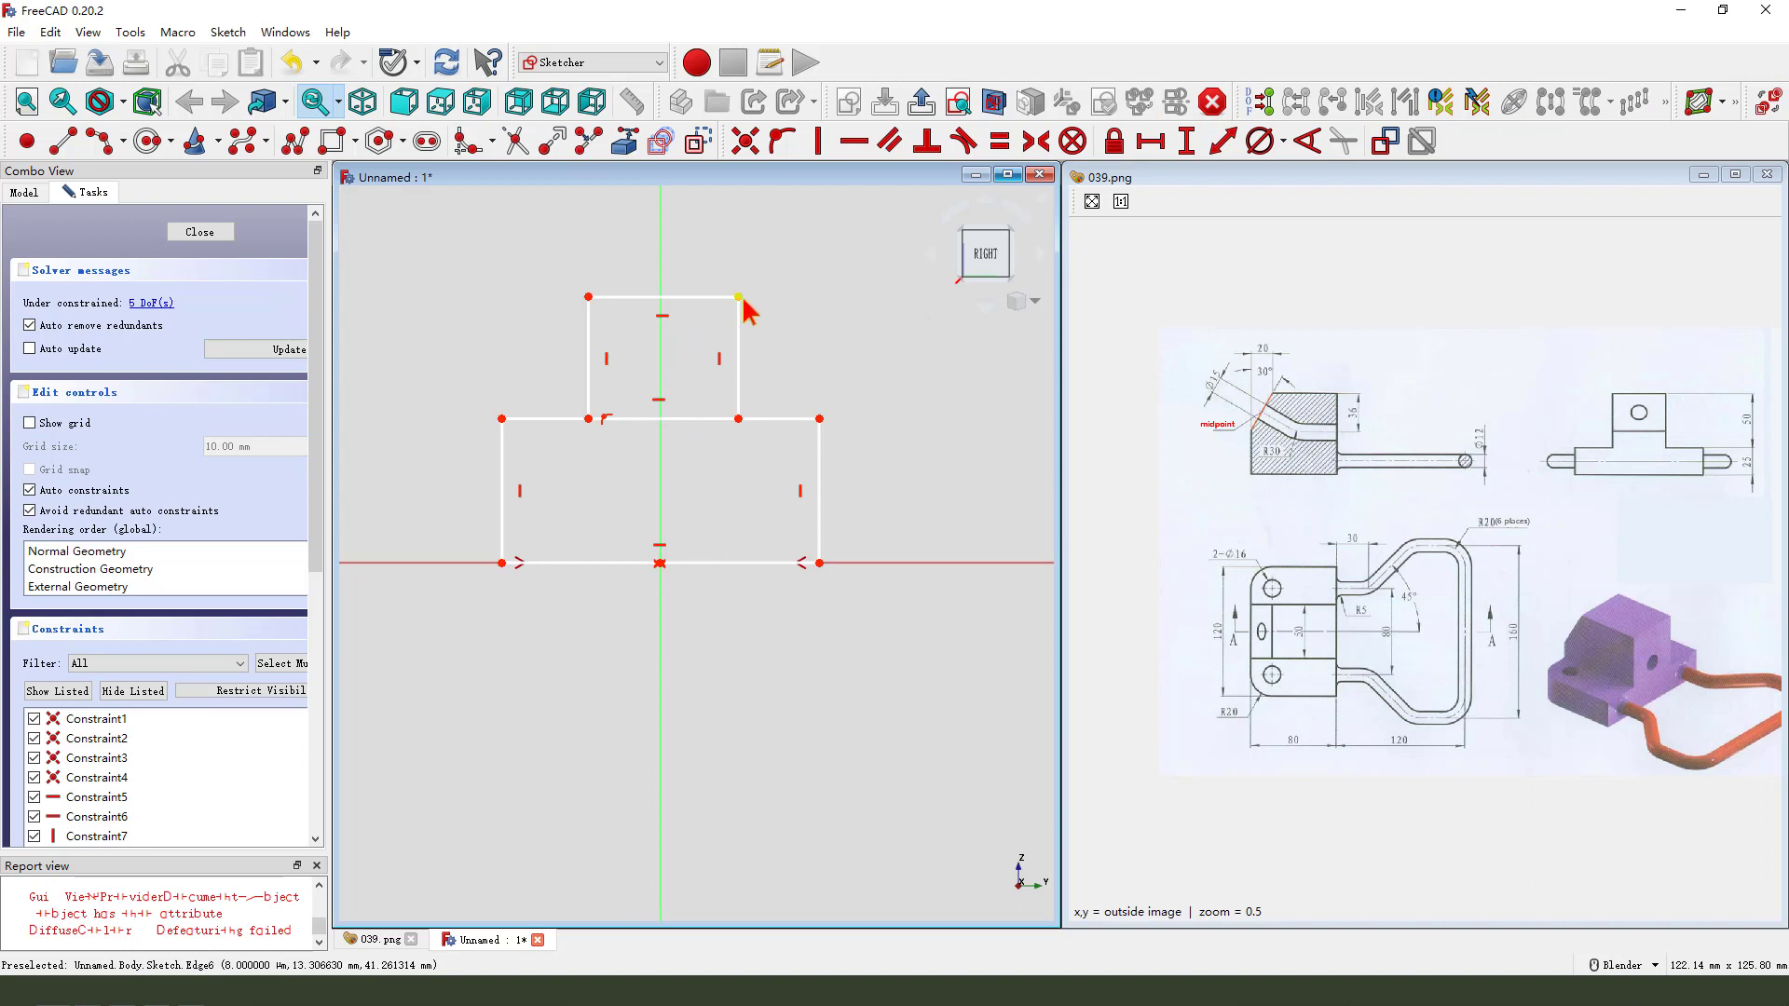
left_click(741, 298)
left_click(589, 298)
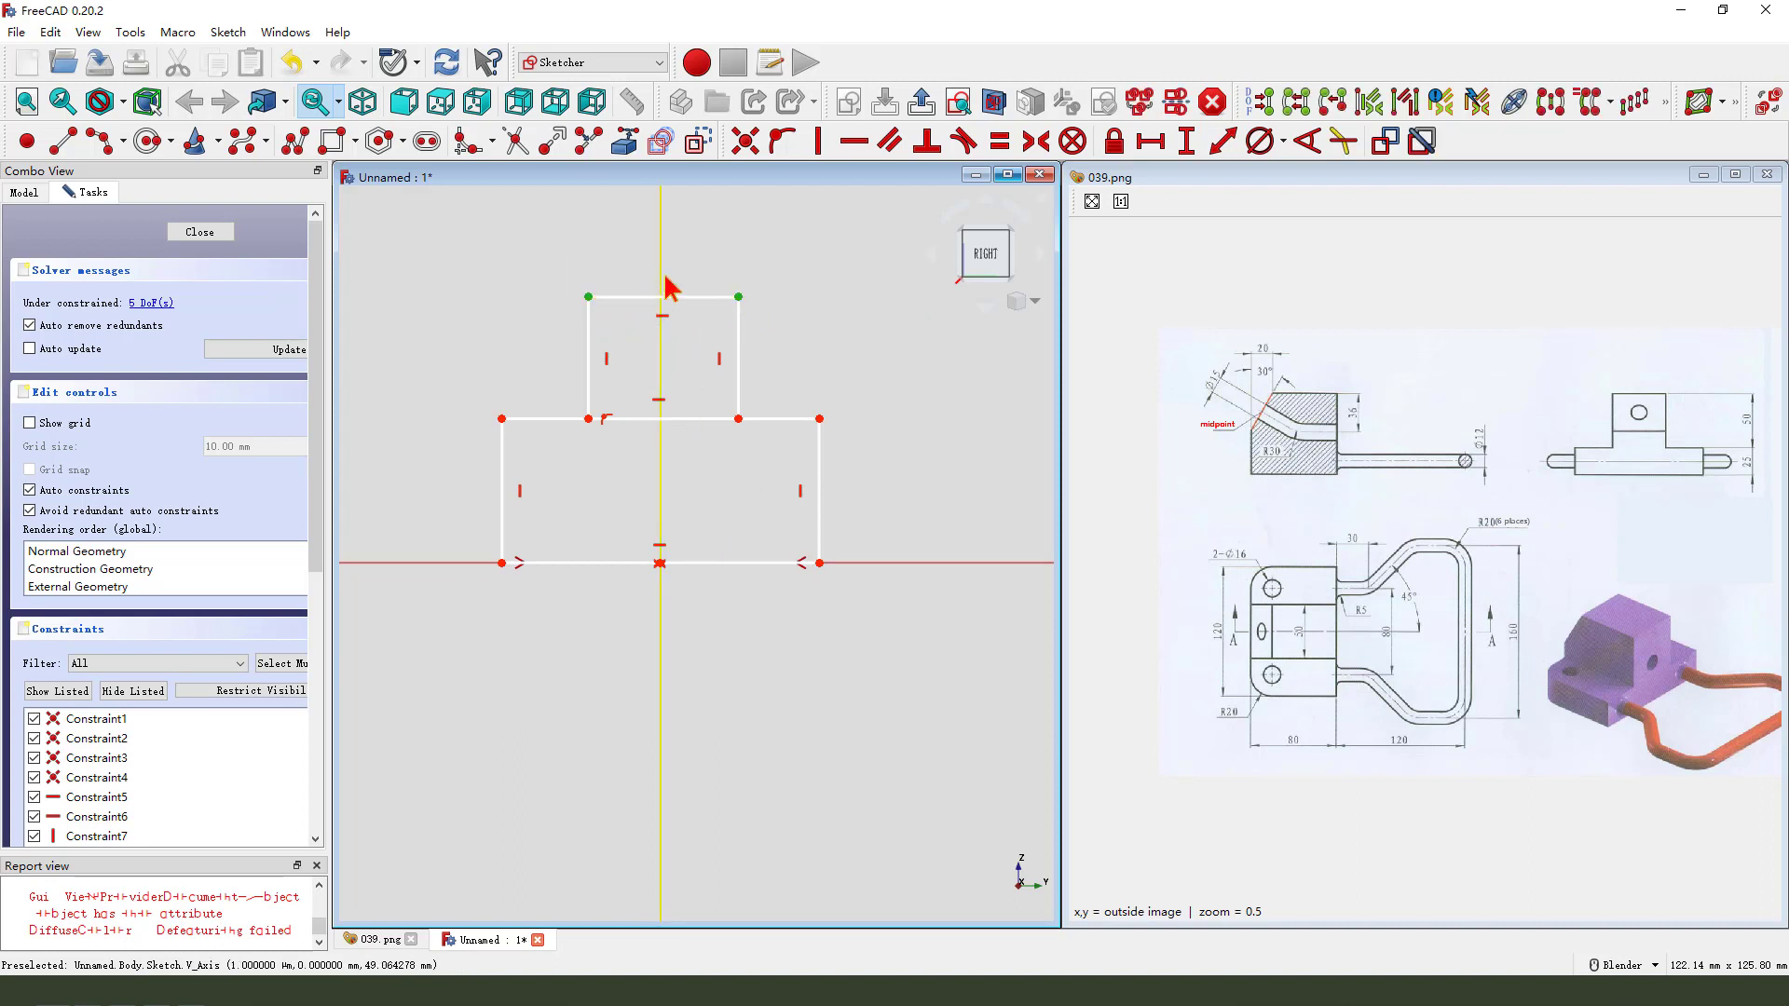
left_click(664, 279)
left_click(1036, 141)
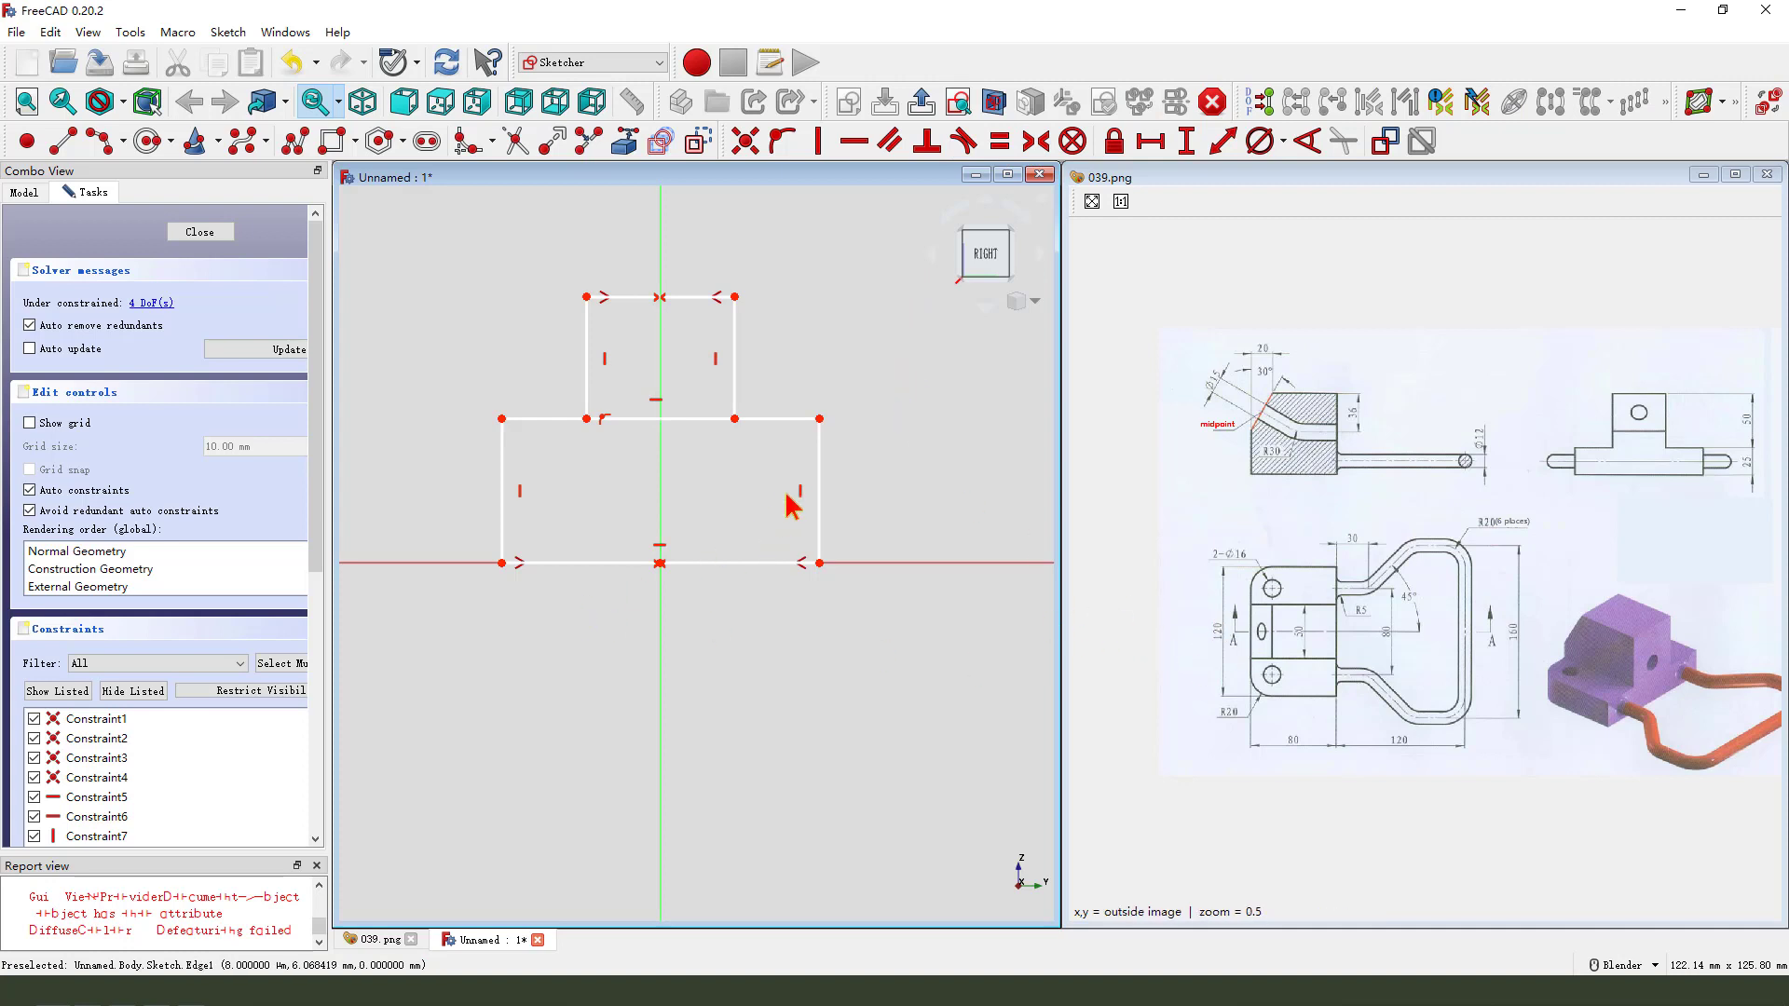
Step: Check the reference drawing's dimensions against the lower rectangle
left_click(820, 466)
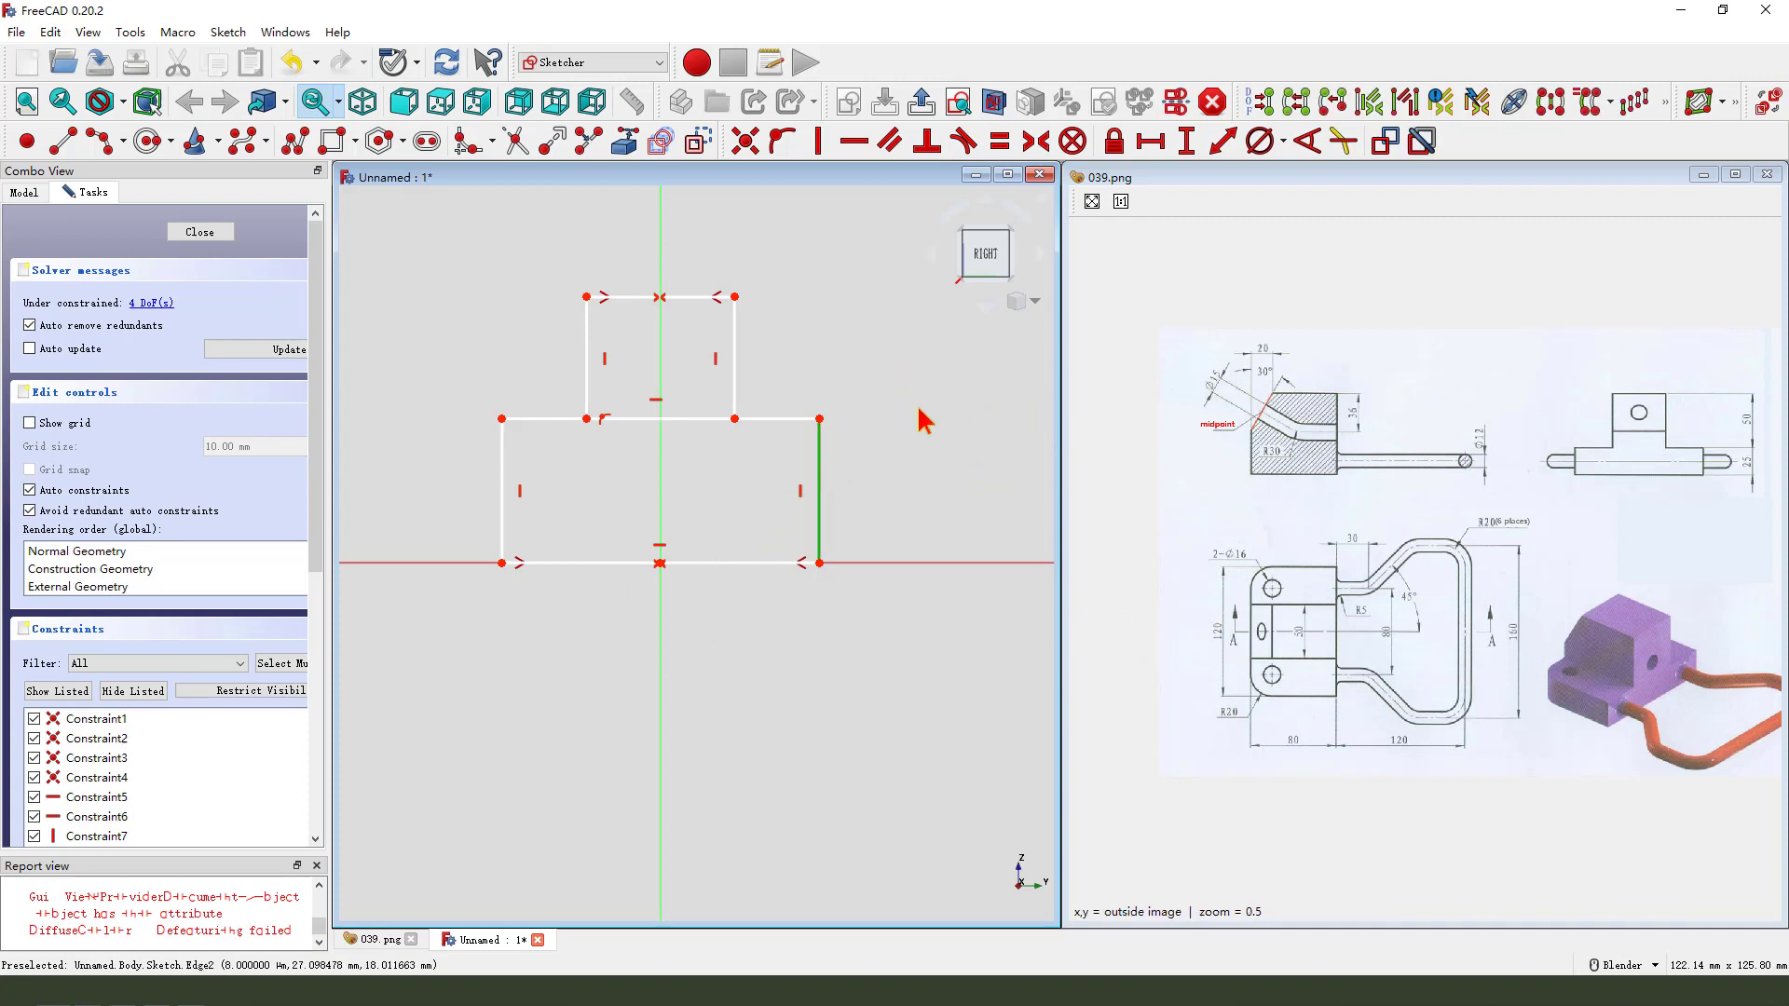
left_click(871, 375)
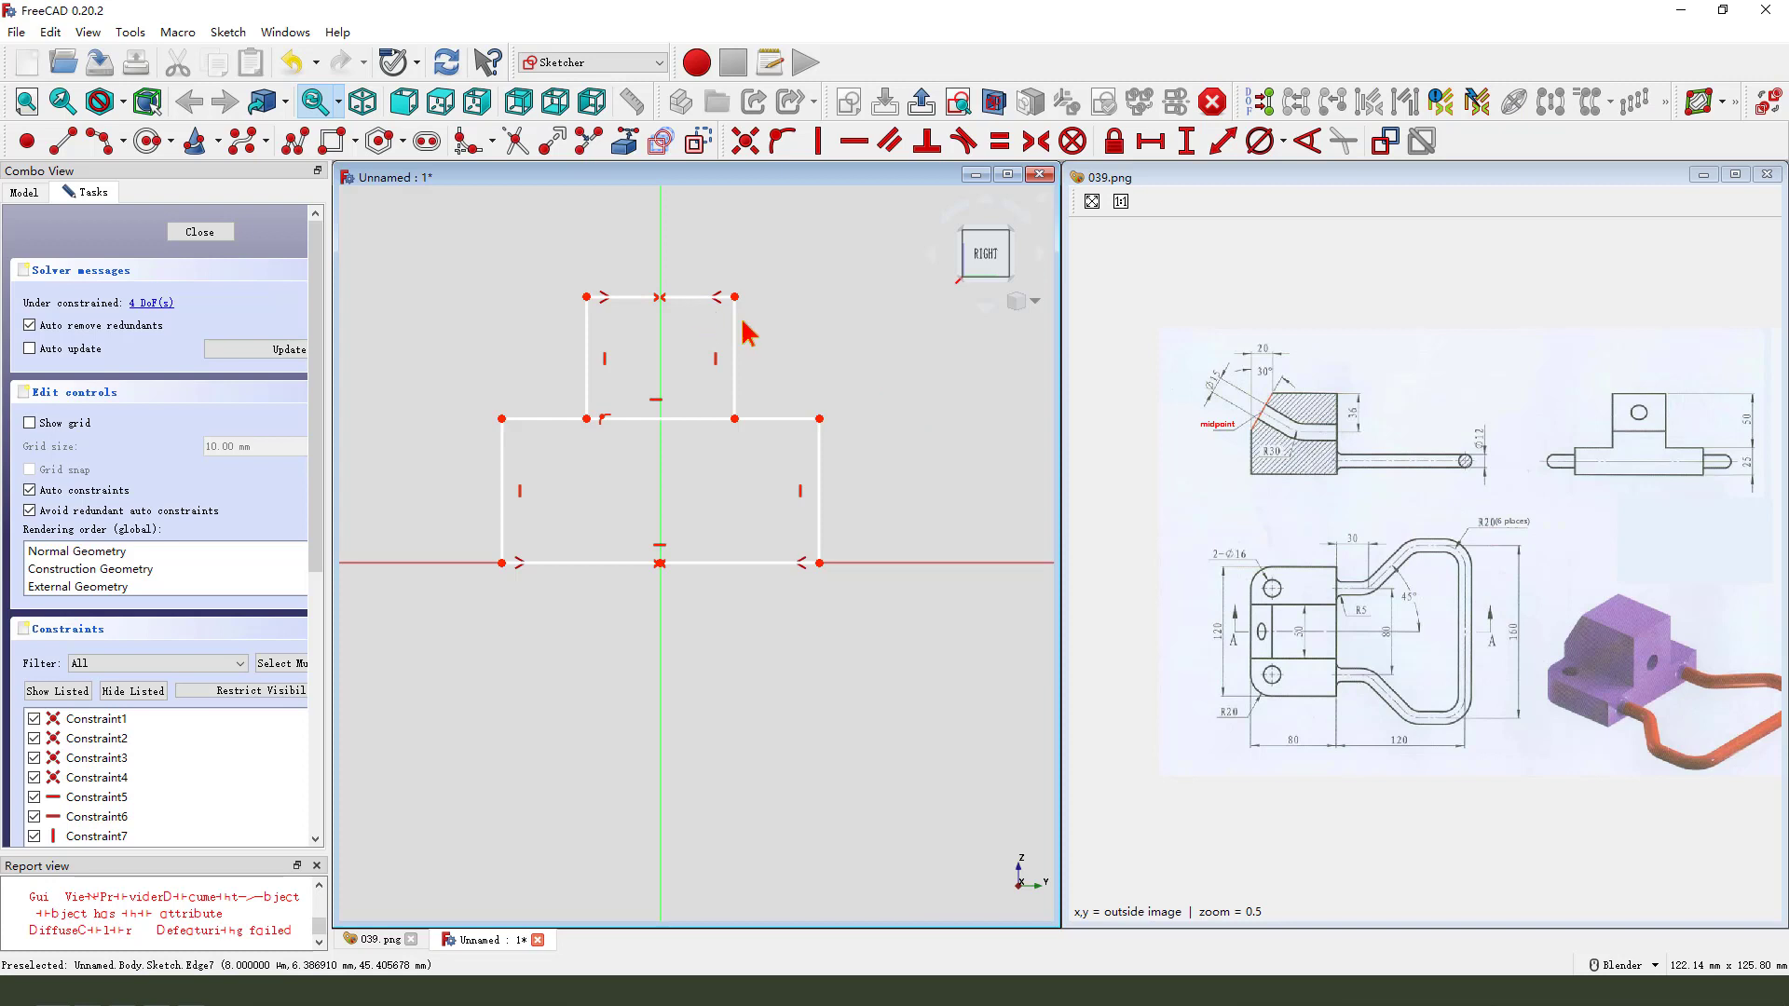
middle_click_drag(1521, 601, 1208, 628)
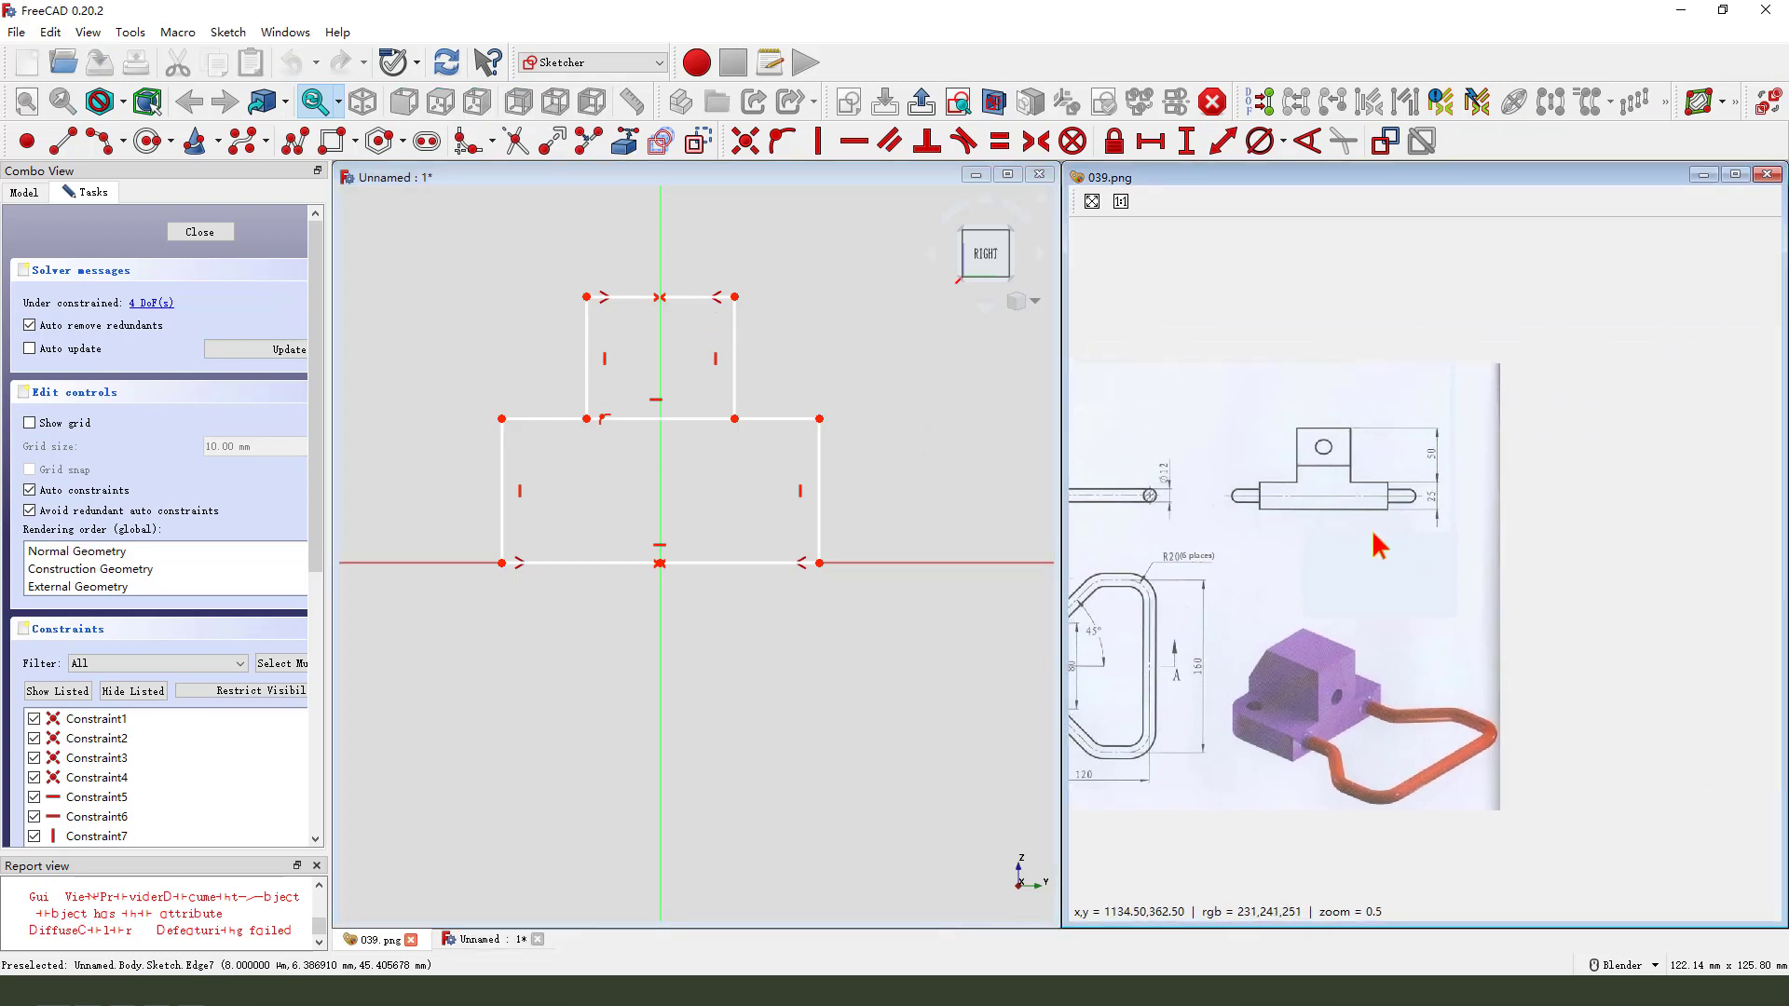
middle_click_drag(1373, 532, 1613, 504)
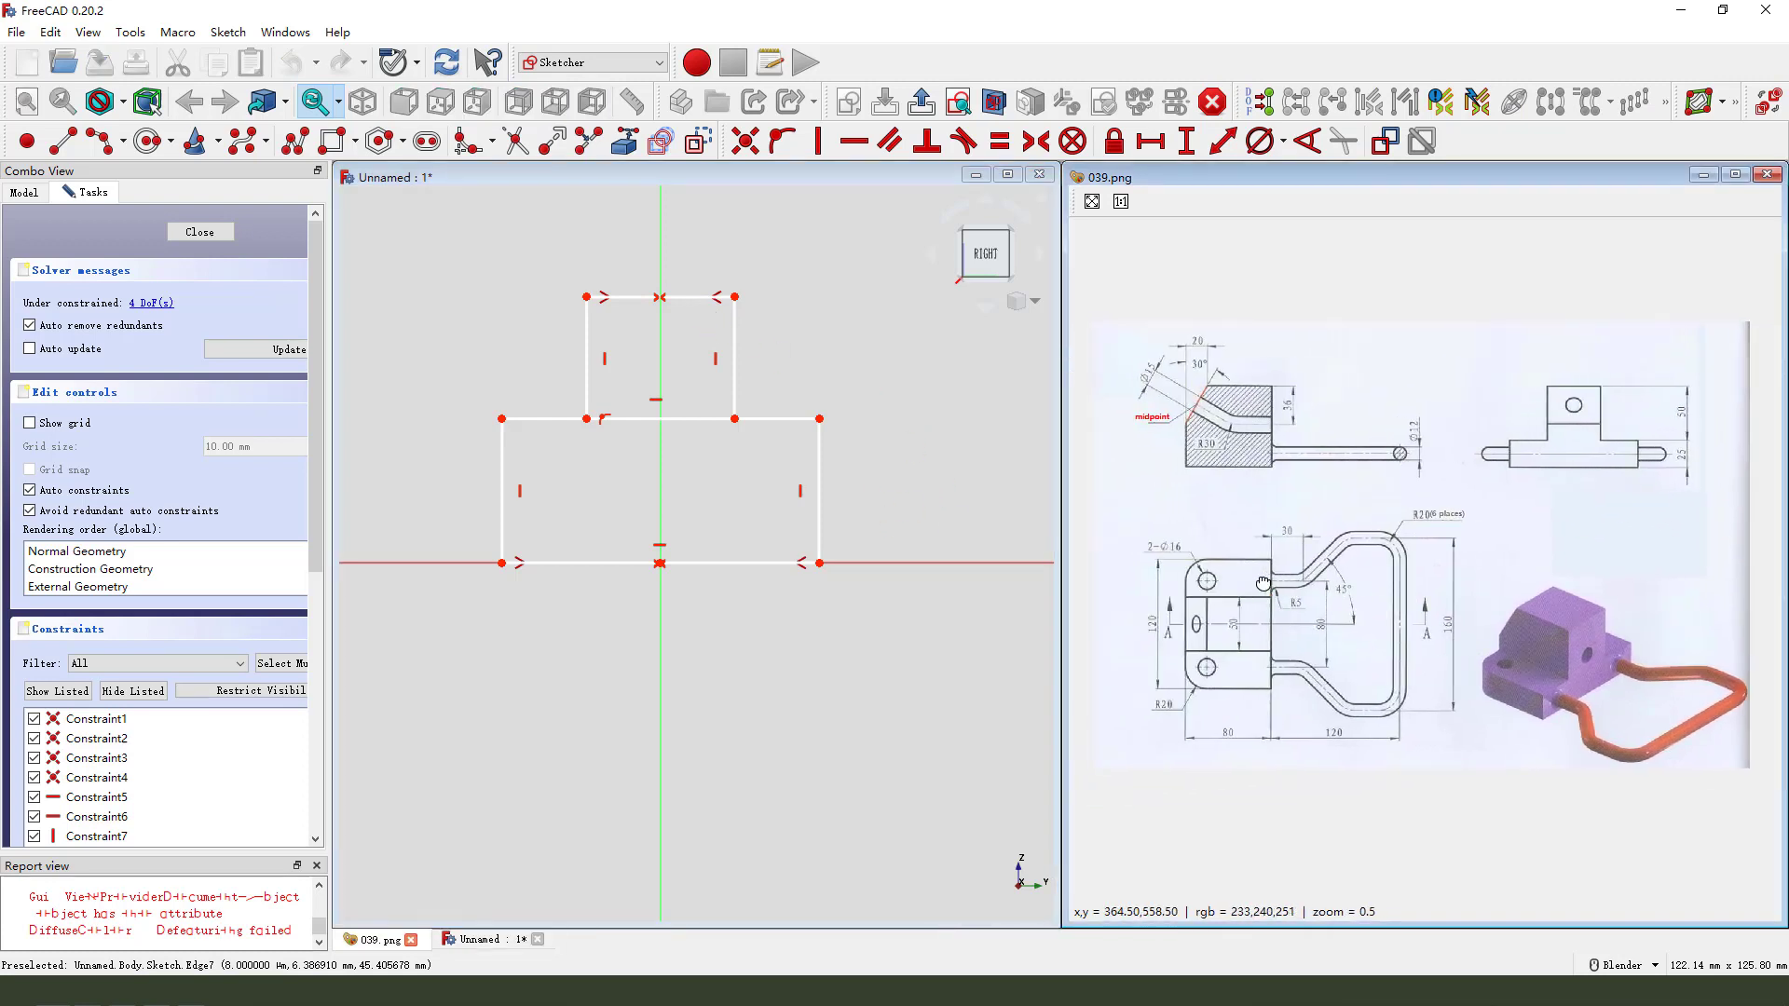
Step: Constrain the base's bottom edge to 120 mm wide, with the dimension below the shape
left_click(746, 564)
left_click(1150, 140)
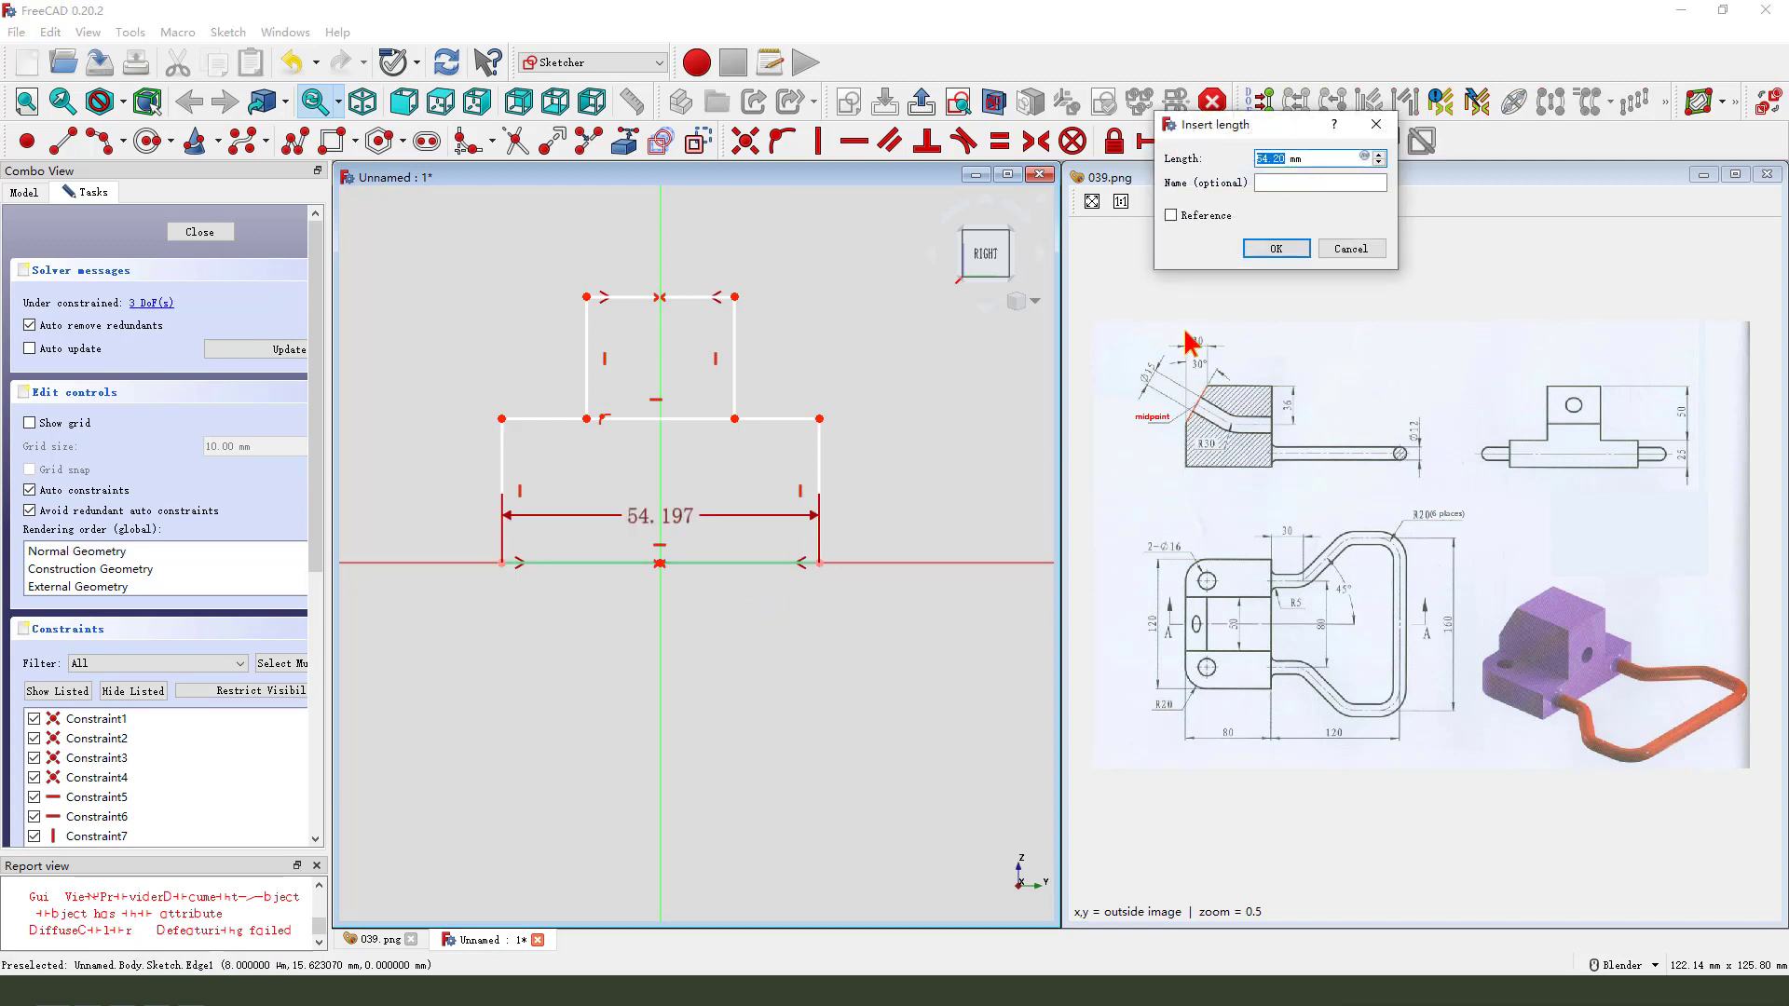
key("Return")
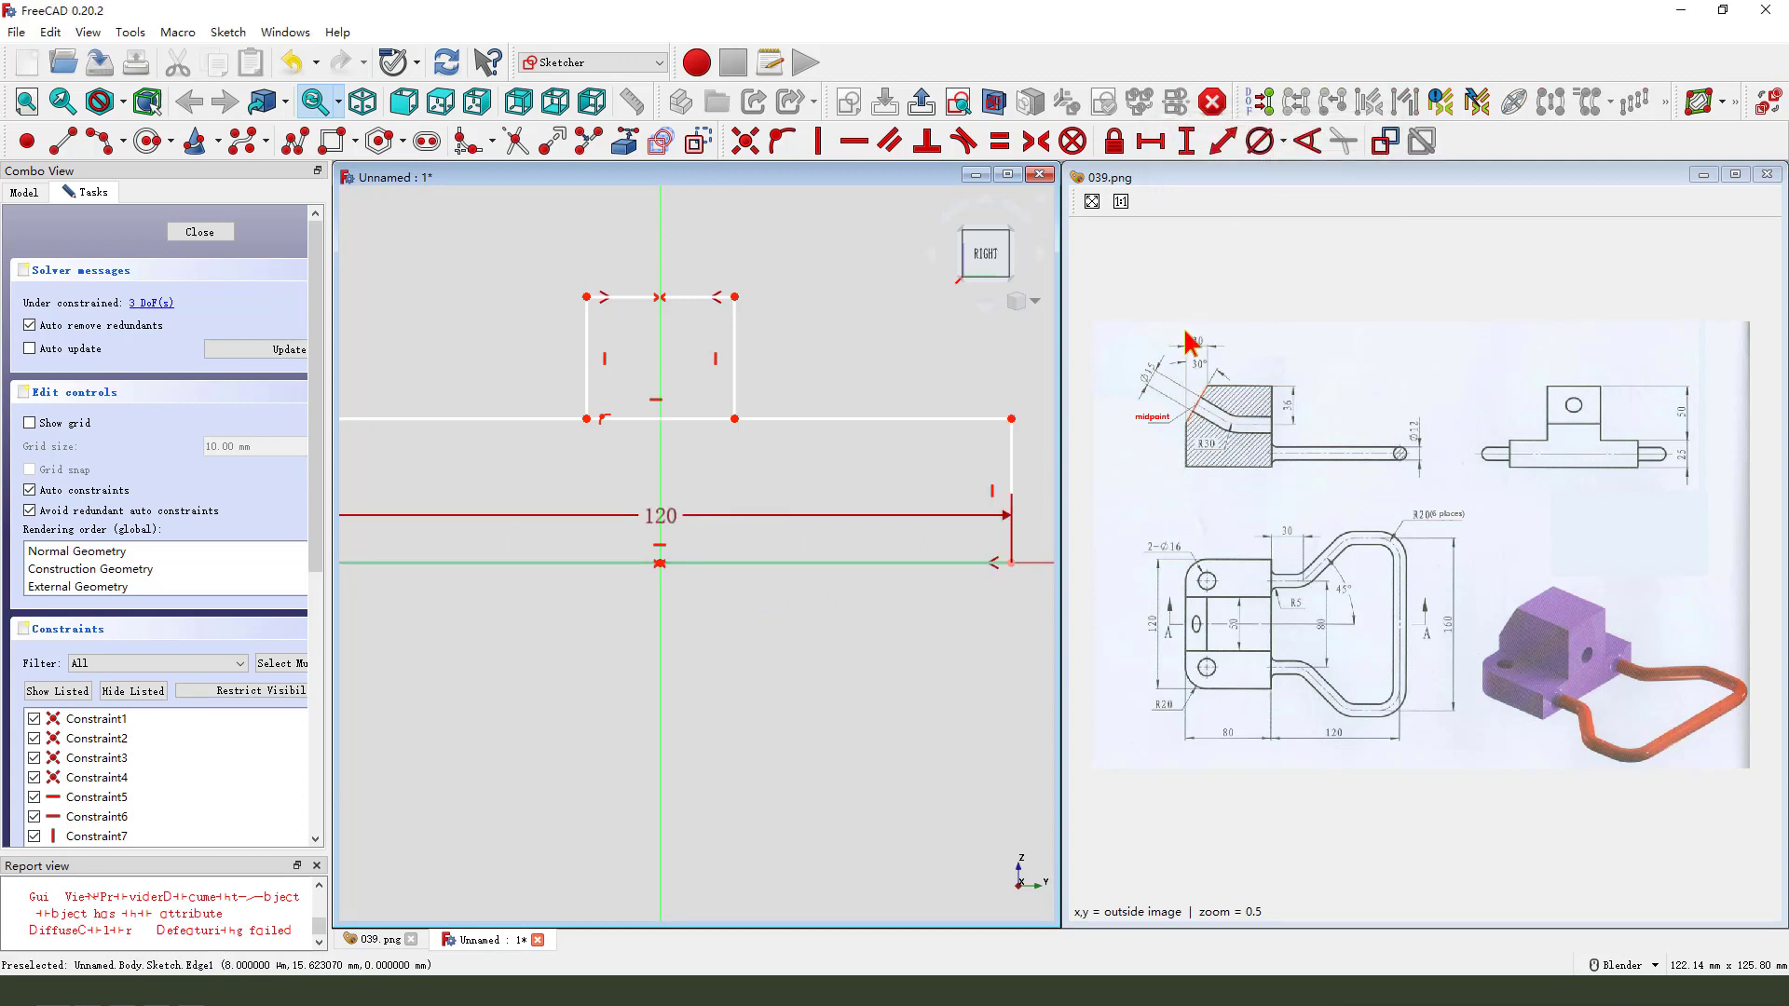
scroll(771, 539, "down", 2)
left_click_drag(699, 525, 702, 631)
Step: Set the base height to 25 mm and the upper block height to 50 mm
left_click(929, 511)
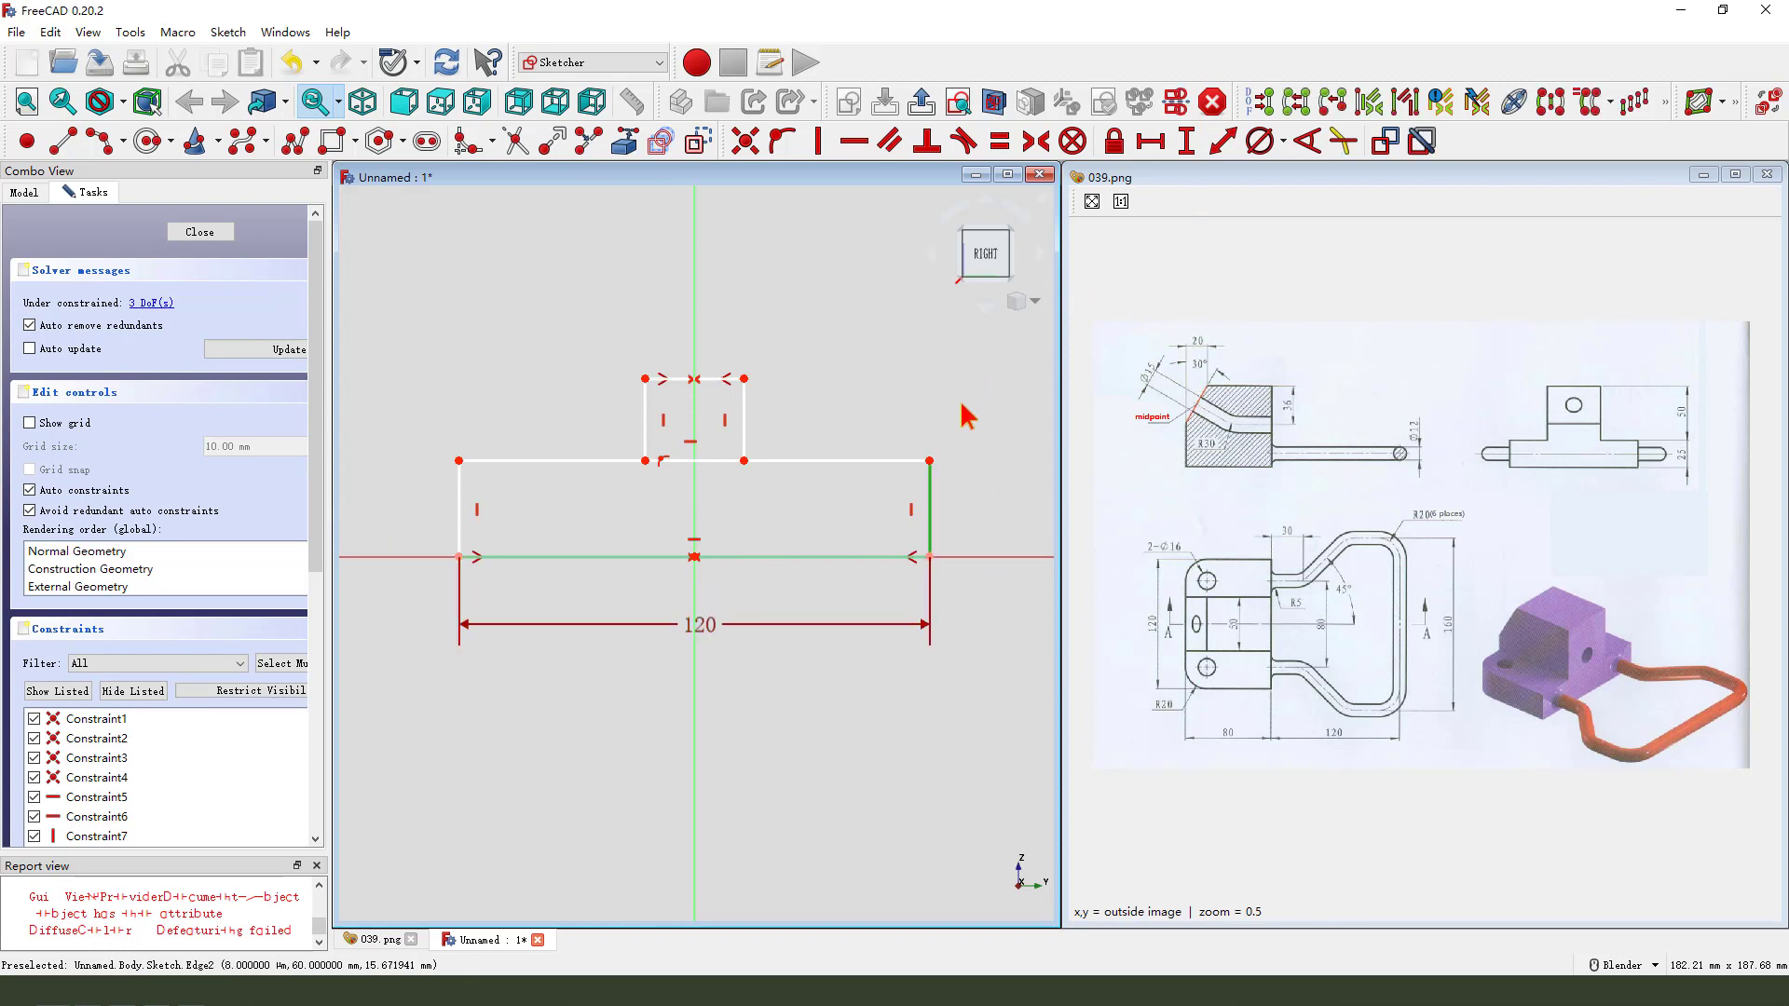
middle_click_drag(1584, 491, 1421, 512)
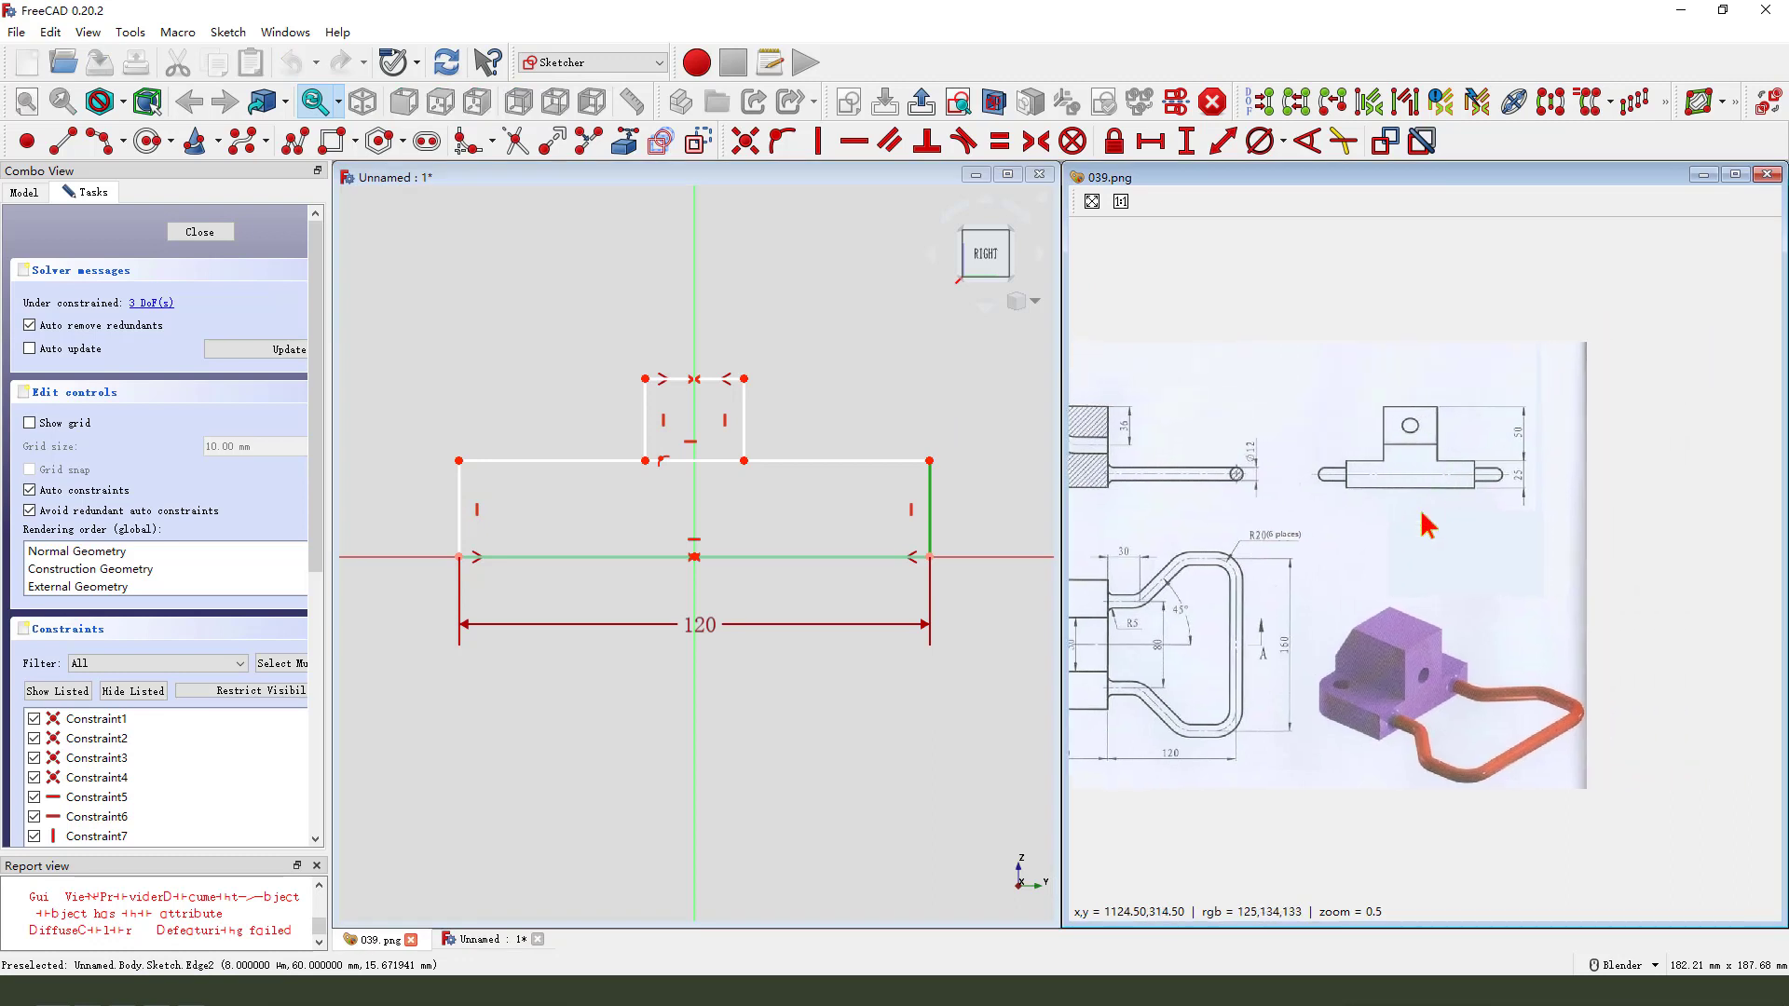
left_click(1187, 141)
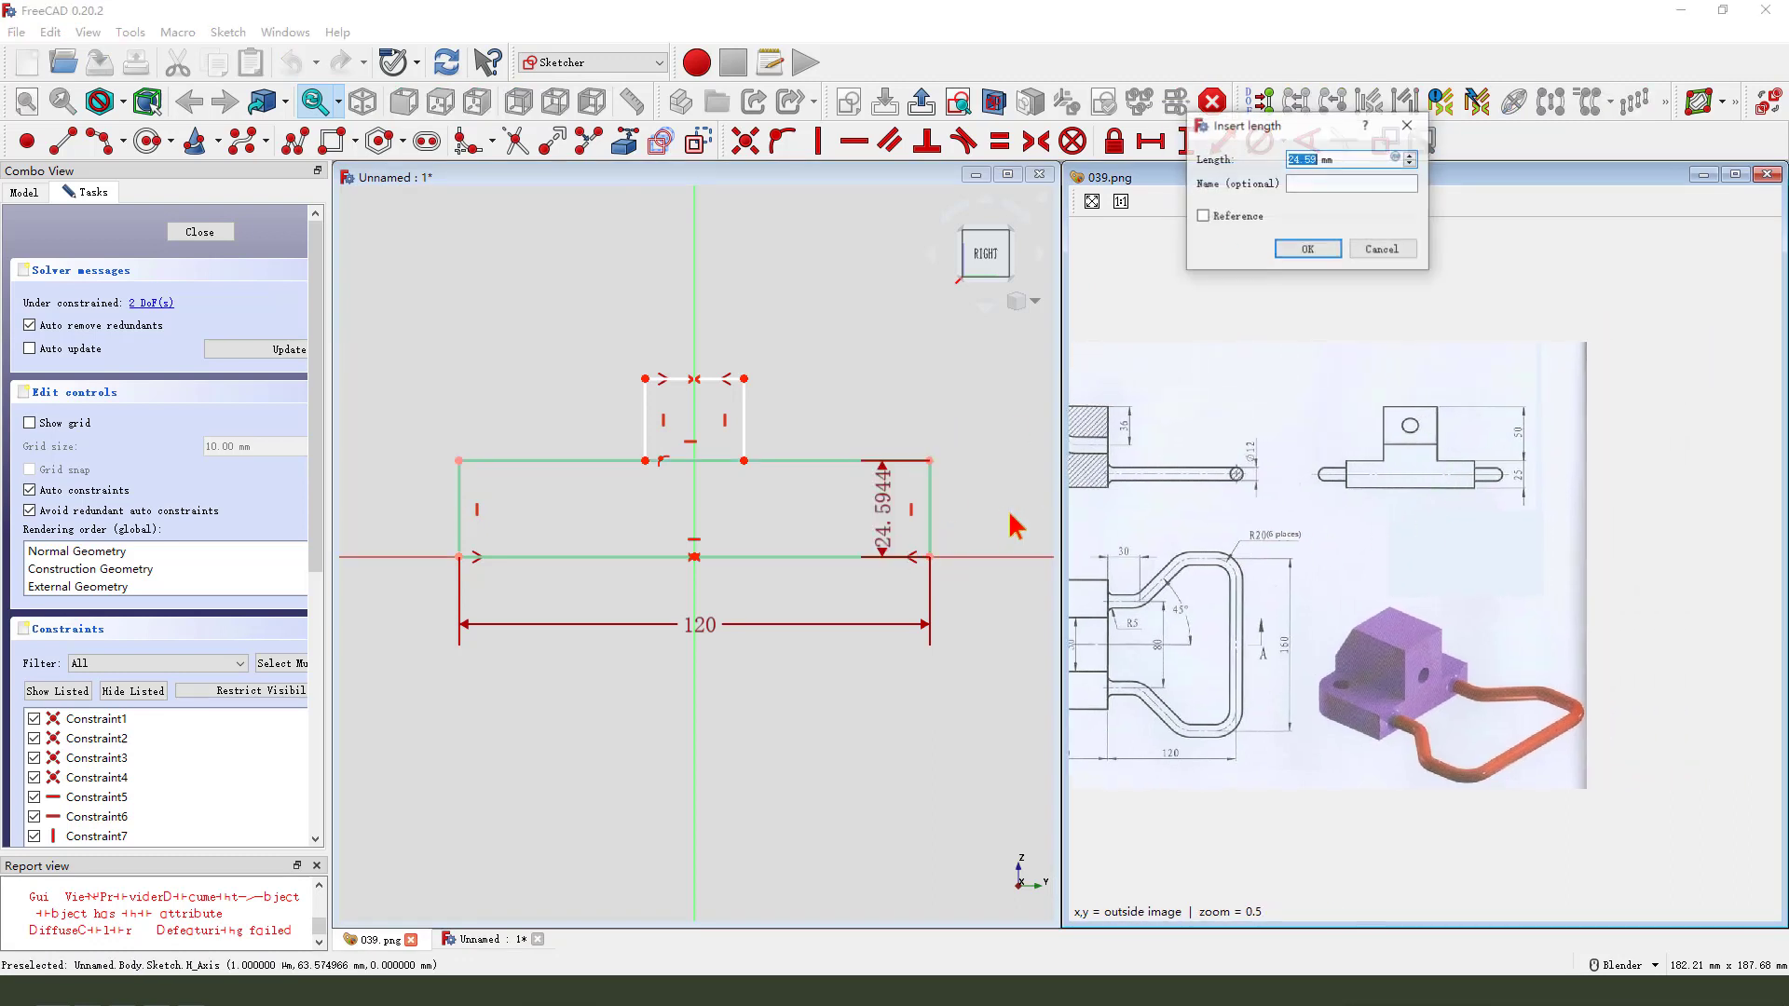
type("25")
key("Return")
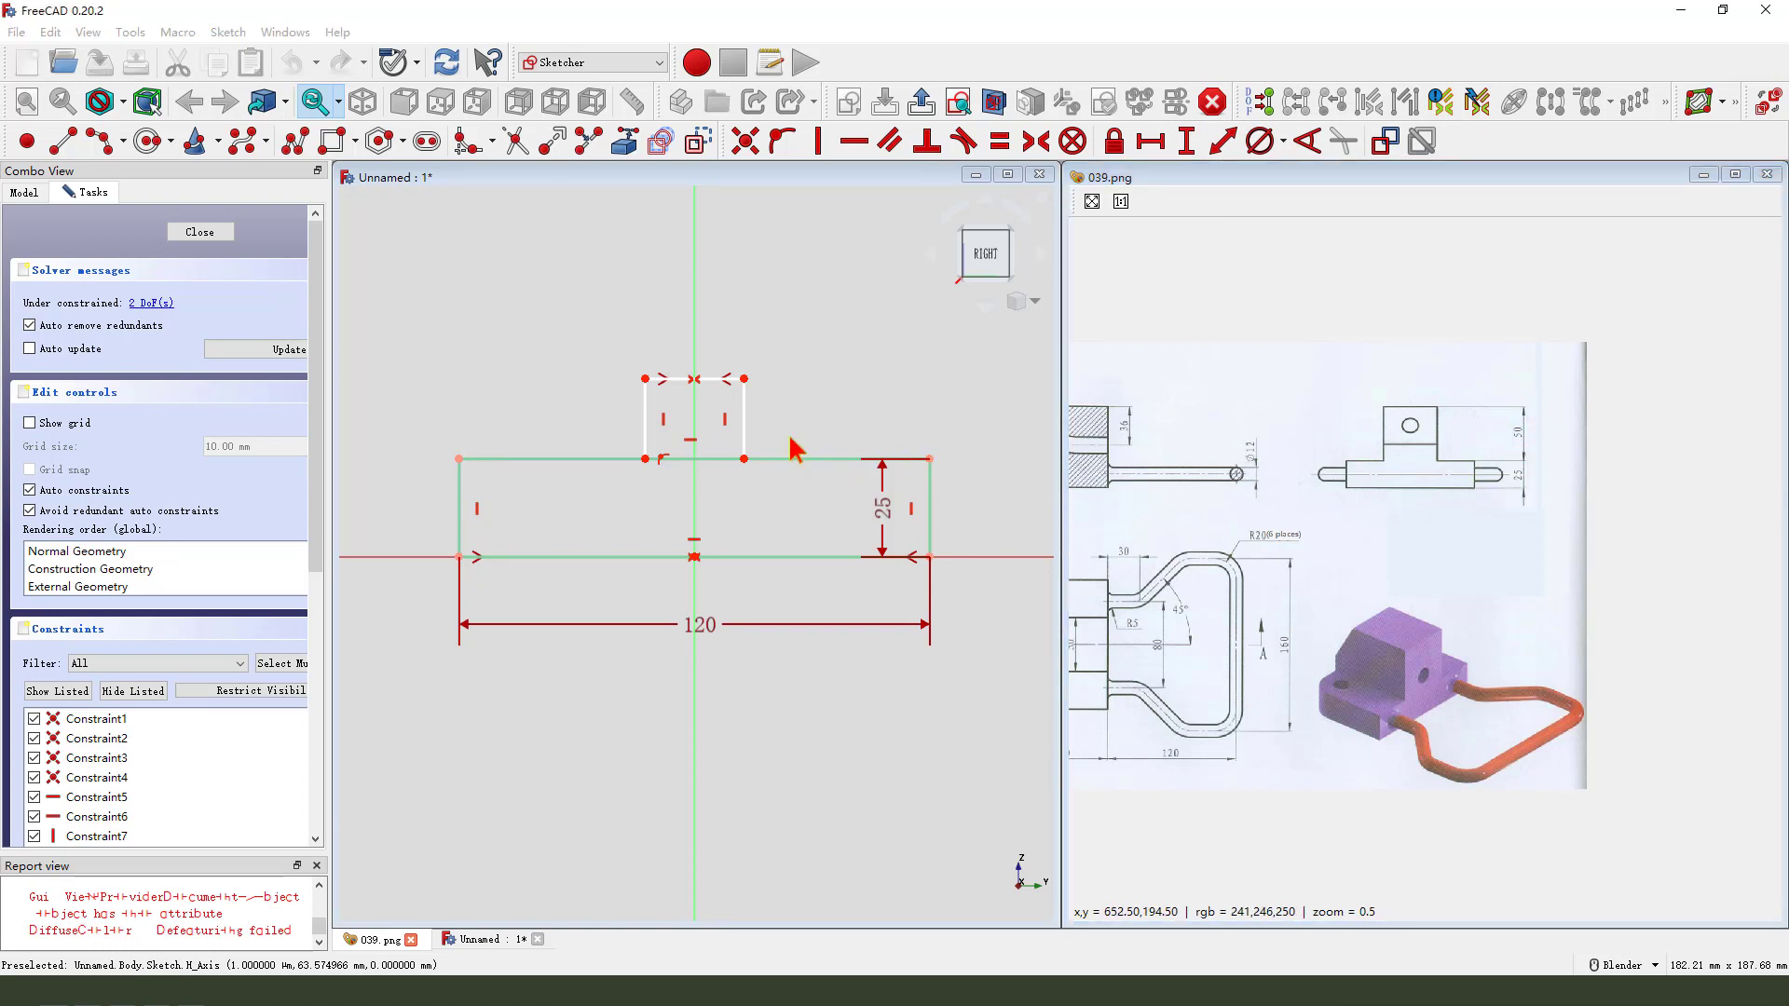
left_click(744, 432)
left_click(1186, 141)
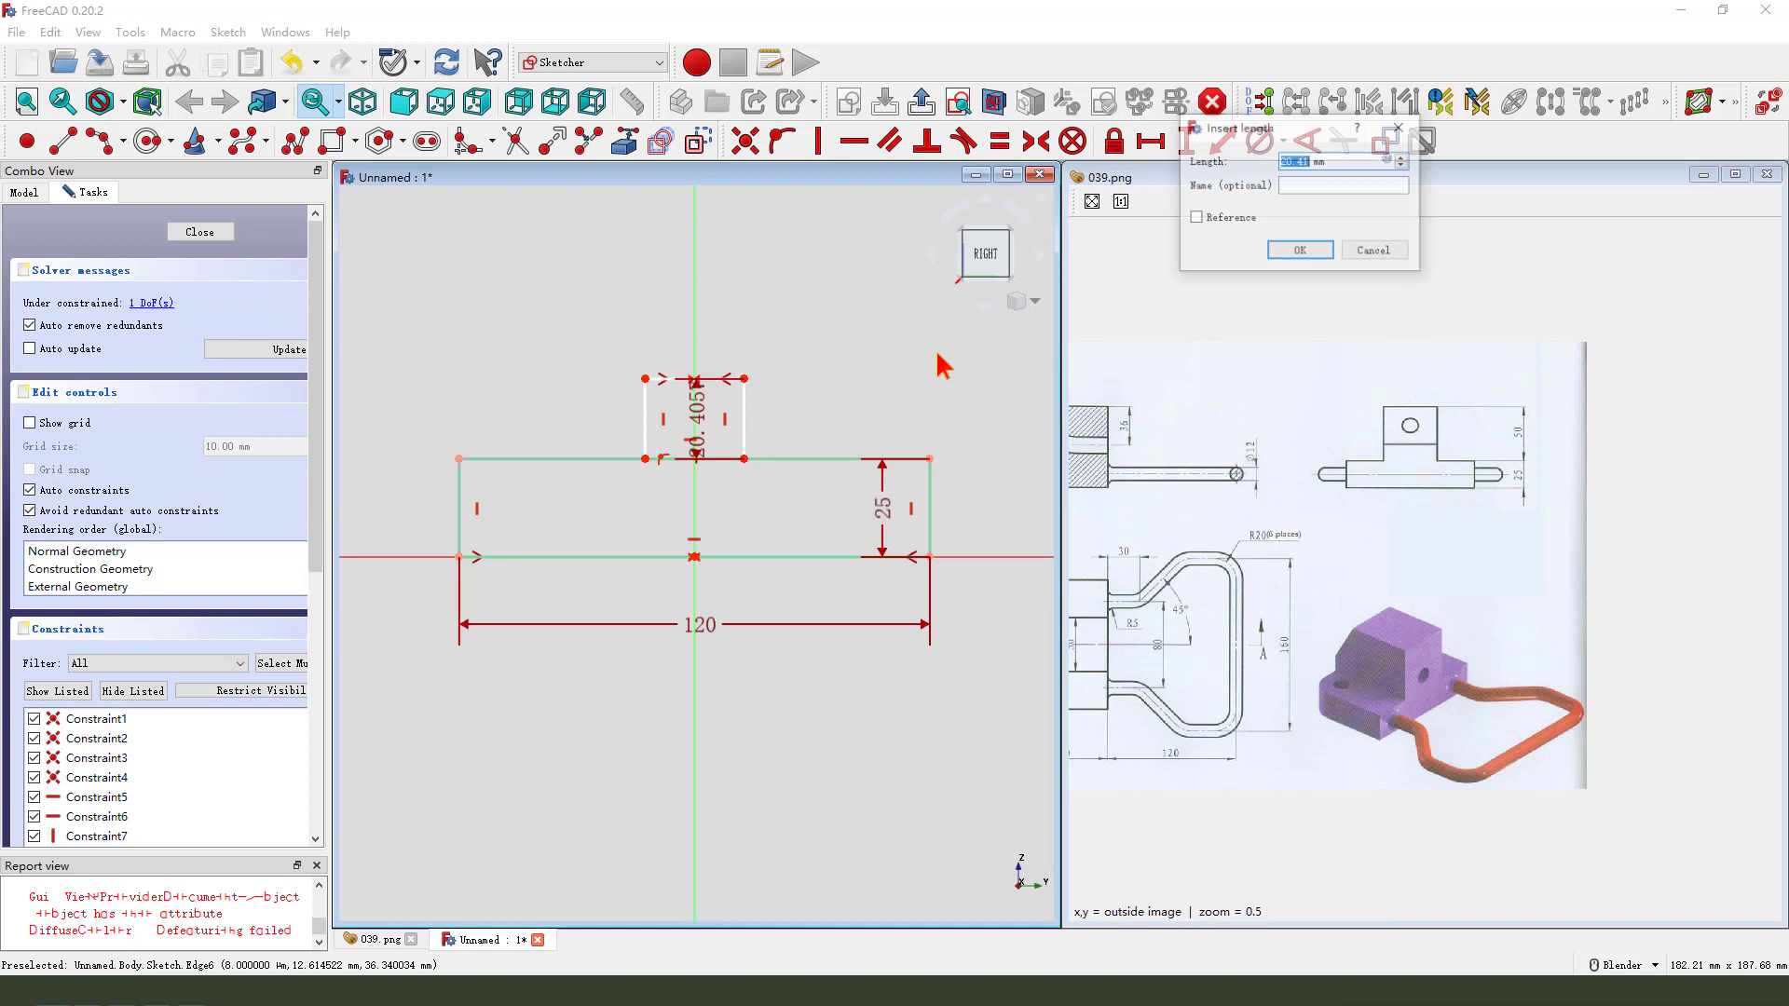
type("50")
key("Return")
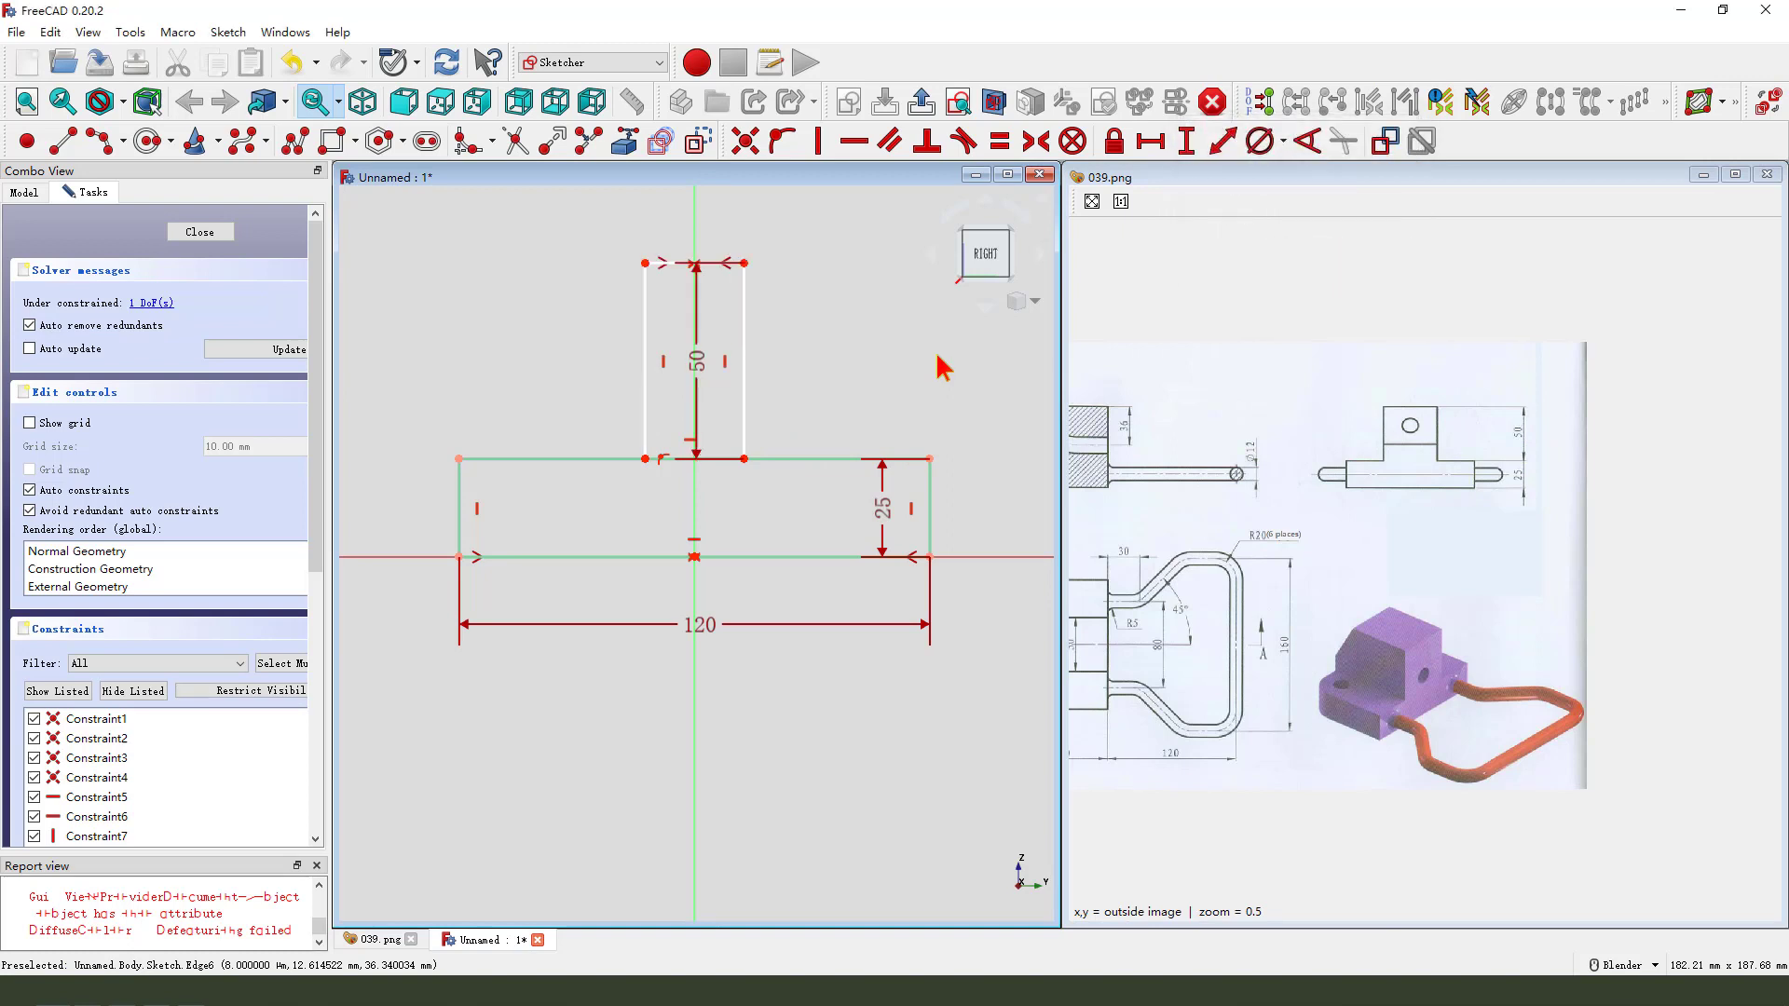
Step: Make the upper block's top edge and right side equal in length
middle_click_drag(1208, 525, 1447, 480)
left_click_drag(1320, 582, 1330, 593)
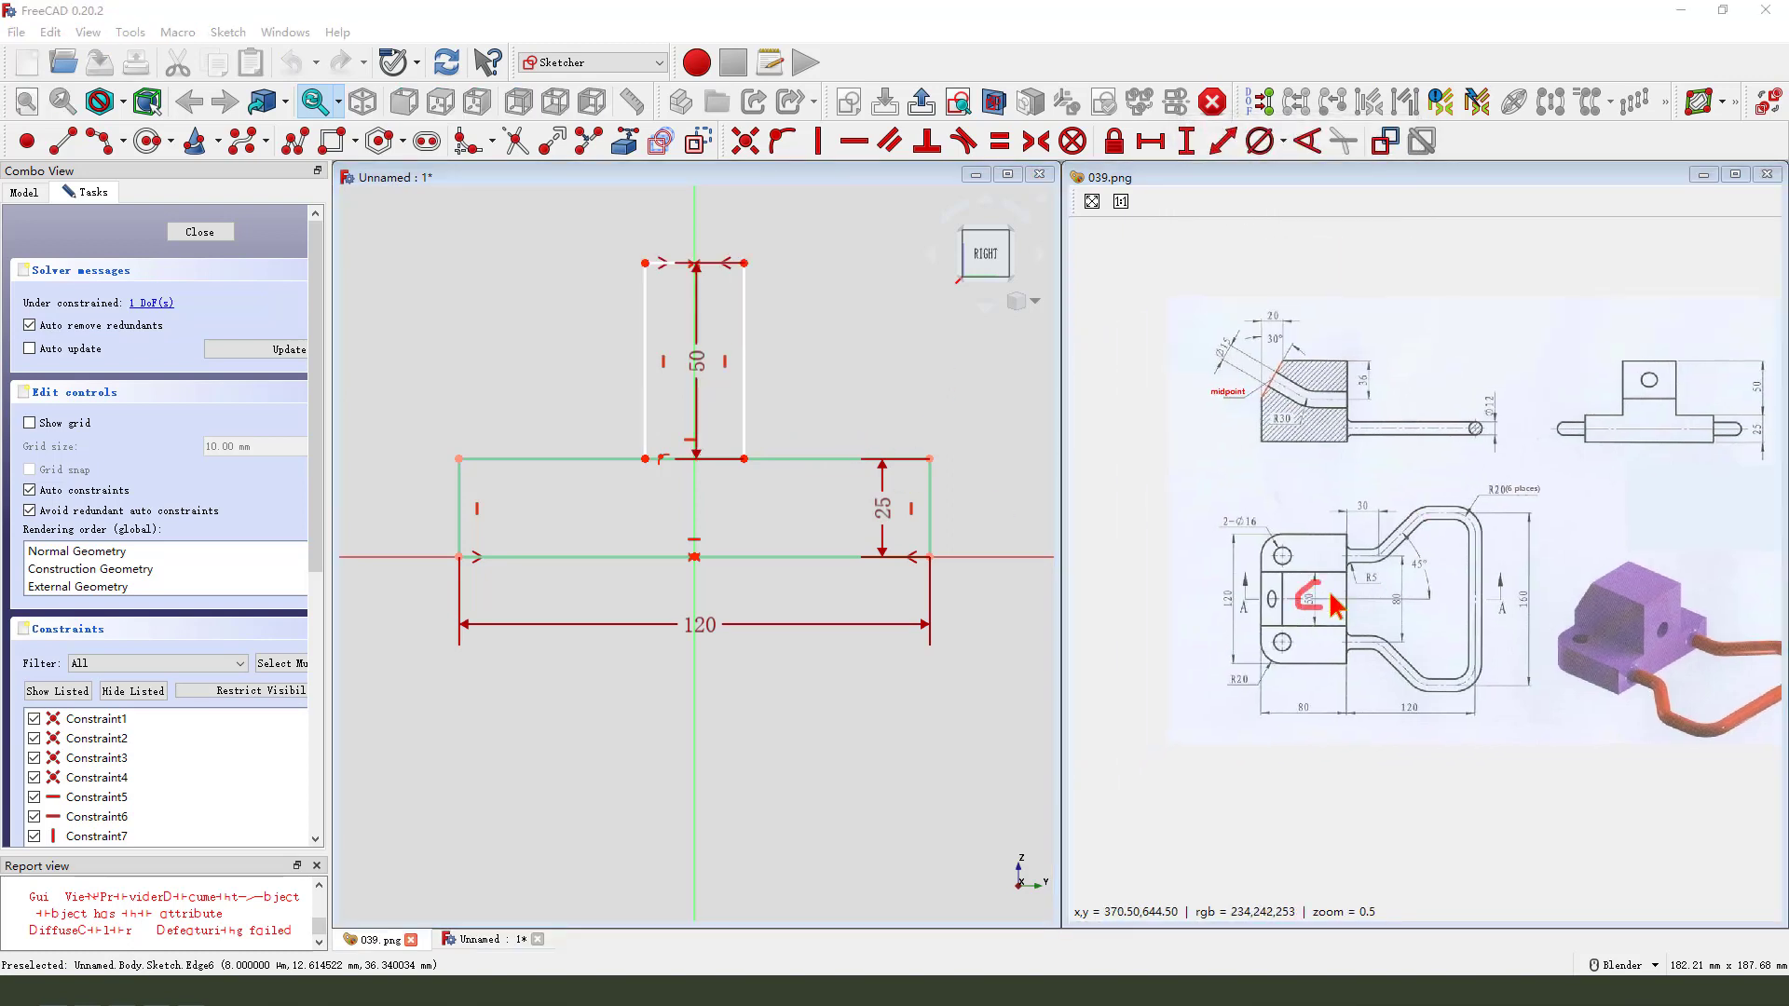
left_click(744, 296)
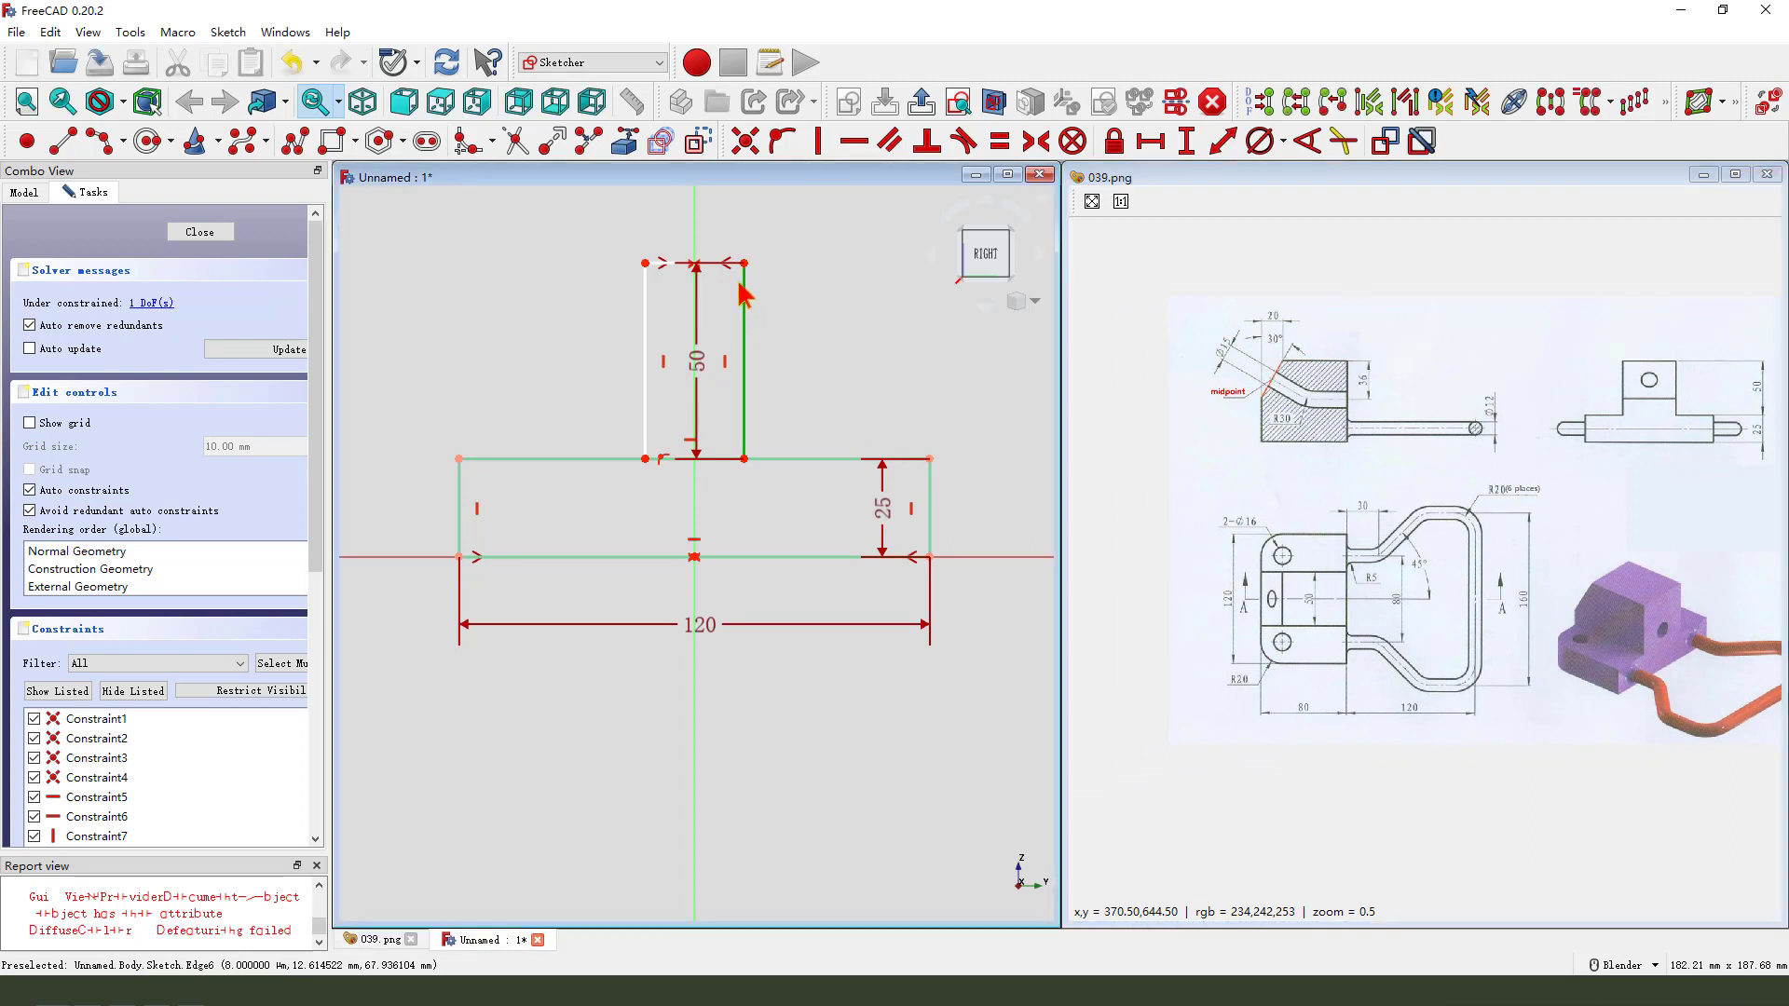
scroll(673, 265, "up", 3)
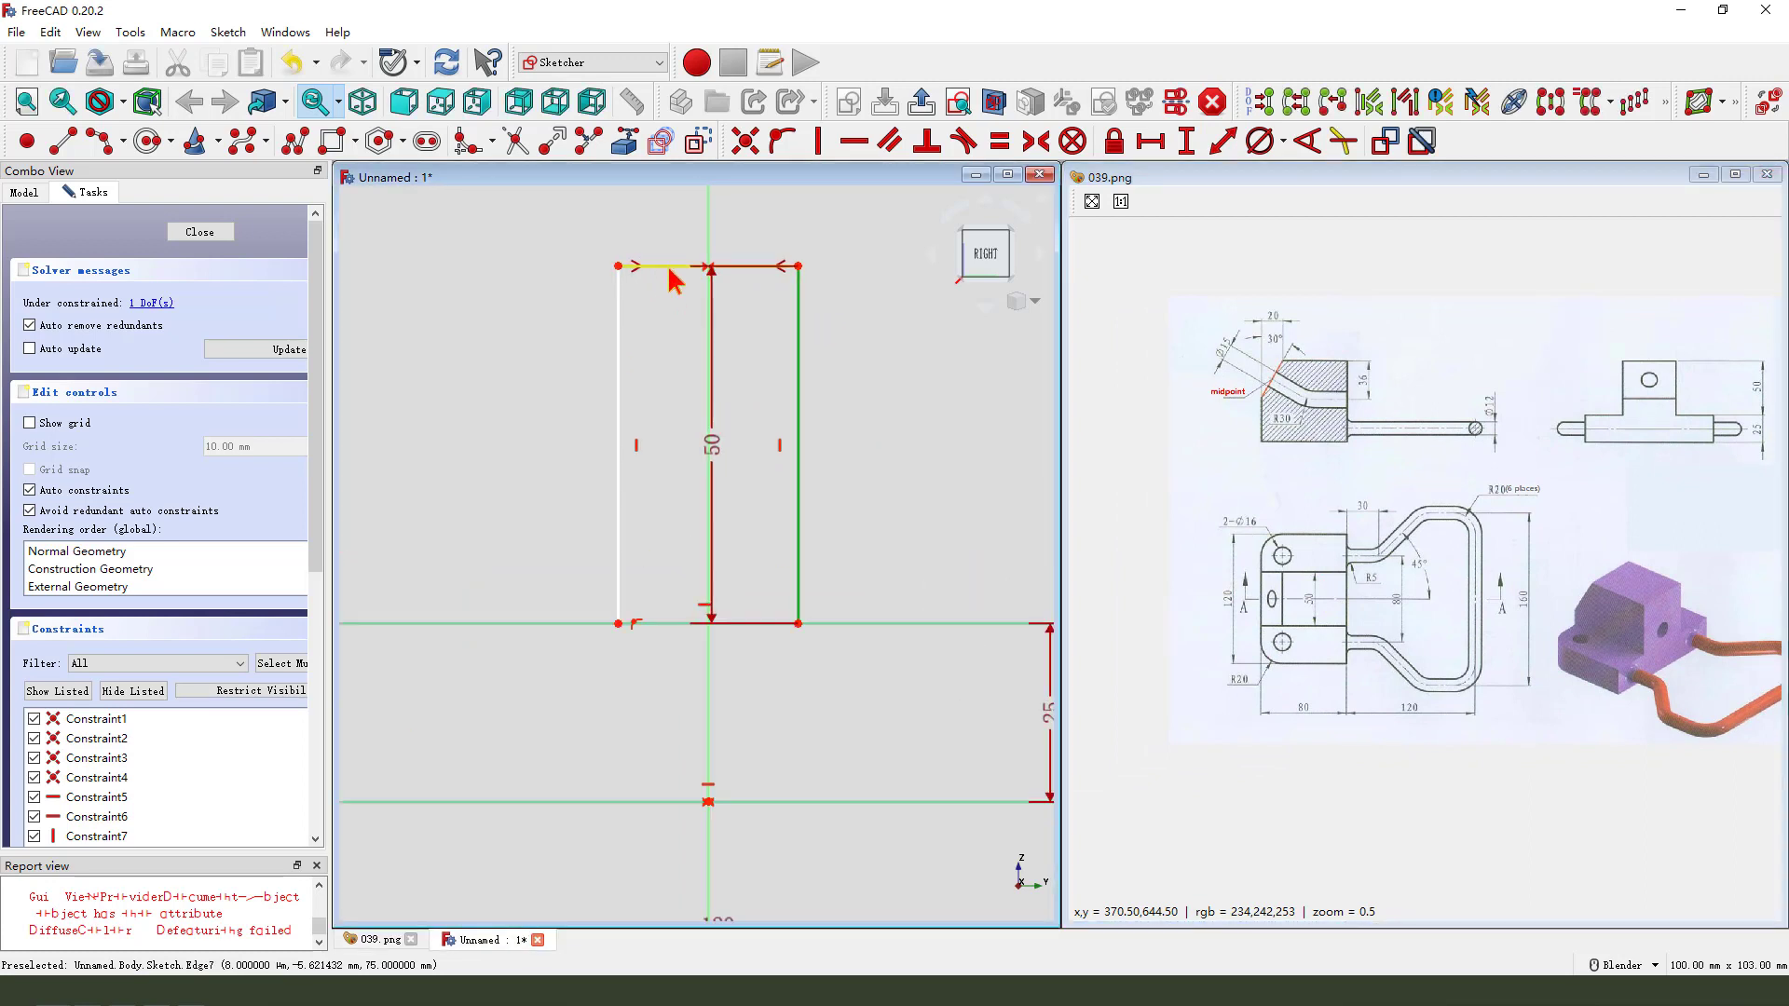
left_click(671, 267)
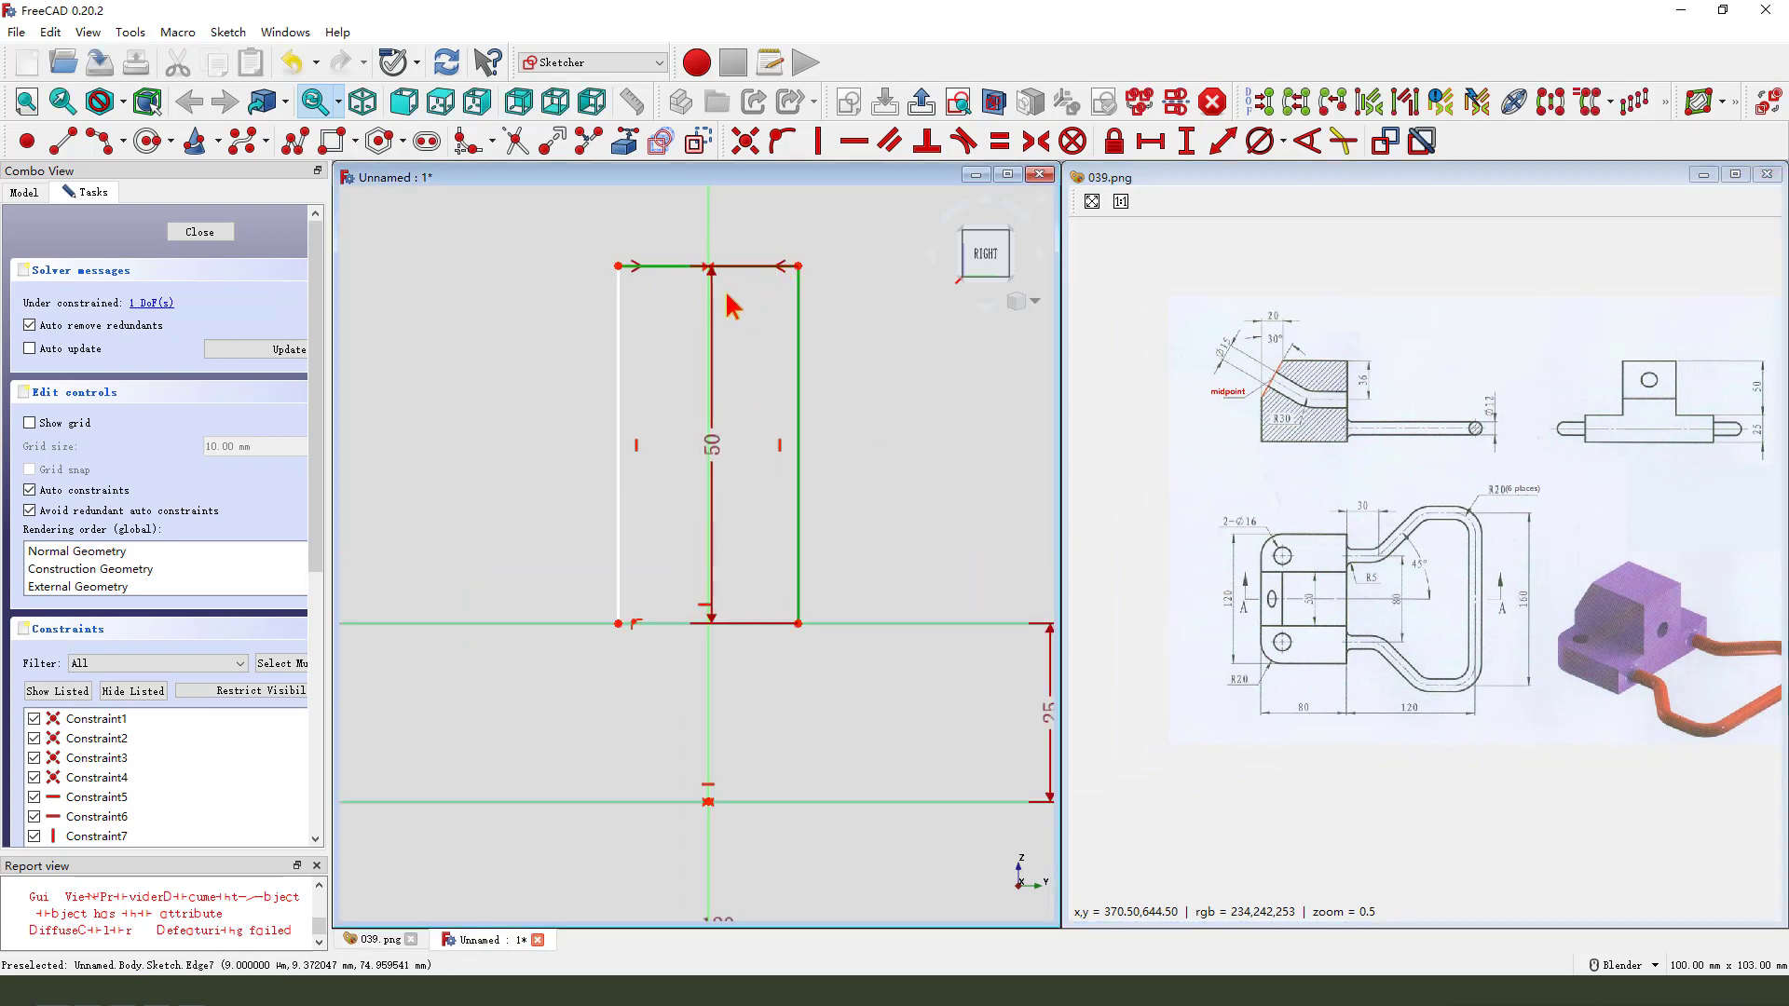
left_click(999, 141)
left_click_drag(781, 448, 867, 531)
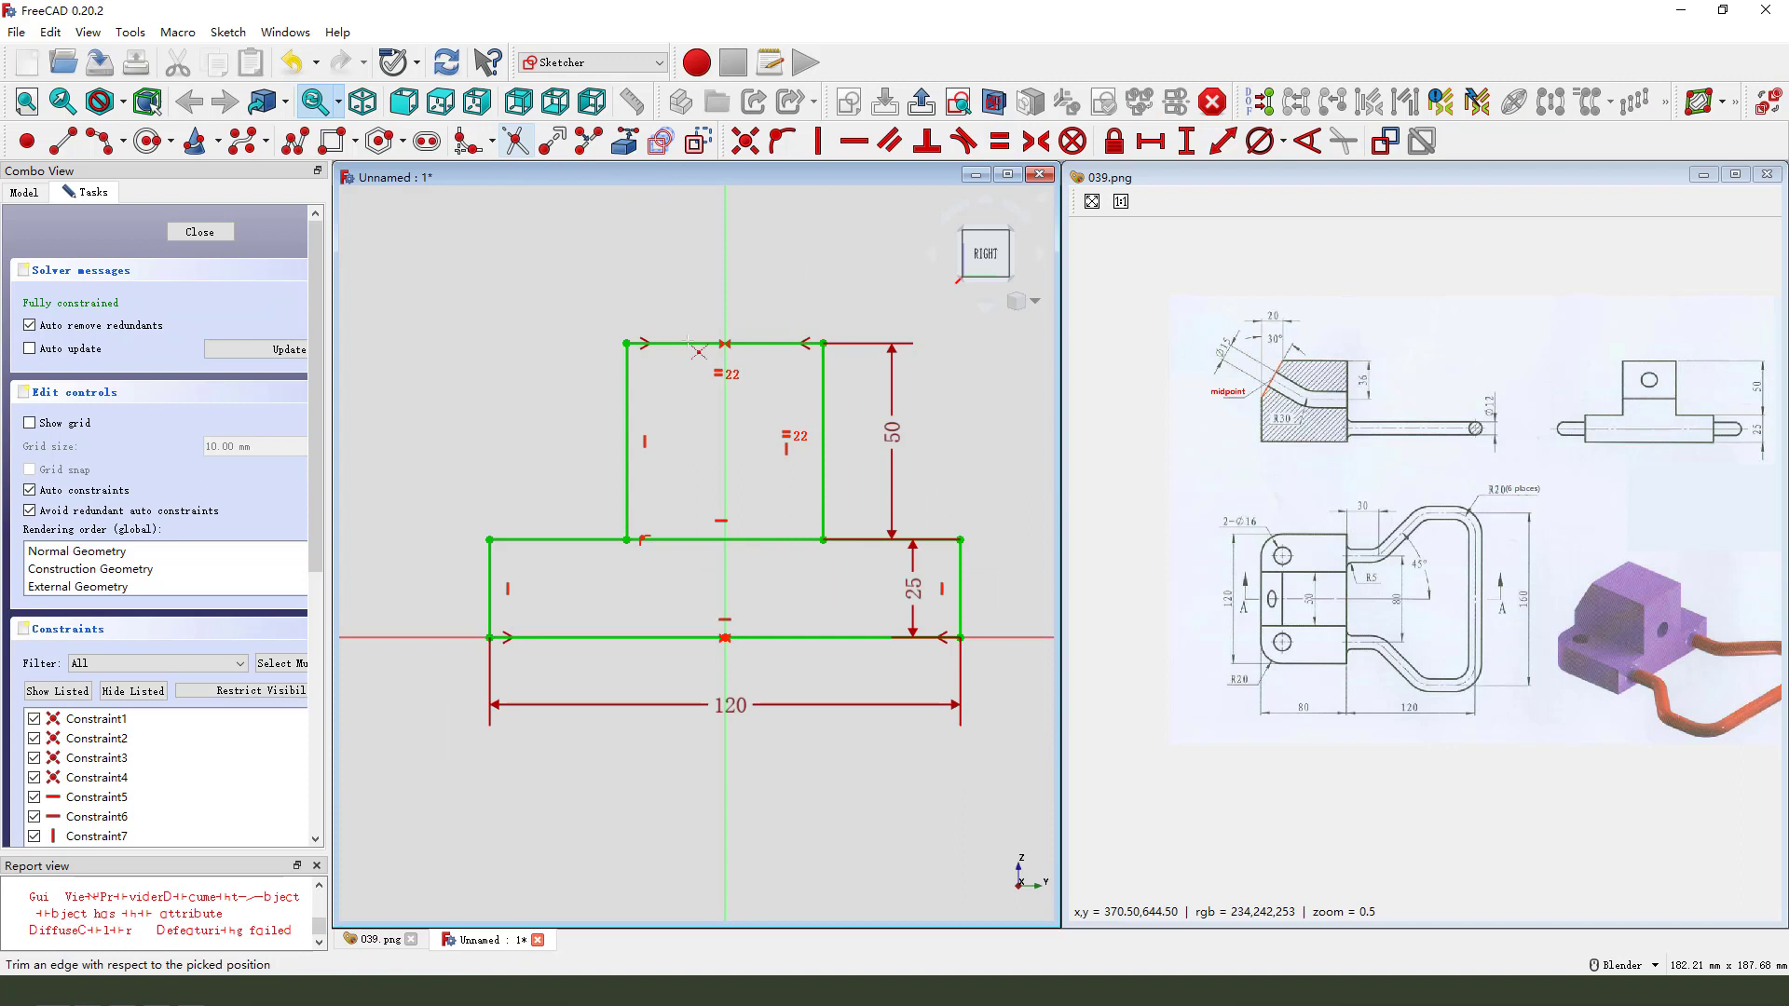
Step: Trim the overlapping lines, join the loose endpoints and make the left step horizontal
left_click(713, 542)
left_click(710, 542)
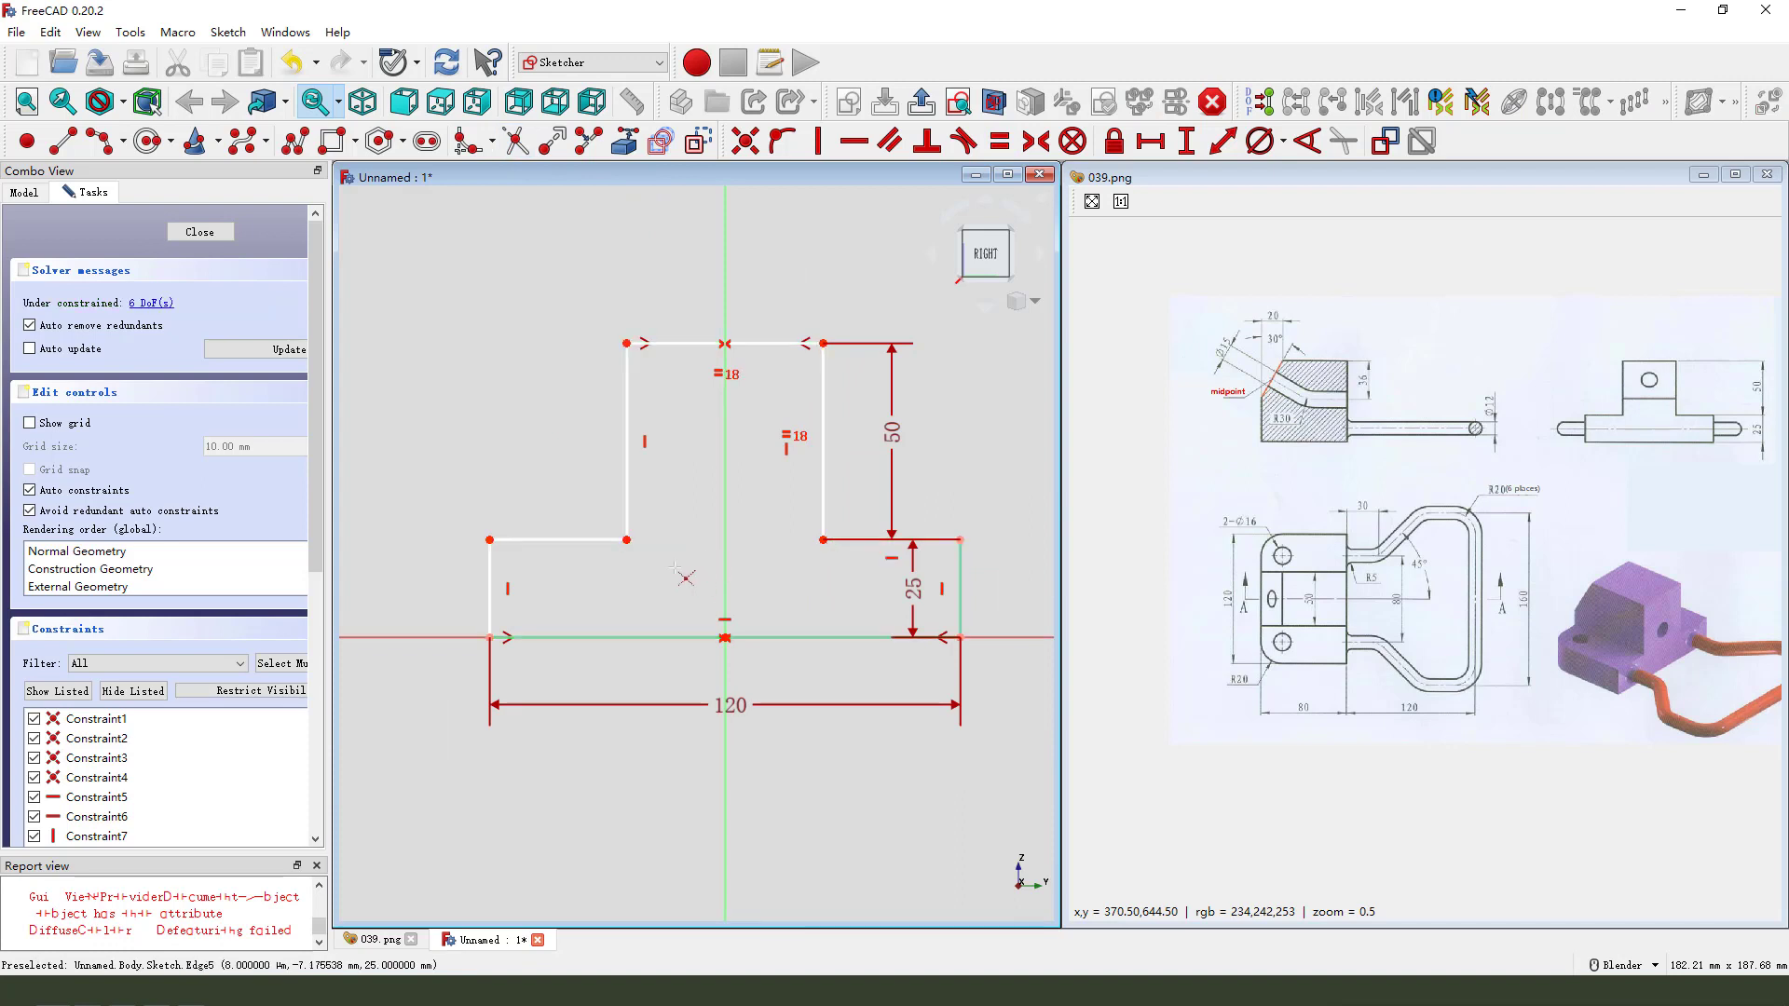
left_click_drag(626, 539, 626, 499)
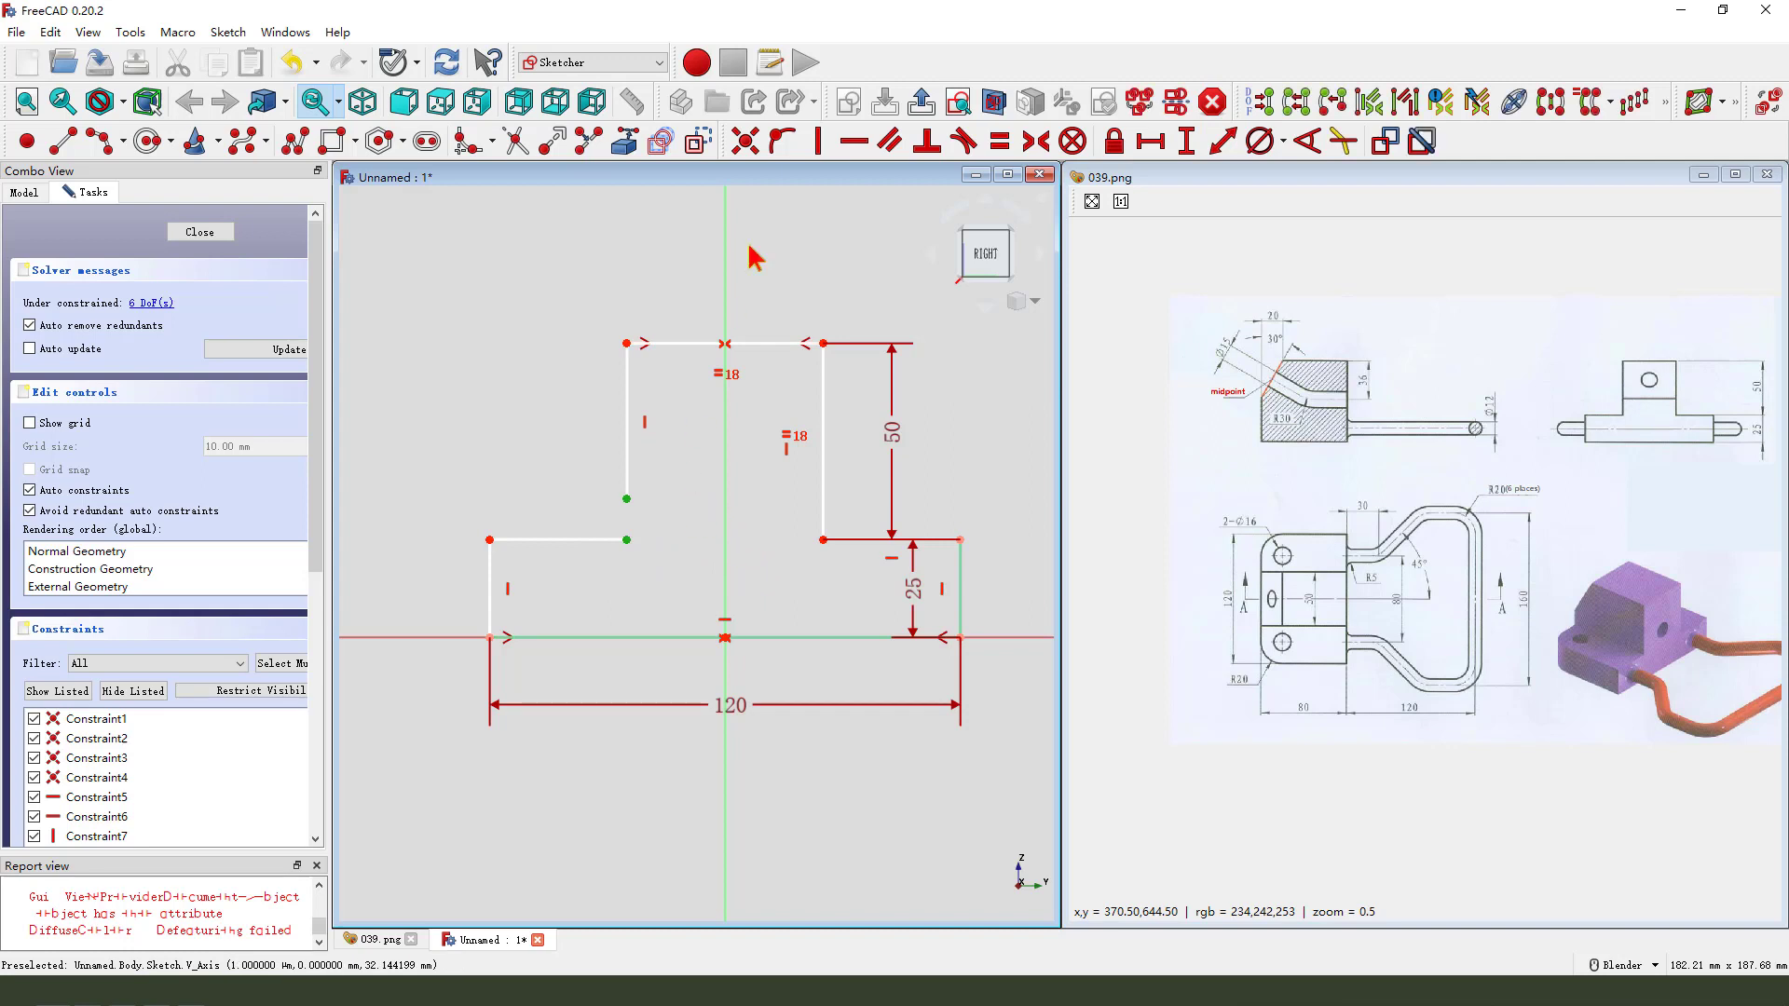
left_click(745, 141)
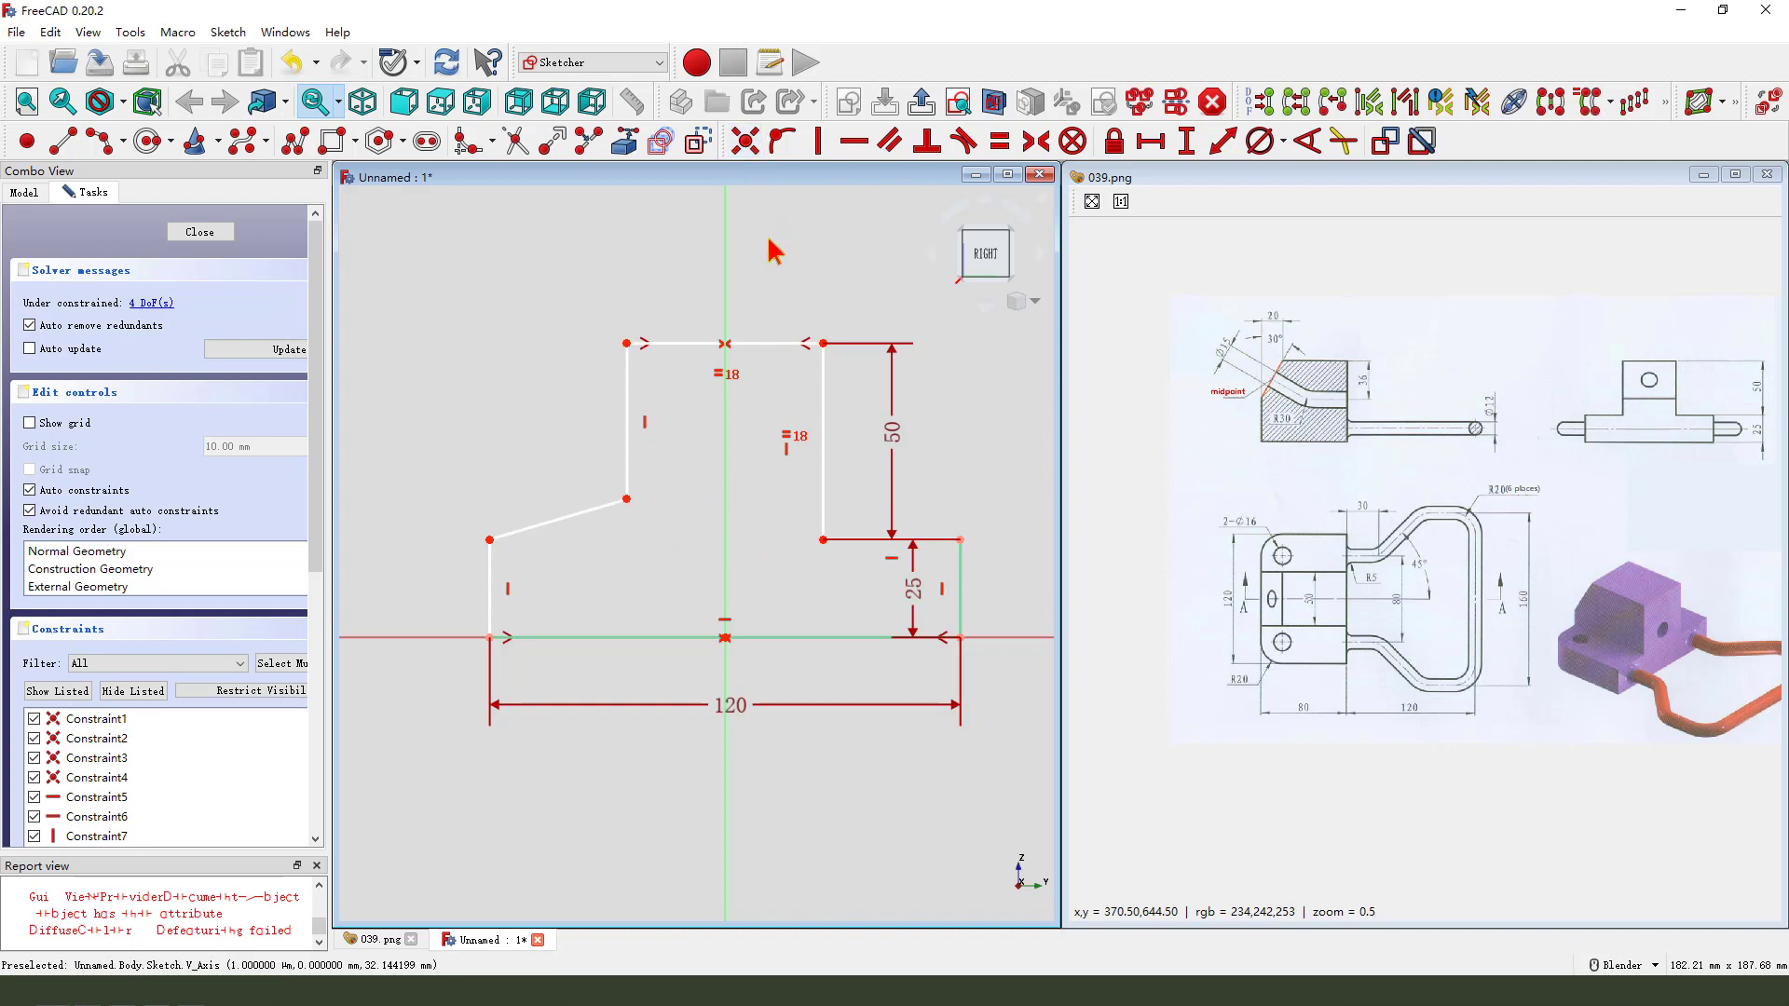
left_click(823, 536)
left_click(745, 141)
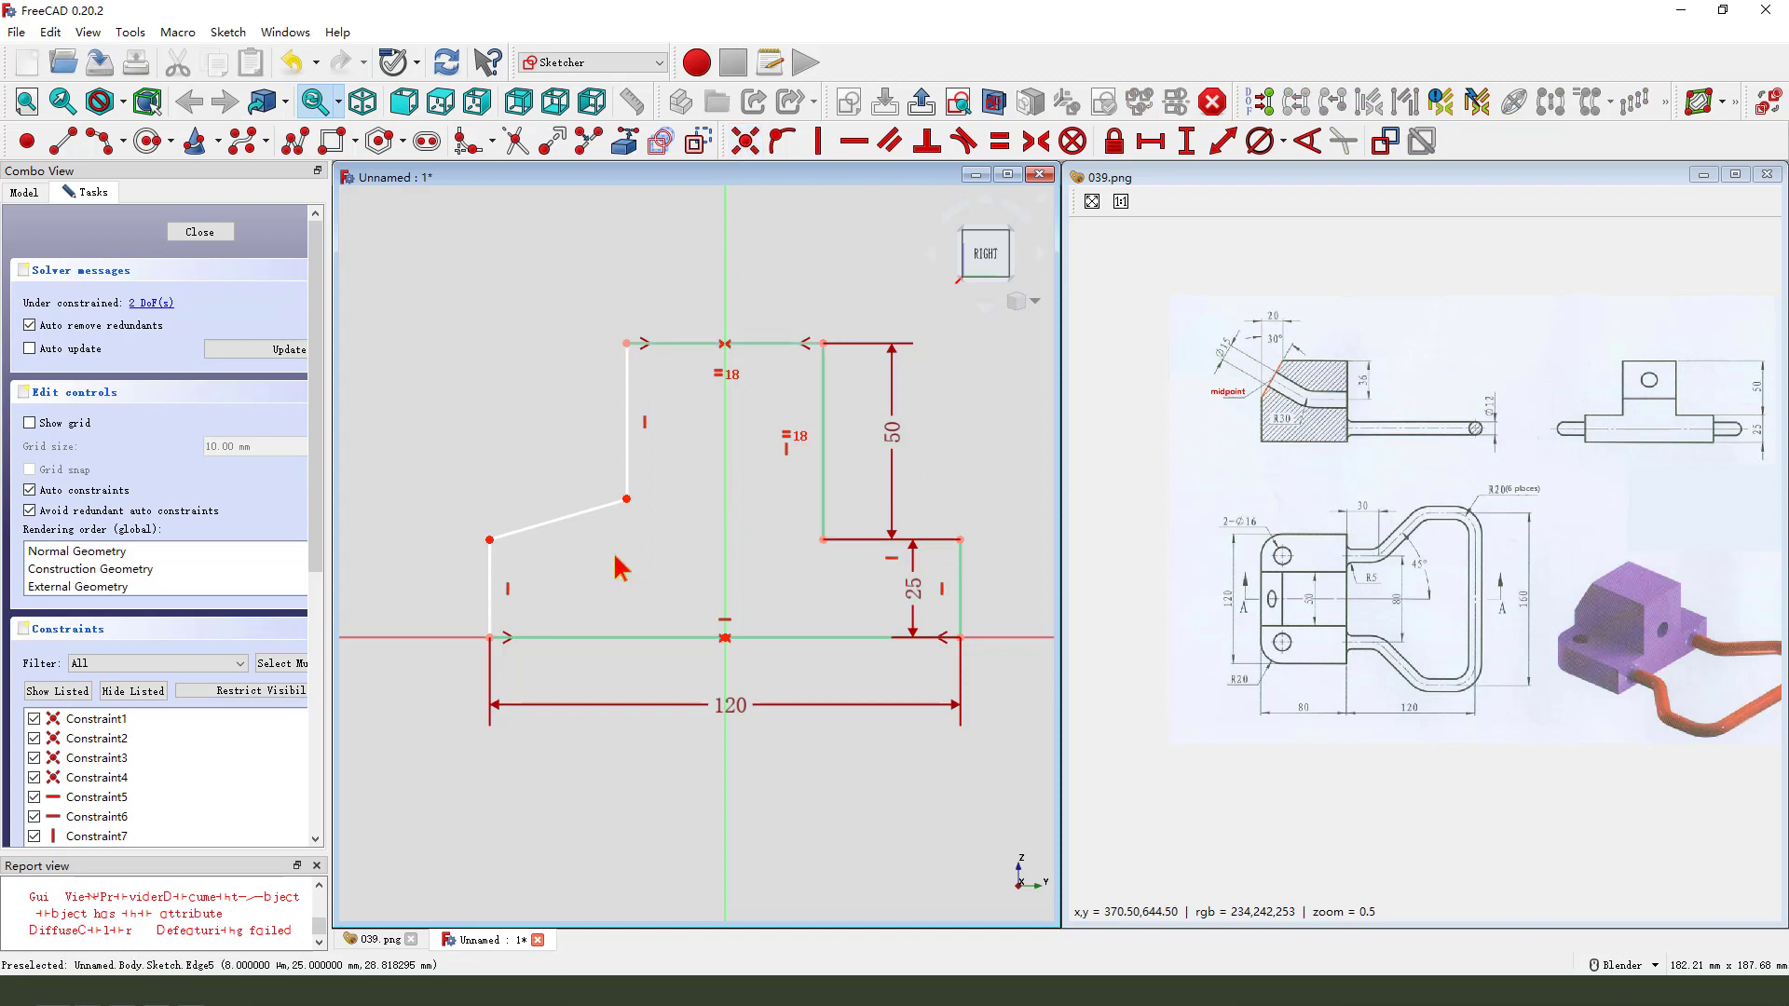
left_click(611, 504)
left_click(854, 140)
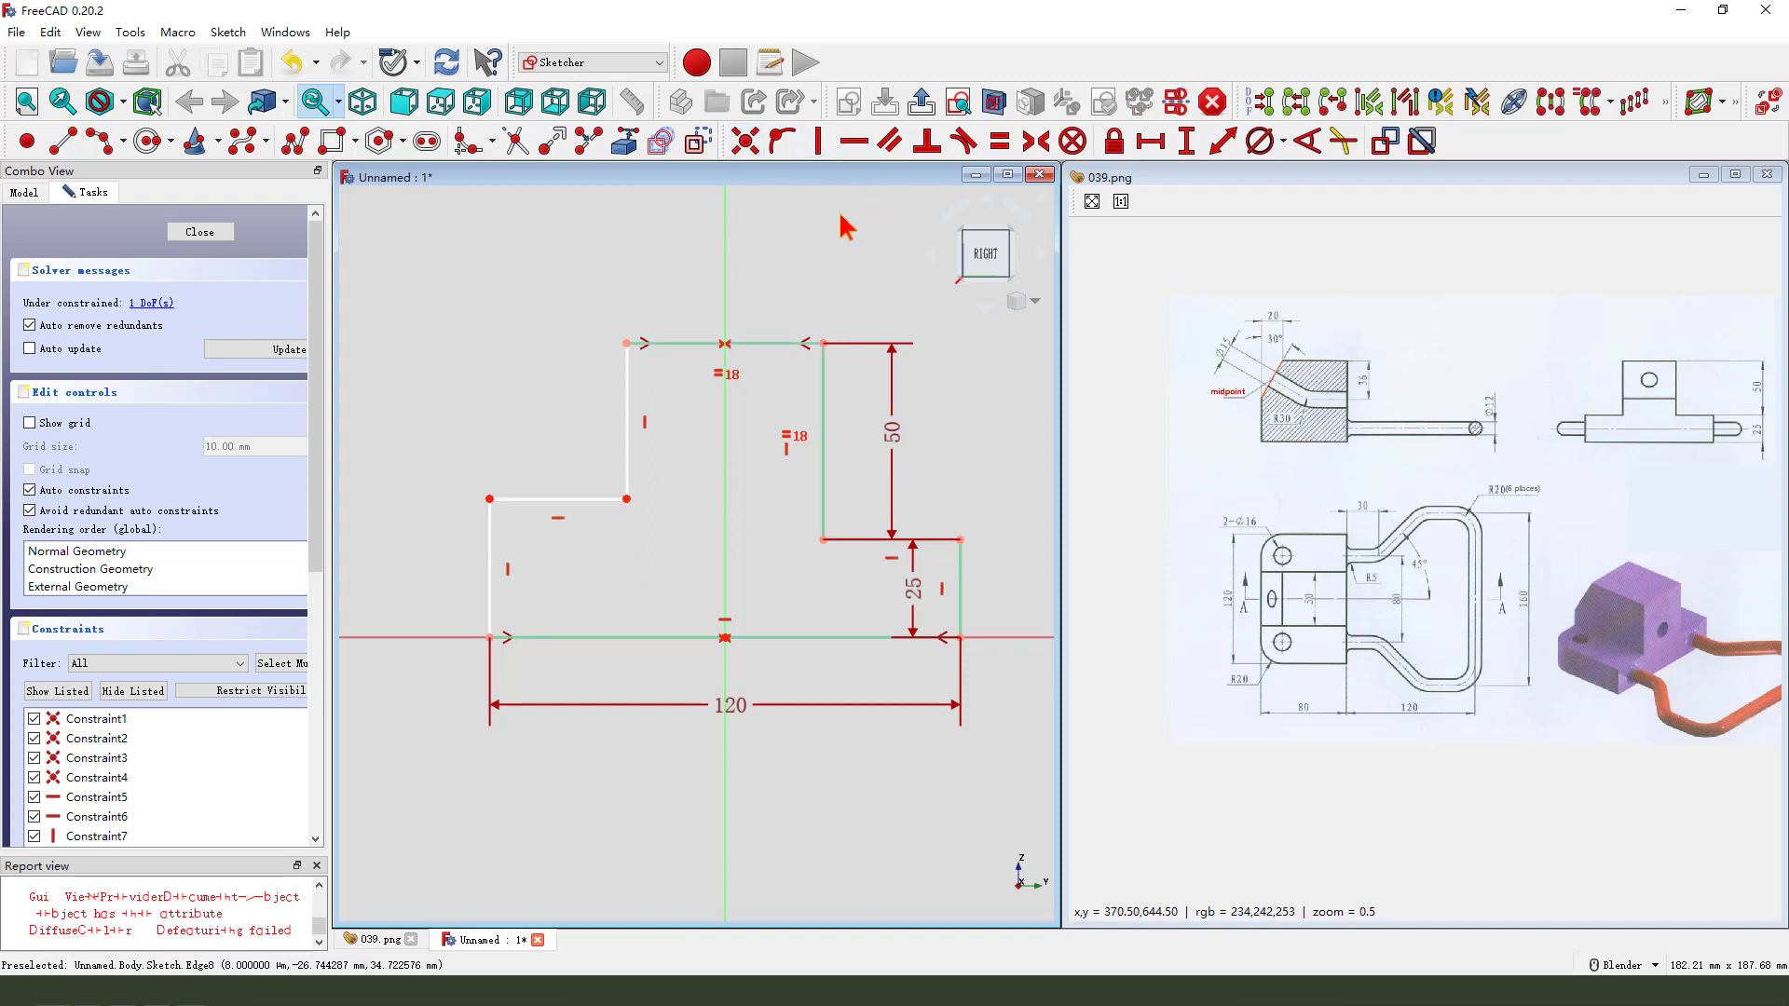
Step: Make both base sides equal and move the 25 and 50 dimensions clear of the shape
left_click(491, 547)
left_click(961, 573)
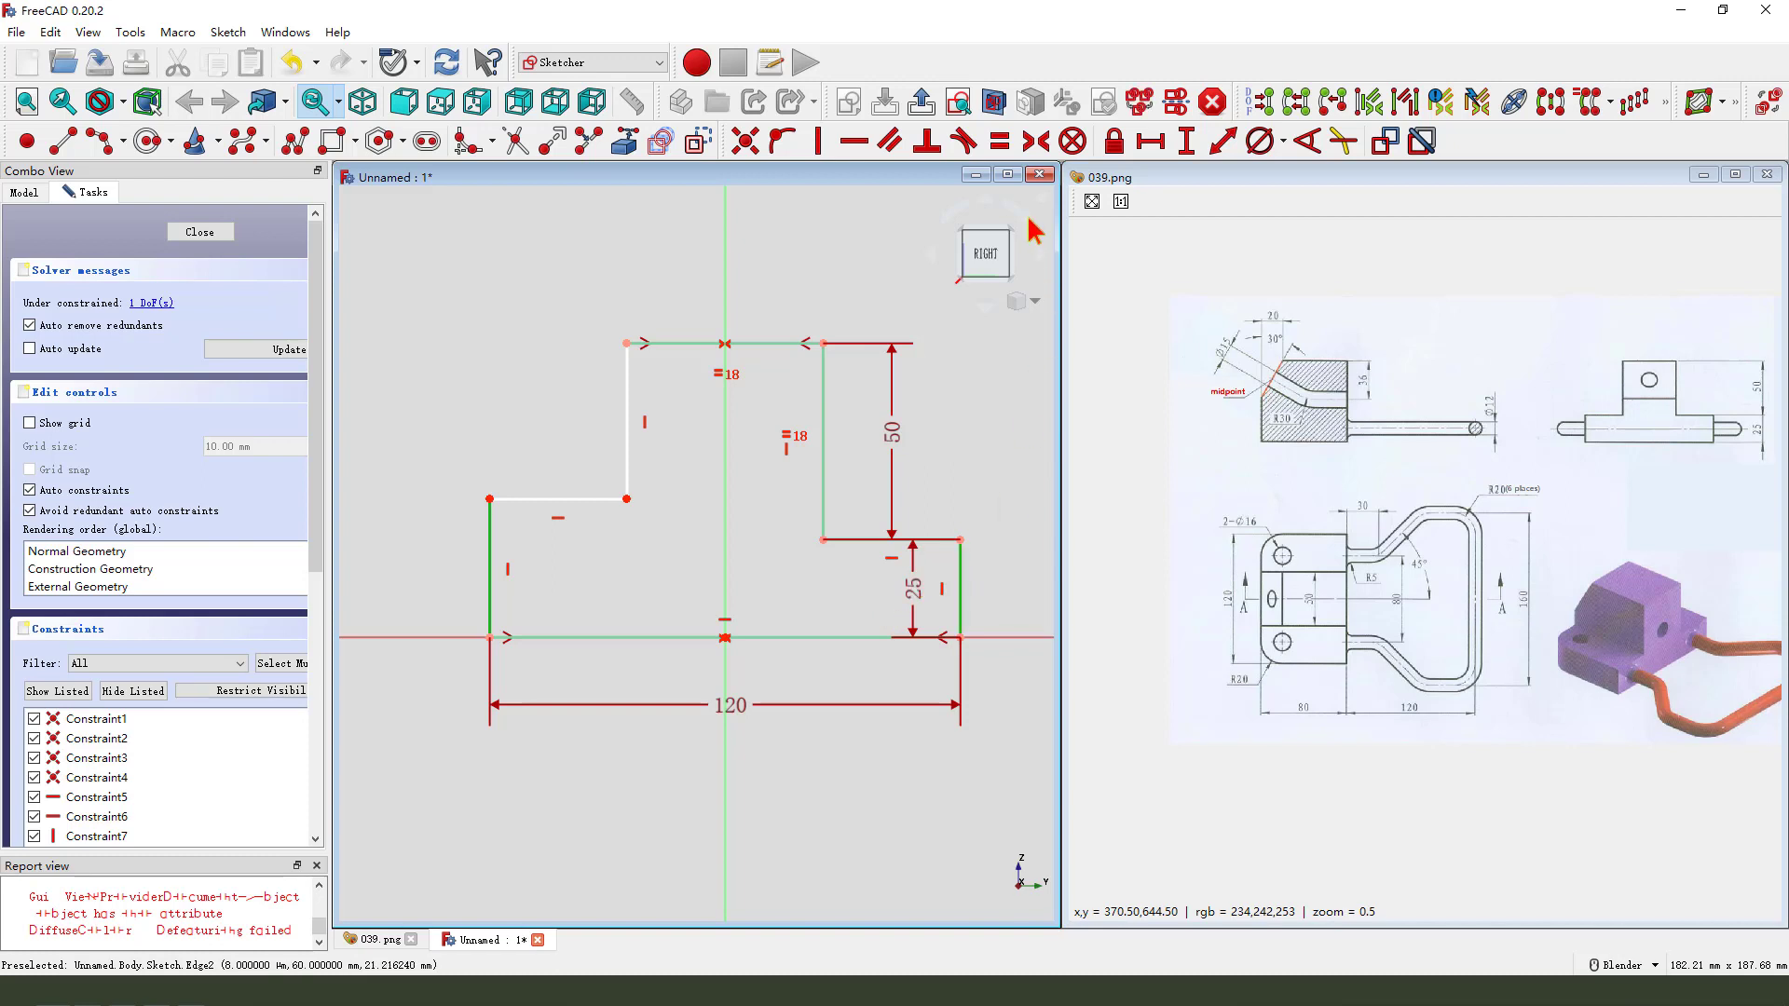
left_click(1000, 141)
left_click_drag(854, 434, 883, 431)
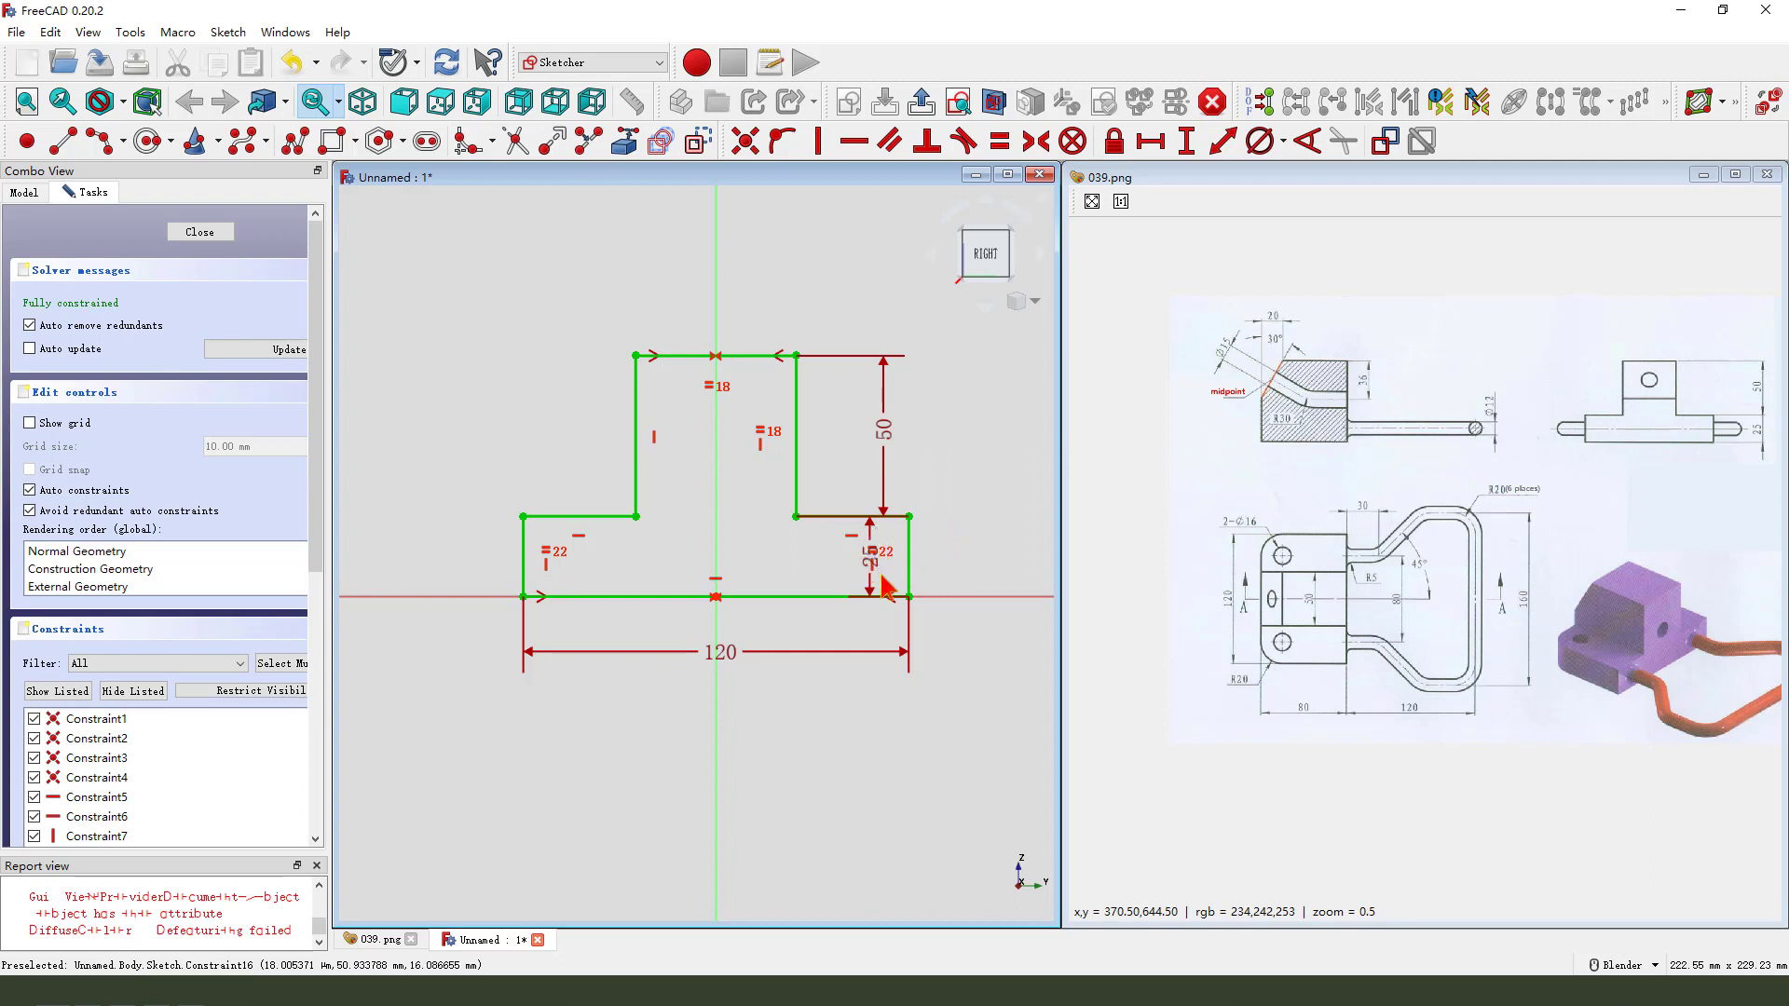
scroll(881, 560, "up", 2)
left_click_drag(866, 559, 969, 570)
scroll(850, 557, "down", 4)
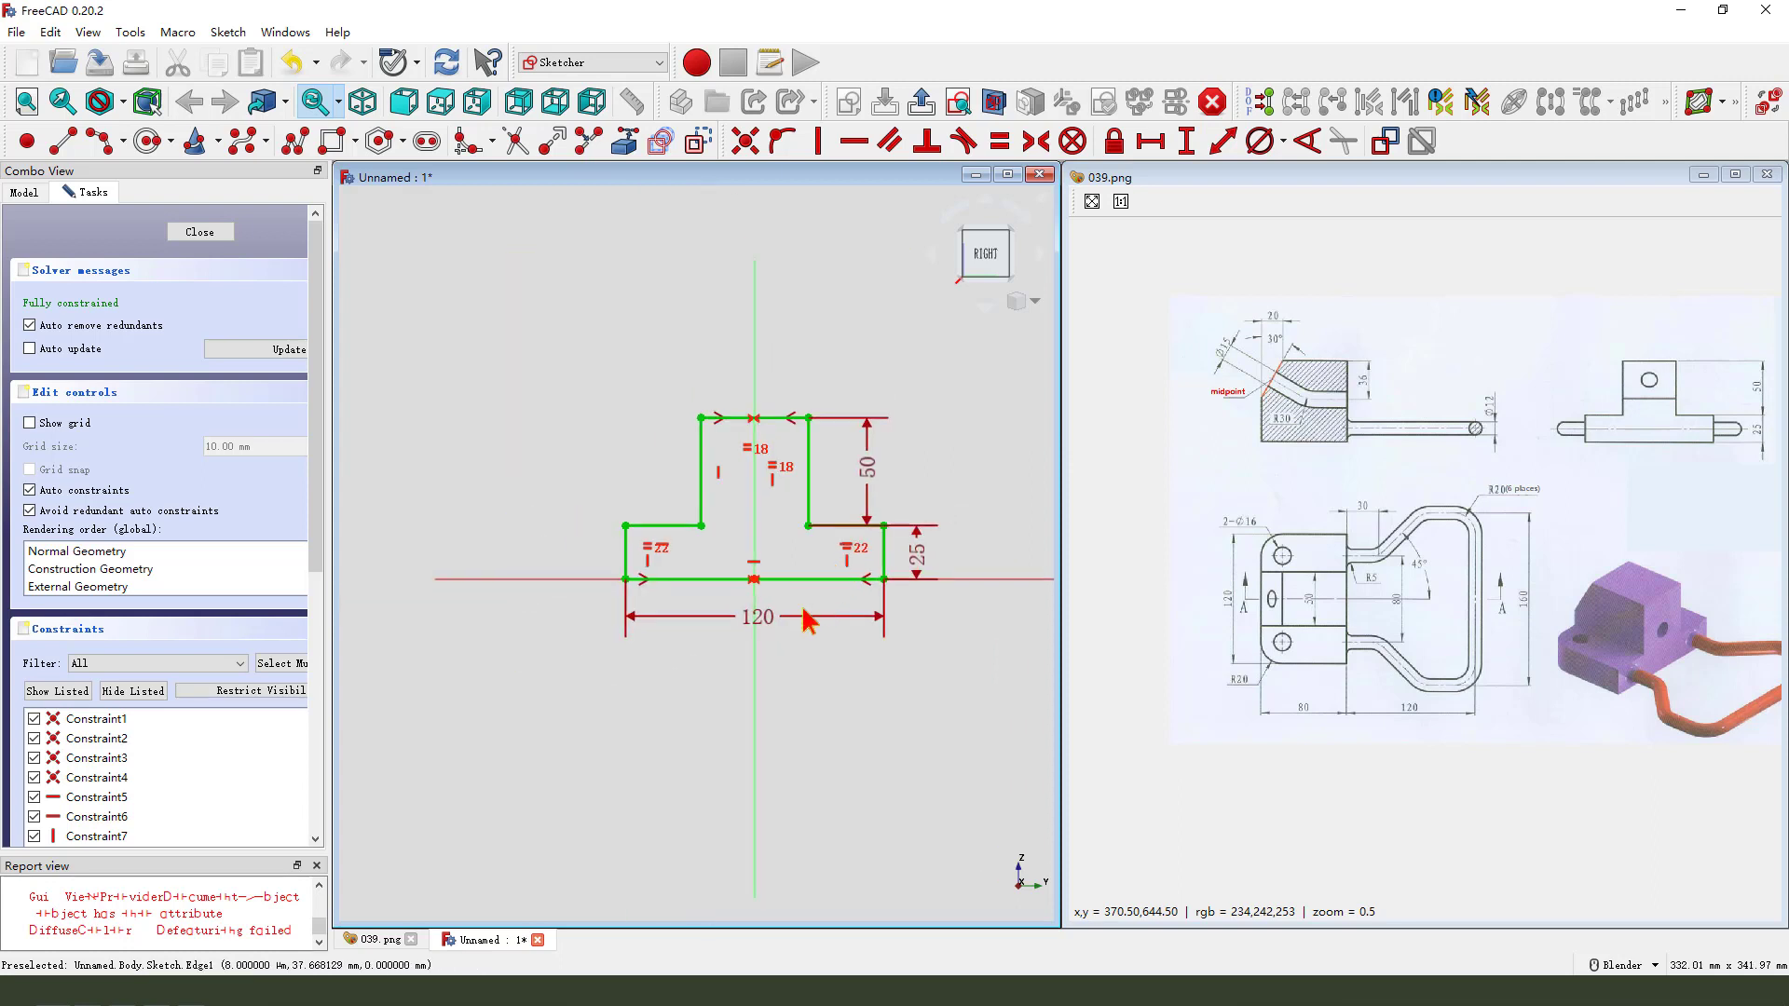
left_click_drag(878, 482, 919, 473)
scroll(932, 504, "up", 2)
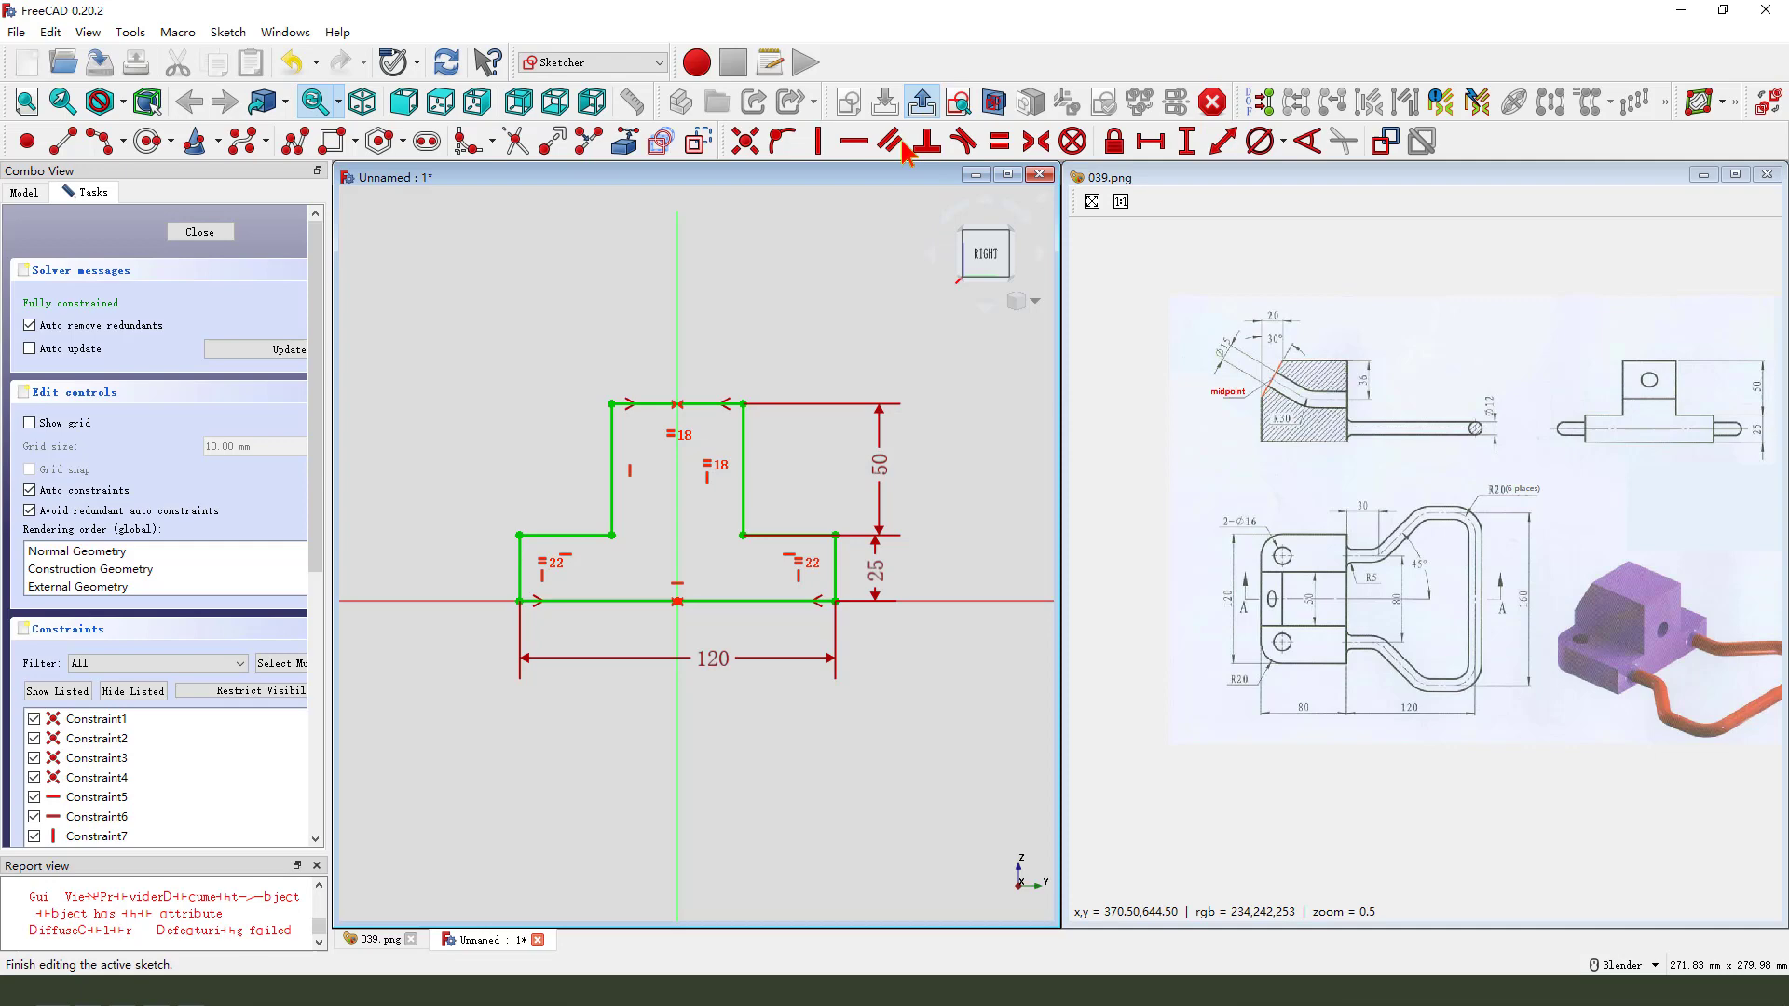
Step: Close the sketch and pad it 80 mm in the reversed direction
left_click(922, 101)
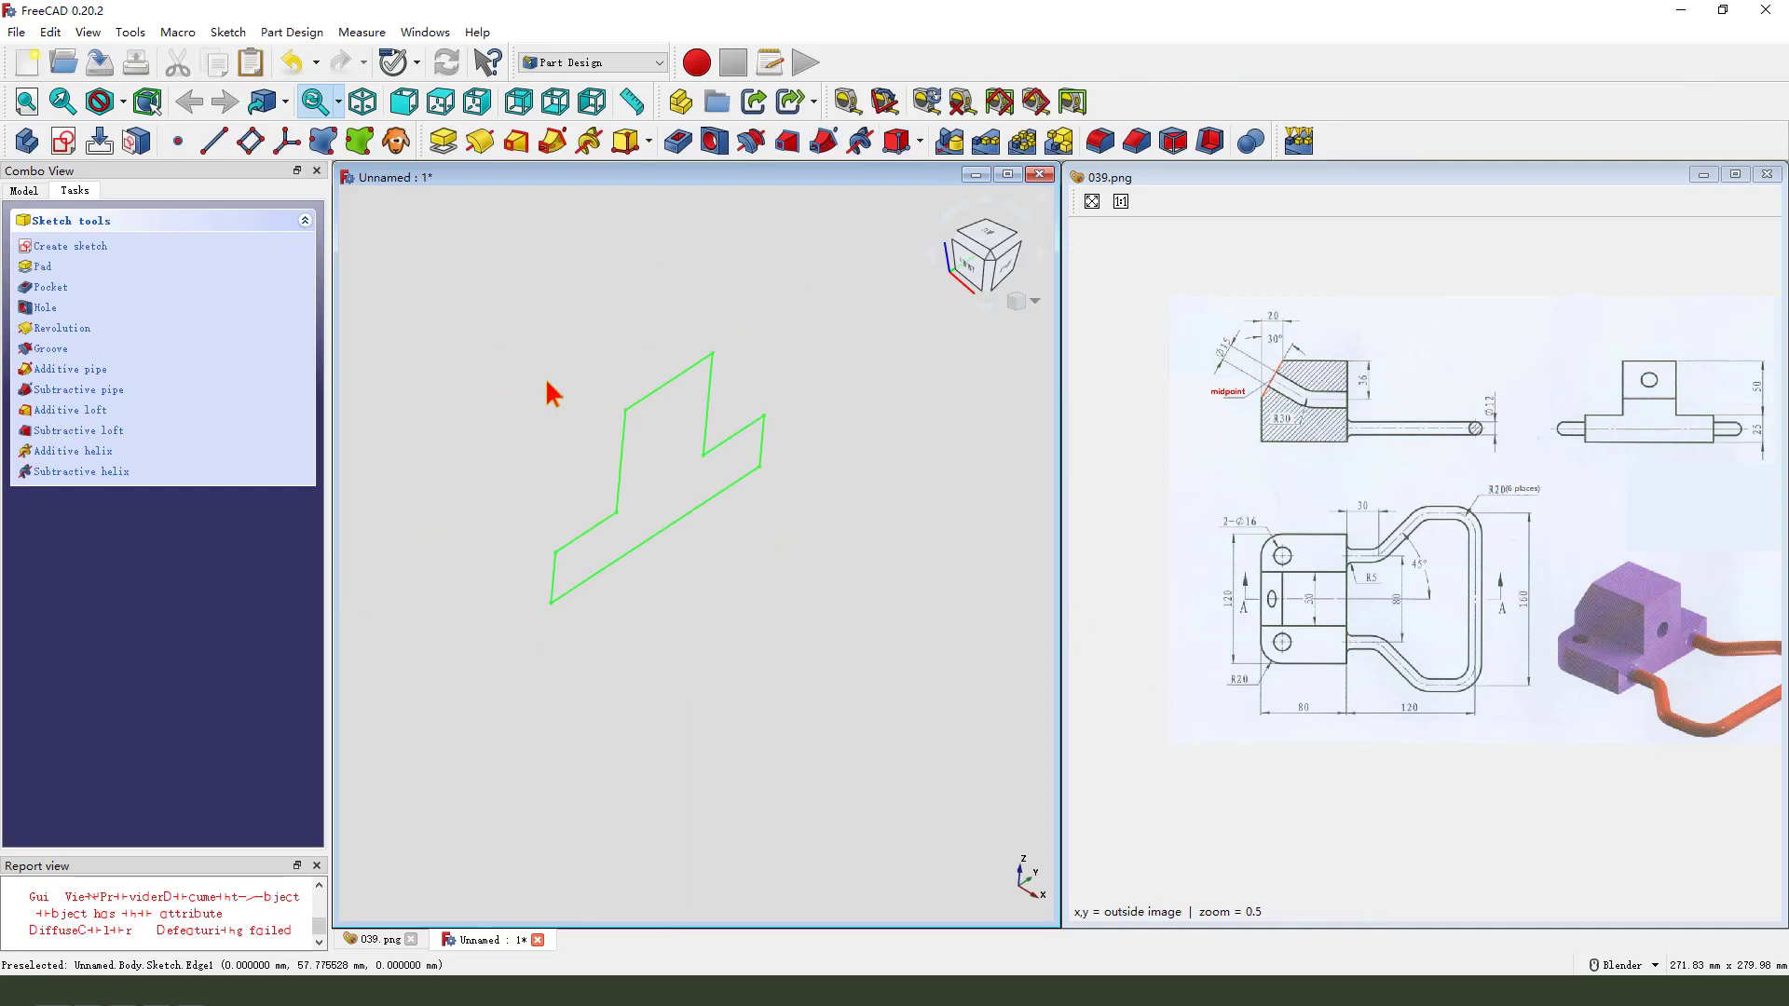
left_click(453, 153)
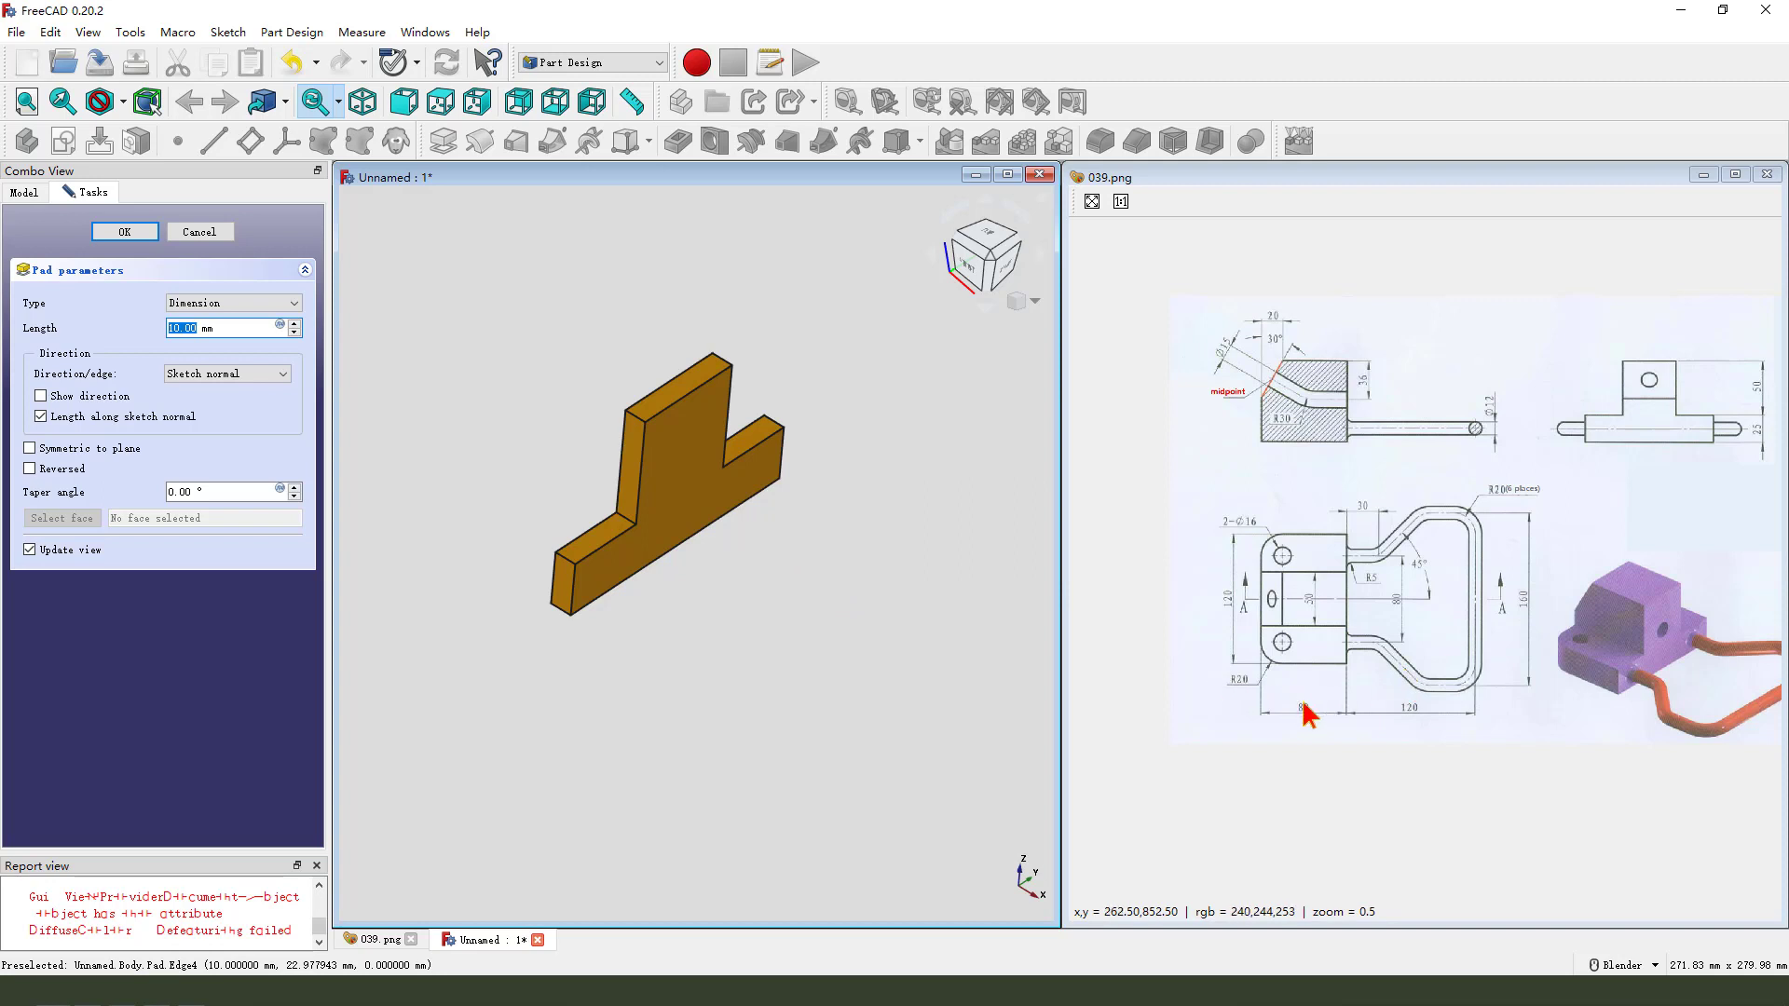
mouse_move(1310, 708)
left_mouse_down()
mouse_move(1275, 732)
mouse_move(1323, 695)
left_mouse_up()
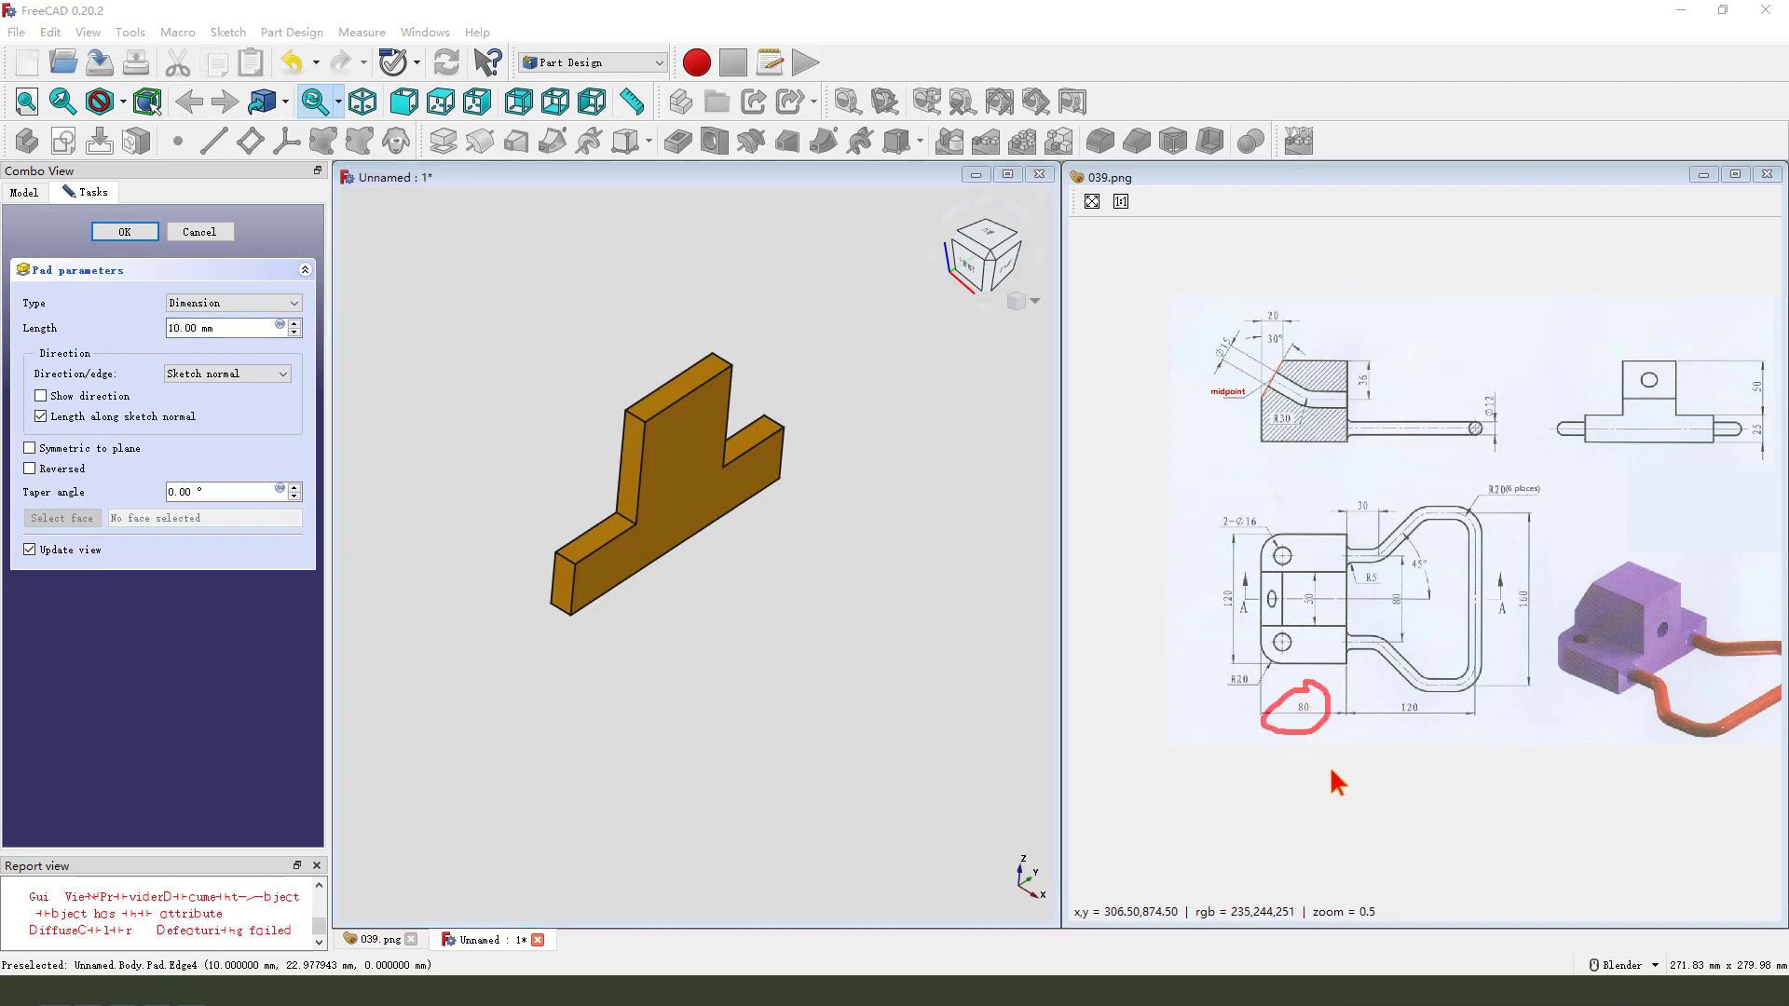
double_click(199, 328)
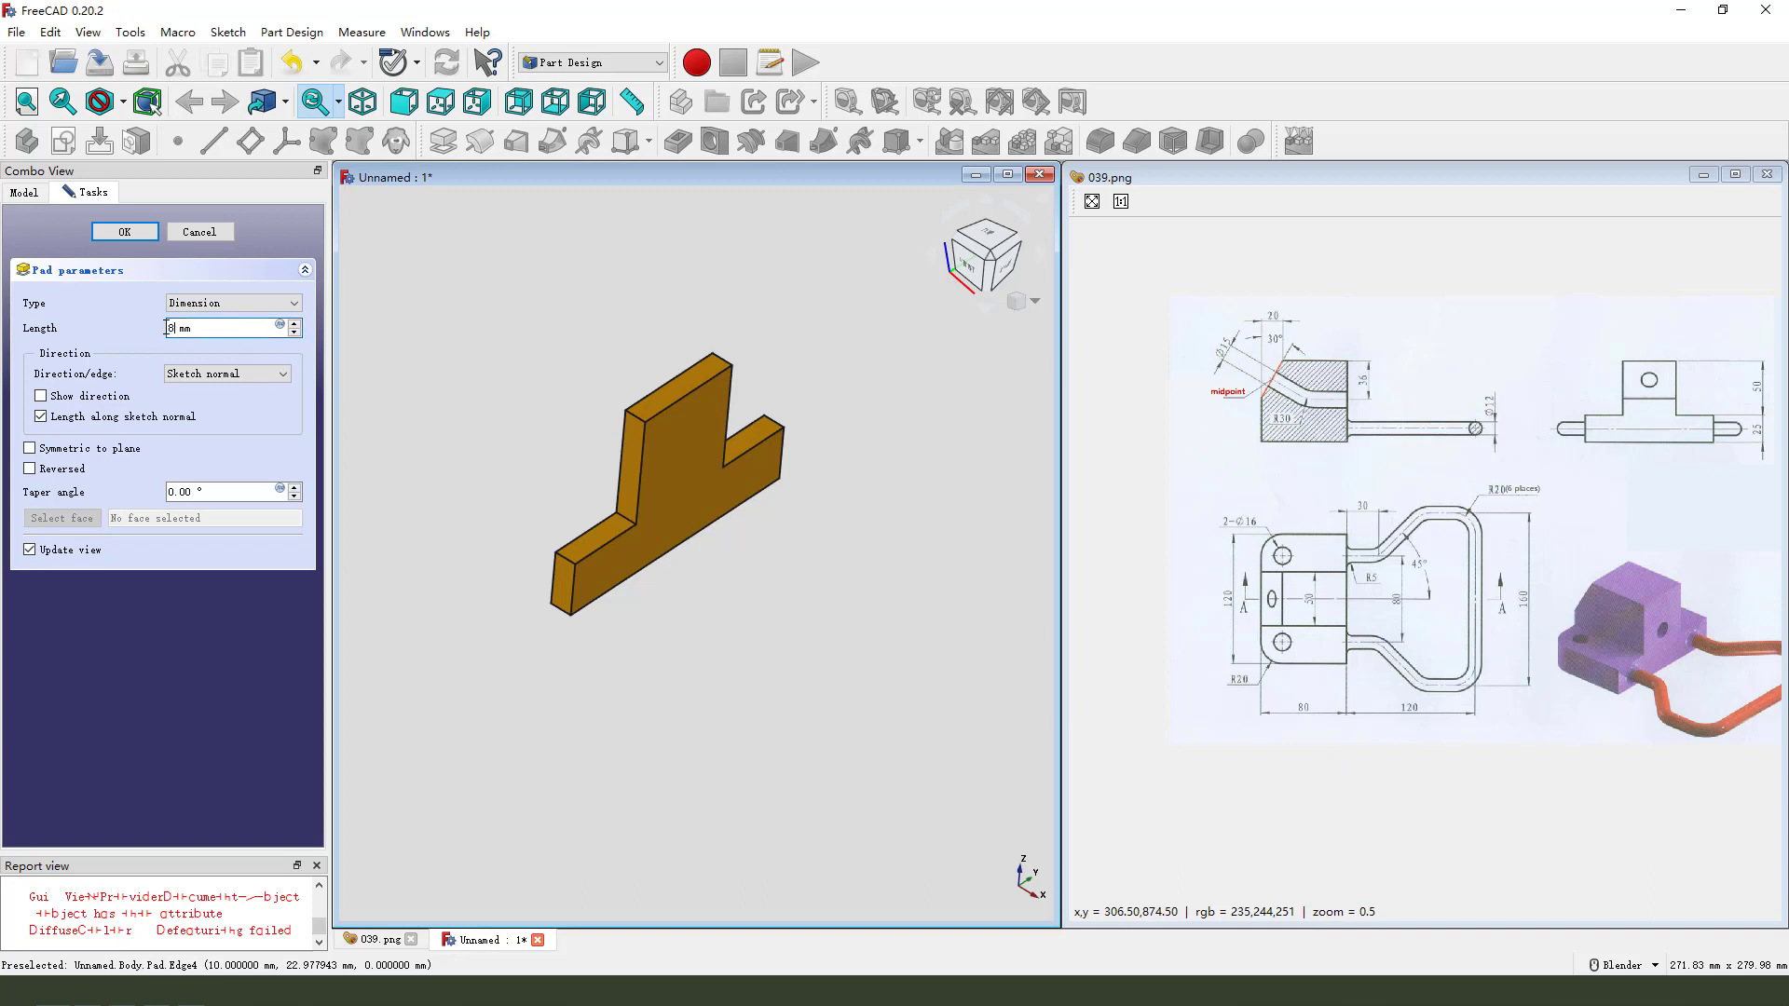
type("80")
left_click(248, 420)
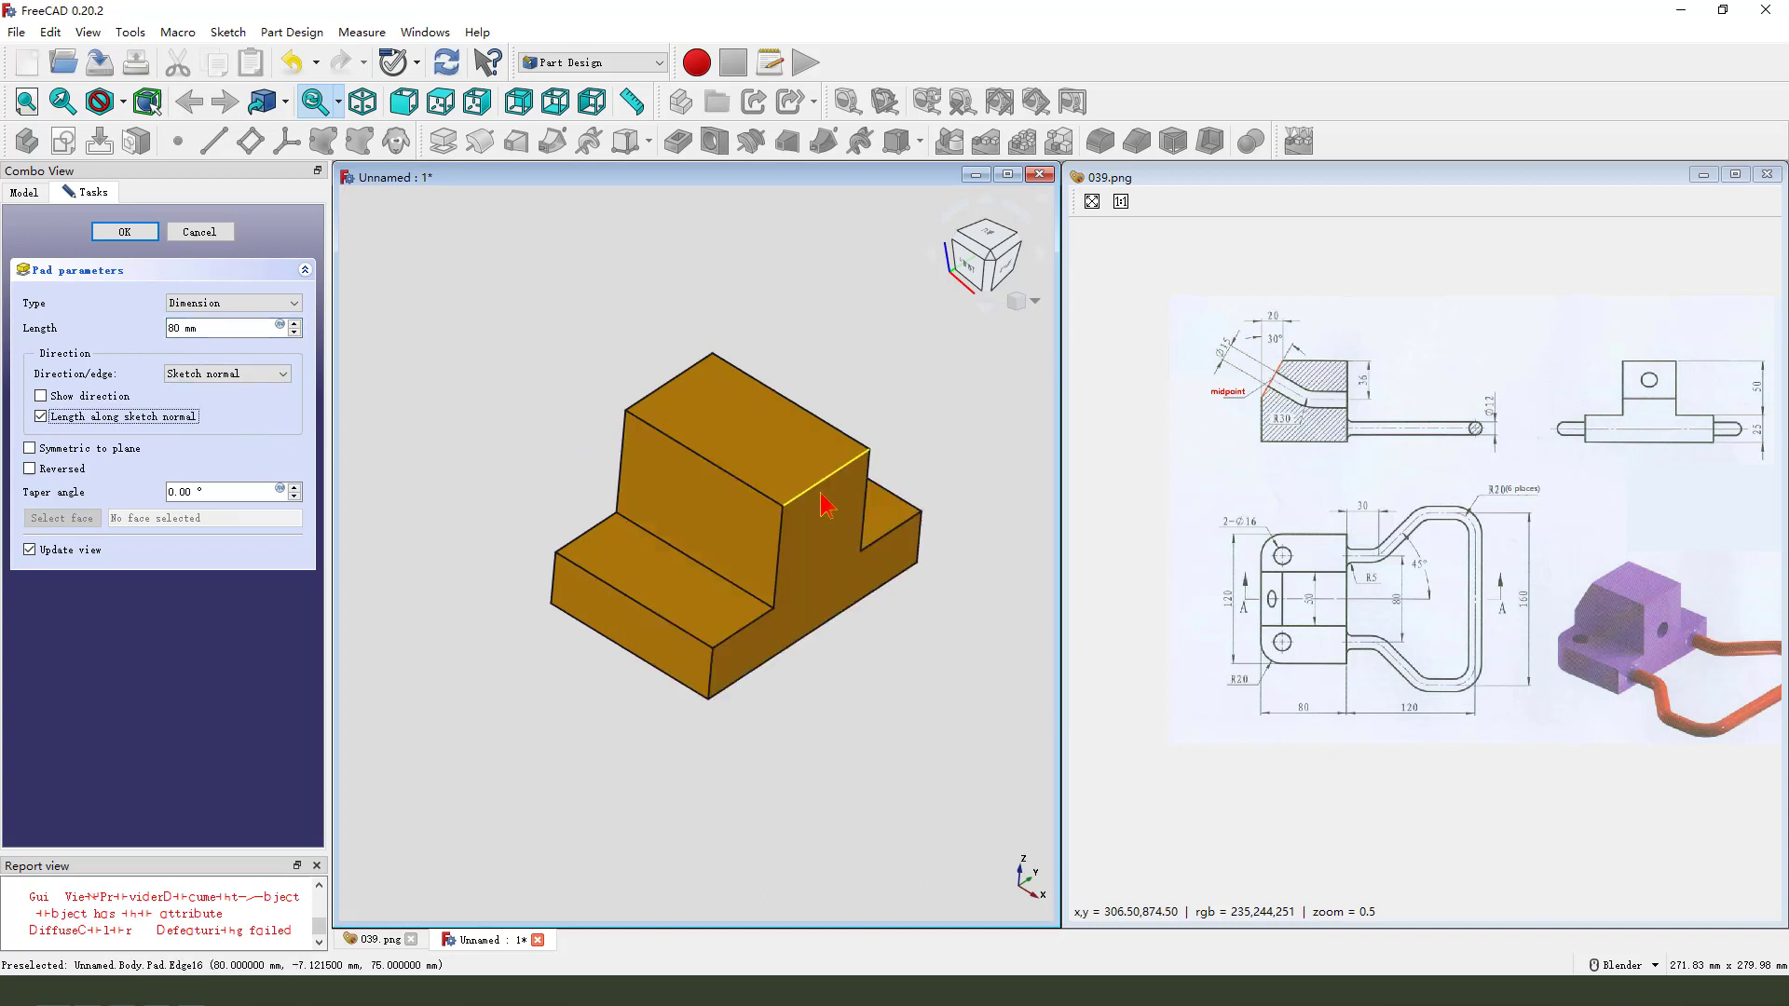
scroll(589, 459, "down", 1)
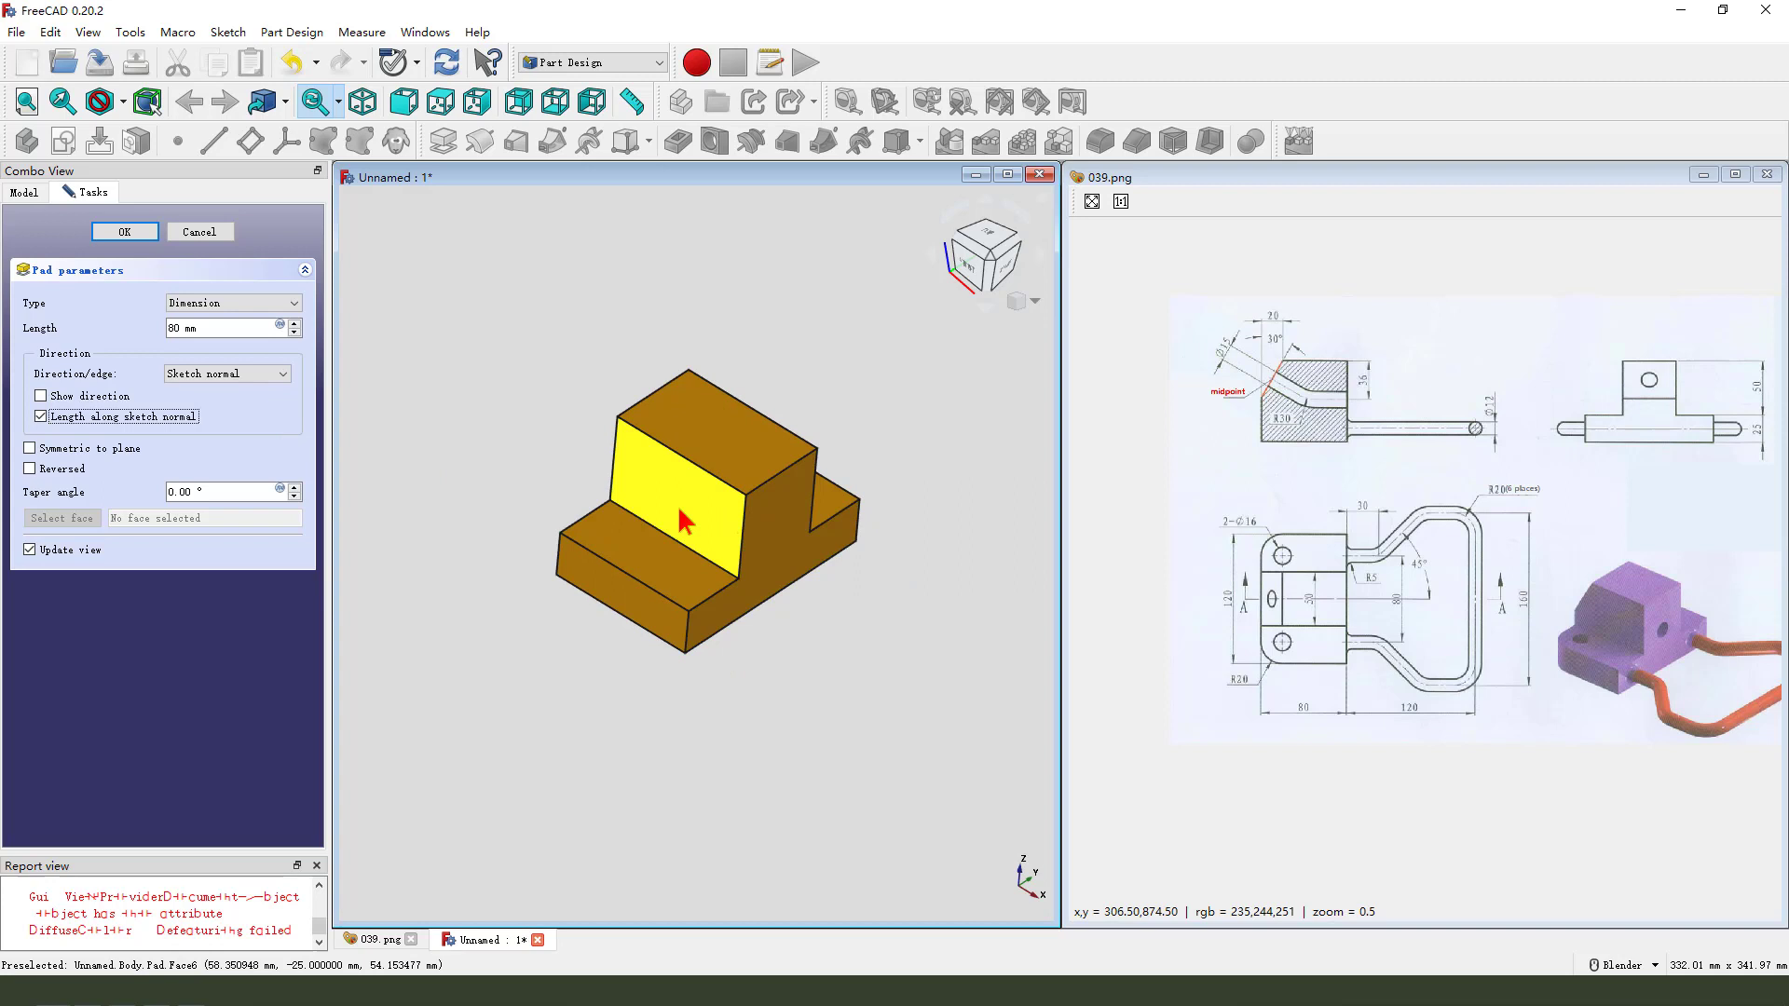
left_click(31, 470)
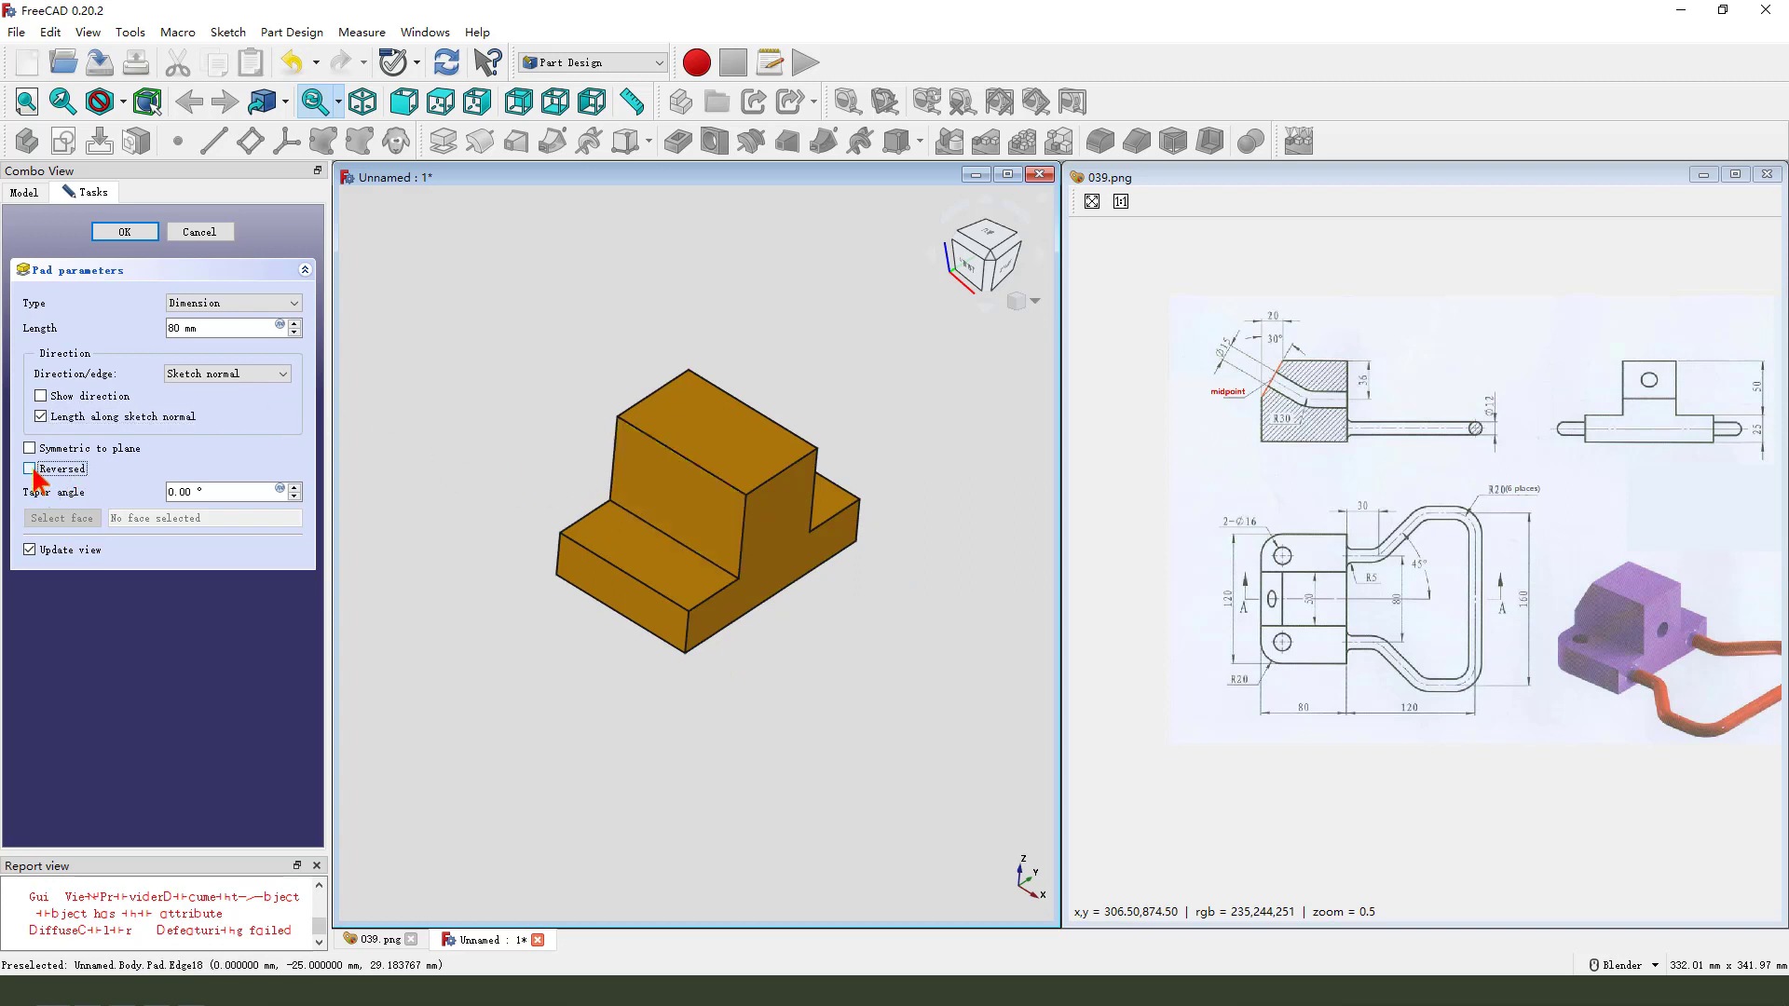
left_click(124, 231)
scroll(699, 573, "down", 2)
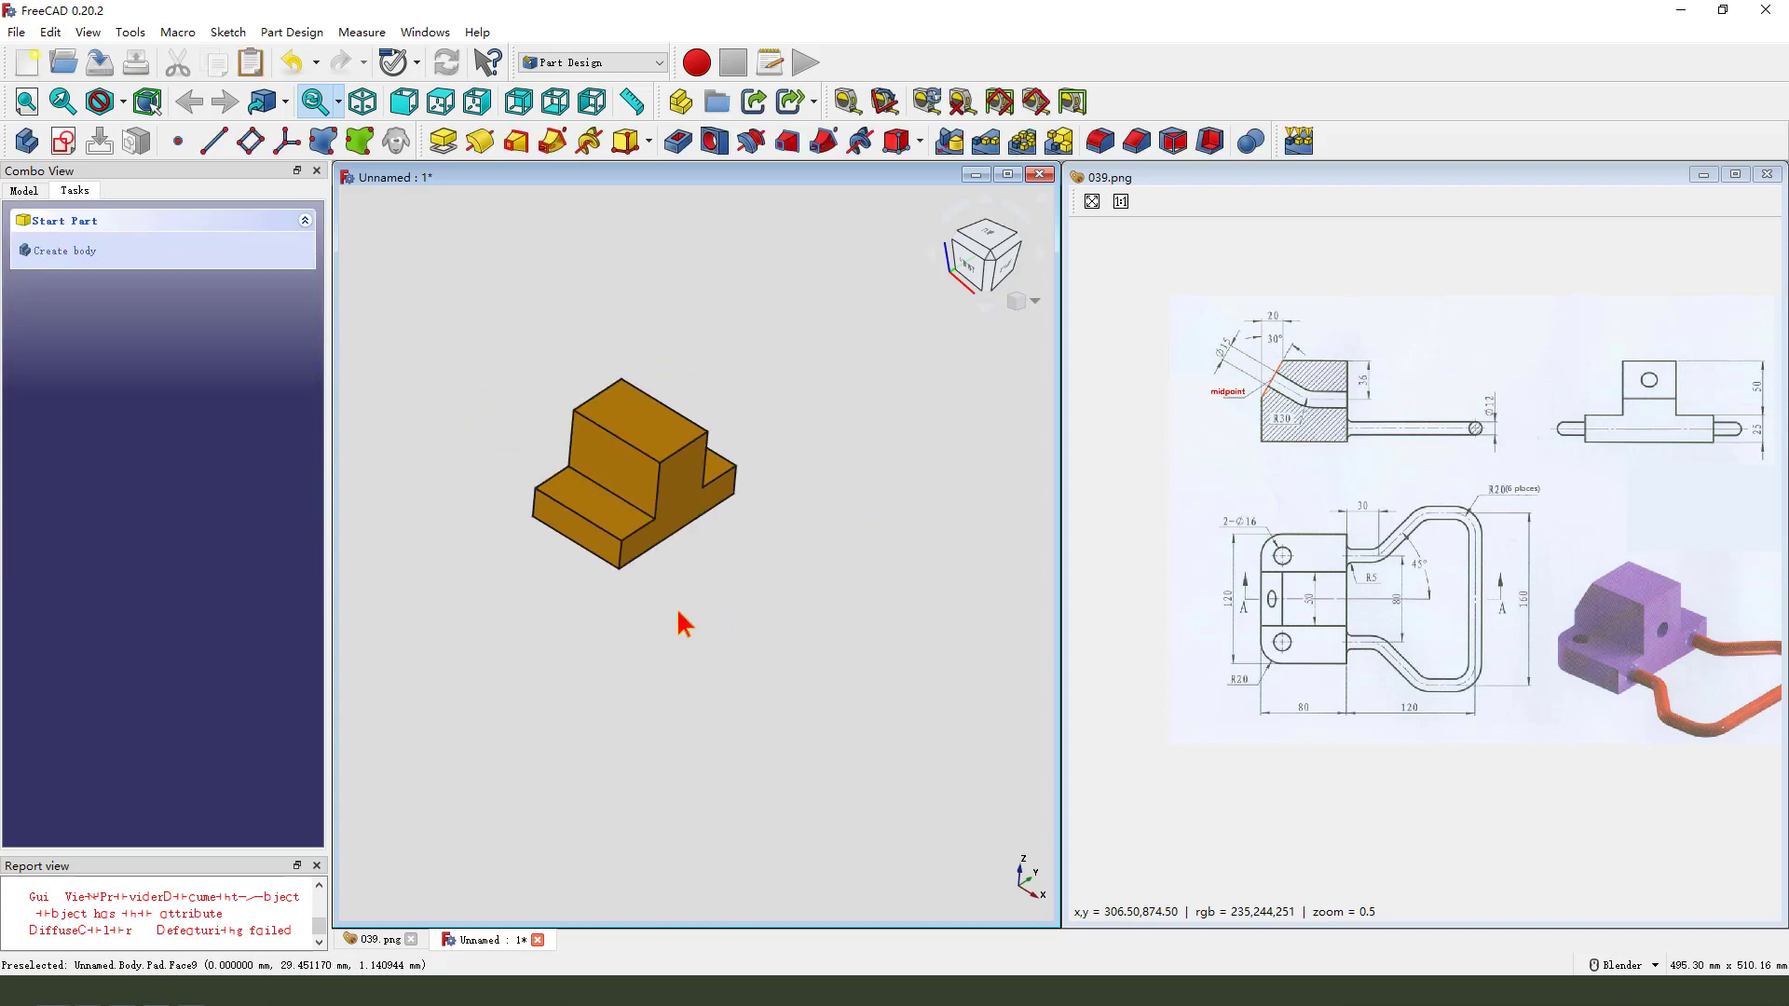
mouse_move(679, 619)
middle_mouse_down()
mouse_move(703, 547)
mouse_move(723, 587)
mouse_move(671, 602)
mouse_move(702, 612)
middle_mouse_up()
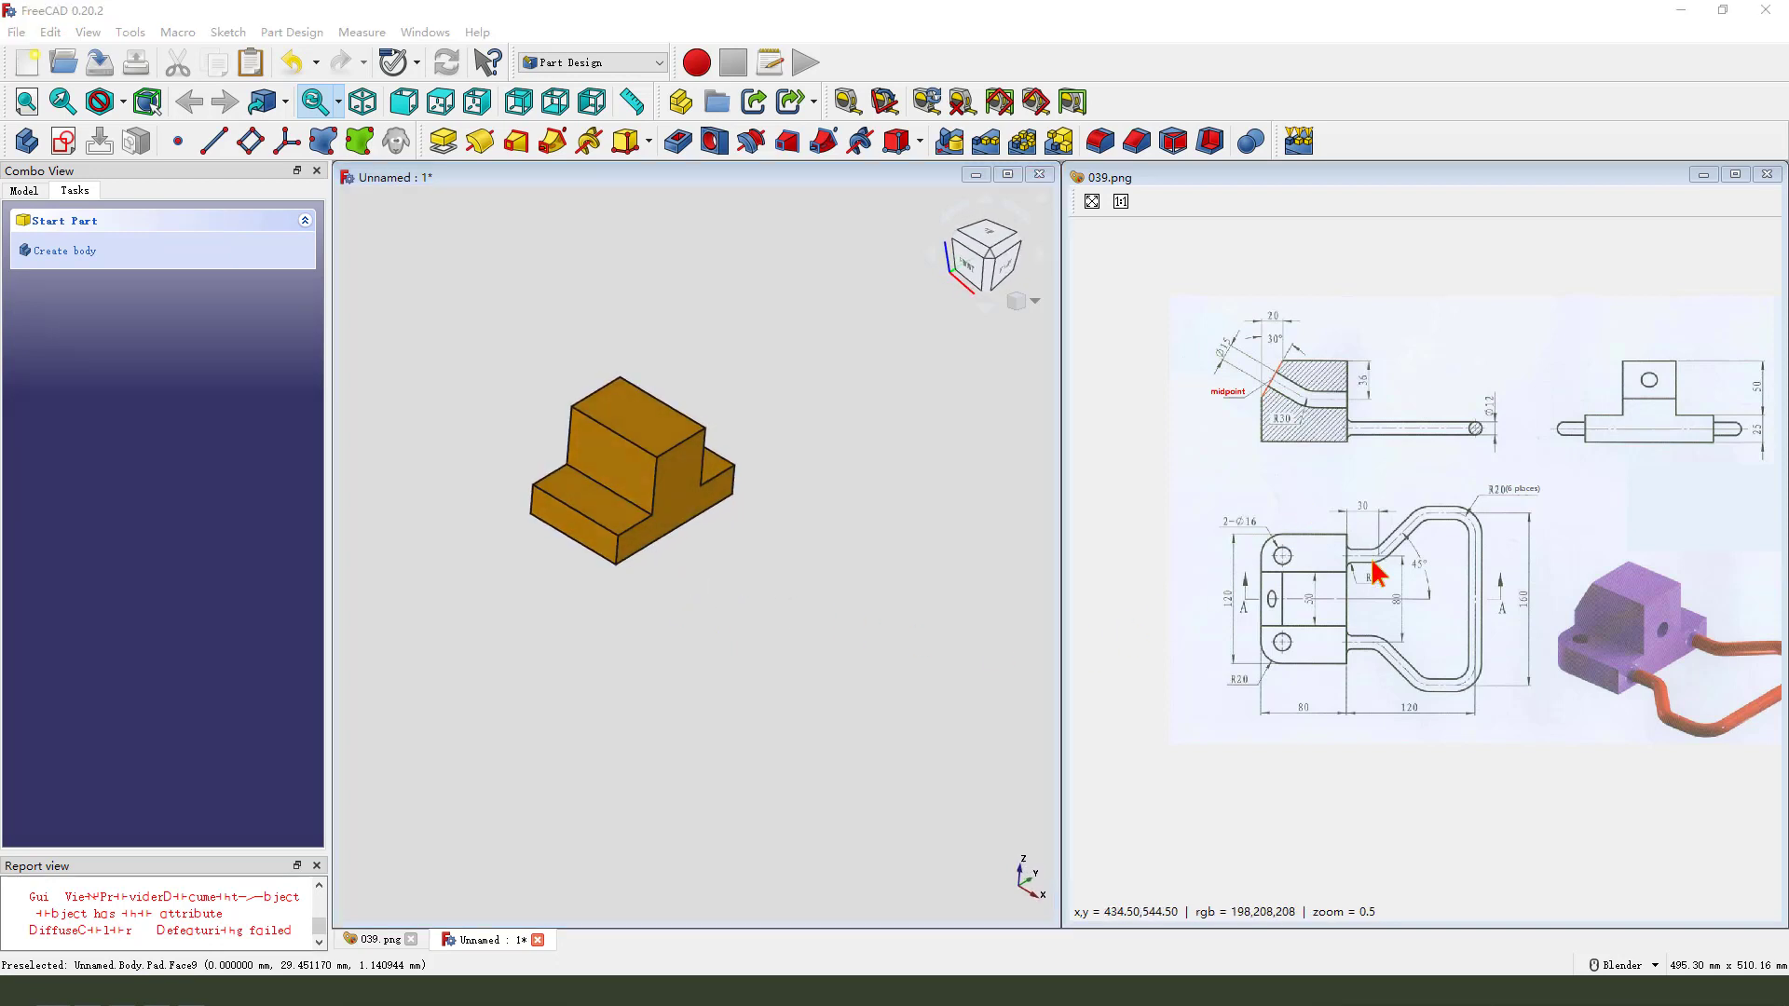
mouse_move(1350, 562)
left_mouse_down()
mouse_move(1397, 557)
mouse_move(1450, 518)
mouse_move(1482, 687)
mouse_move(1365, 659)
left_mouse_up()
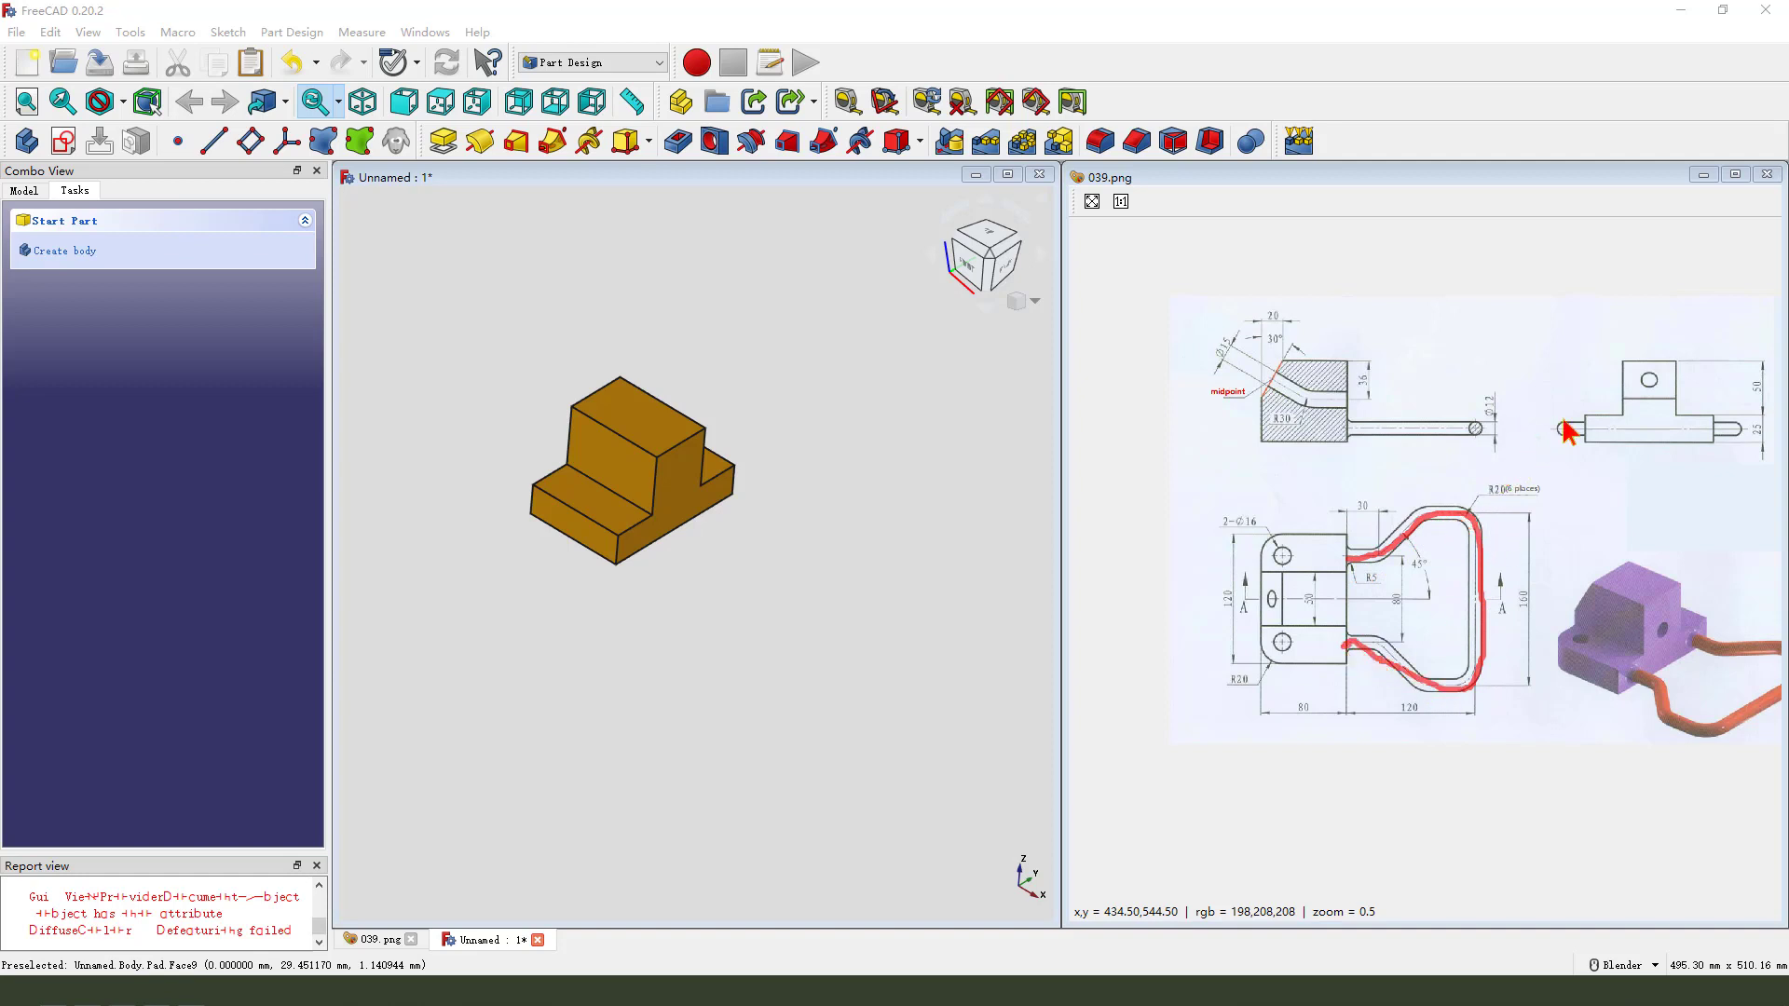
left_click_drag(1524, 383, 1575, 428)
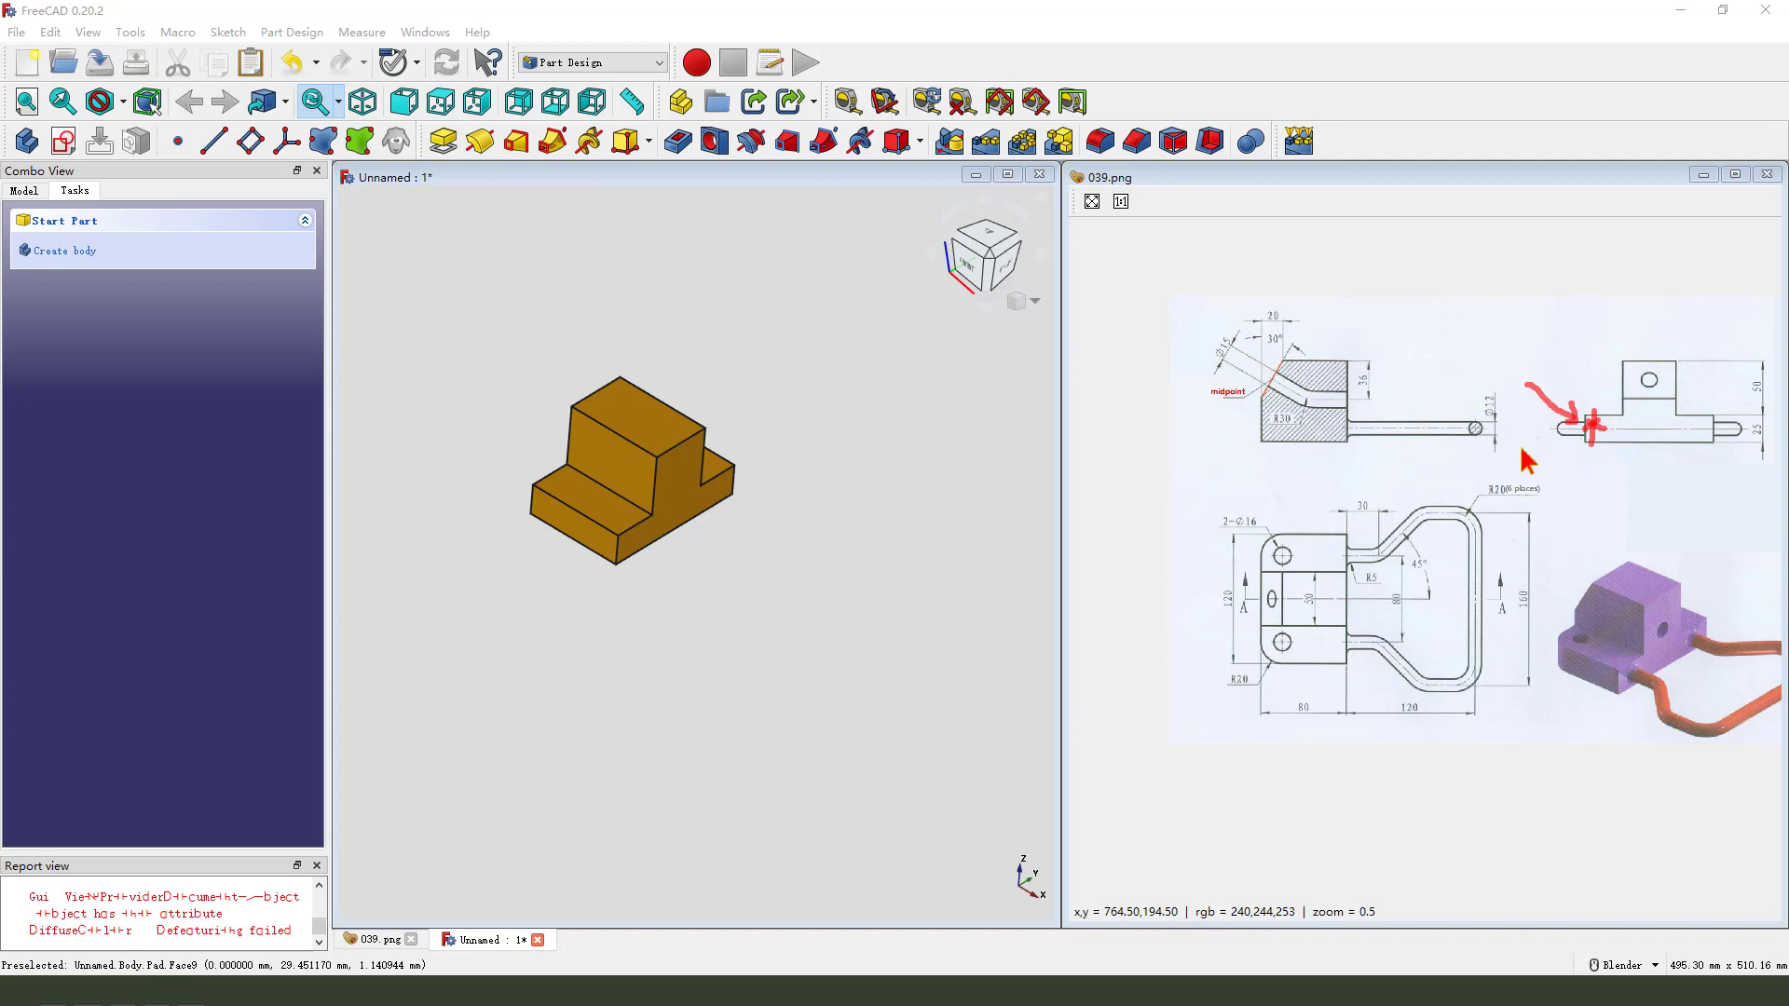
middle_click_drag(741, 557, 781, 431)
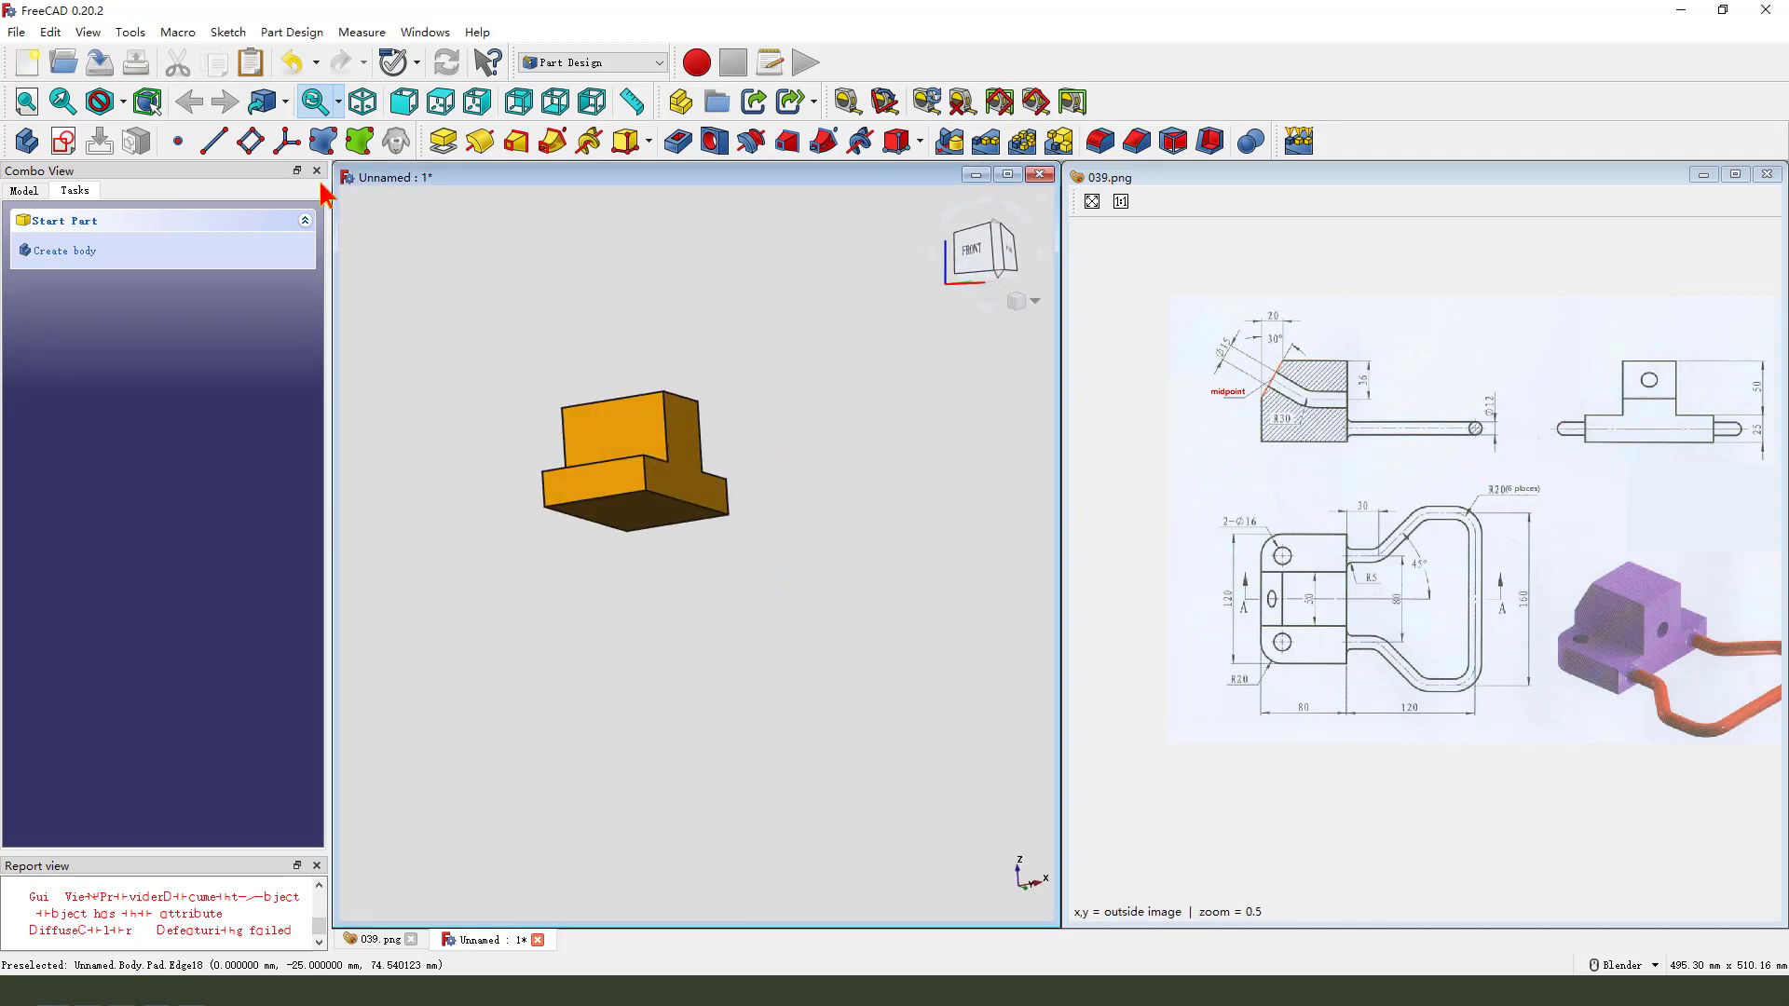
Step: Attach a datum plane to the block's bottom face with a -12.50 mm z offset
left_click(250, 141)
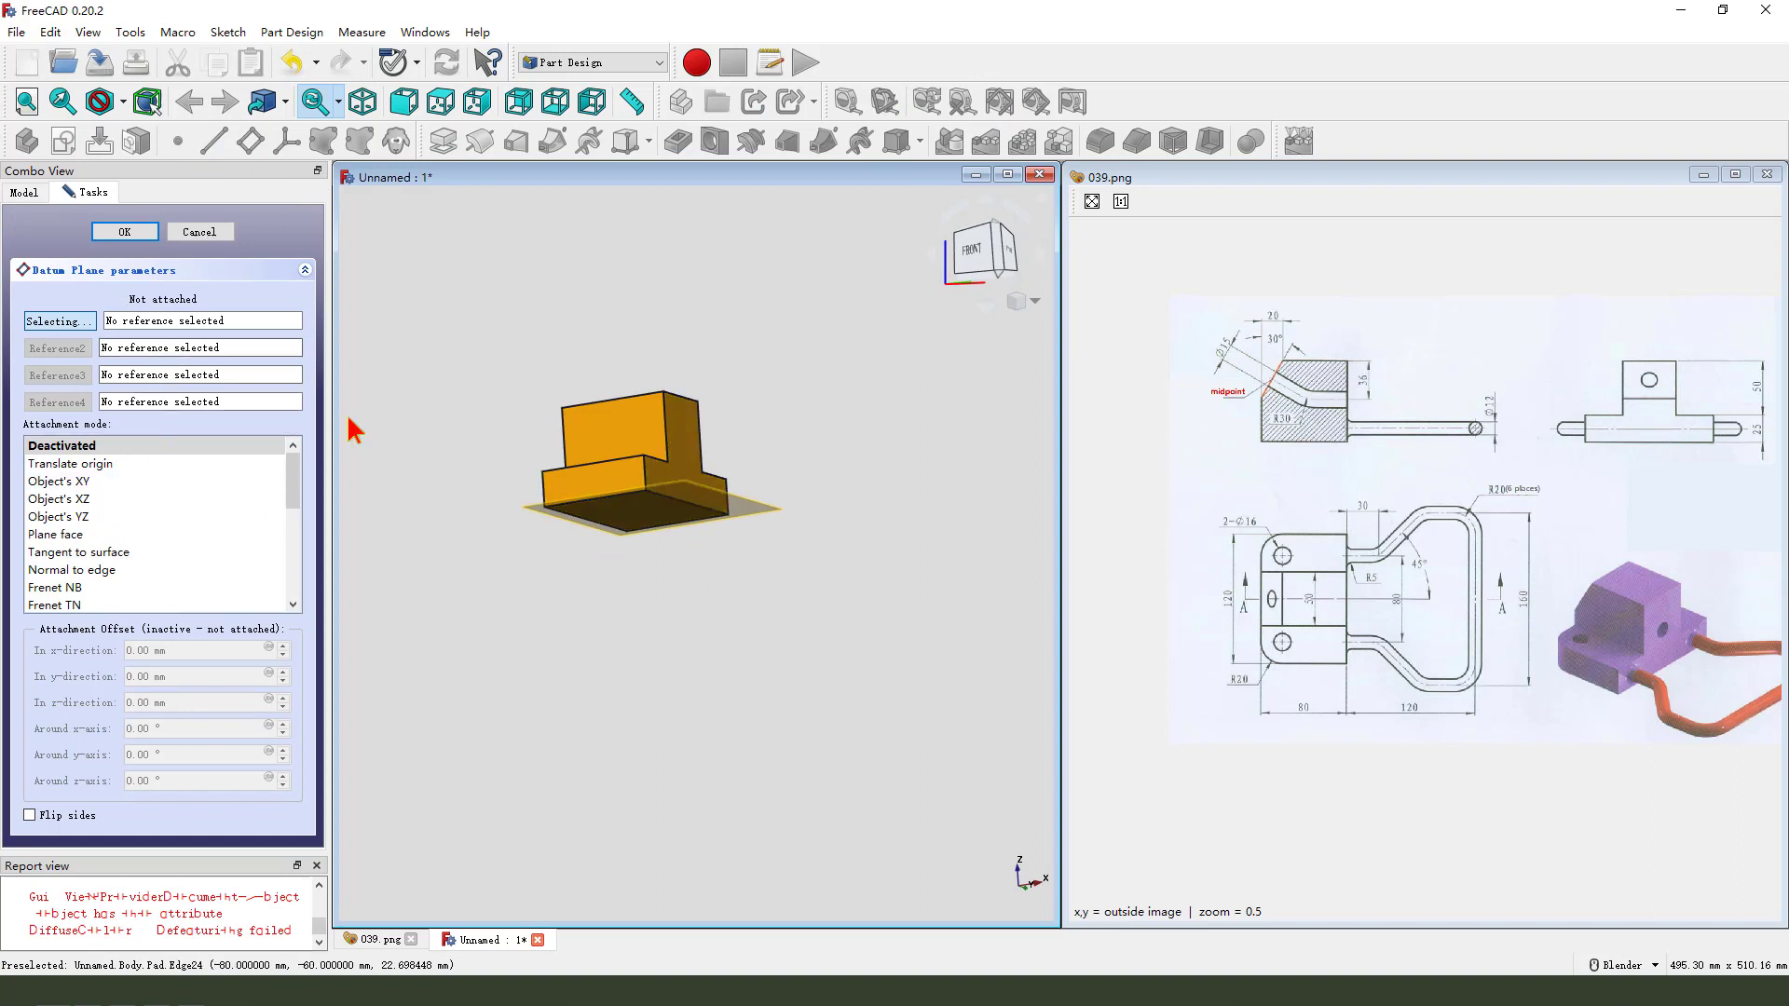
left_click(641, 518)
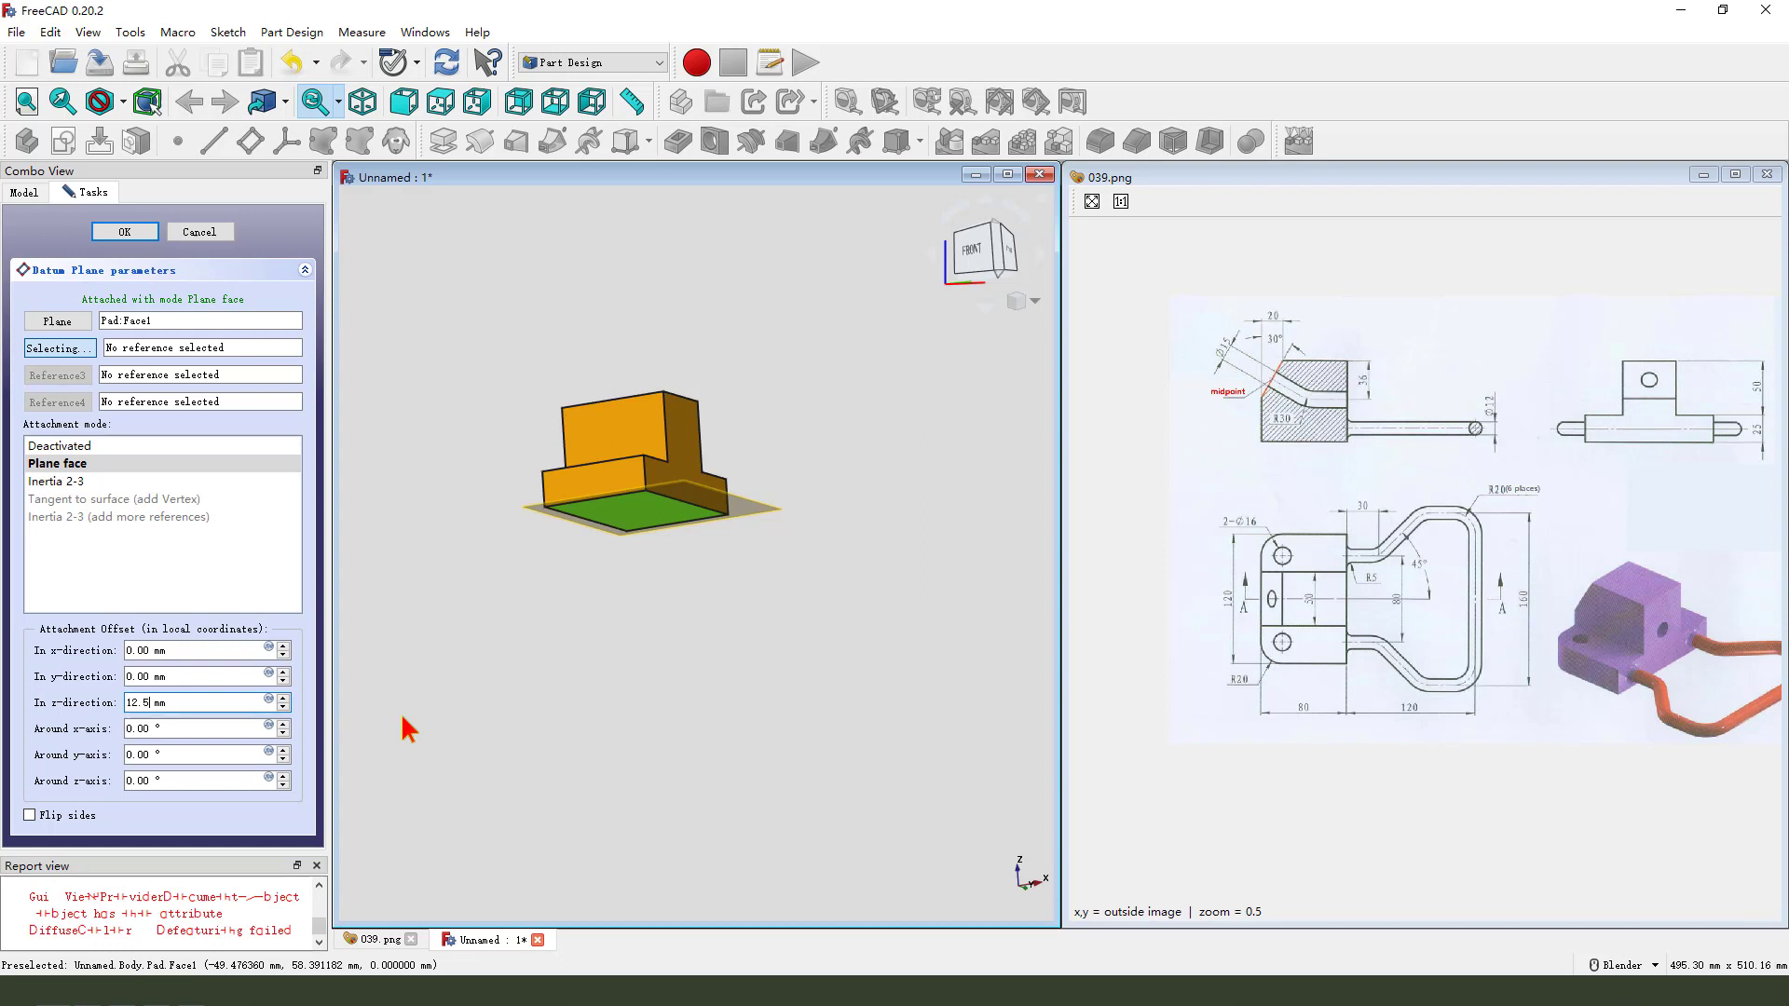
key("Return")
left_click(24, 190)
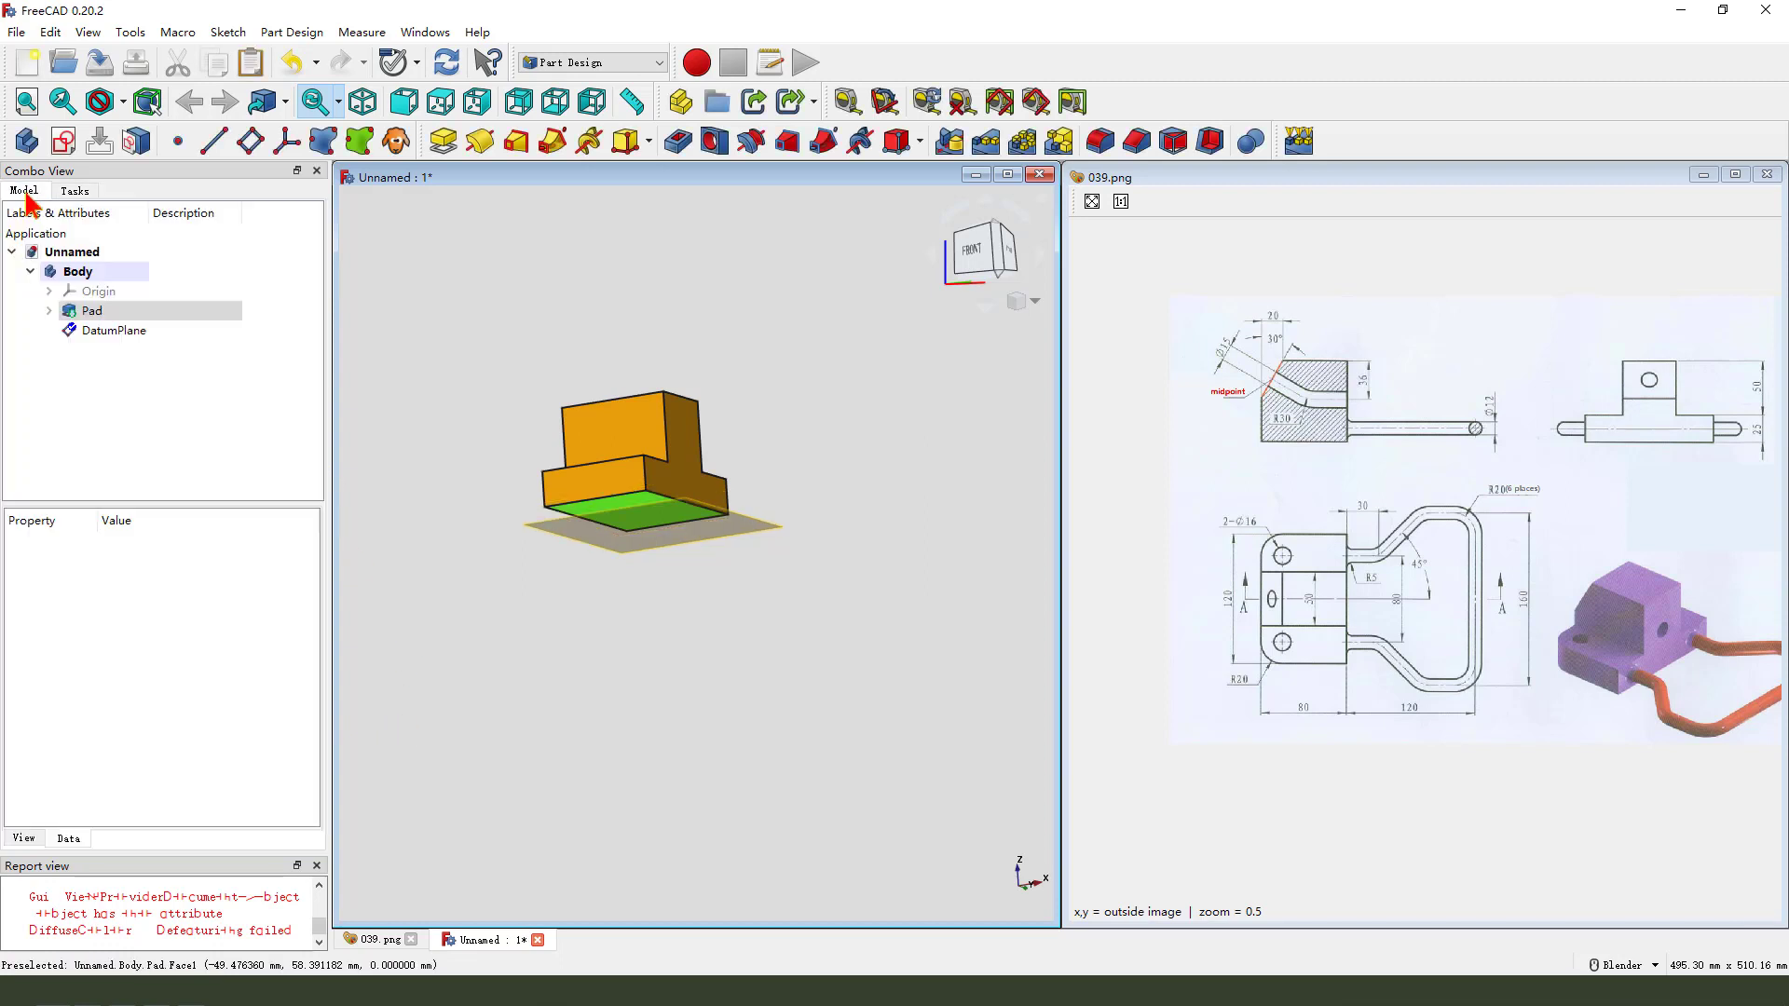
left_click(113, 330)
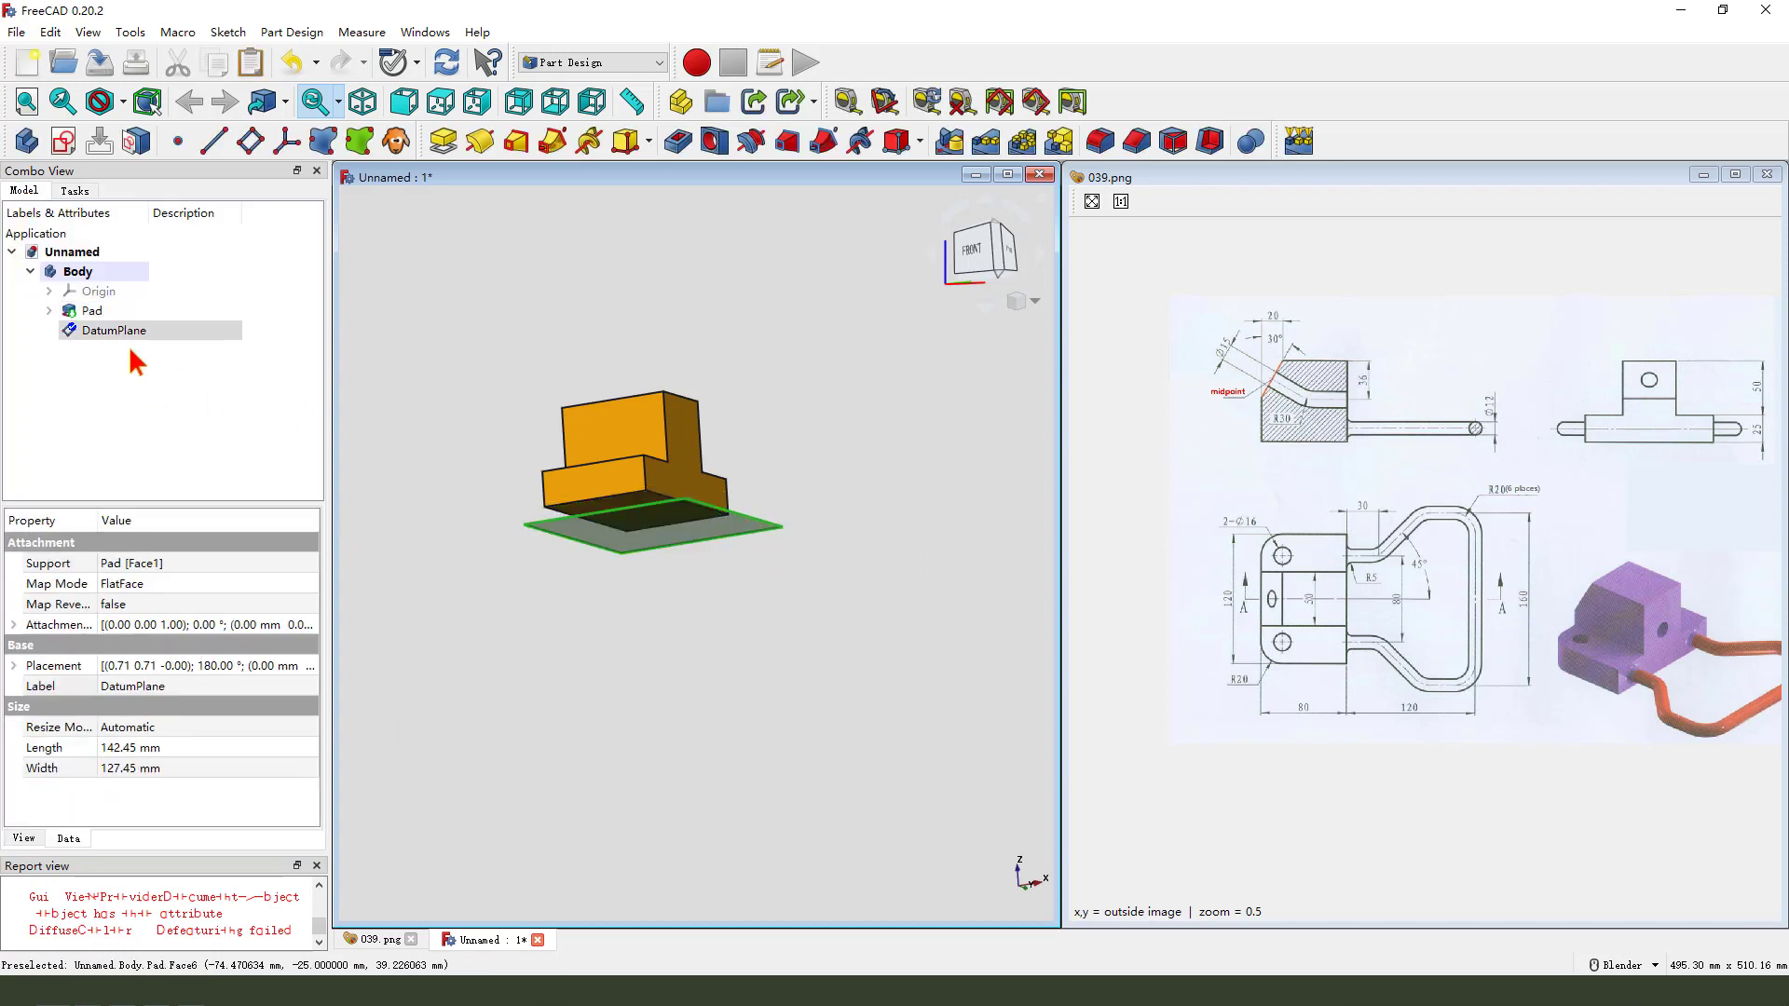
double_click(115, 330)
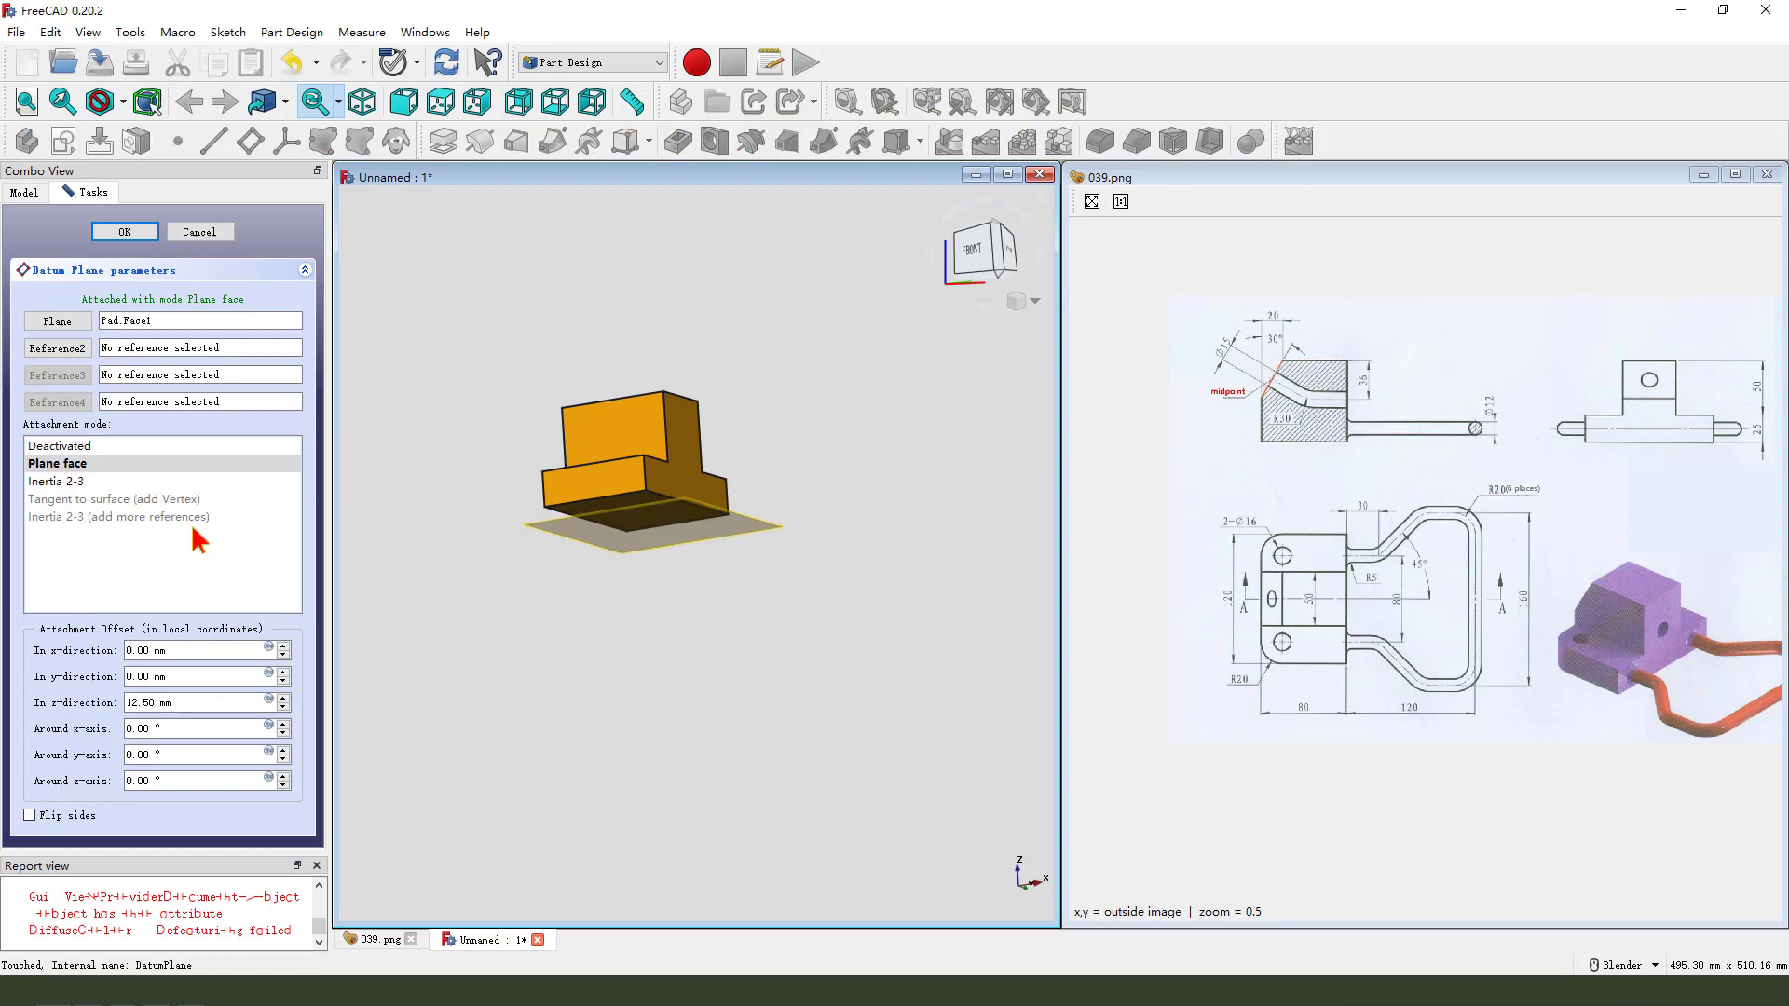
left_click(130, 702)
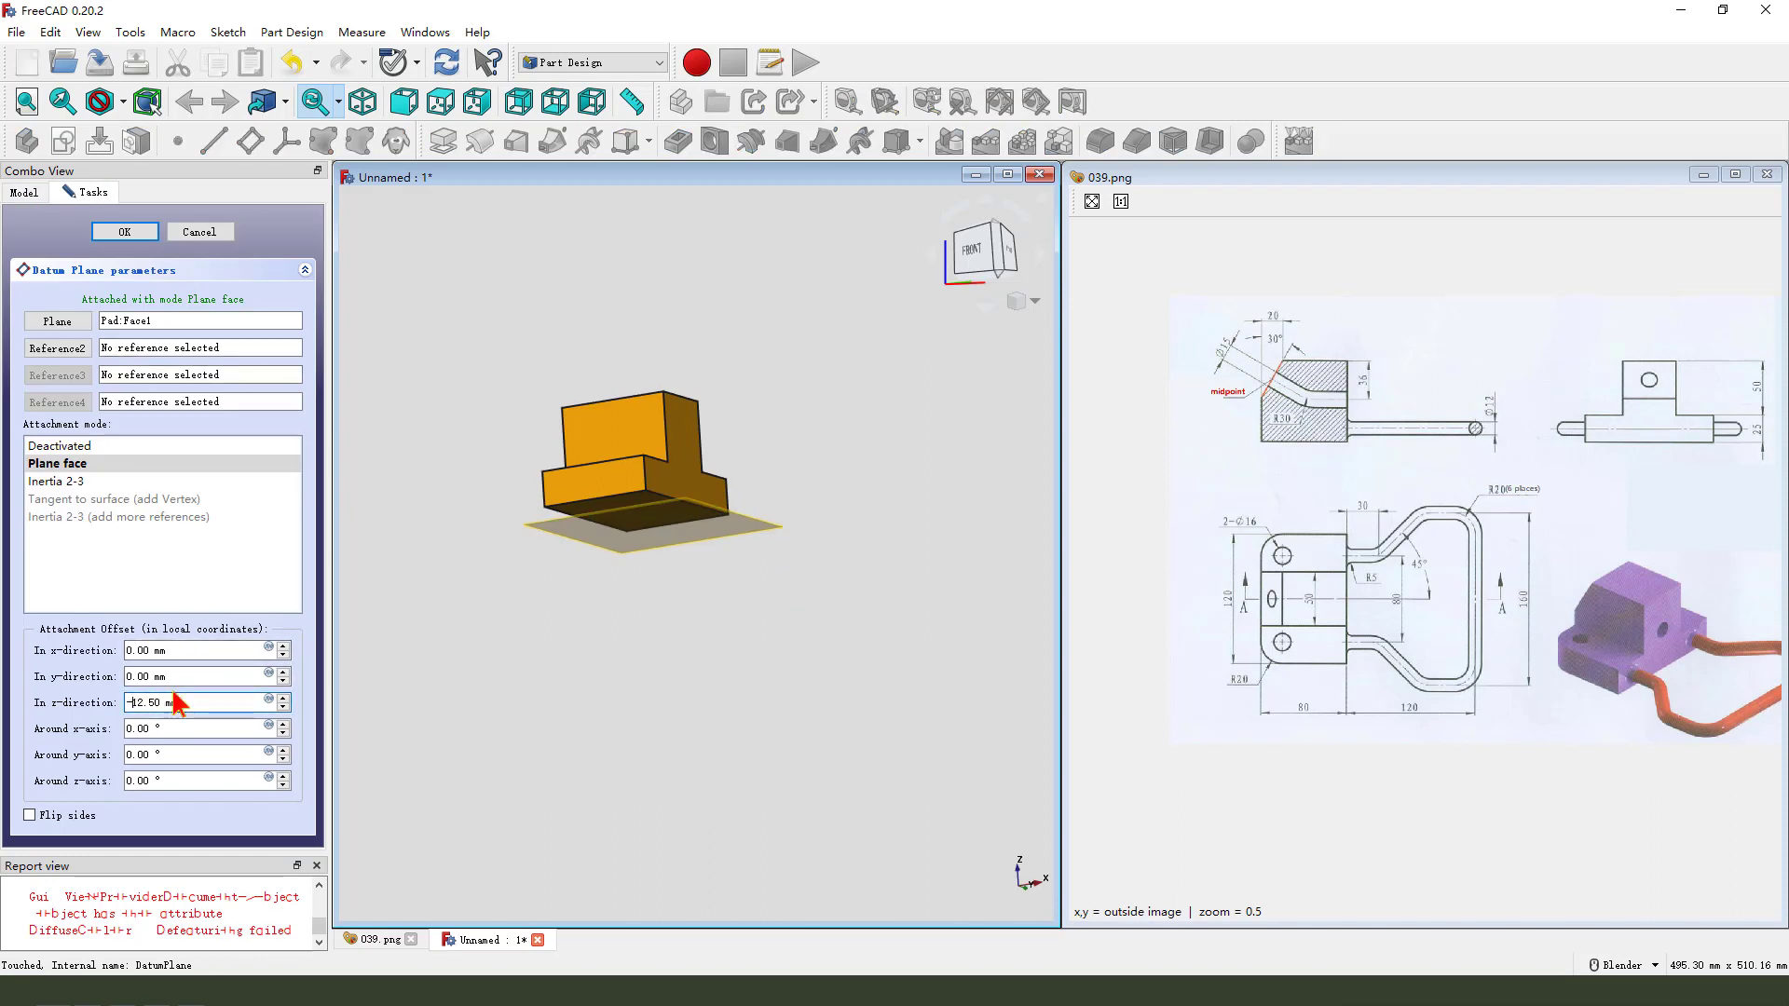
type("-")
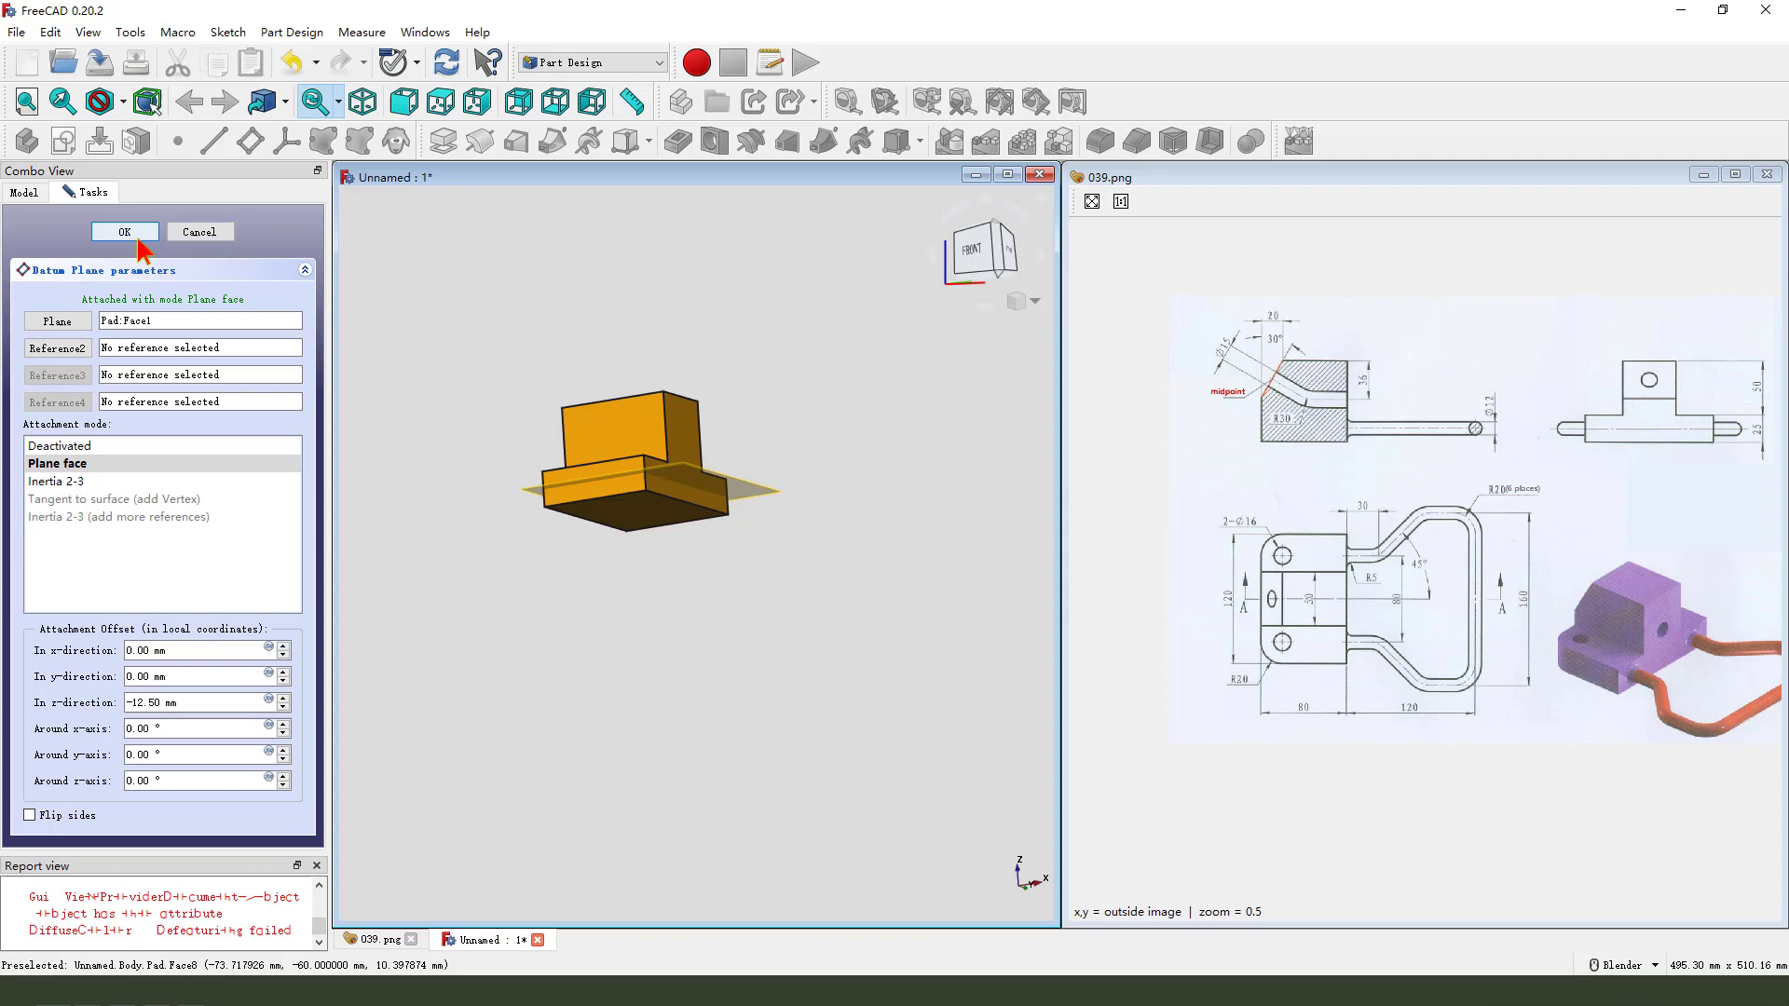
left_click(138, 239)
Step: Orbit the view from above and select the new datum plane
middle_click_drag(701, 582, 732, 690)
scroll(750, 648, "up", 1)
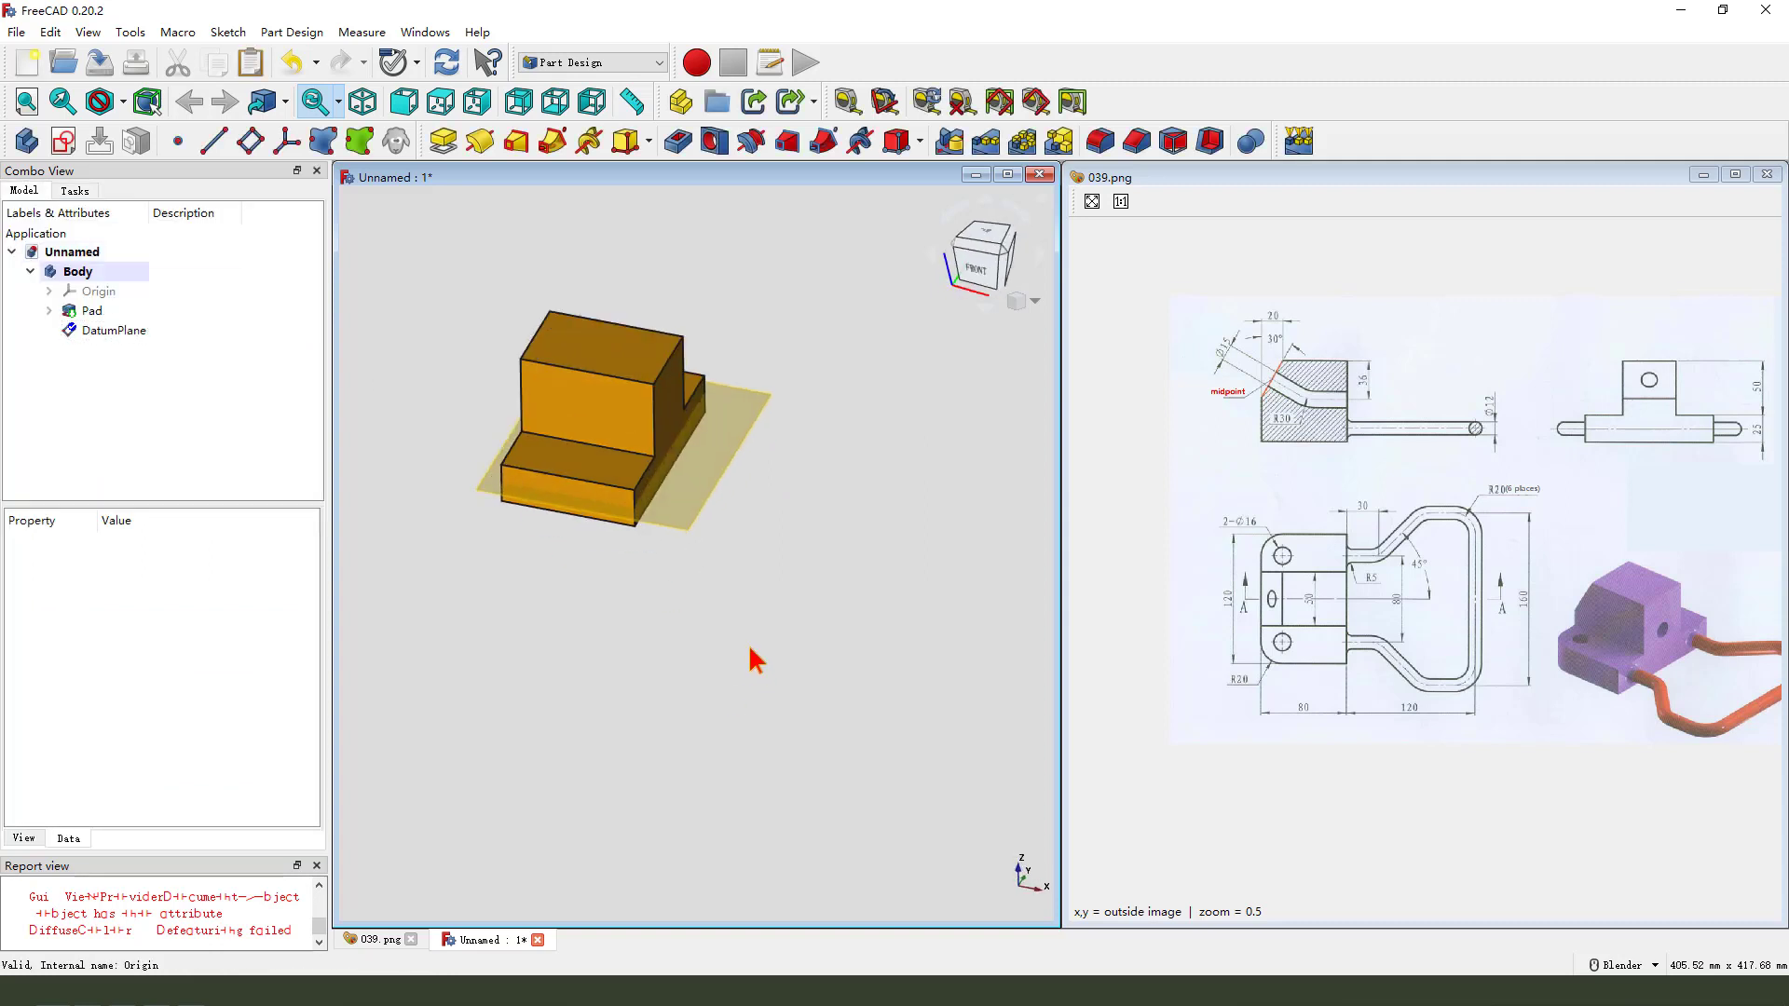
left_click(756, 392)
scroll(736, 608, "down", 2)
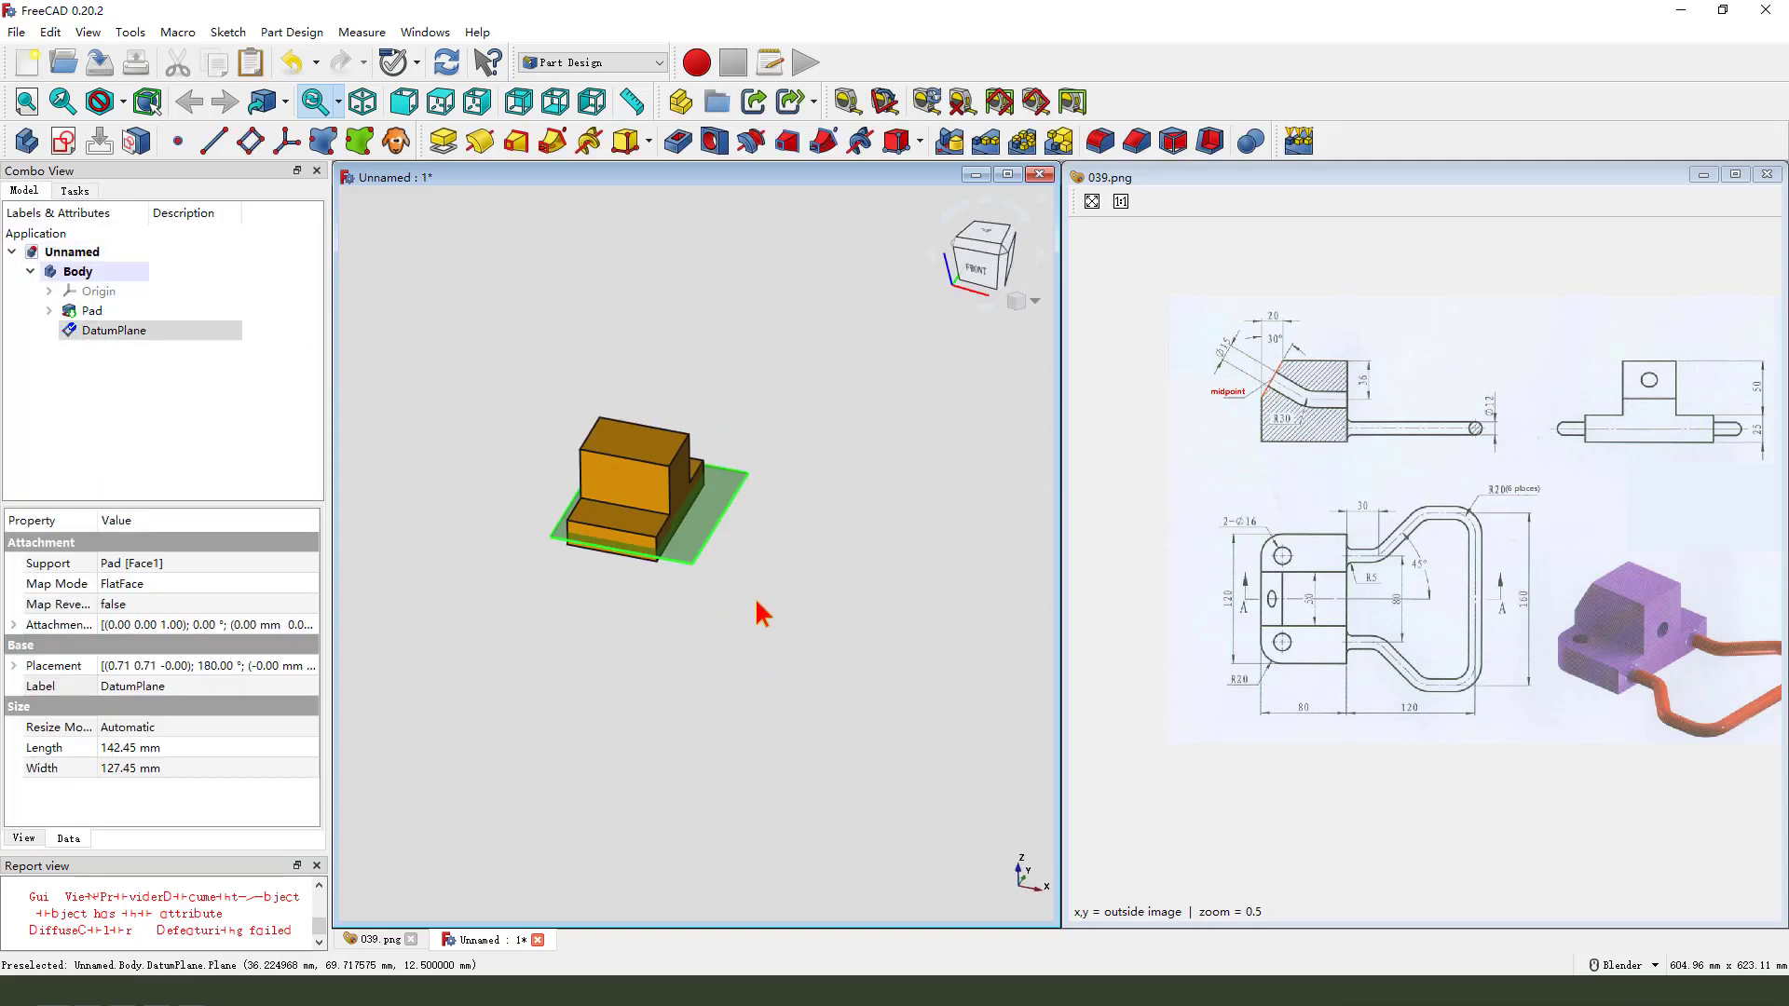
Step: Create a sketch on the datum plane, viewed head-on with the block shown in section
left_click(64, 141)
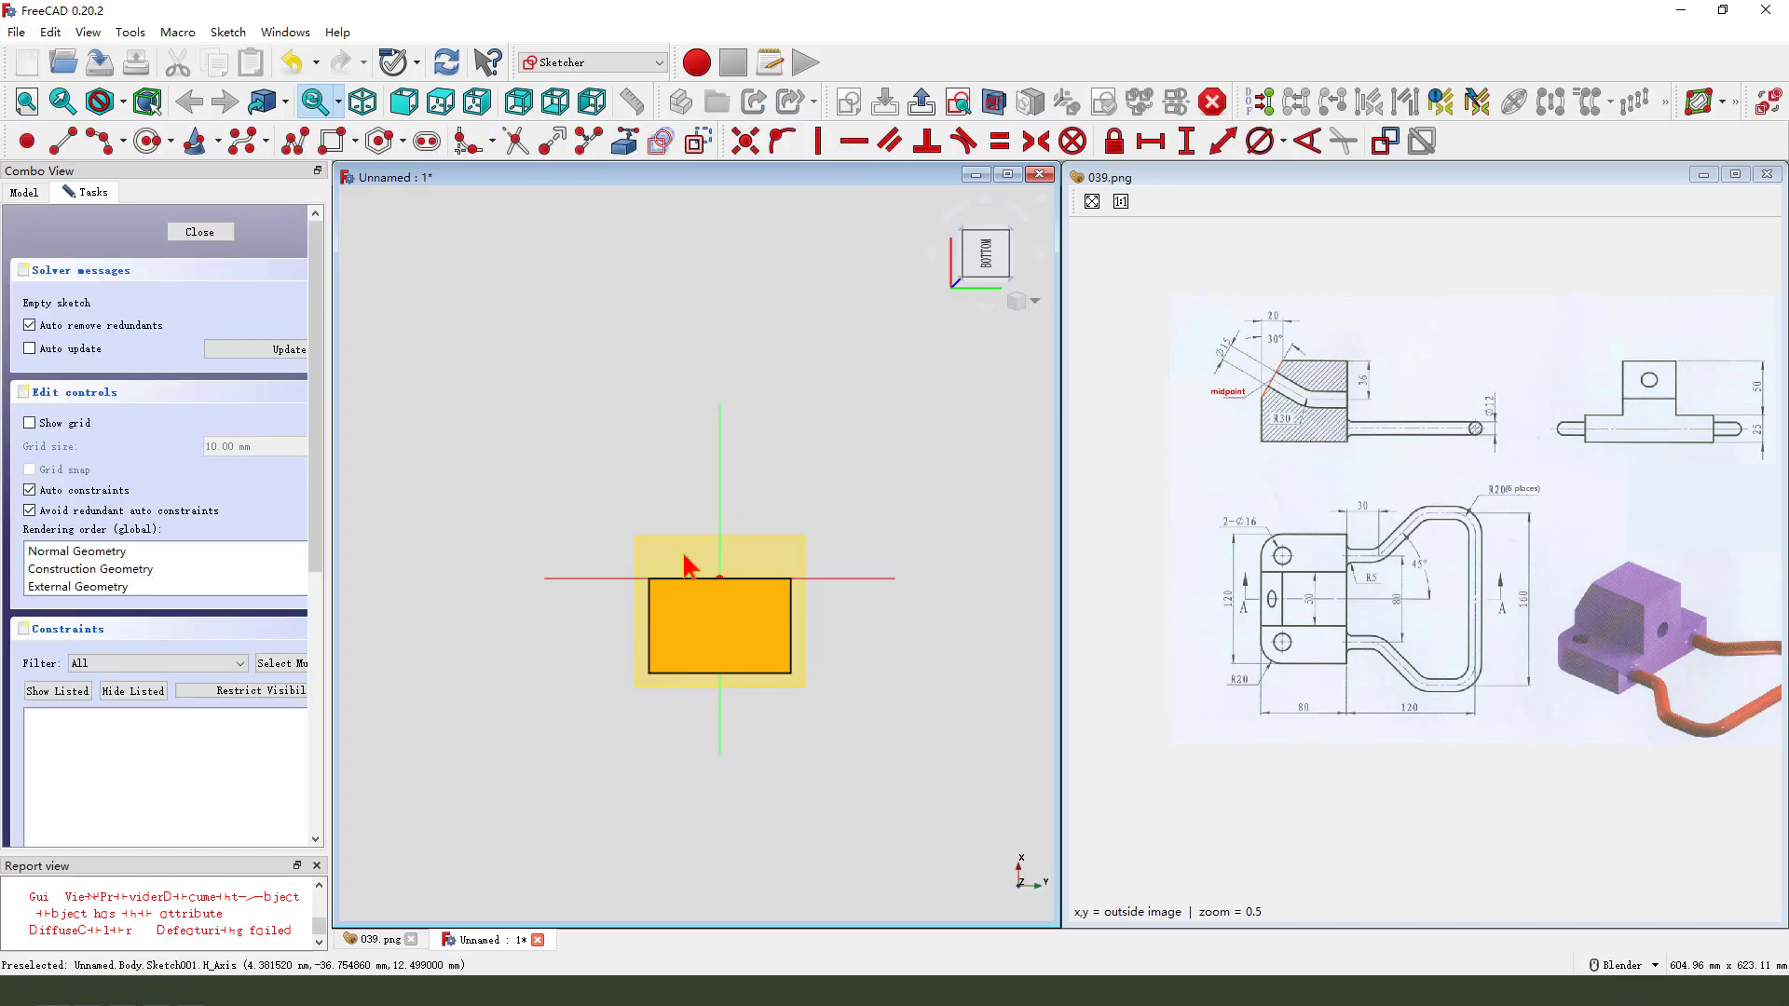
mouse_move(830, 686)
middle_mouse_down()
mouse_move(555, 367)
mouse_move(713, 559)
middle_mouse_up()
left_click(995, 101)
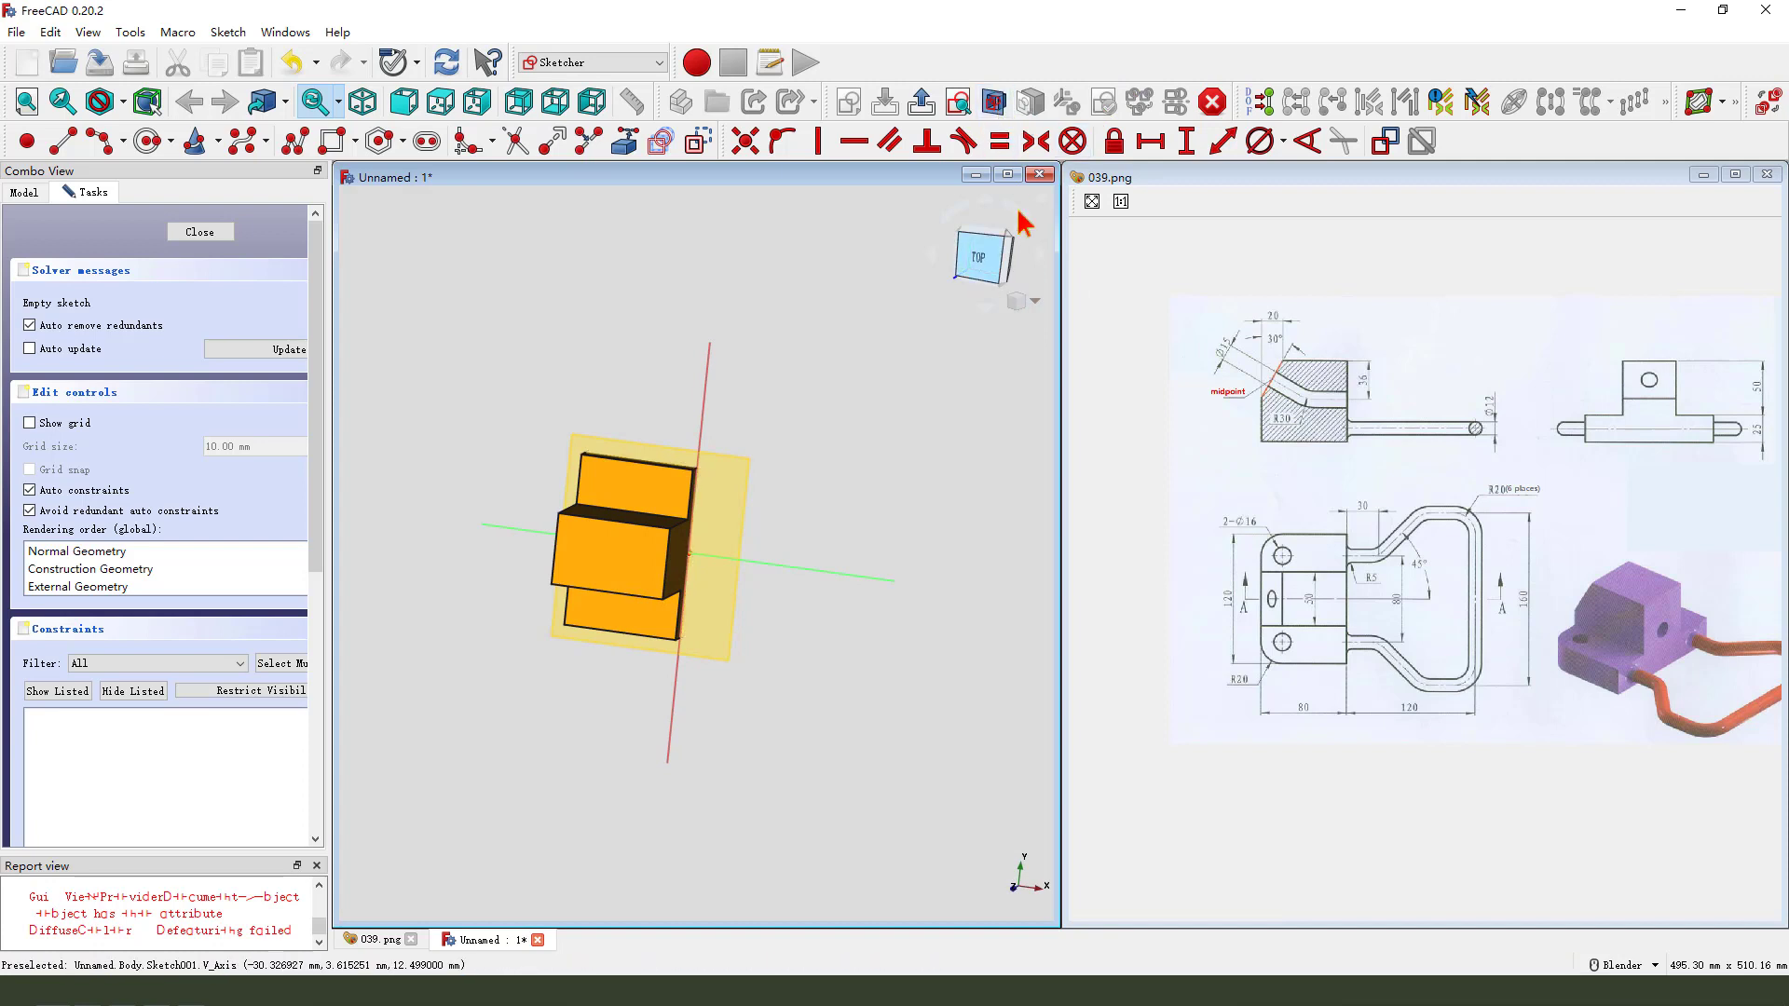
left_click(958, 100)
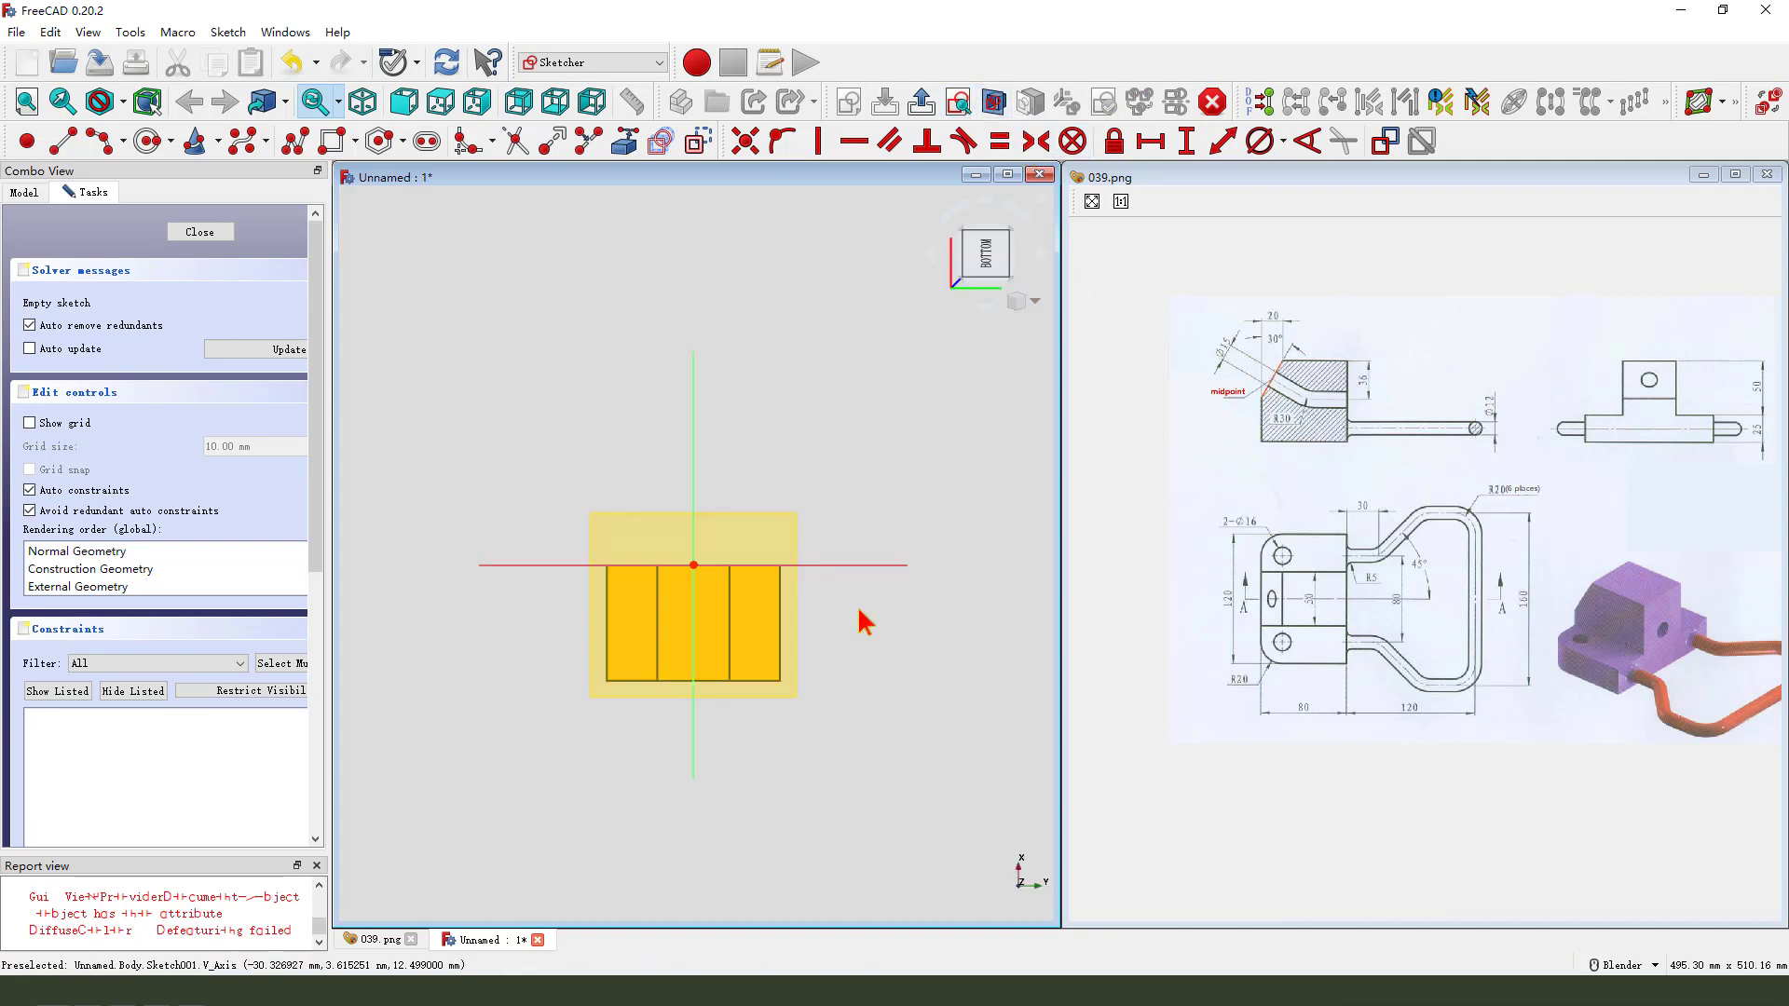
scroll(699, 471, "up", 2)
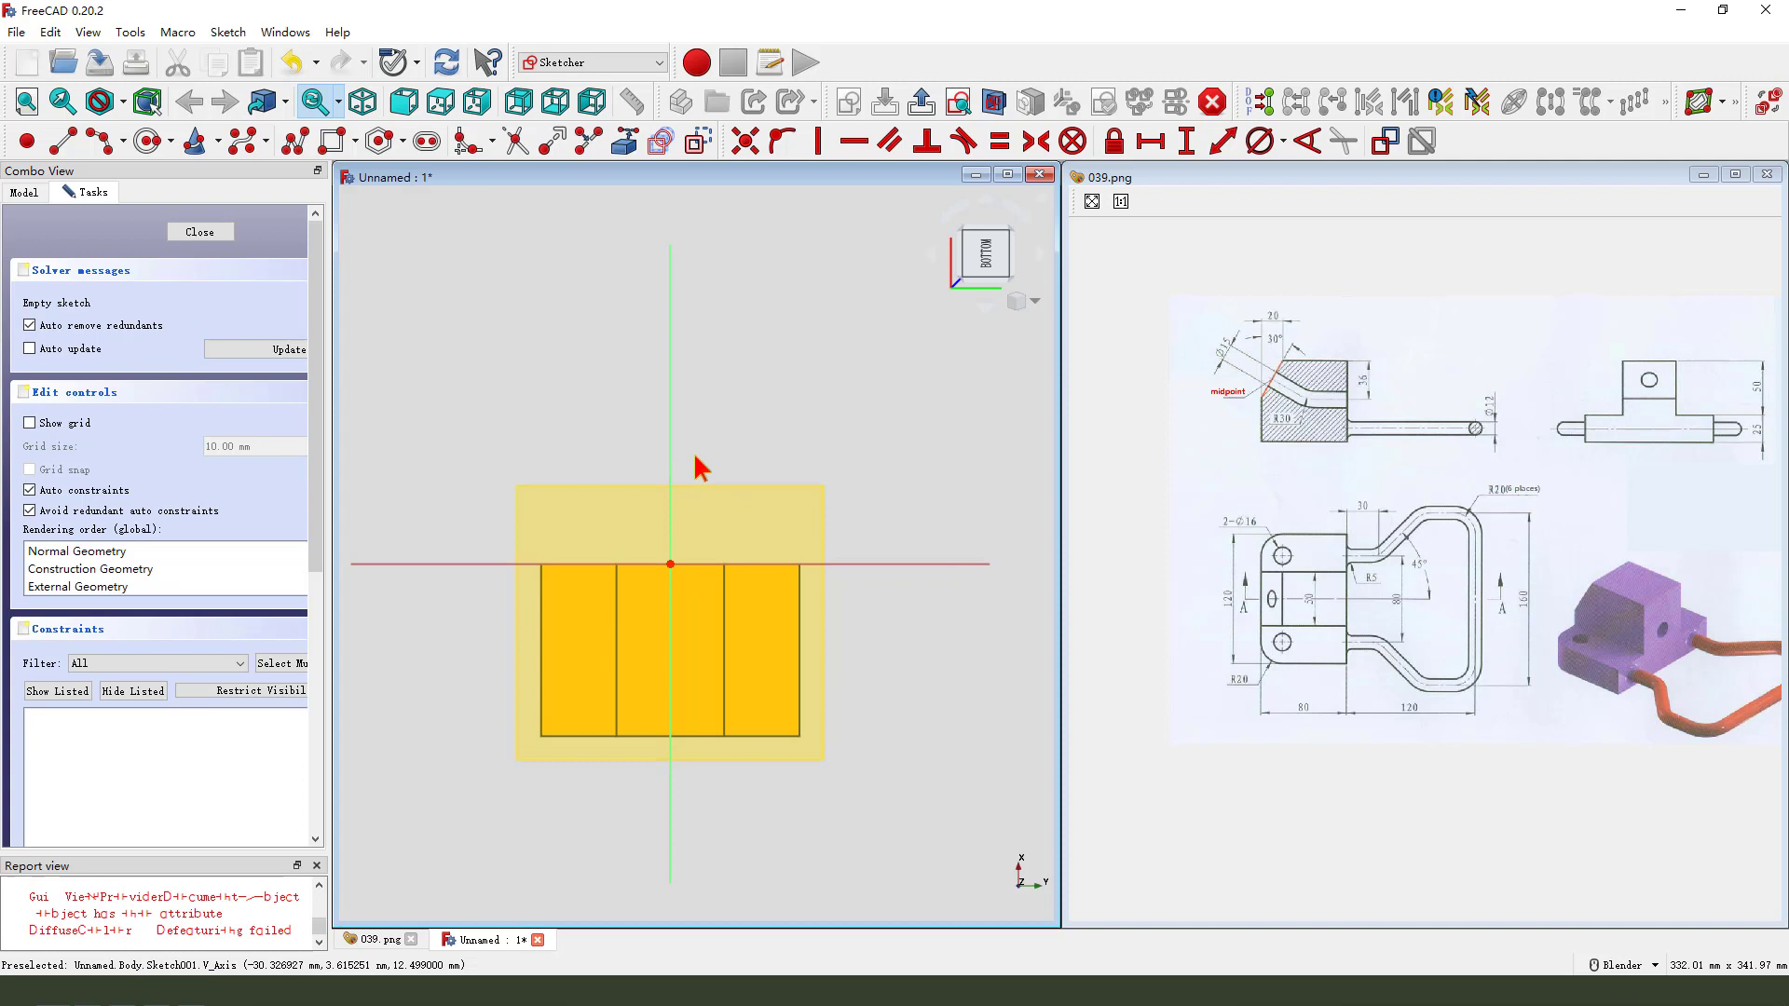
Step: Draw the bent rod path as an open polyline and make its upper-right edge vertical
left_click(296, 141)
left_click(553, 588)
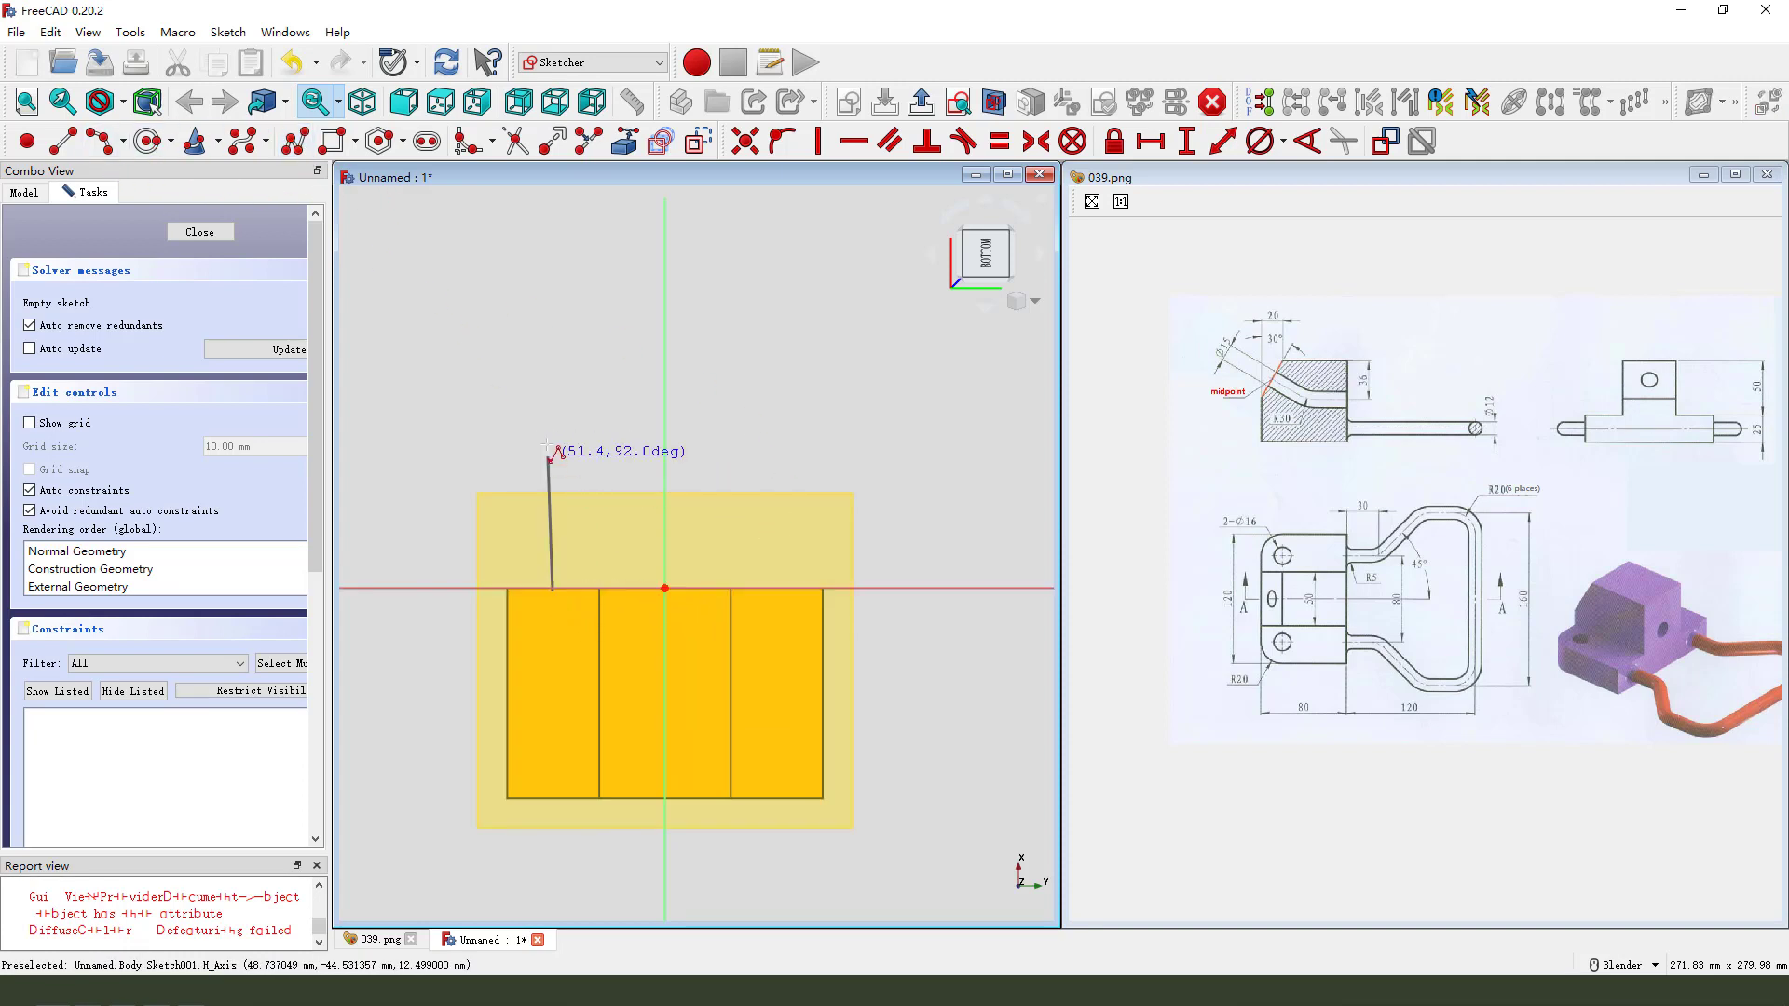
left_click(552, 448)
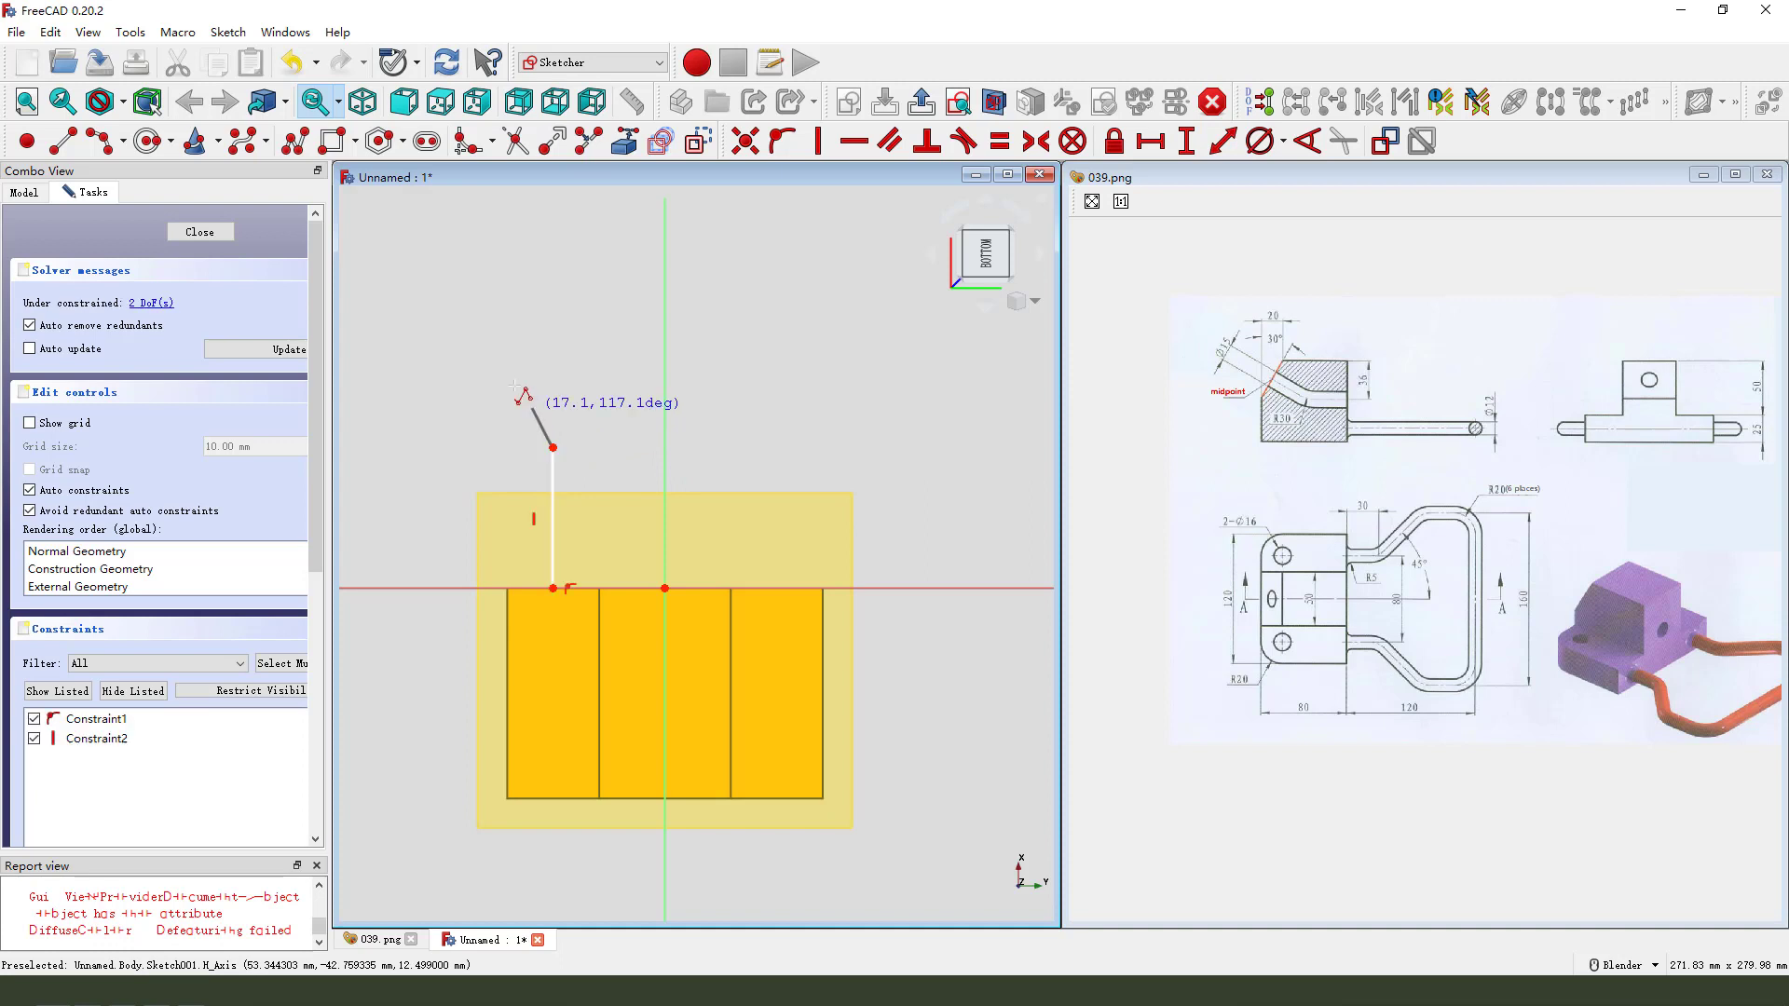
left_click(467, 352)
left_click(468, 275)
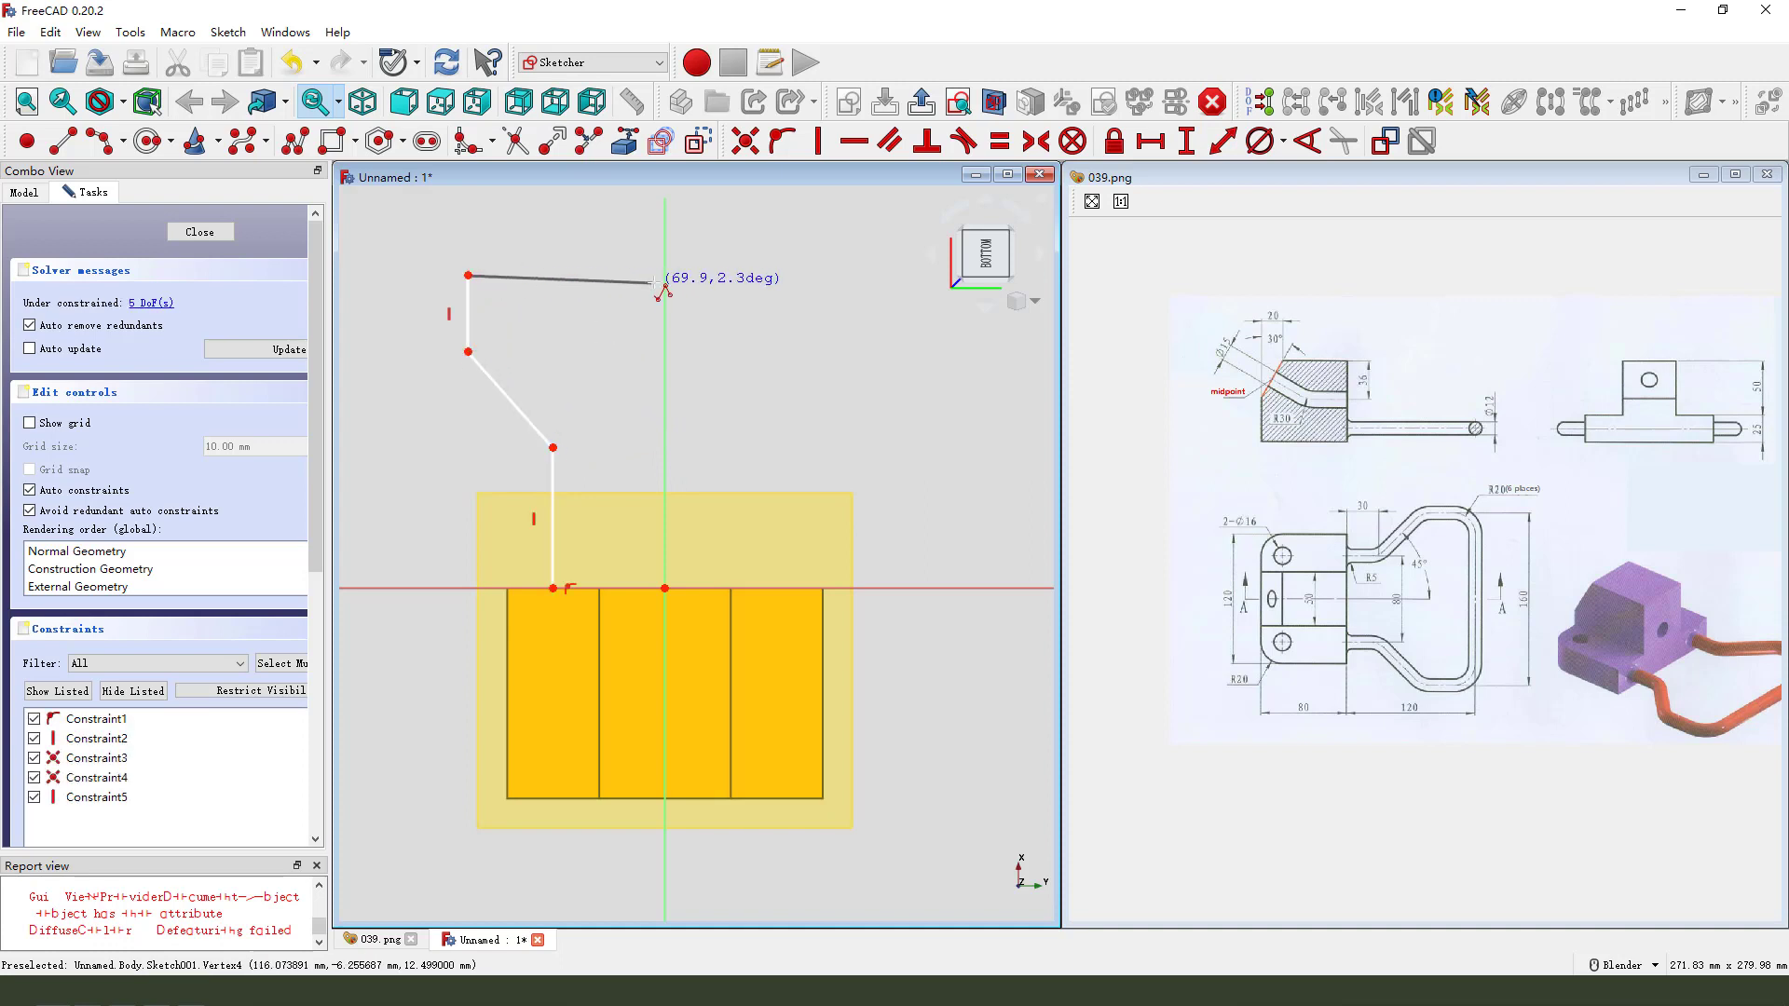
left_click(882, 275)
left_click(876, 344)
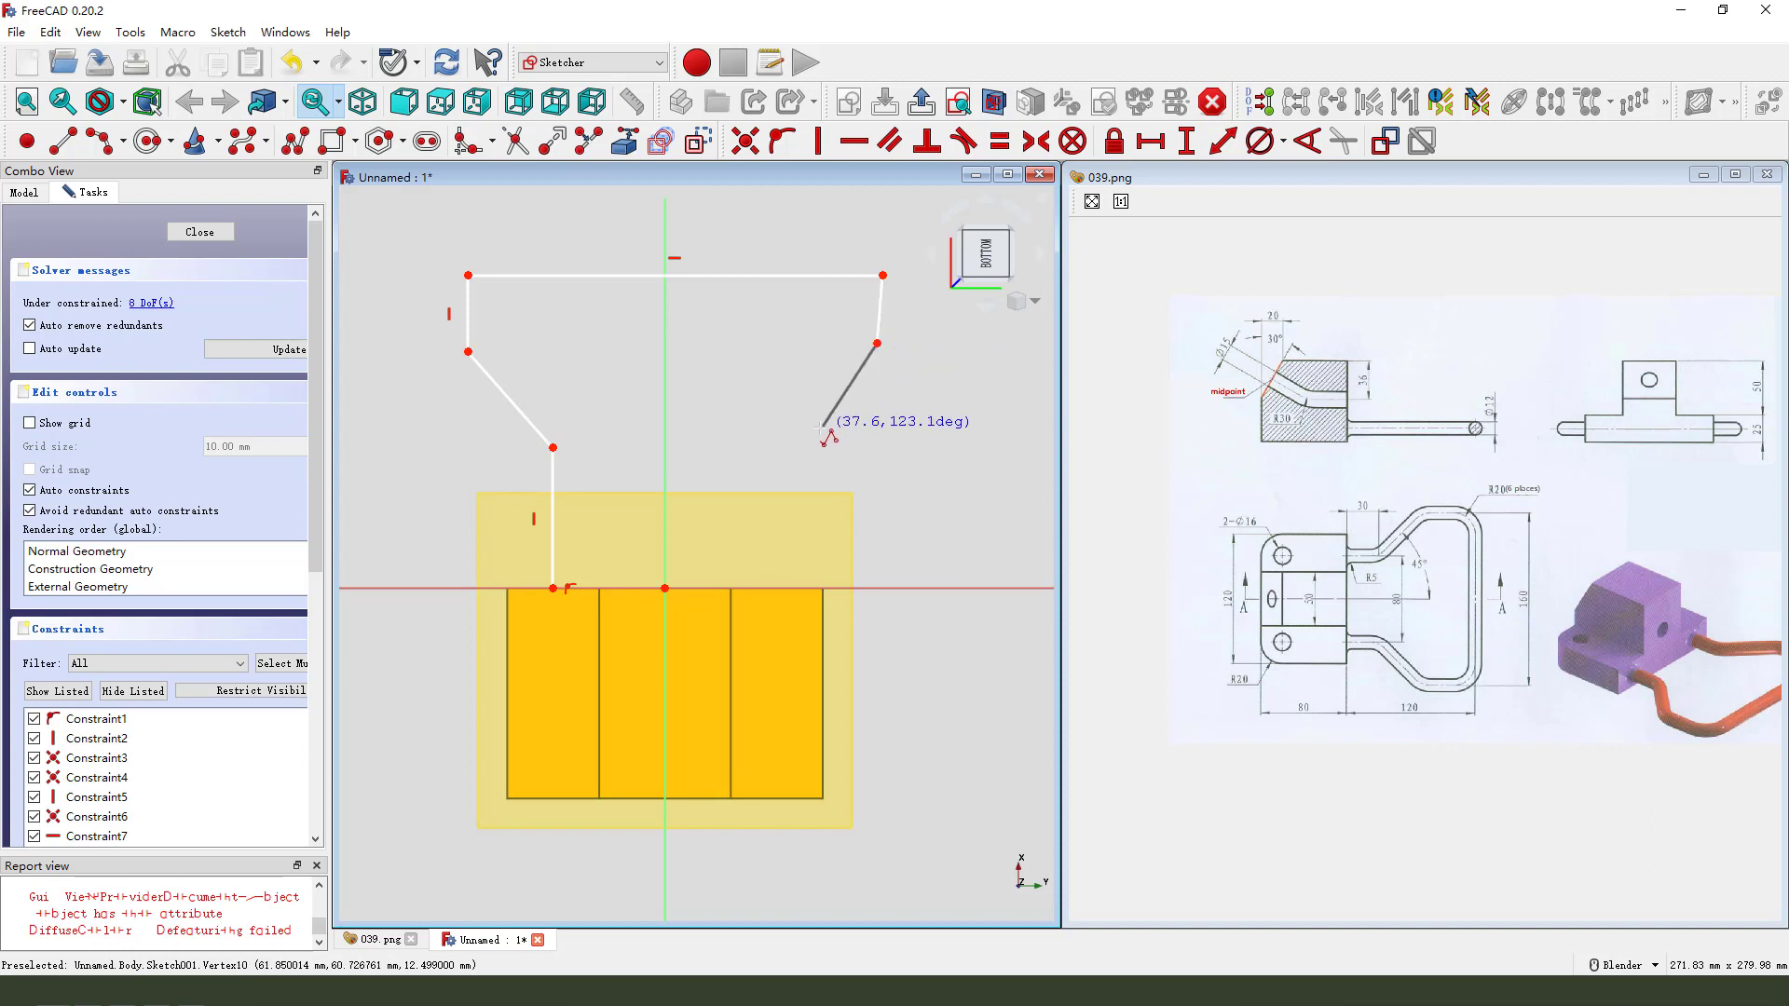
left_click(801, 431)
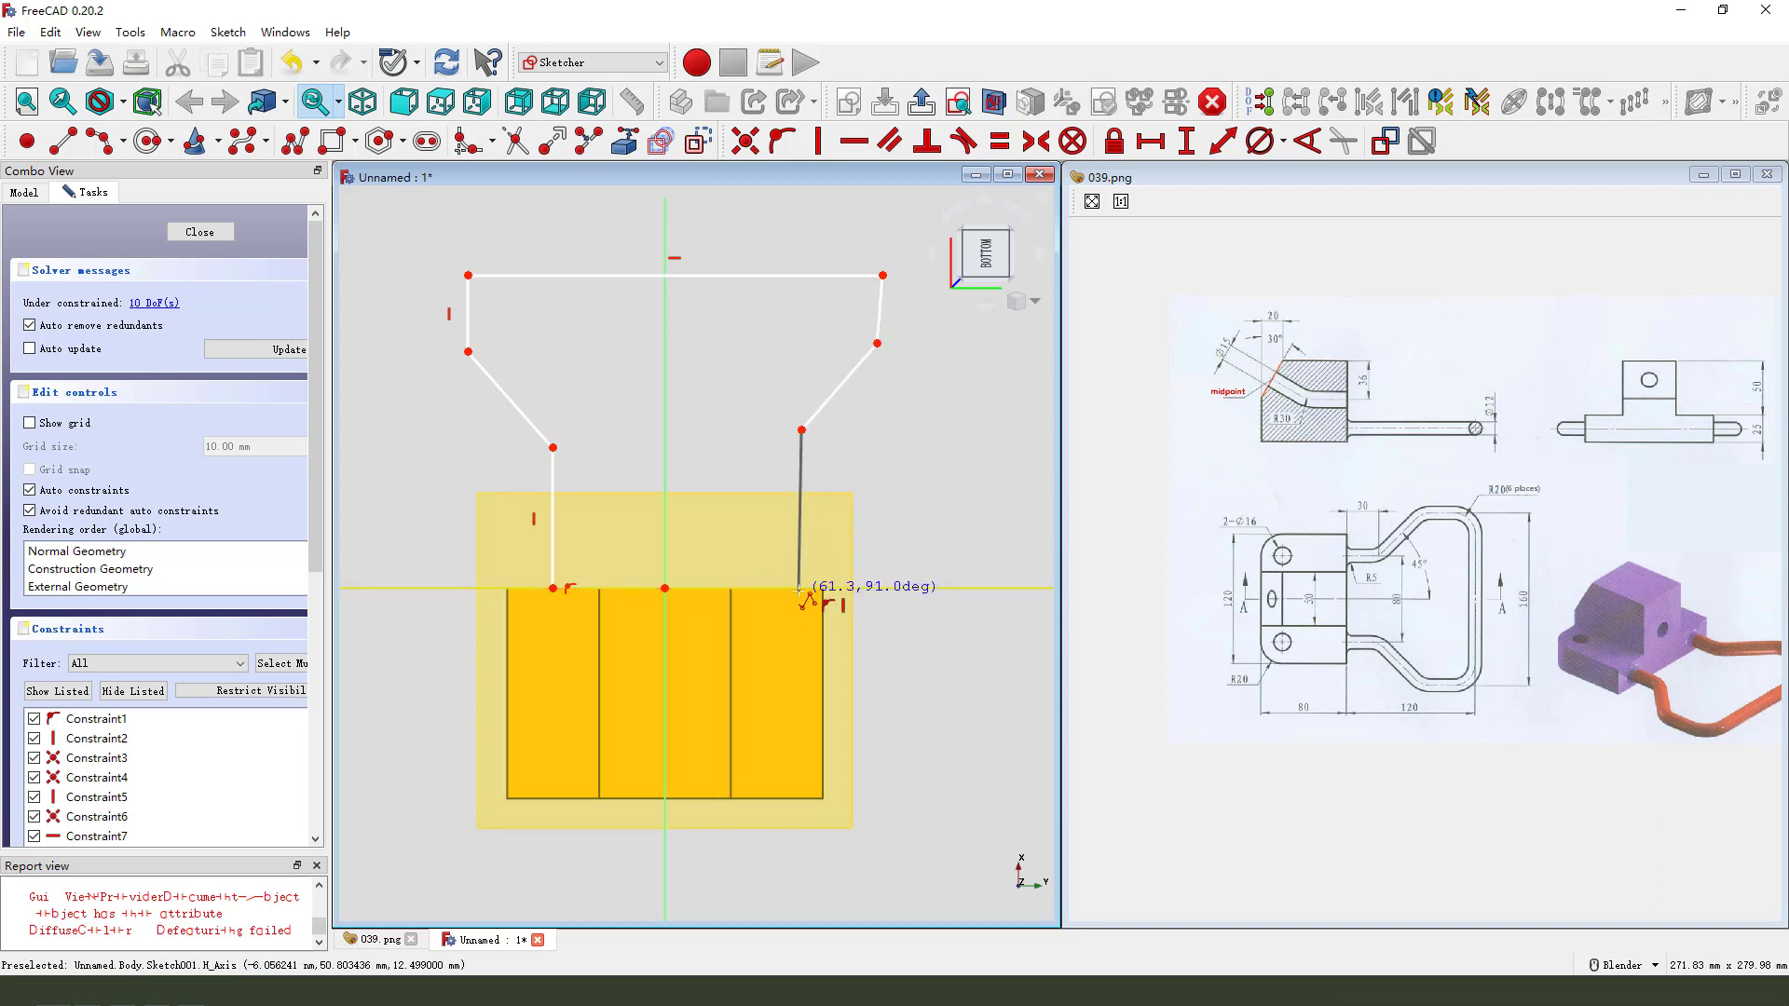
left_click(798, 588)
right_click(895, 456)
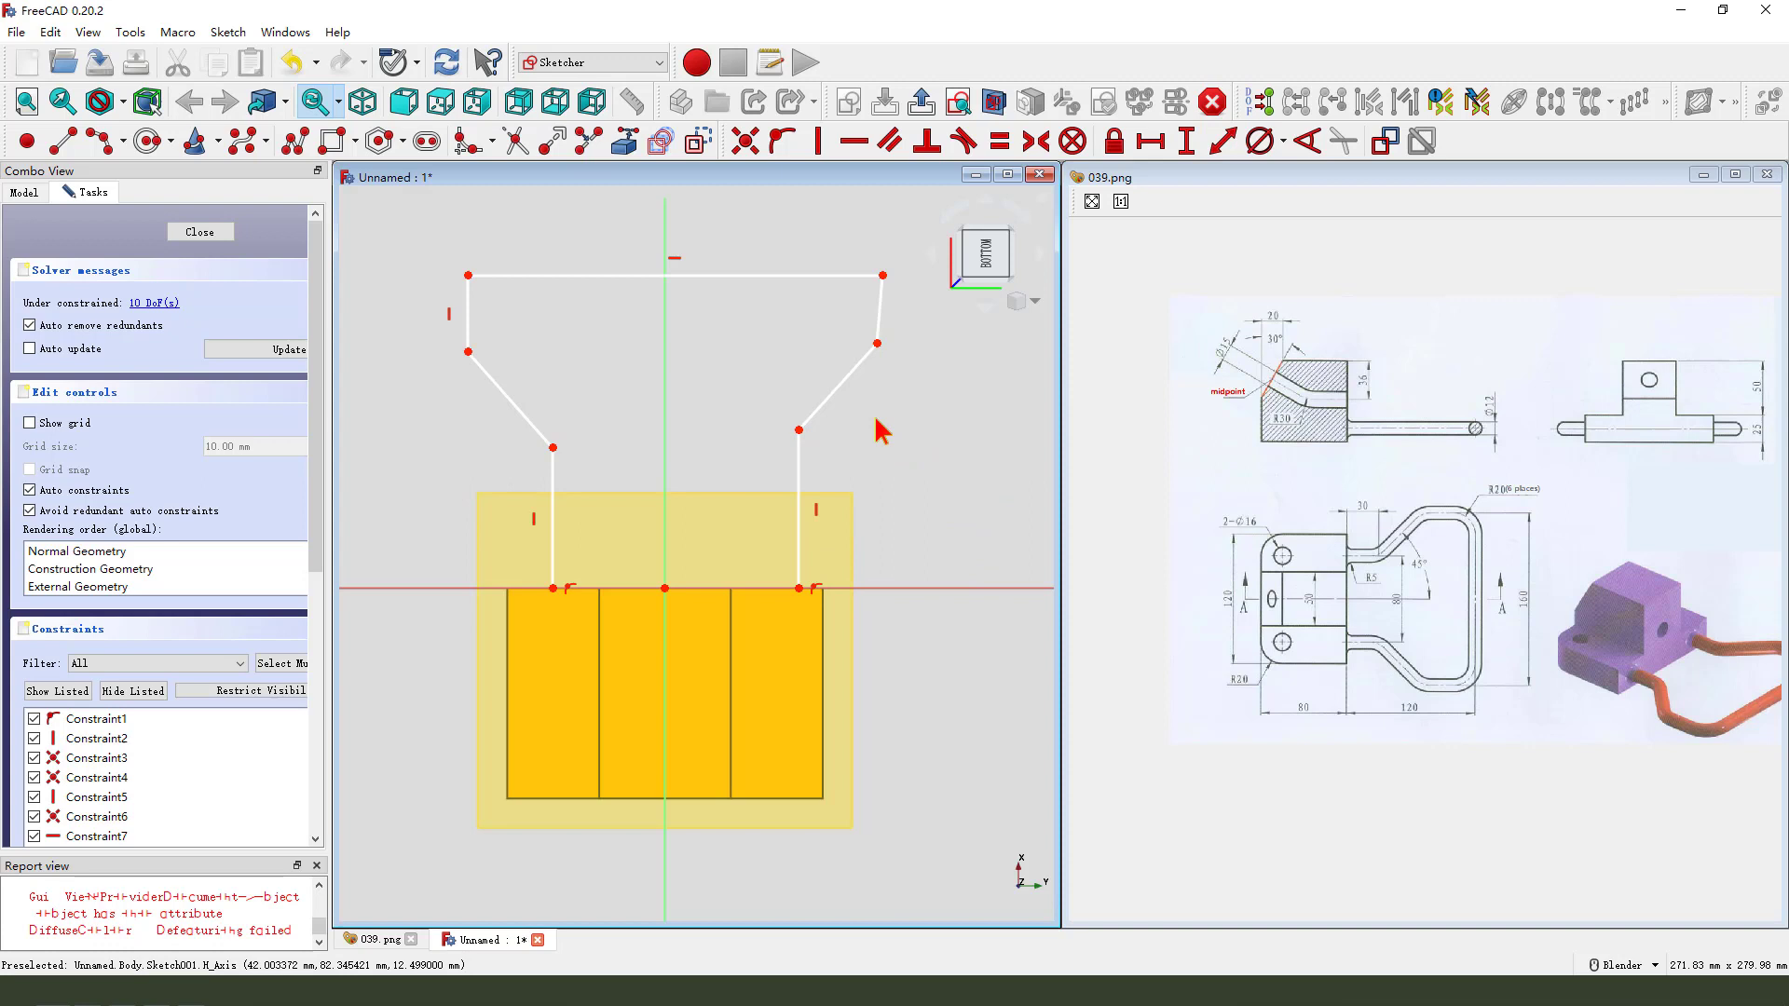
left_click(817, 141)
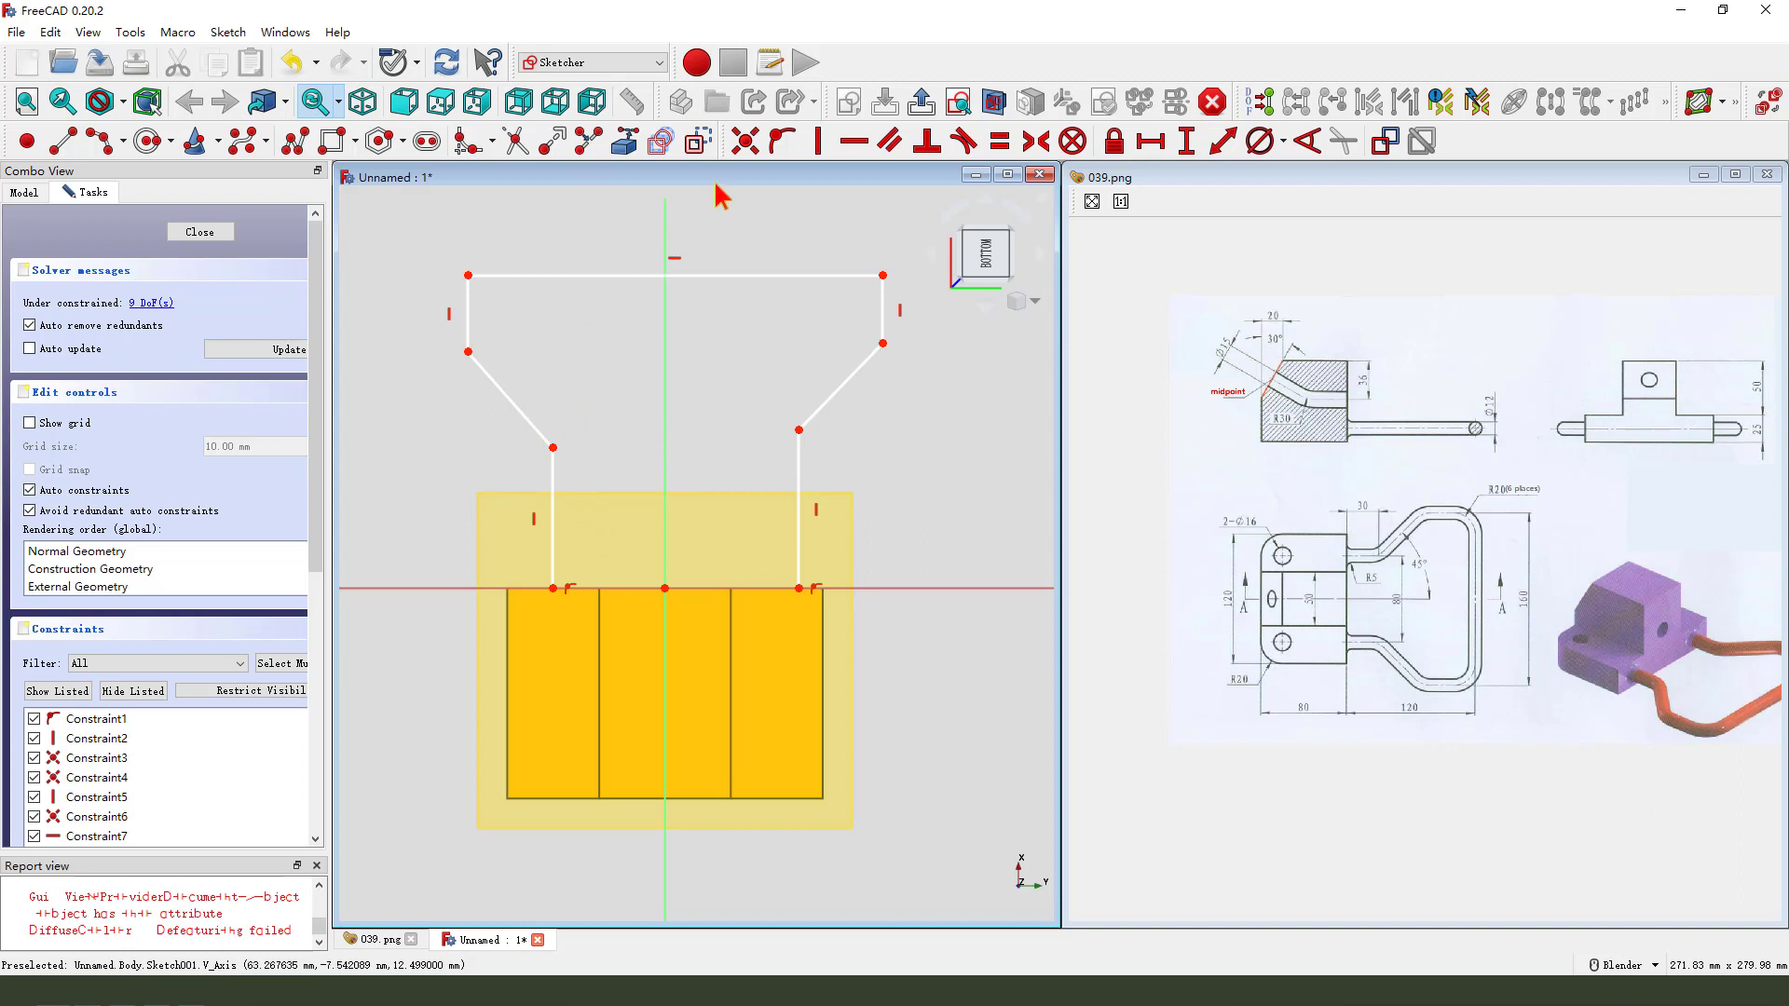
Step: Fillet the left-side bends: the top-left corner, left edge to slant, and slant to leg
left_click(466, 140)
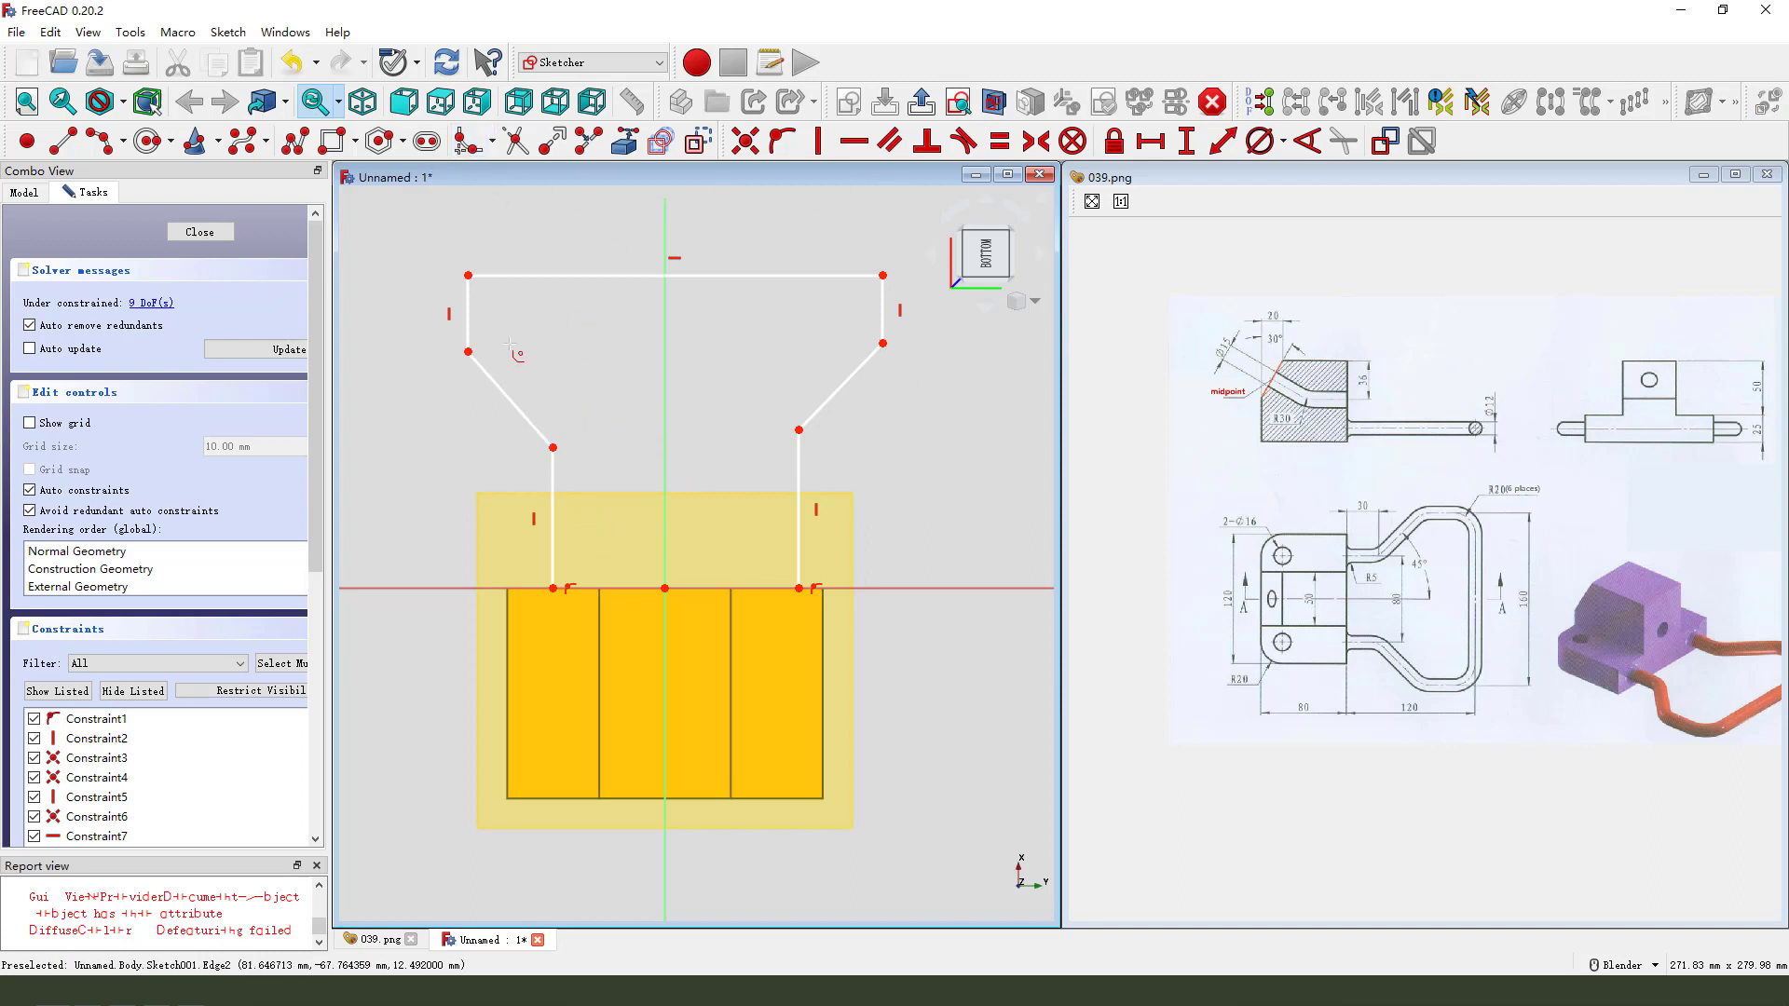
left_click(469, 296)
left_click(490, 277)
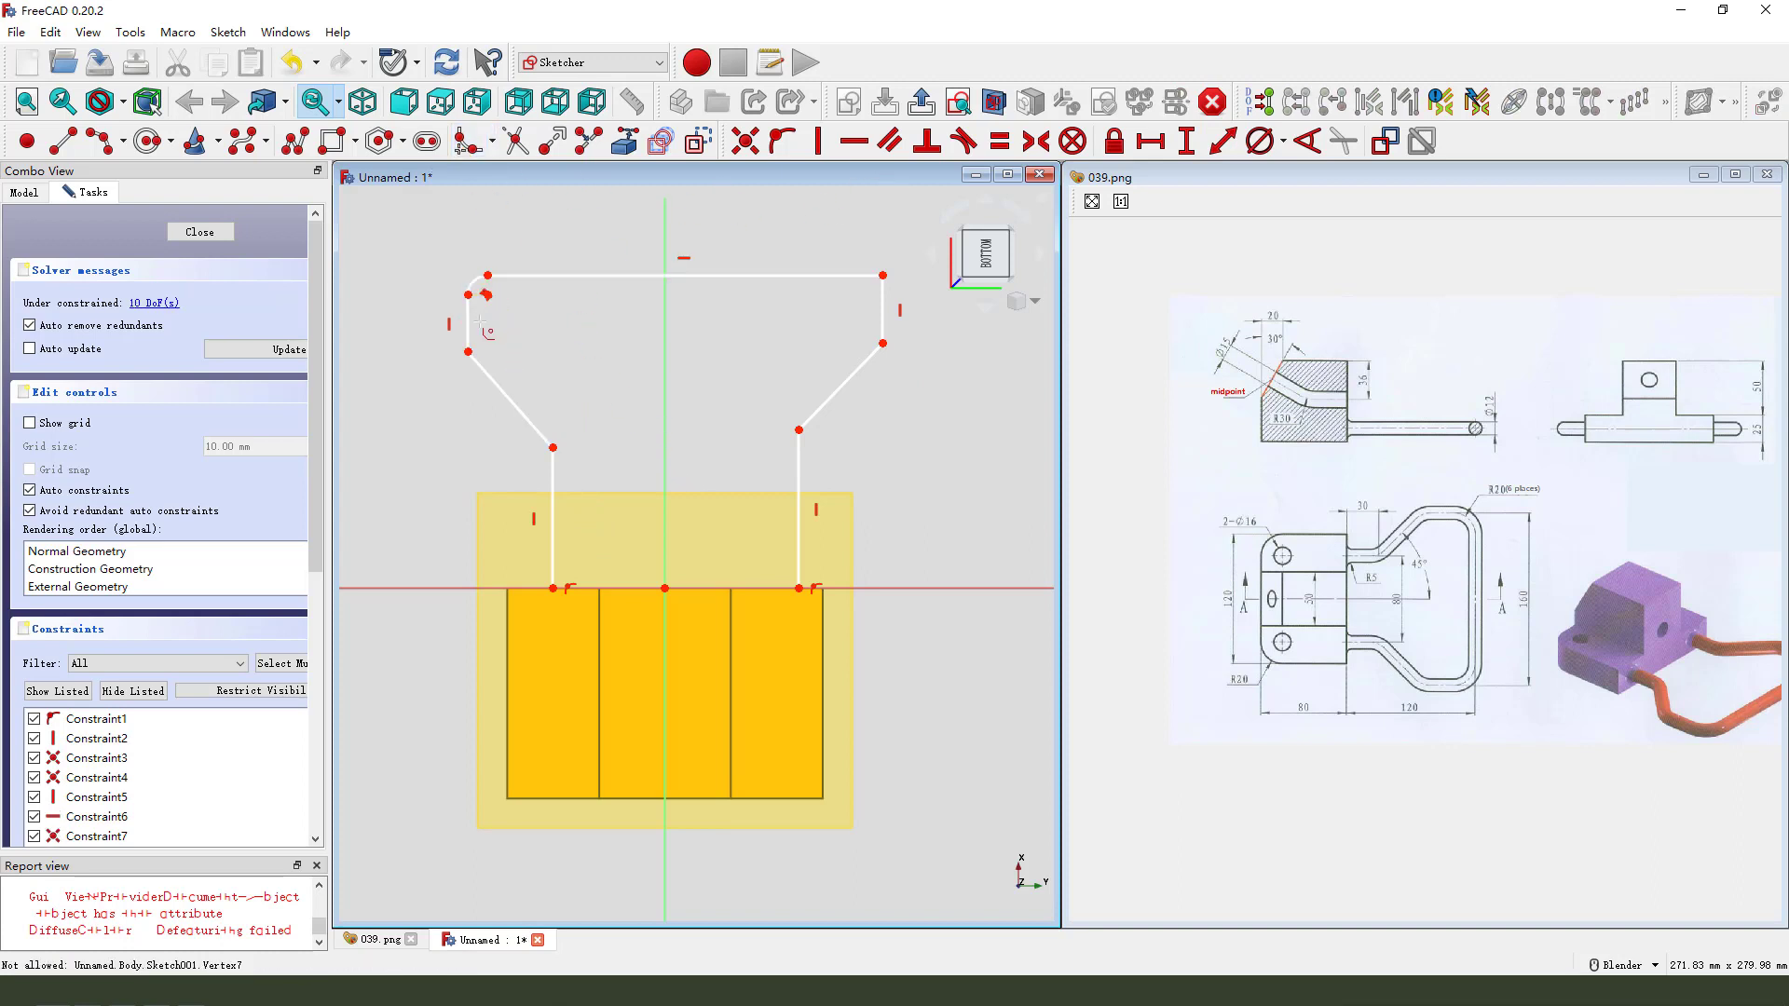
left_click(487, 380)
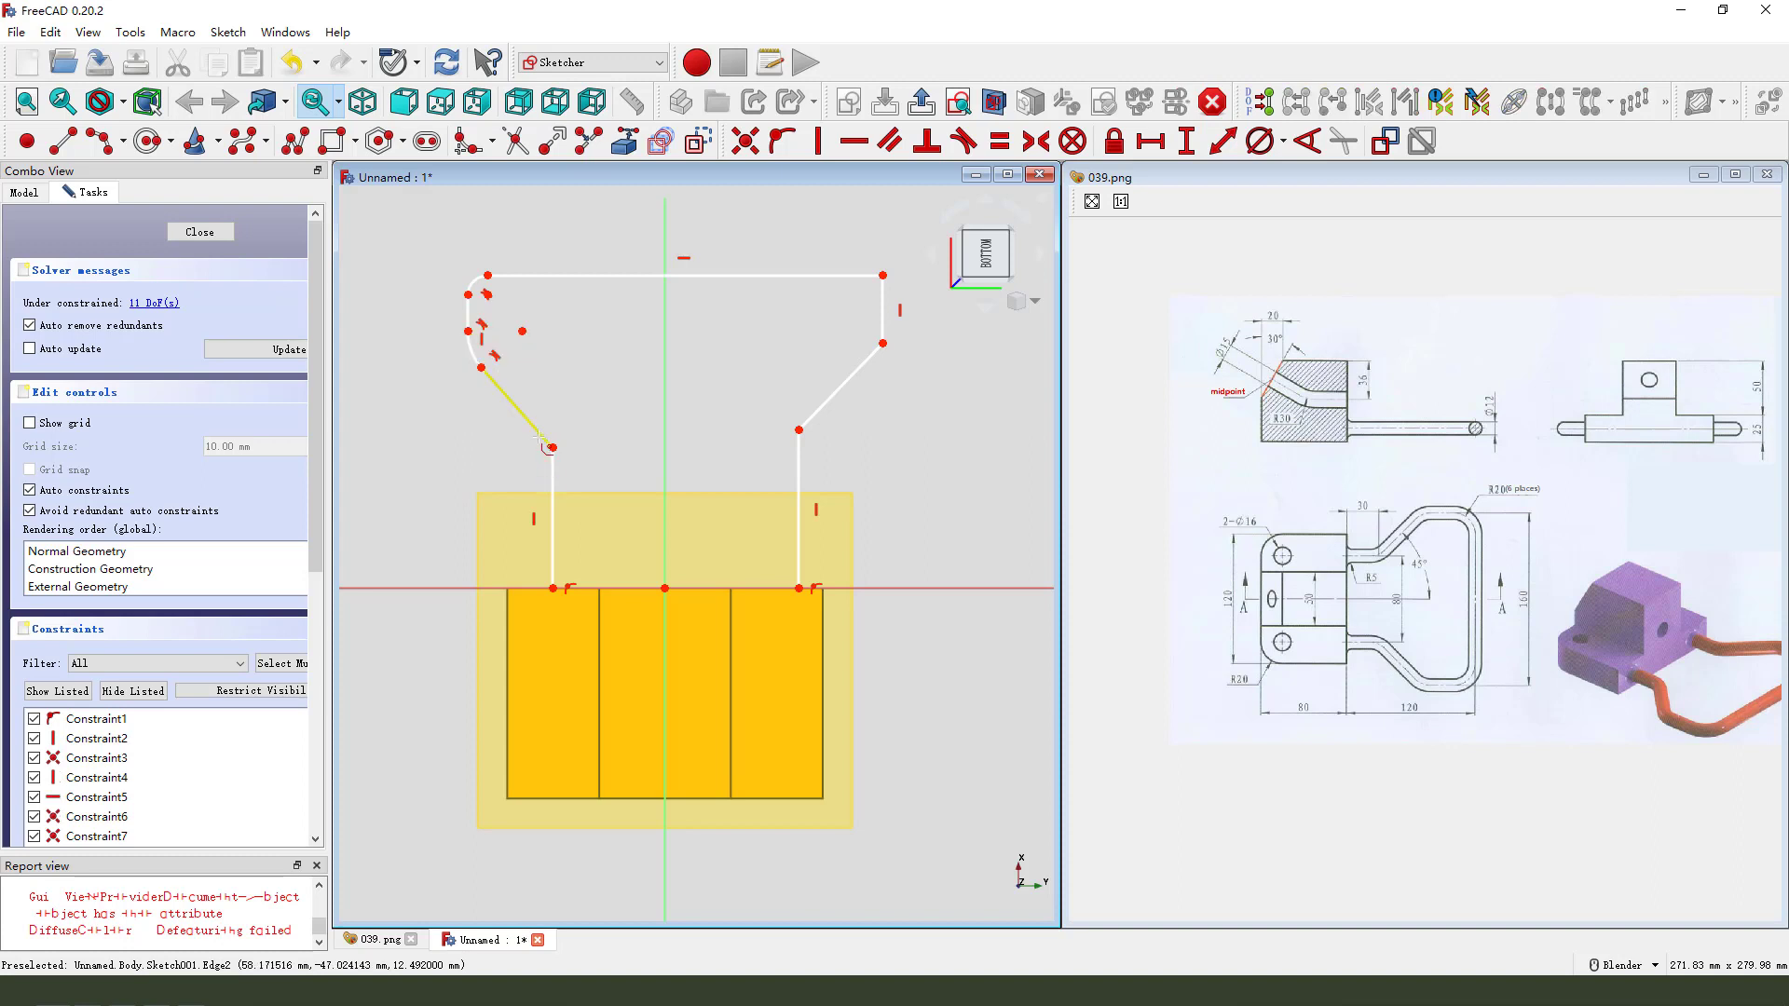
left_click(541, 438)
left_click(553, 489)
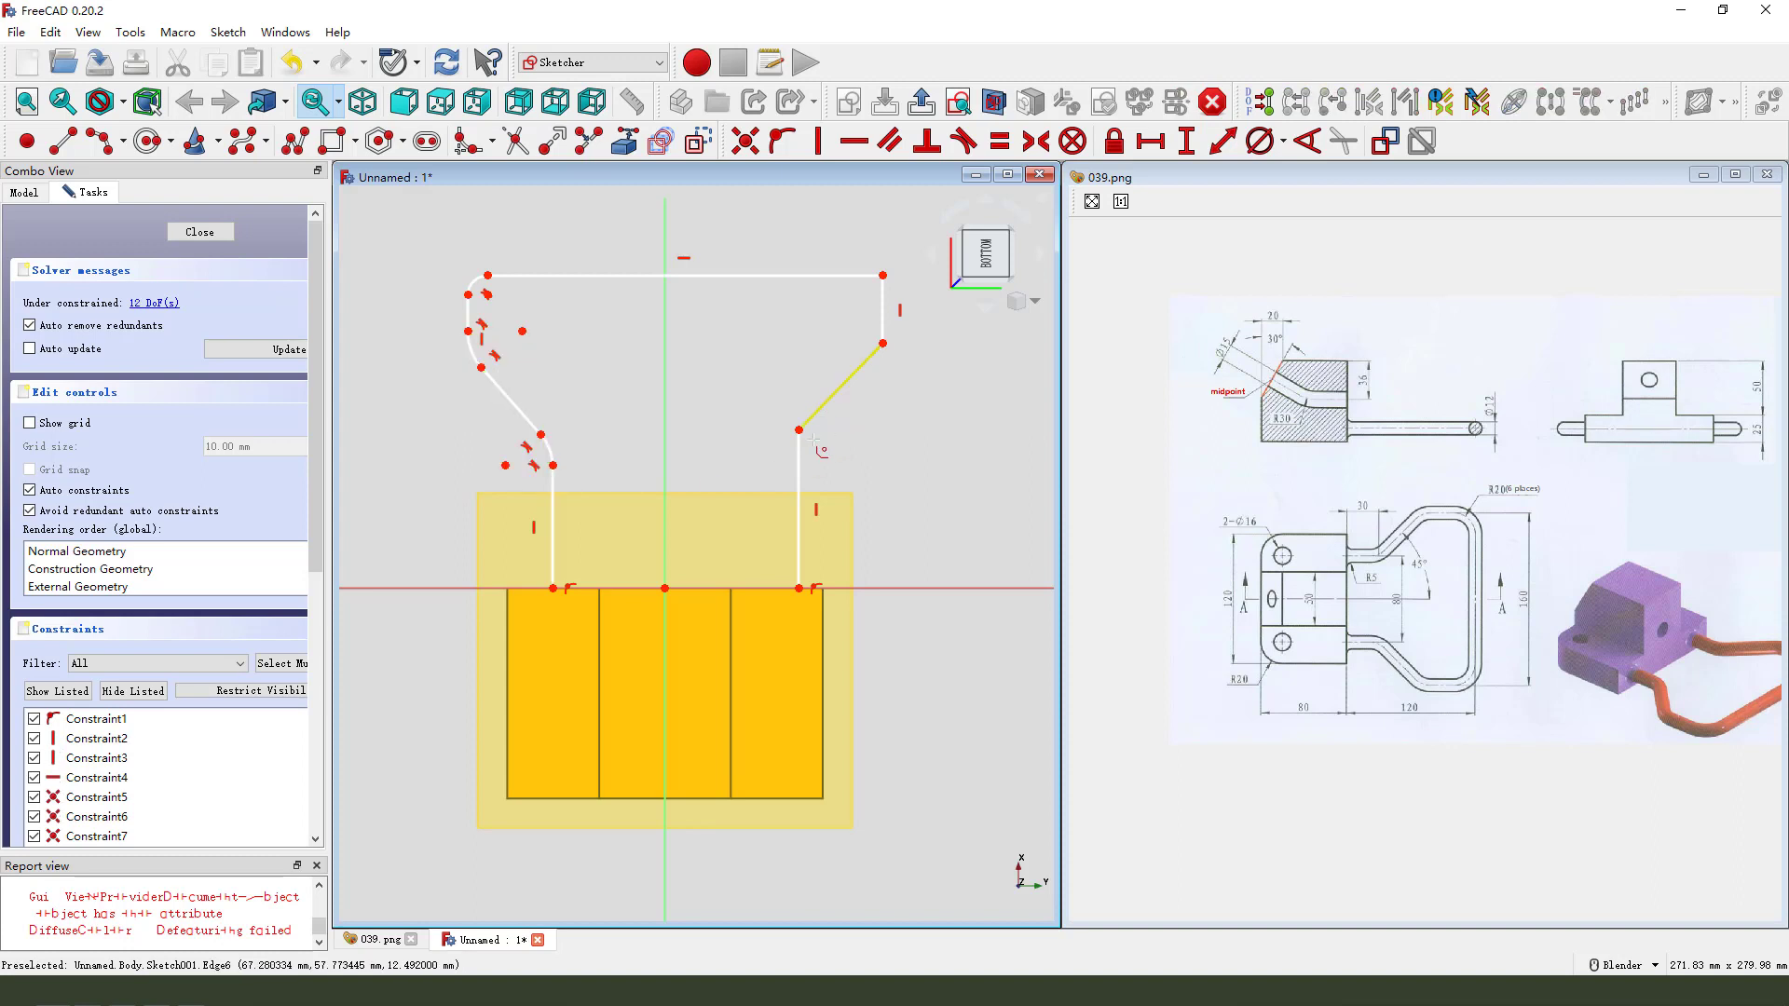
Step: Fillet the right-side bends: leg to slant, slant to edge, and the top-right corner
left_click(800, 466)
left_click(866, 366)
left_click(874, 351)
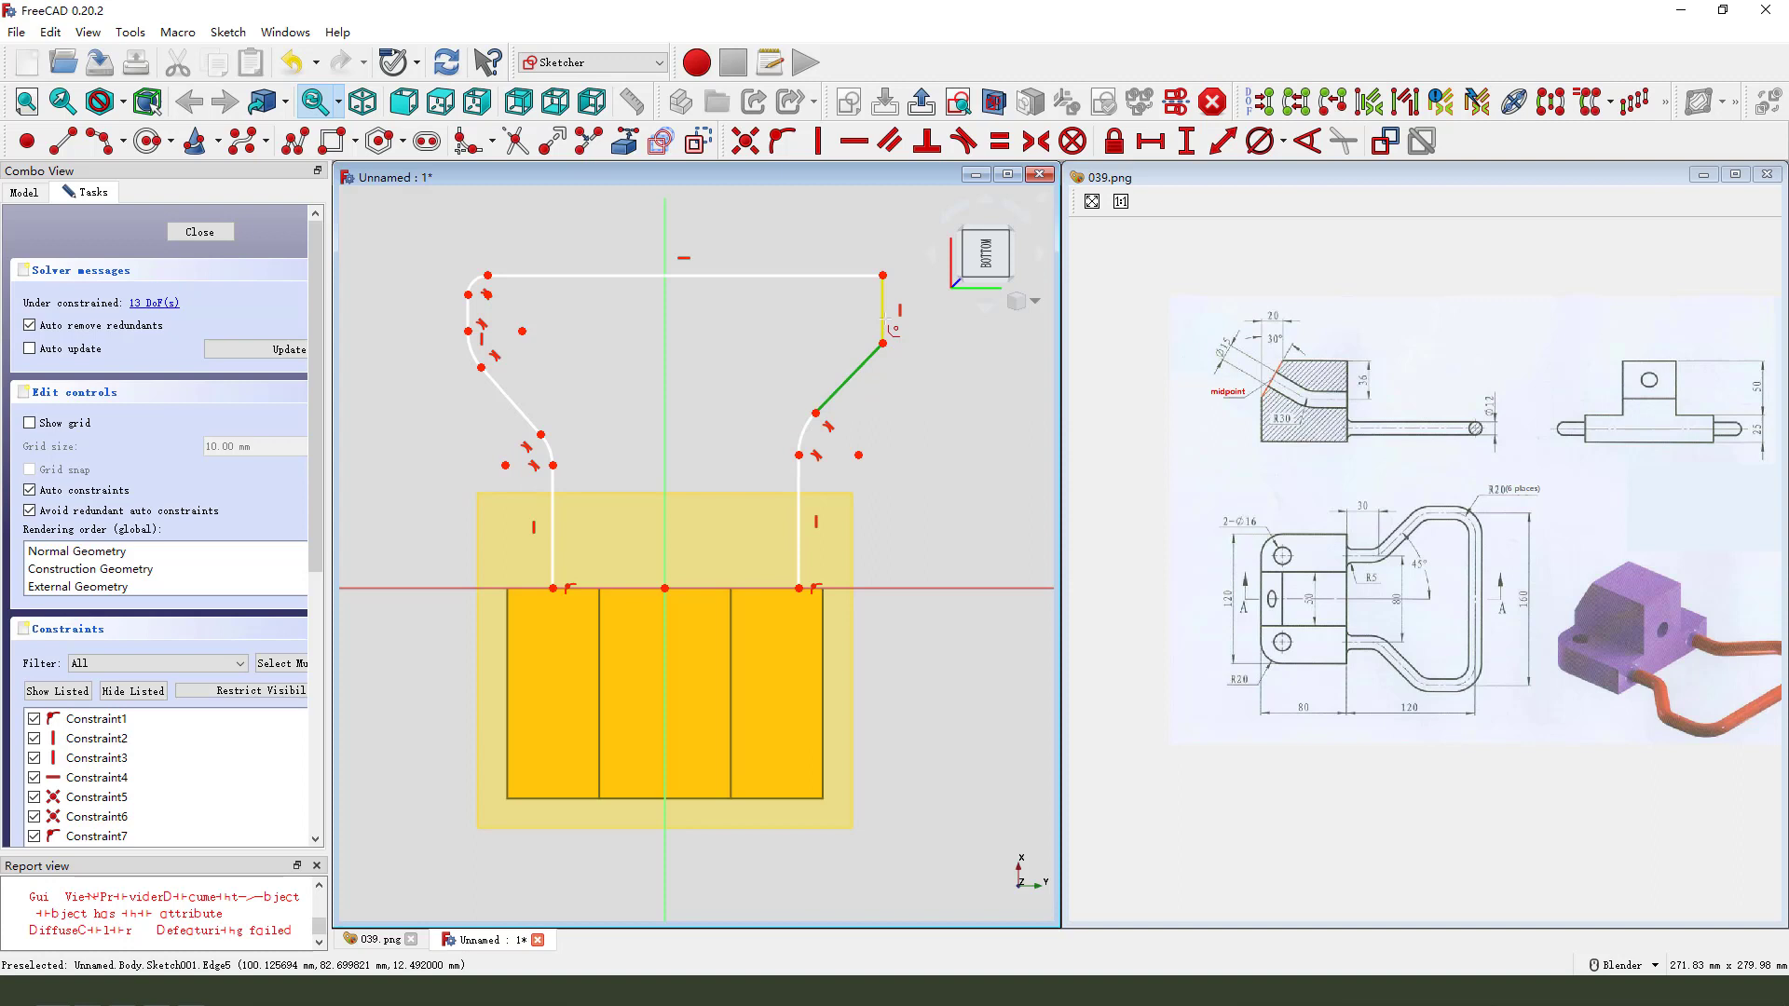
left_click(883, 323)
left_click(883, 301)
left_click(866, 277)
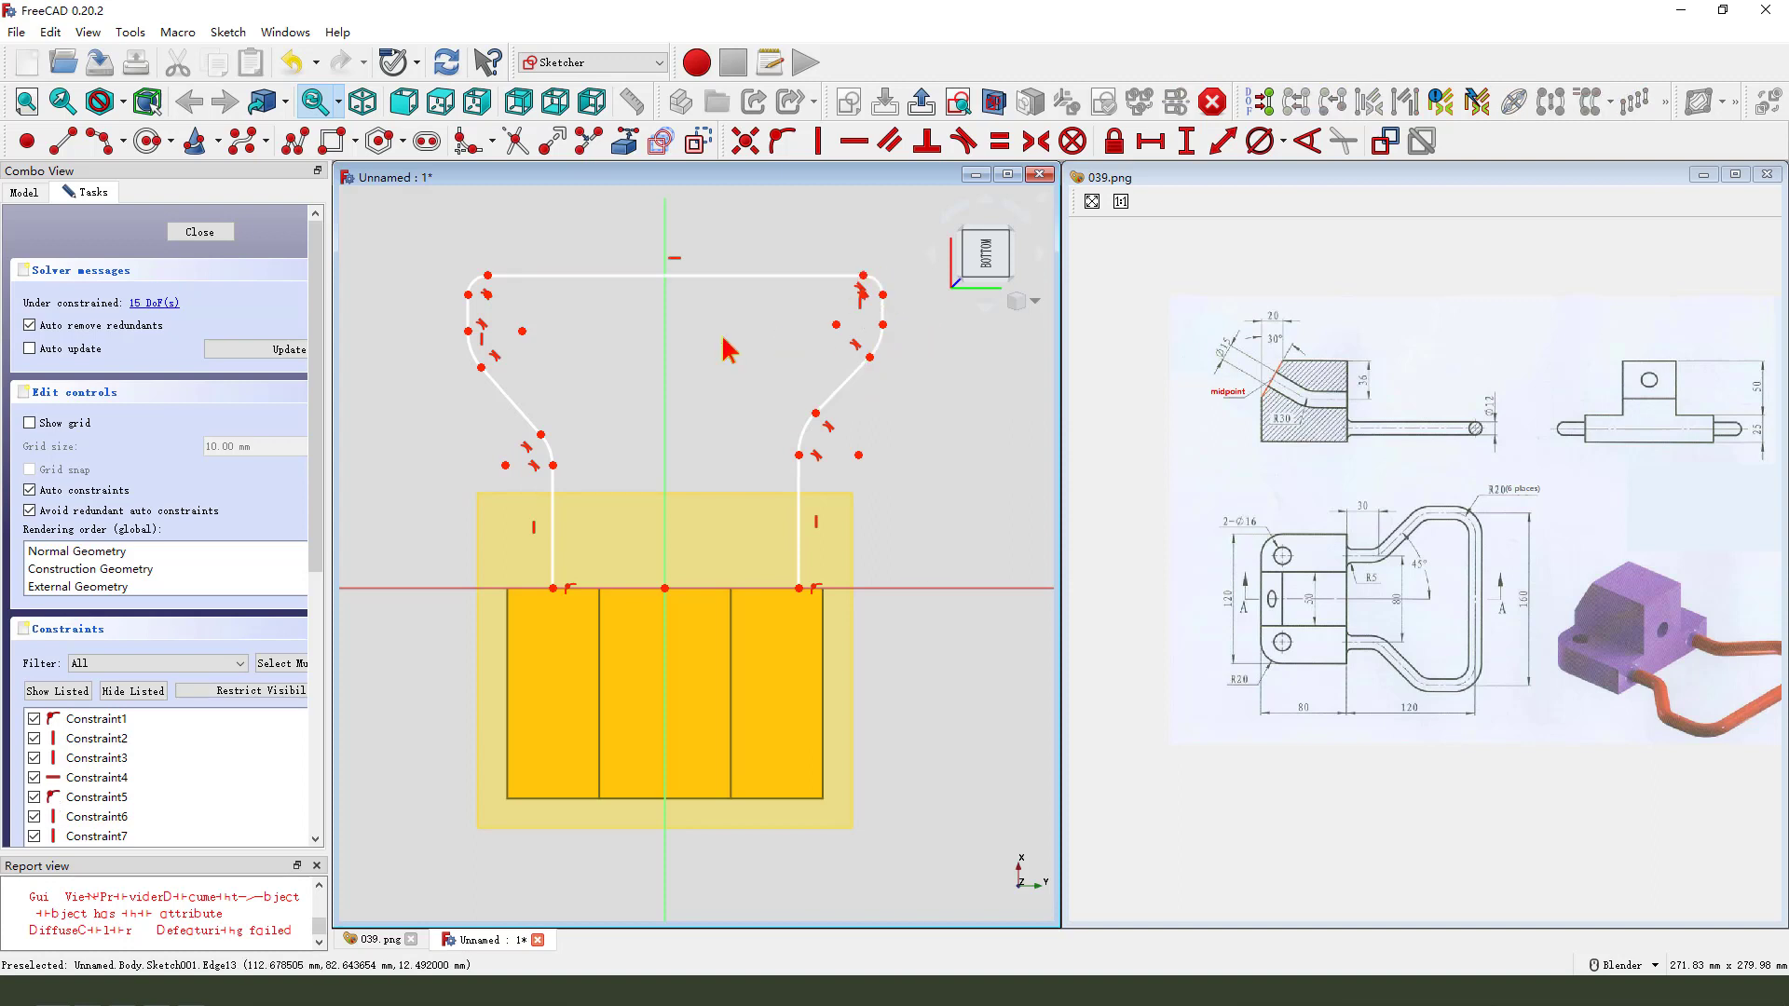
left_click(472, 281)
scroll(886, 296, "up", 1)
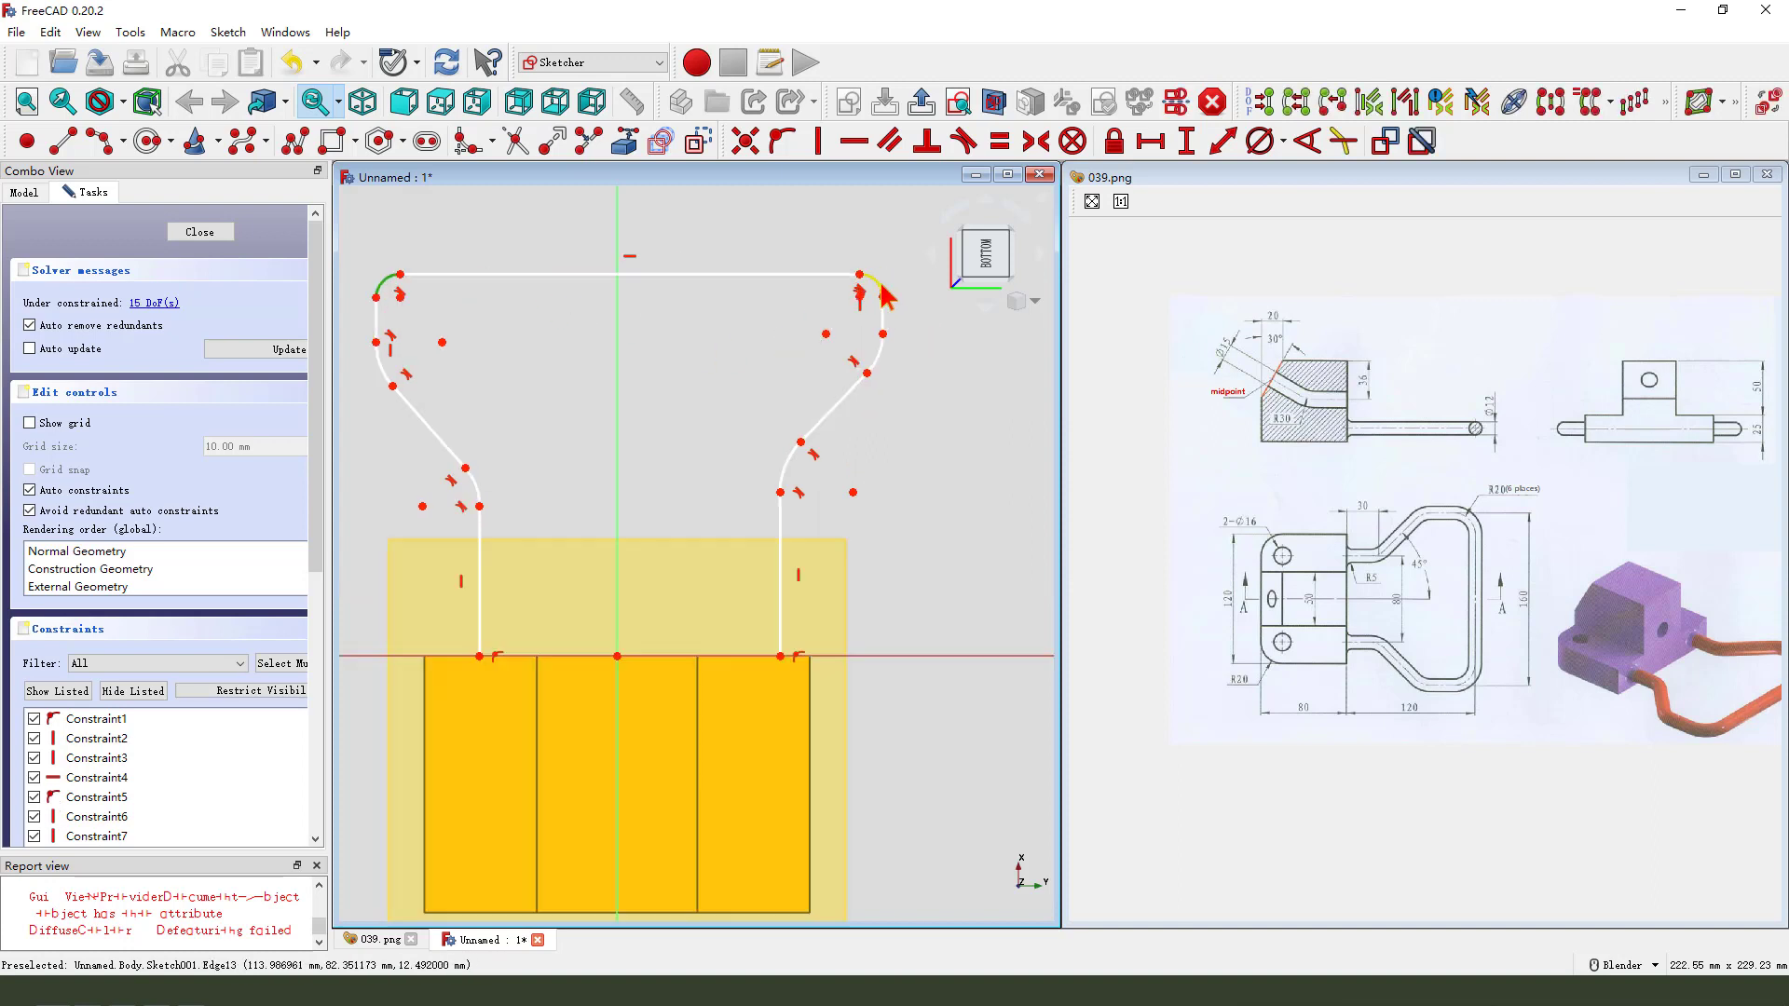
Step: Constrain the selected fillet arcs to be equal
scroll(885, 296, "up", 1)
scroll(936, 385, "down", 1)
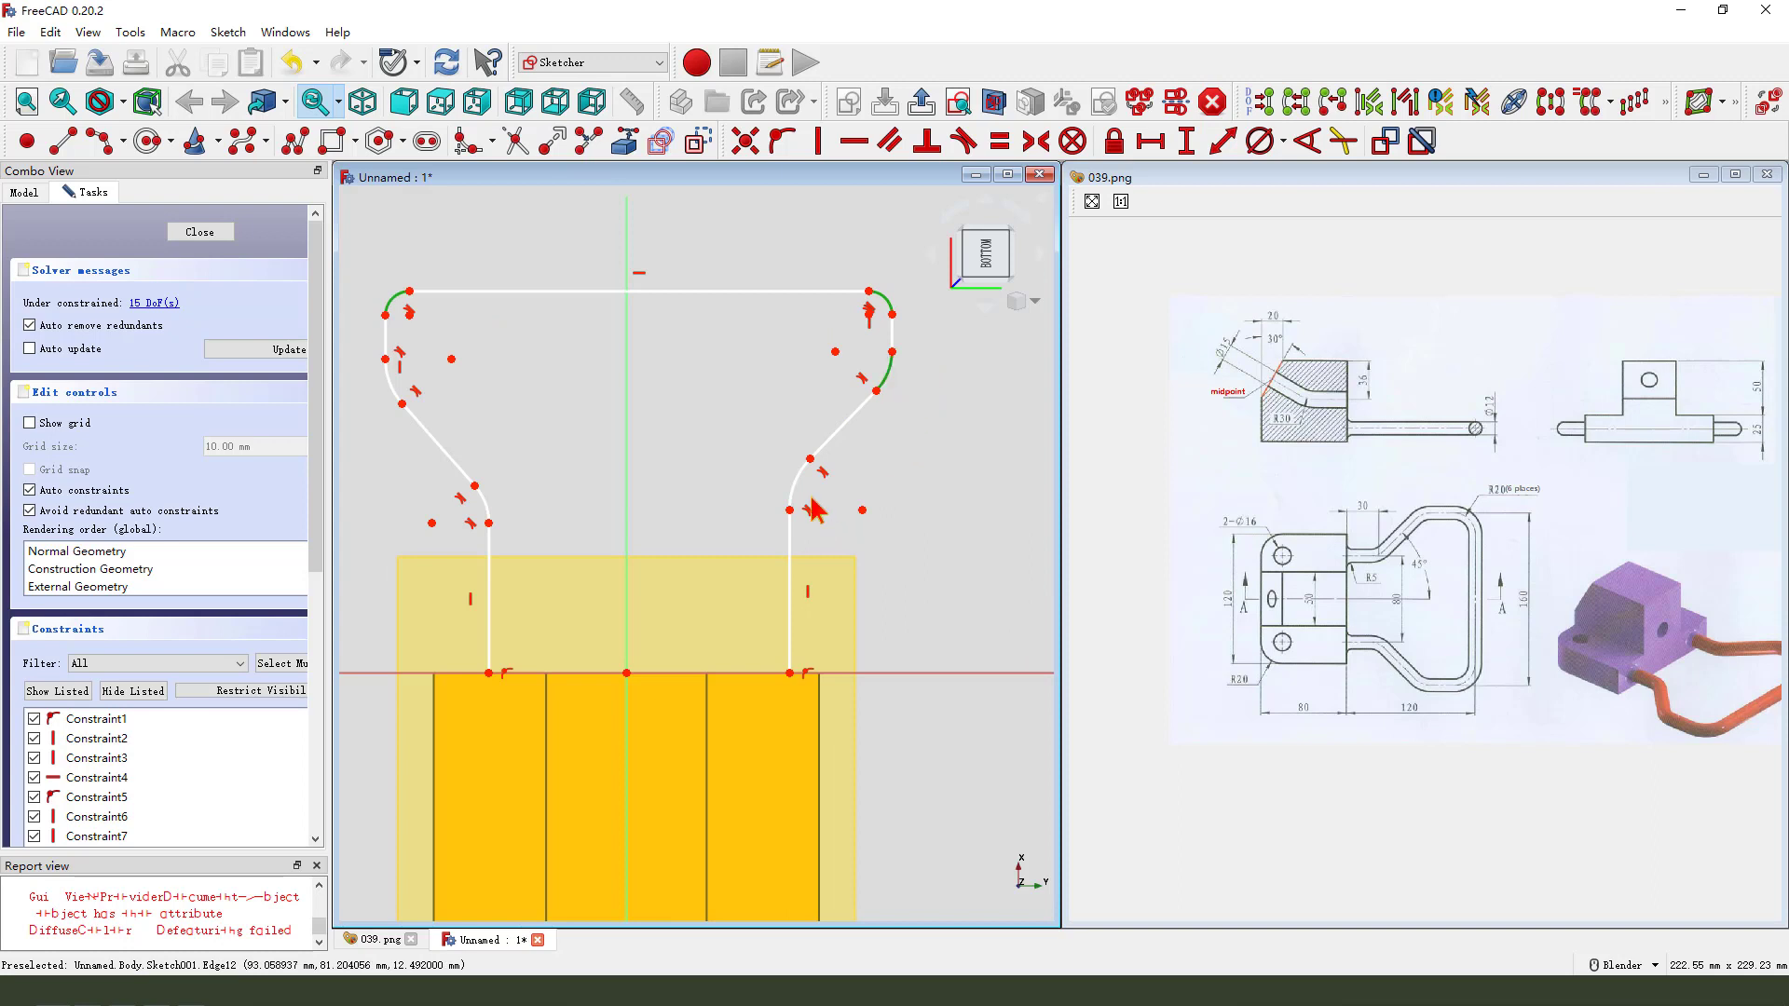
left_click(488, 510)
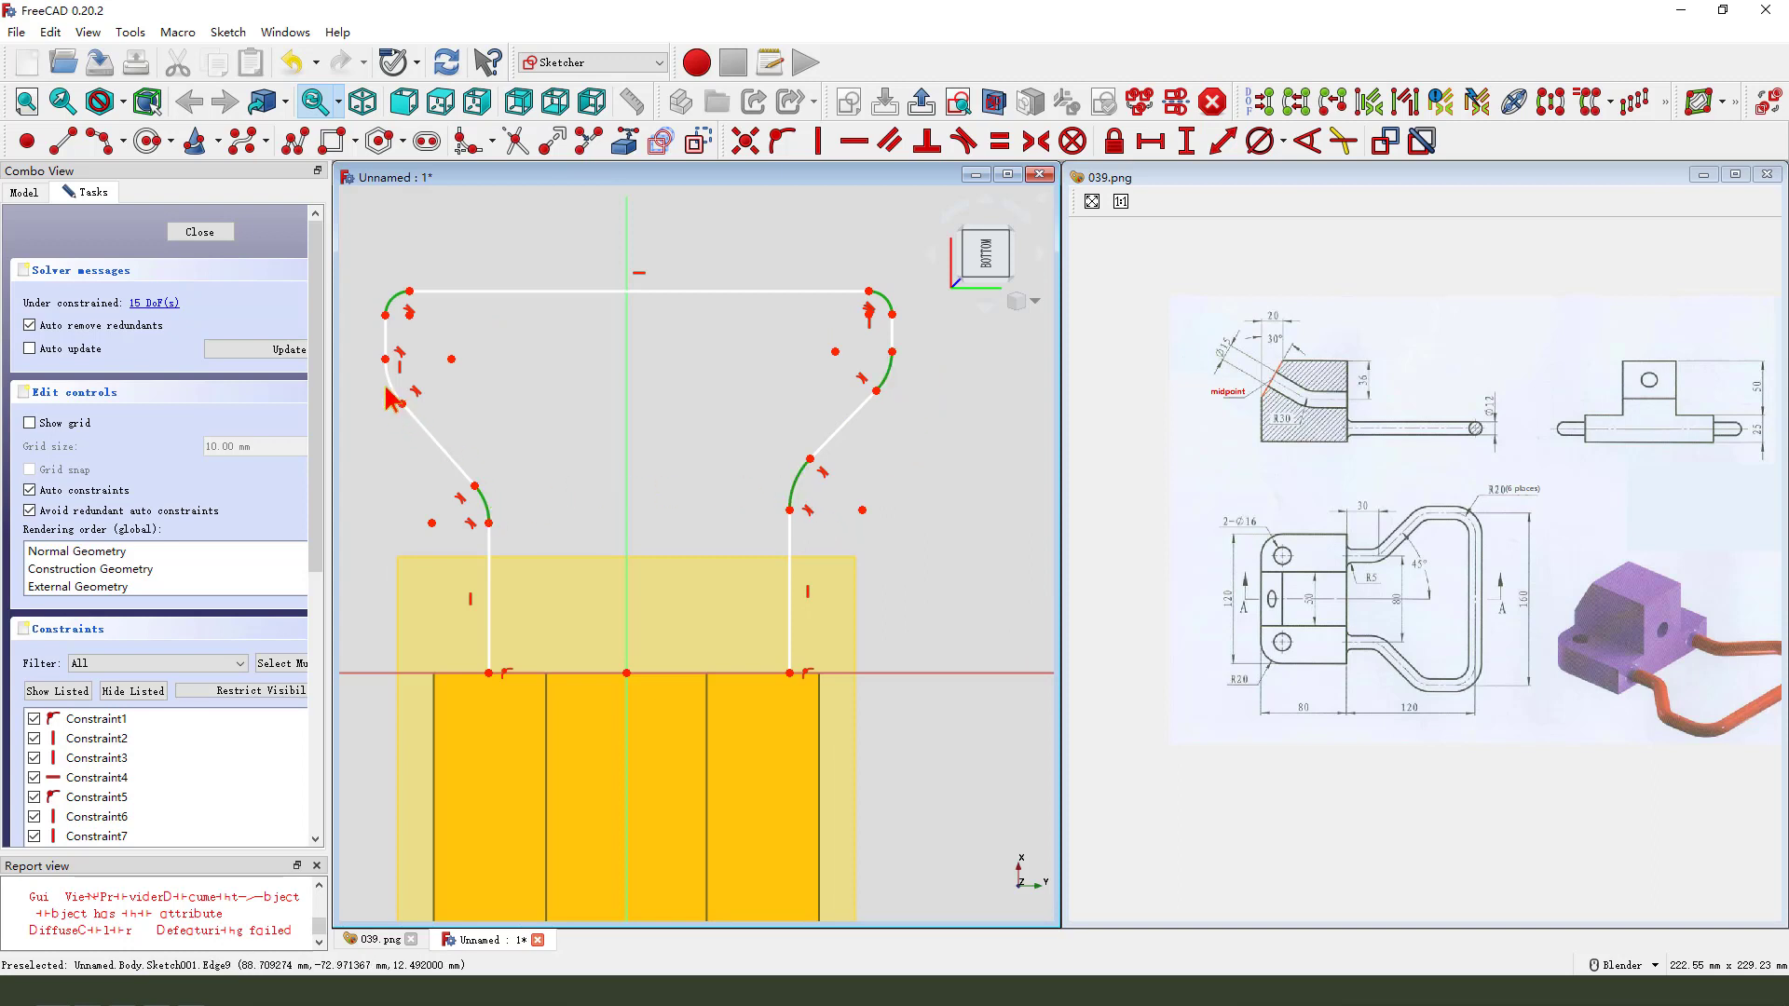
left_click(1000, 141)
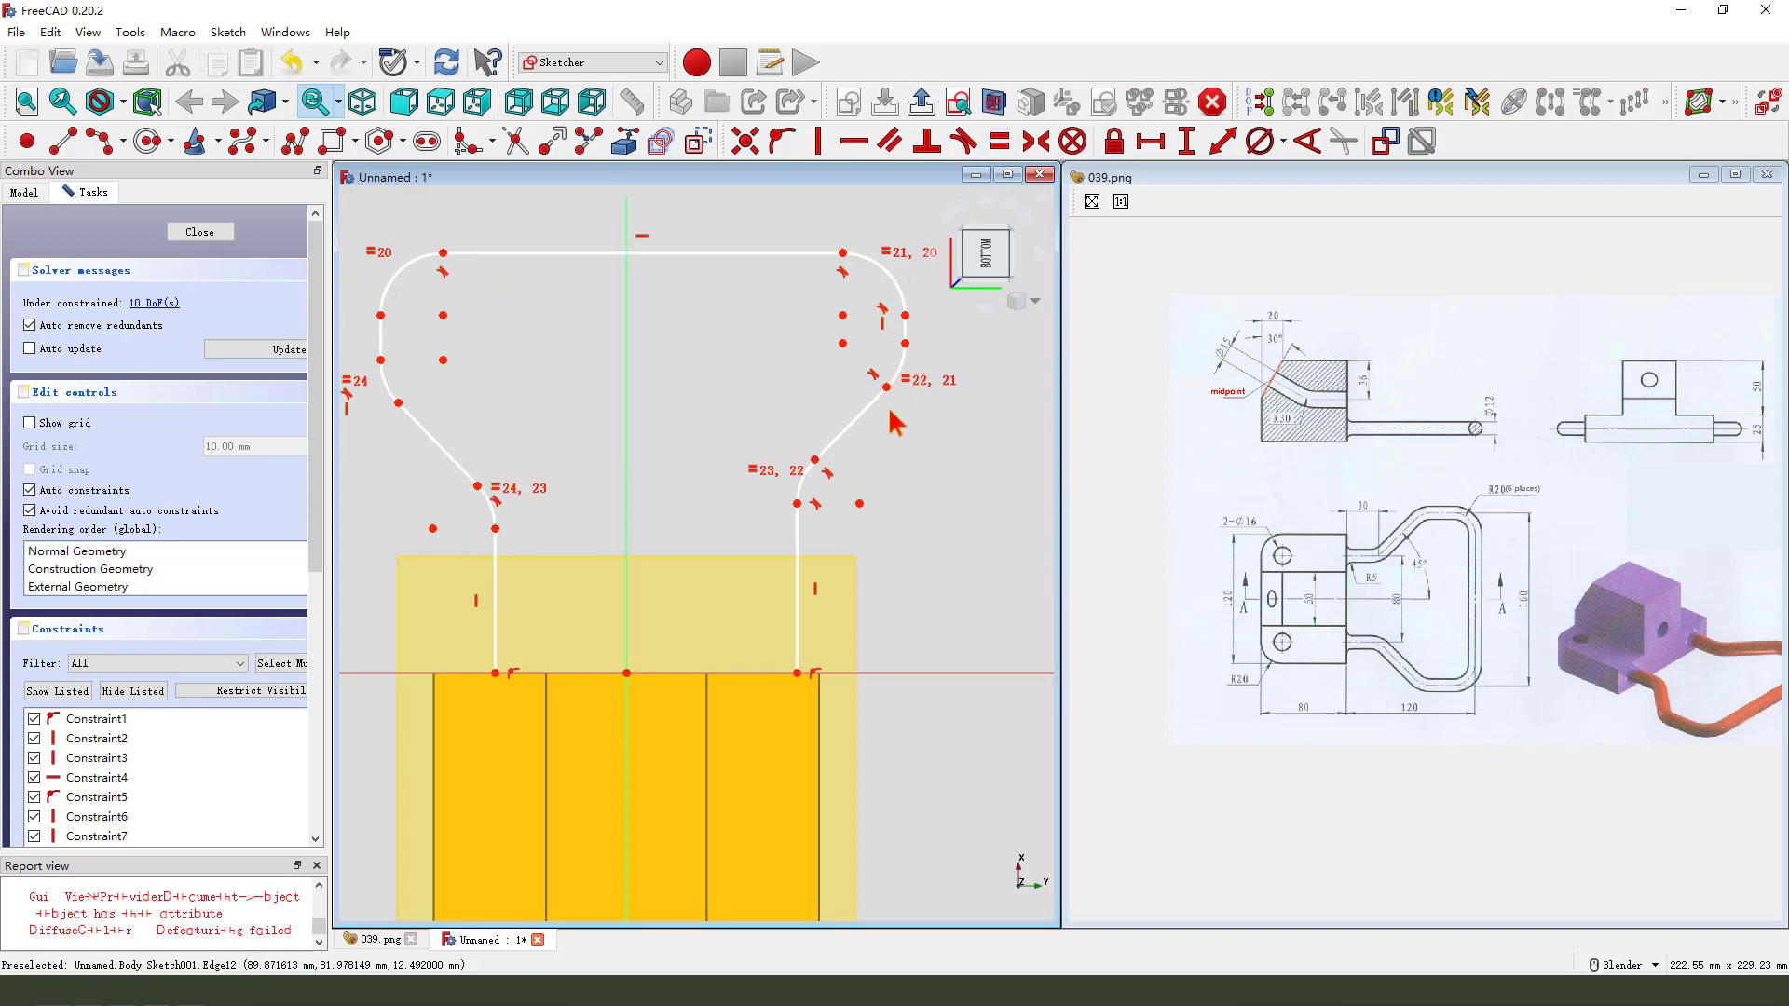
Step: Give the top-left fillet arc a 20 mm radius
scroll(890, 416, "down", 2)
left_click(568, 327)
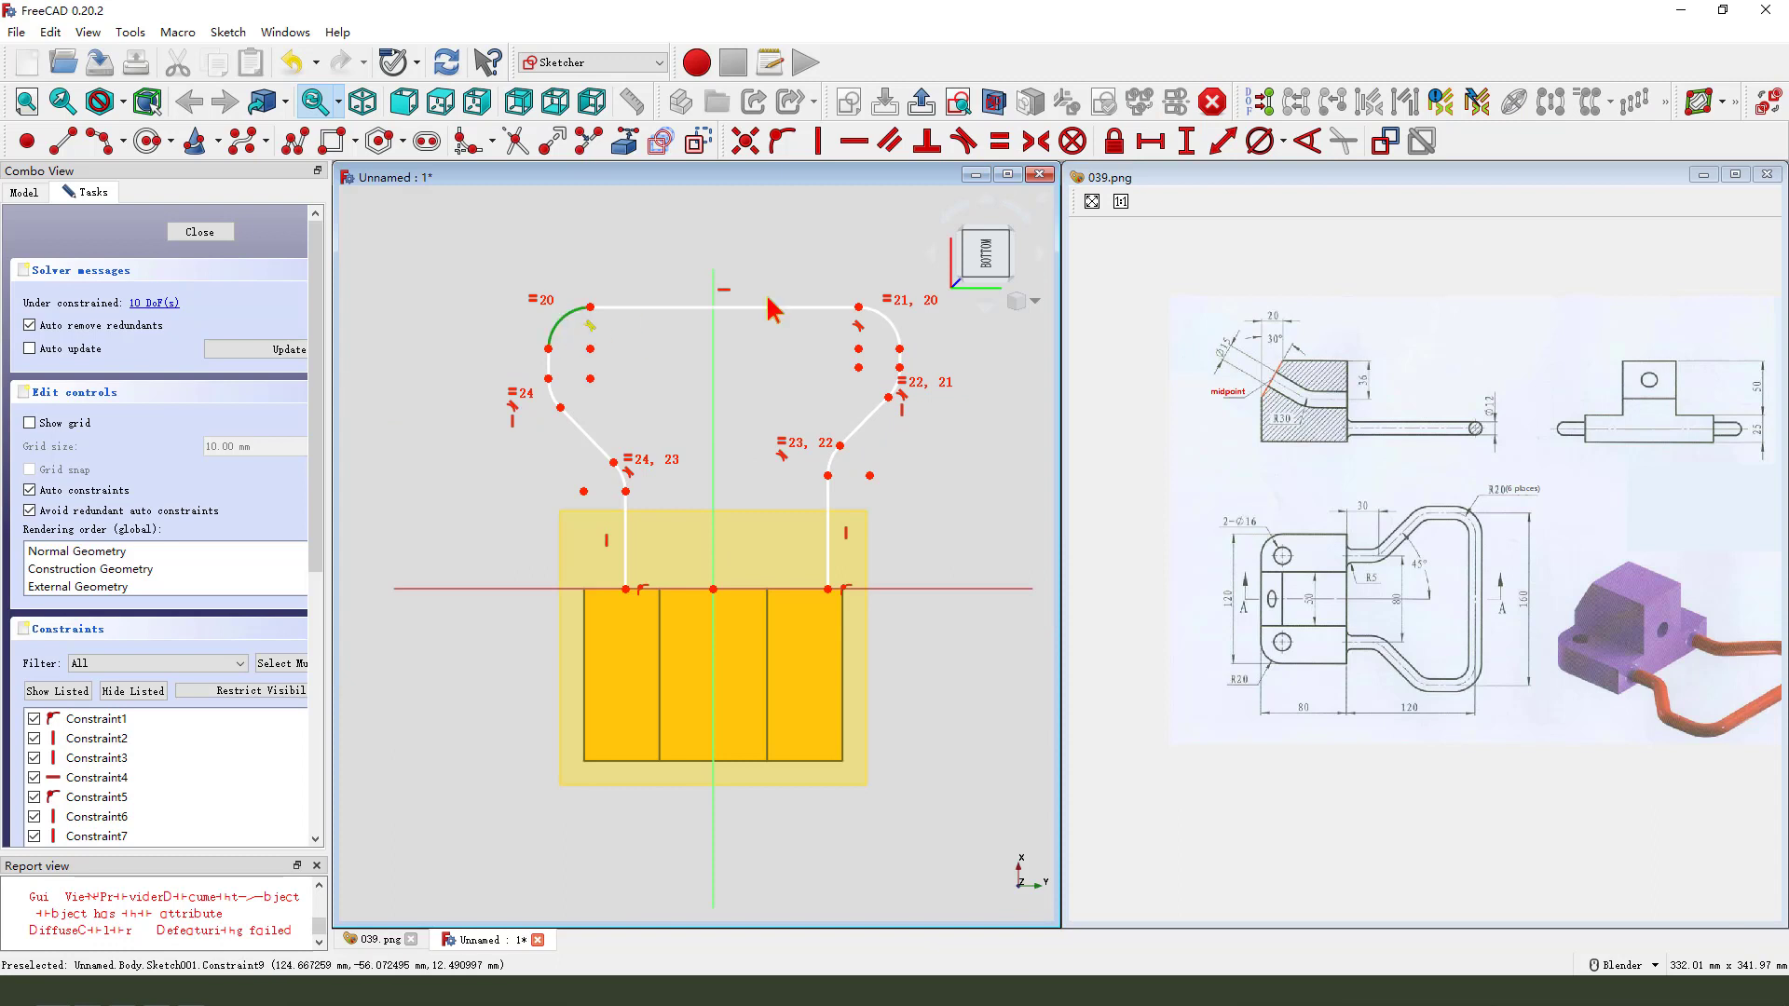
left_click(1283, 141)
left_click(1314, 173)
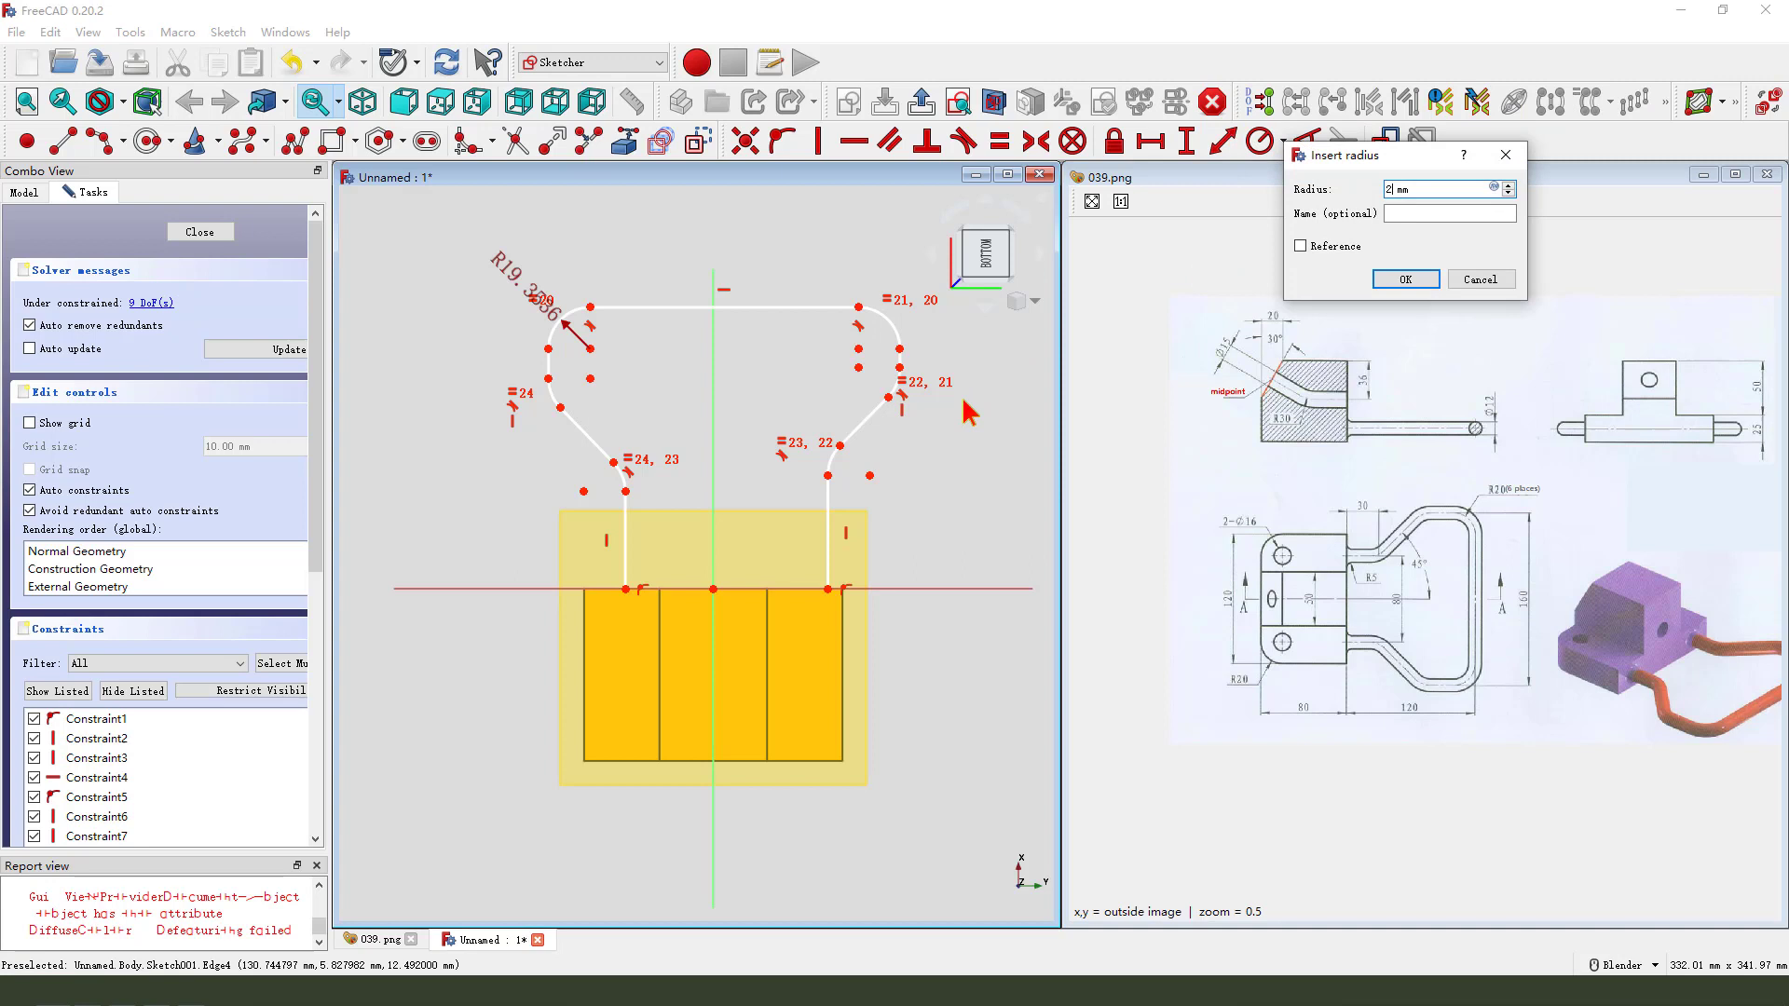
key("Return")
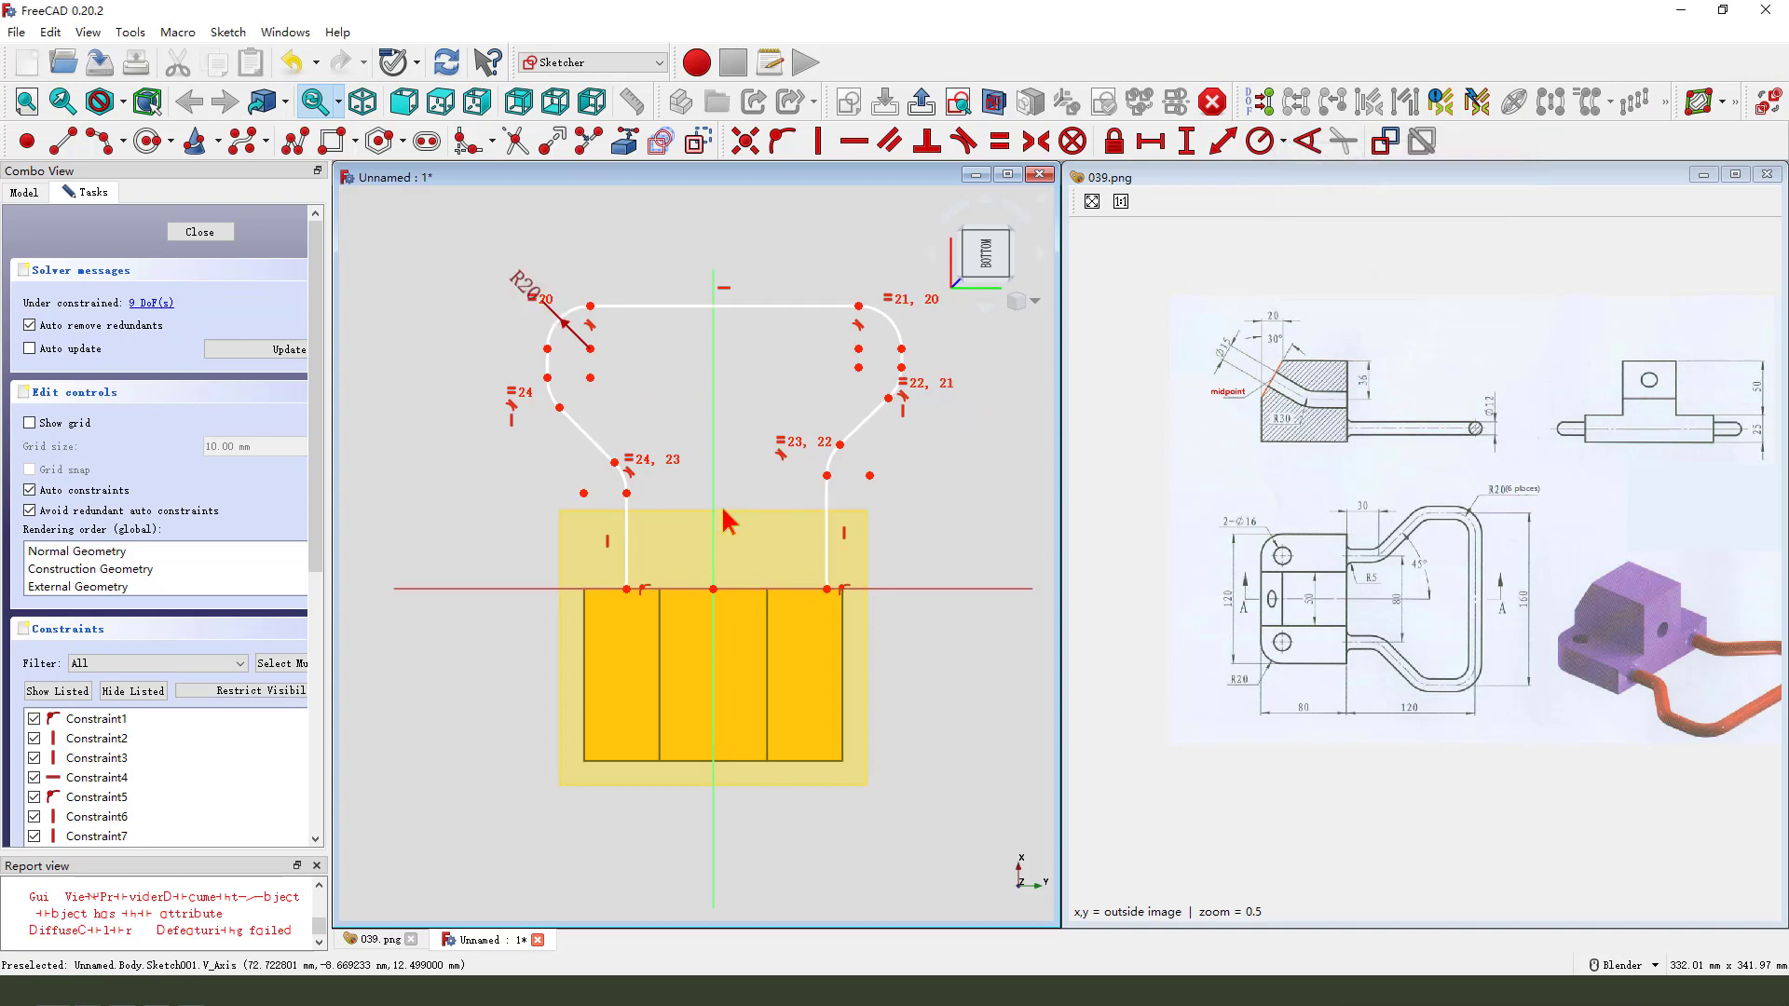
Step: Set a 160 mm horizontal width between the outer top points
left_click(547, 348)
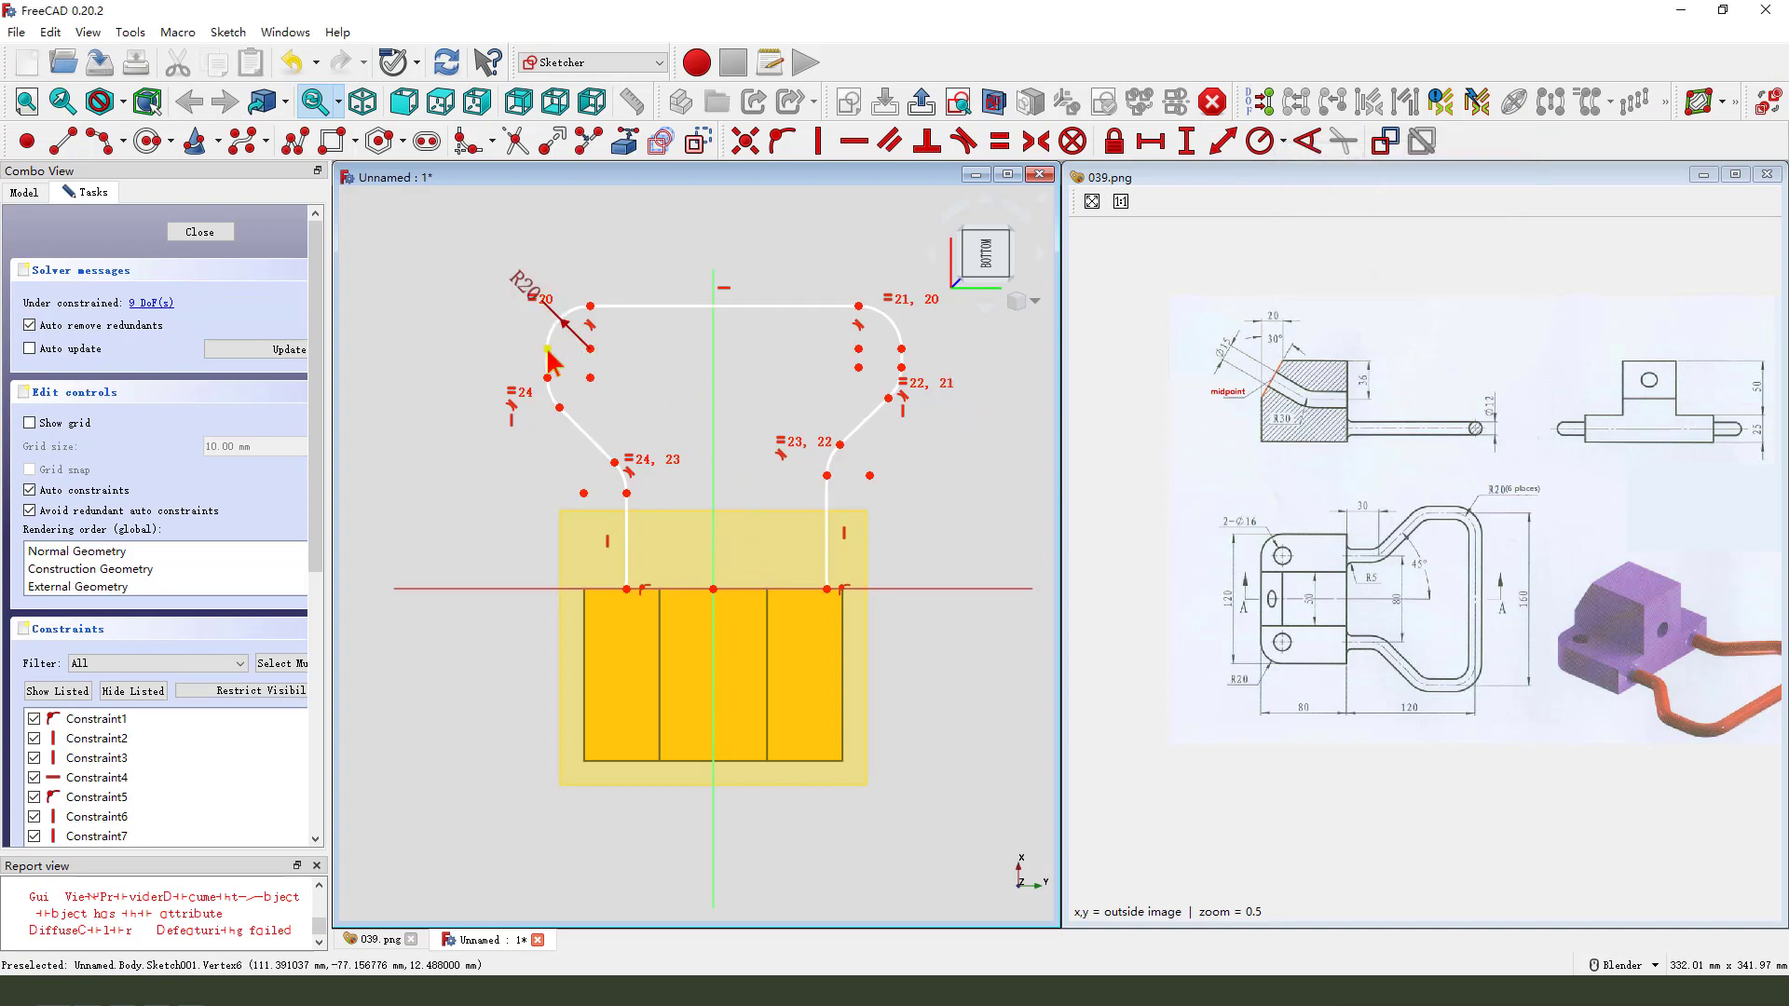
left_click(901, 349)
left_click(1159, 151)
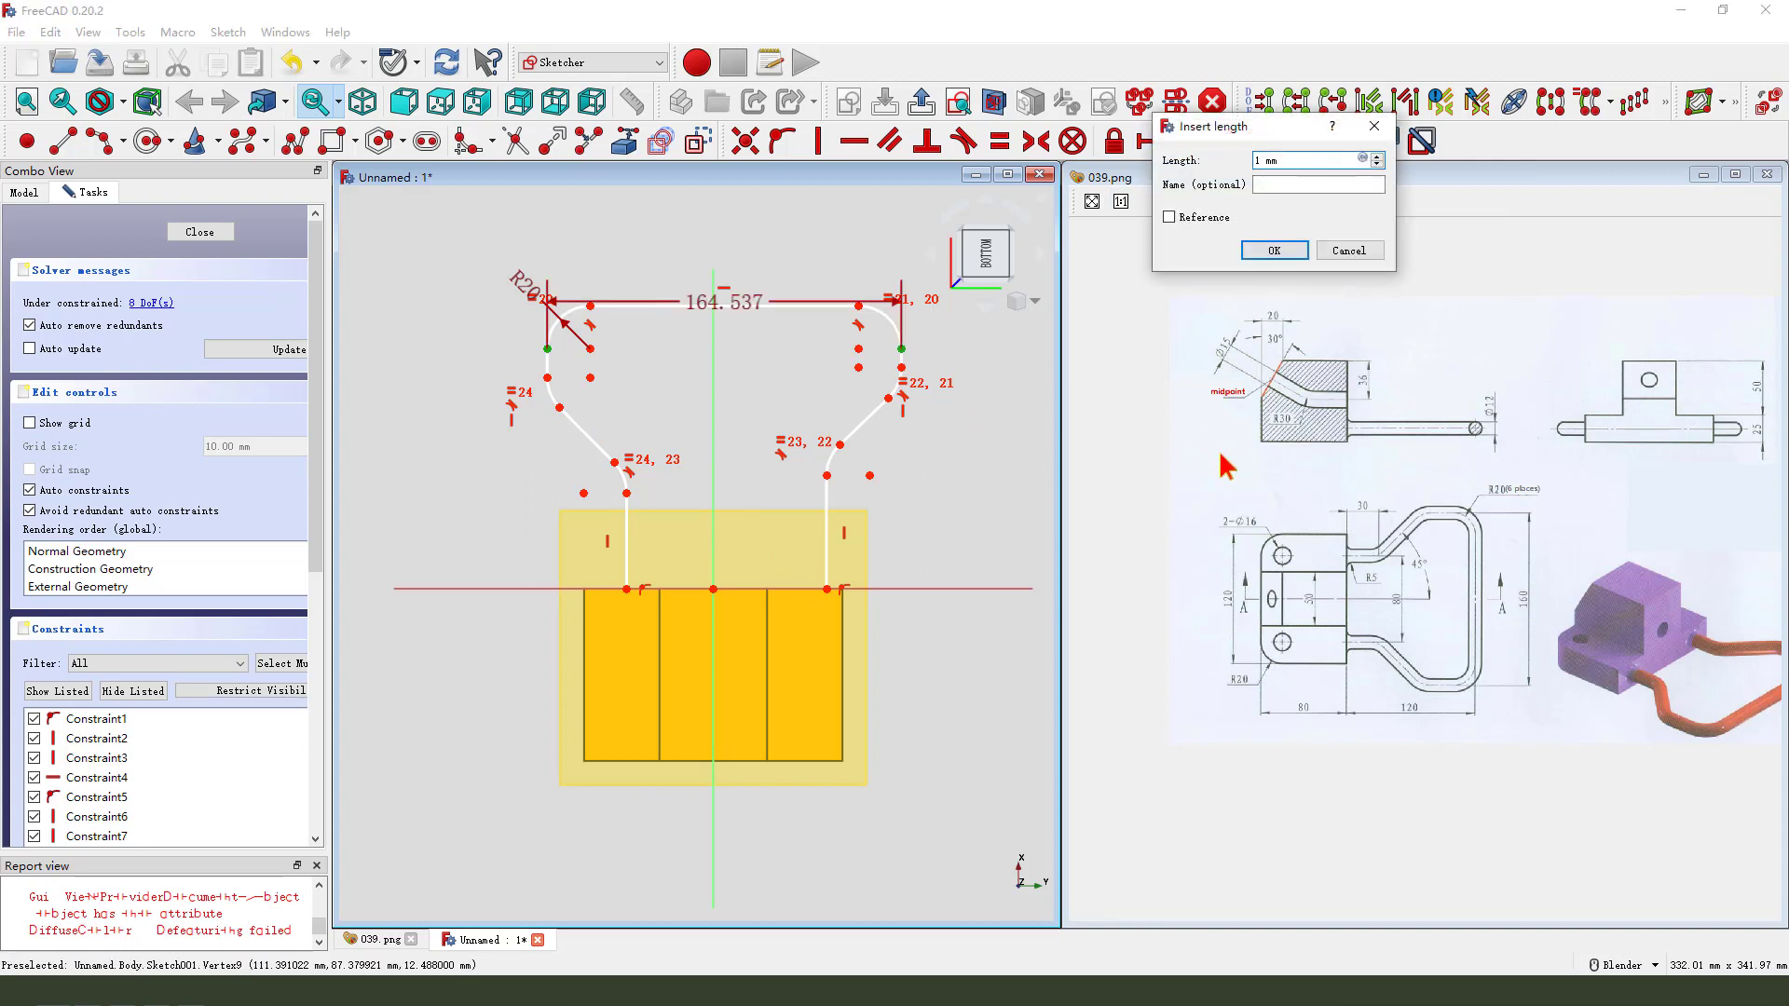
type("160")
key("Return")
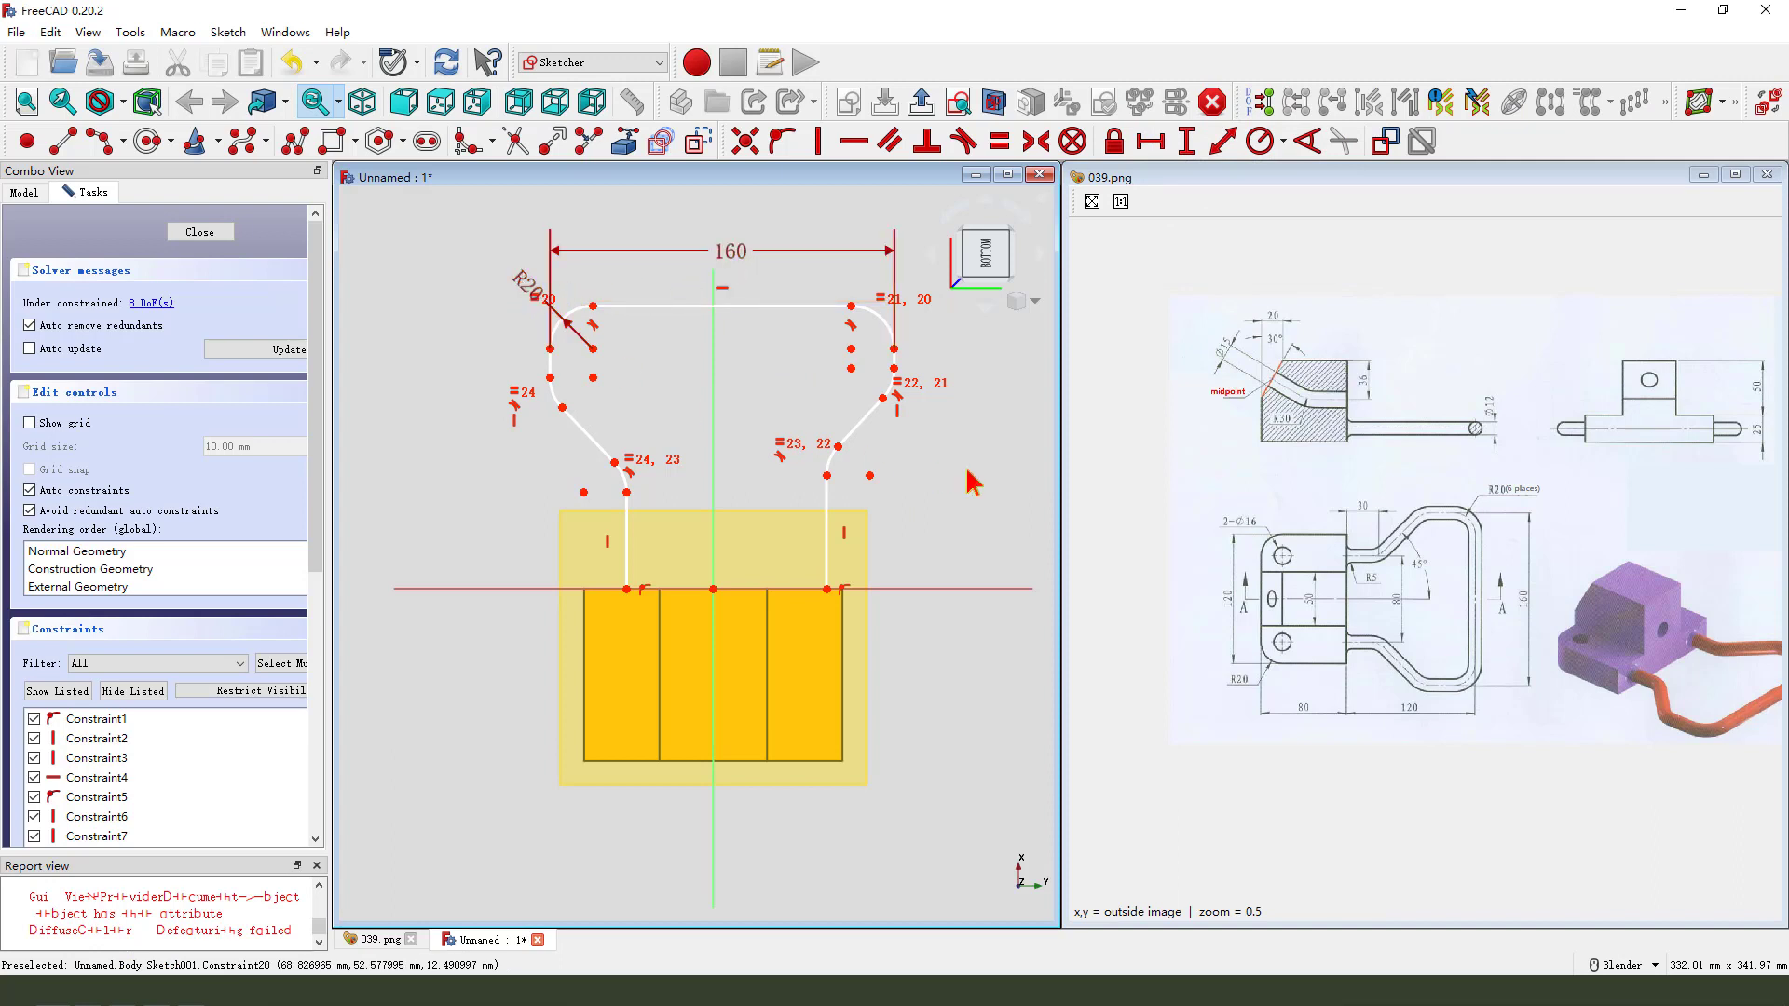
Step: Set an 80 mm distance between the bottom points of the two legs
left_click(626, 588)
left_click(826, 585)
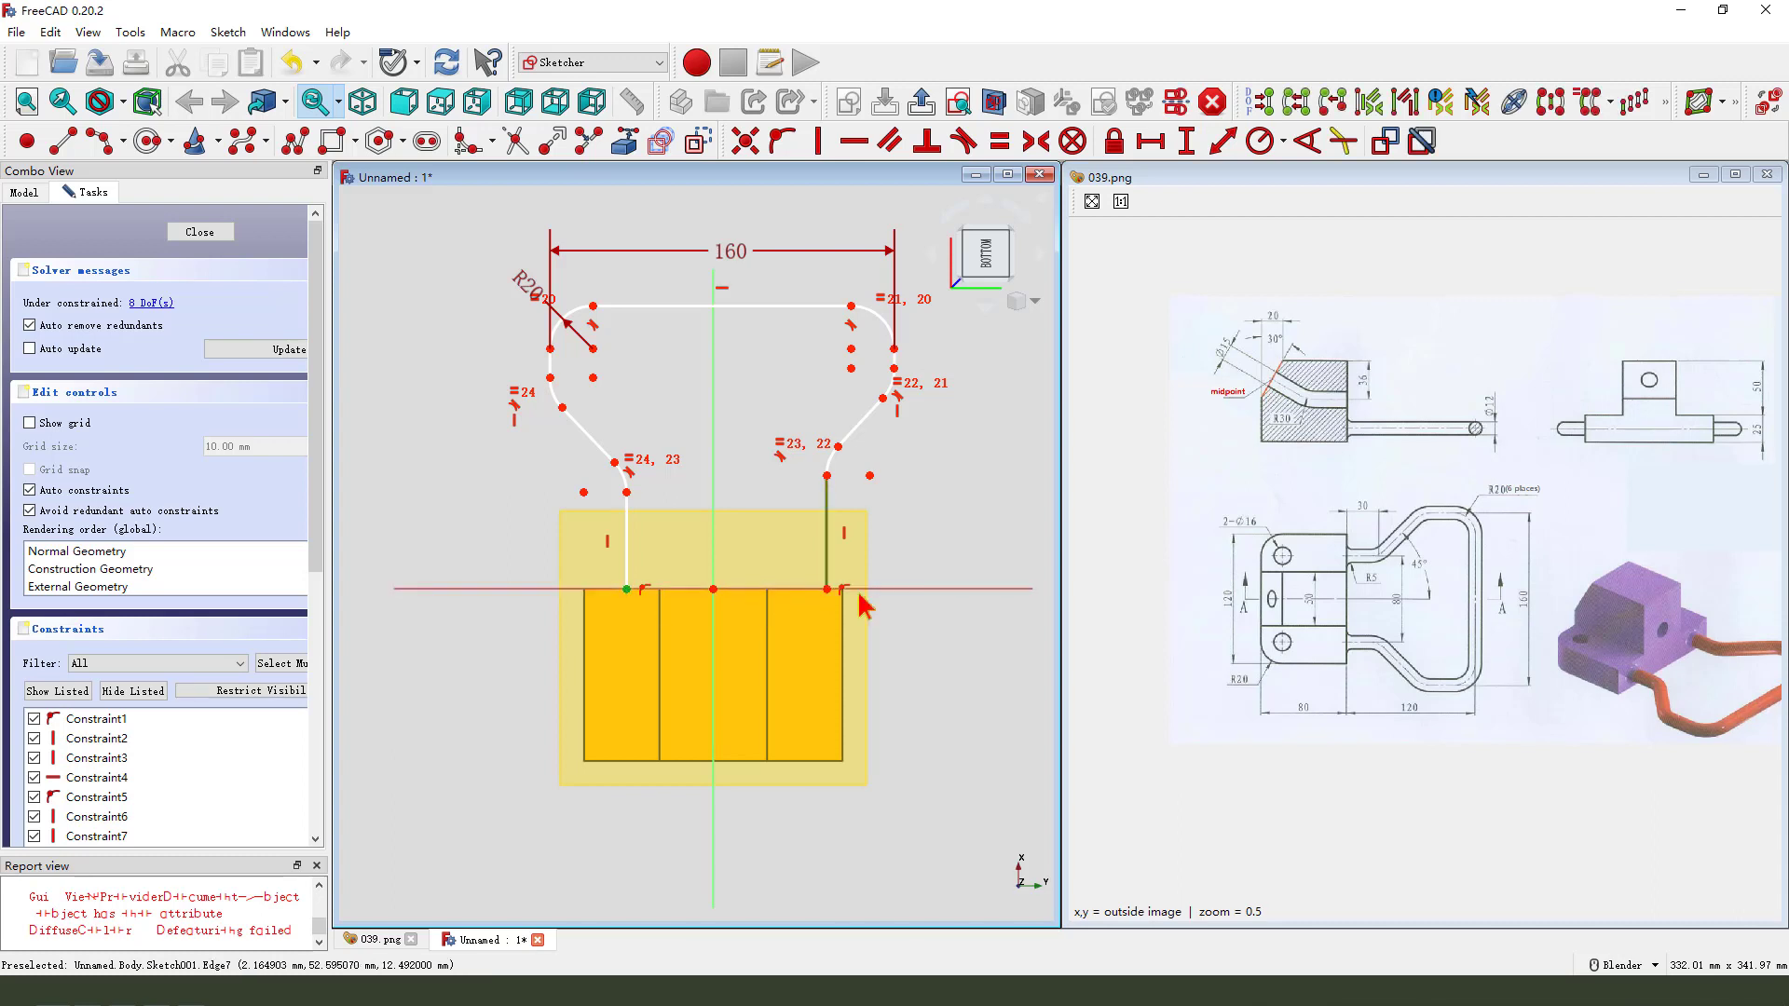
left_click(876, 611)
left_click(826, 589)
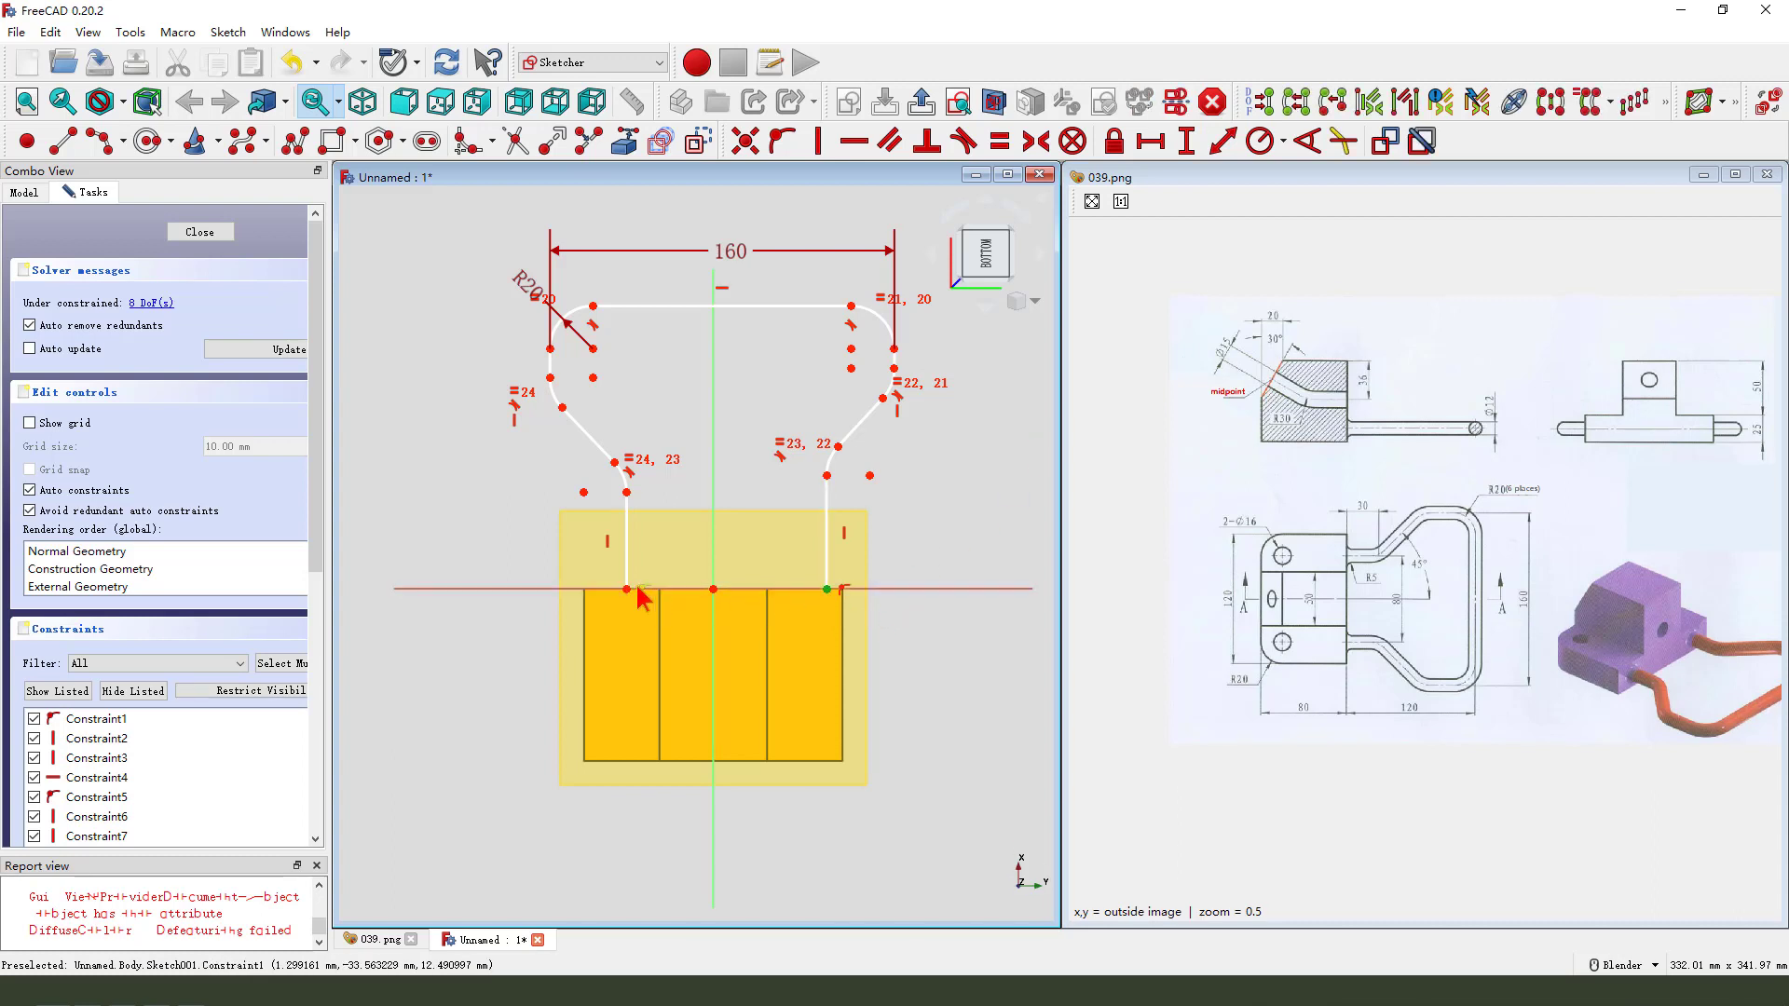
left_click(626, 589)
left_click(1223, 143)
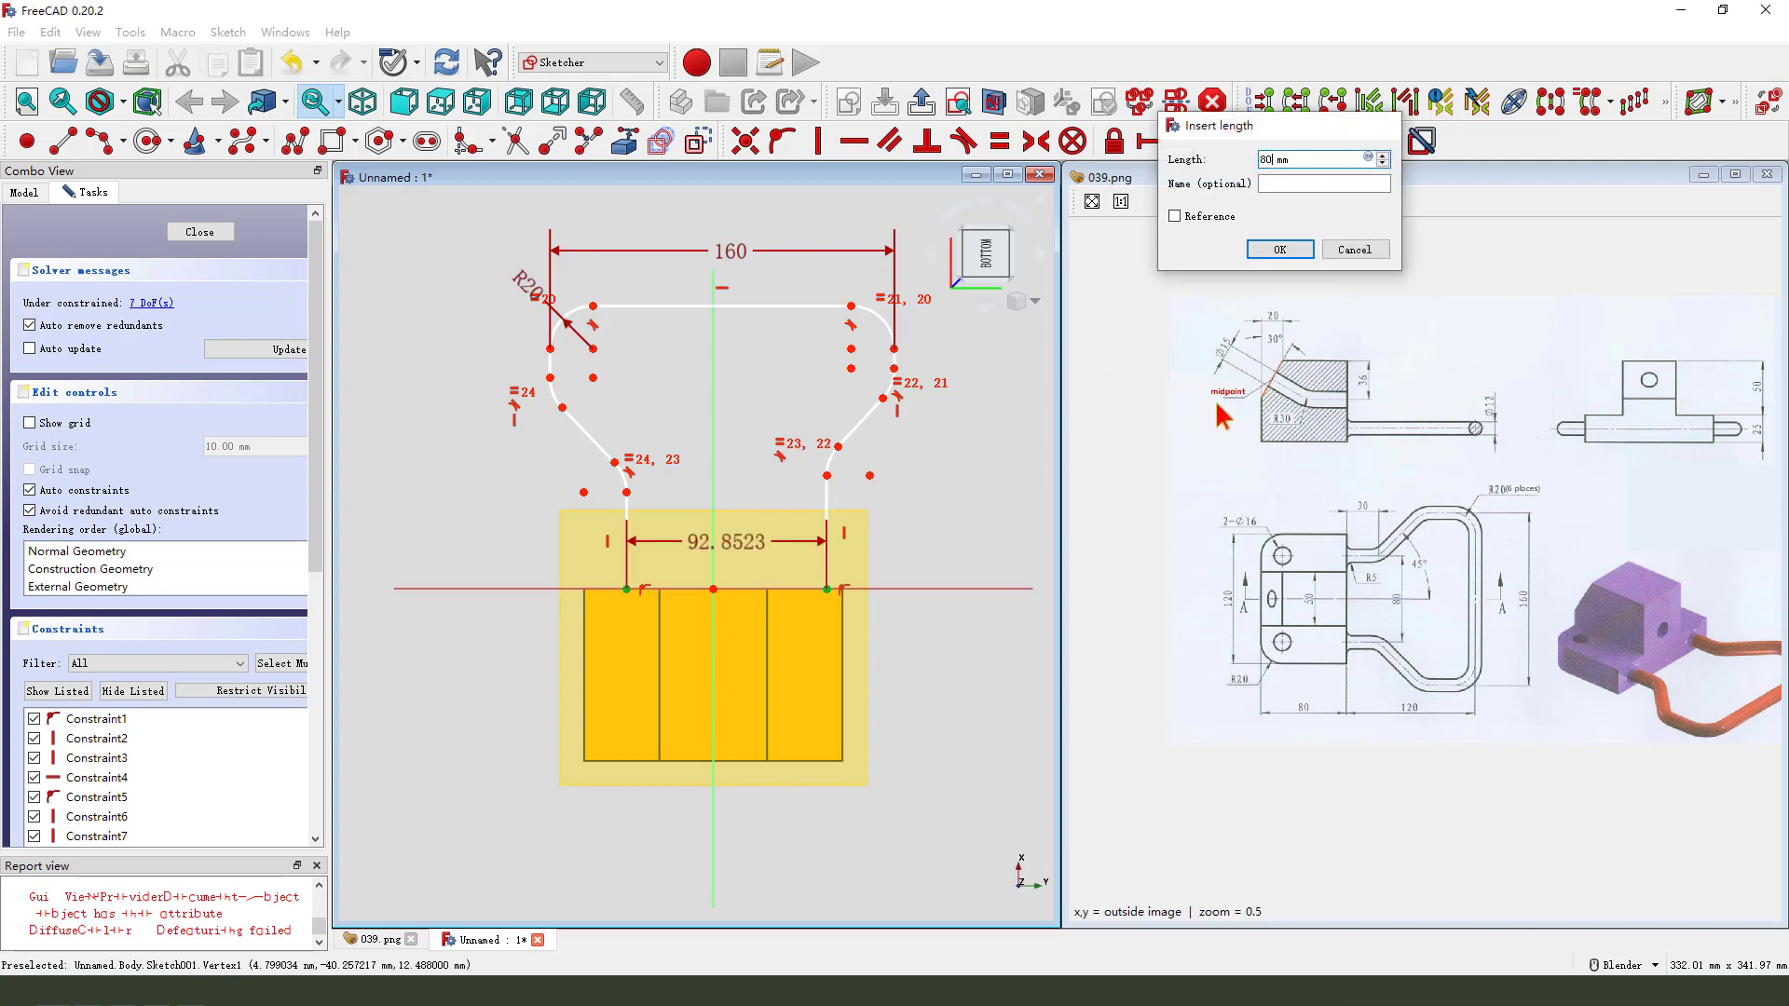
type("80")
key("Return")
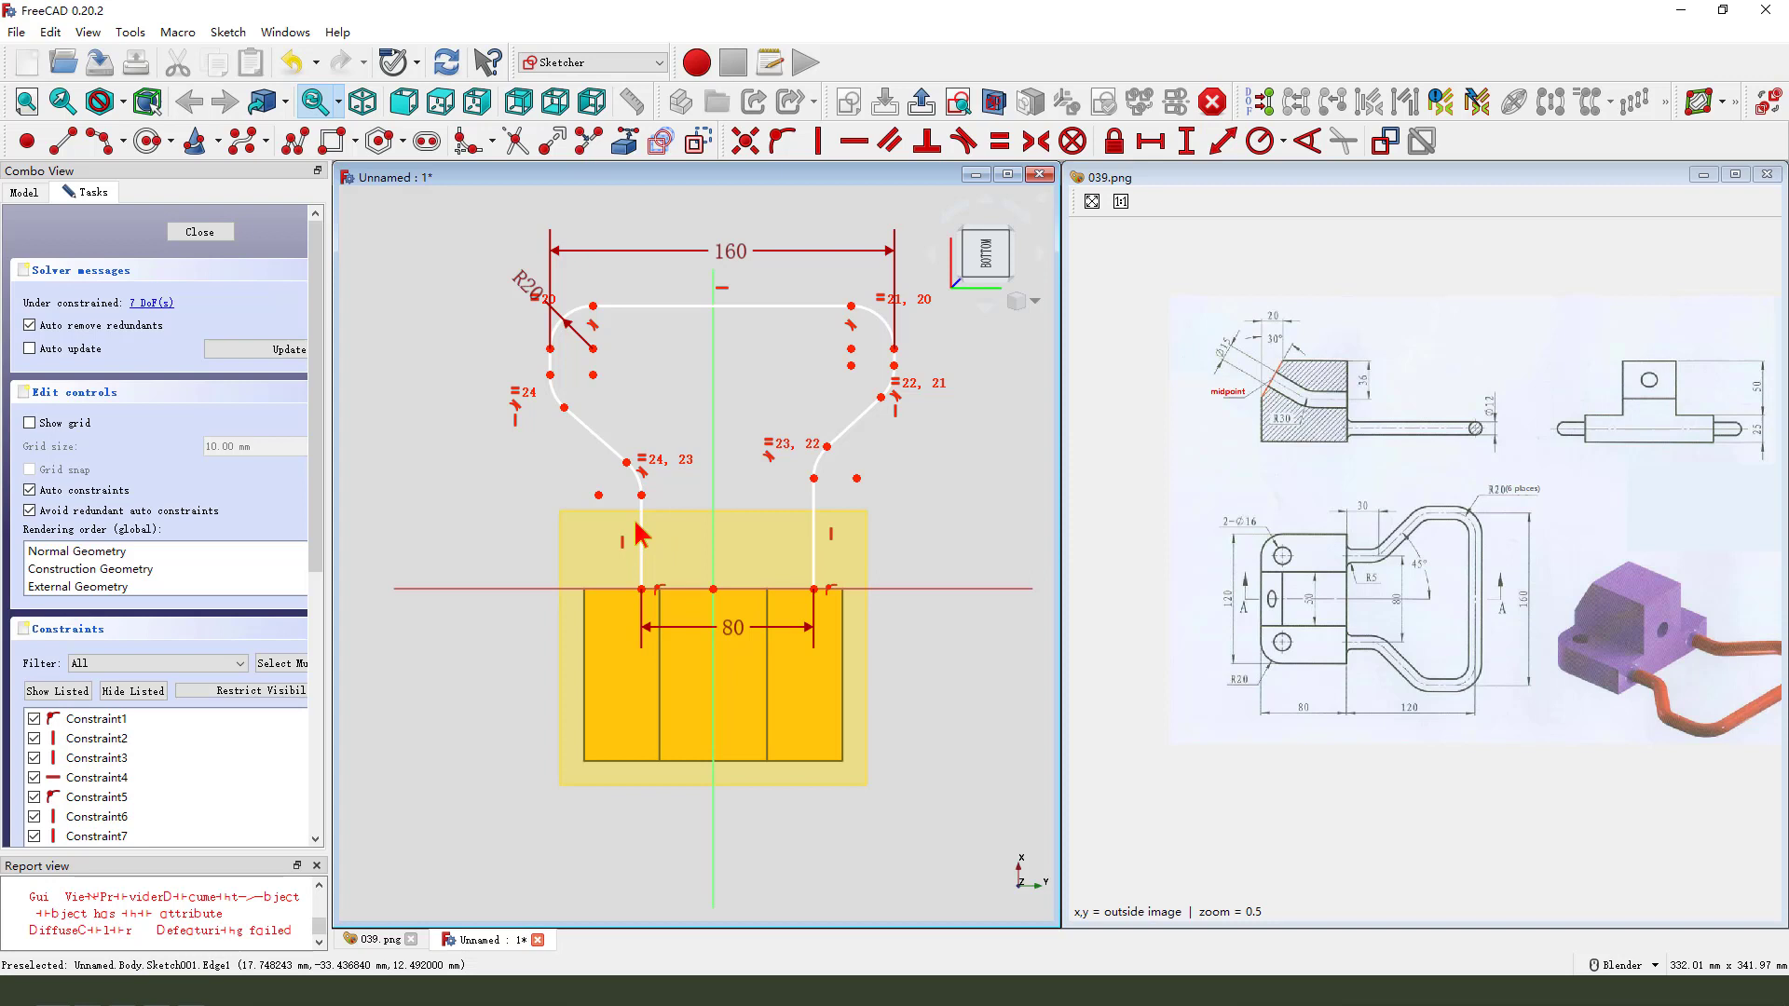
scroll(641, 536, "up", 1)
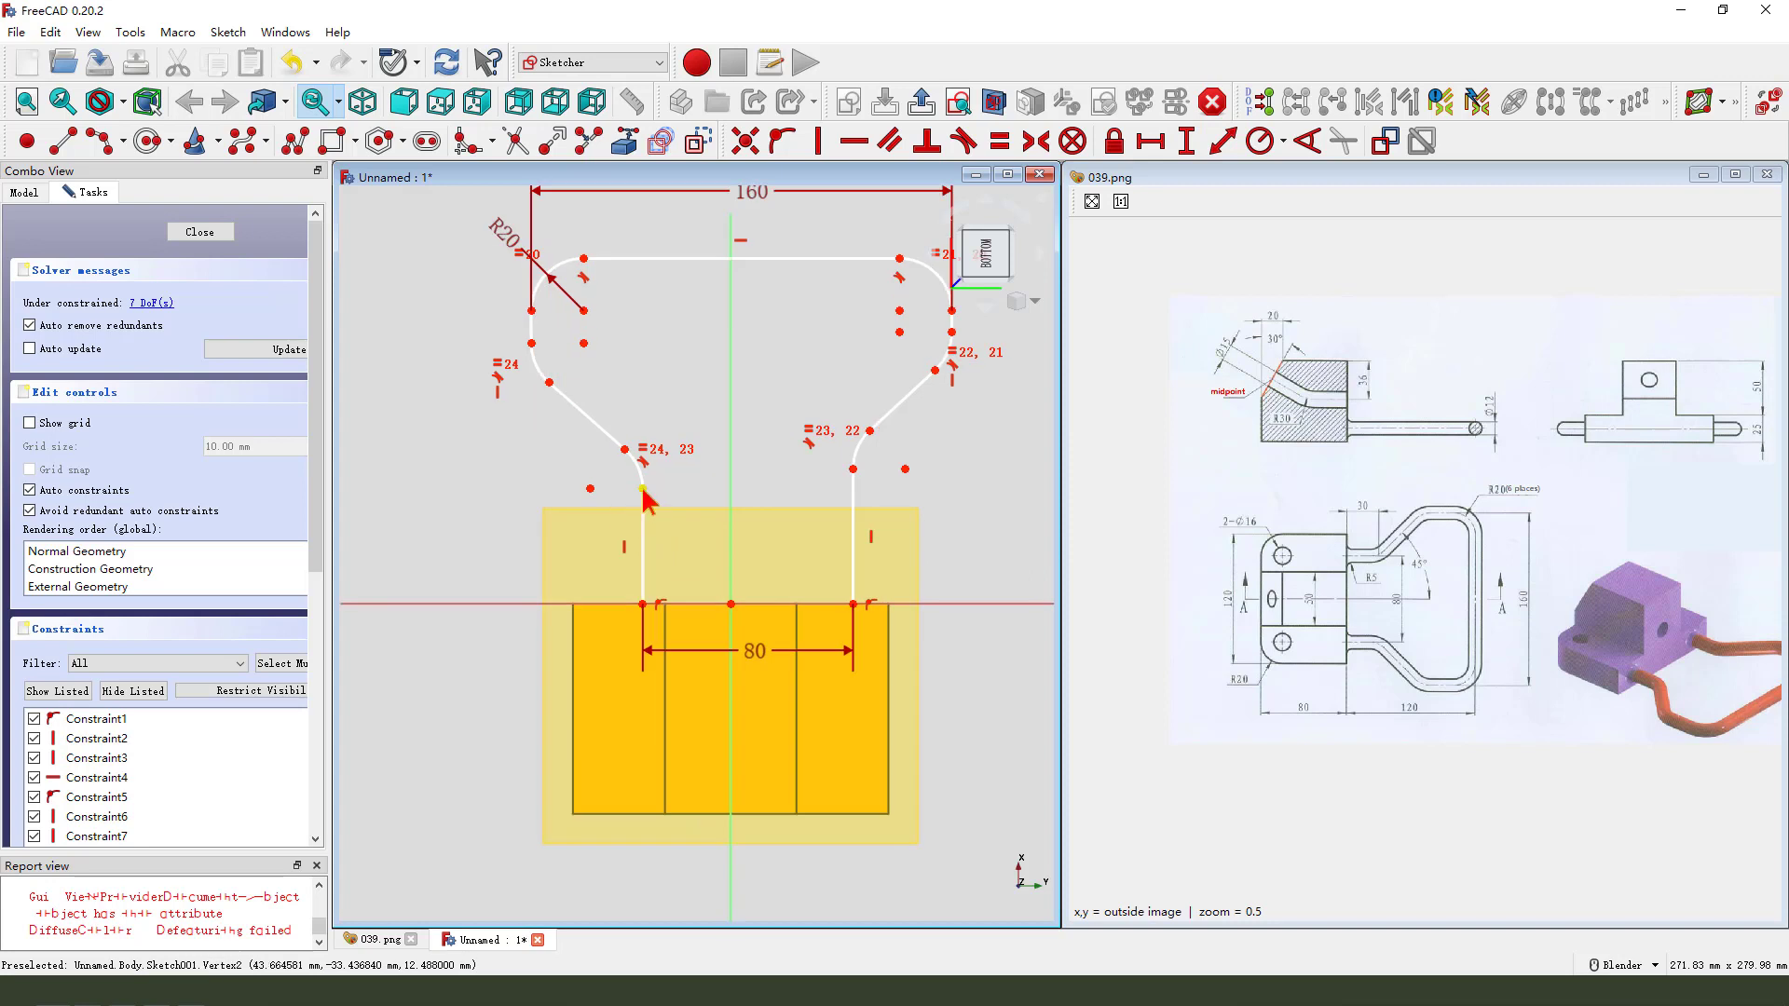
Step: Enlarge the reference drawing to check the 45° angle, then return to the sketch
left_click(643, 489)
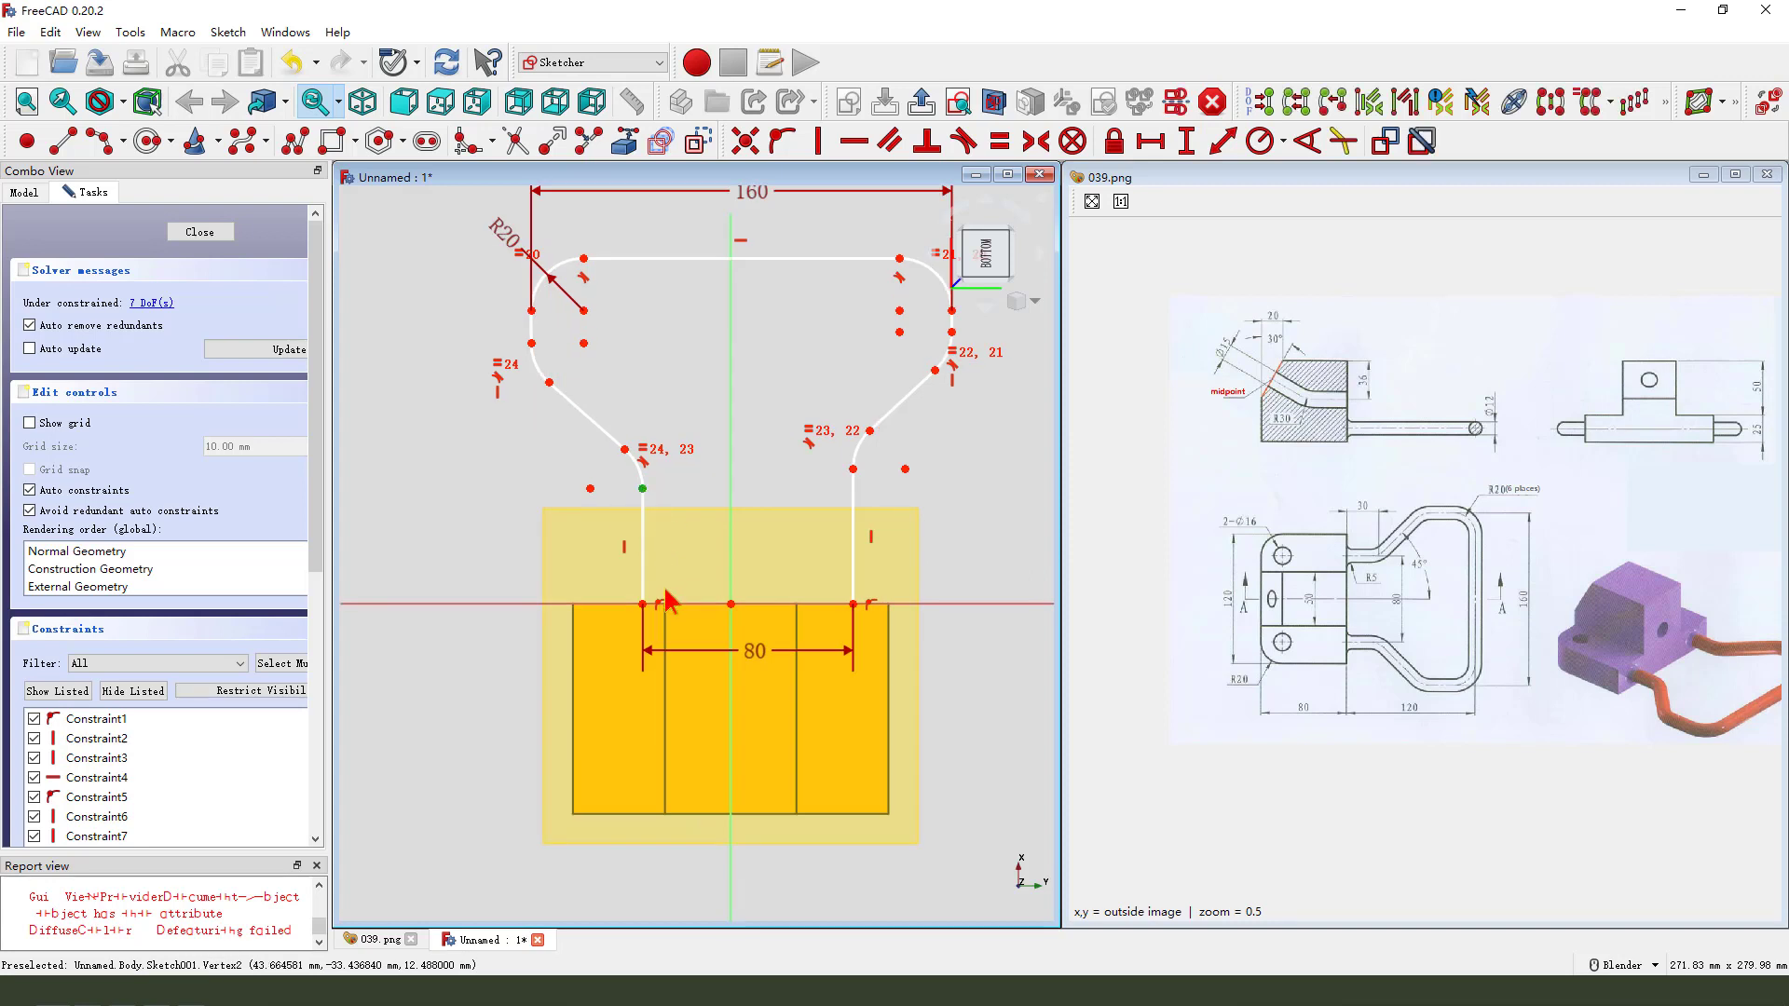
left_click(1219, 631)
scroll(1387, 582, "up", 5)
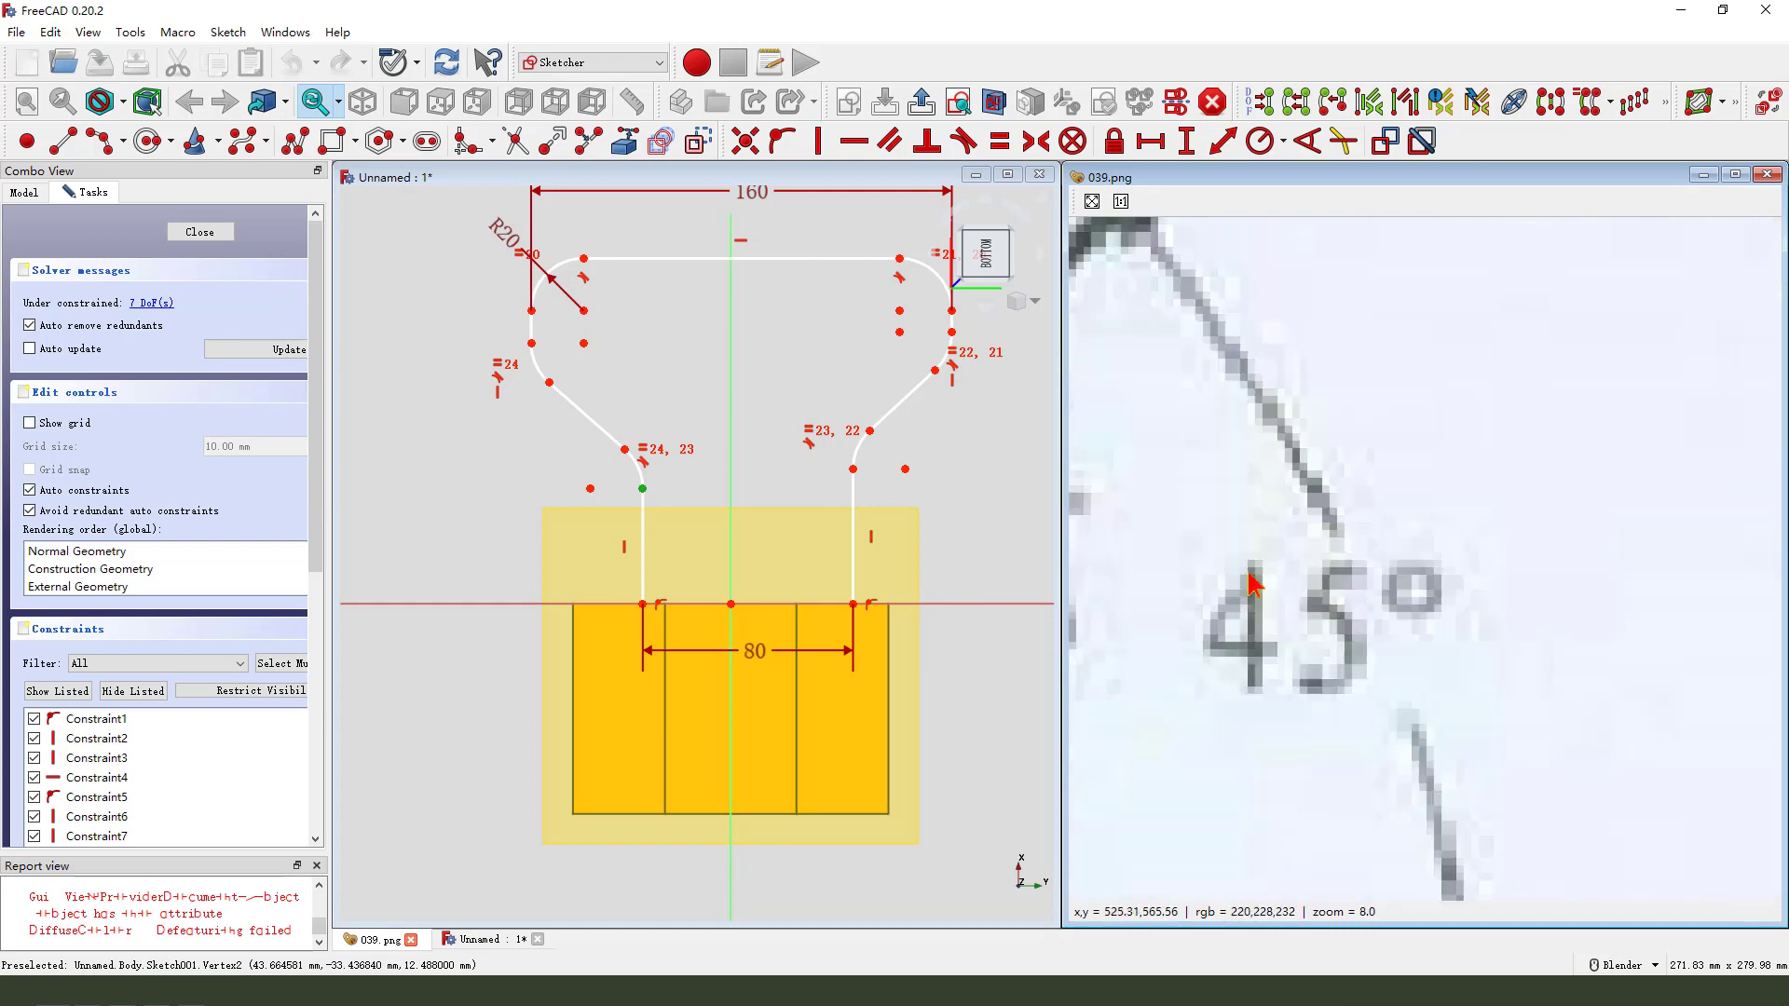
scroll(1435, 615, "down", 3)
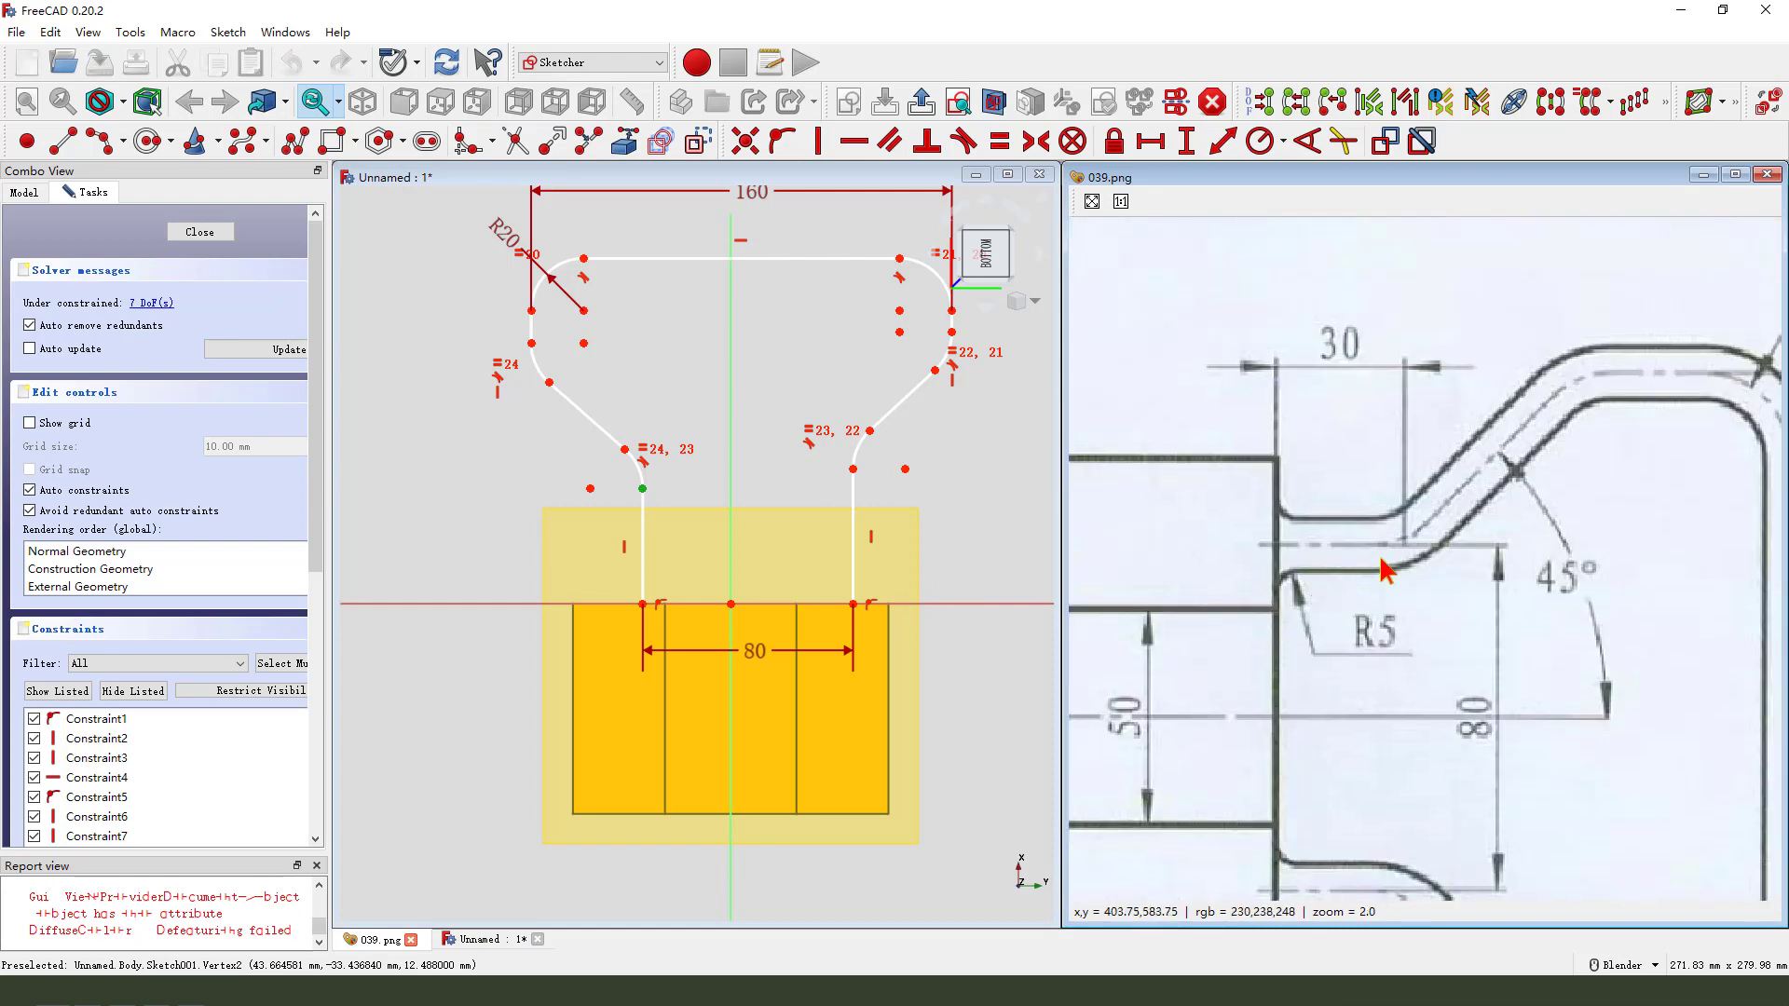
left_click_drag(1323, 304, 1308, 304)
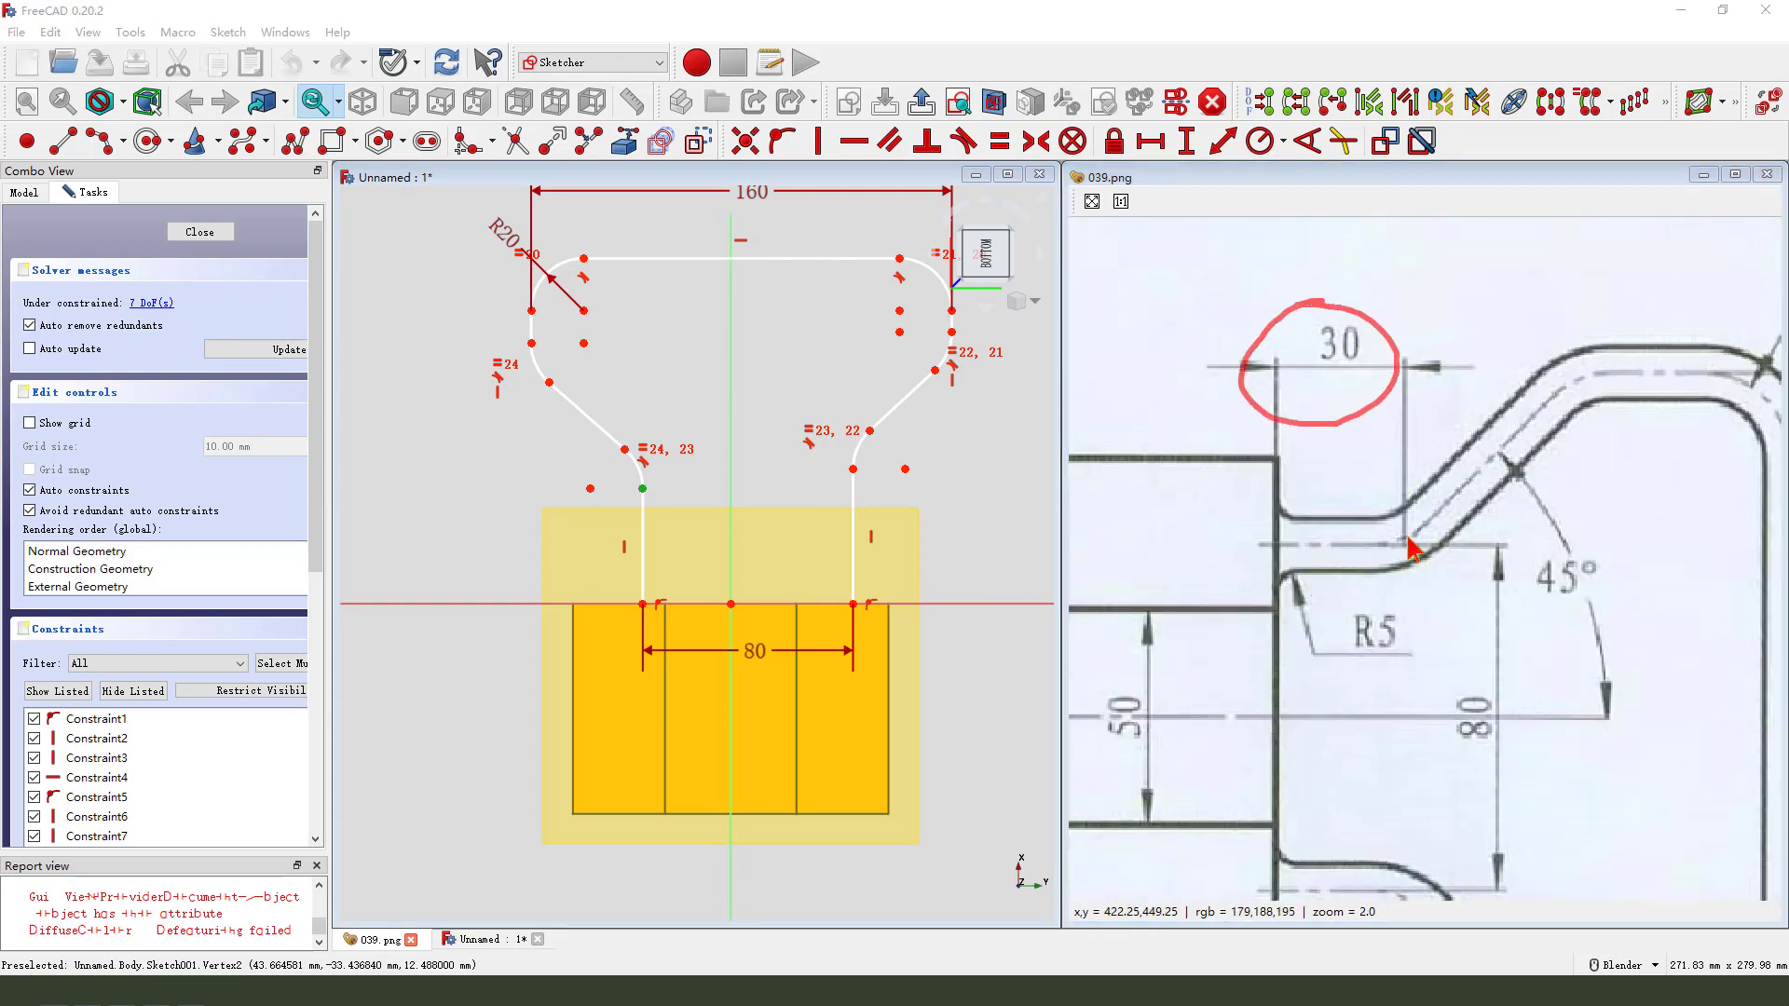
left_click_drag(1426, 522, 1368, 546)
key("Escape")
left_click(669, 485)
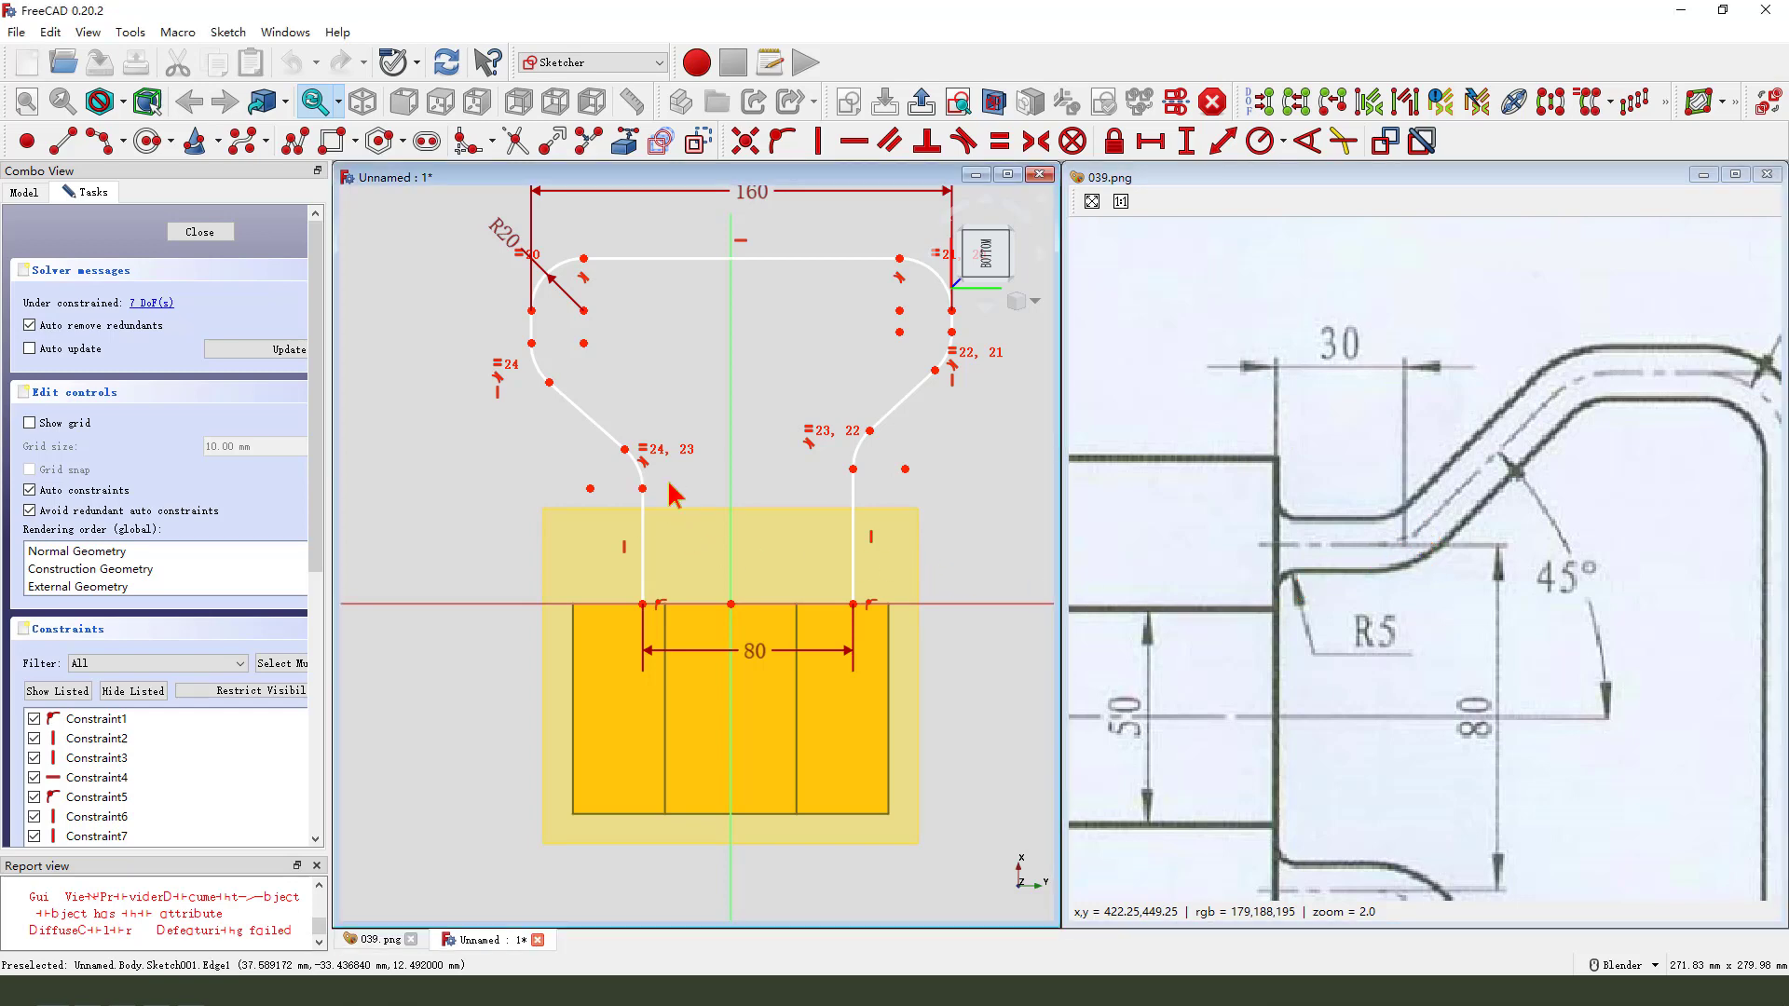
scroll(660, 506, "up", 1)
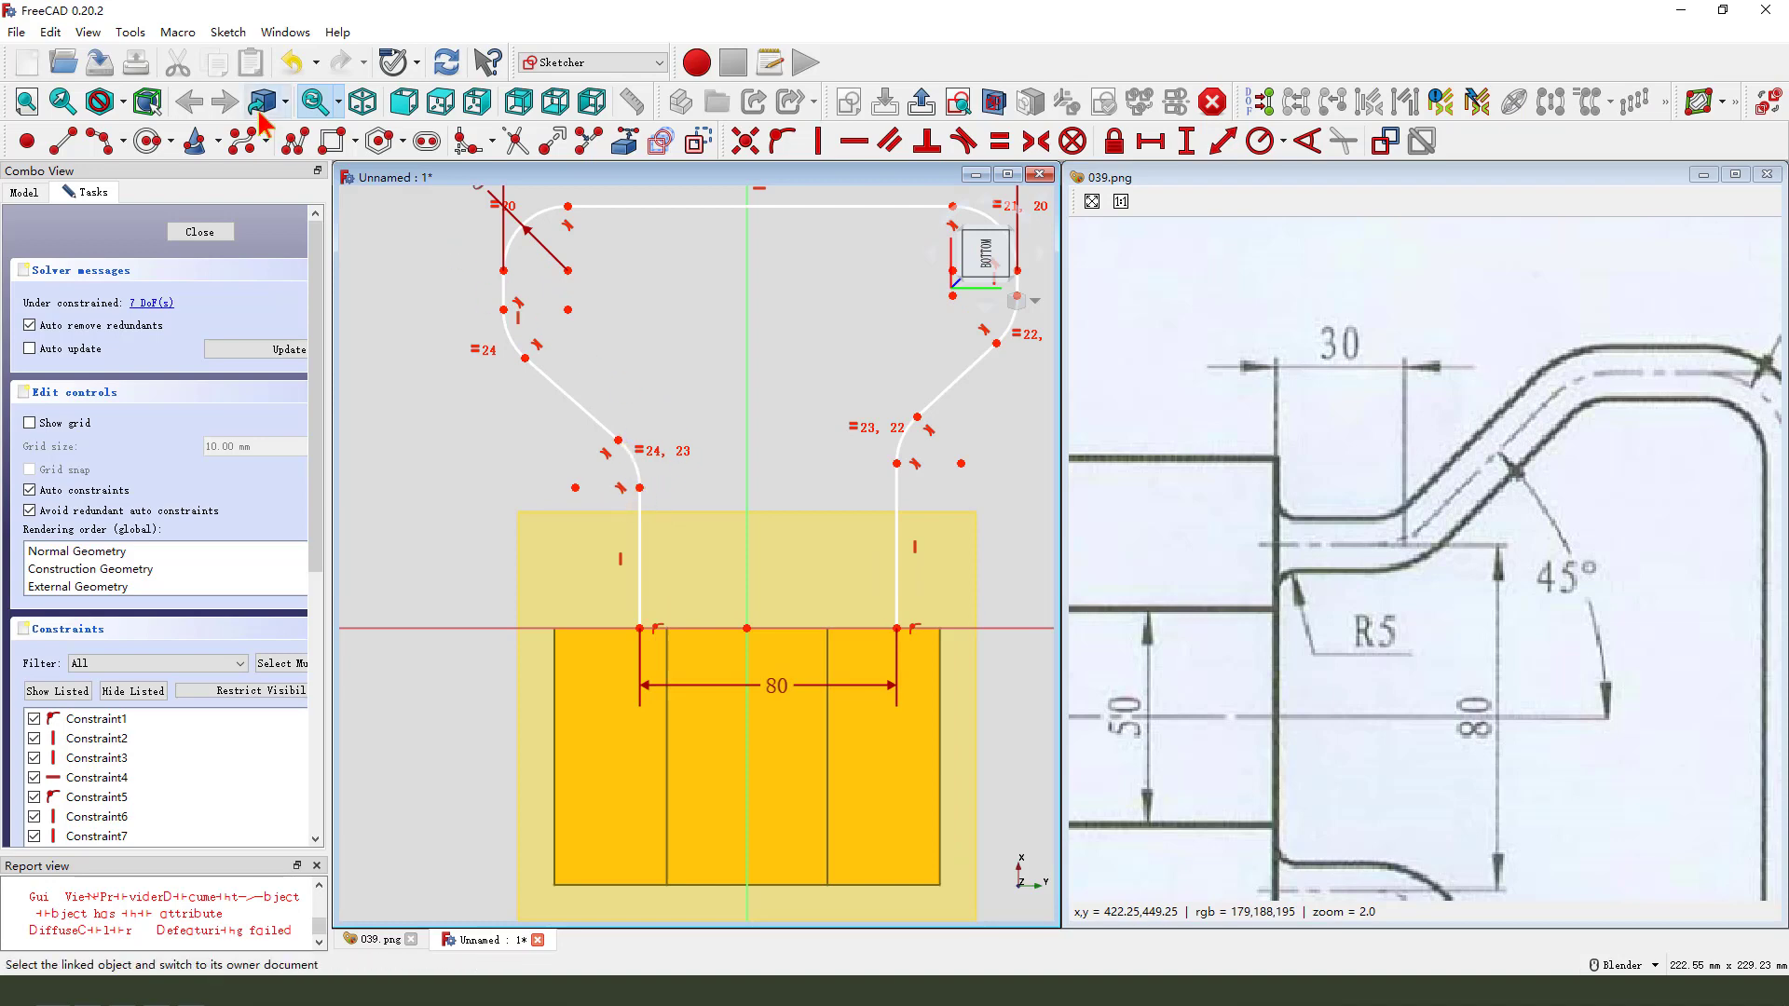
Step: Draw a short helper line at the lower arc end and constrain it vertical
left_click(62, 140)
scroll(652, 488, "up", 1)
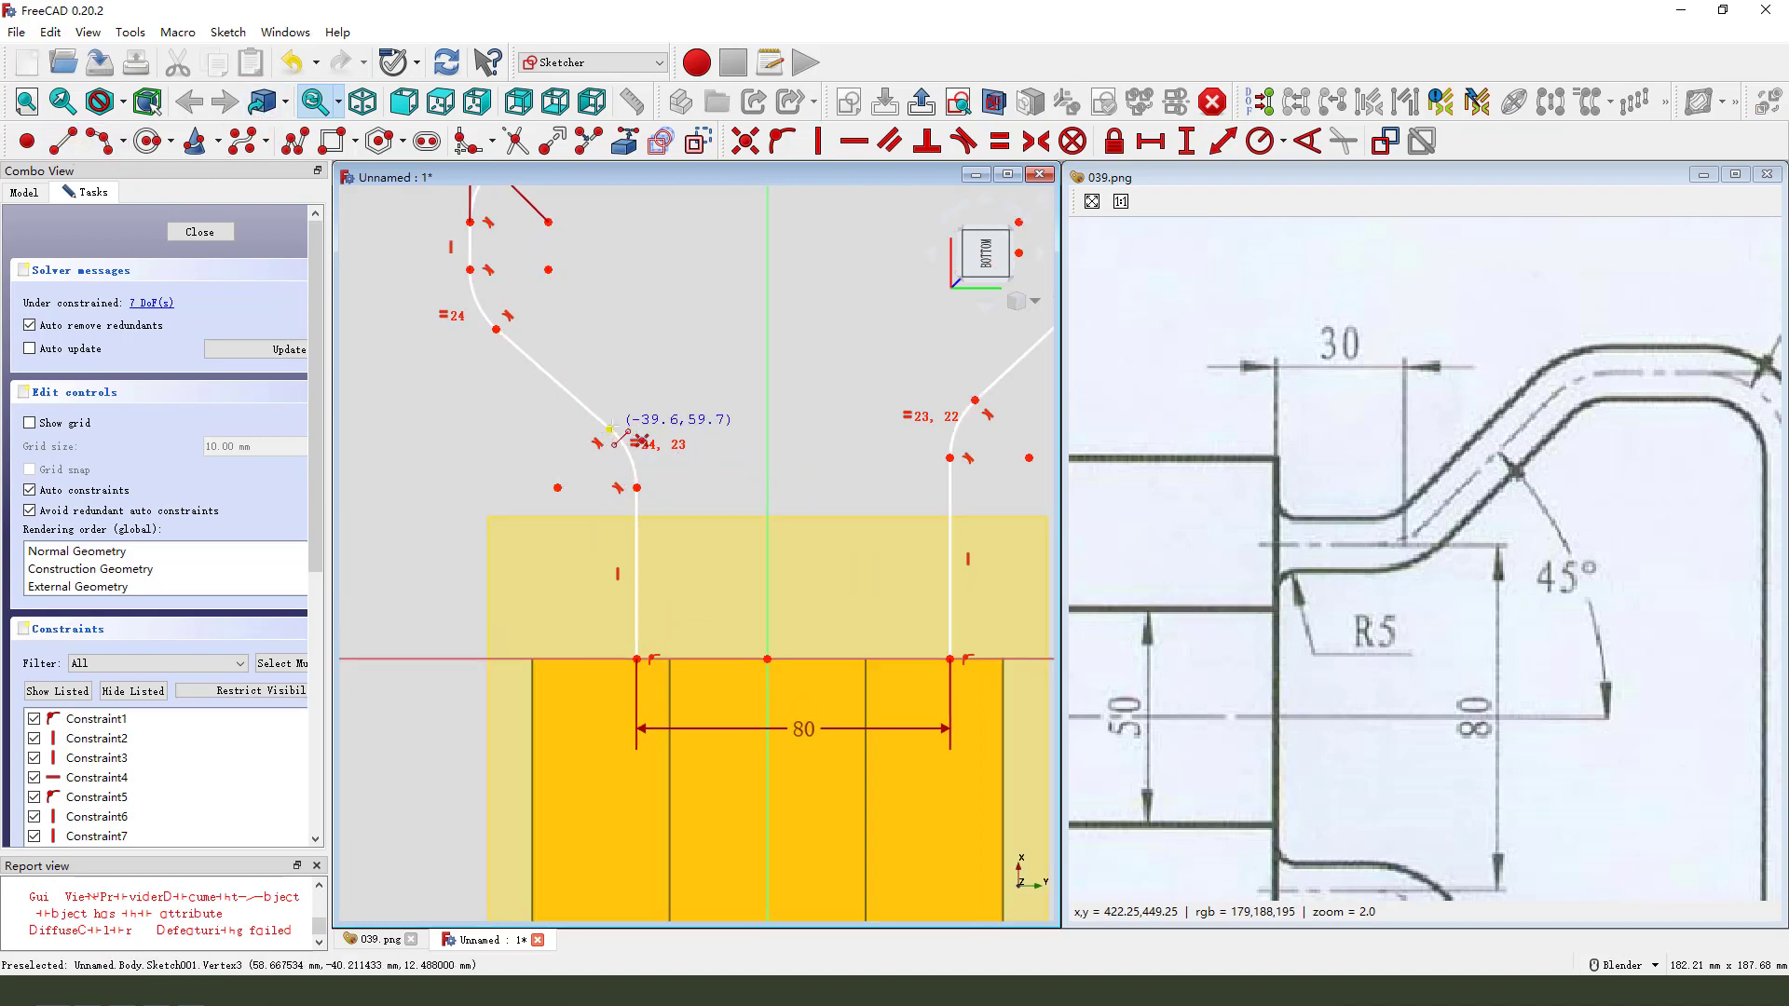
left_click(609, 429)
scroll(656, 465, "up", 2)
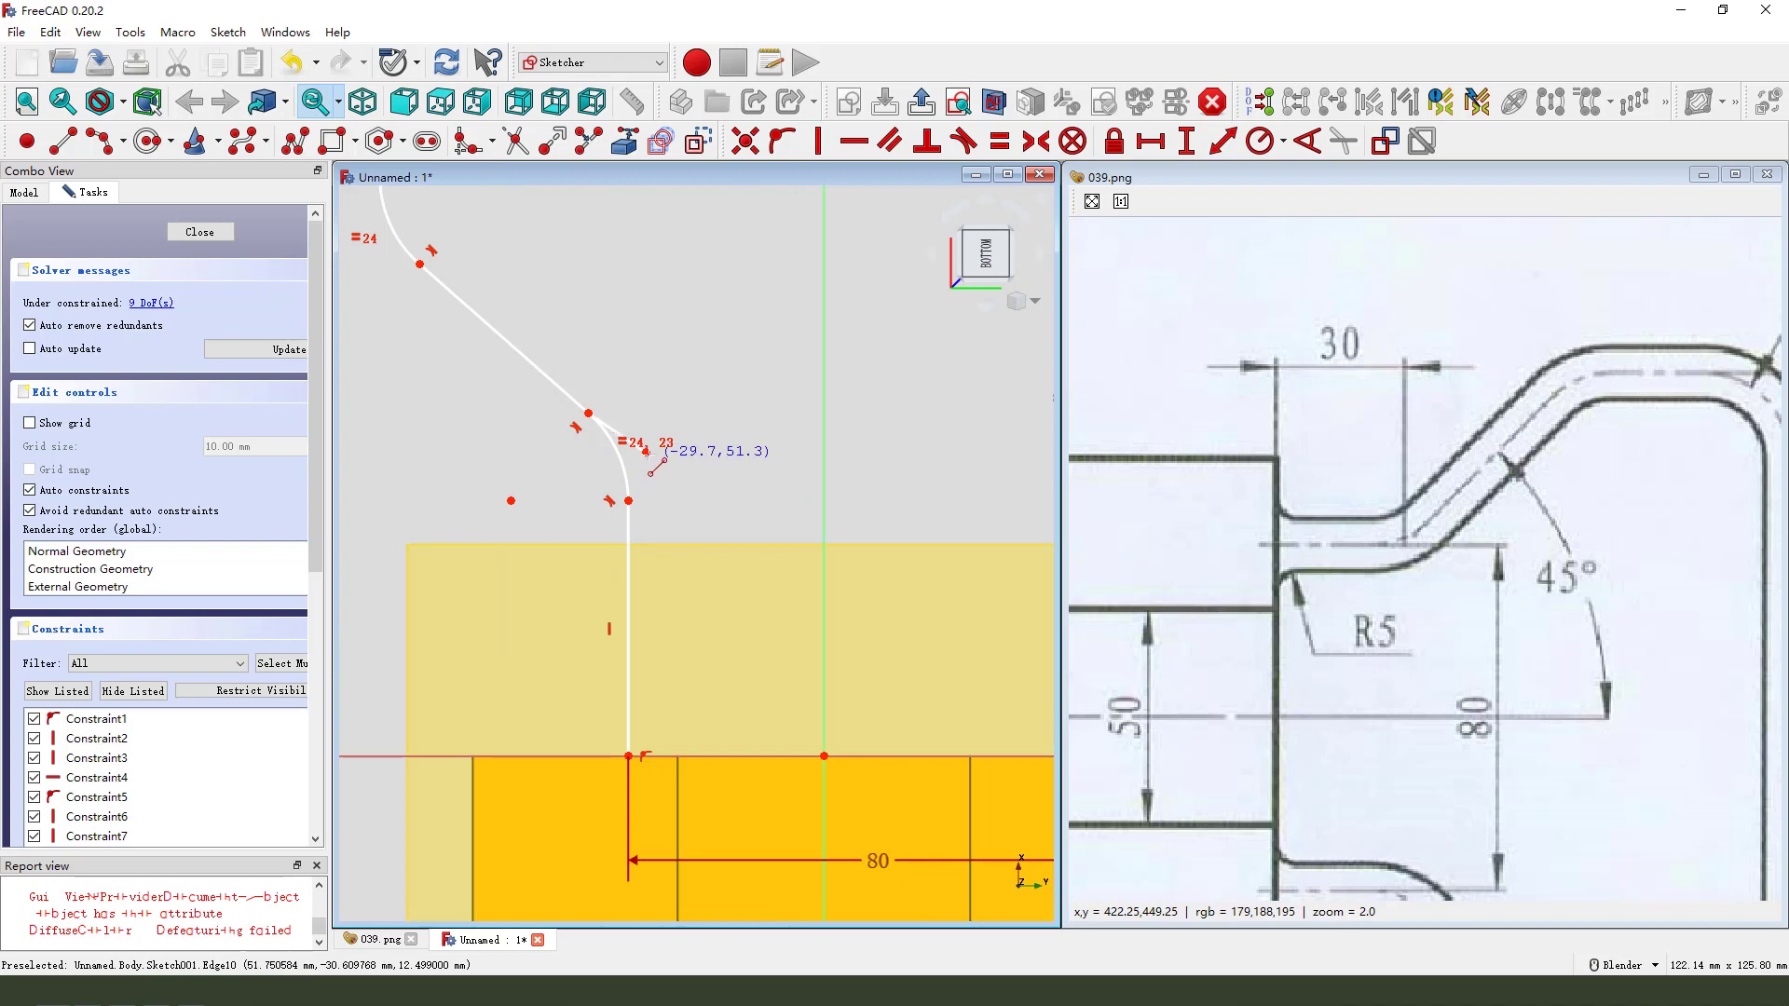
left_click(645, 452)
left_click(629, 500)
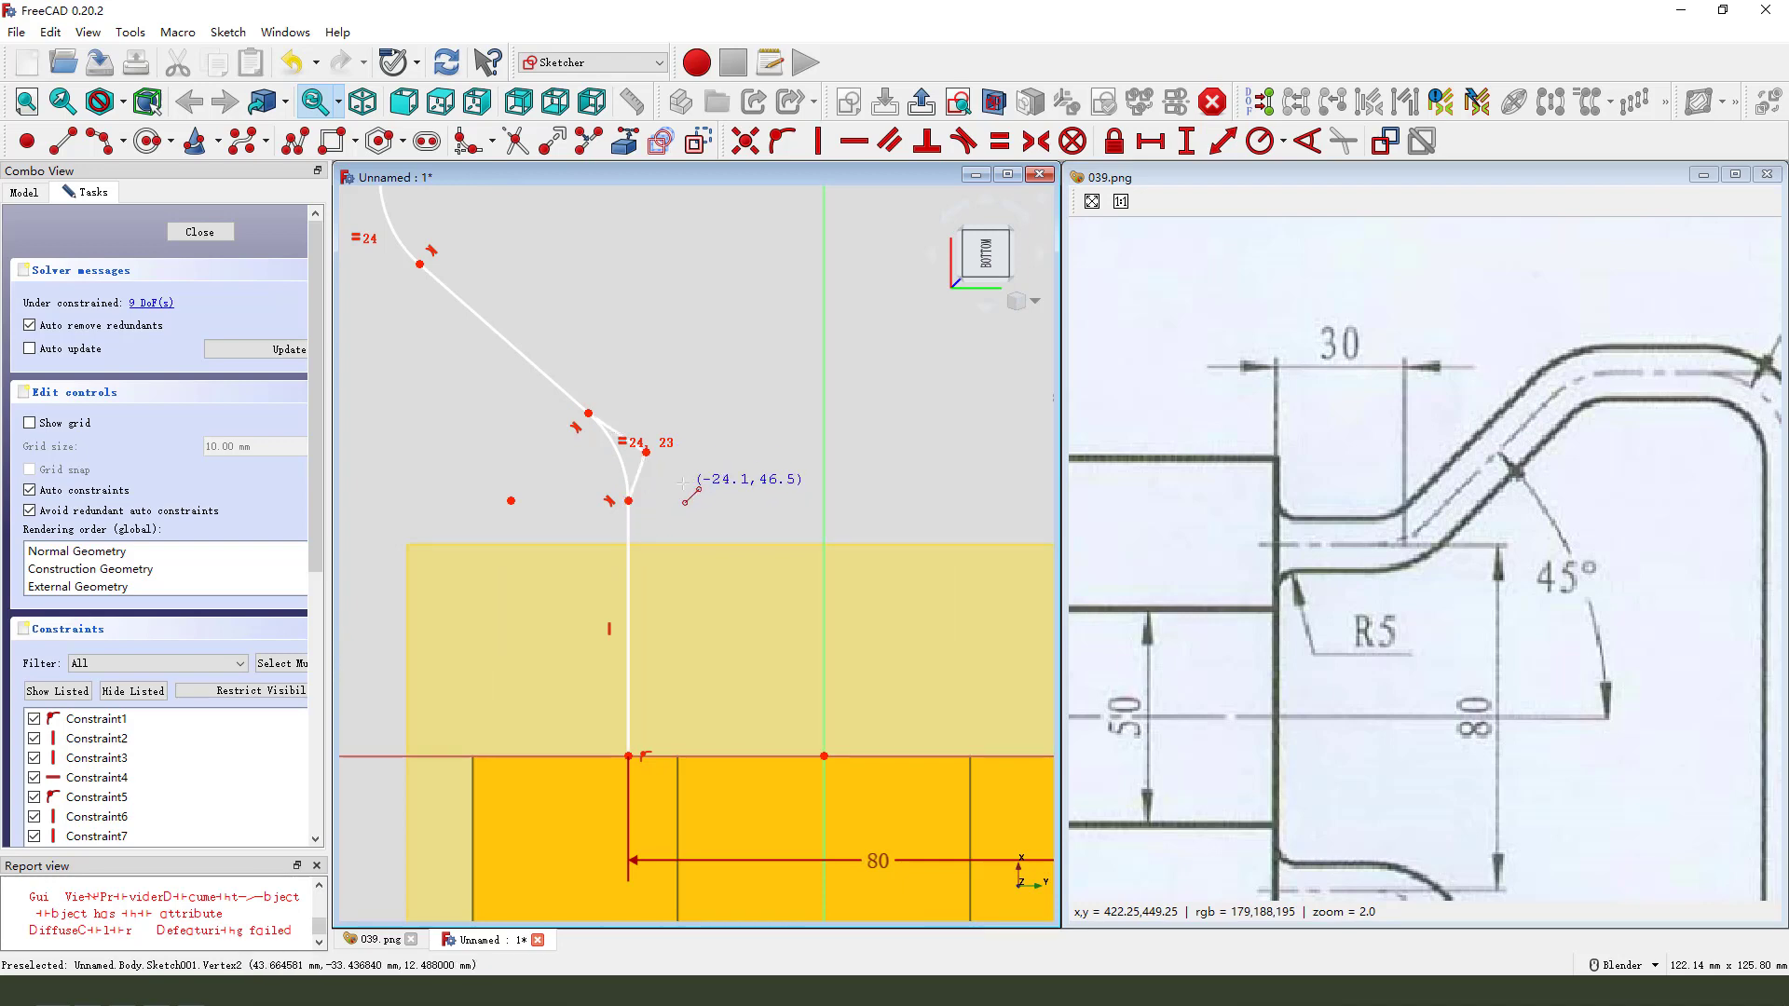
right_click(656, 477)
left_click(639, 476)
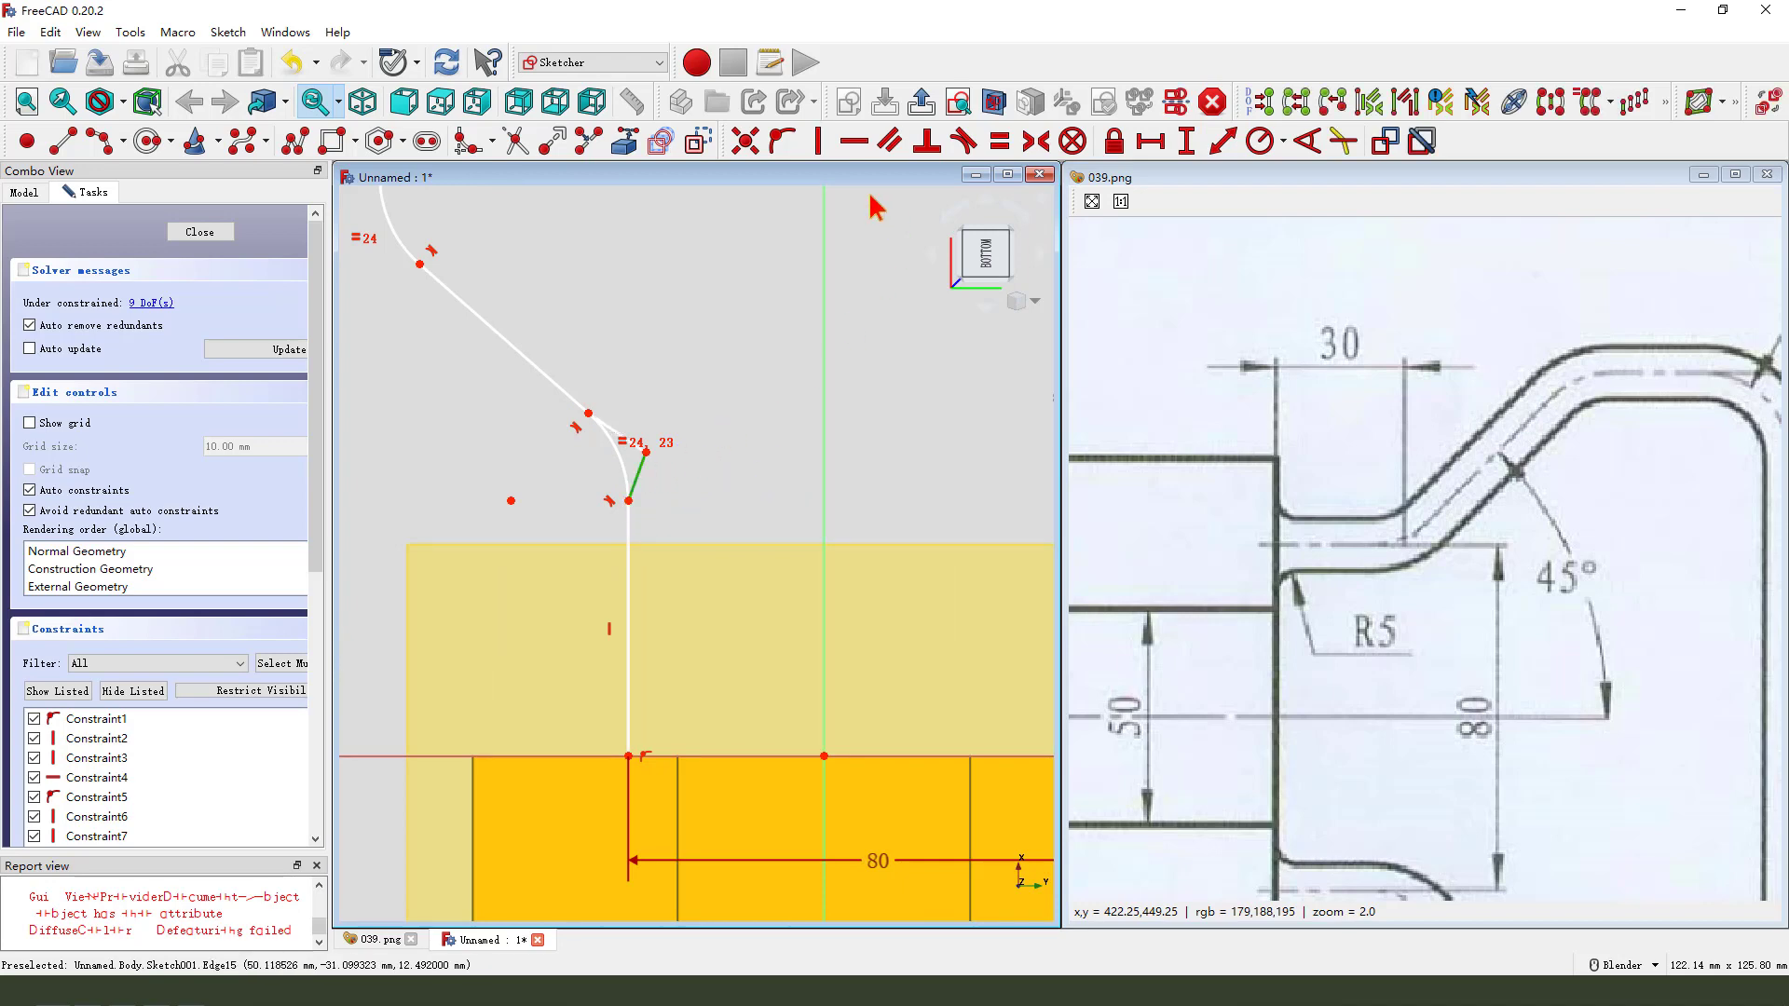
left_click(817, 141)
Step: Make the two slanted path lines parallel
scroll(622, 450, "up", 4)
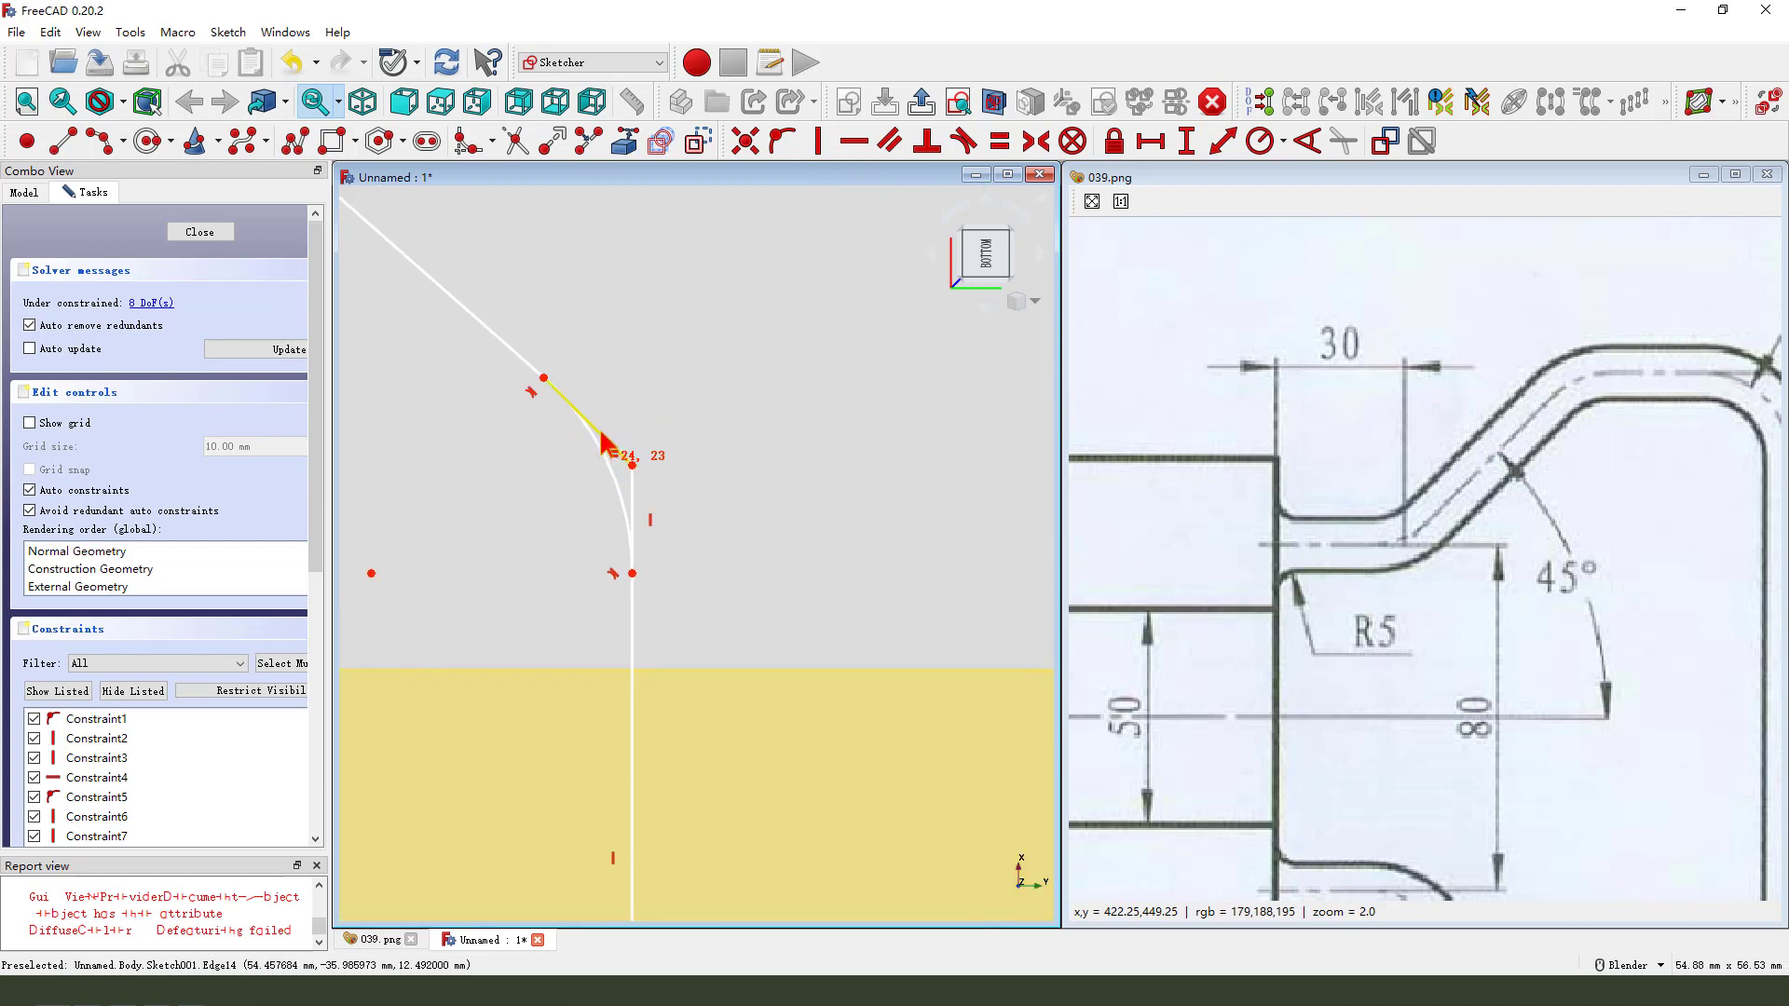
left_click(604, 444)
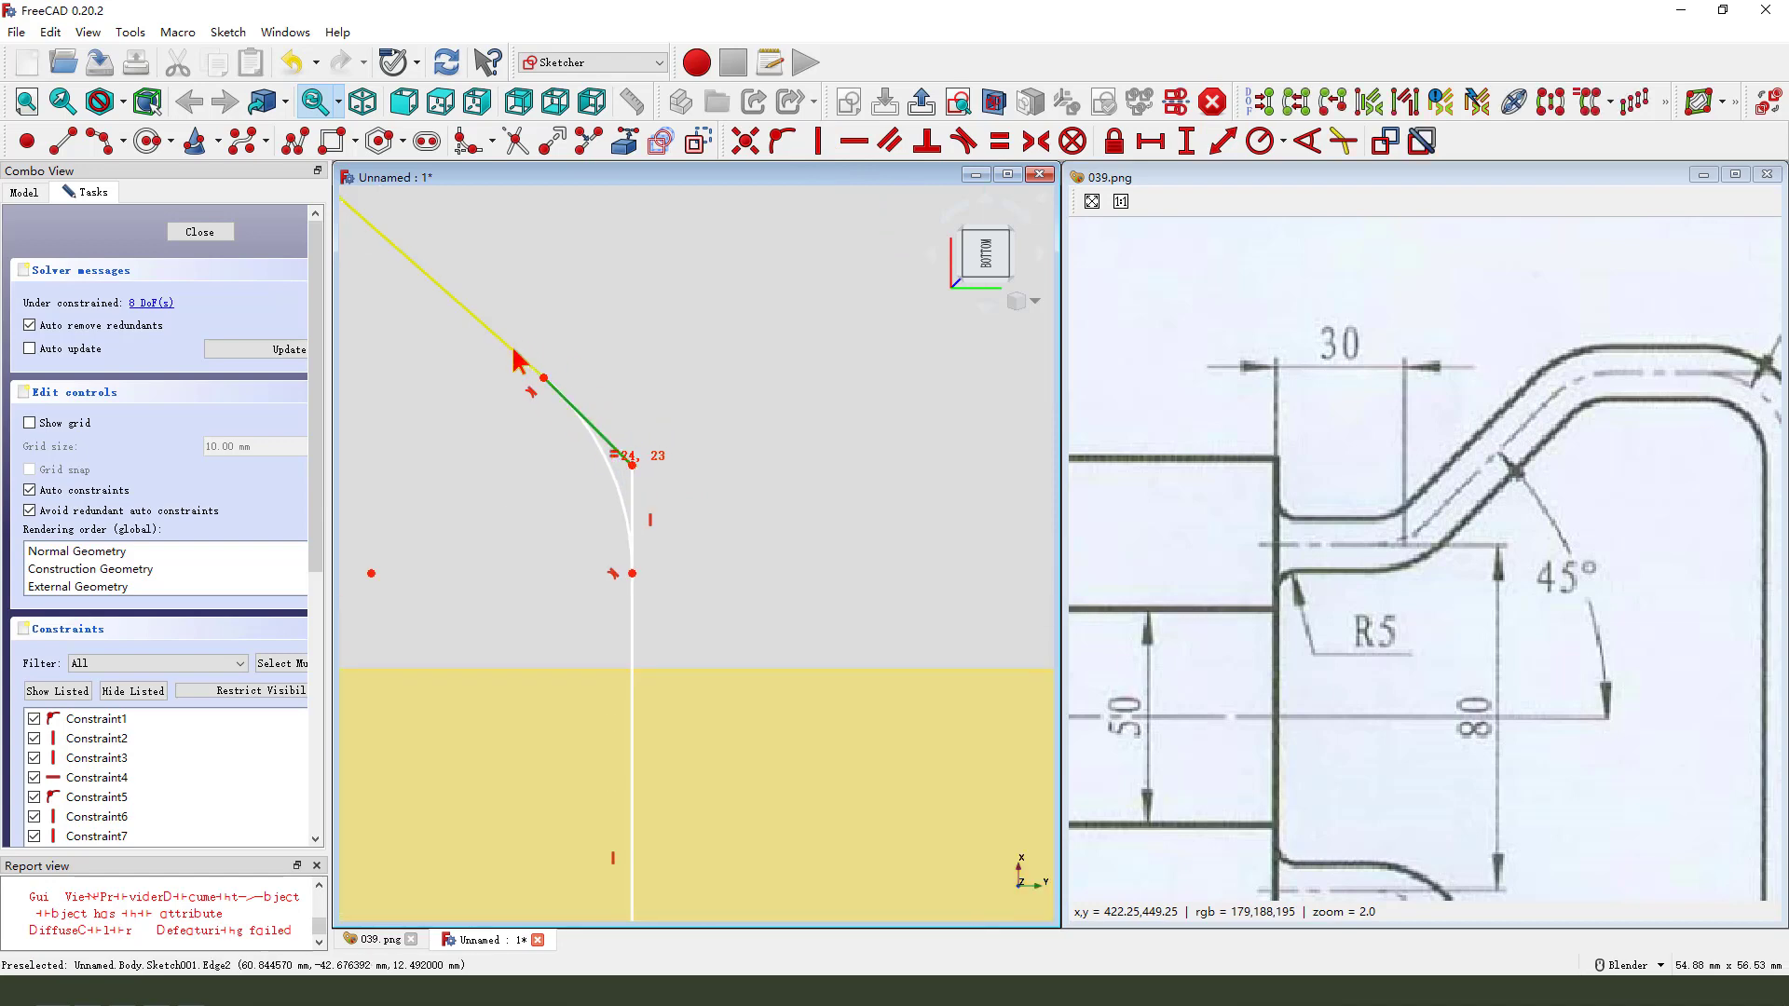
left_click(889, 140)
scroll(779, 347, "down", 3)
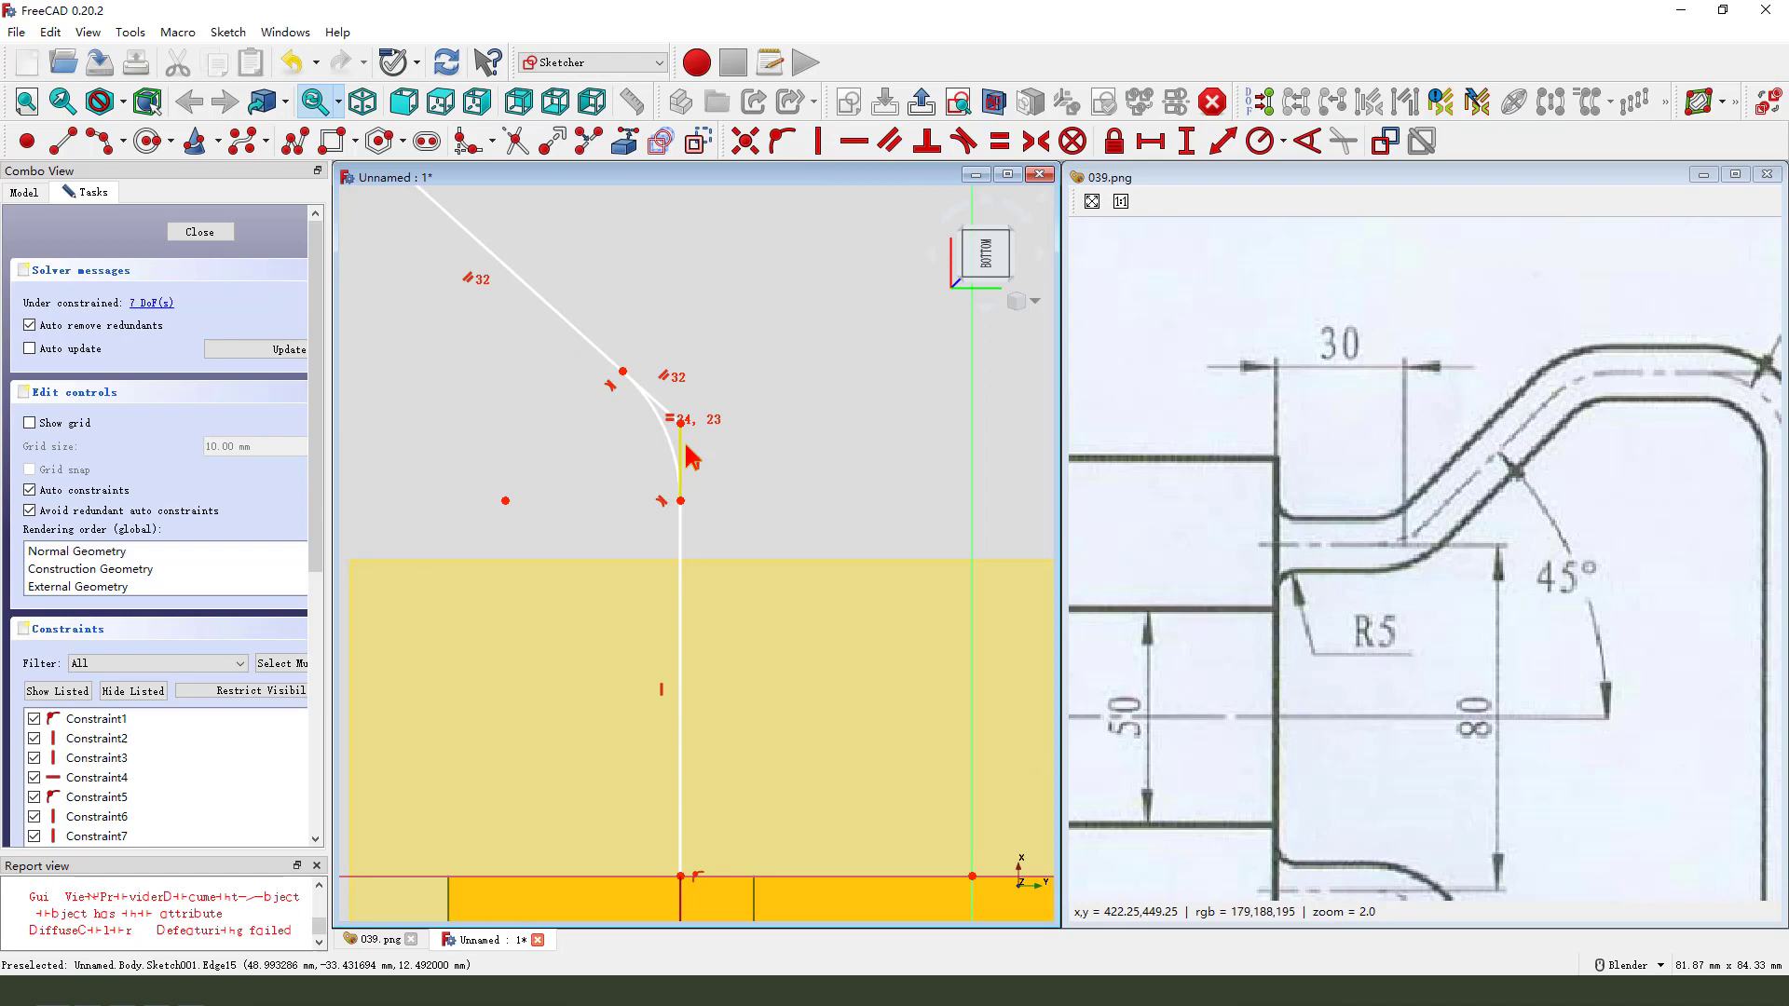
Step: Turn the short vertical and short slanted lines into construction geometry
left_click(689, 457)
scroll(666, 404, "up", 2)
left_click(646, 394)
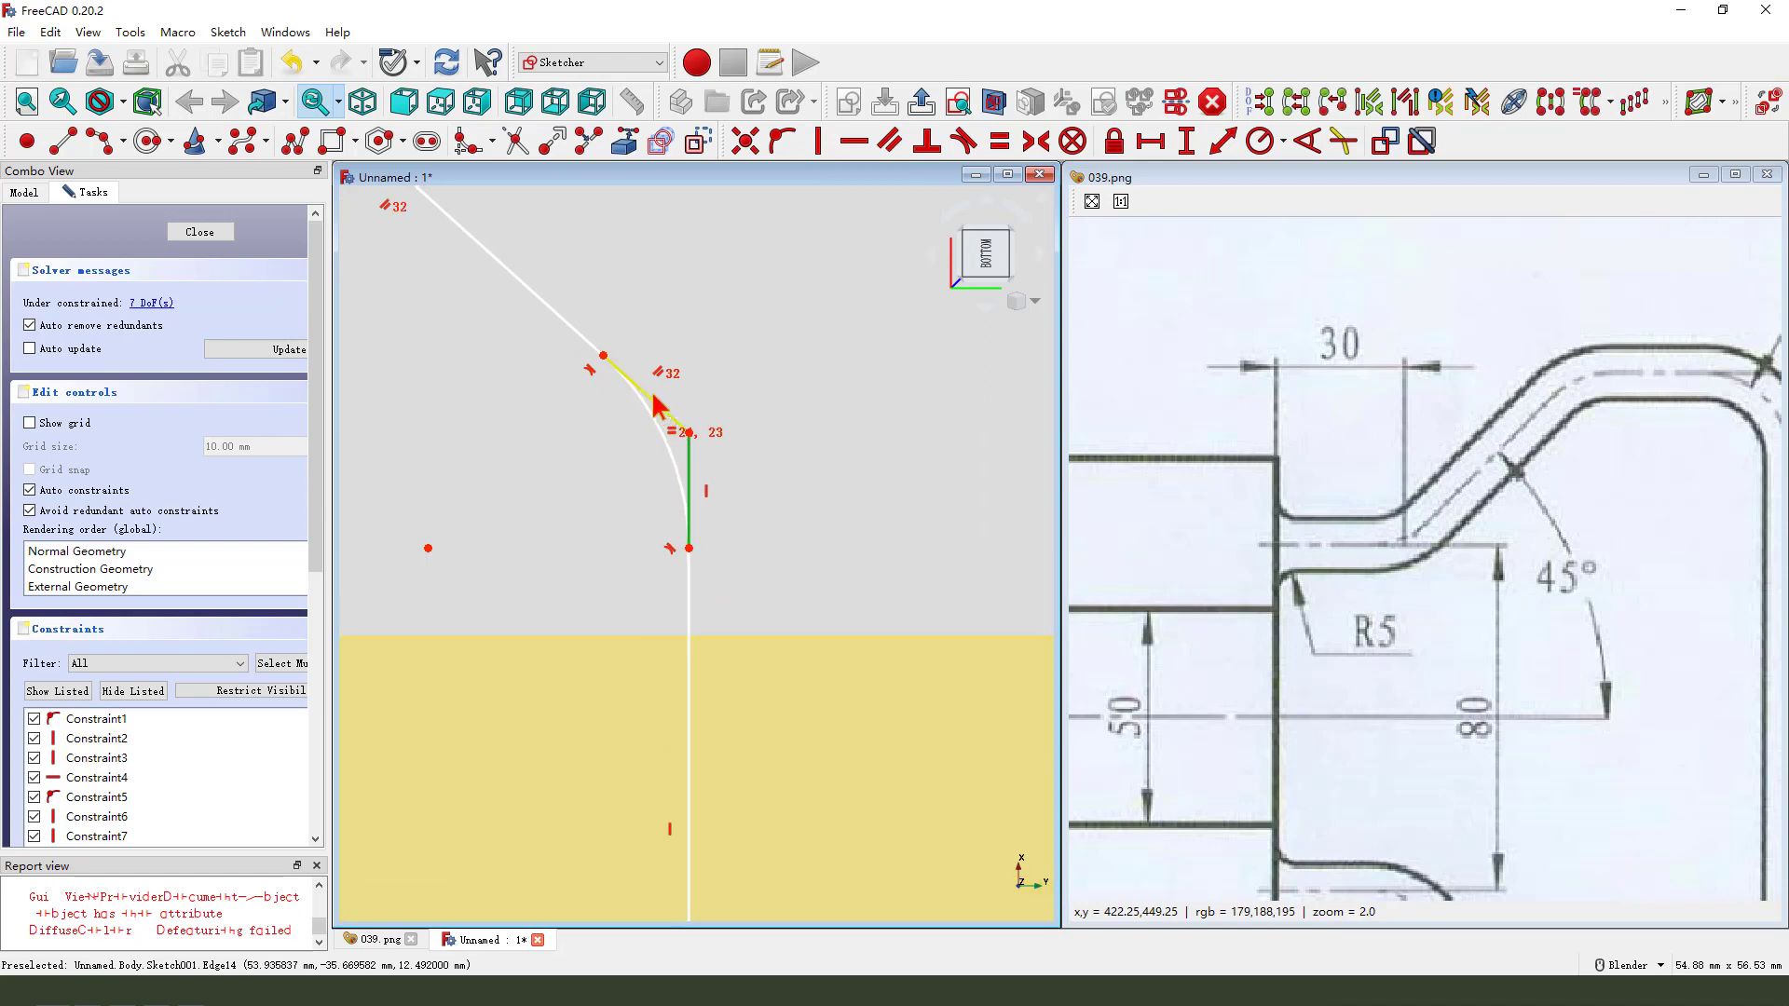
left_click(699, 140)
scroll(770, 471, "down", 4)
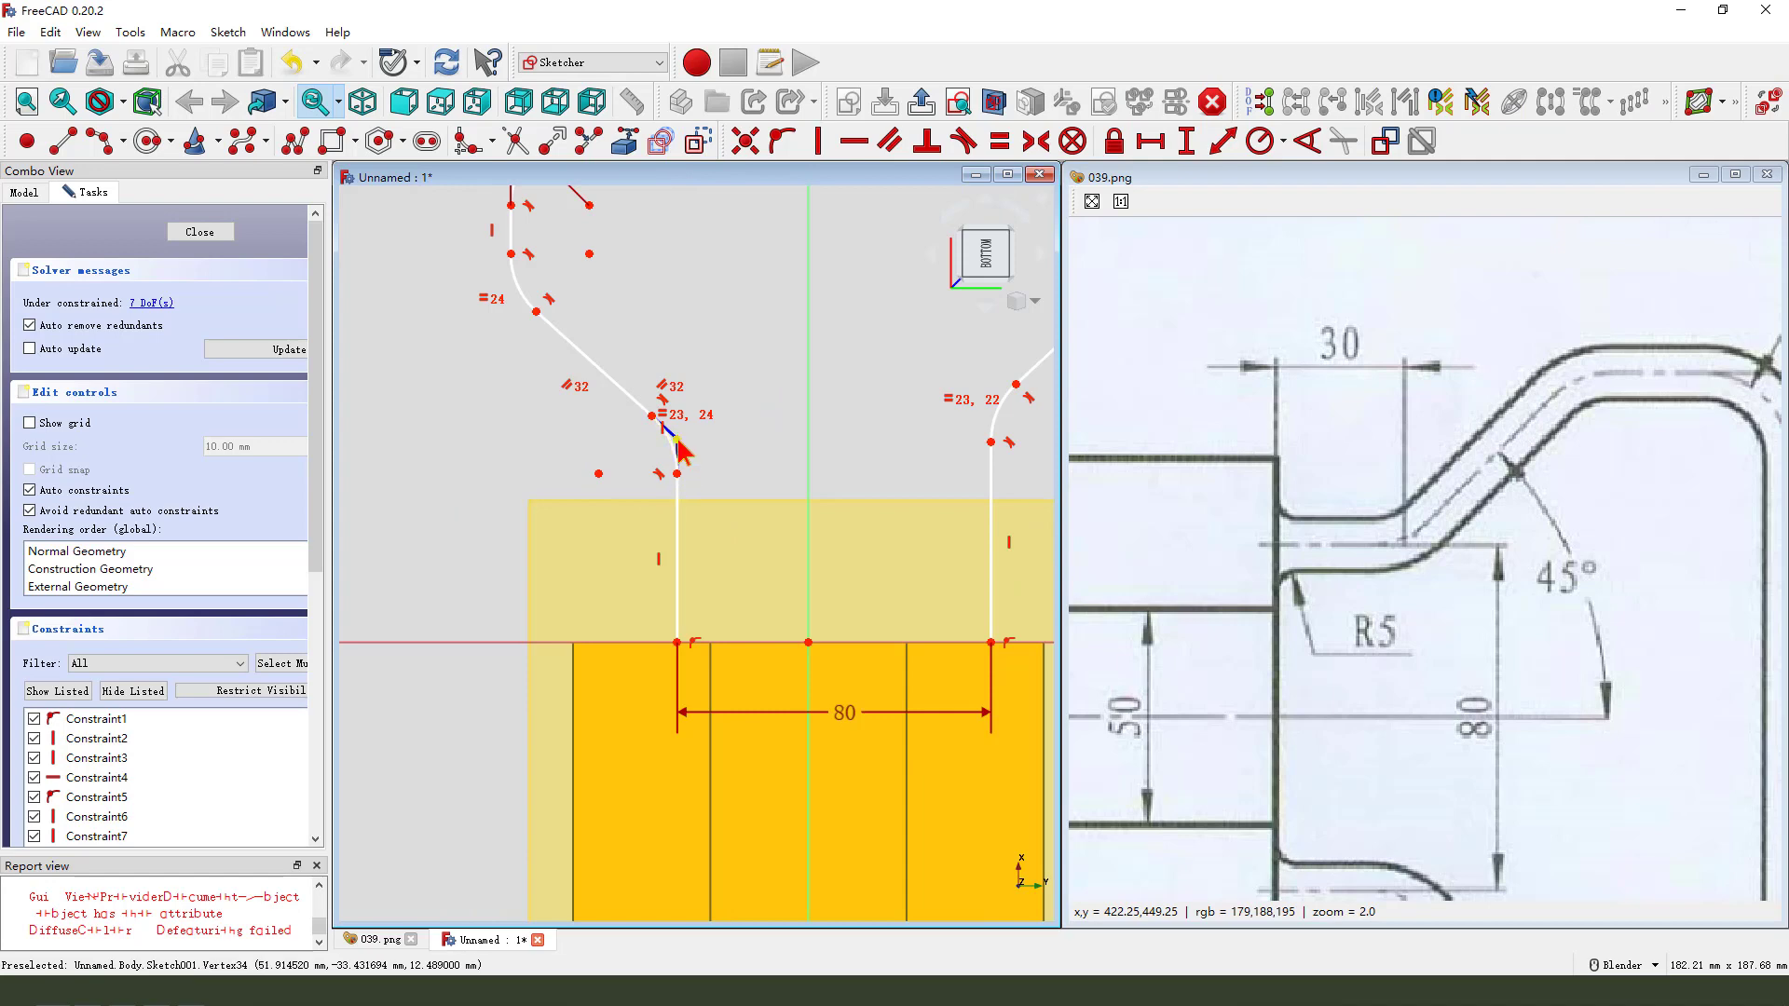
Step: Set a 30 mm vertical distance from the bend point to the block edge
left_click(678, 439)
left_click(678, 642)
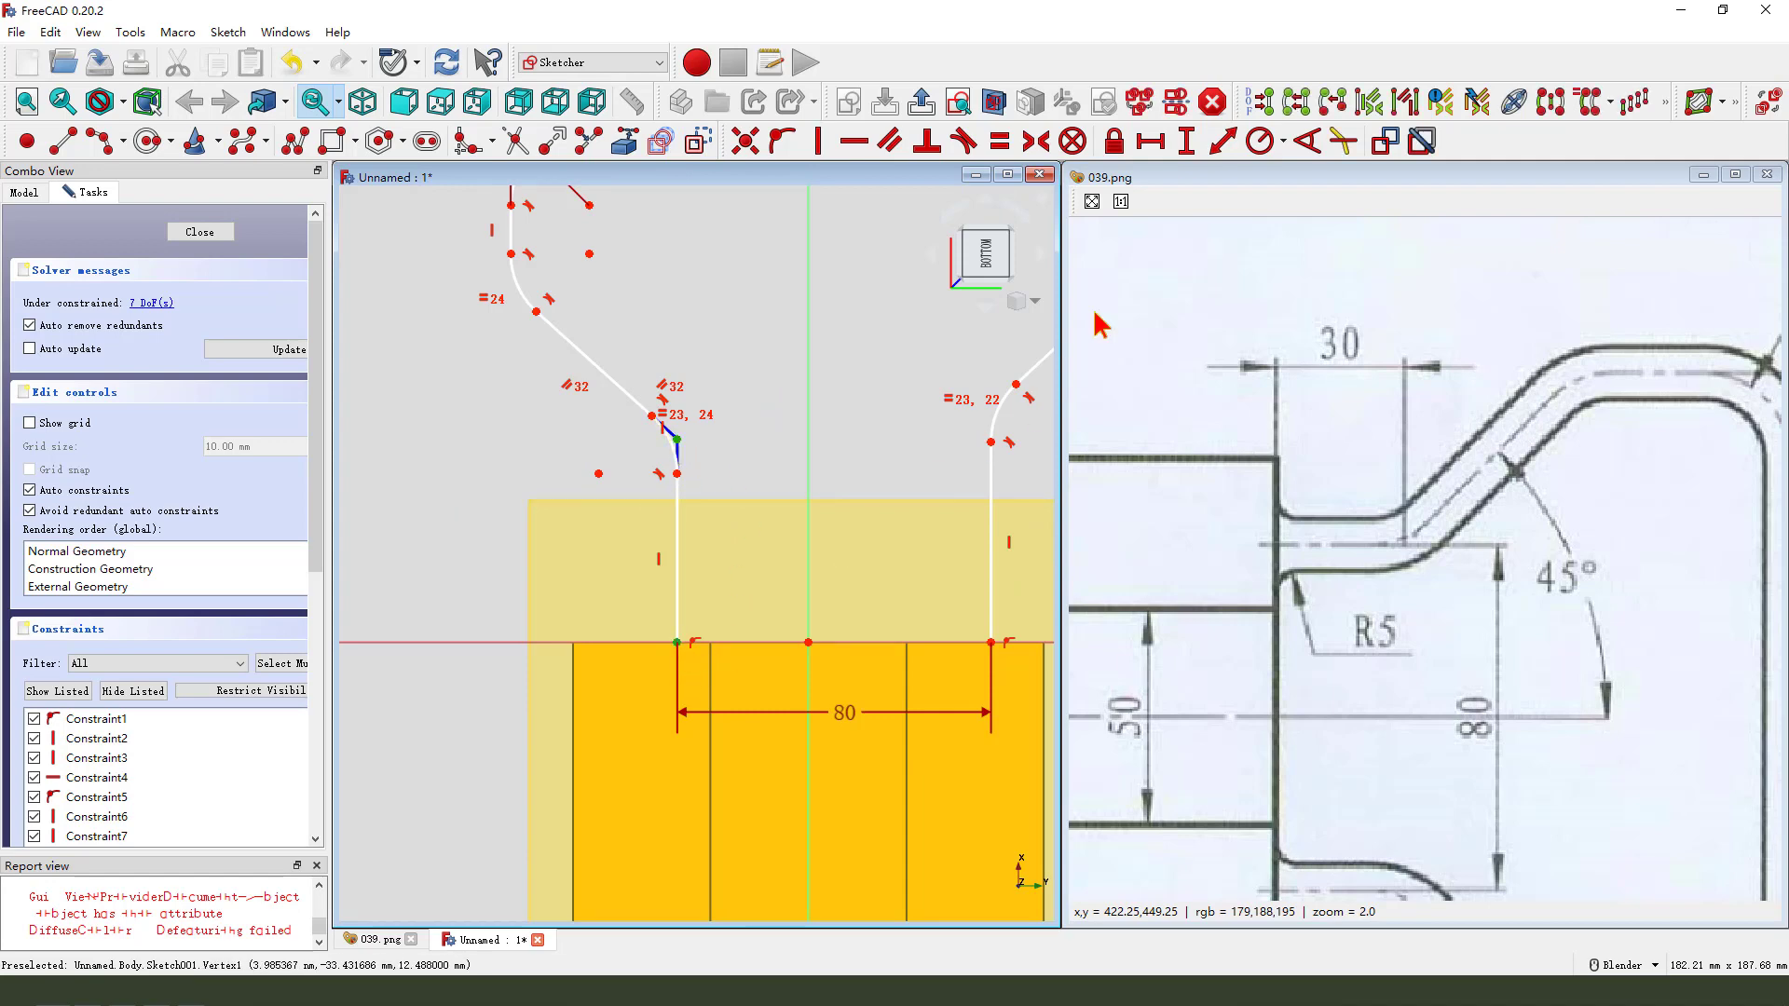
left_click(1186, 141)
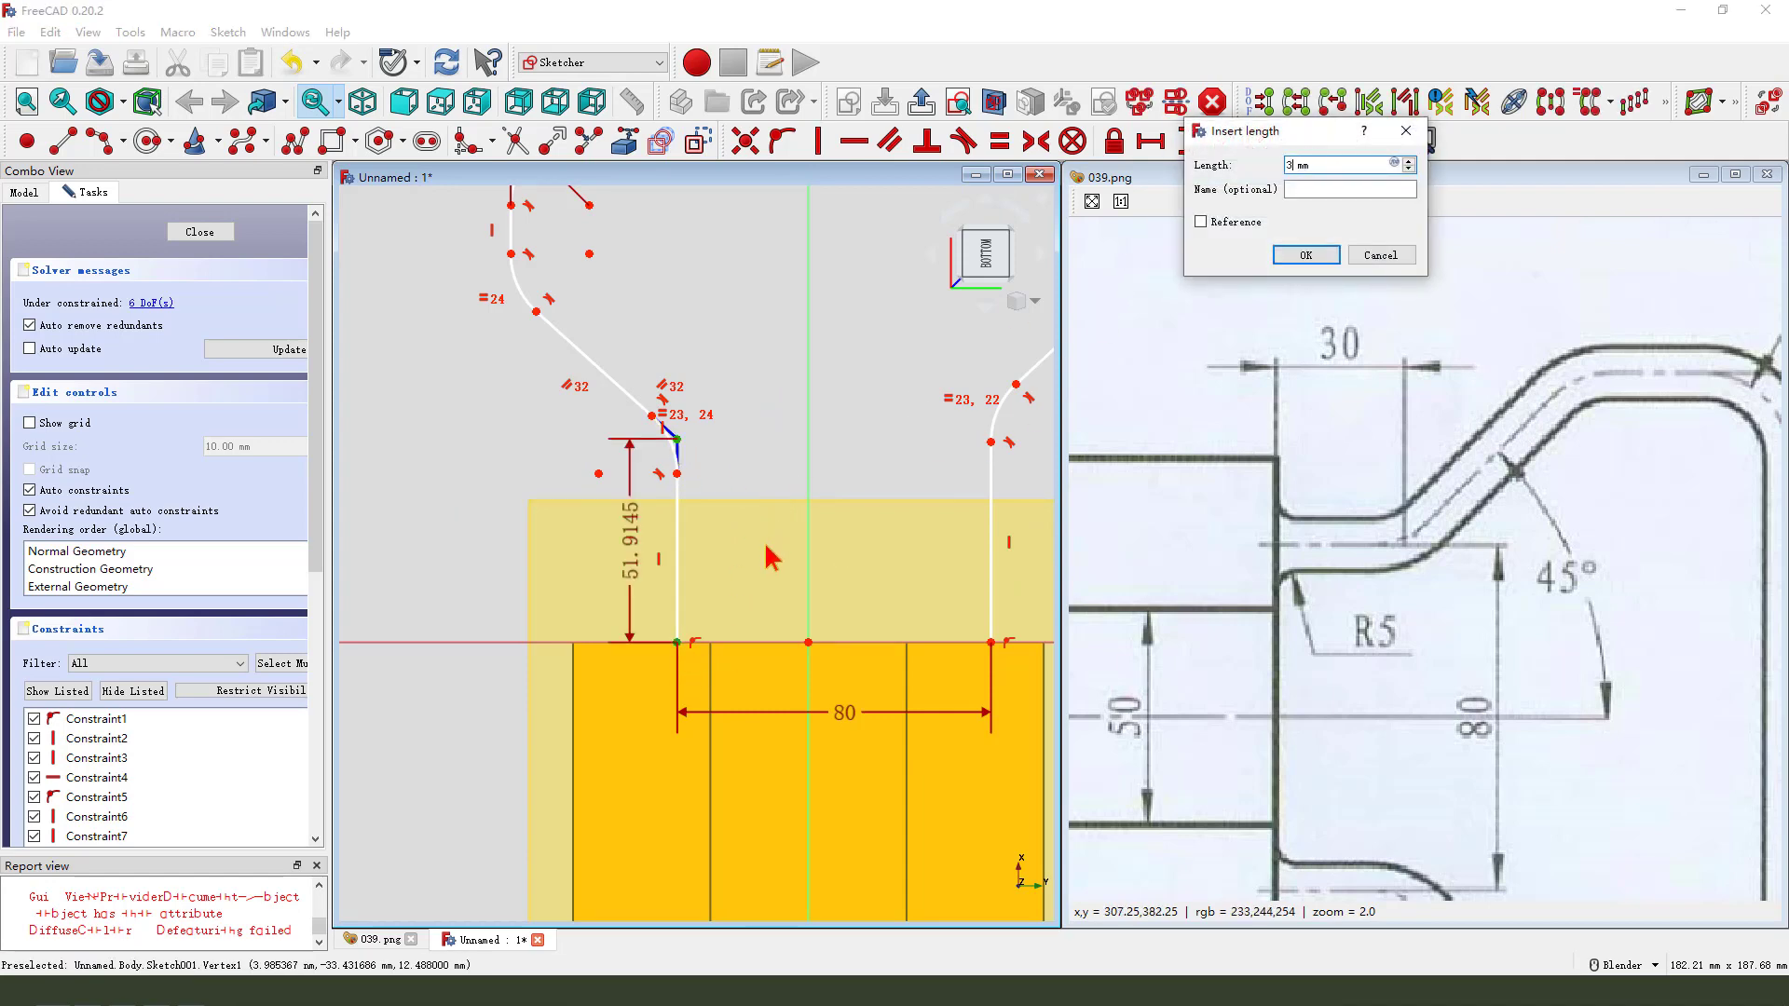
type("30")
key("Return")
Step: Give the lower slanted path line a 45° angle constraint
scroll(771, 557, "down", 2)
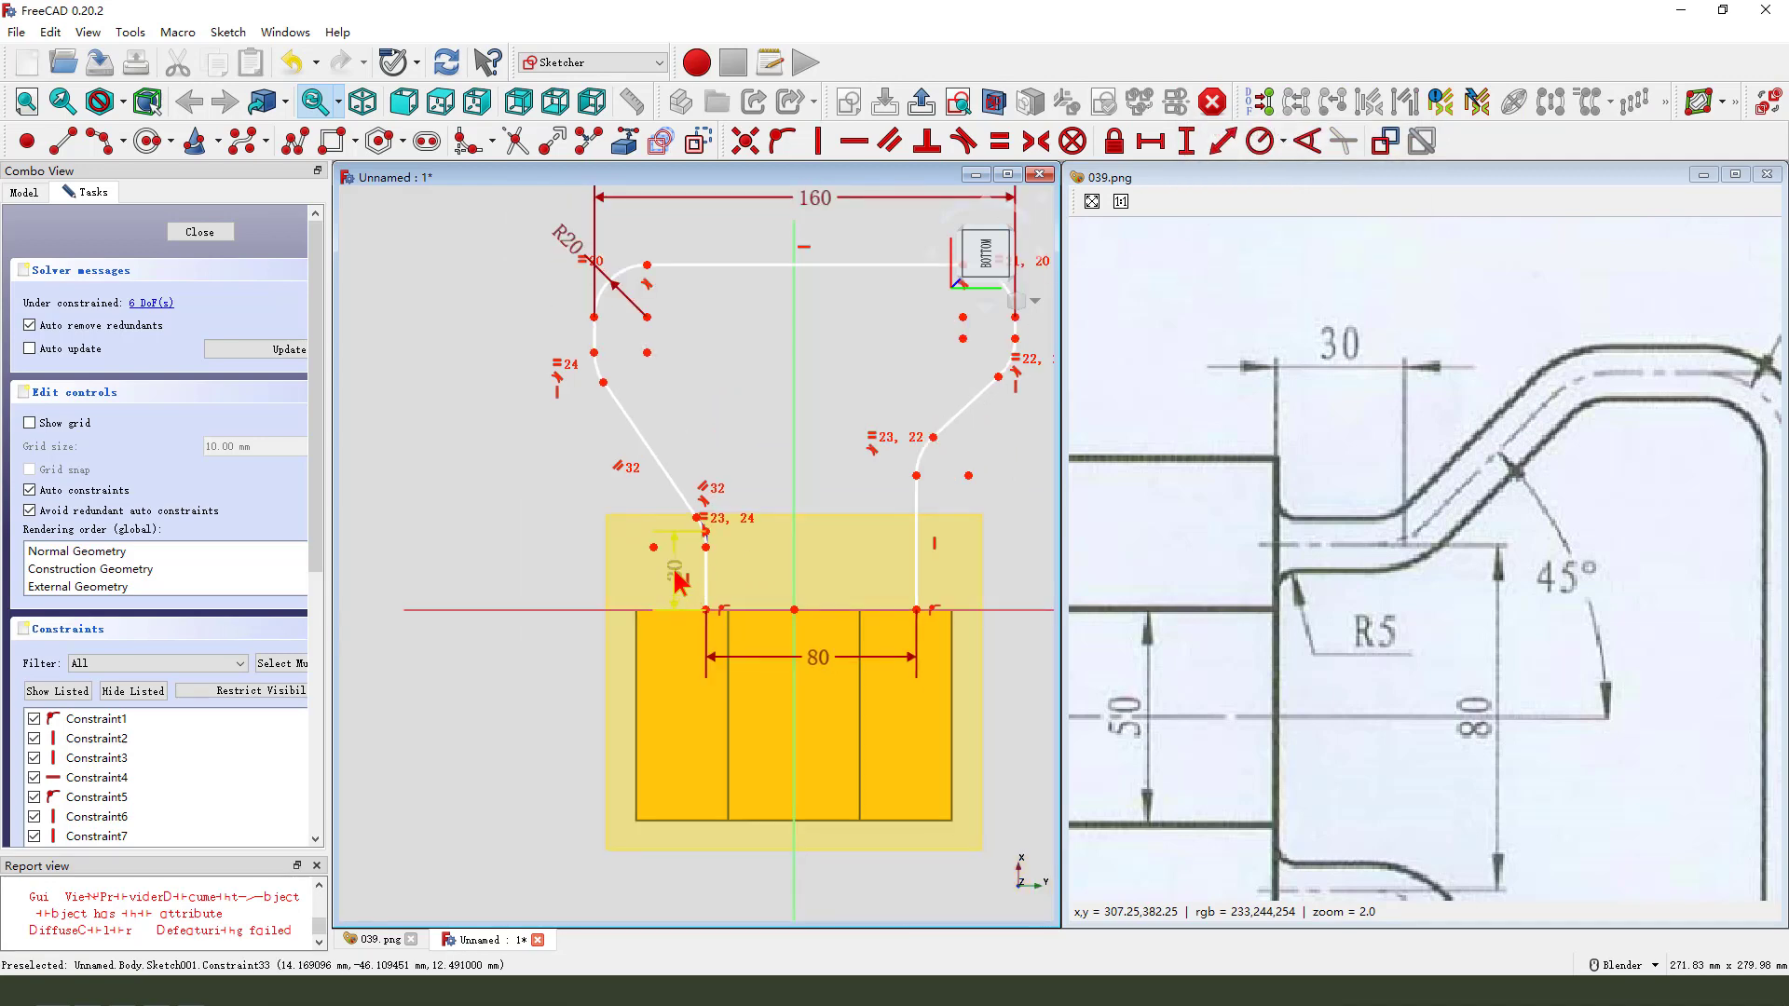
scroll(762, 555, "up", 1)
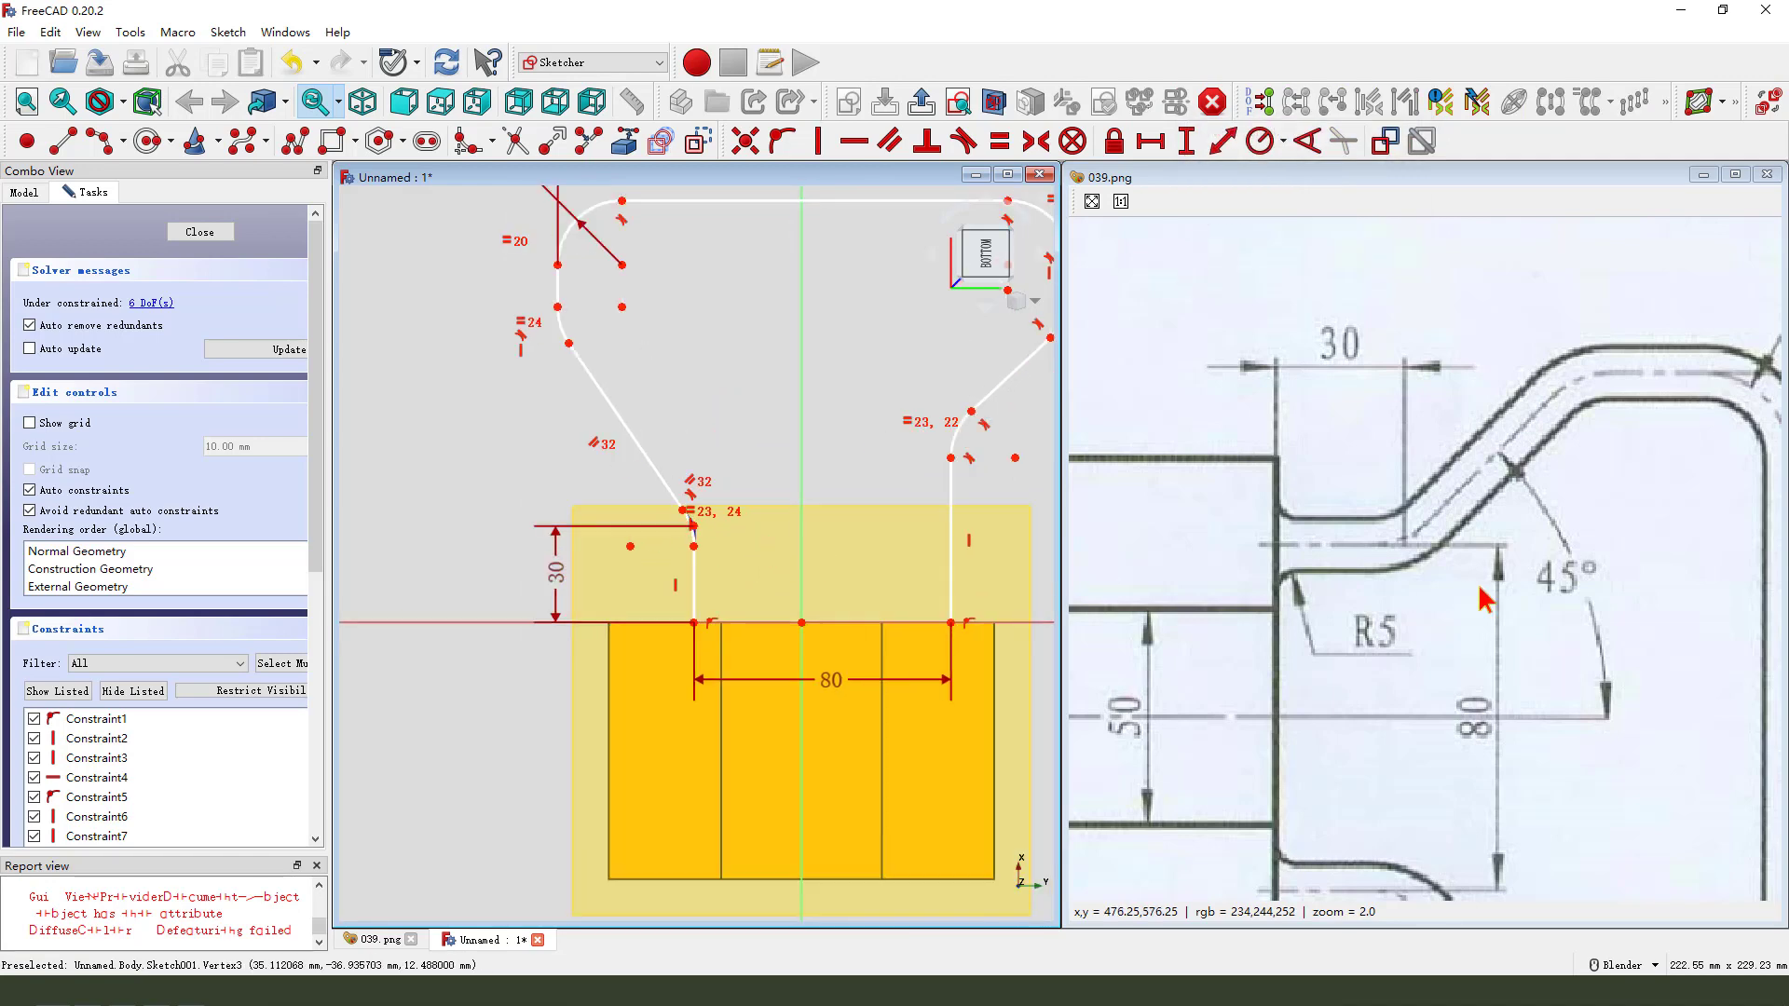
left_click(632, 434)
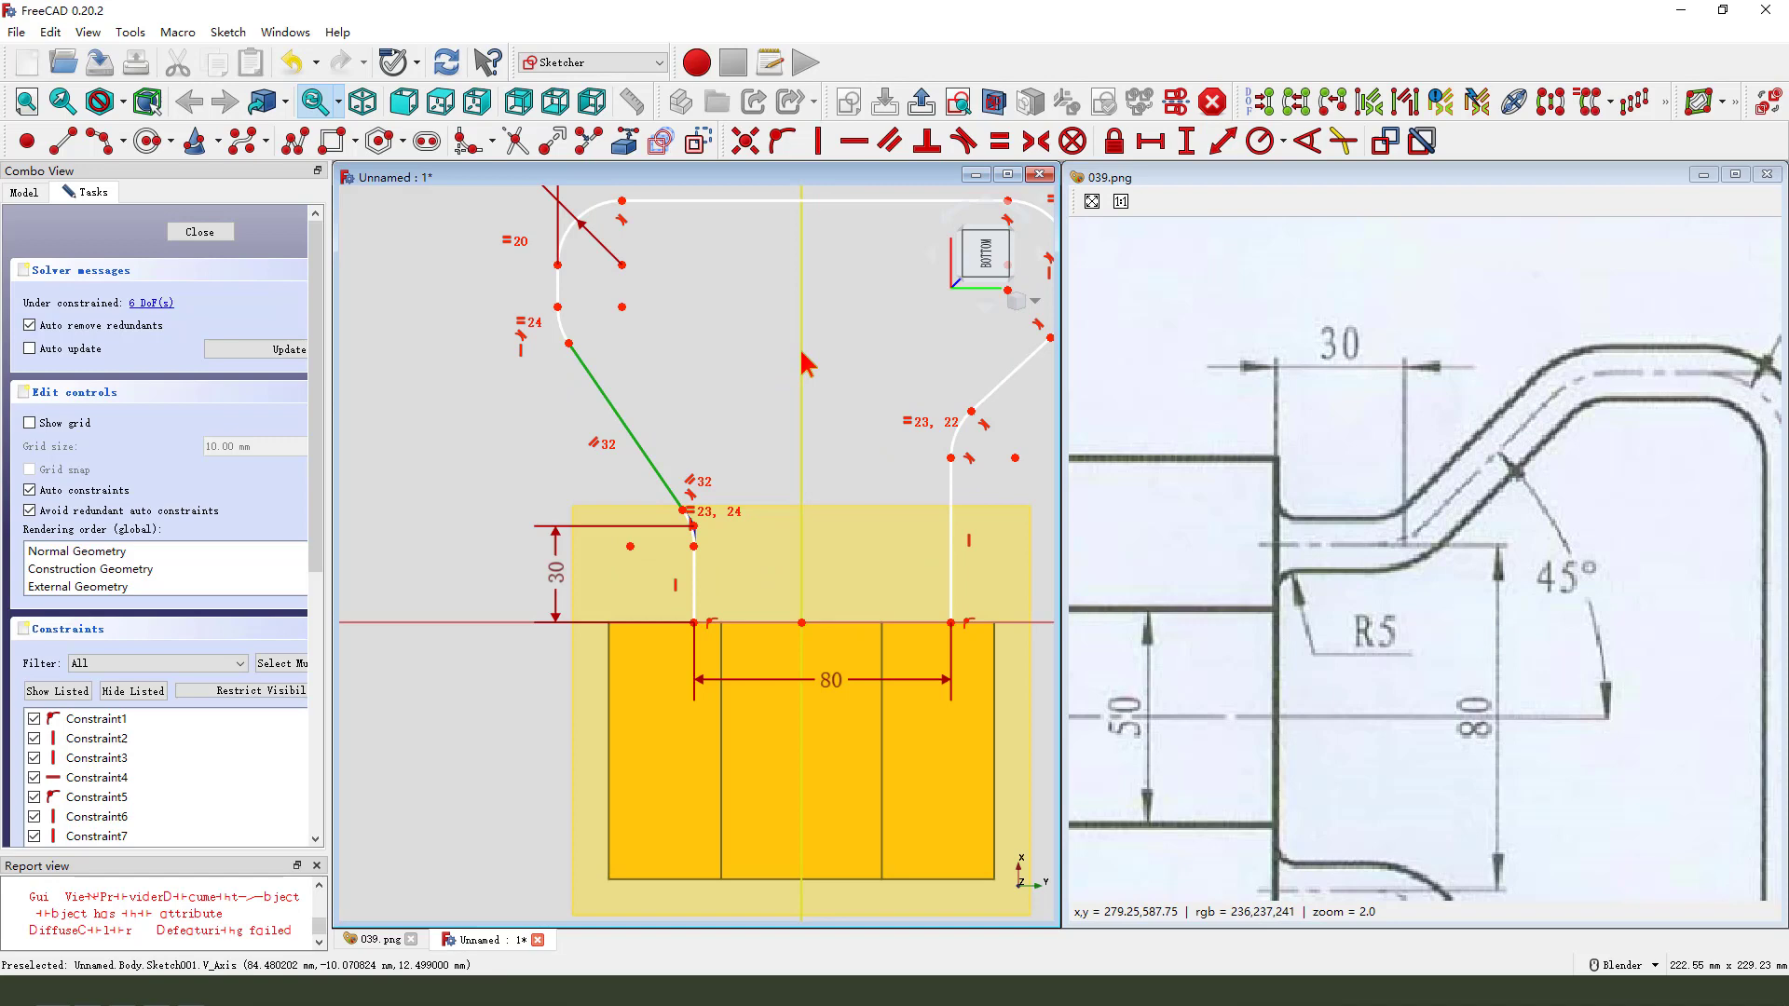
left_click(1307, 141)
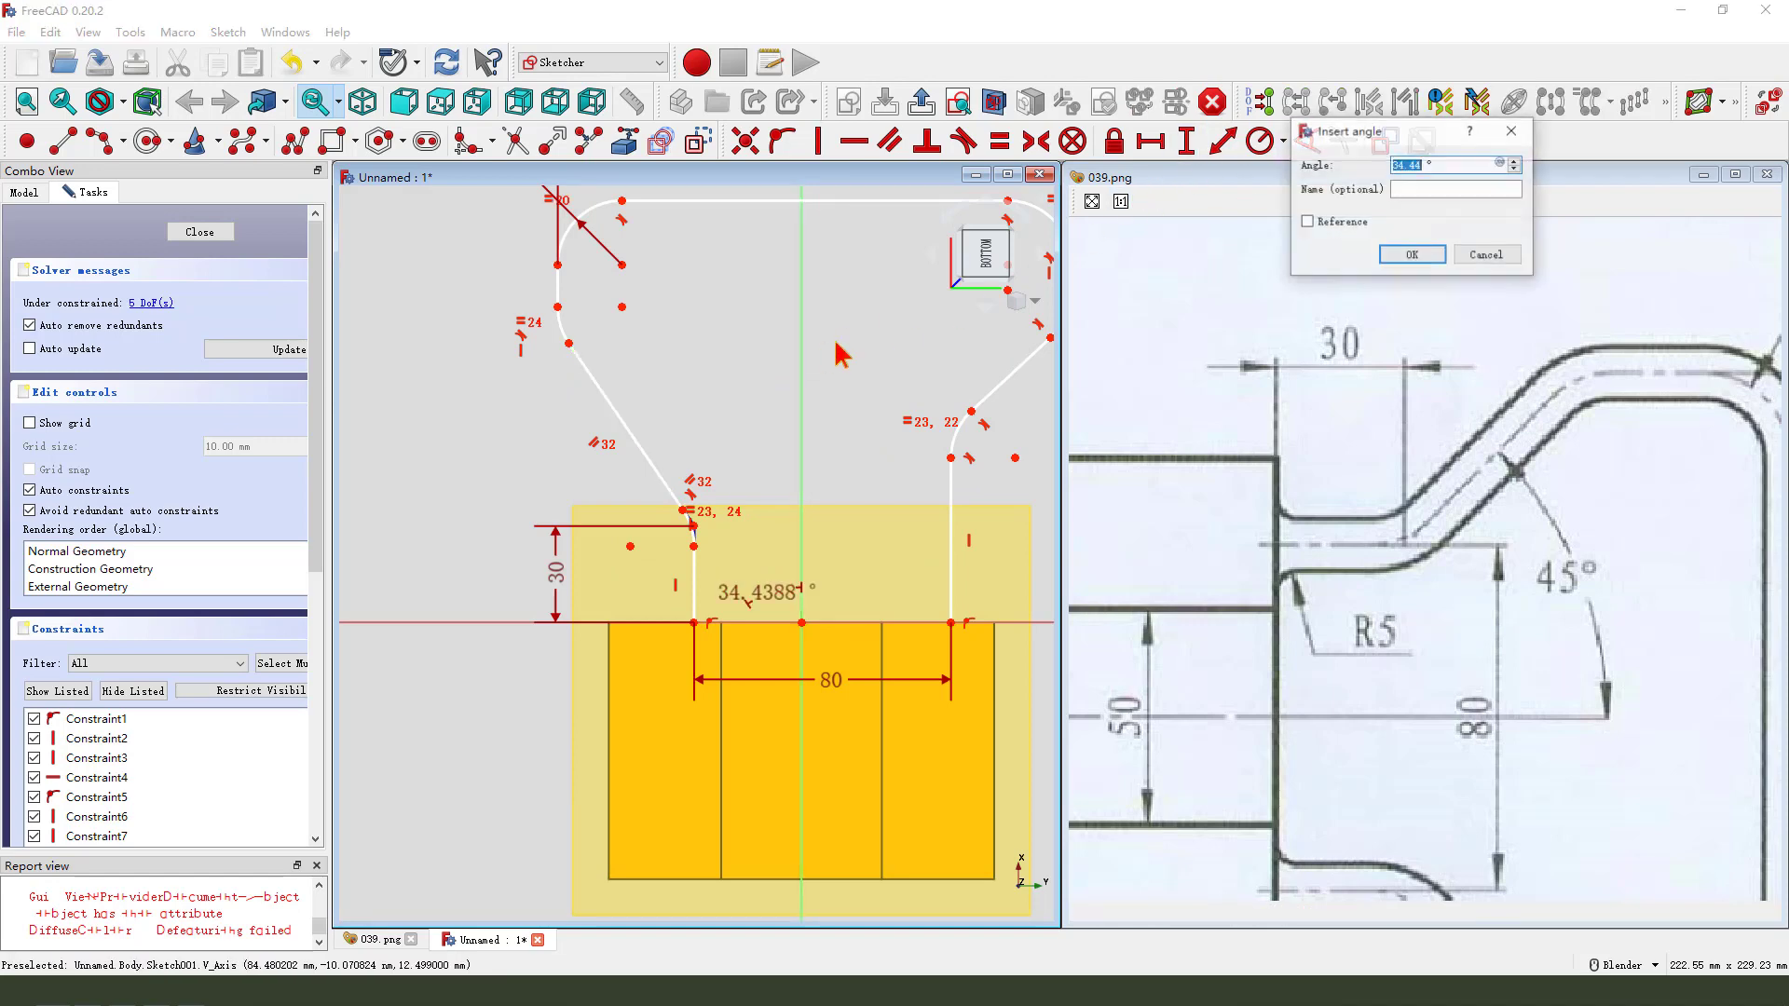
key("Return")
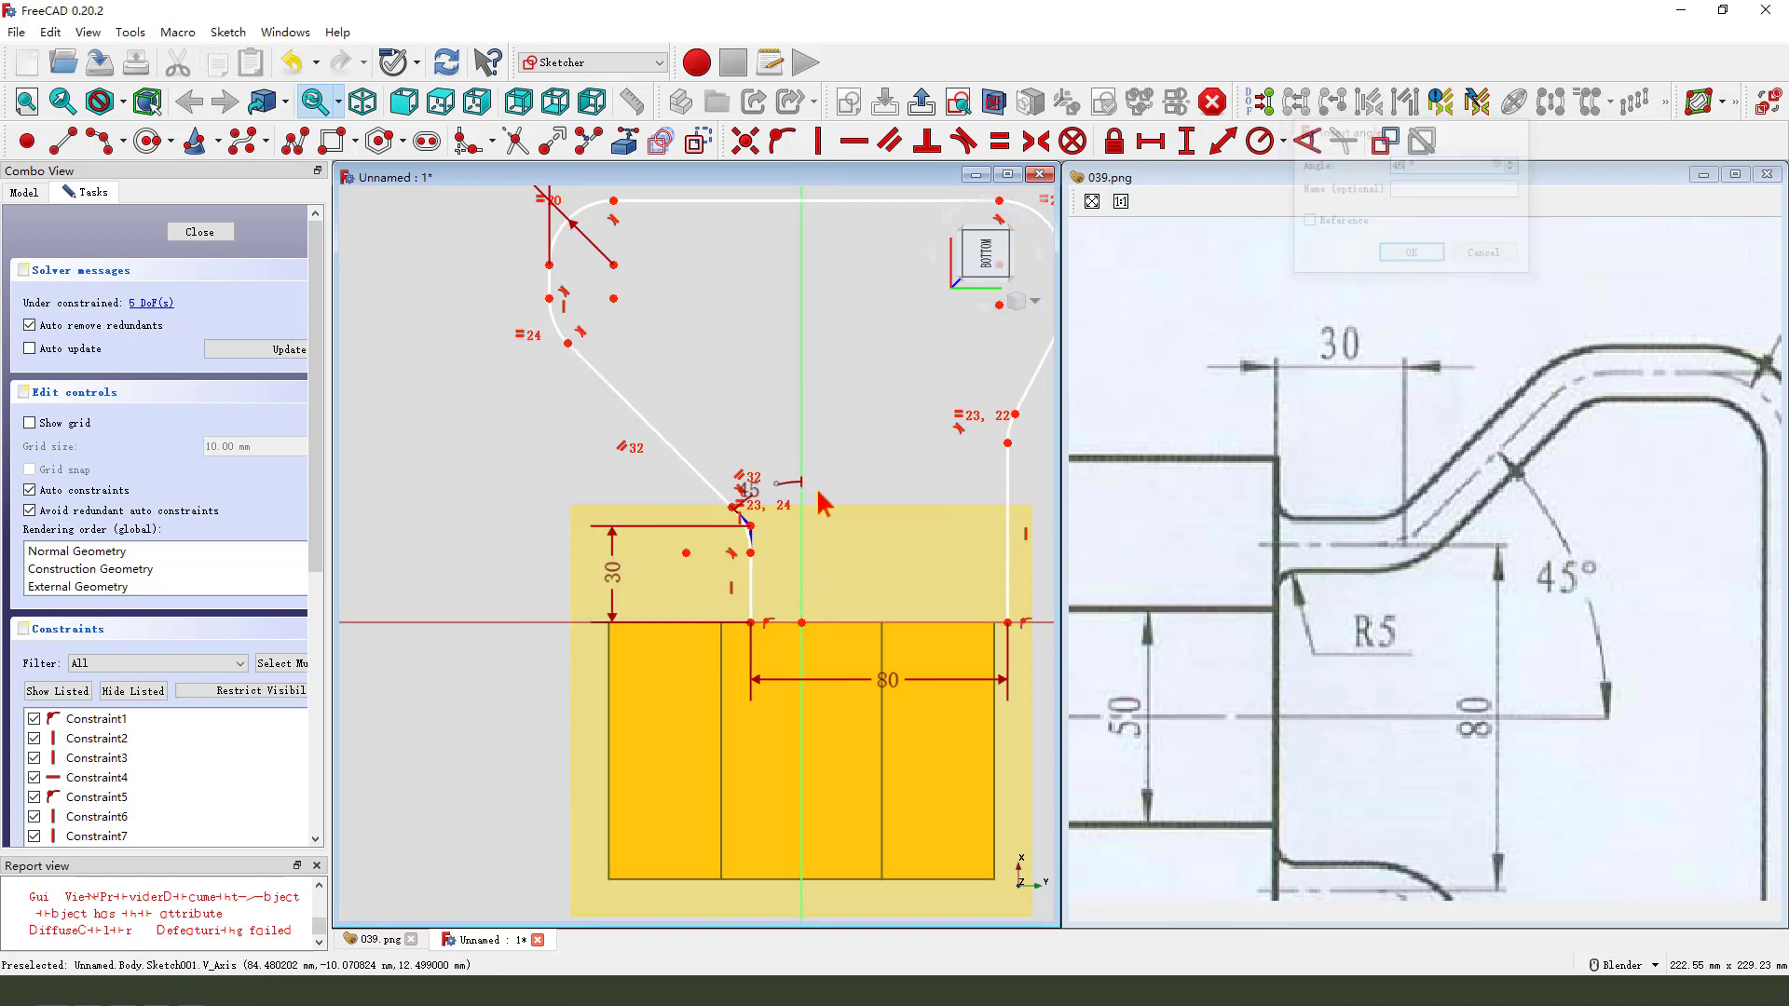
scroll(820, 503, "down", 3)
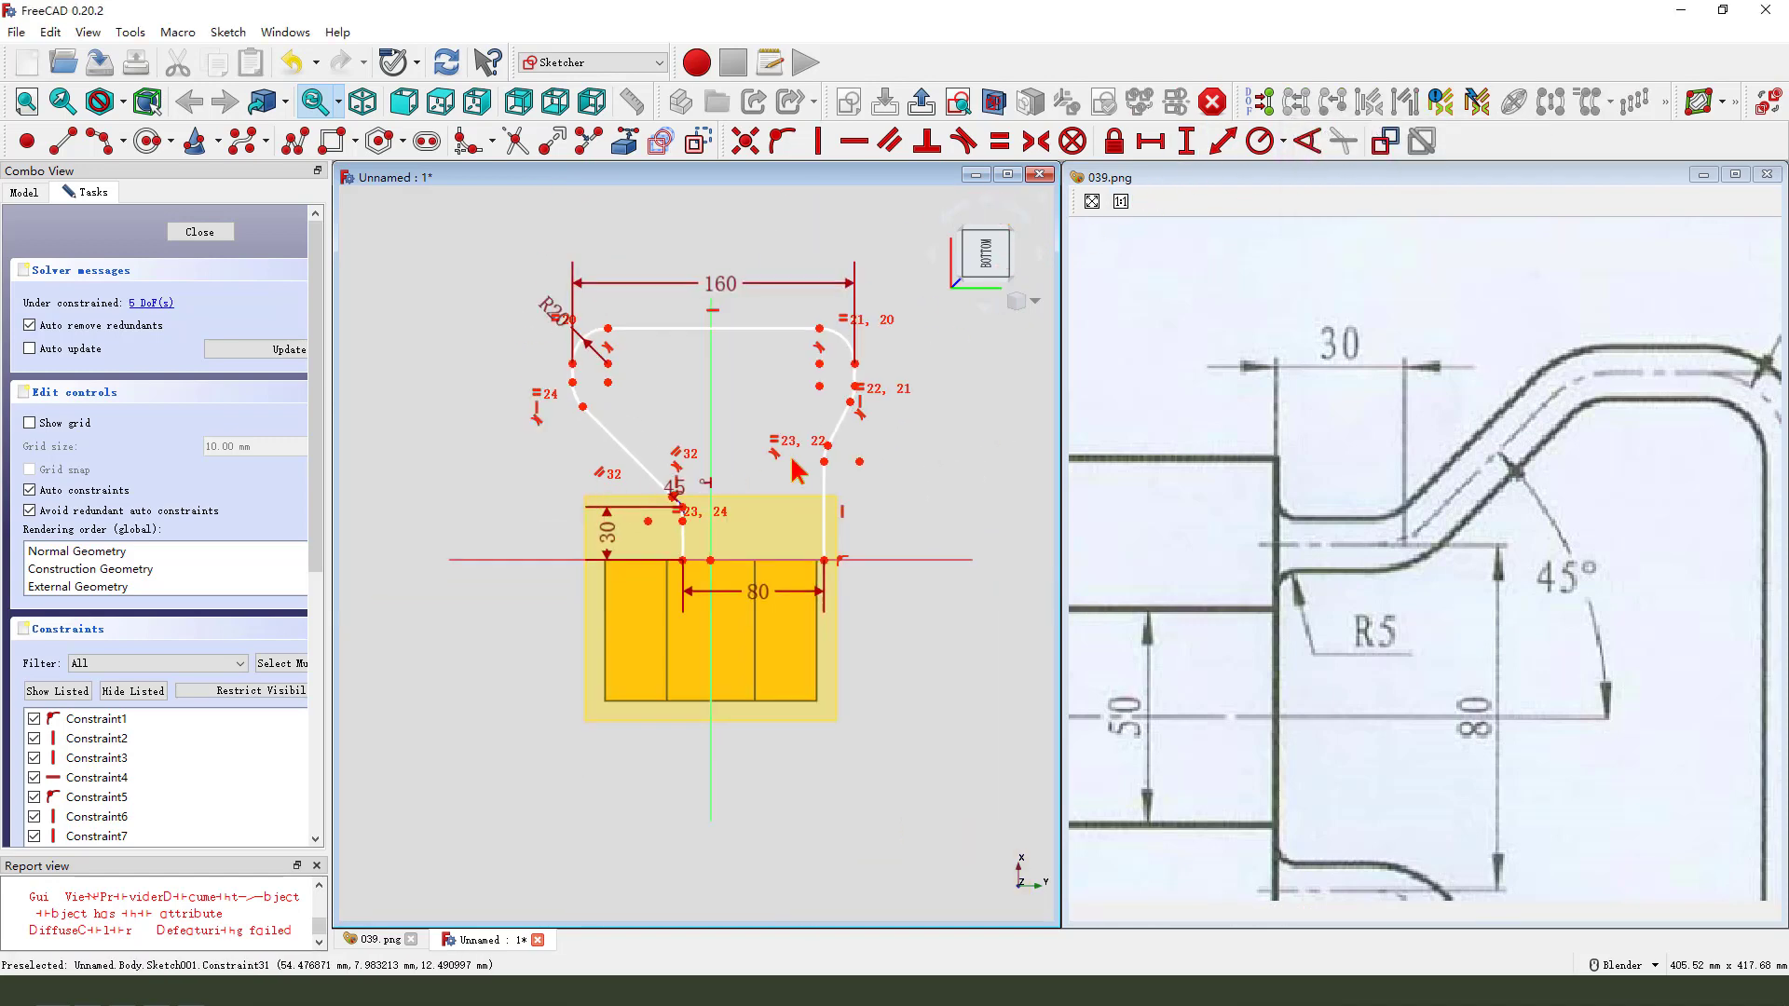
Step: Make the two arc centres symmetric about the vertical axis
left_click(819, 363)
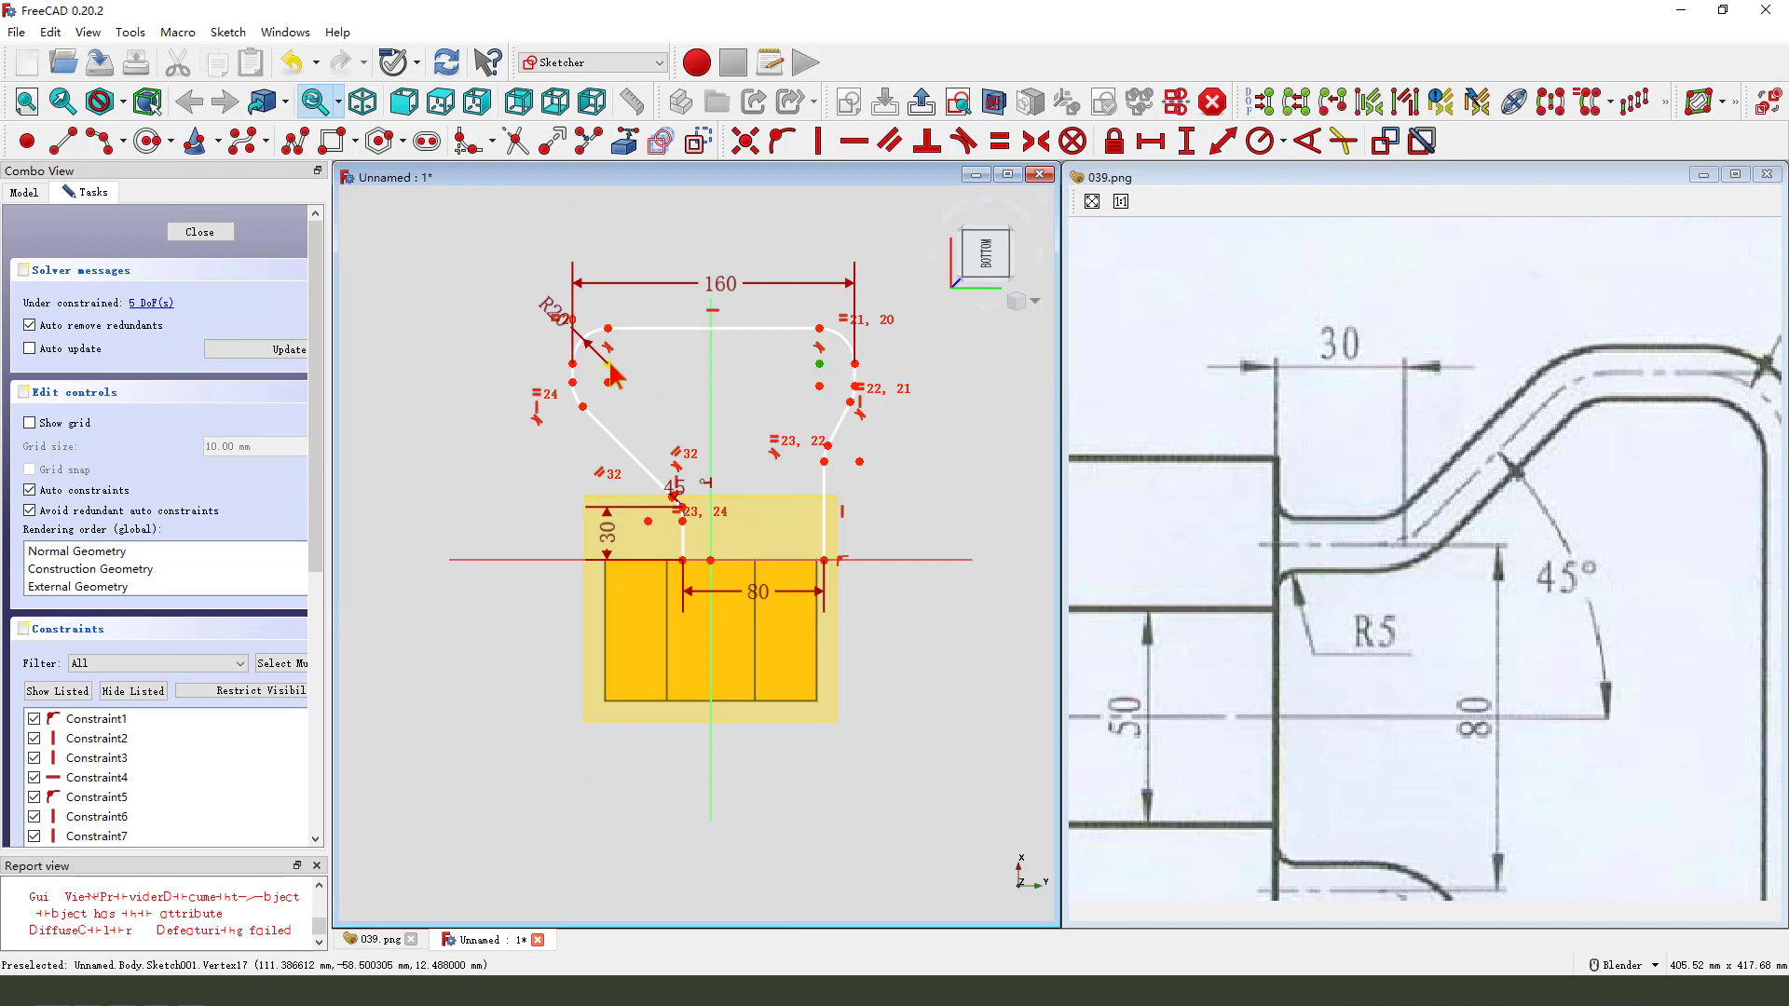
left_click(607, 363)
left_click(713, 378)
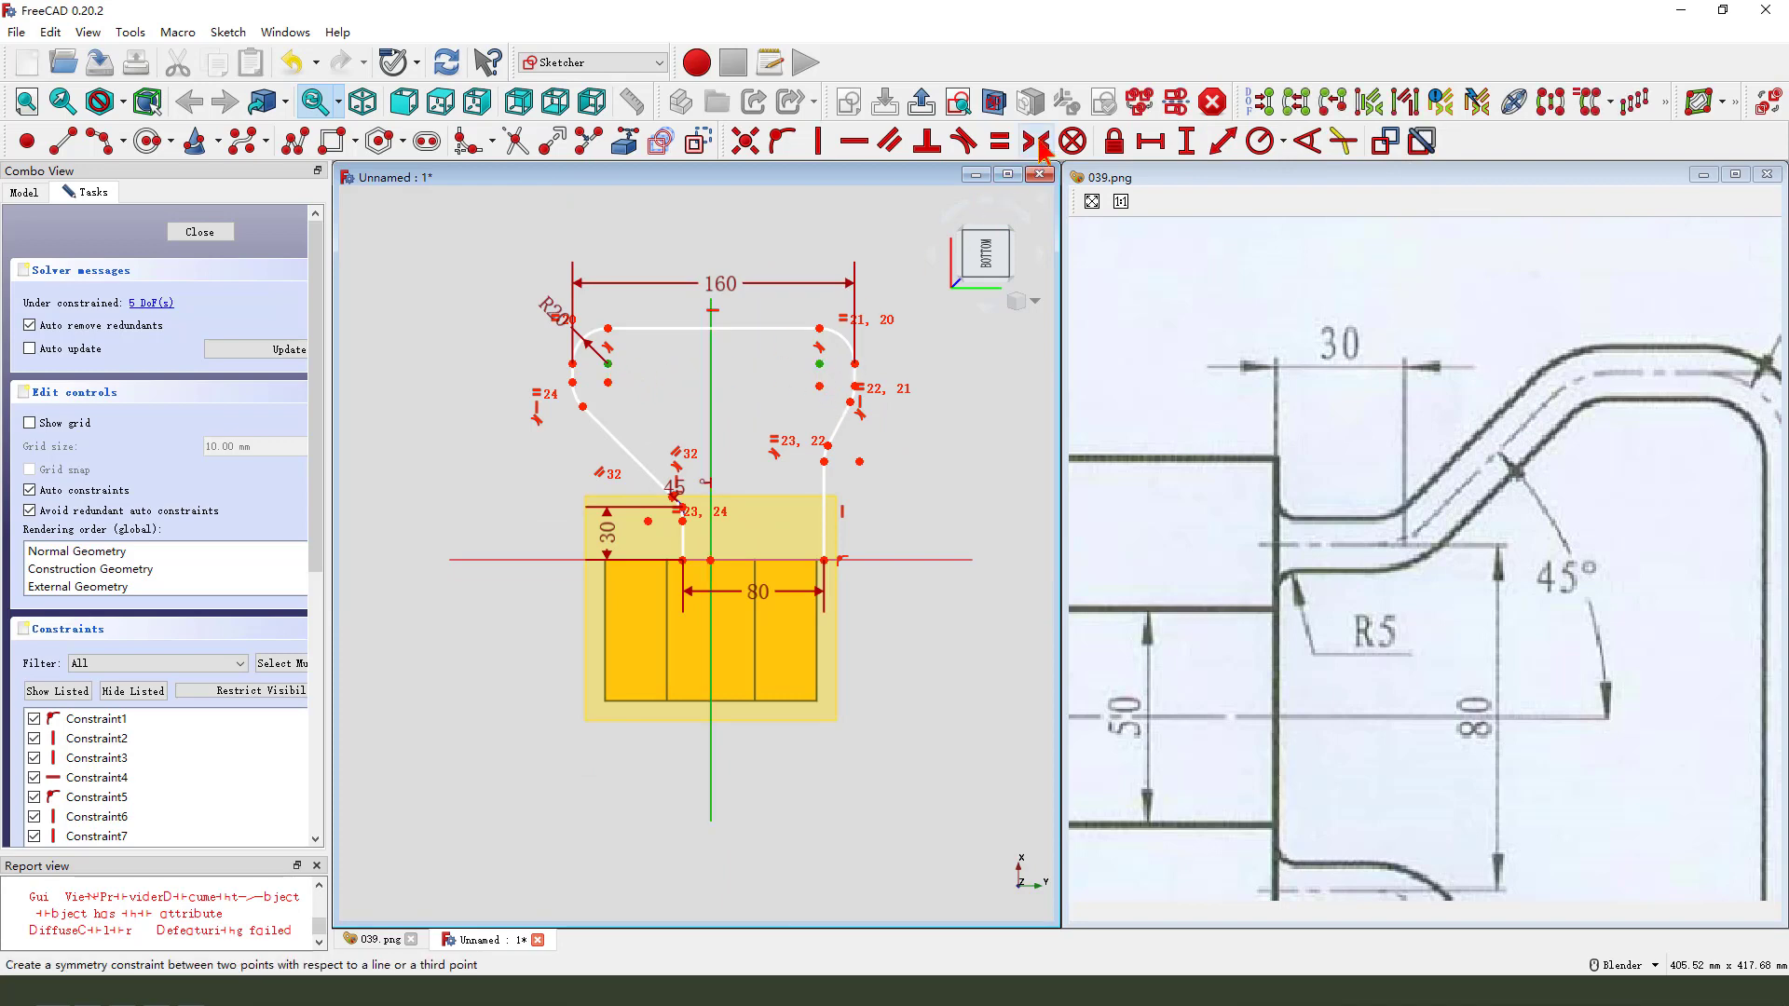
left_click(1036, 140)
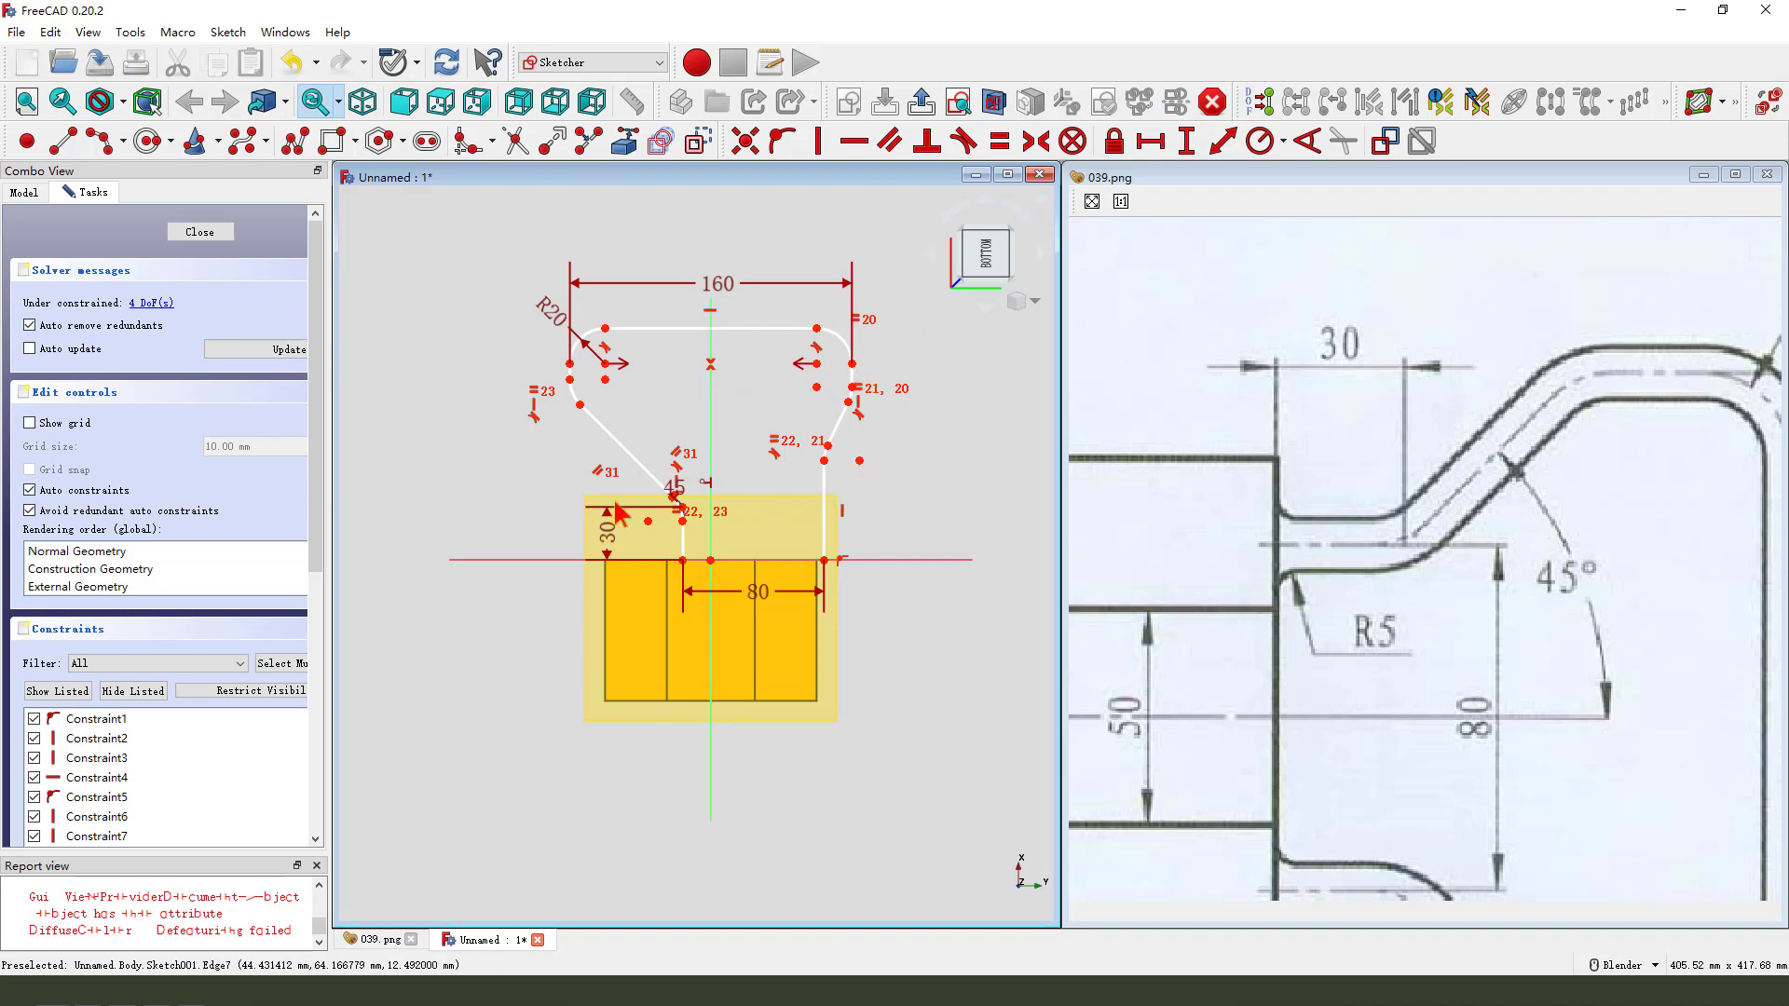
scroll(702, 383, "up", 1)
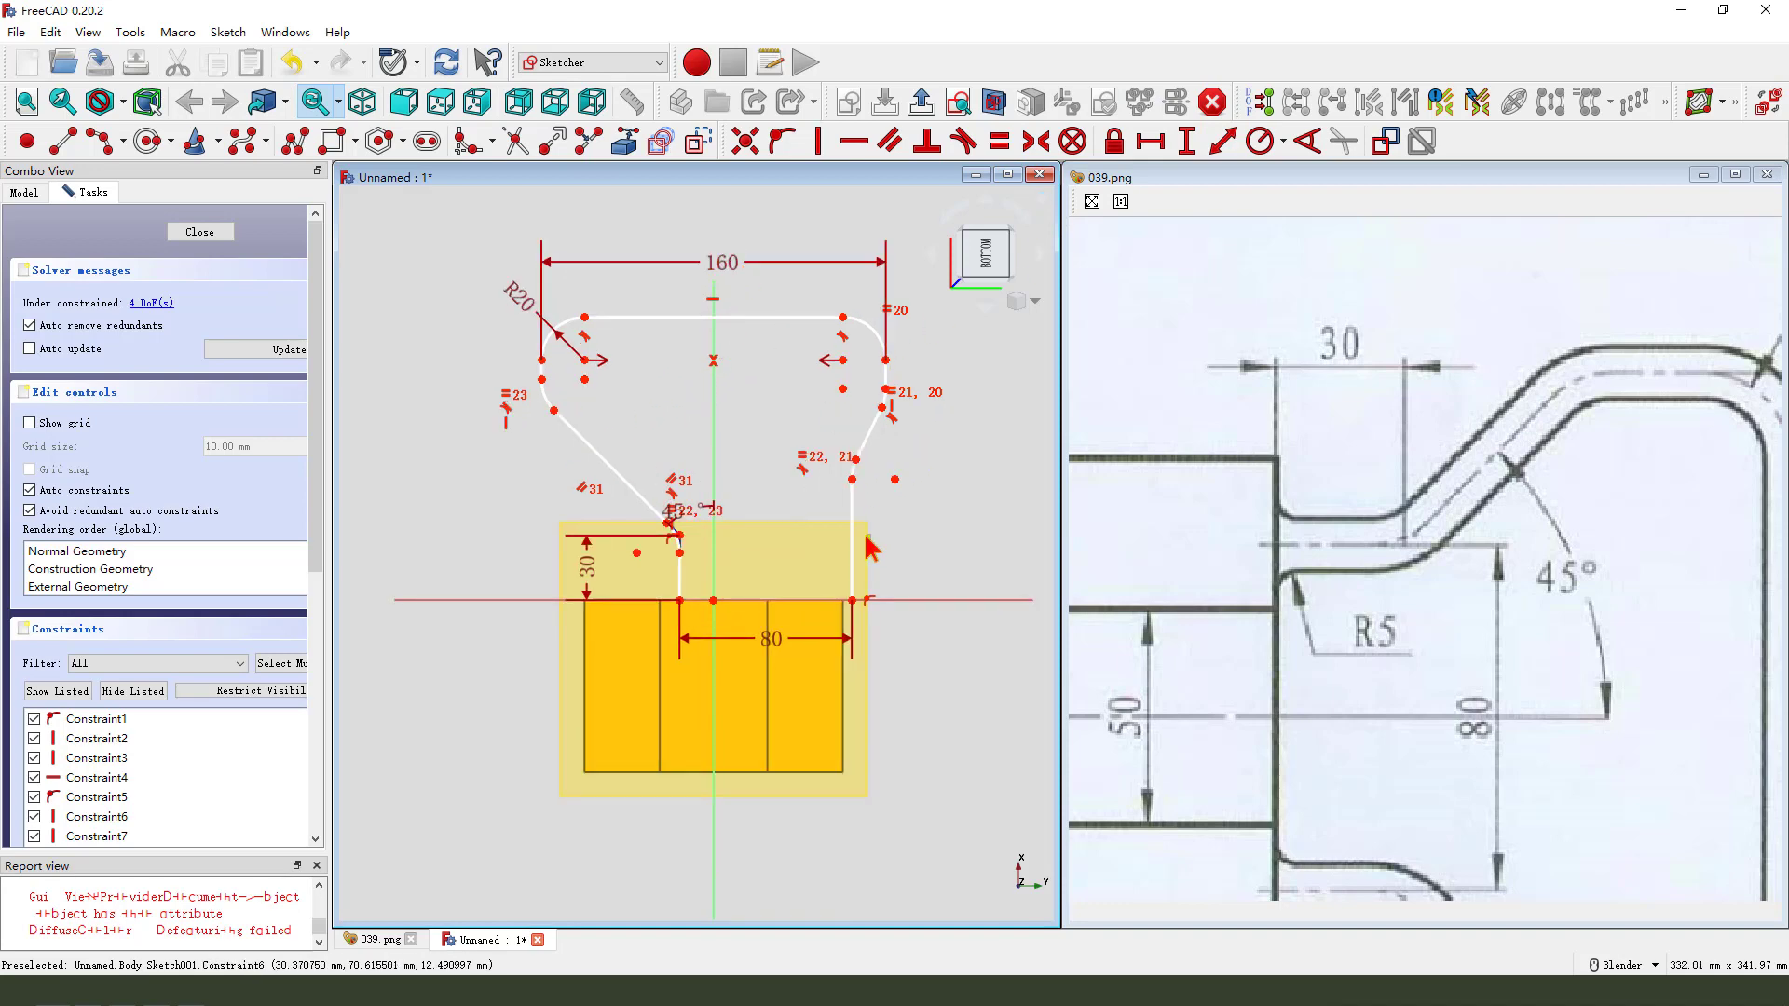
Step: Make the vertical legs equal and their bottom ends symmetric about the origin
left_click(852, 538)
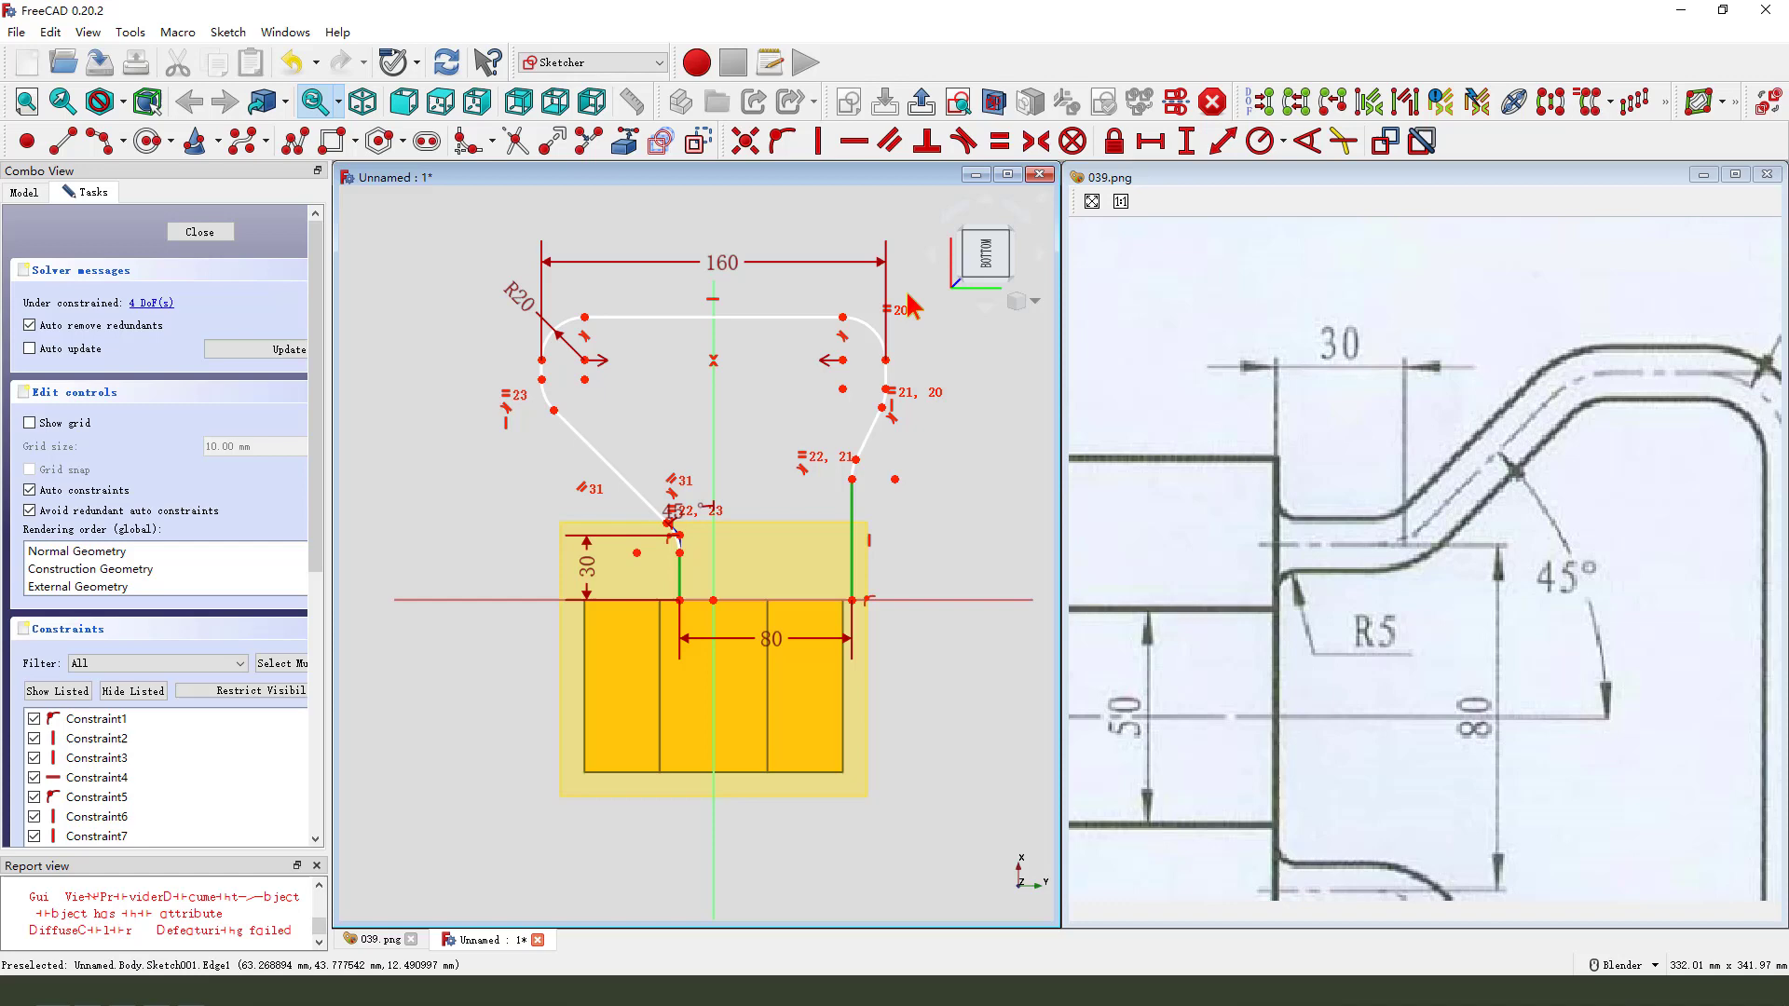
left_click(1000, 141)
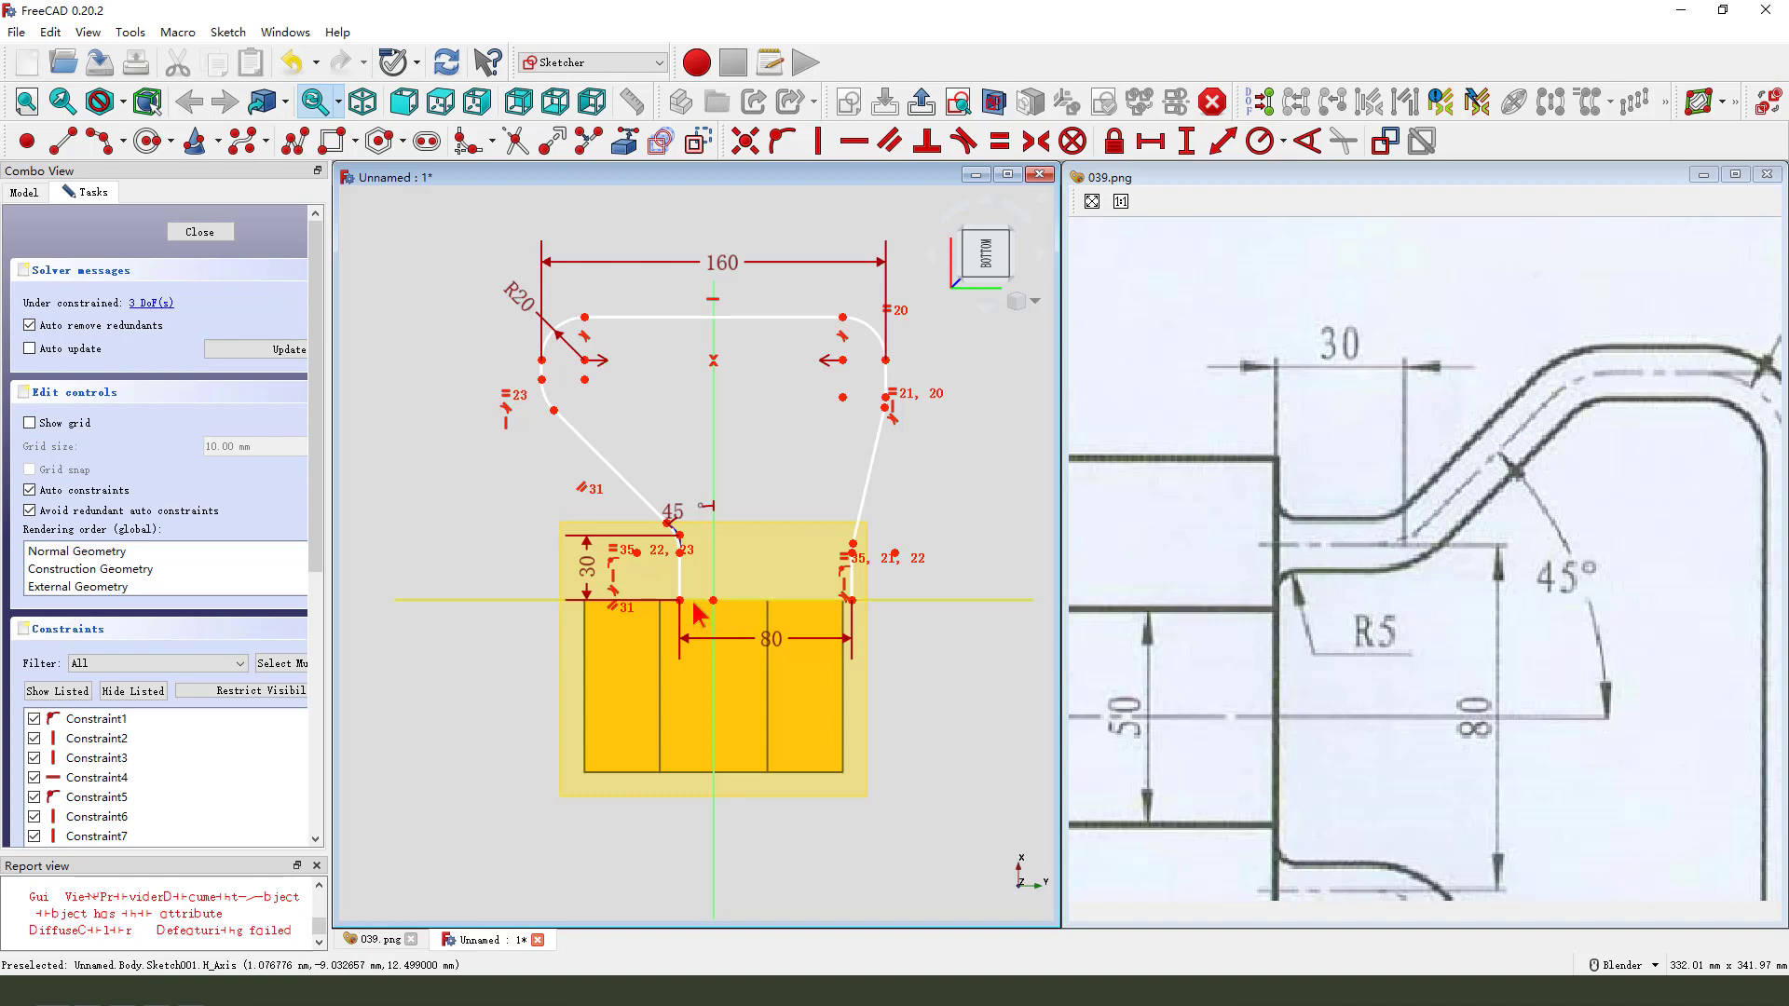
left_click(875, 607)
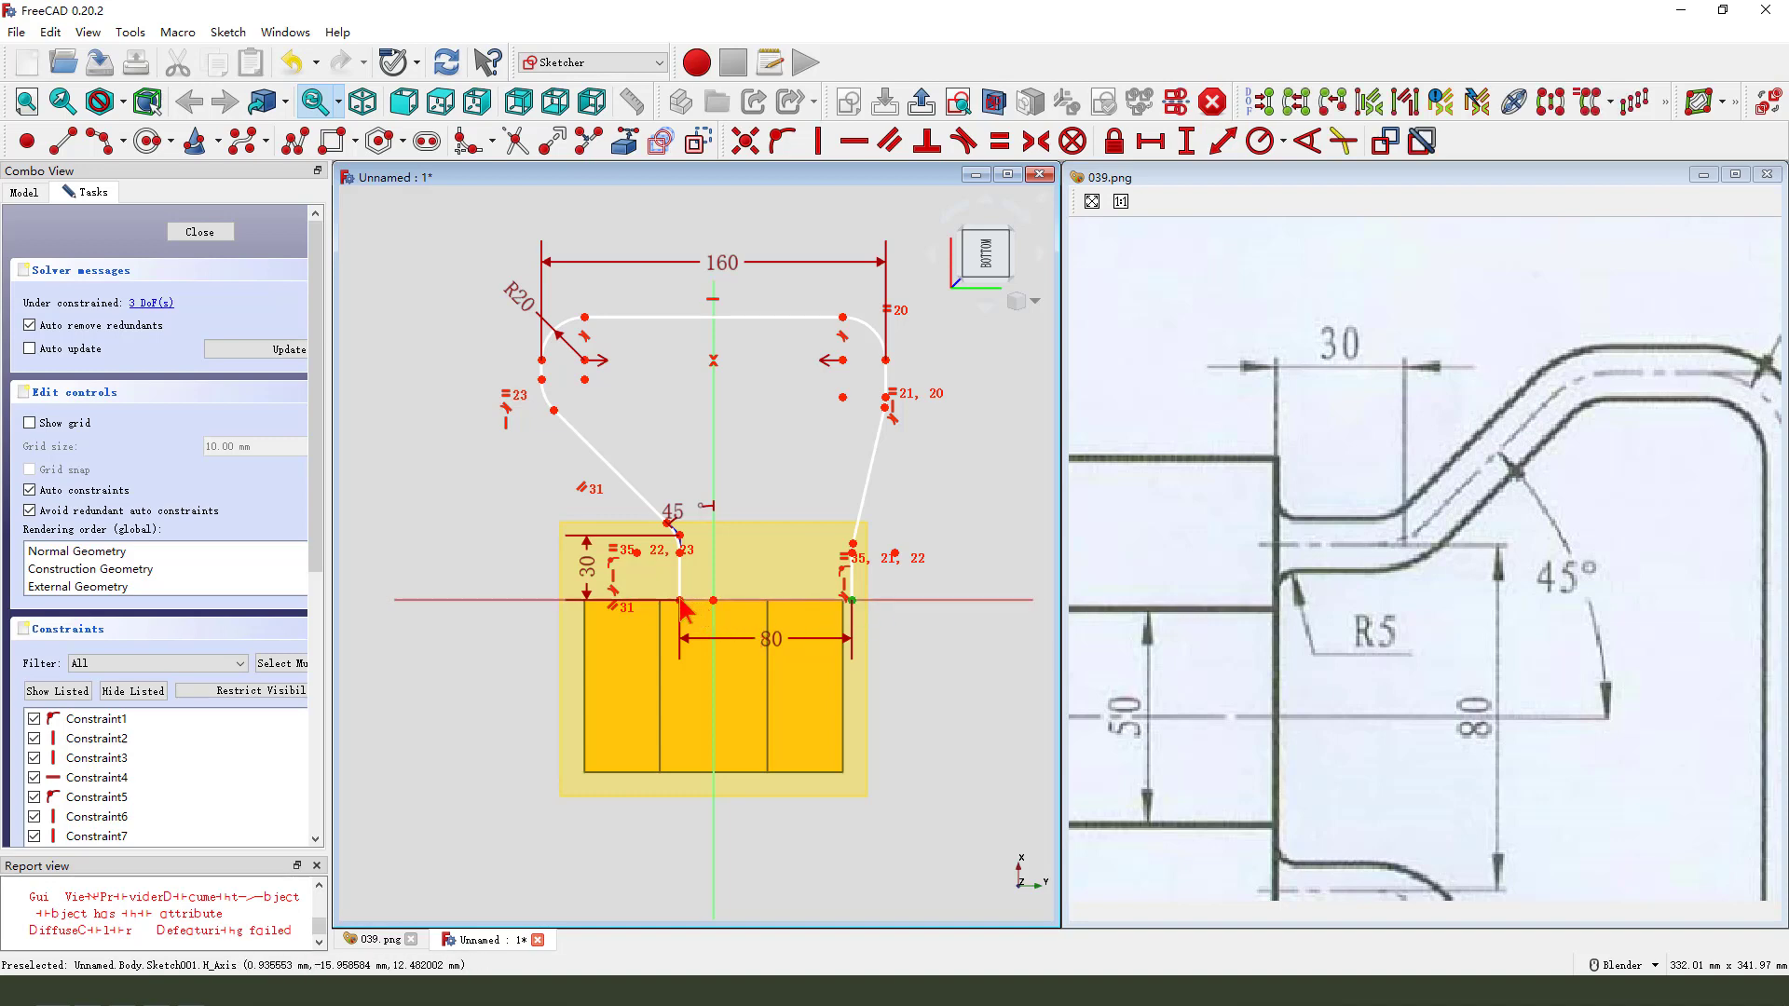
scroll(681, 607, "up", 3)
left_click(681, 599)
left_click(741, 597)
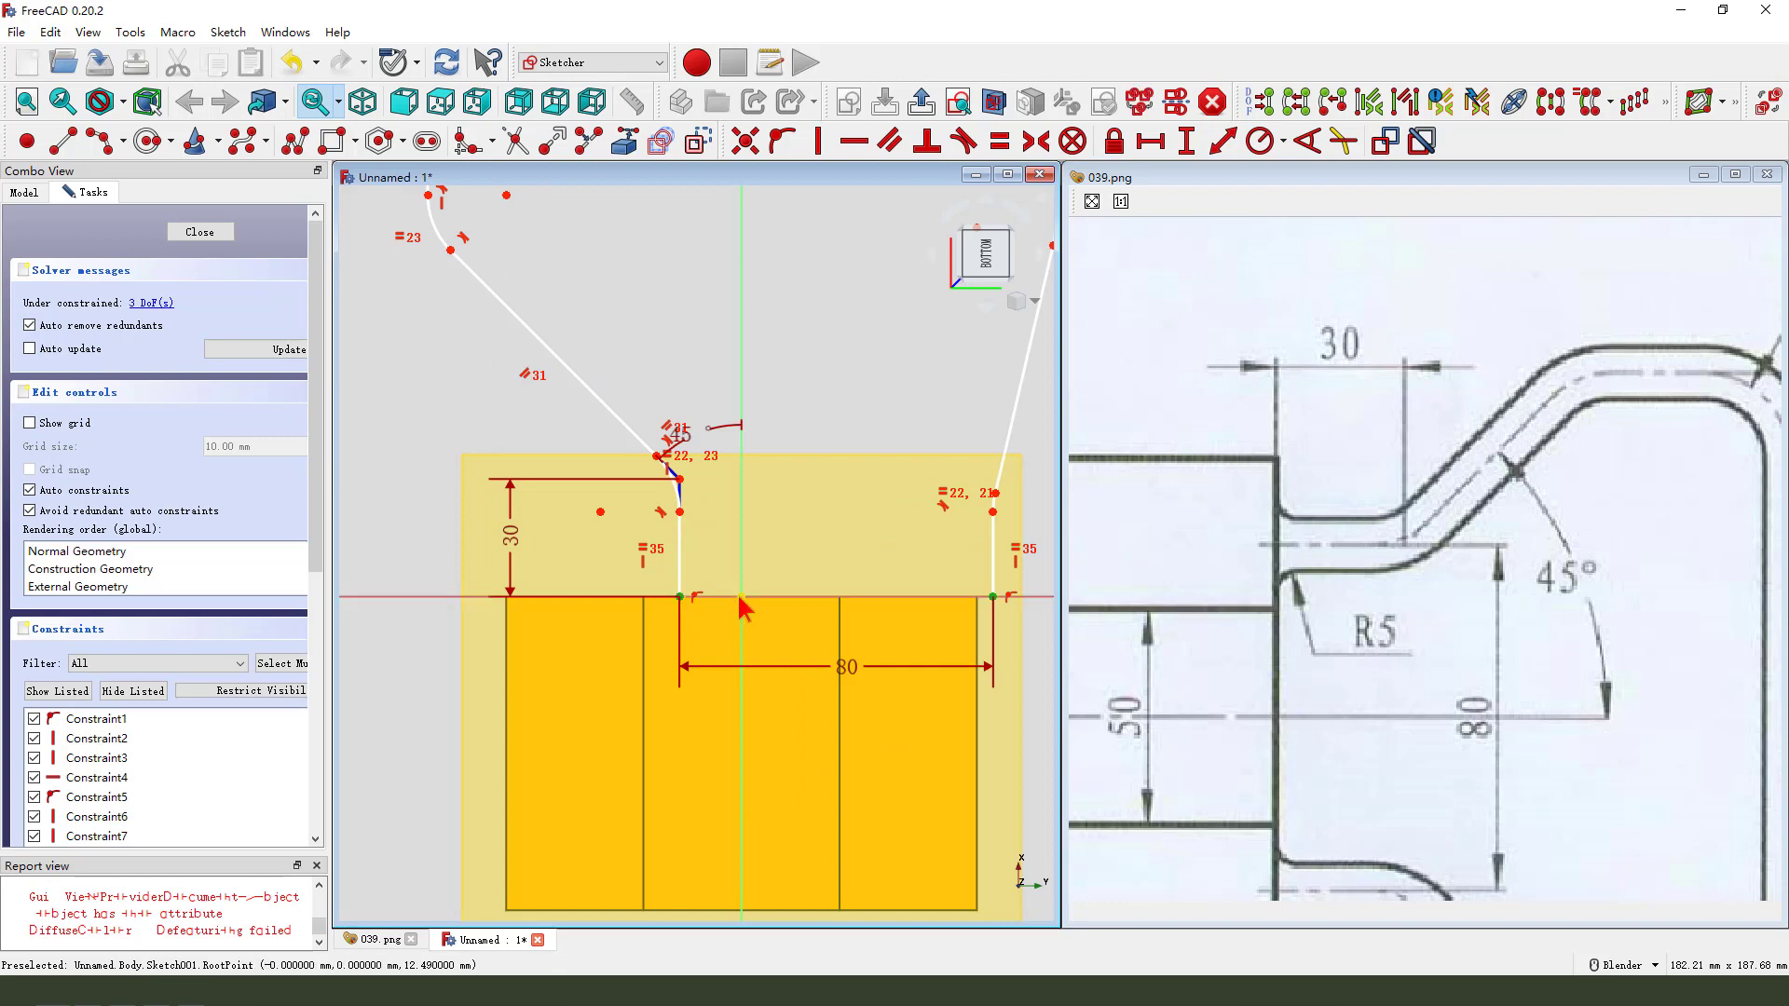
scroll(611, 584, "down", 3)
left_click(1035, 141)
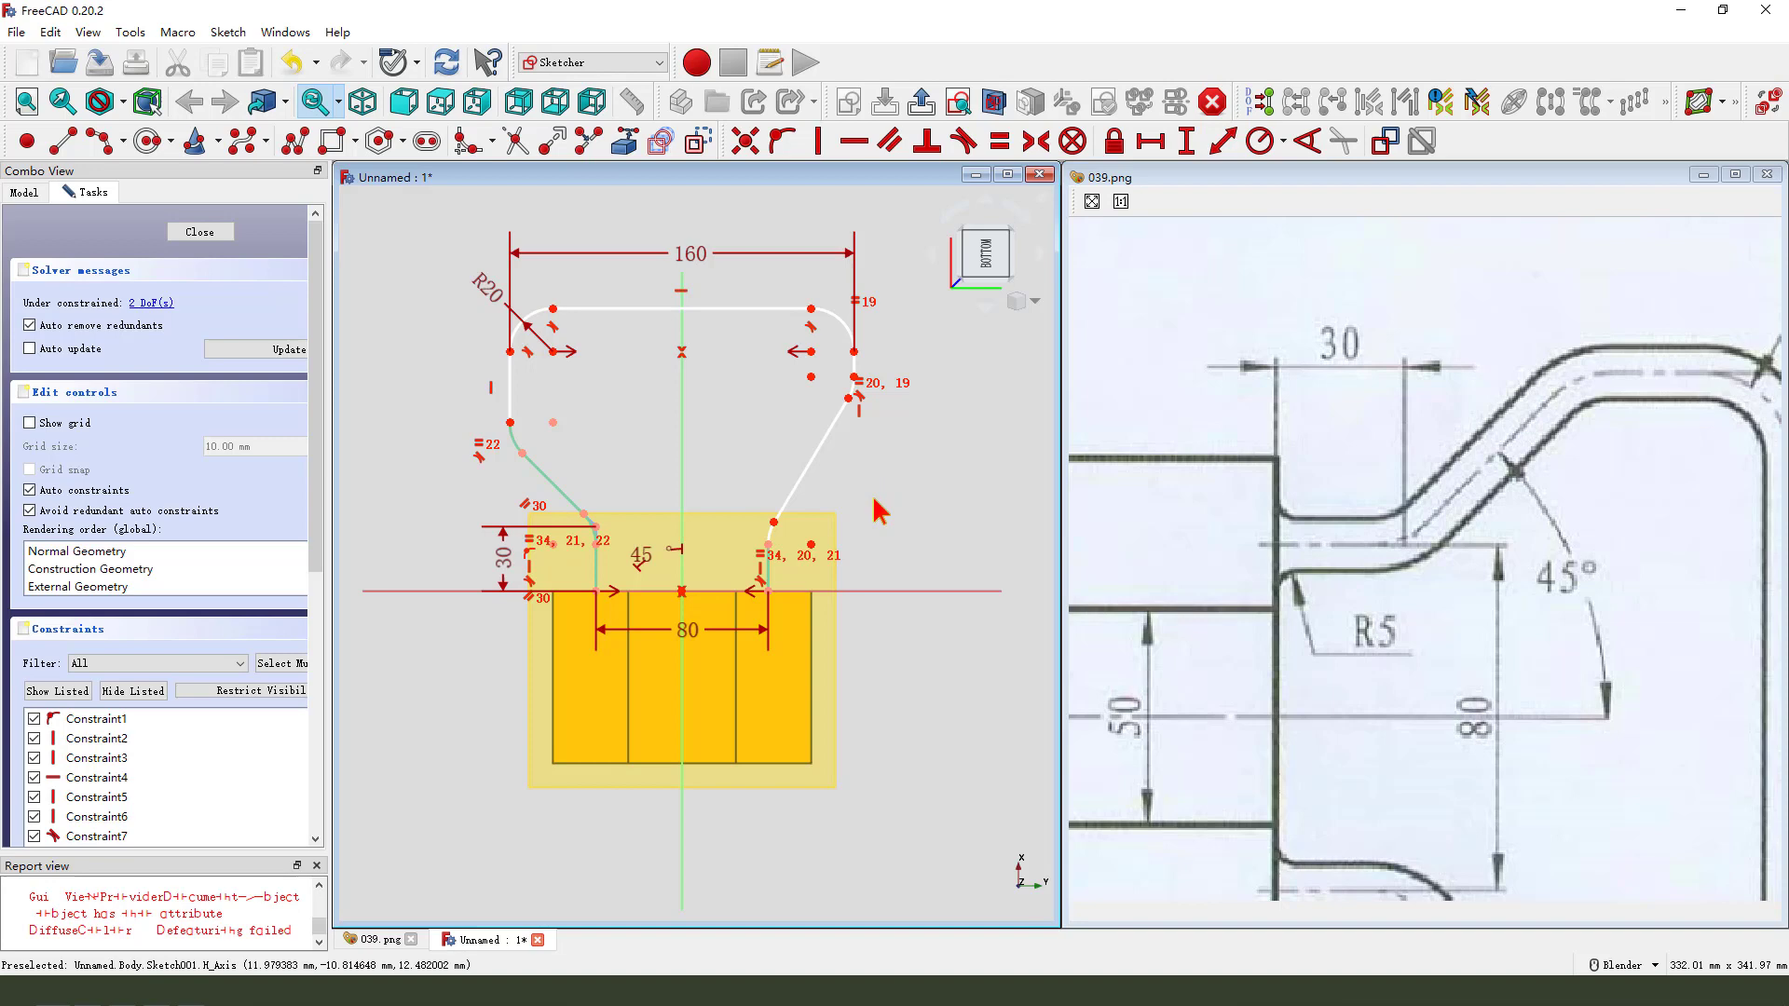
Step: Make the left and right side edges equal and pull the loop's top upward
left_click(511, 379)
scroll(855, 371, "up", 2)
key("e")
scroll(902, 354, "down", 2)
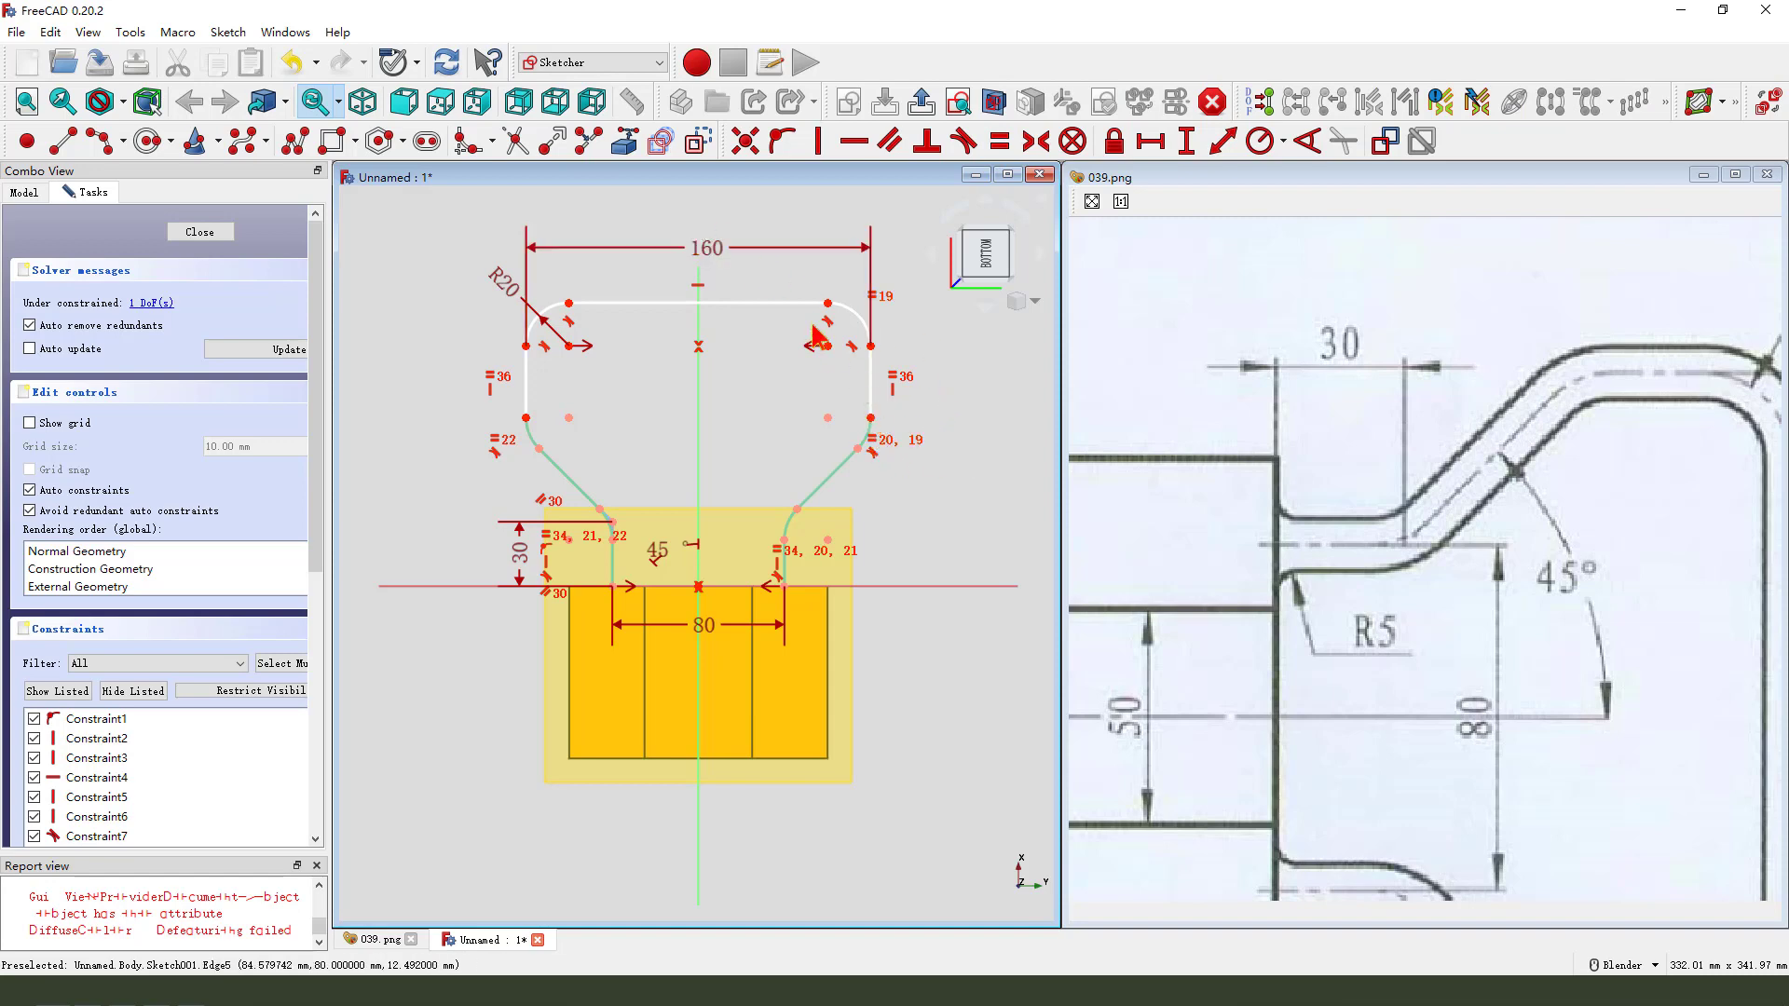
left_click_drag(832, 304, 828, 290)
scroll(1400, 580, "down", 4)
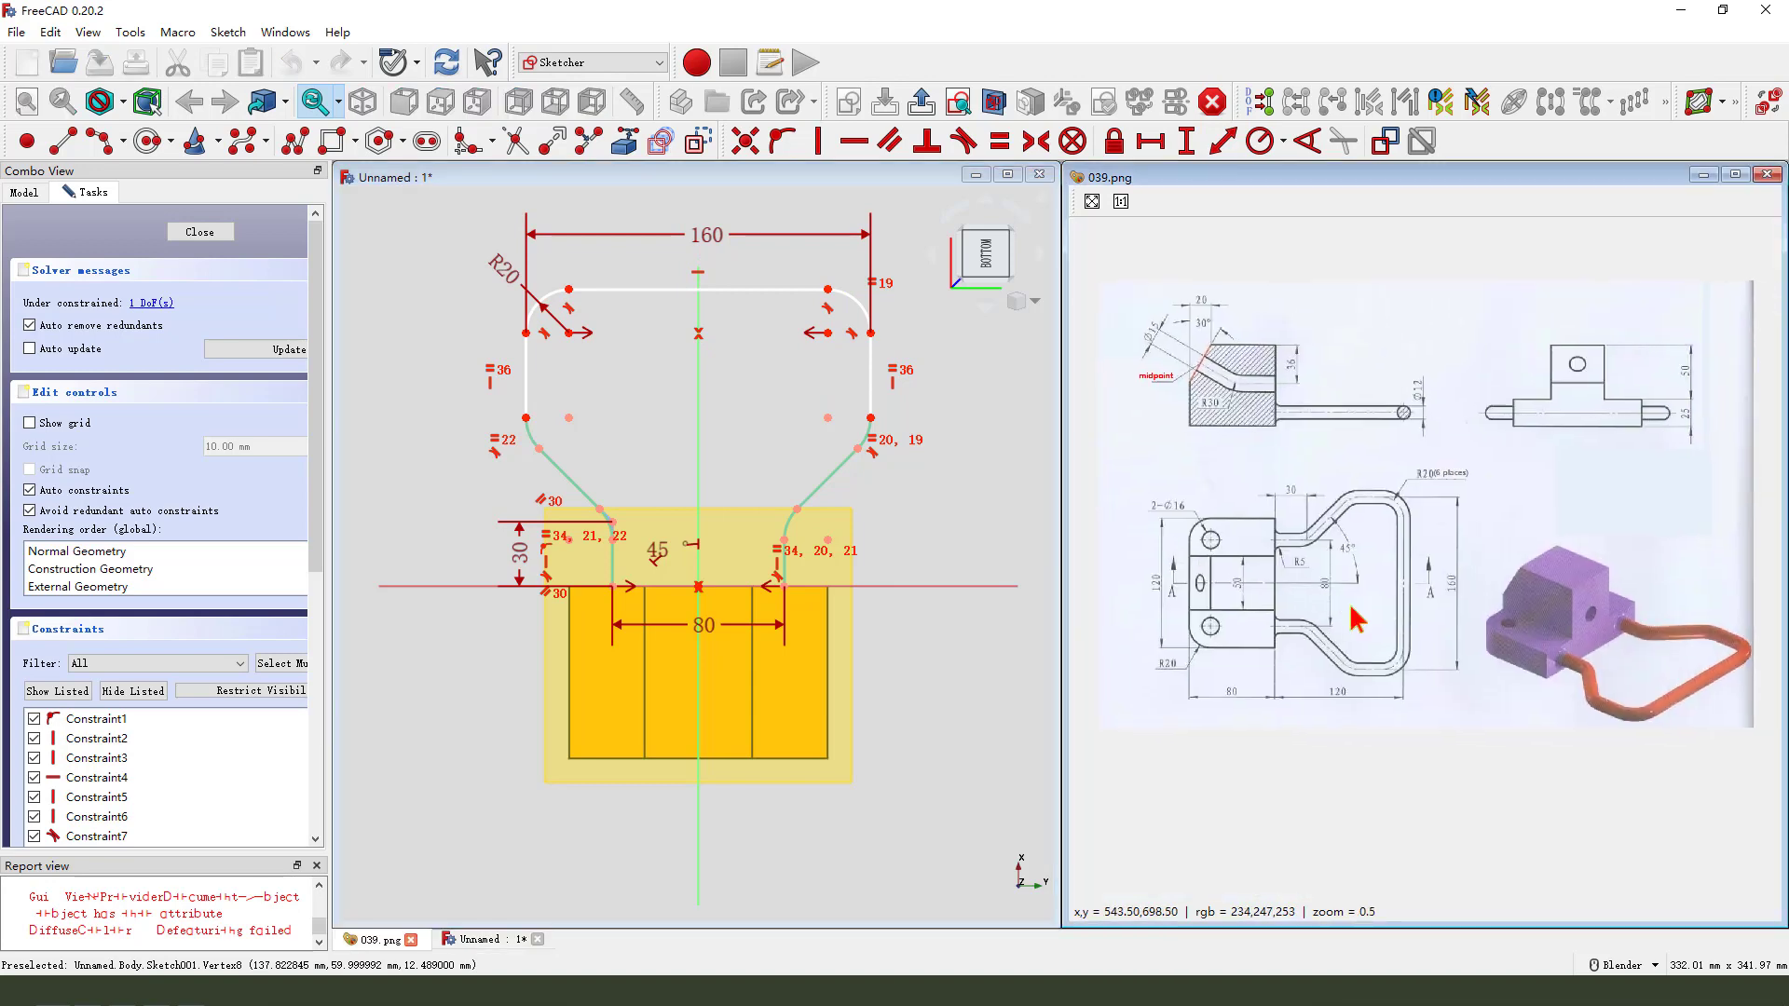
mouse_move(1334, 673)
left_mouse_down()
mouse_move(1318, 700)
mouse_move(1359, 693)
left_mouse_up()
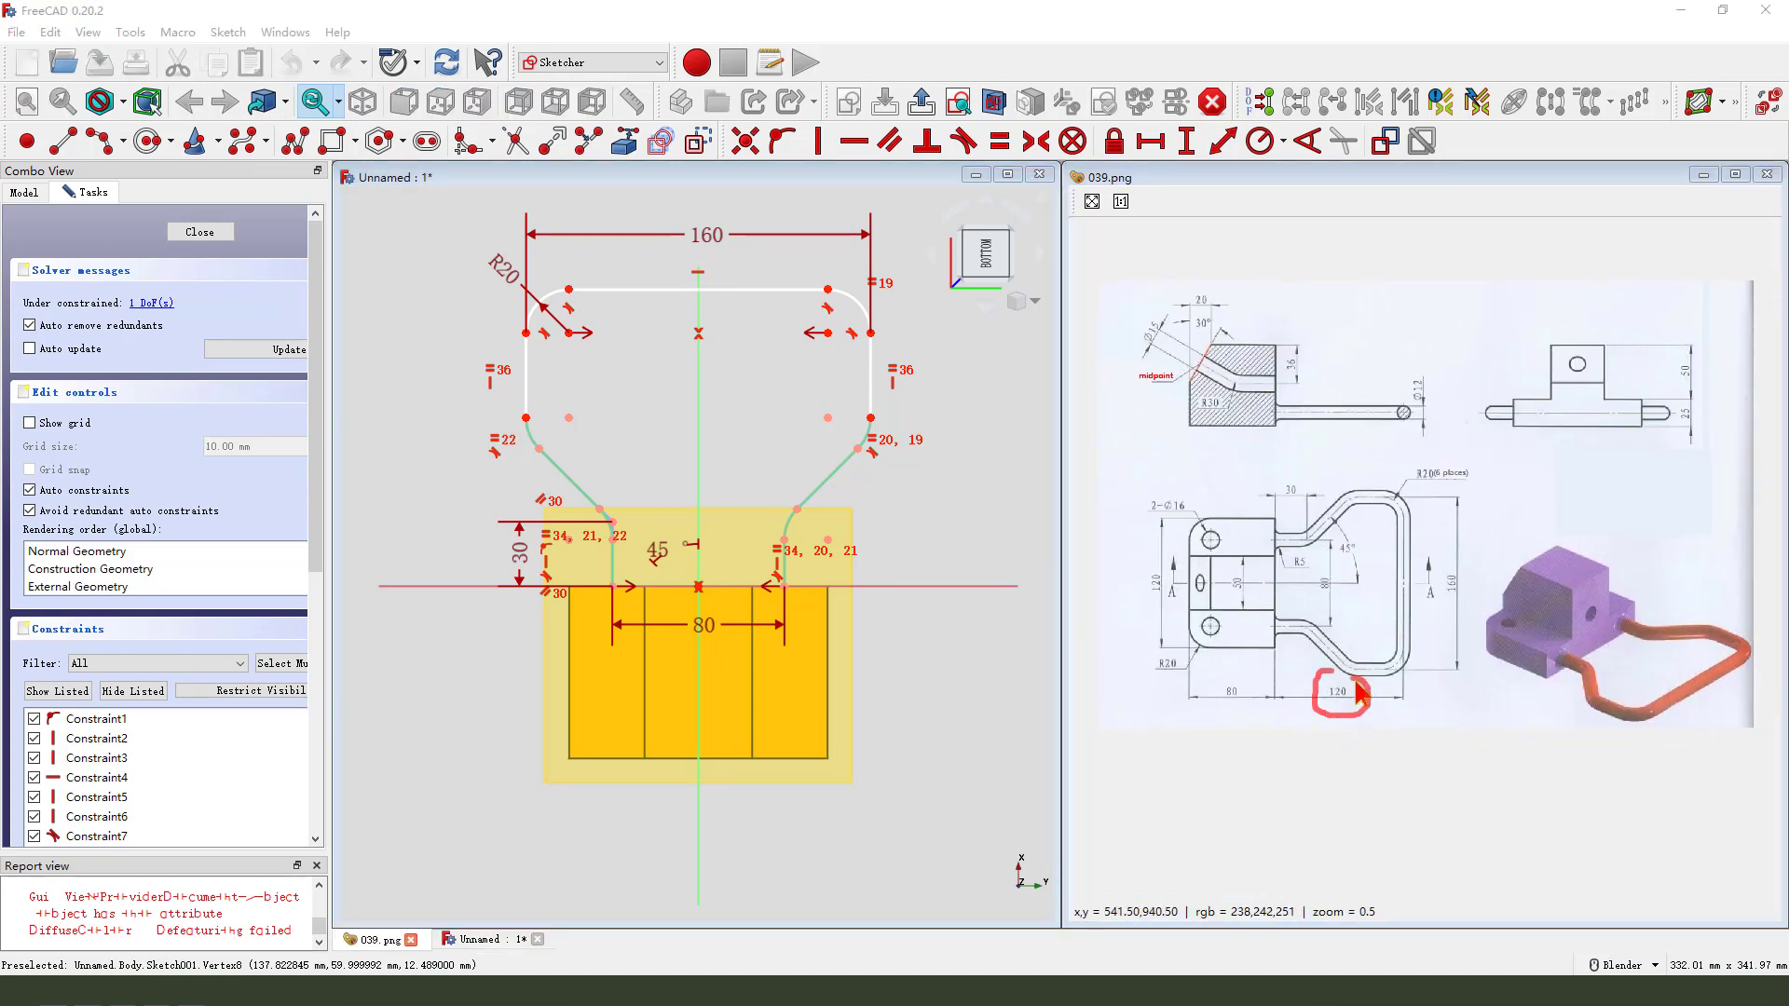
Step: Set a 120 mm vertical distance from the loop's top to the block edge
left_click(827, 290)
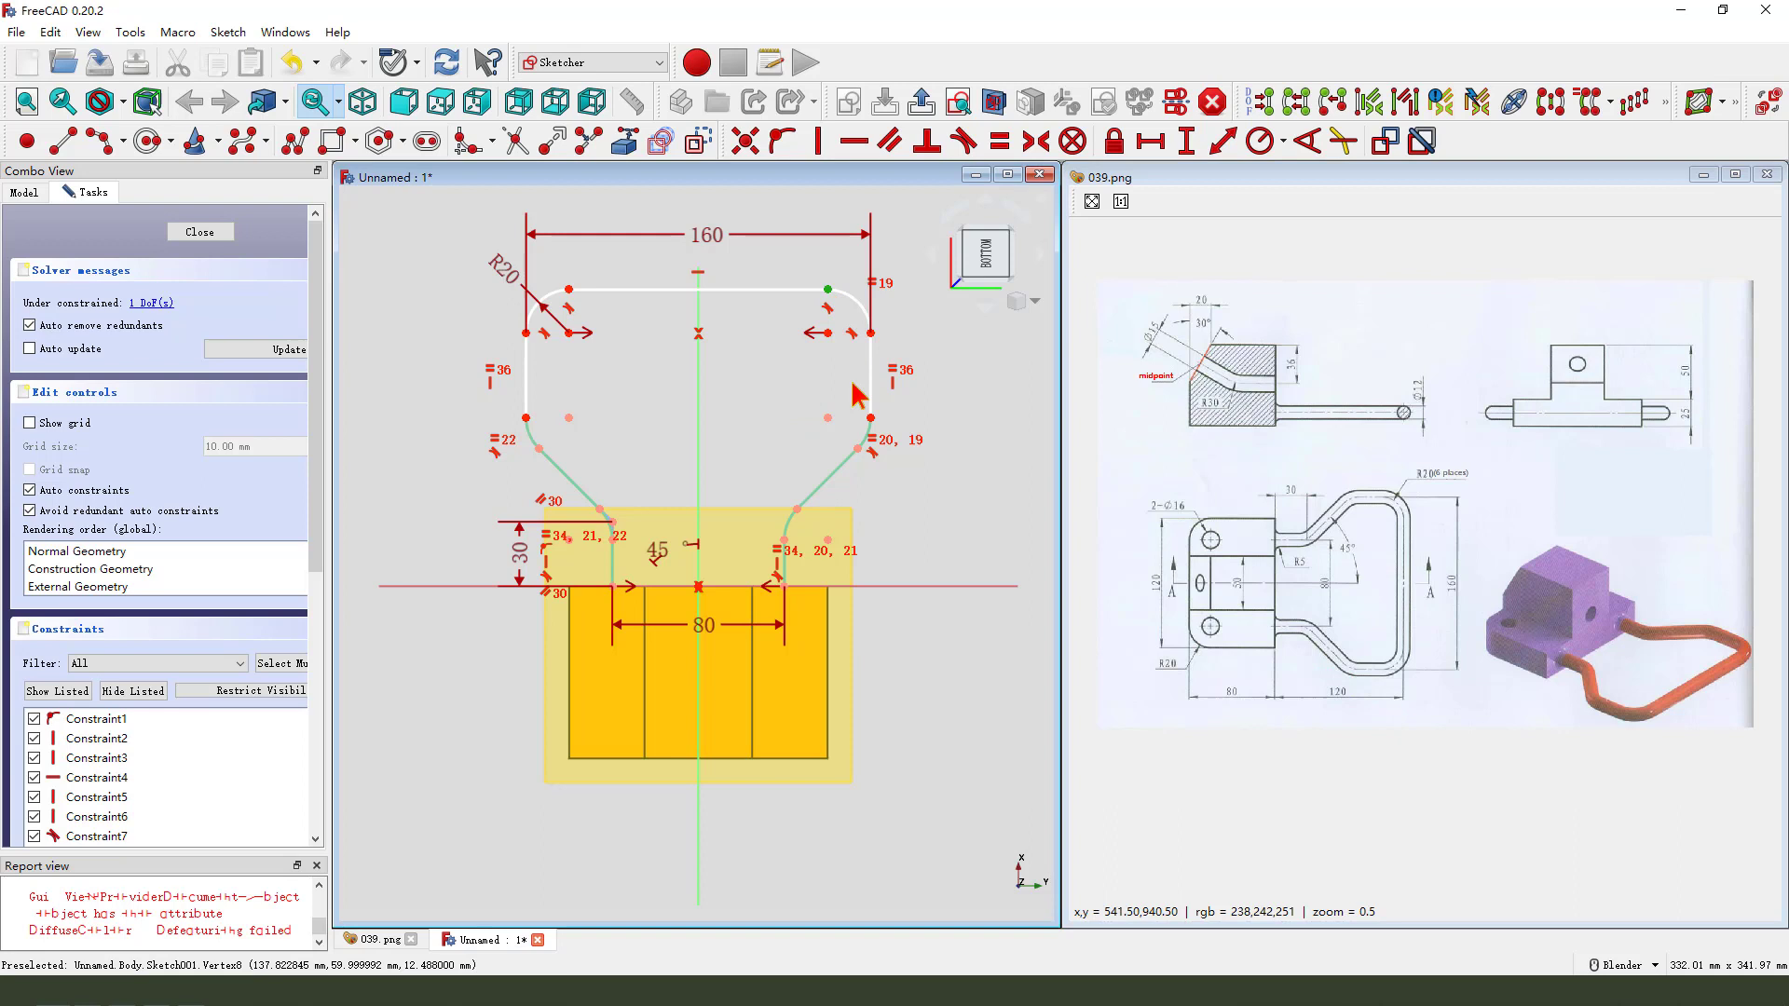
left_click(783, 586)
type("i")
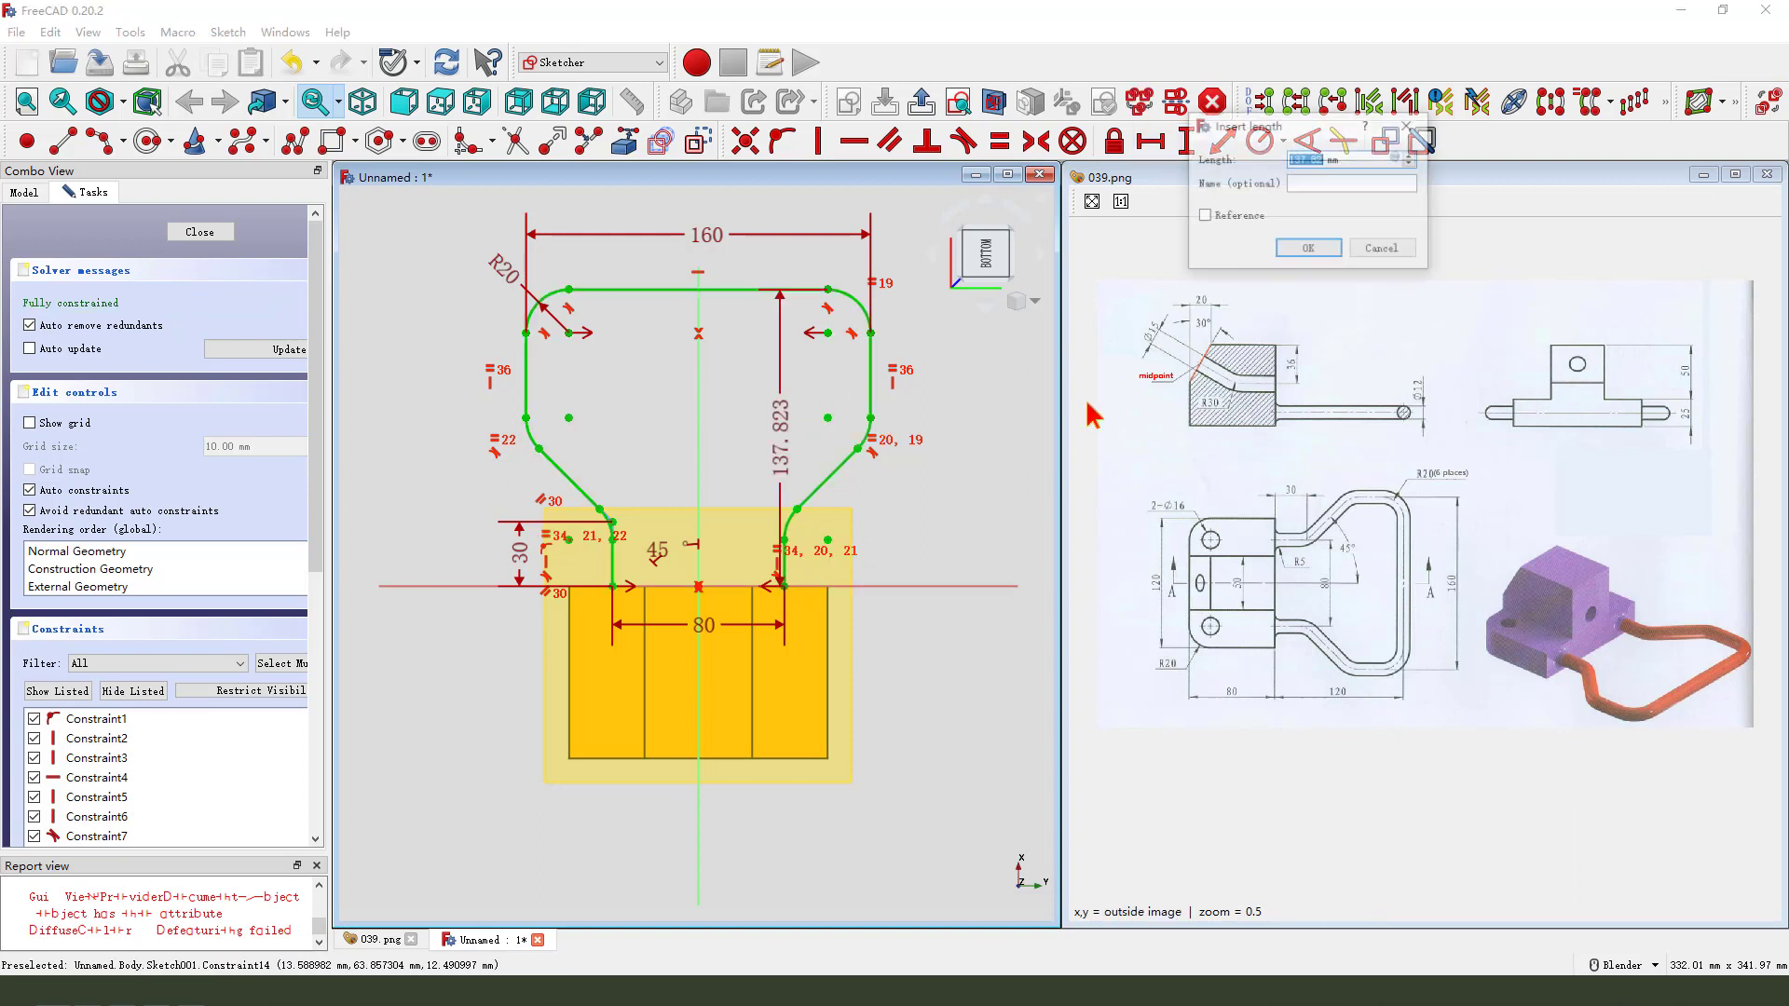
type("120")
key("Return")
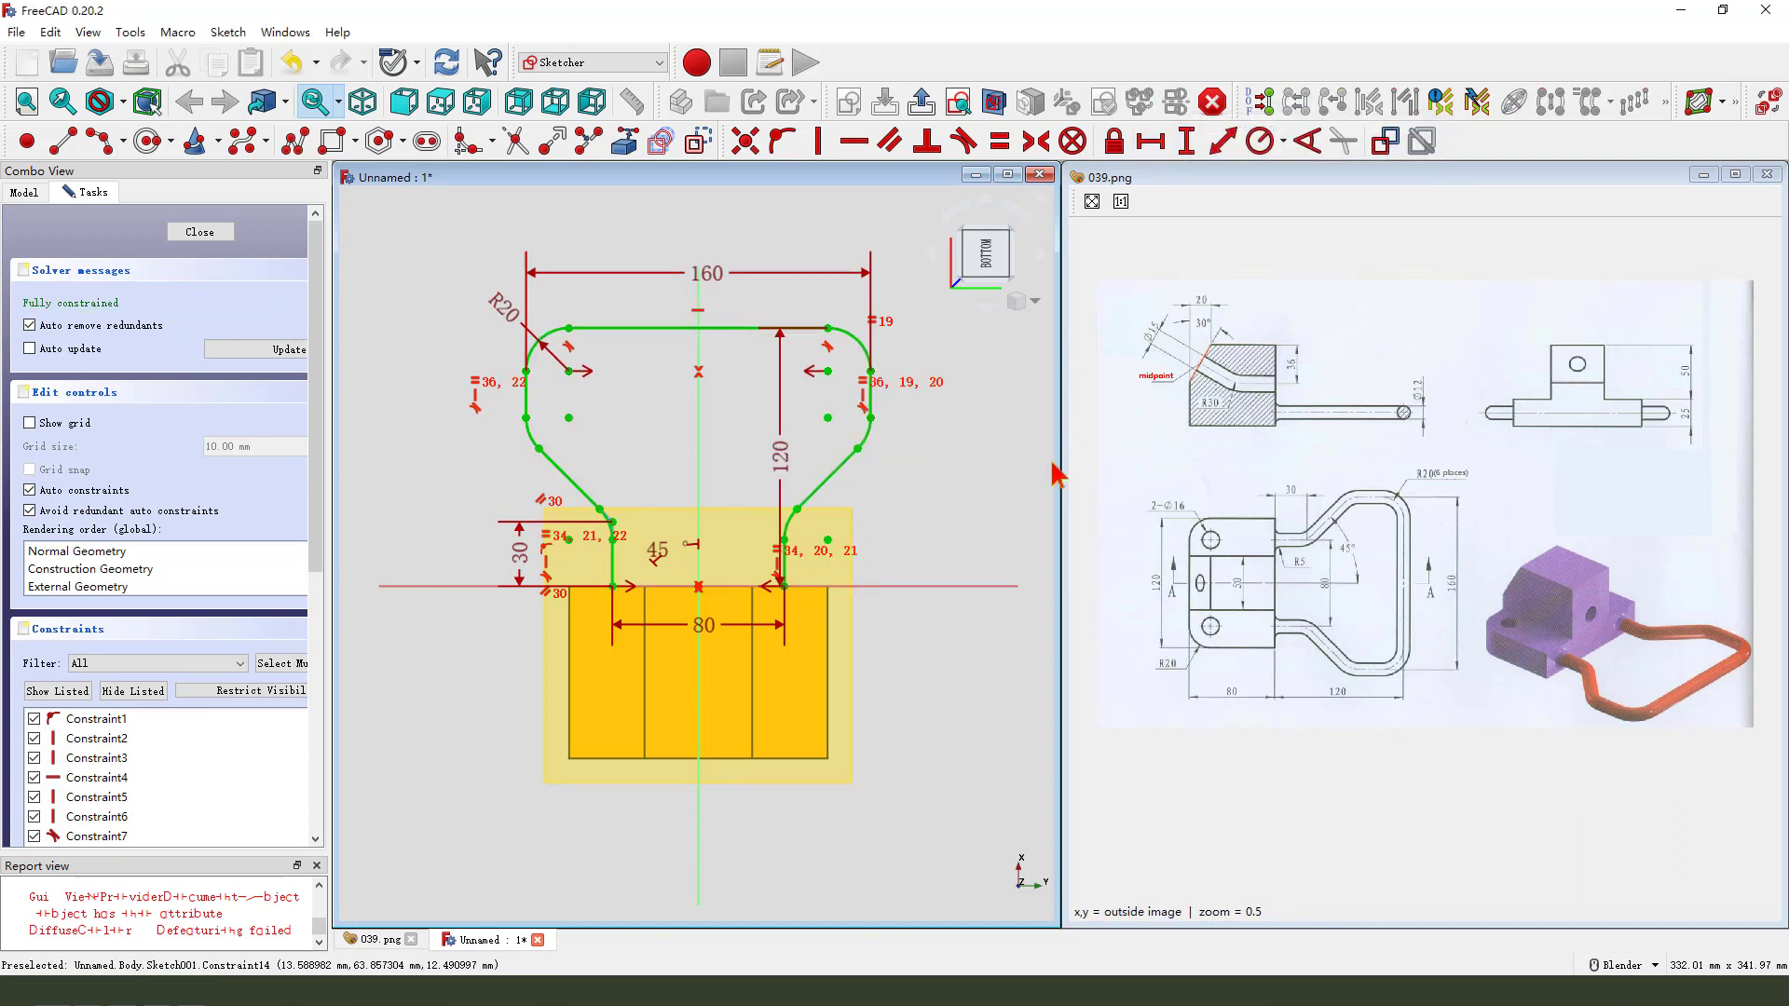
Step: Move the 120, 160 and R20 labels clear of the outline and close the sketch
left_click_drag(939, 467, 998, 467)
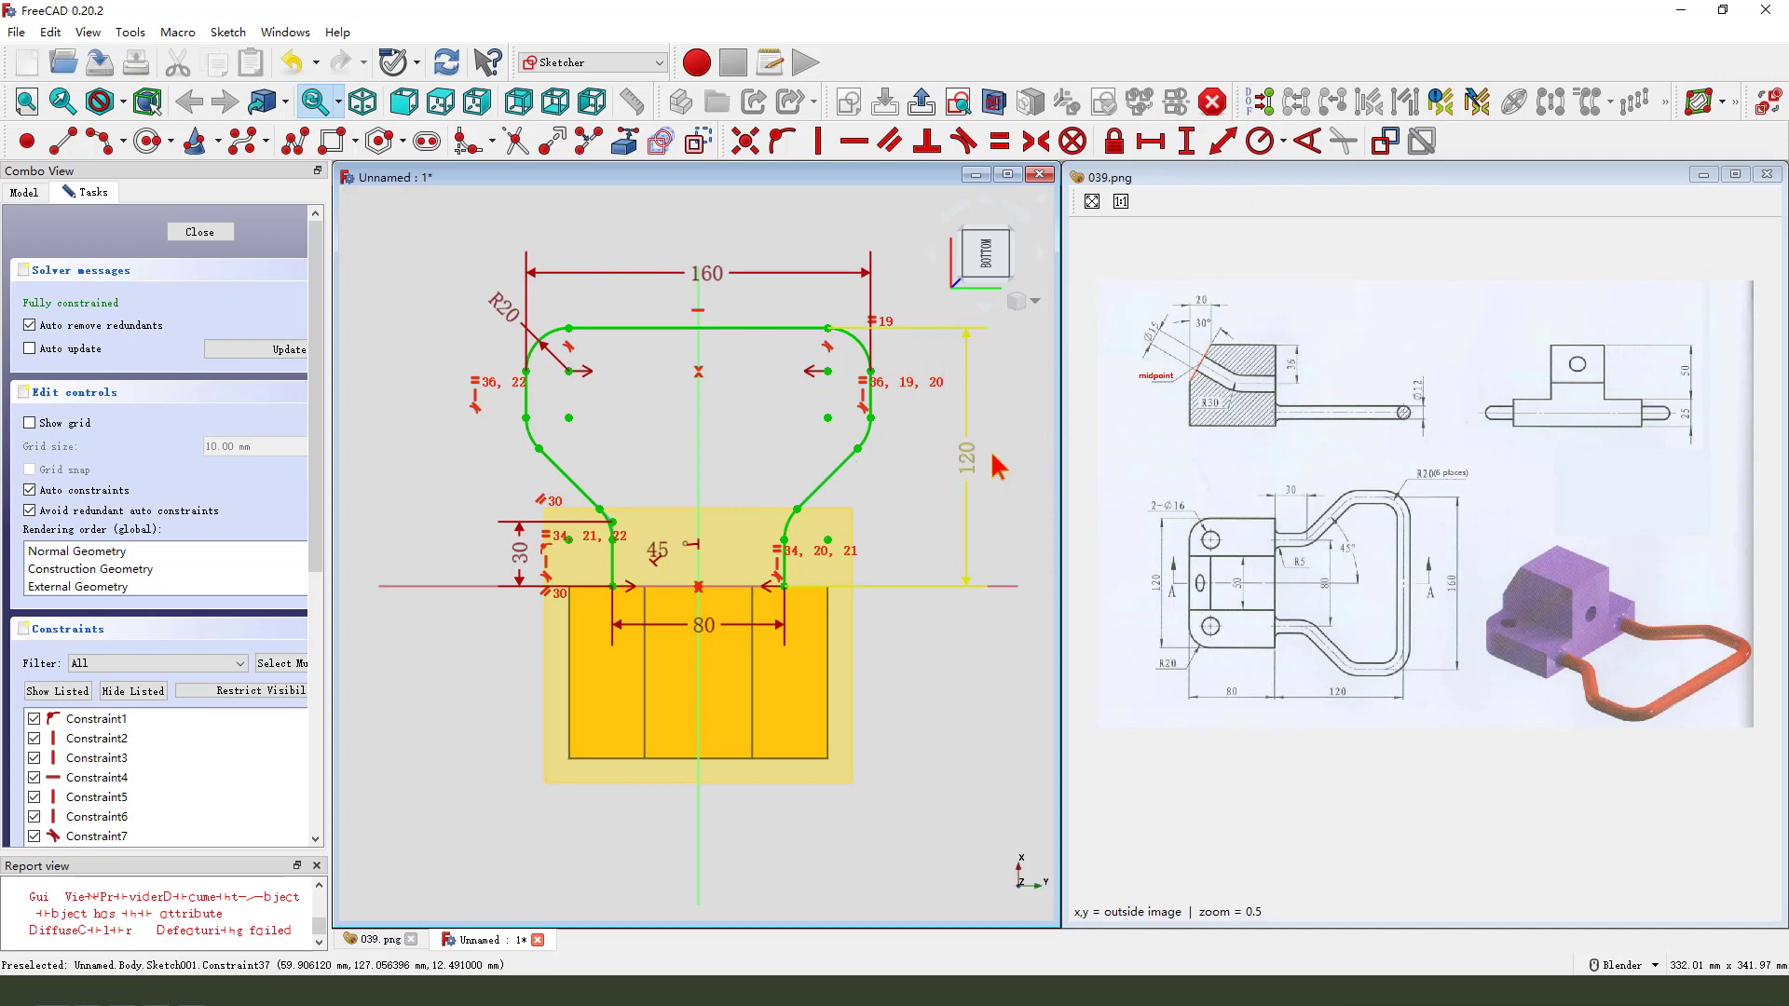
left_click_drag(709, 273, 708, 249)
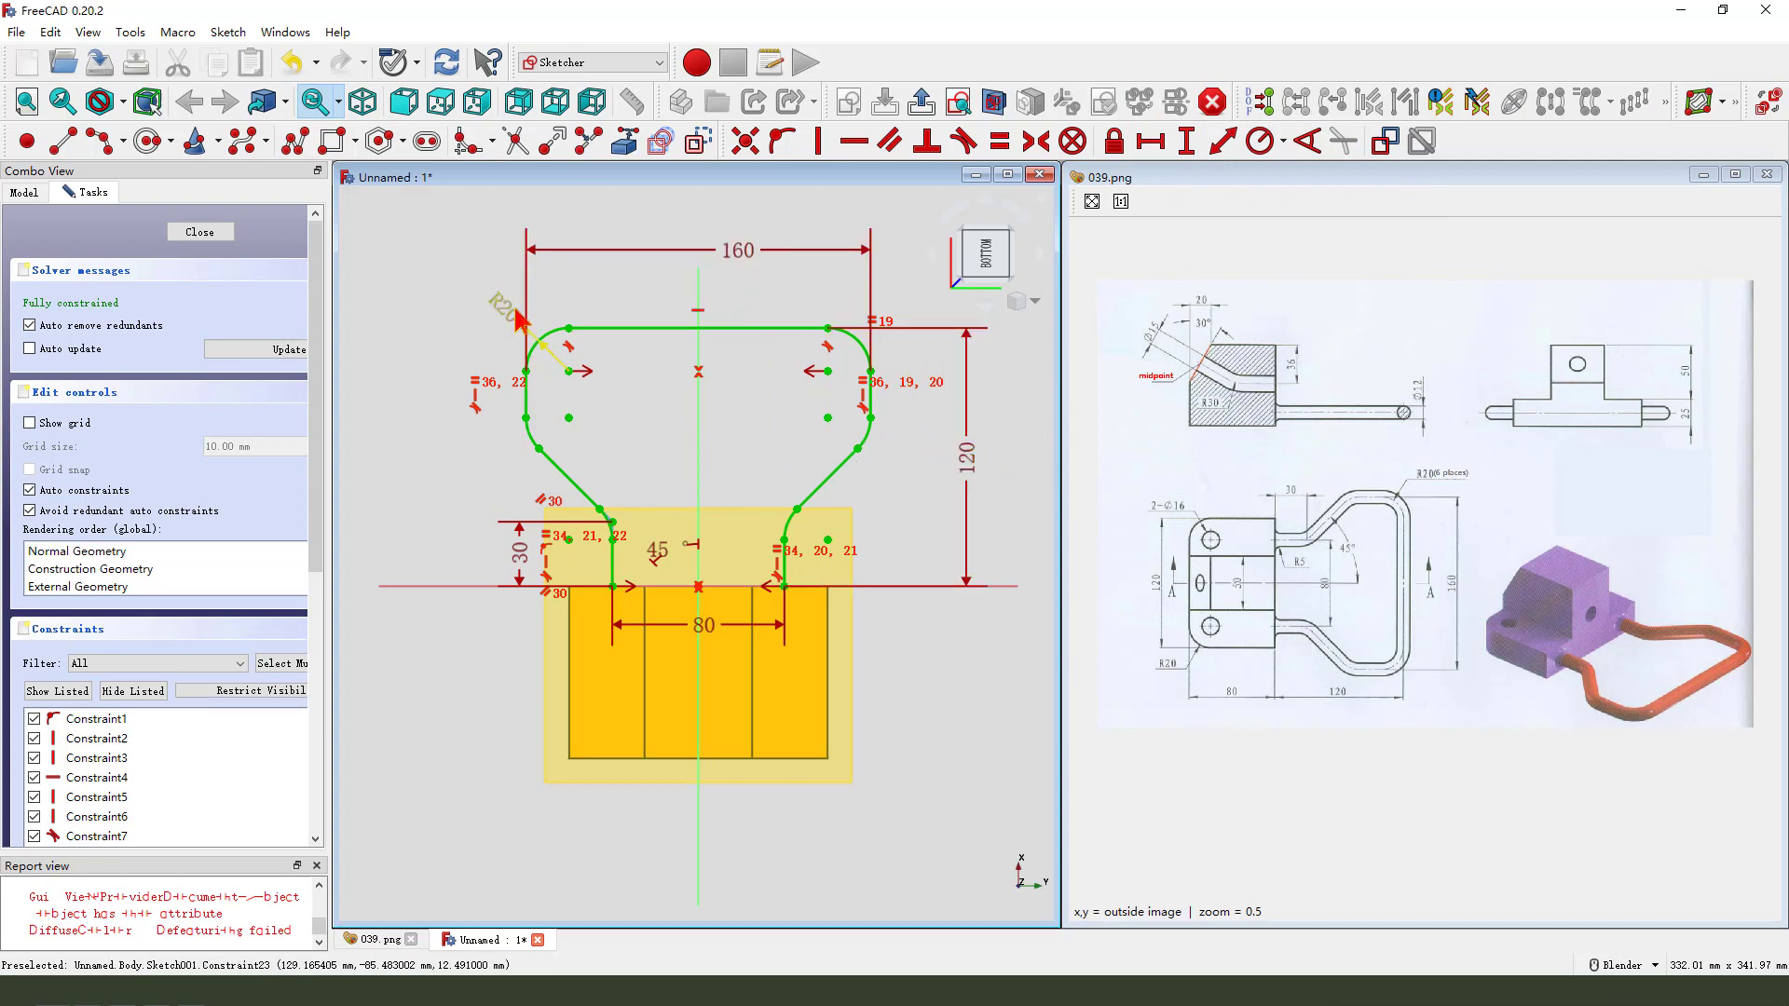
left_click_drag(494, 303, 481, 293)
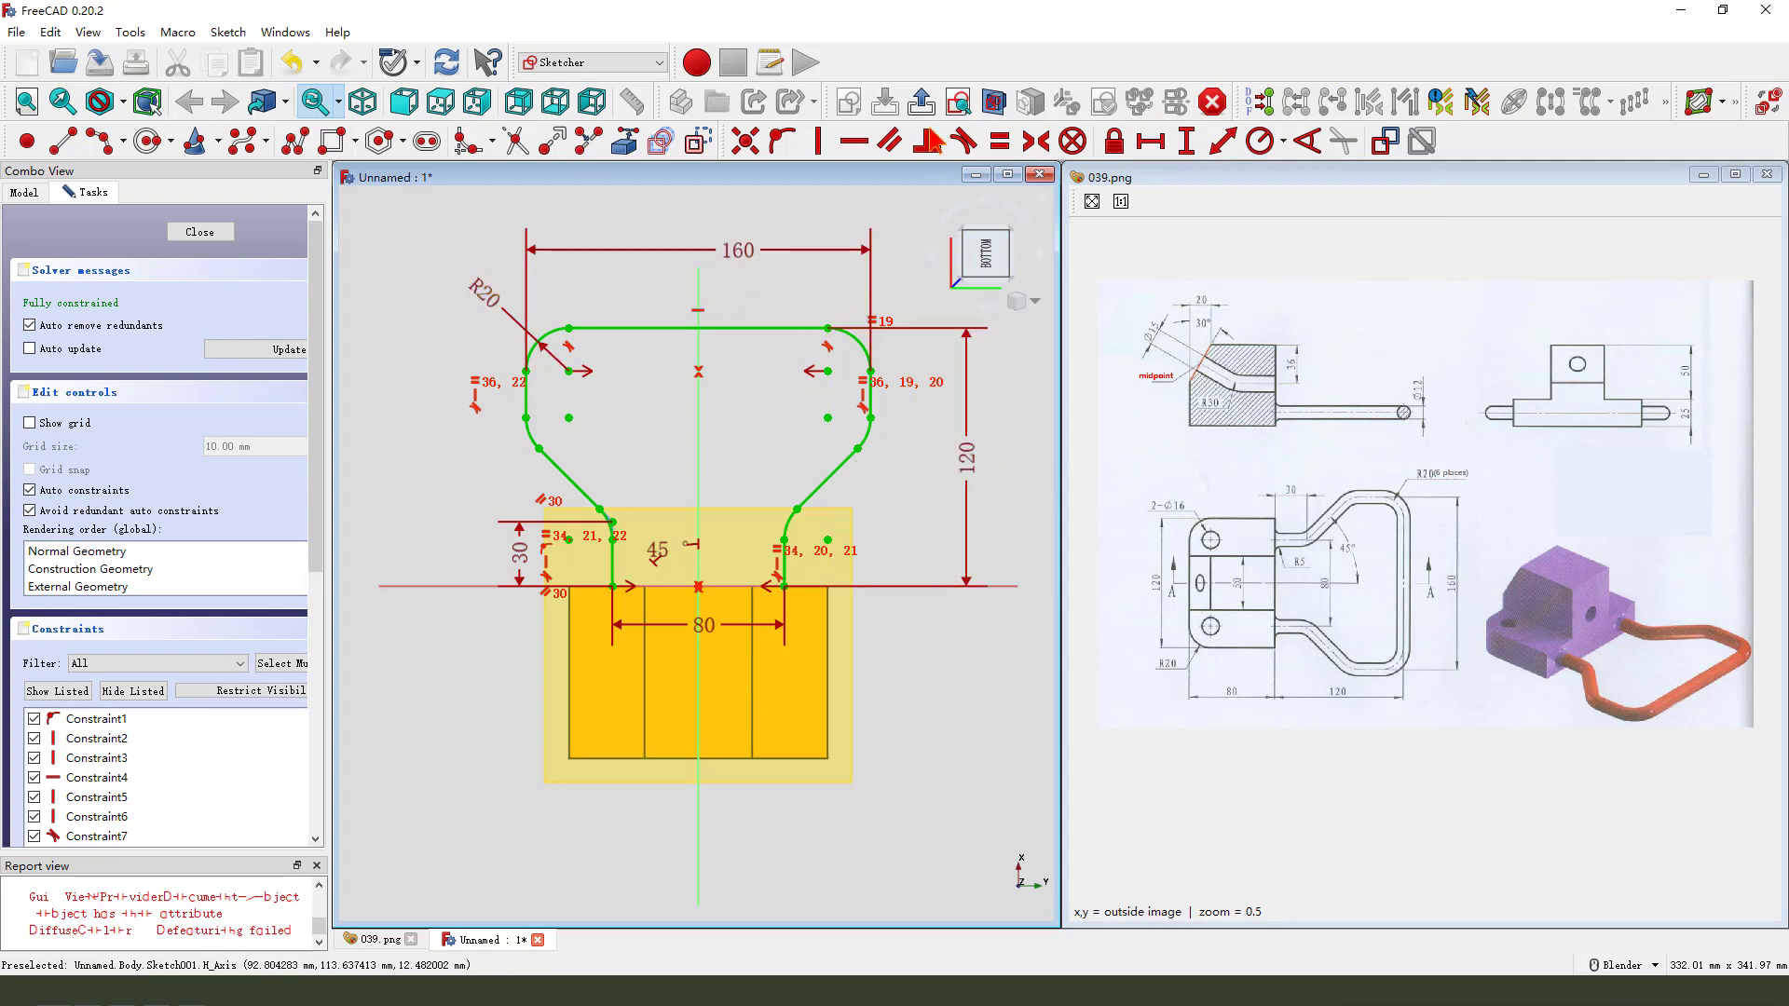
left_click(922, 101)
Step: Create a new sketch on the raised block's side face
left_click(865, 647)
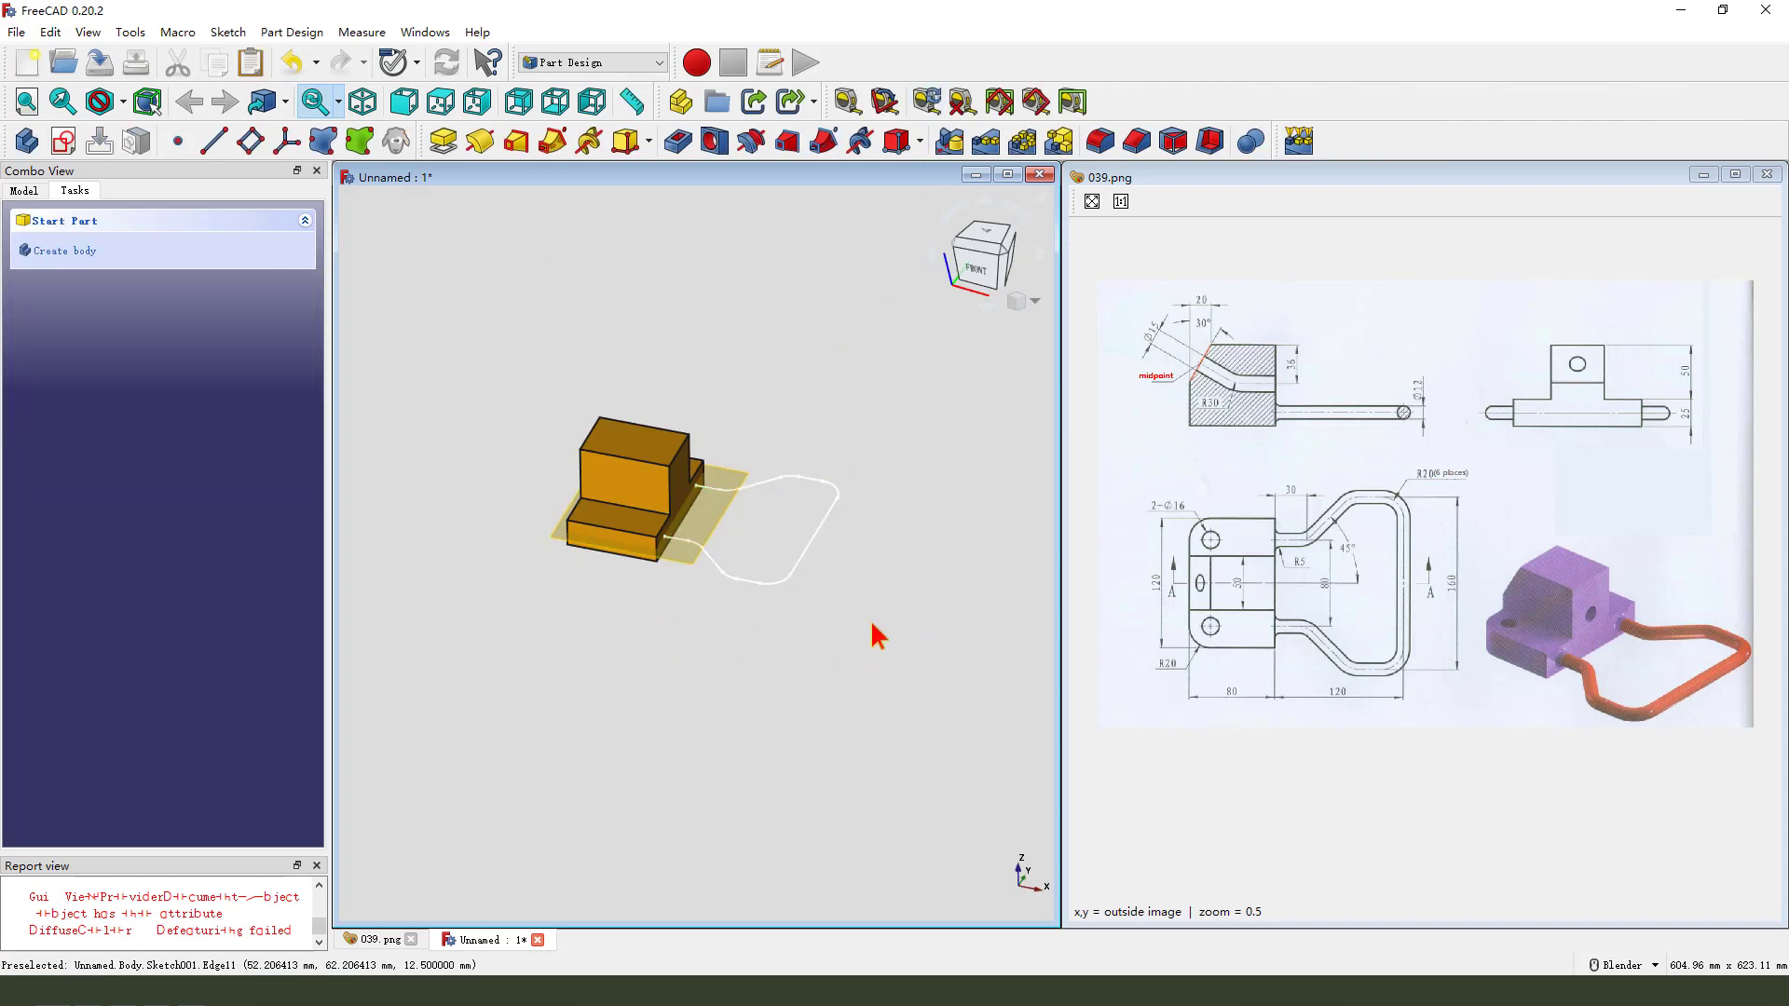
scroll(859, 571, "up", 1)
middle_click_drag(859, 576, 845, 583)
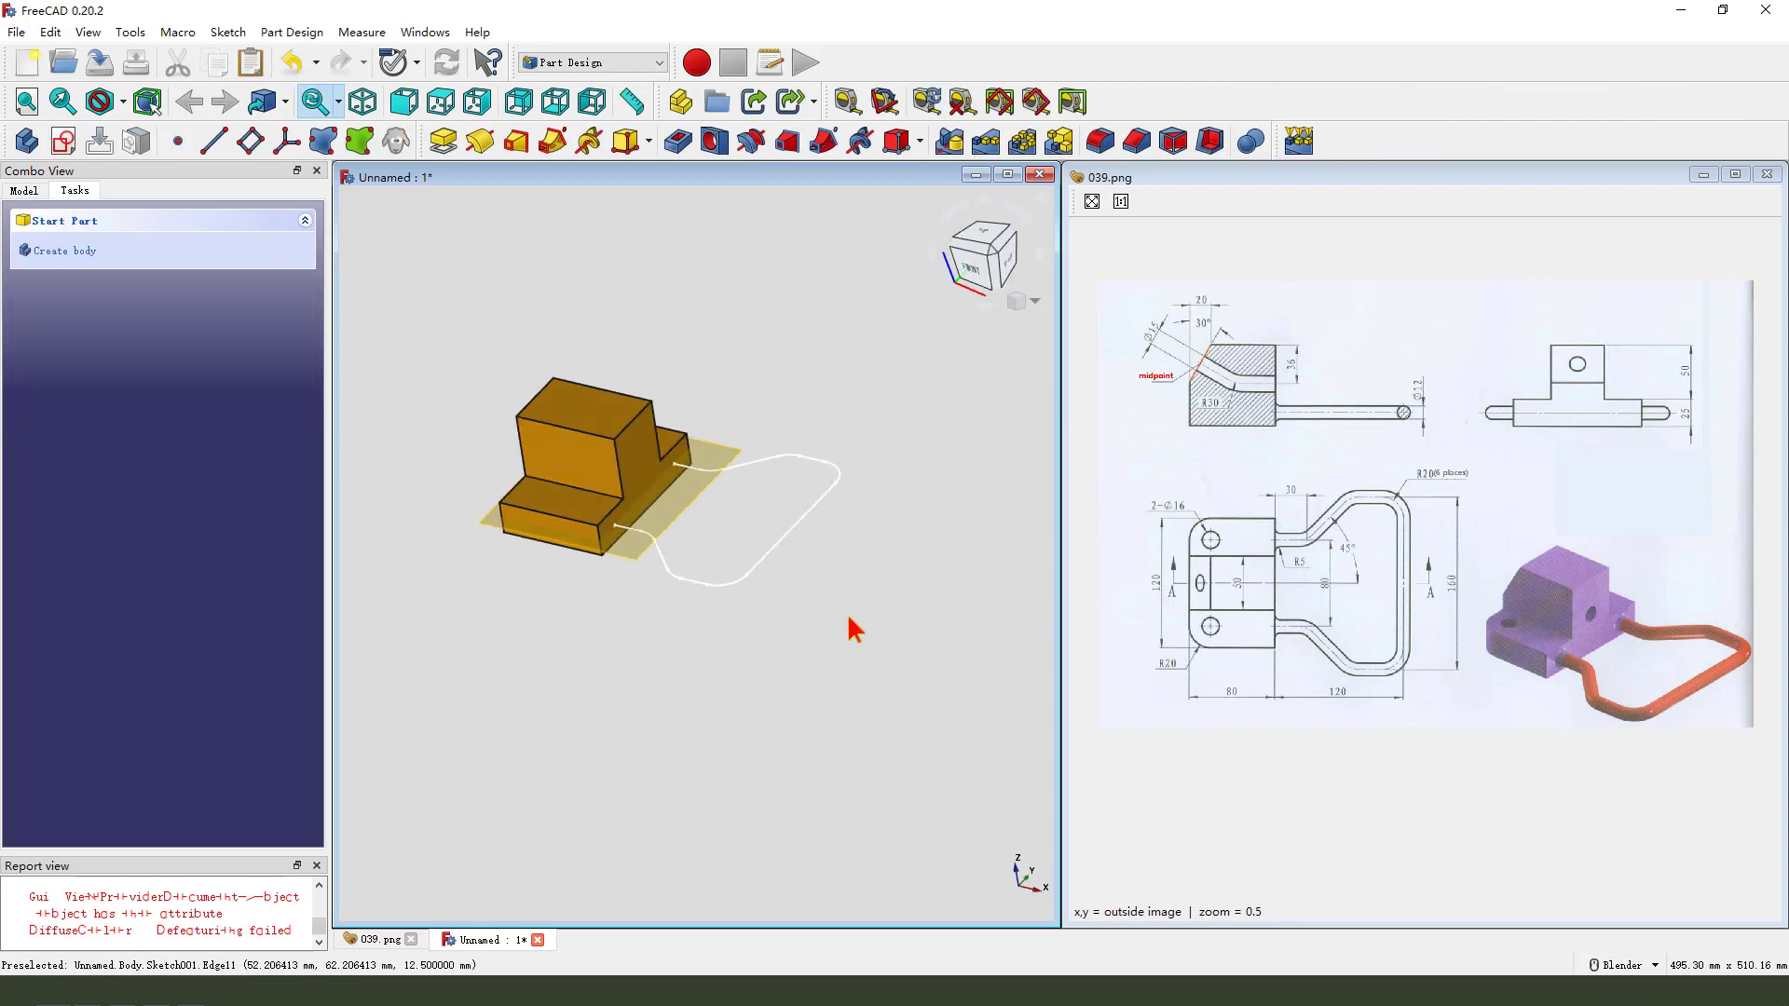
scroll(671, 461, "up", 1)
left_click(652, 461)
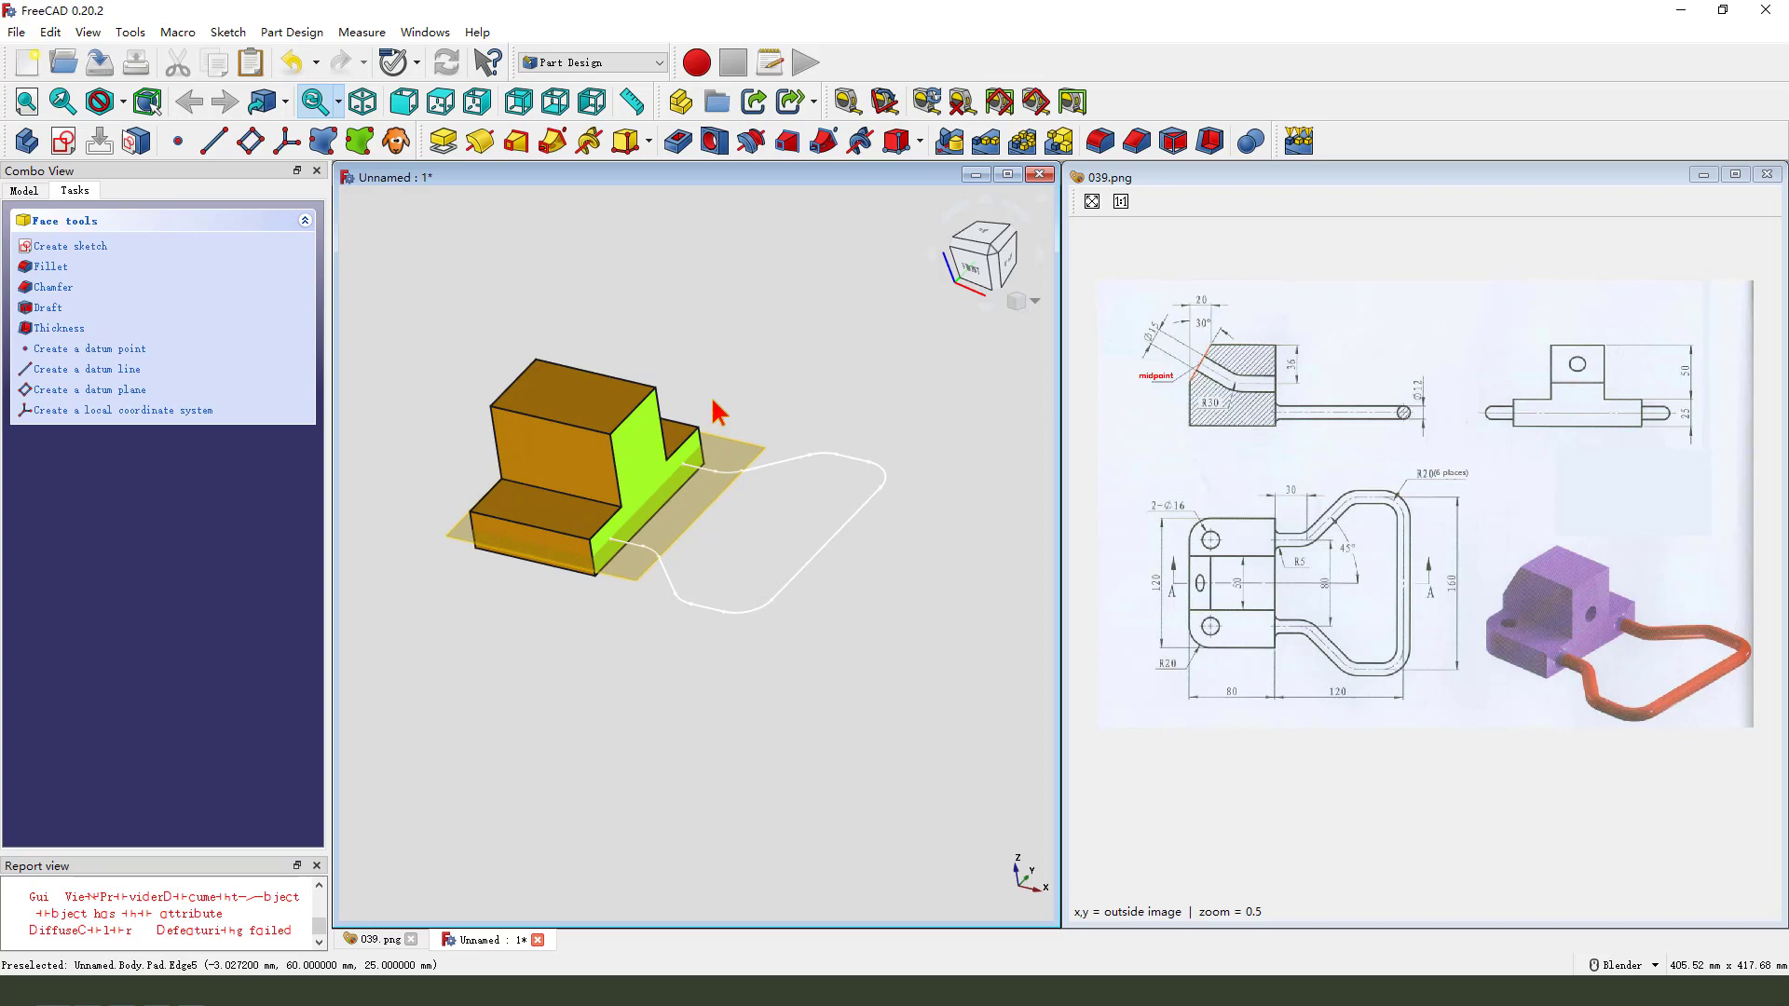
left_click(63, 142)
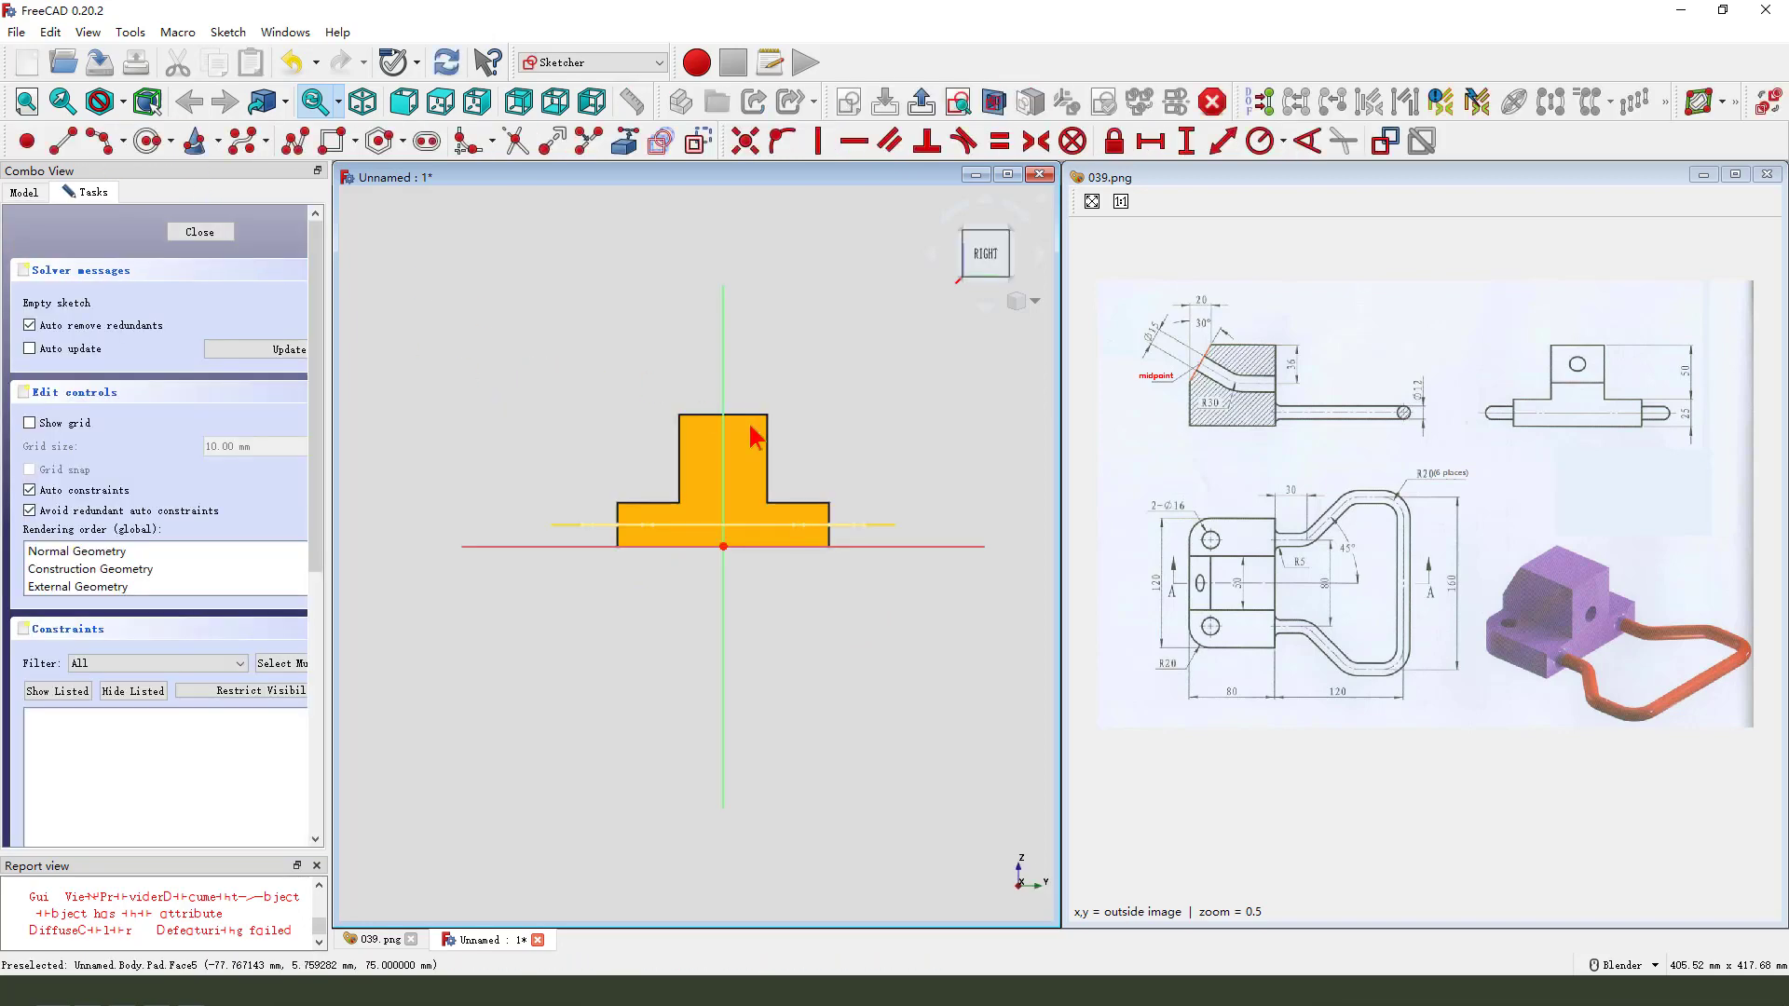
Step: Link the path edge as external geometry and draw a circle at its end
middle_click_drag(834, 547, 838, 594)
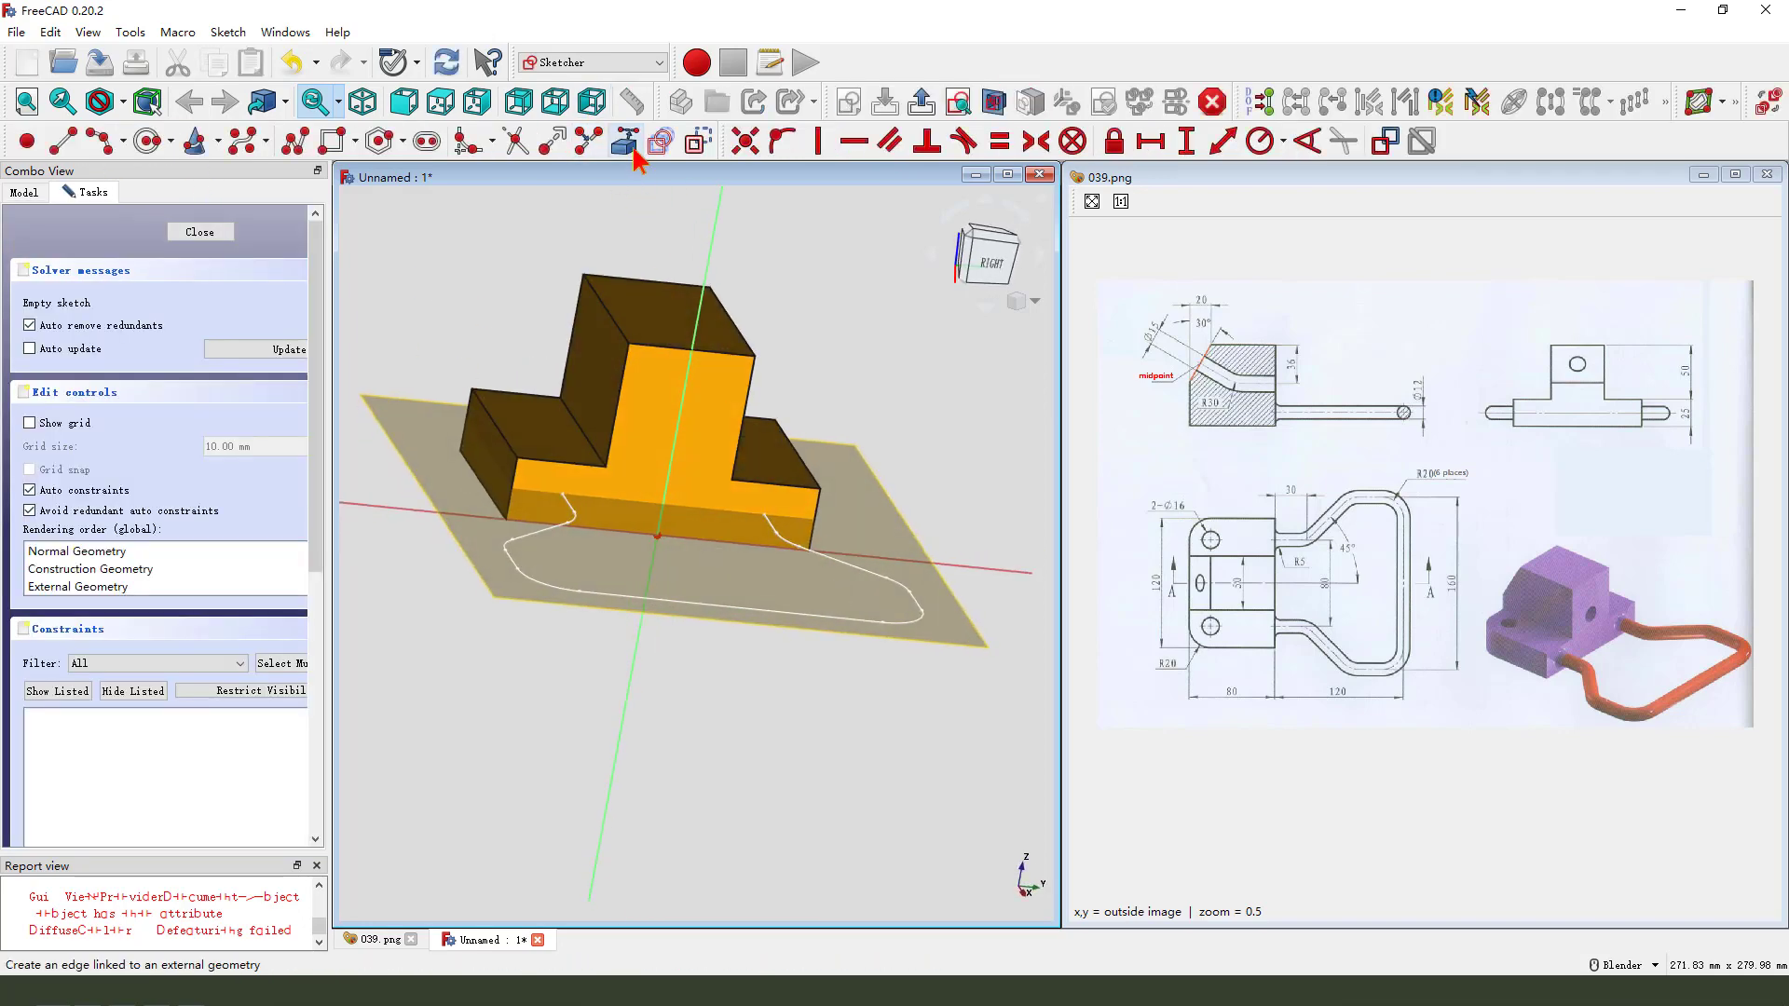
left_click(625, 142)
scroll(825, 559, "up", 2)
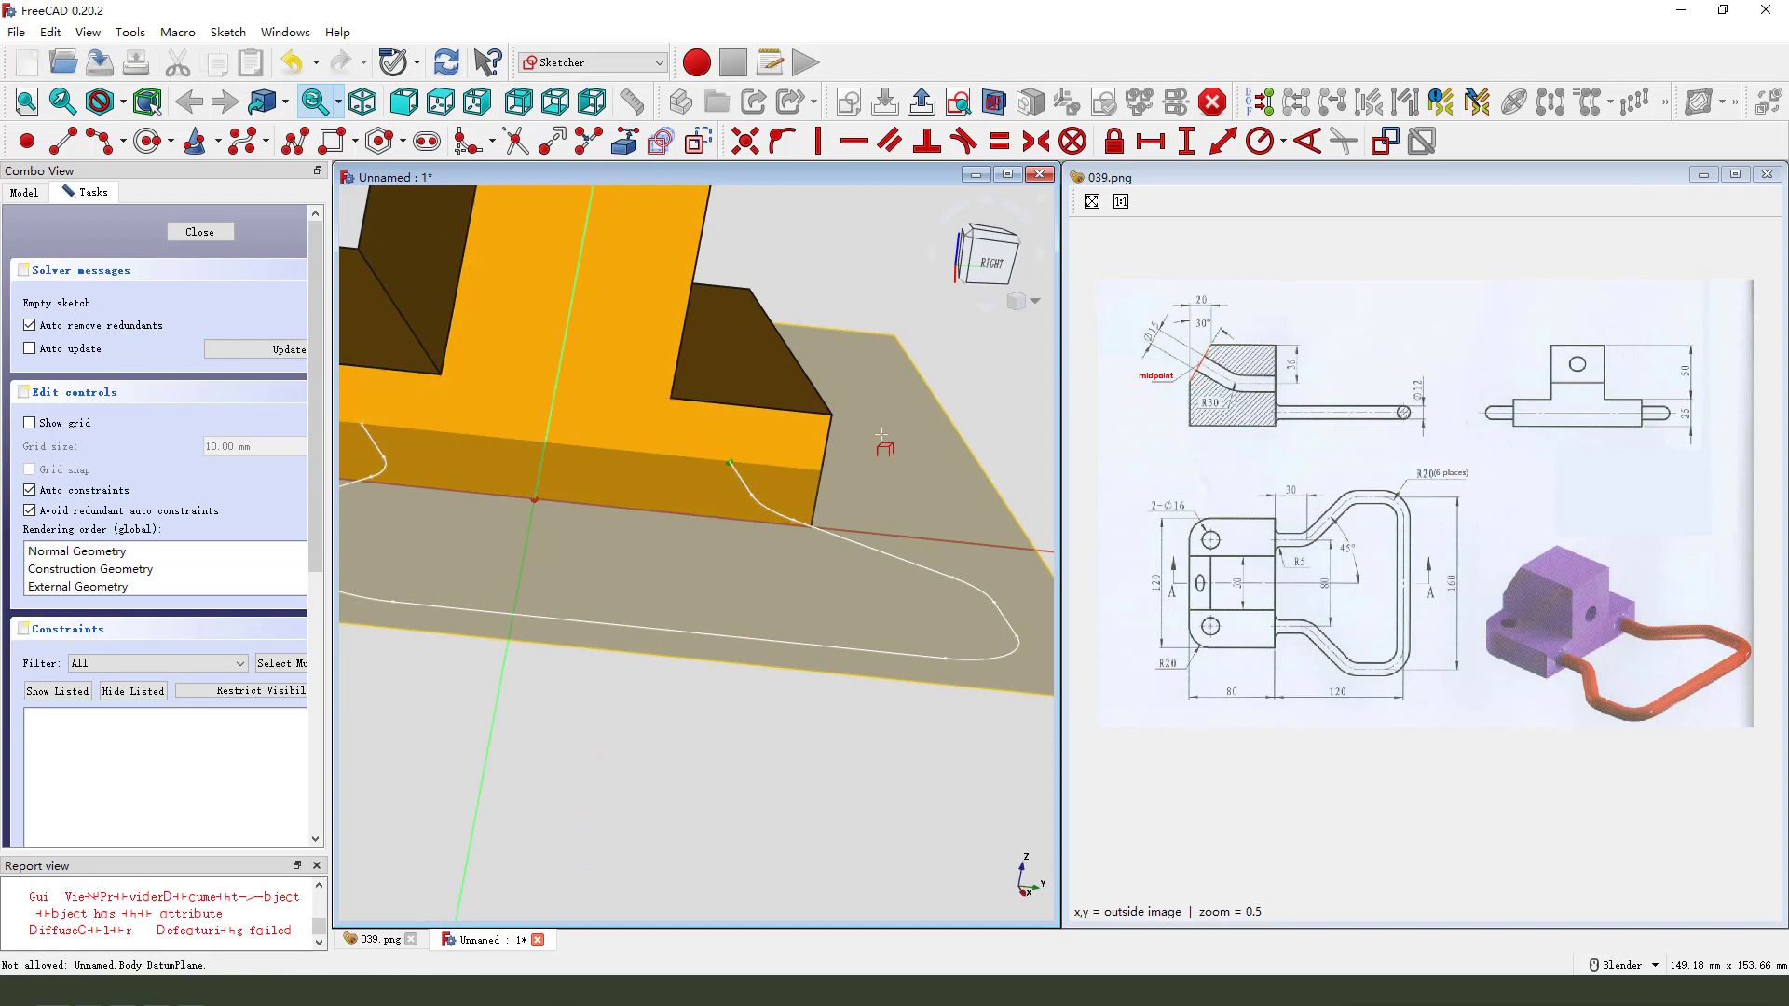
left_click(148, 141)
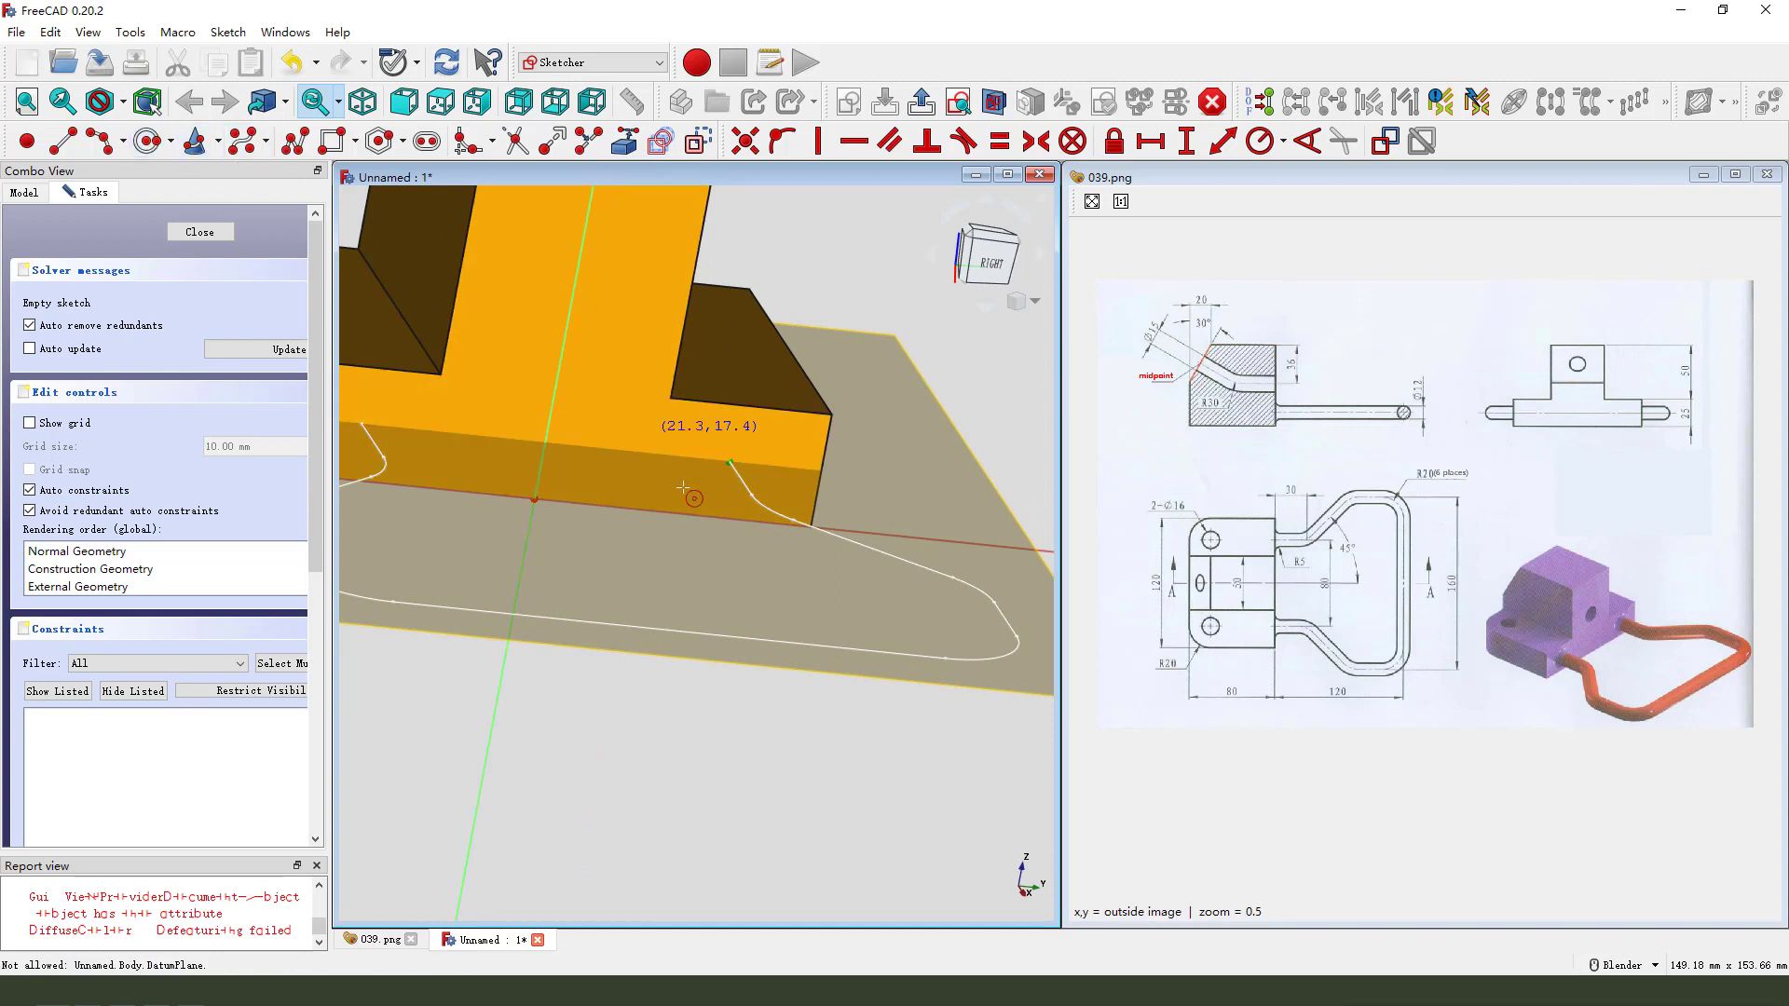
left_click(731, 463)
left_click(760, 461)
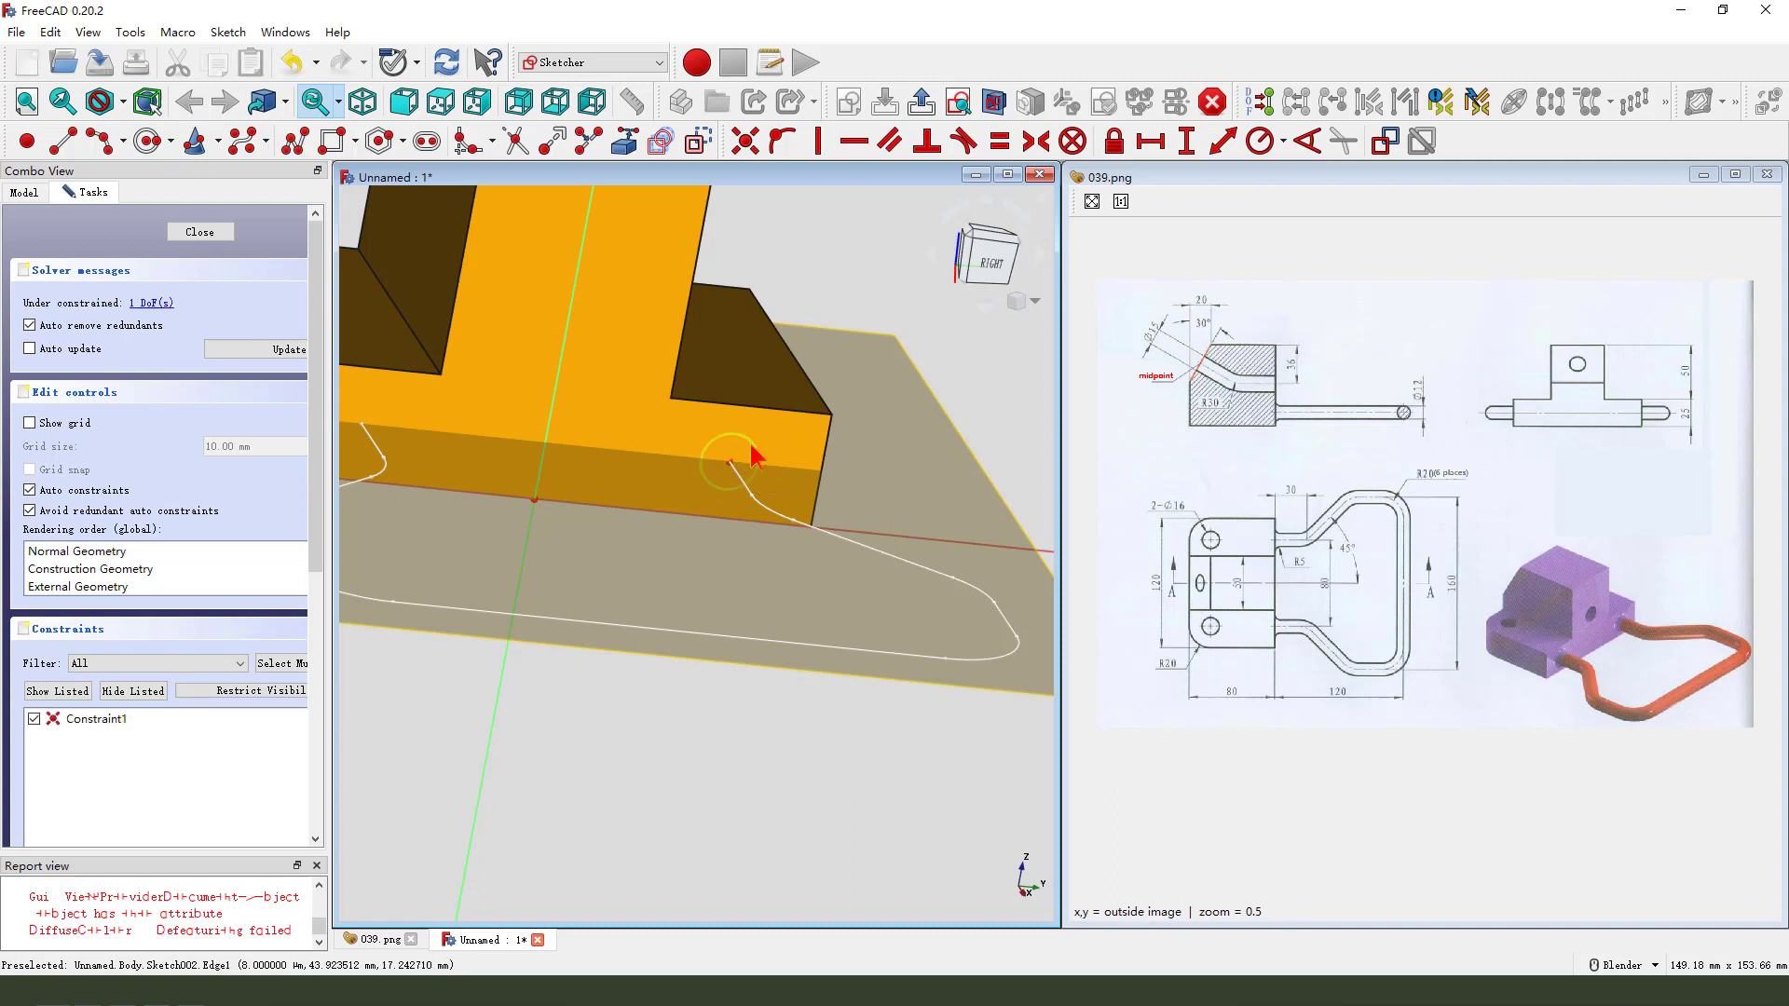
right_click(957, 396)
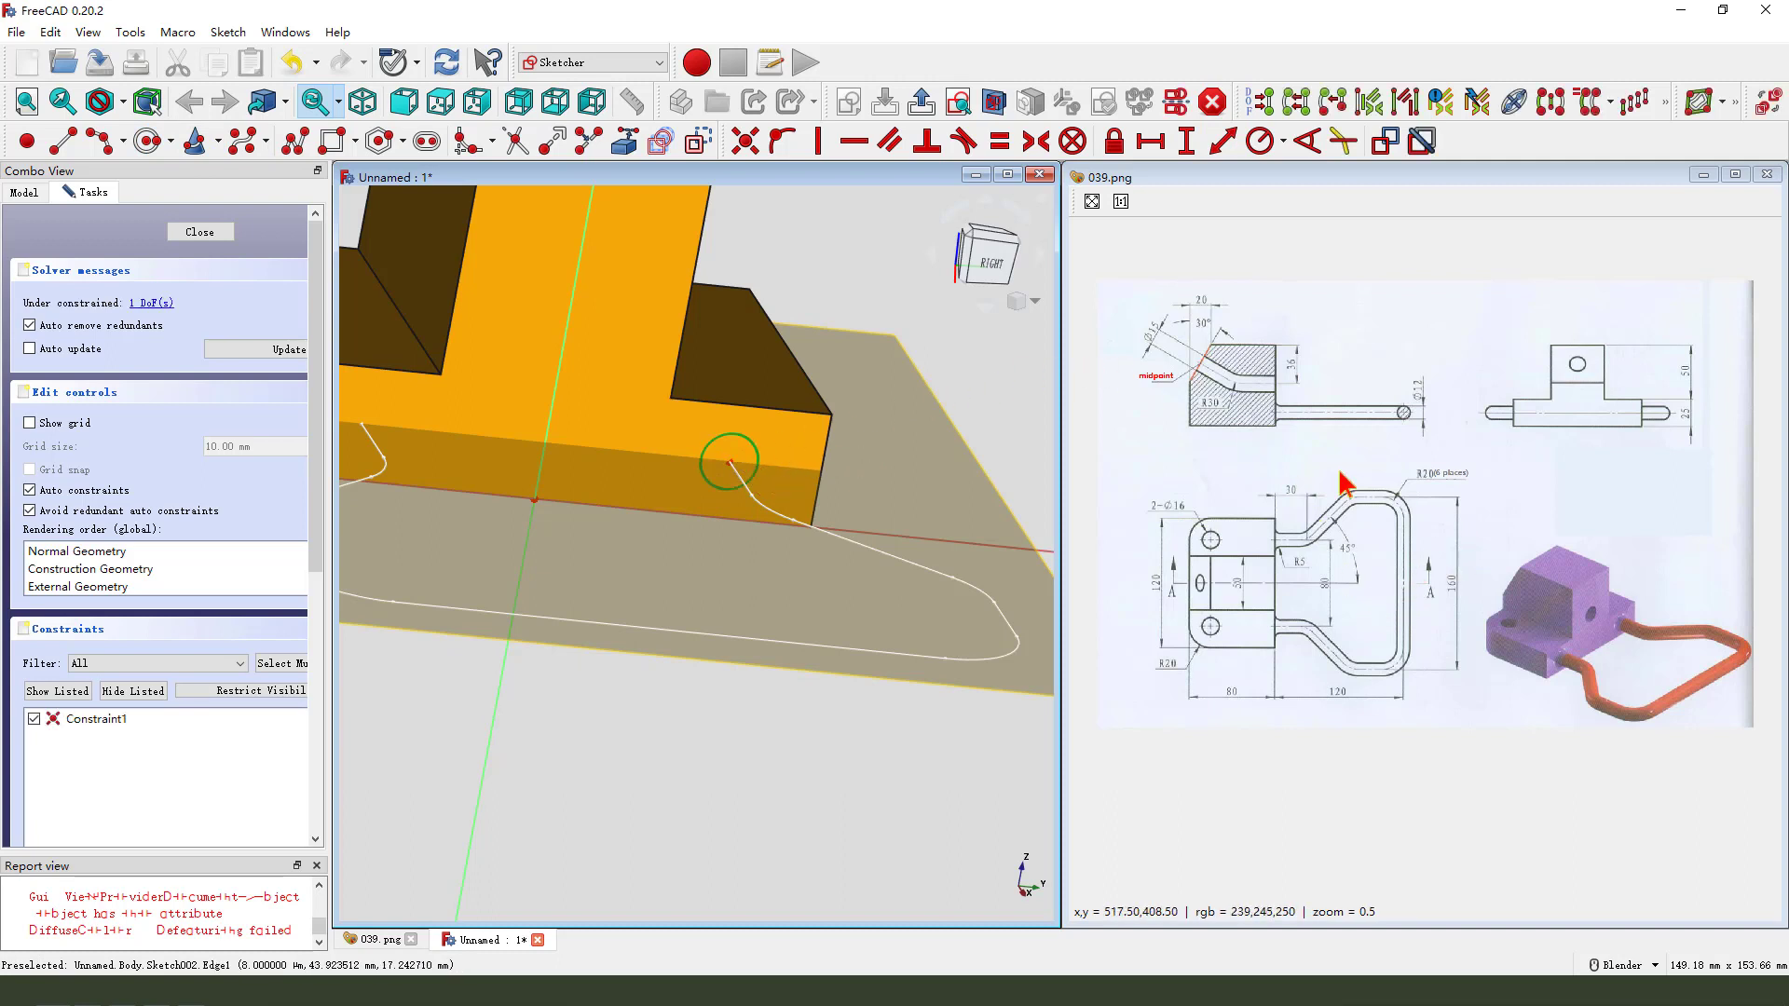
Step: Give the circle a 12 mm diameter
left_click(1283, 141)
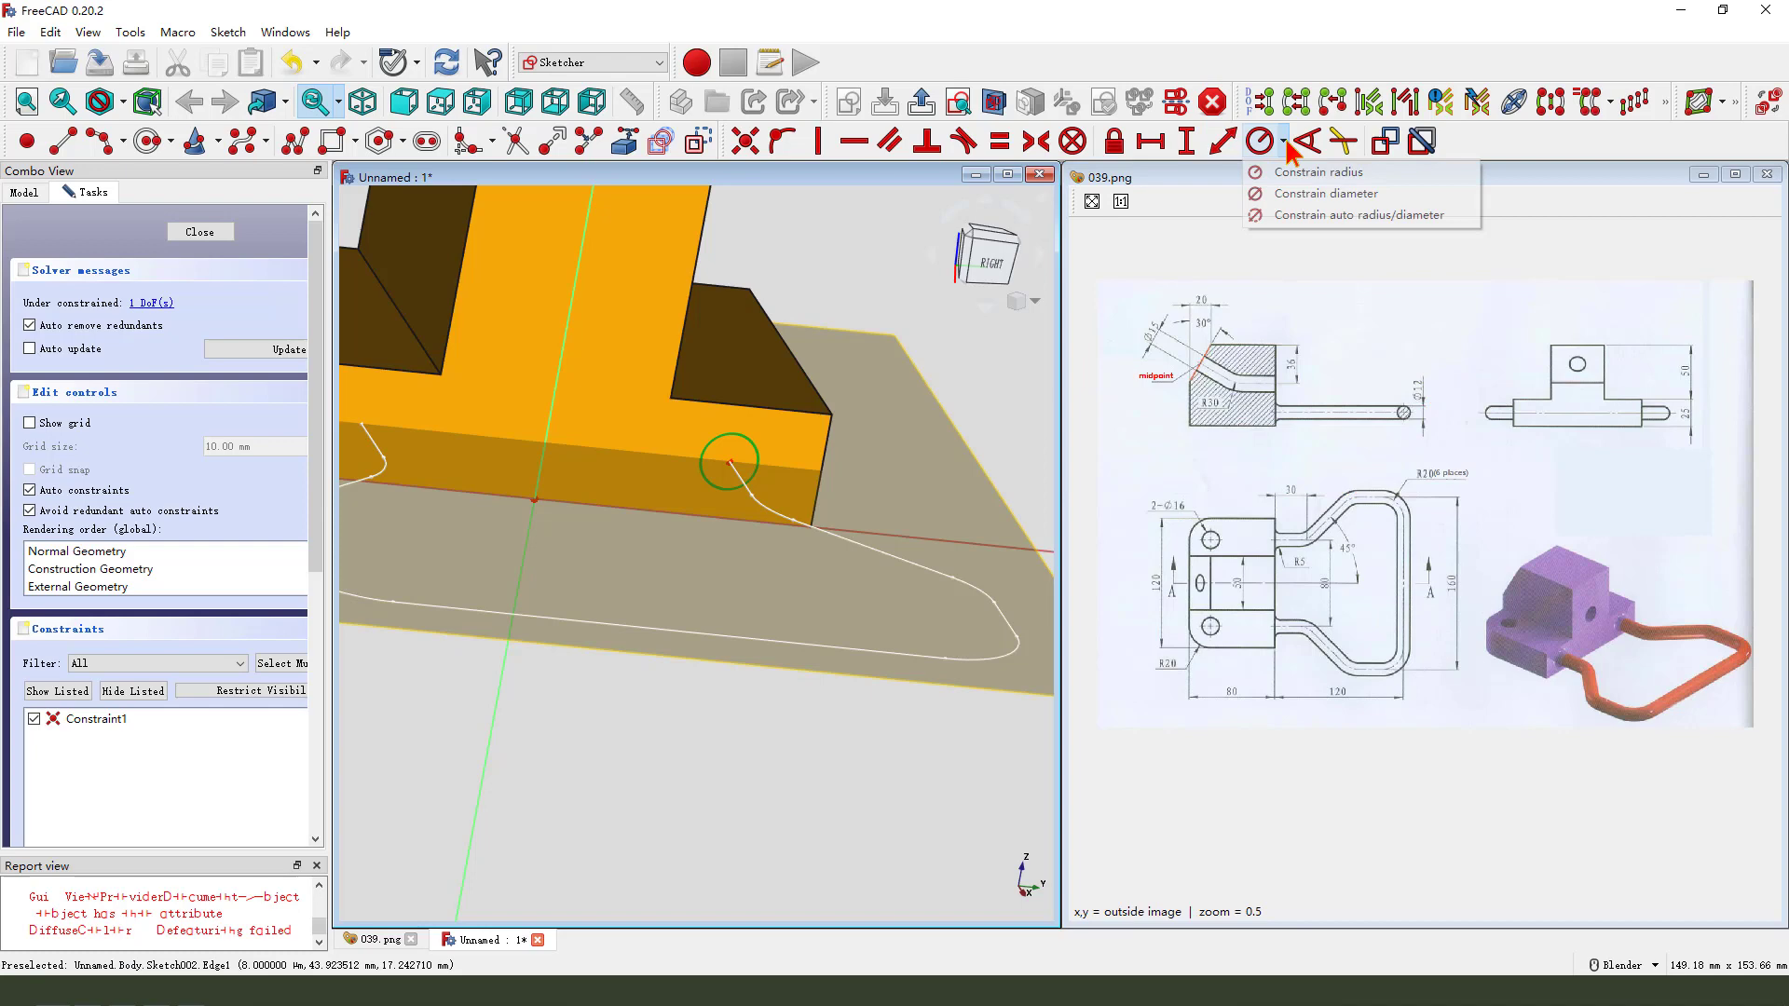
left_click(1291, 193)
type("12")
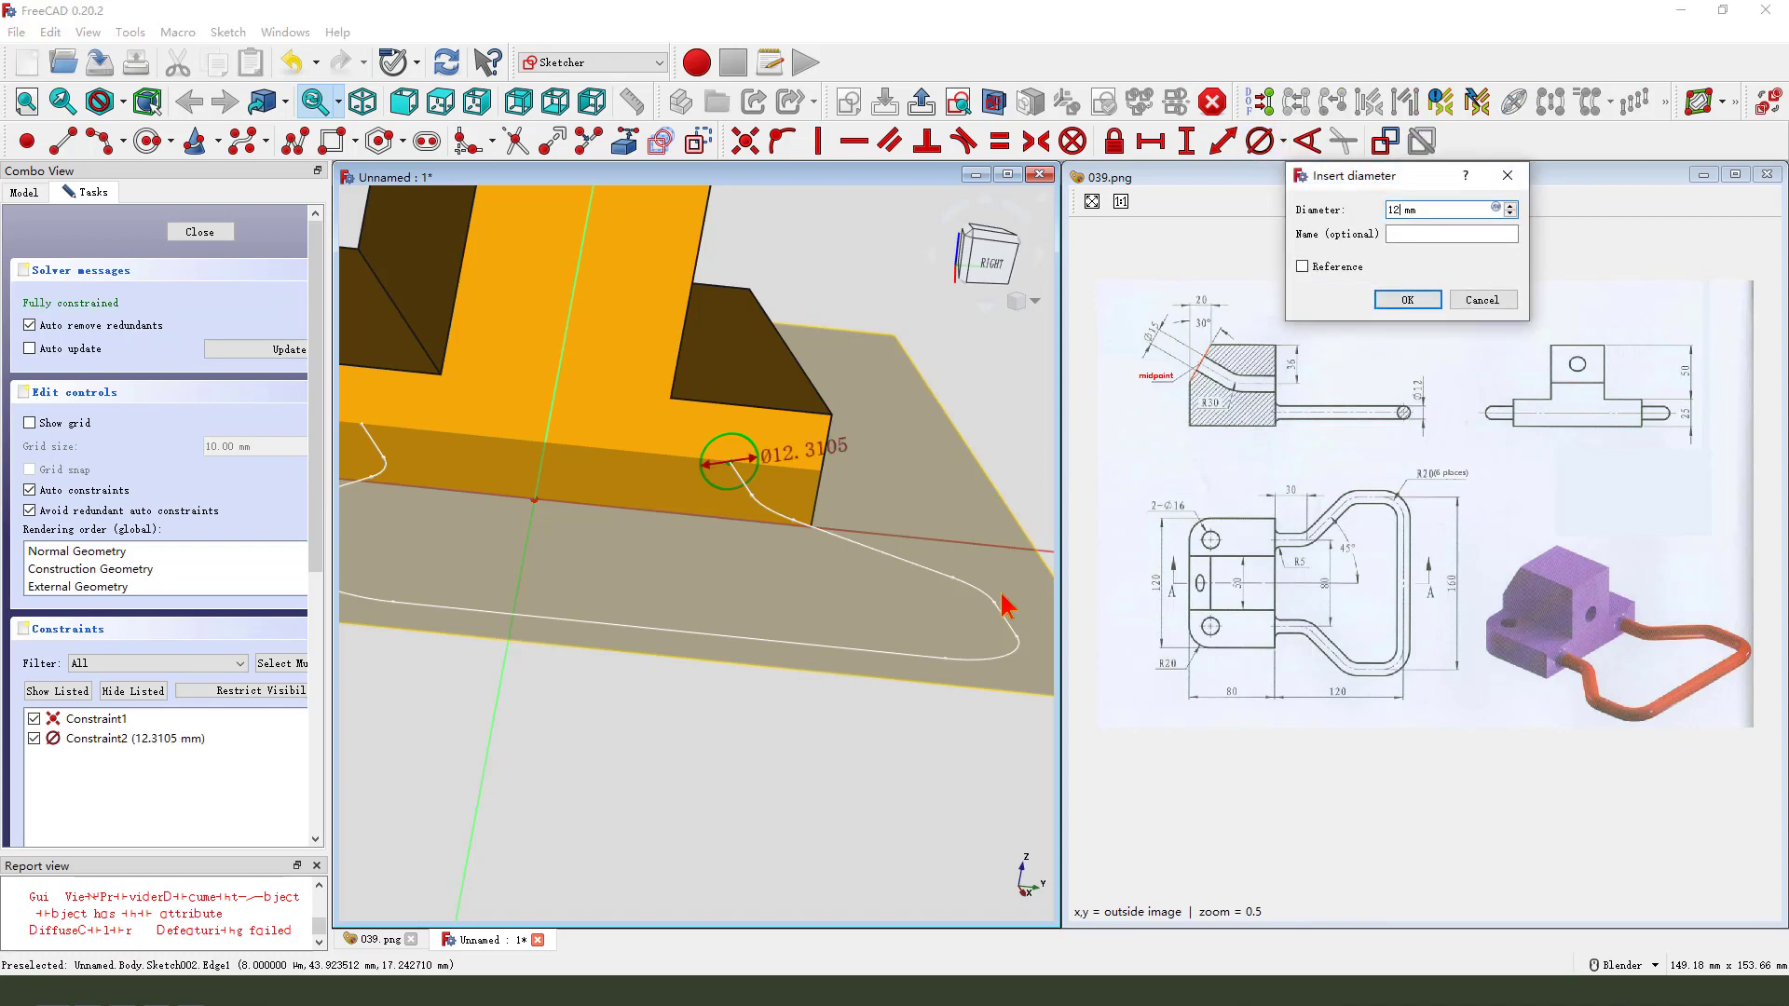
key("Return")
Step: Close the circle sketch and bring up the model tree
left_click(922, 102)
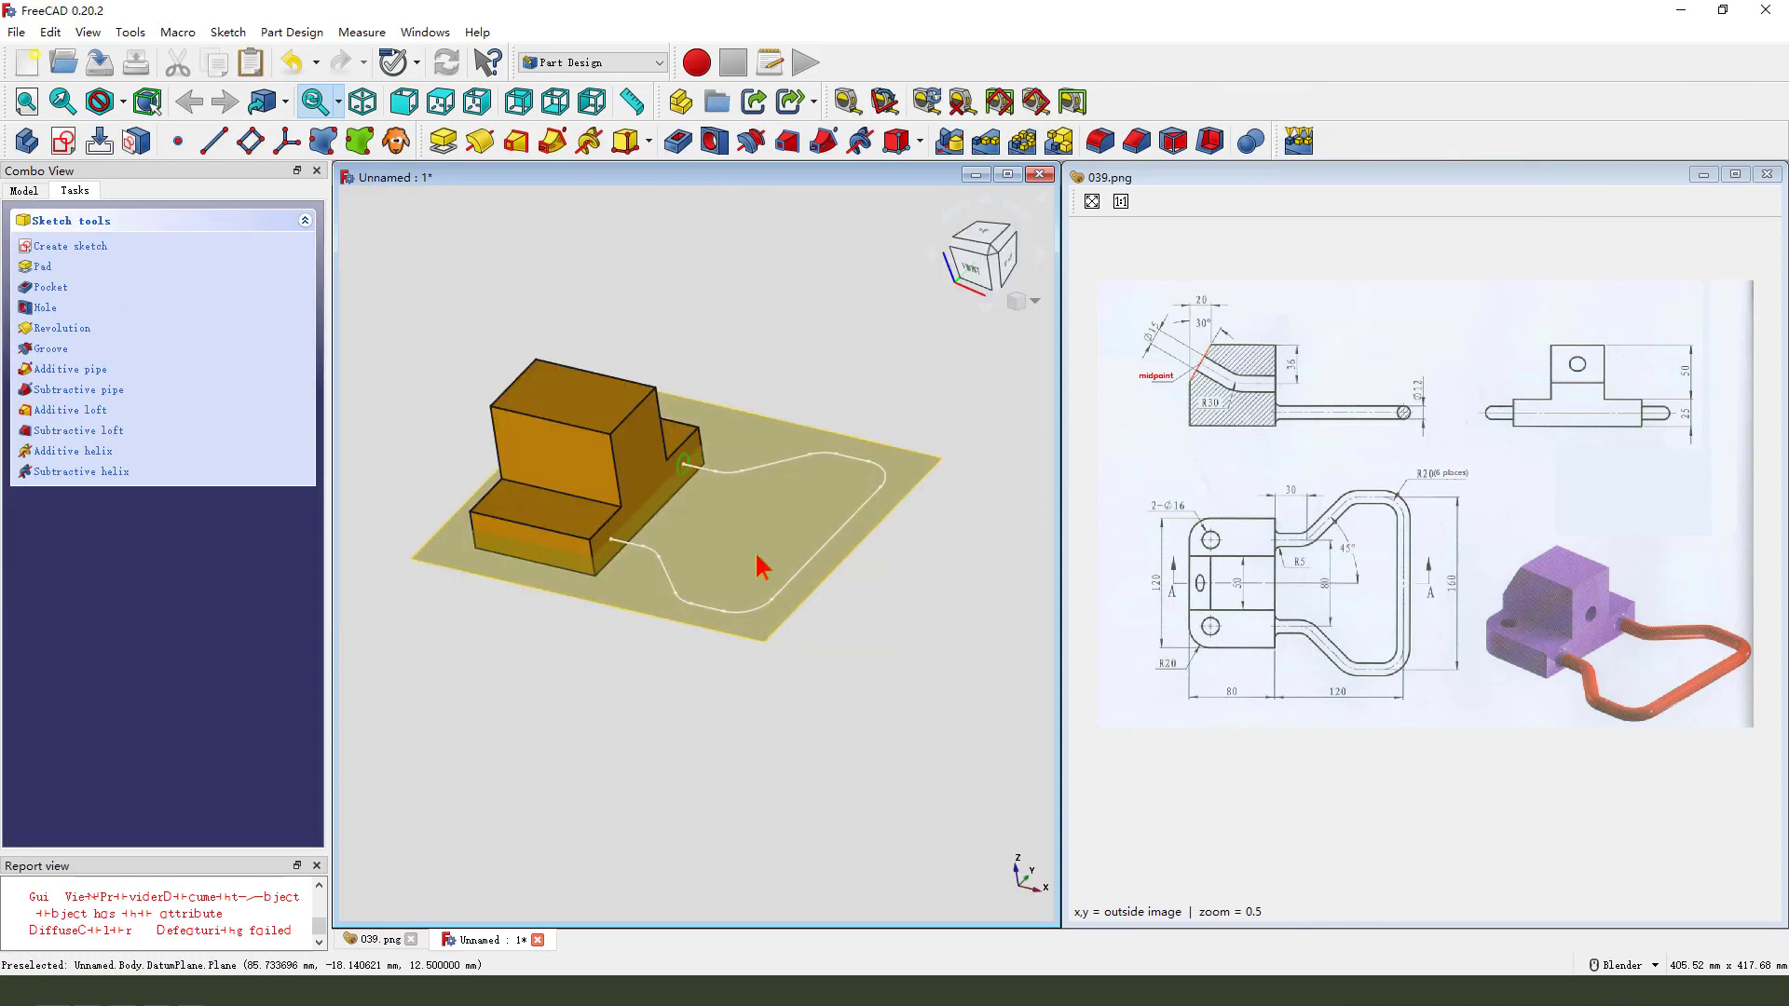
left_click(23, 190)
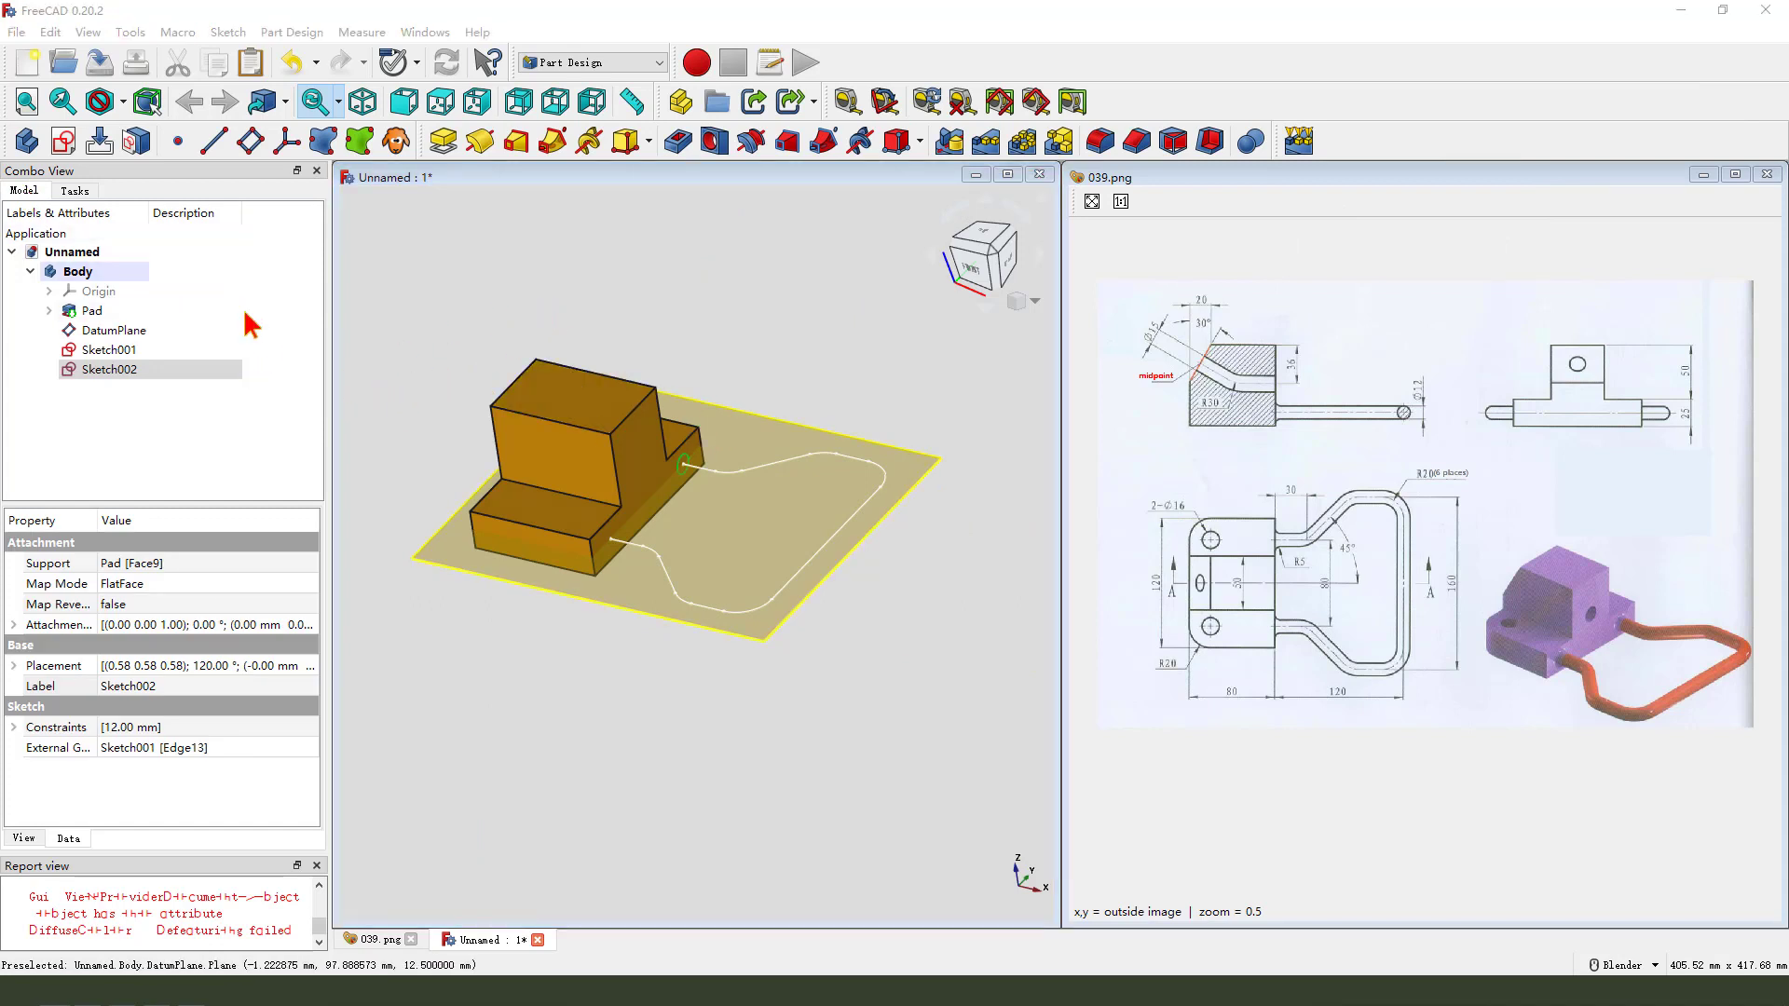
left_click_drag(259, 306, 174, 372)
left_click_drag(223, 357, 145, 382)
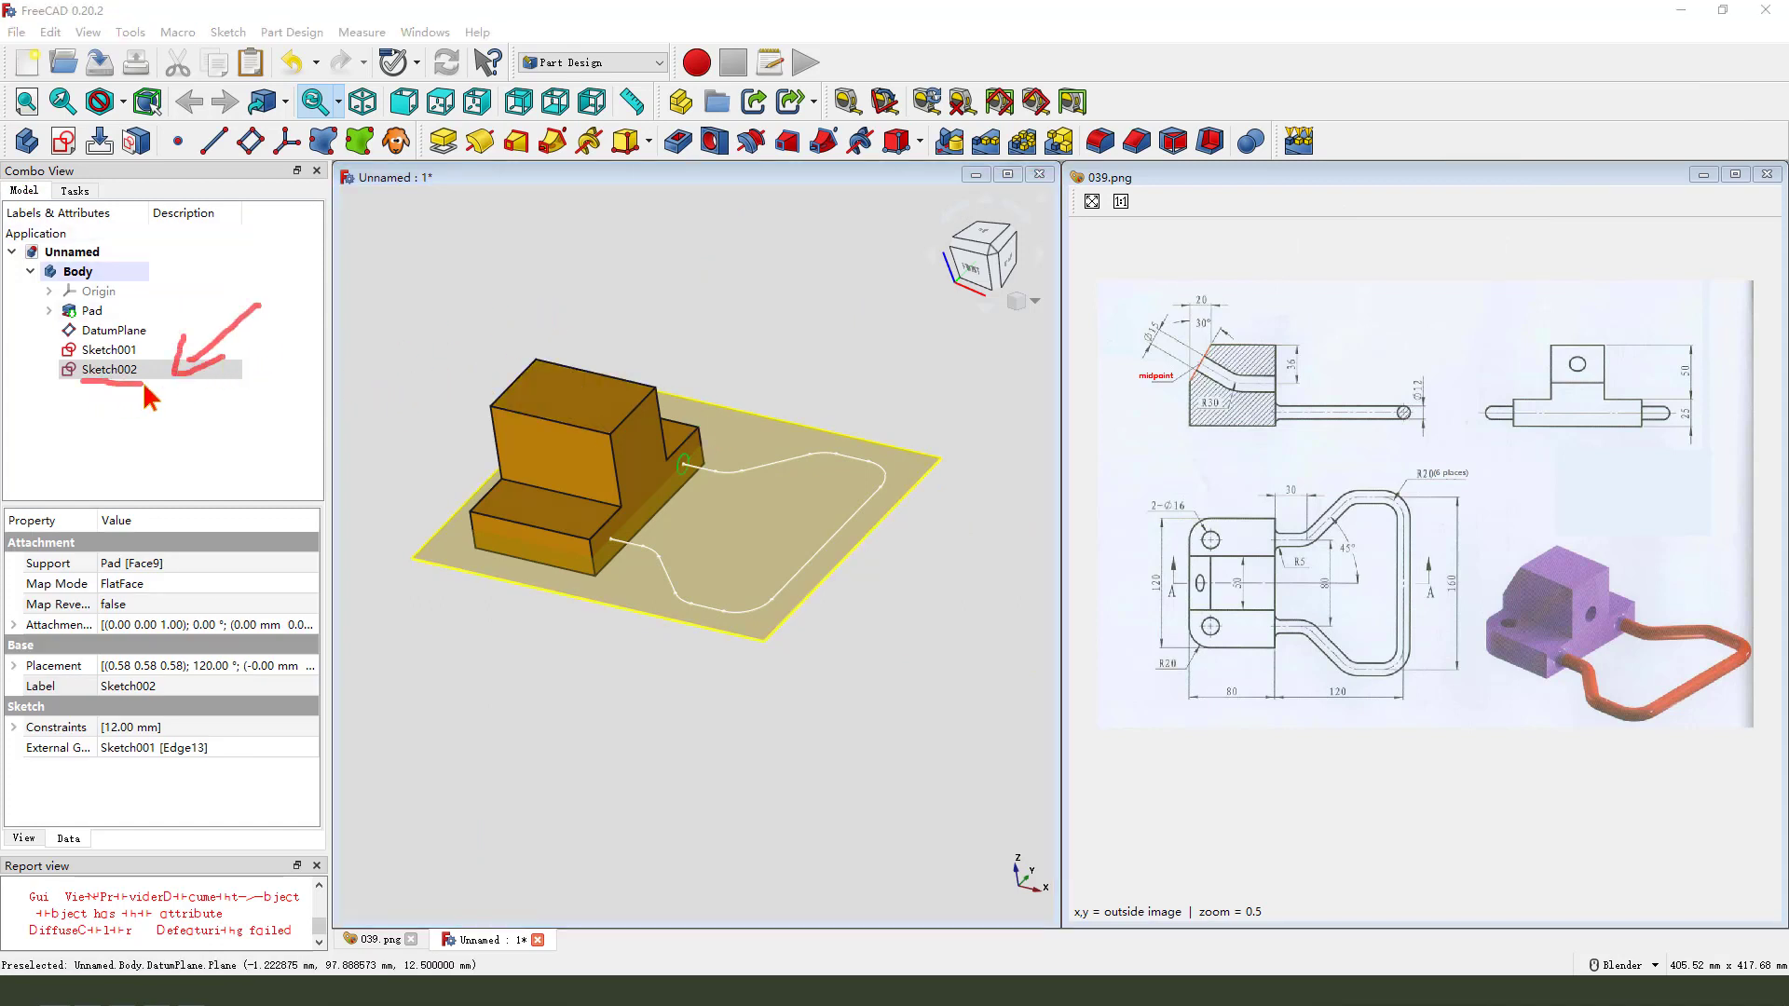
left_click_drag(272, 369, 643, 444)
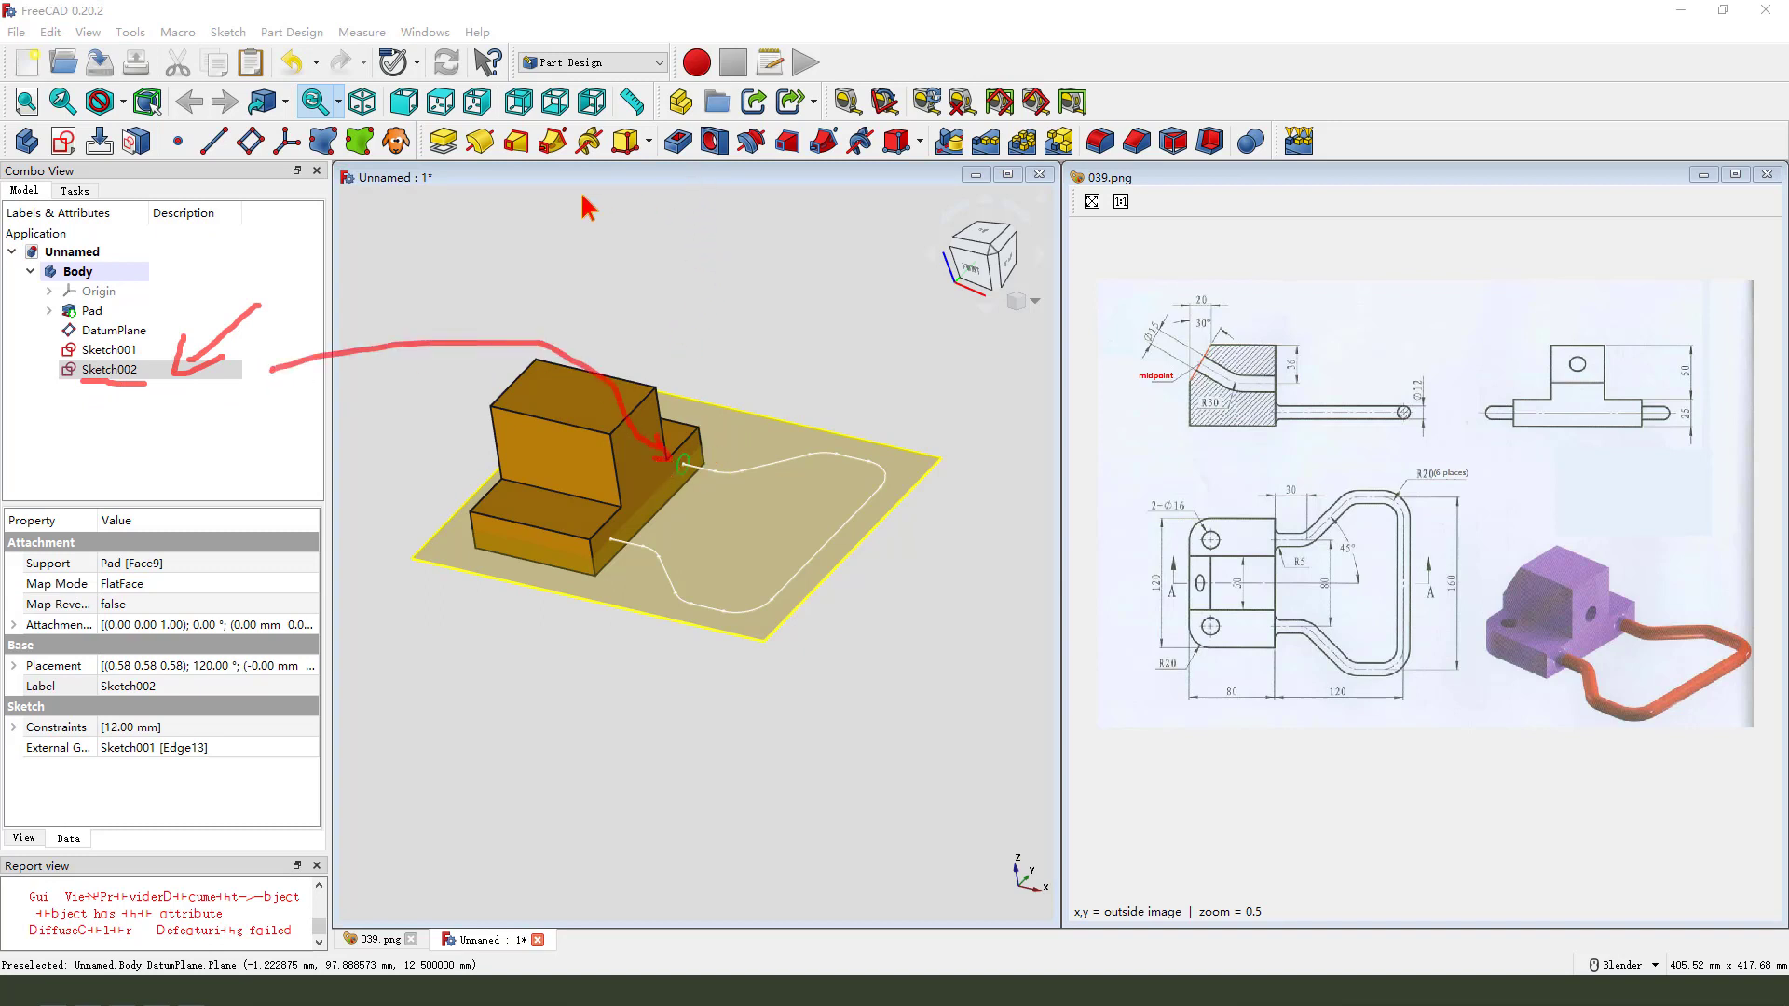
key("Escape")
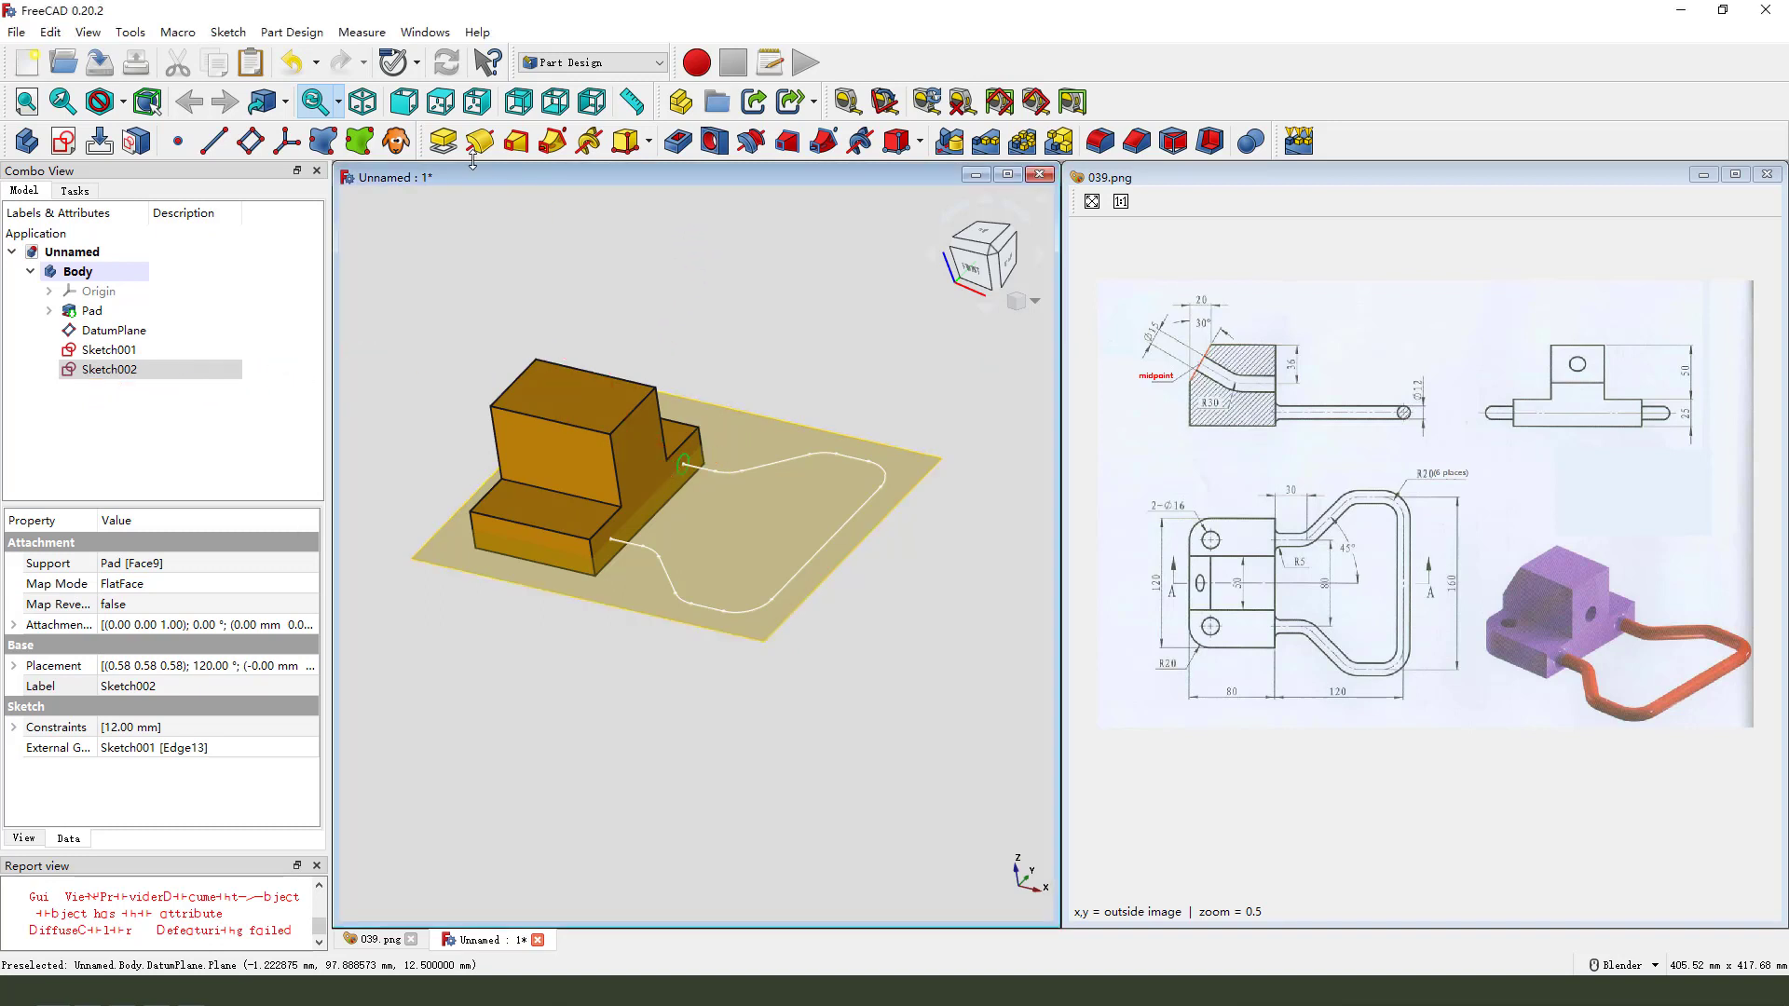
Step: Create an Additive Pipe sweeping the 12 mm circle along the handle path
left_click(549, 143)
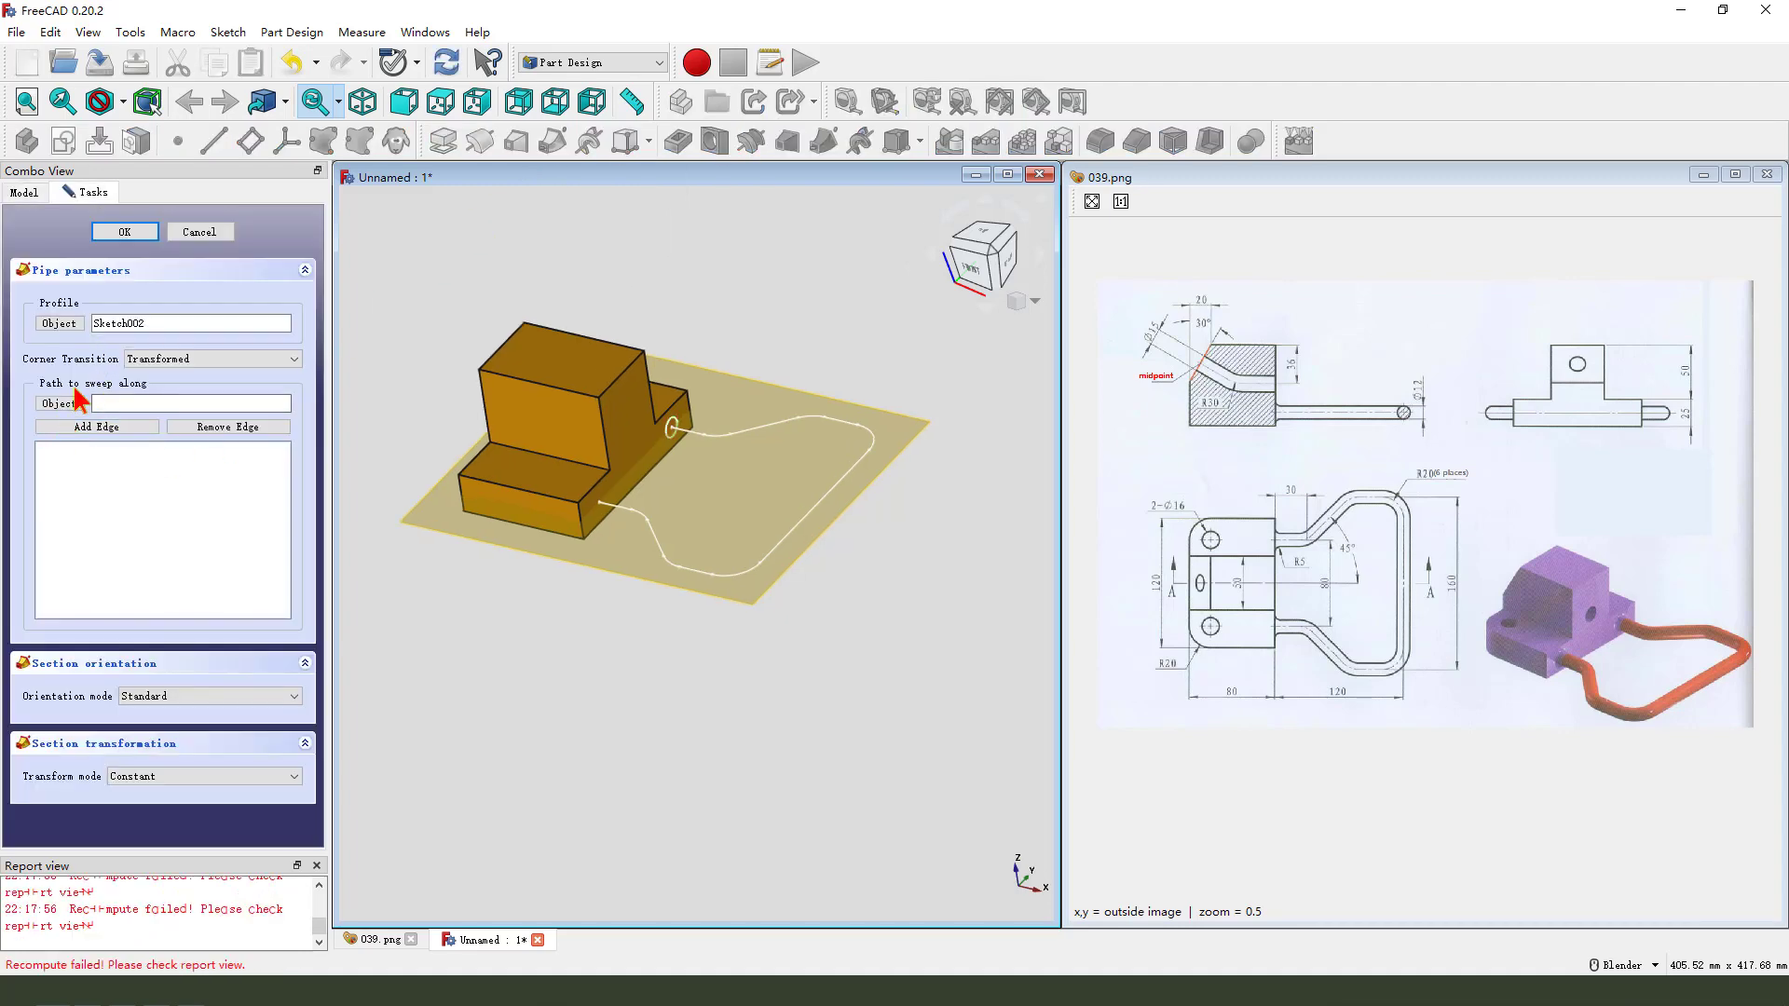
left_click_drag(107, 392, 171, 391)
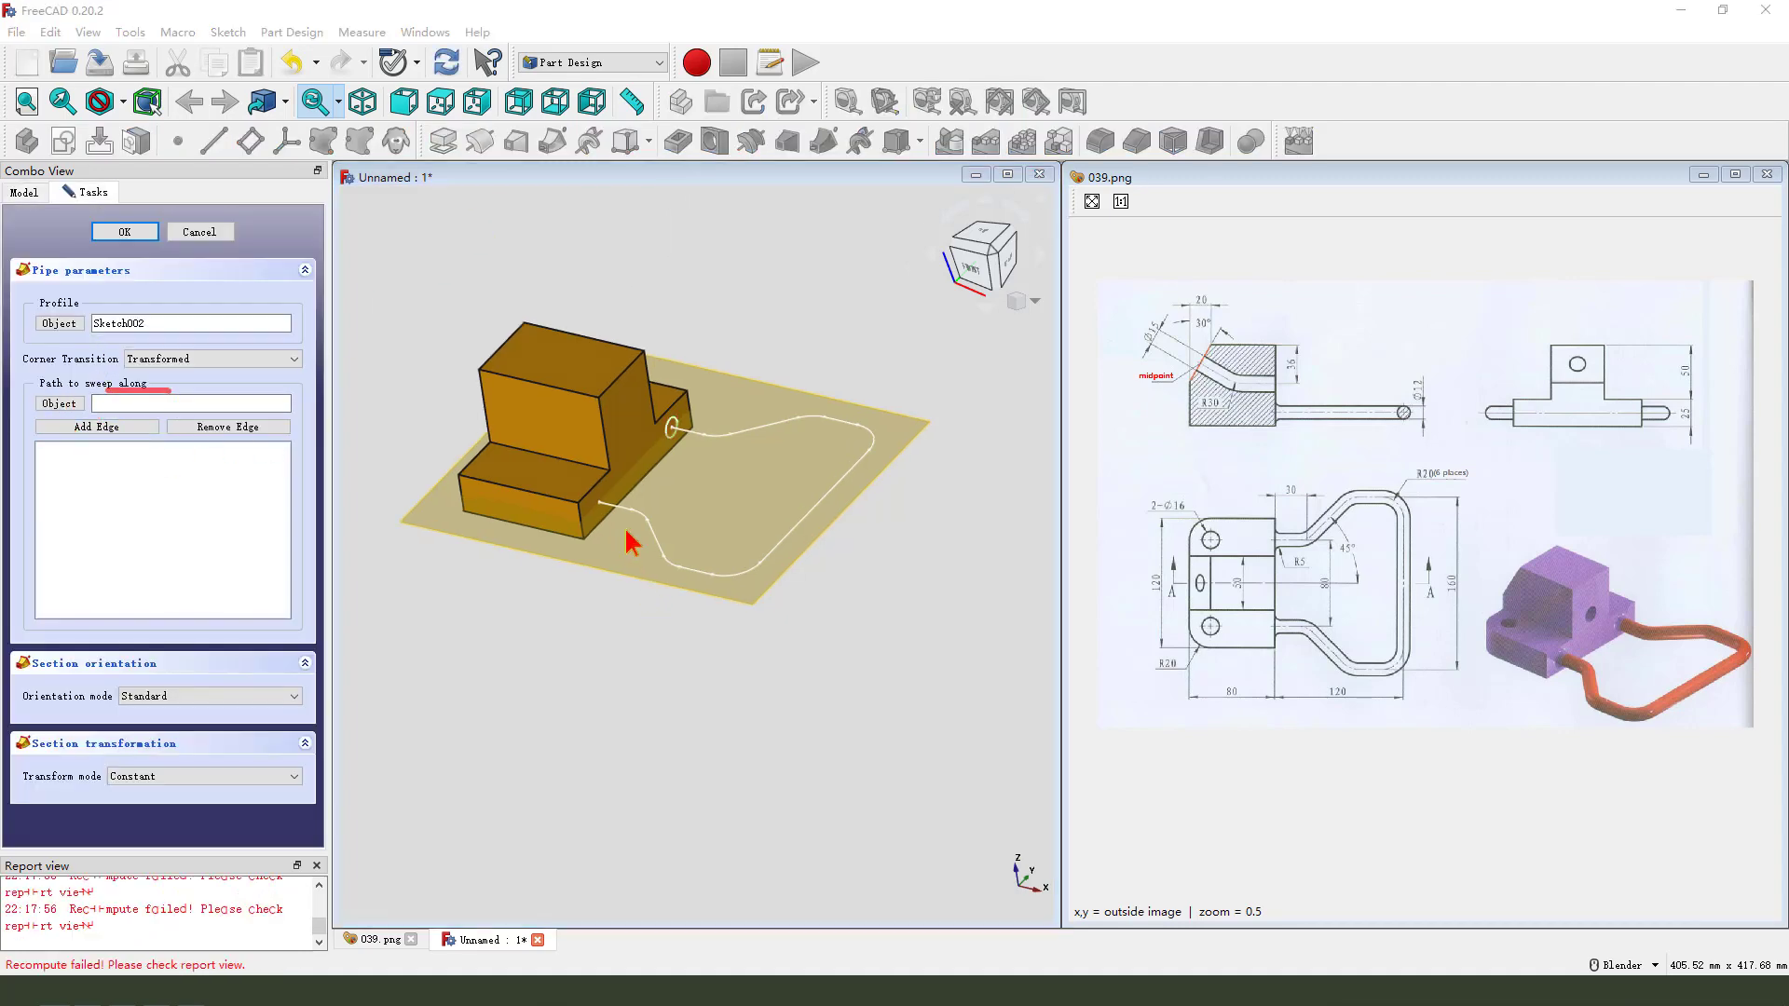
mouse_move(642, 515)
left_mouse_down()
mouse_move(822, 533)
mouse_move(799, 429)
mouse_move(687, 444)
left_mouse_up()
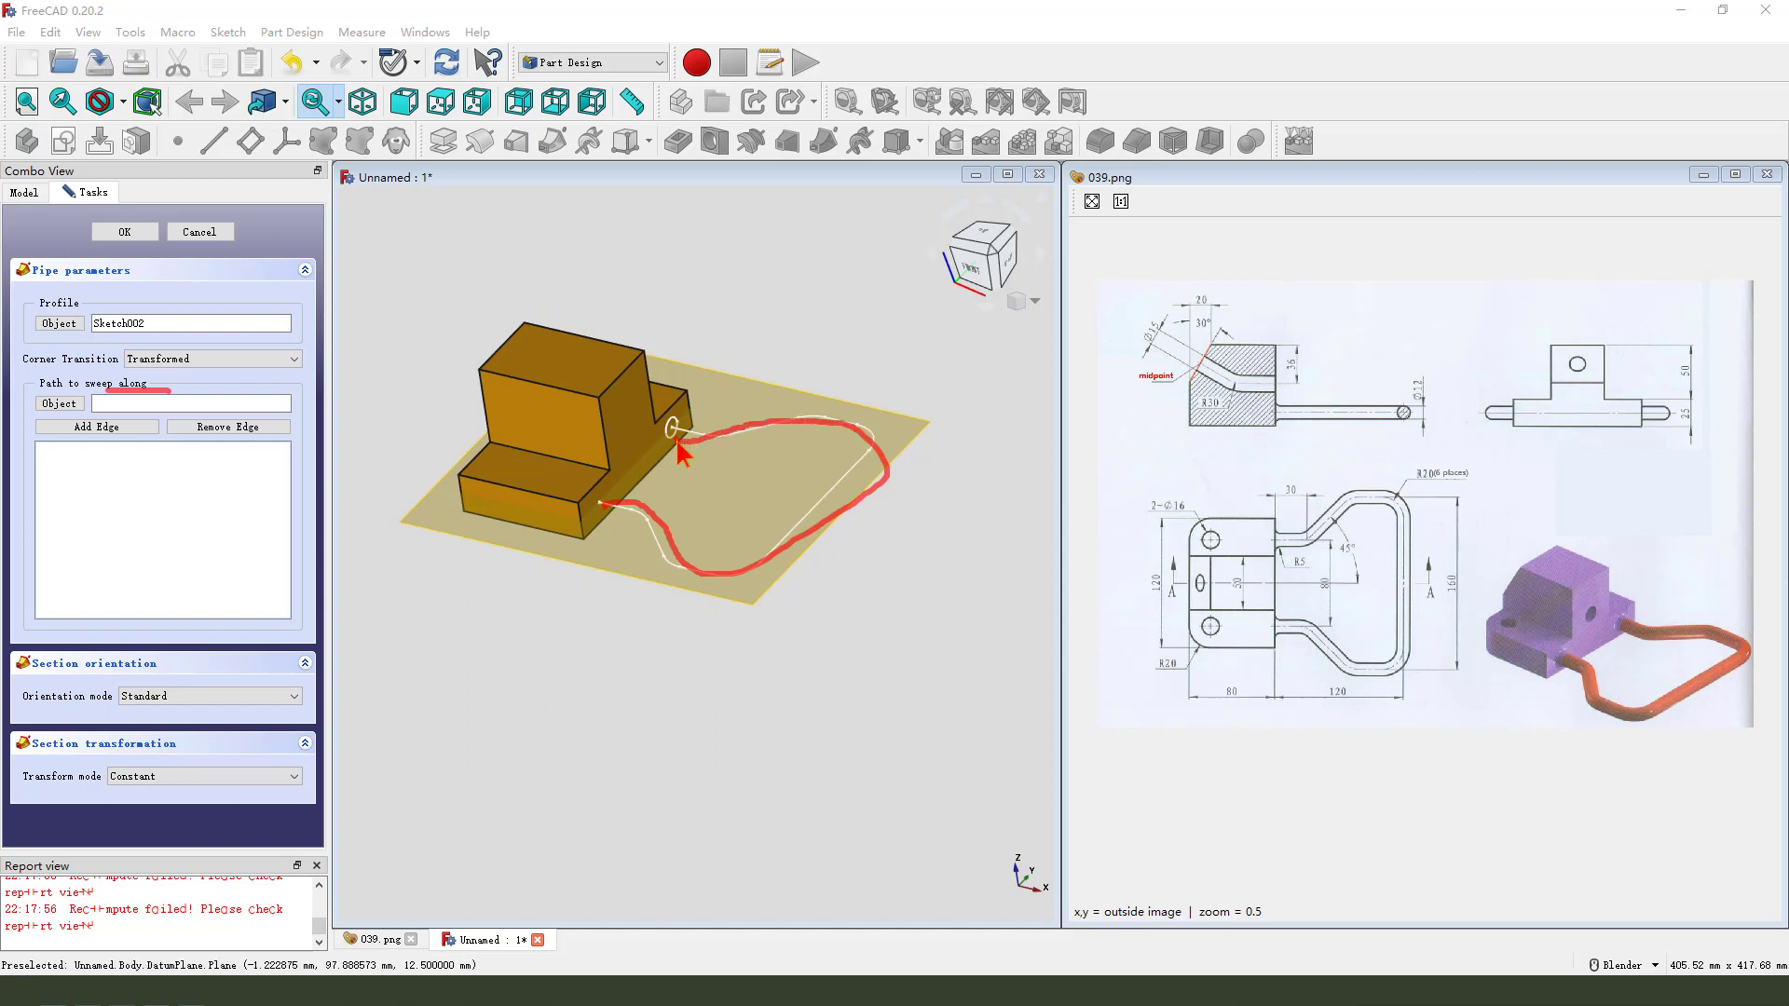
key("Escape")
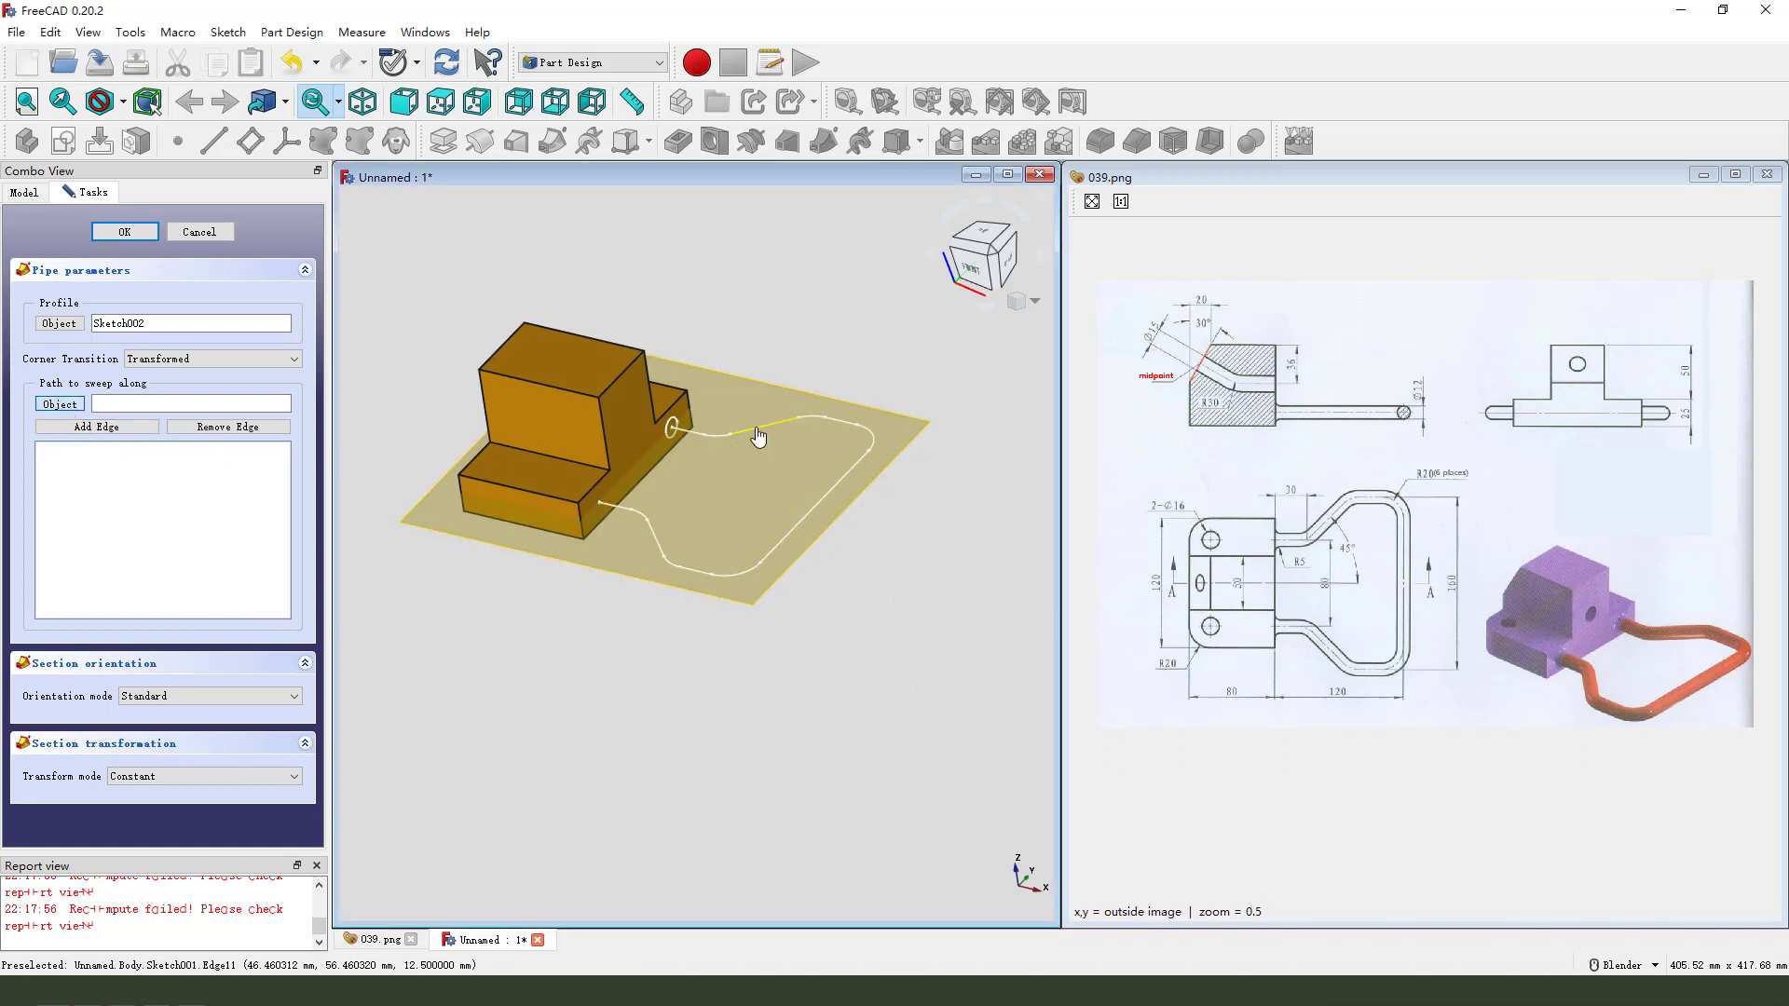
left_click(756, 432)
left_click(108, 235)
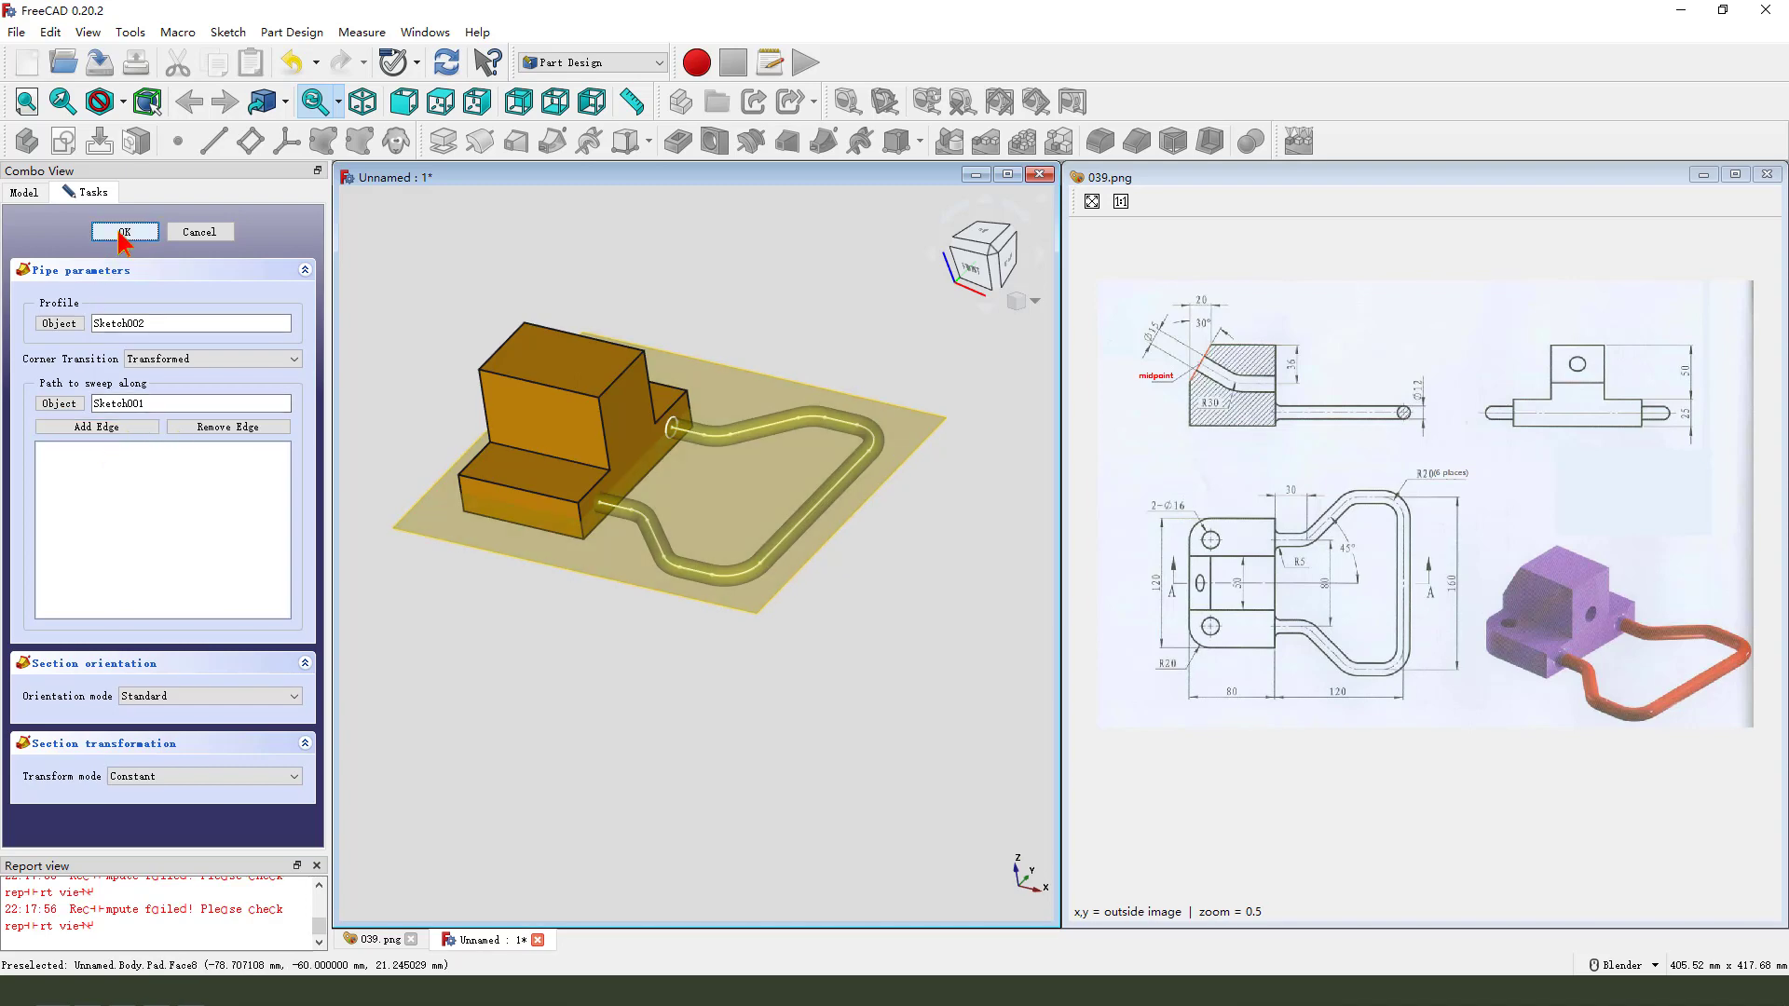
left_click(930, 446)
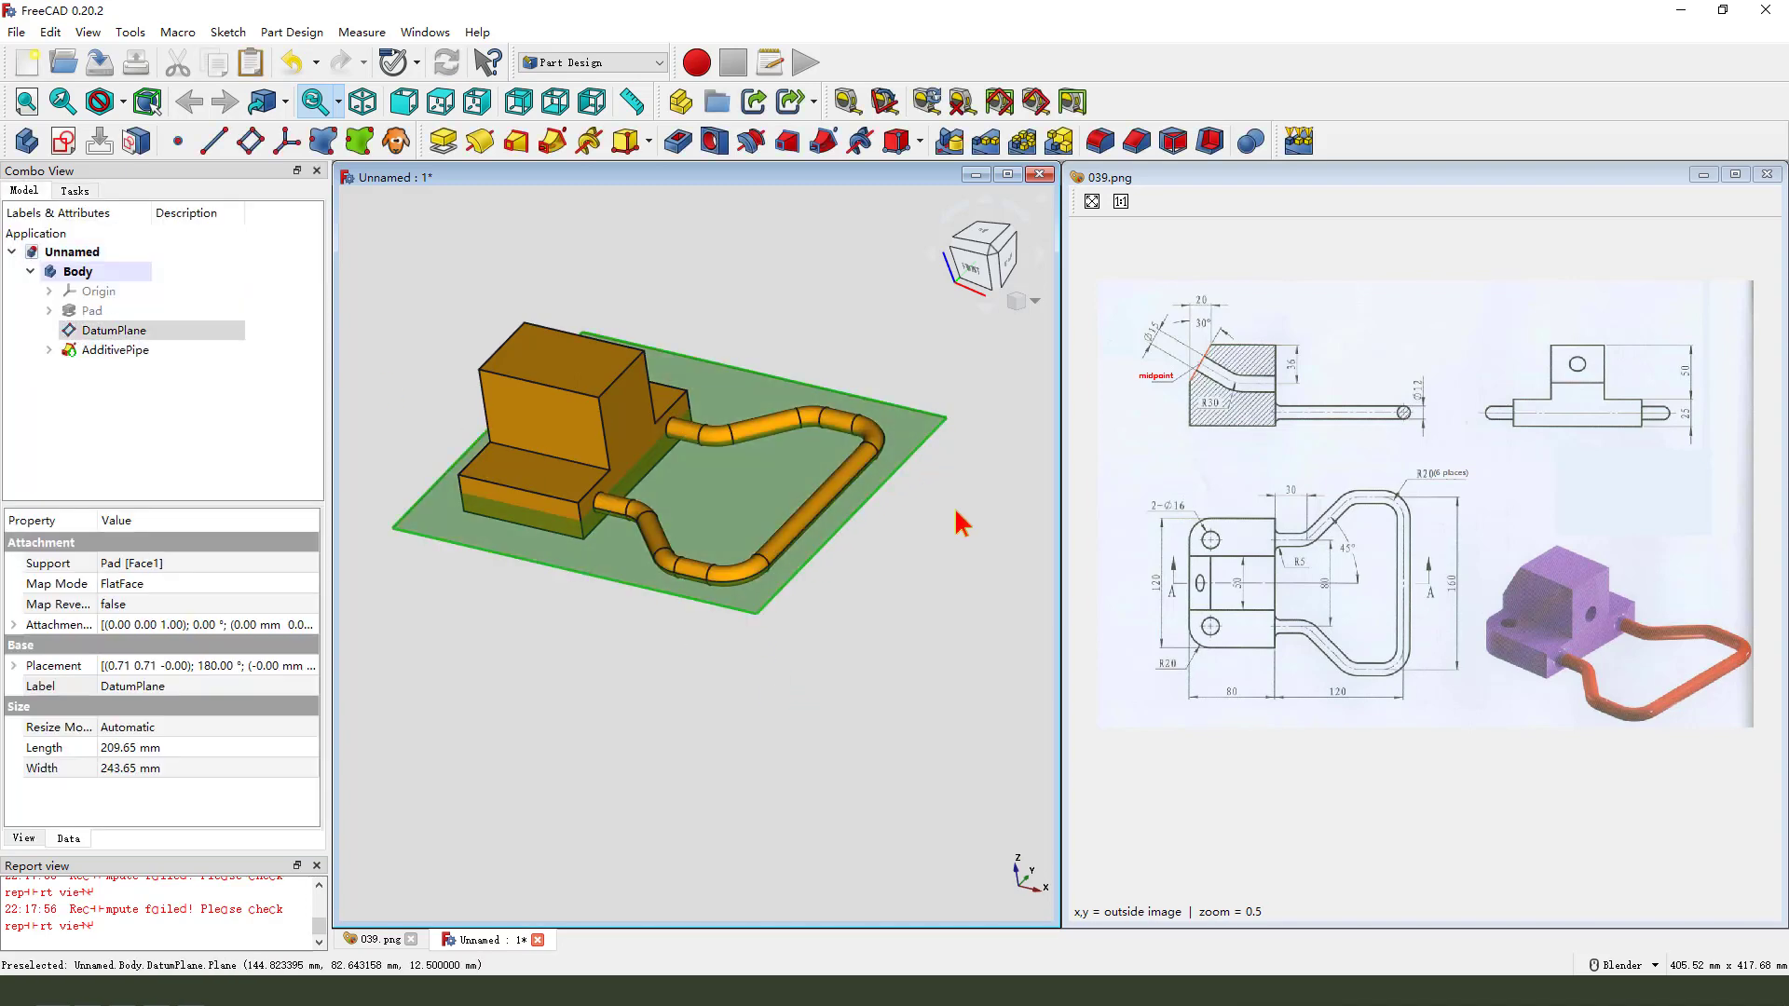
Step: Hide the datum plane and apply a Chamfer to the block's top-left edge
key("space")
scroll(694, 538, "up", 1)
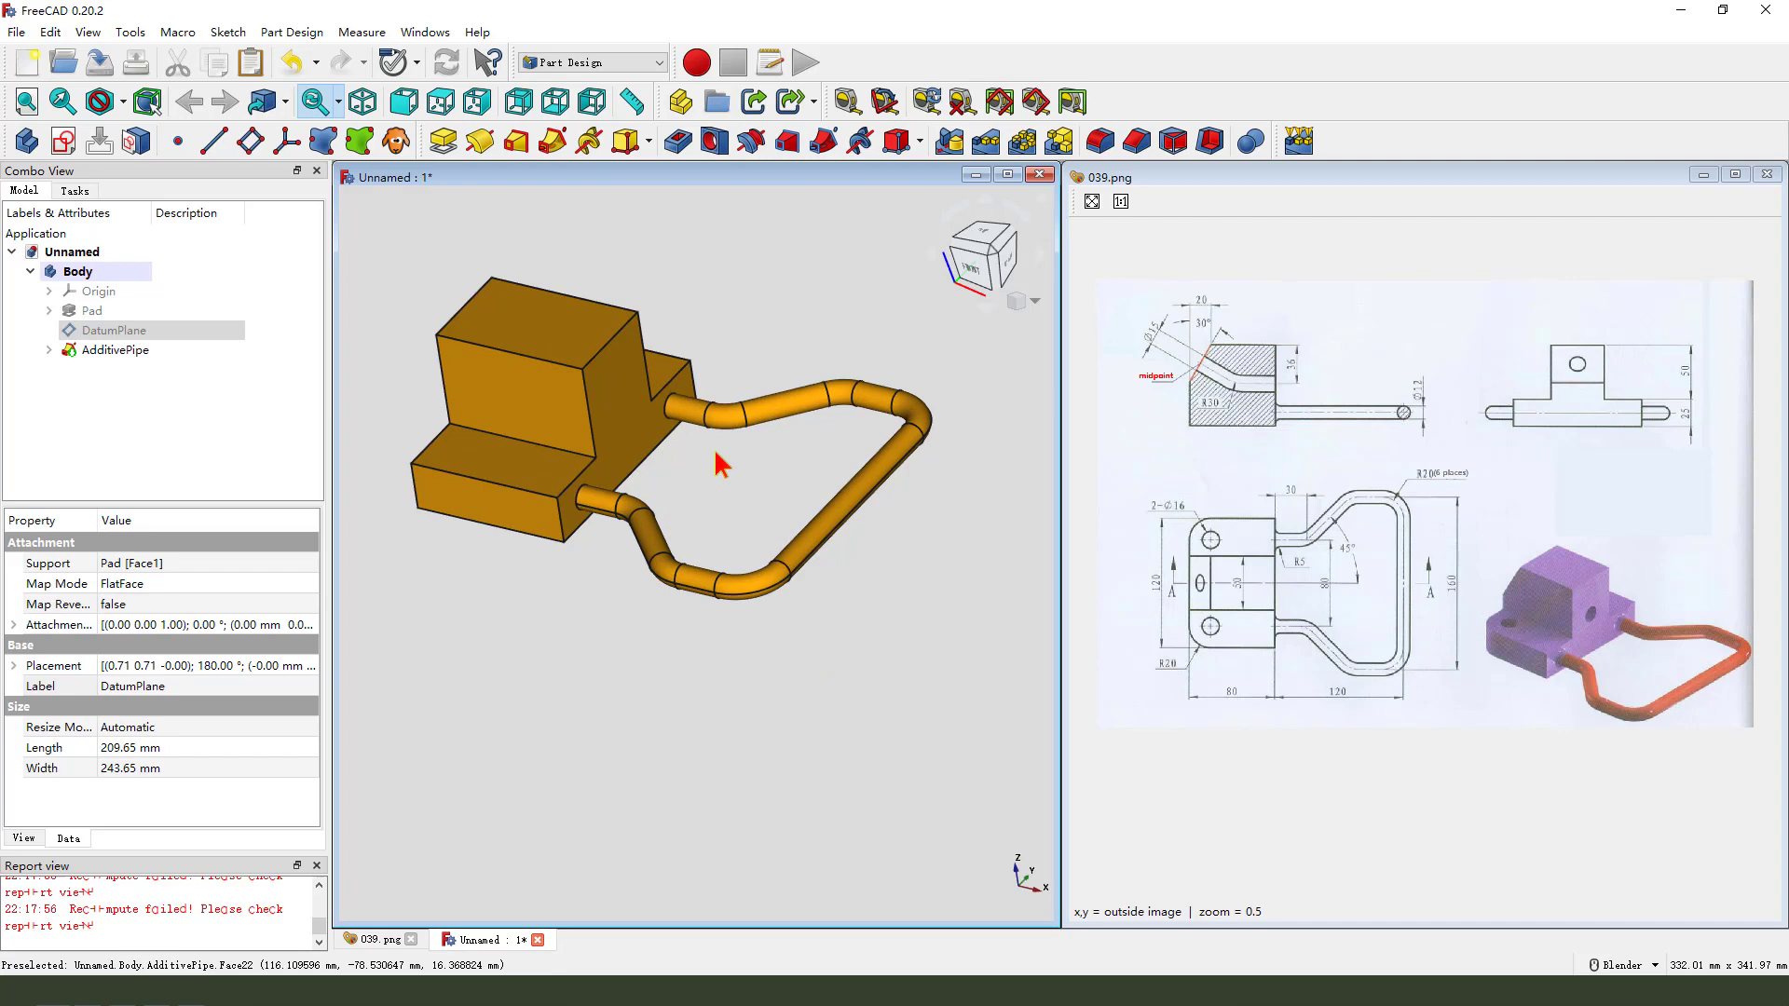
middle_click_drag(671, 508, 673, 375)
scroll(508, 311, "up", 2)
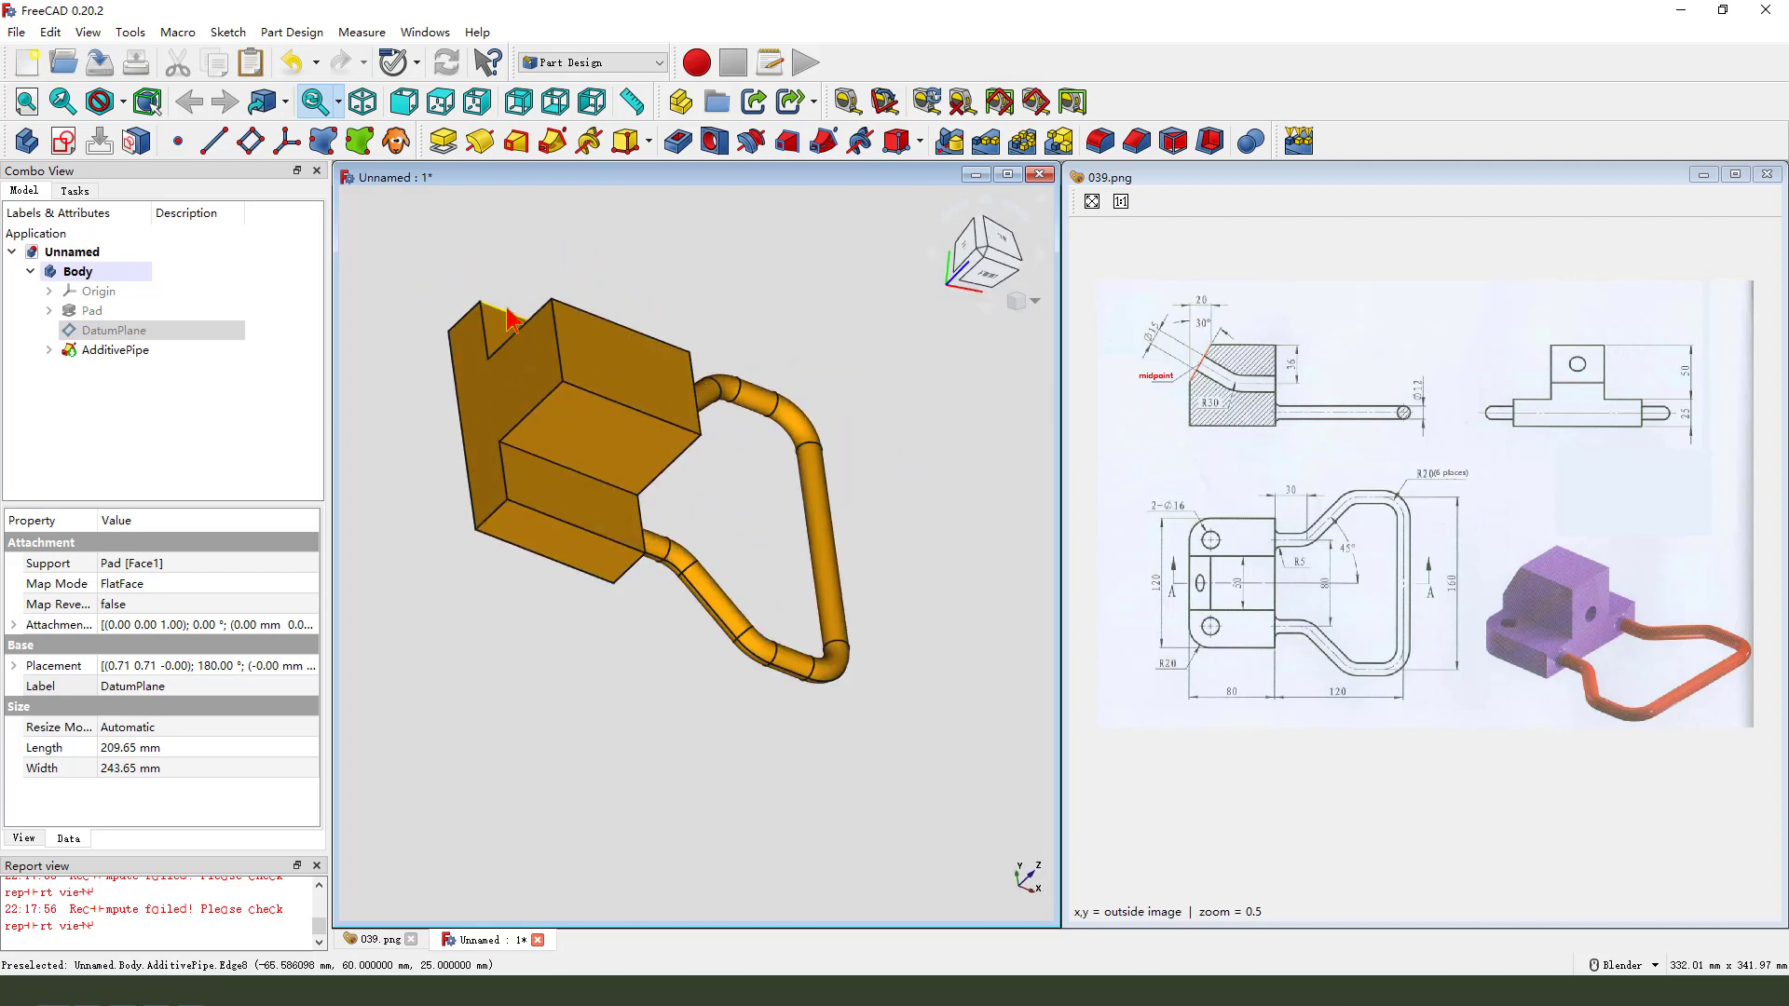
left_click(567, 343)
left_click(1118, 145)
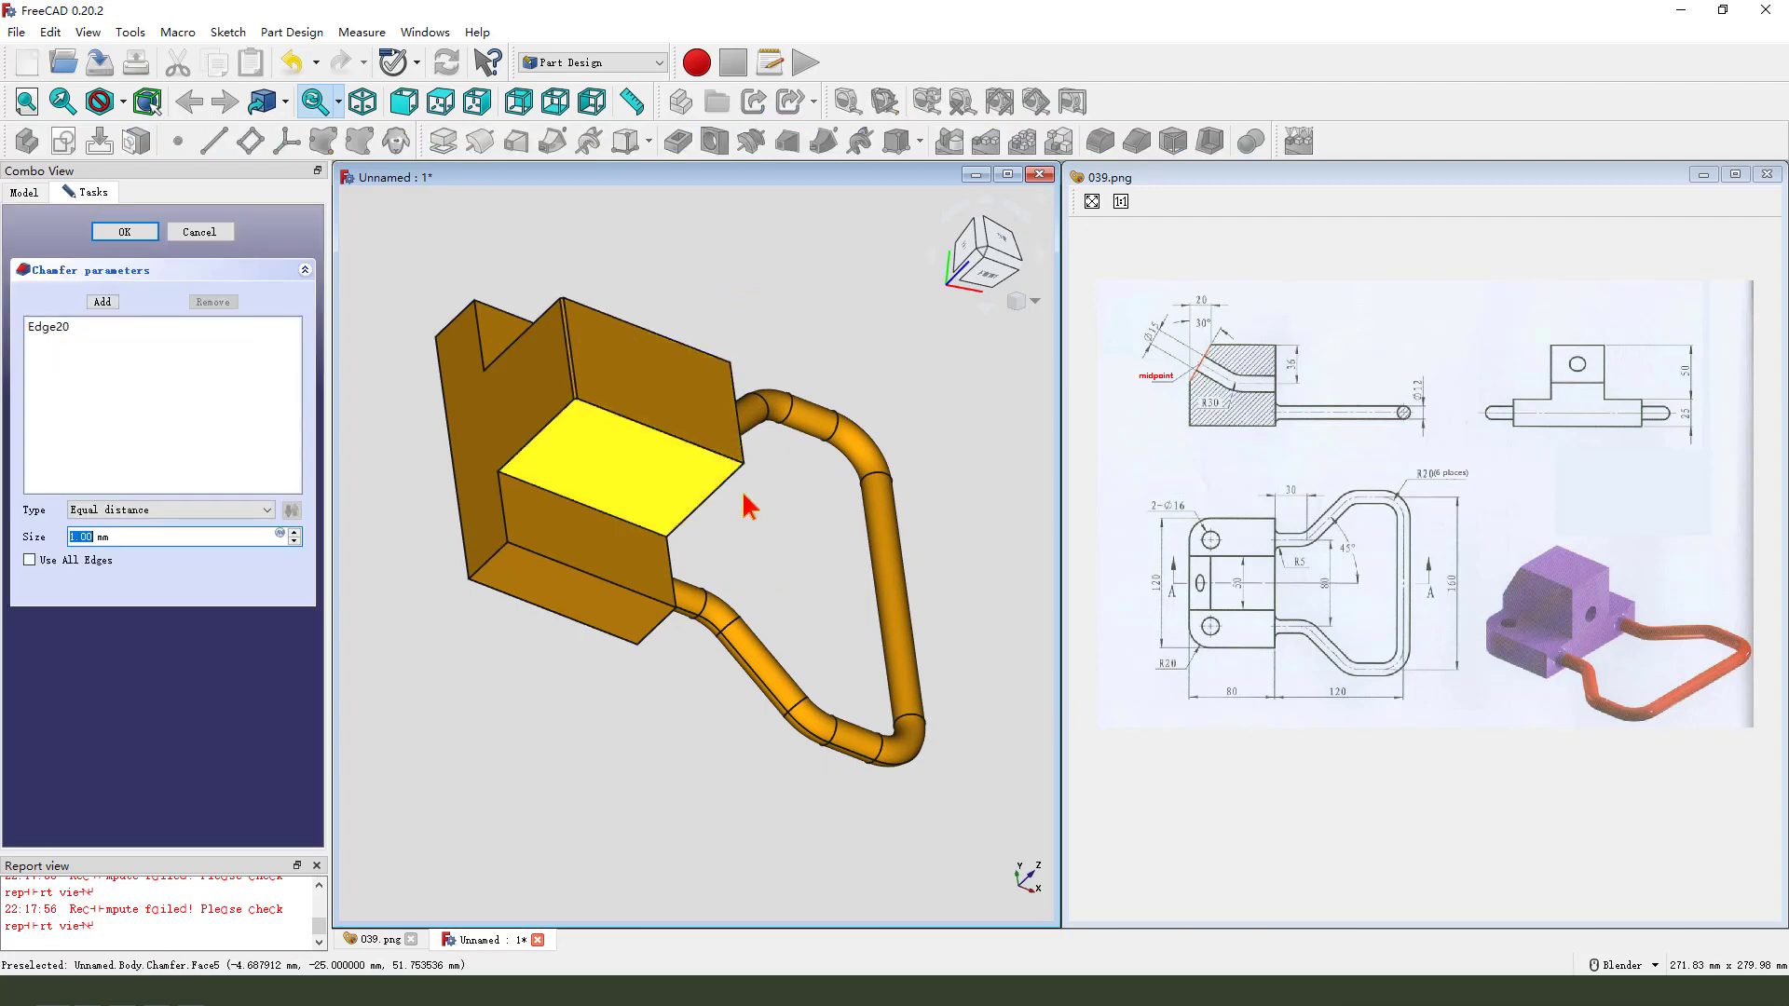
Step: Set the chamfer to Distance and angle with 20 mm and 30°
middle_click_drag(751, 503, 708, 495)
left_click(204, 518)
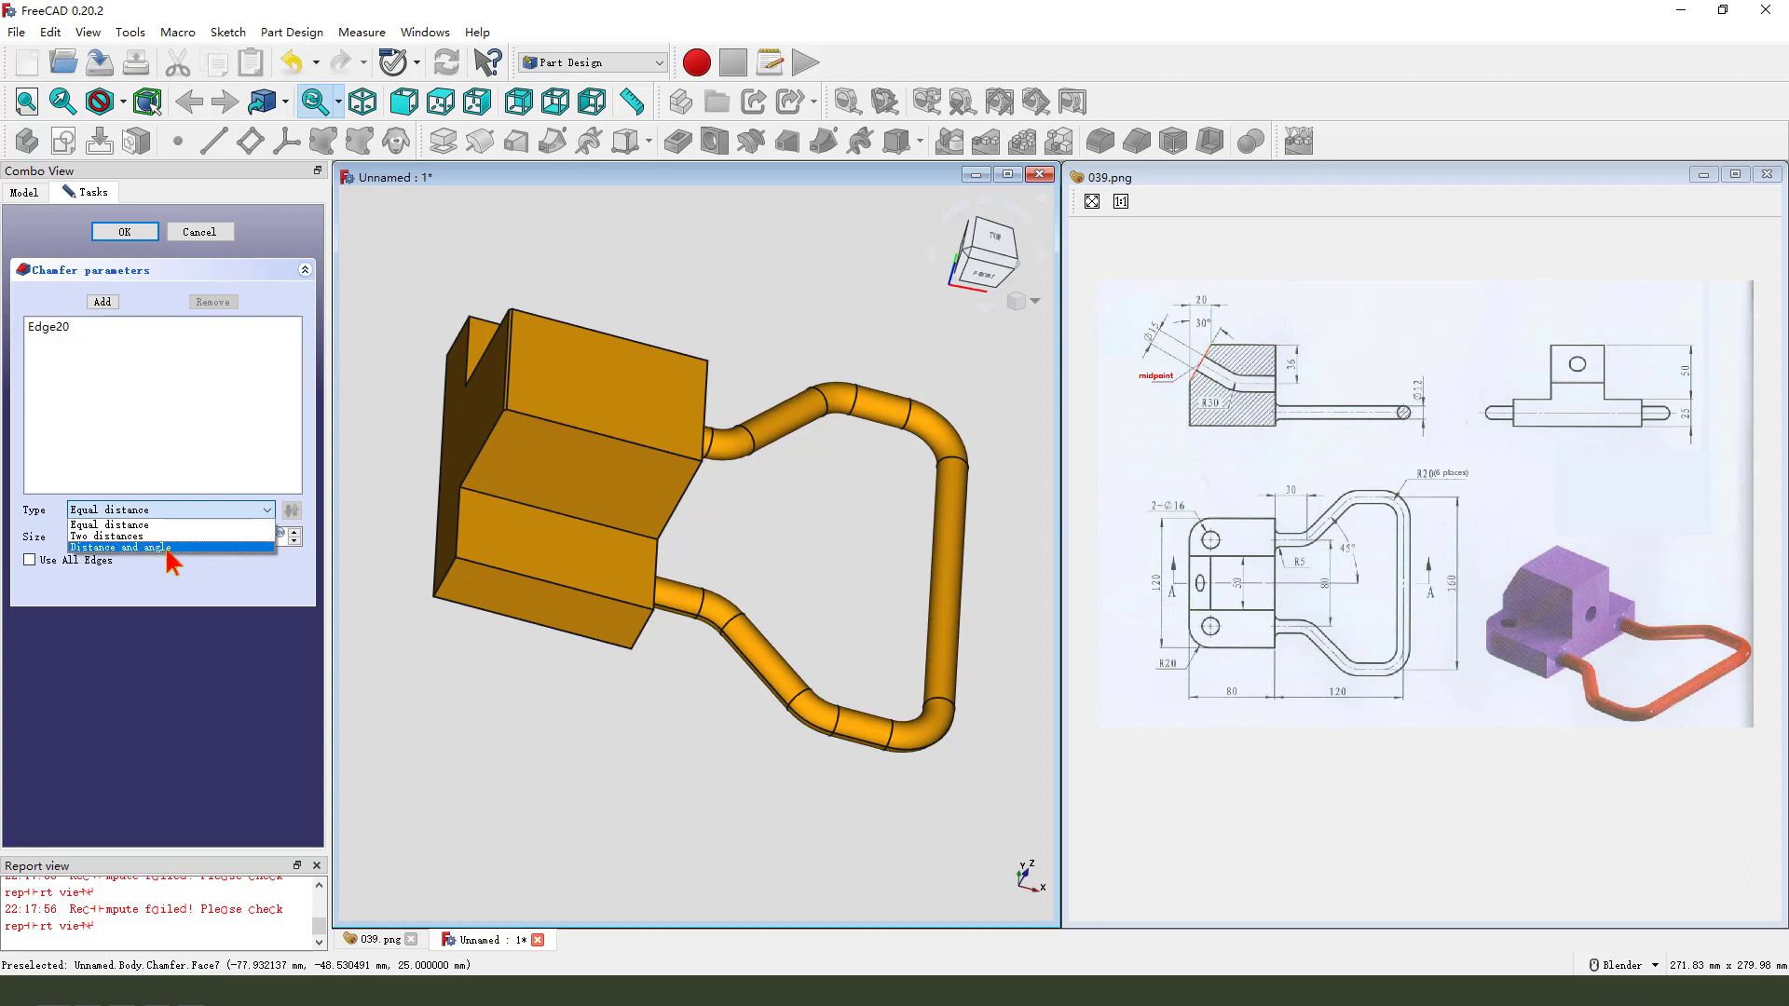
left_click(136, 548)
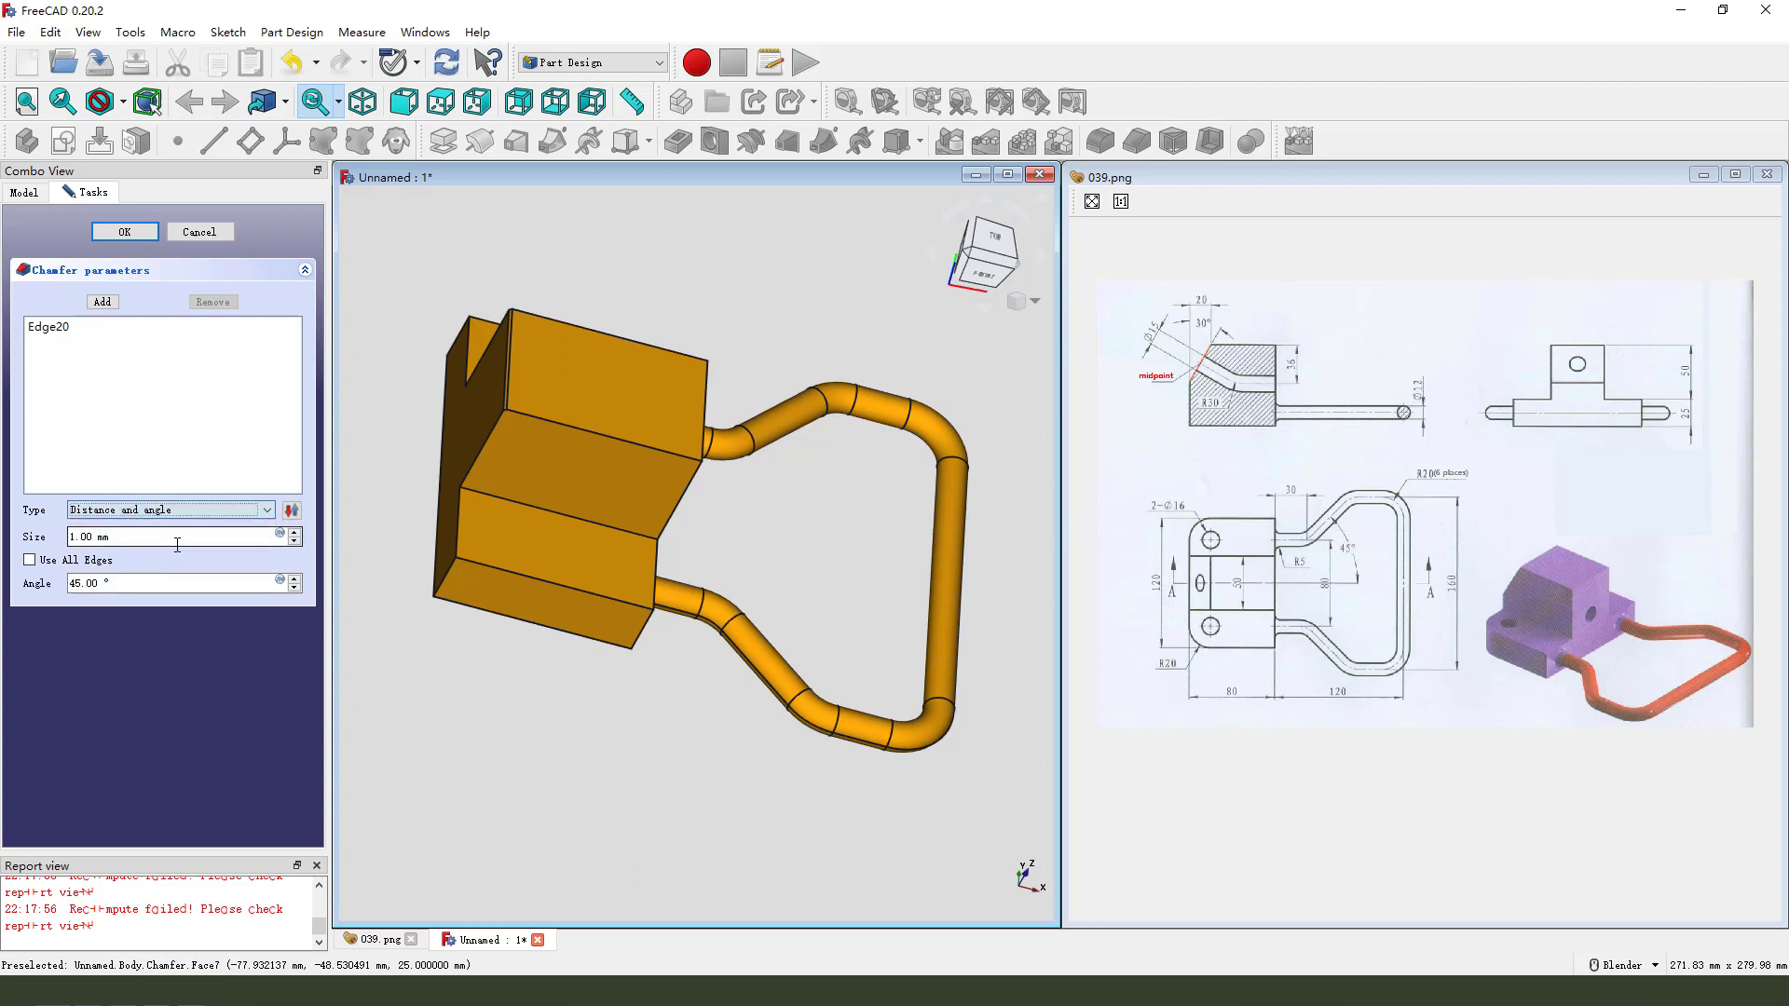
left_click_drag(133, 540, 80, 540)
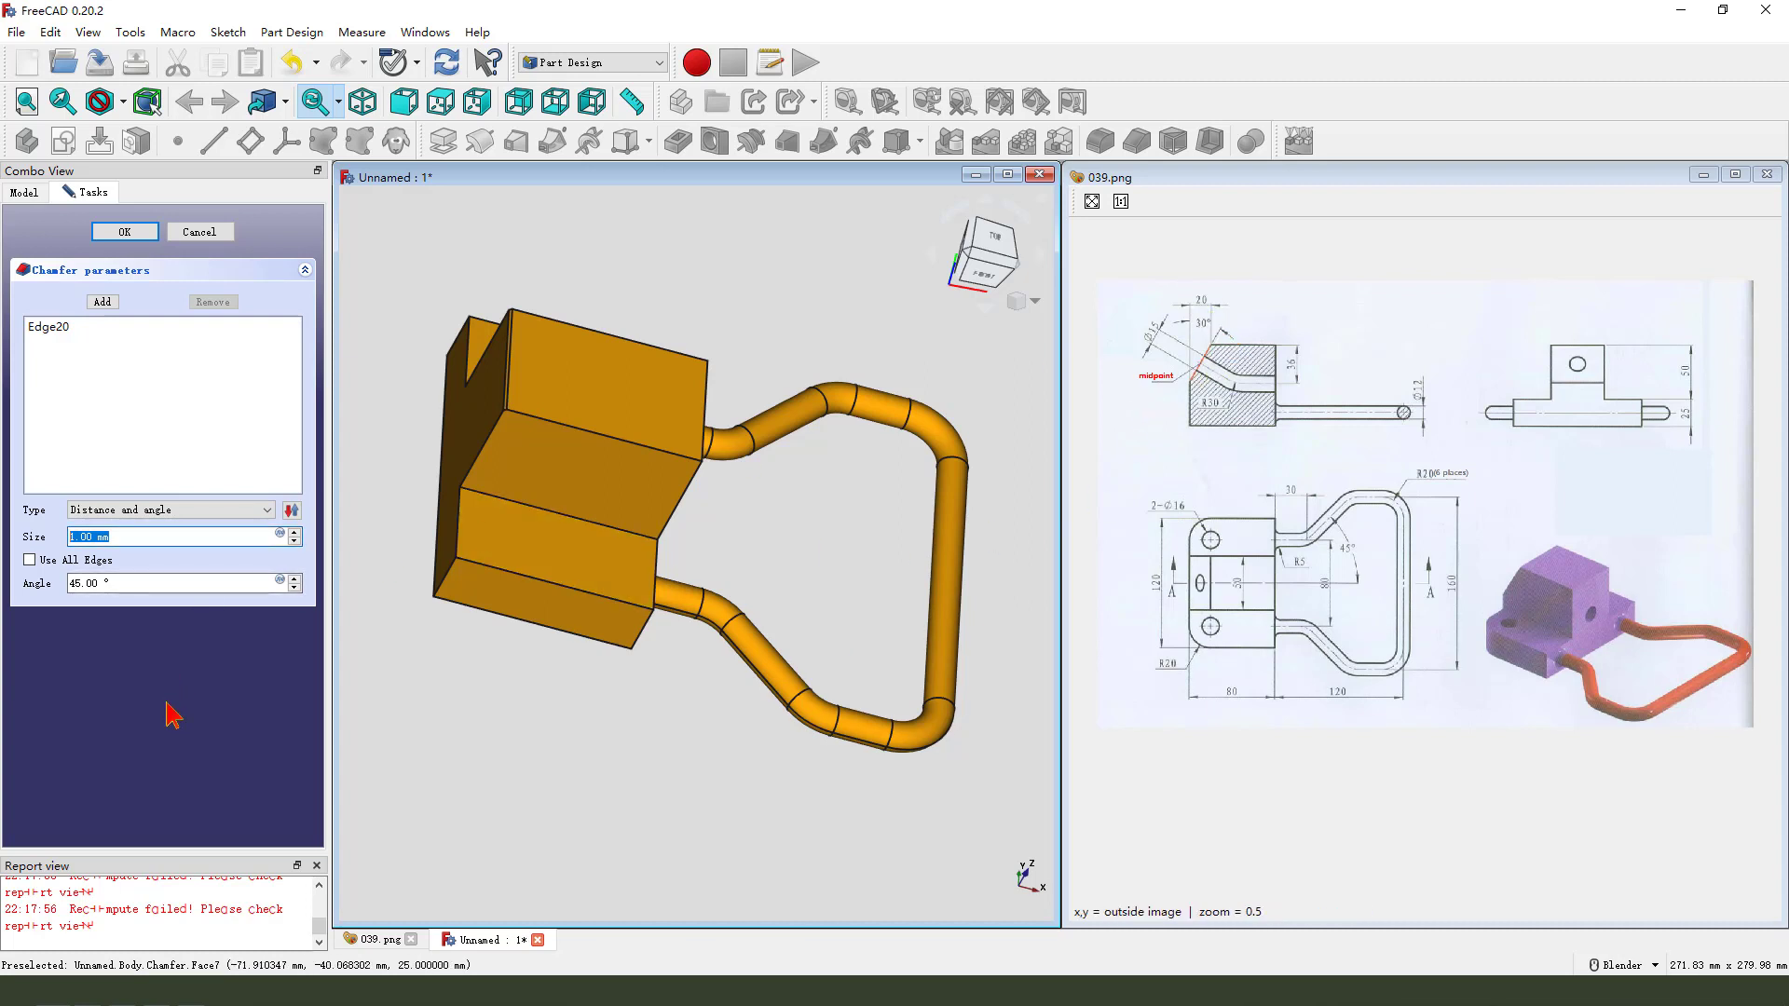
key("Tab")
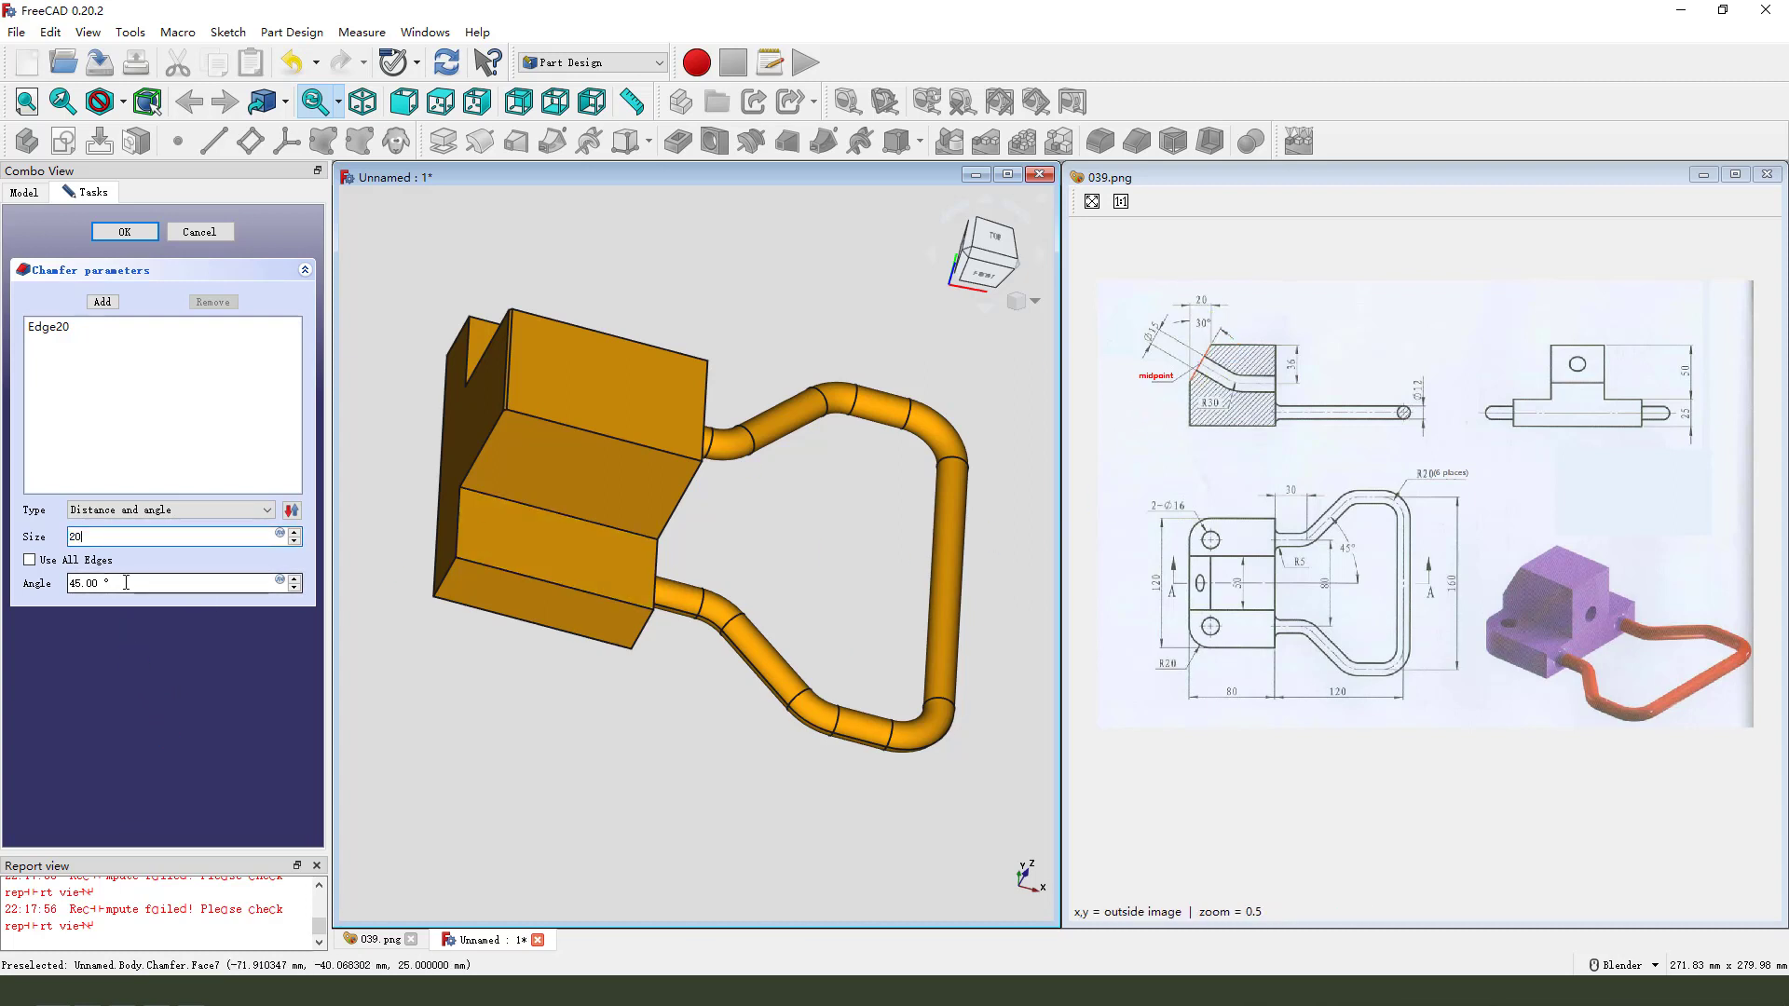
type("30")
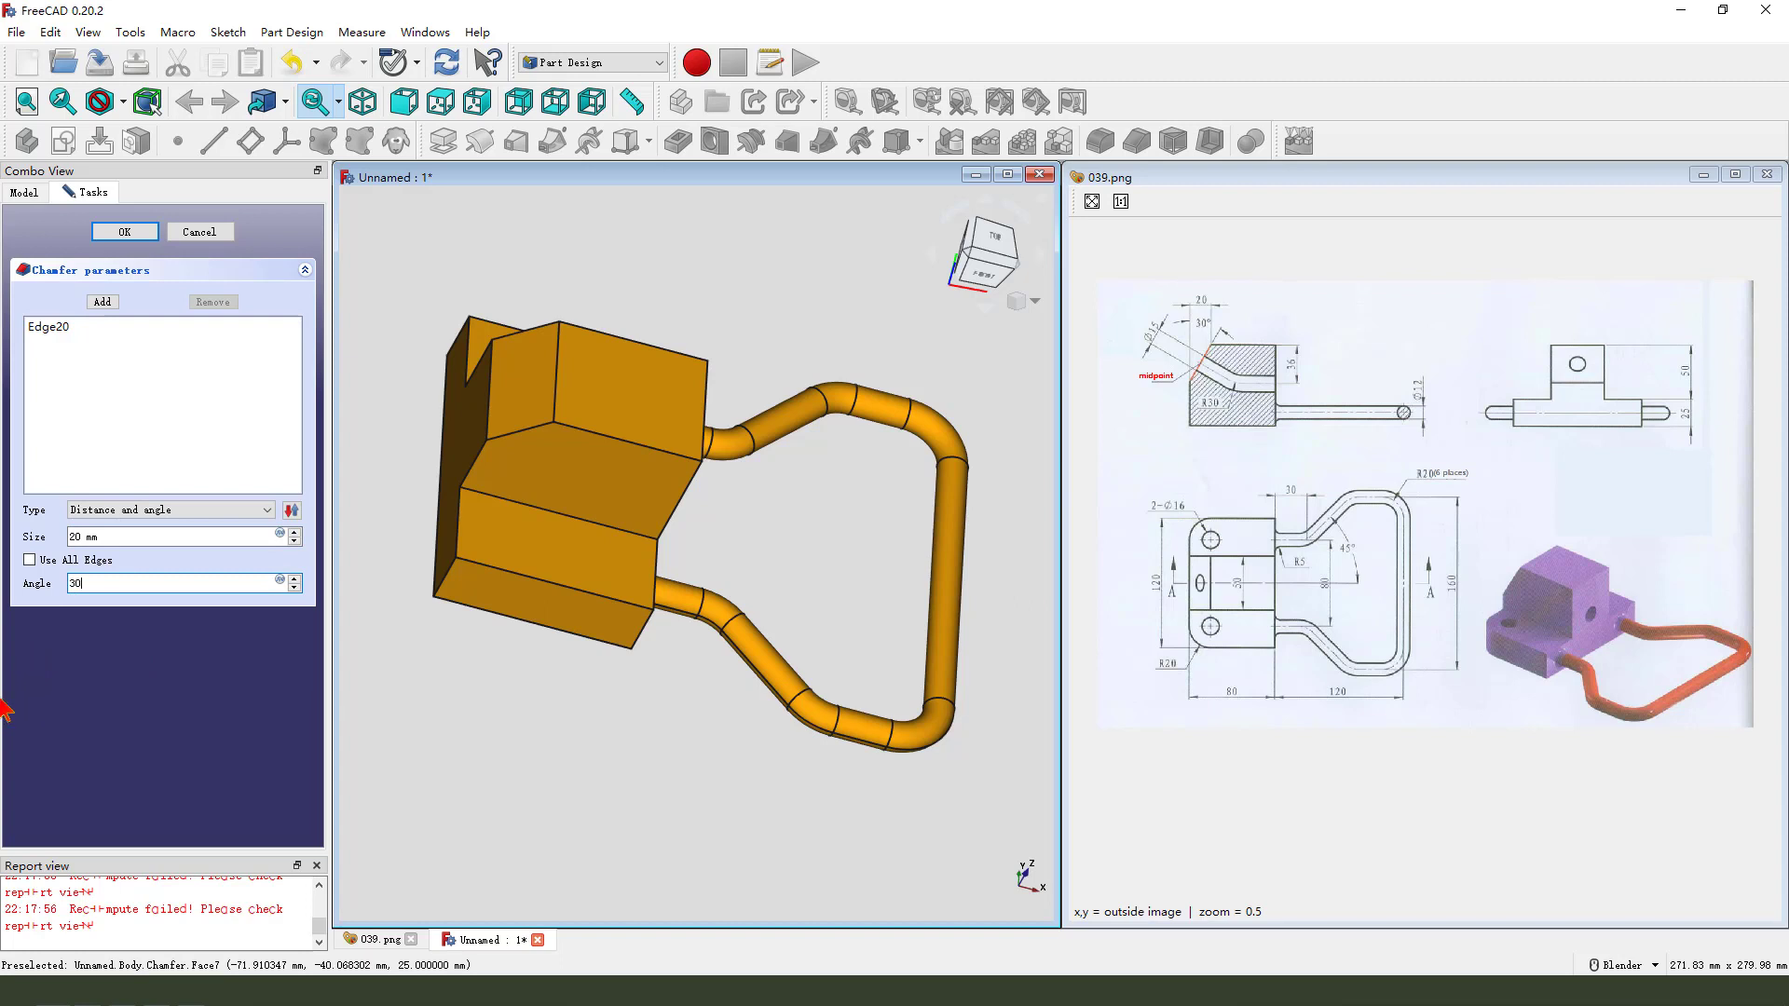
Step: Flip the chamfer direction until it slopes the correct way, then accept it
left_click(979, 274)
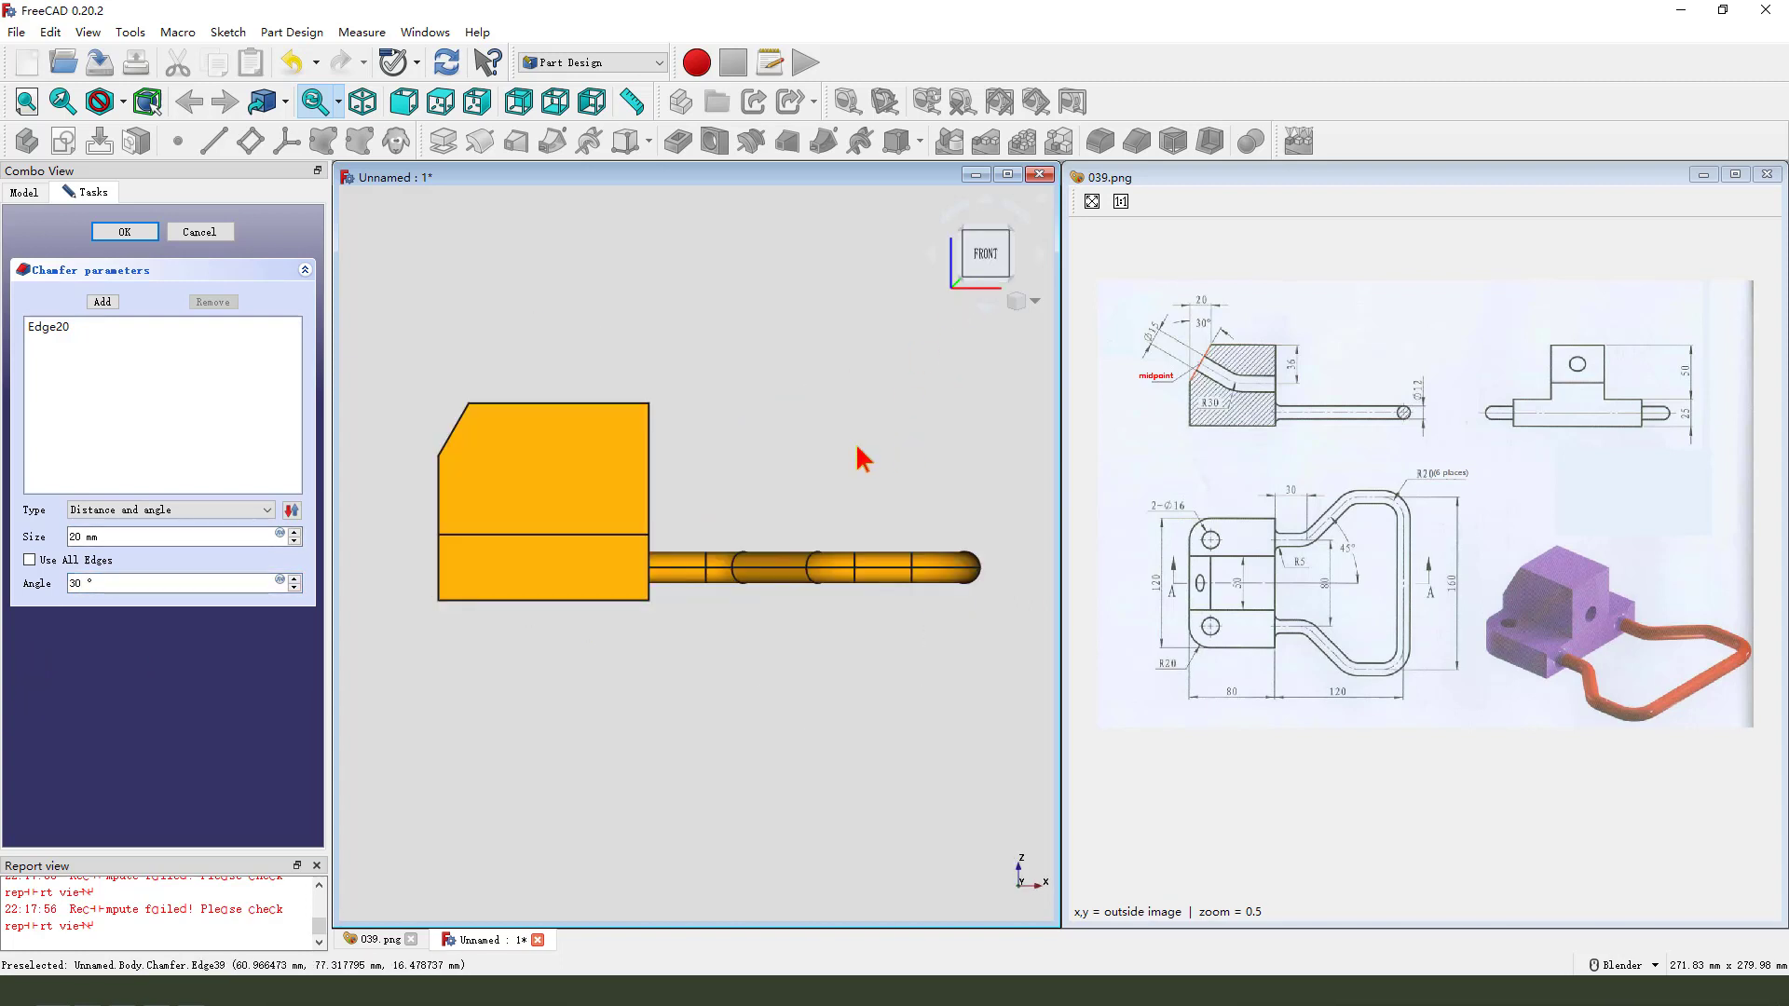
scroll(374, 435, "up", 2)
middle_click_drag(375, 435, 503, 443, "shift")
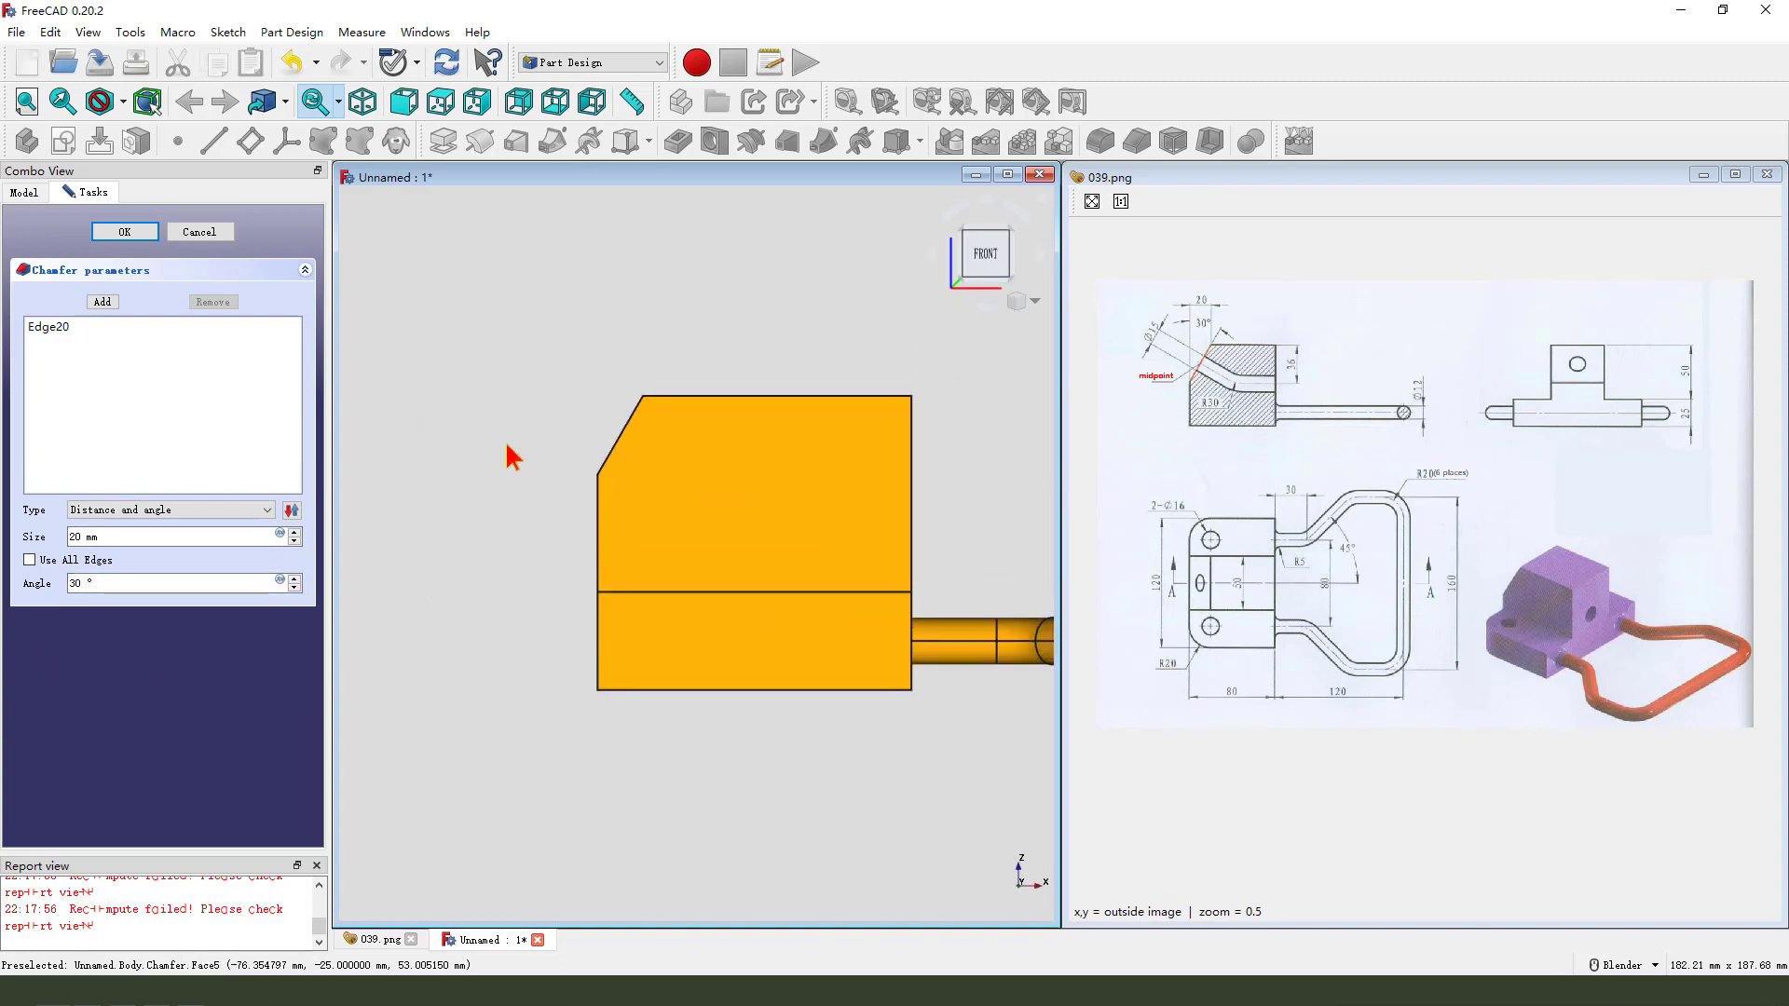
left_click(299, 515)
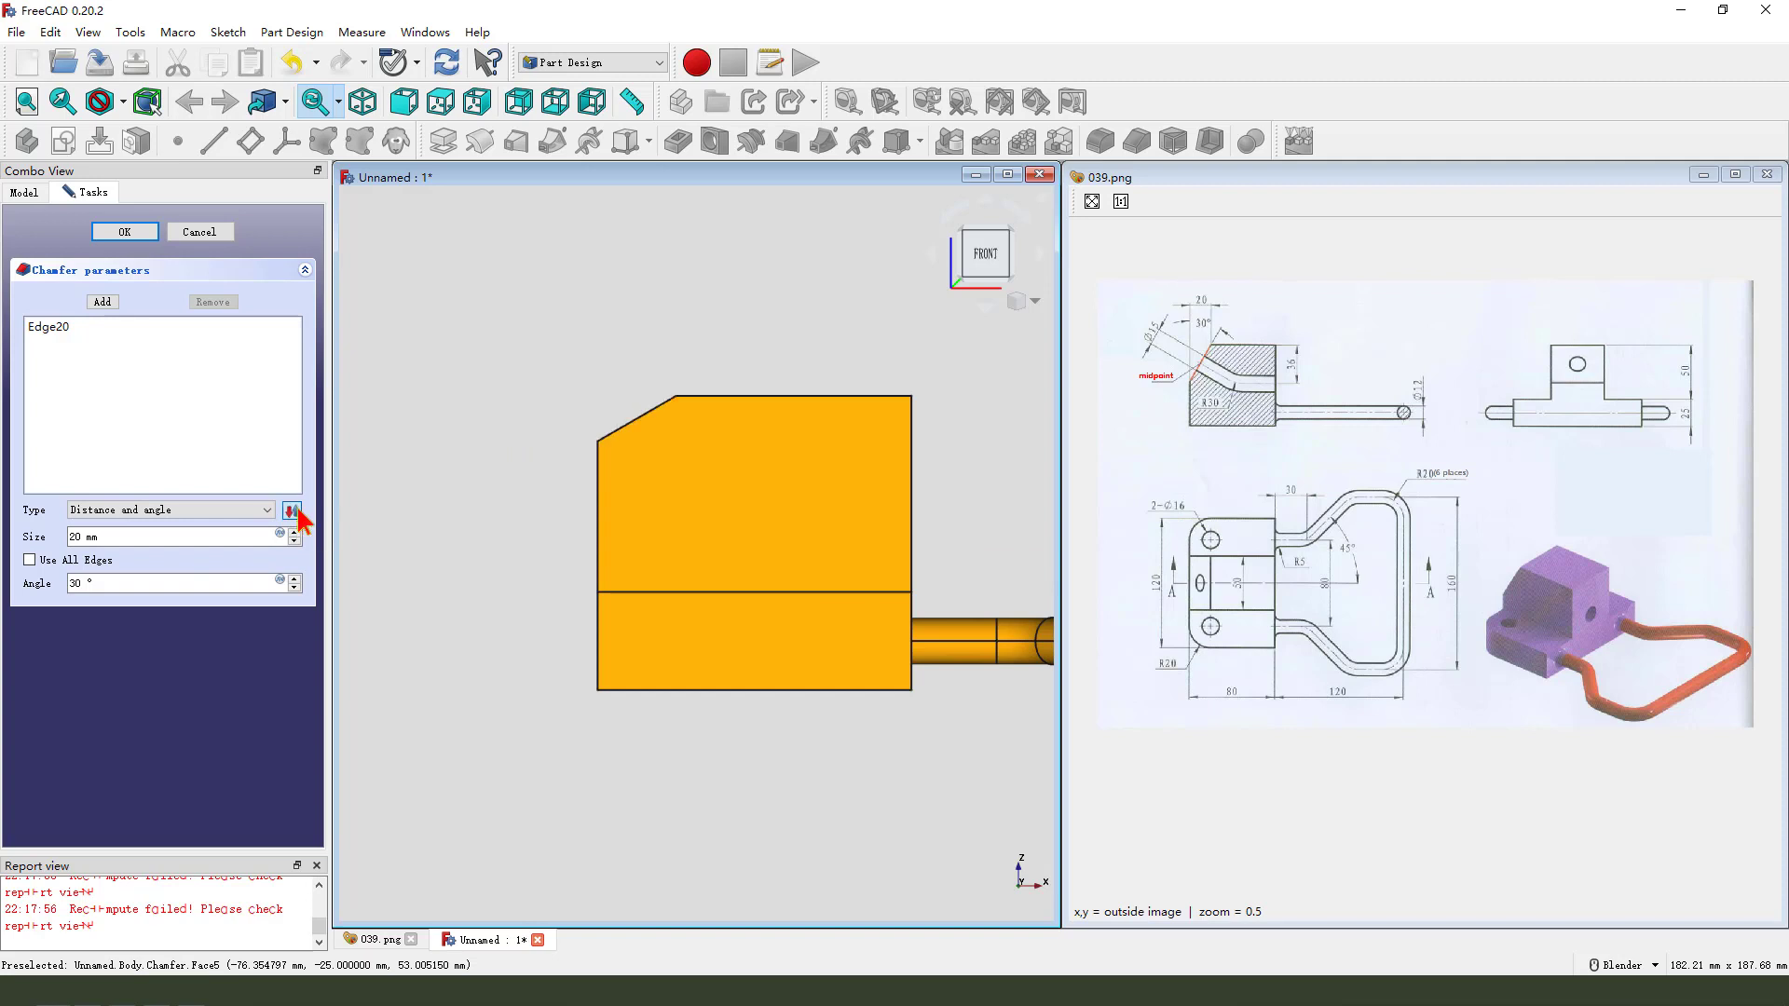
left_click(301, 518)
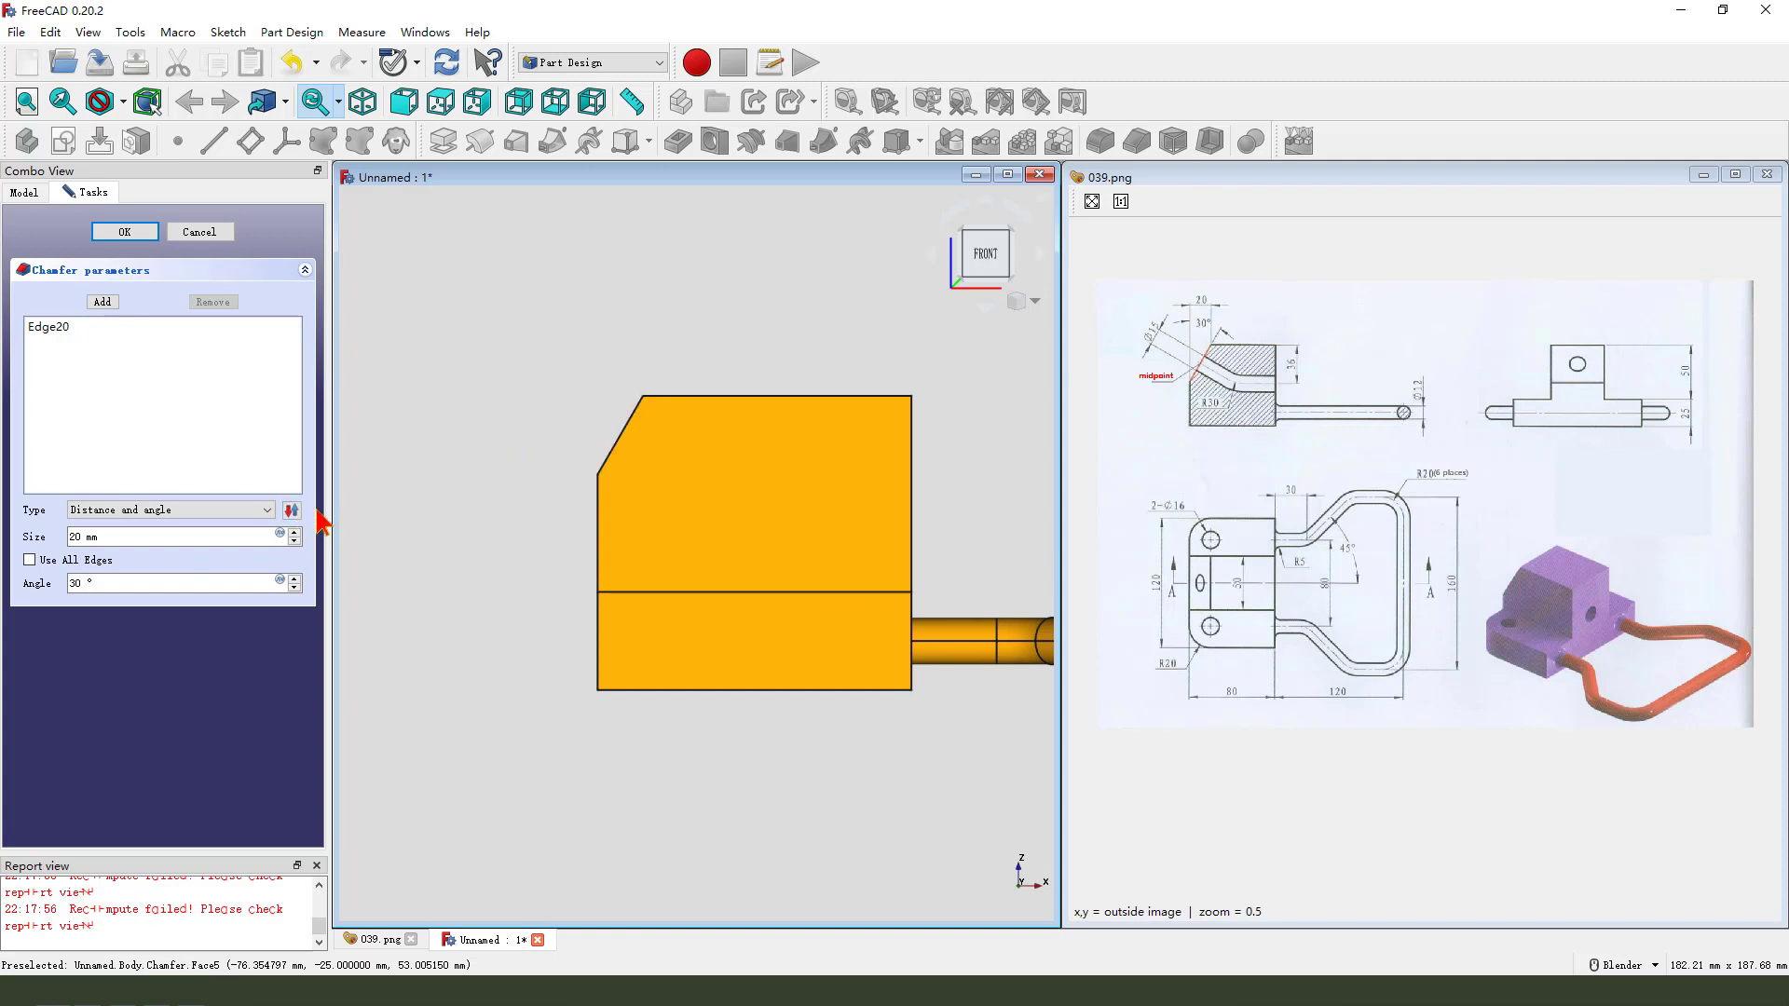
left_click_drag(317, 458, 312, 530)
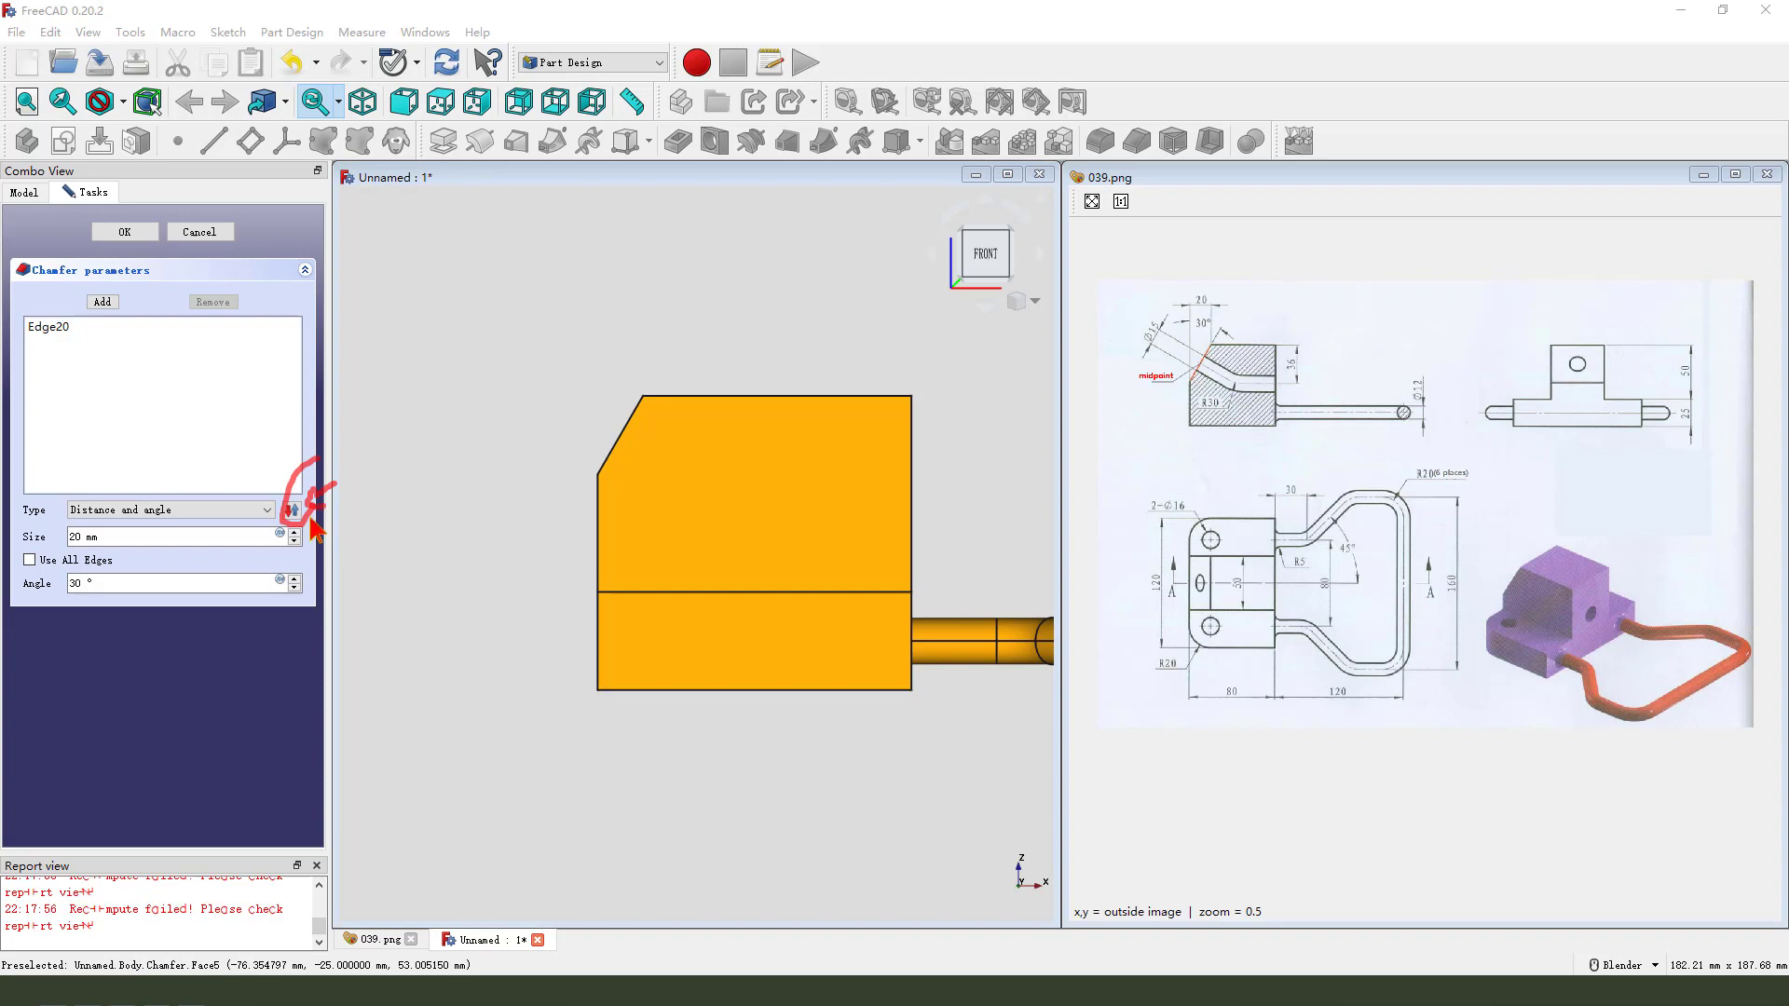
left_click(292, 511)
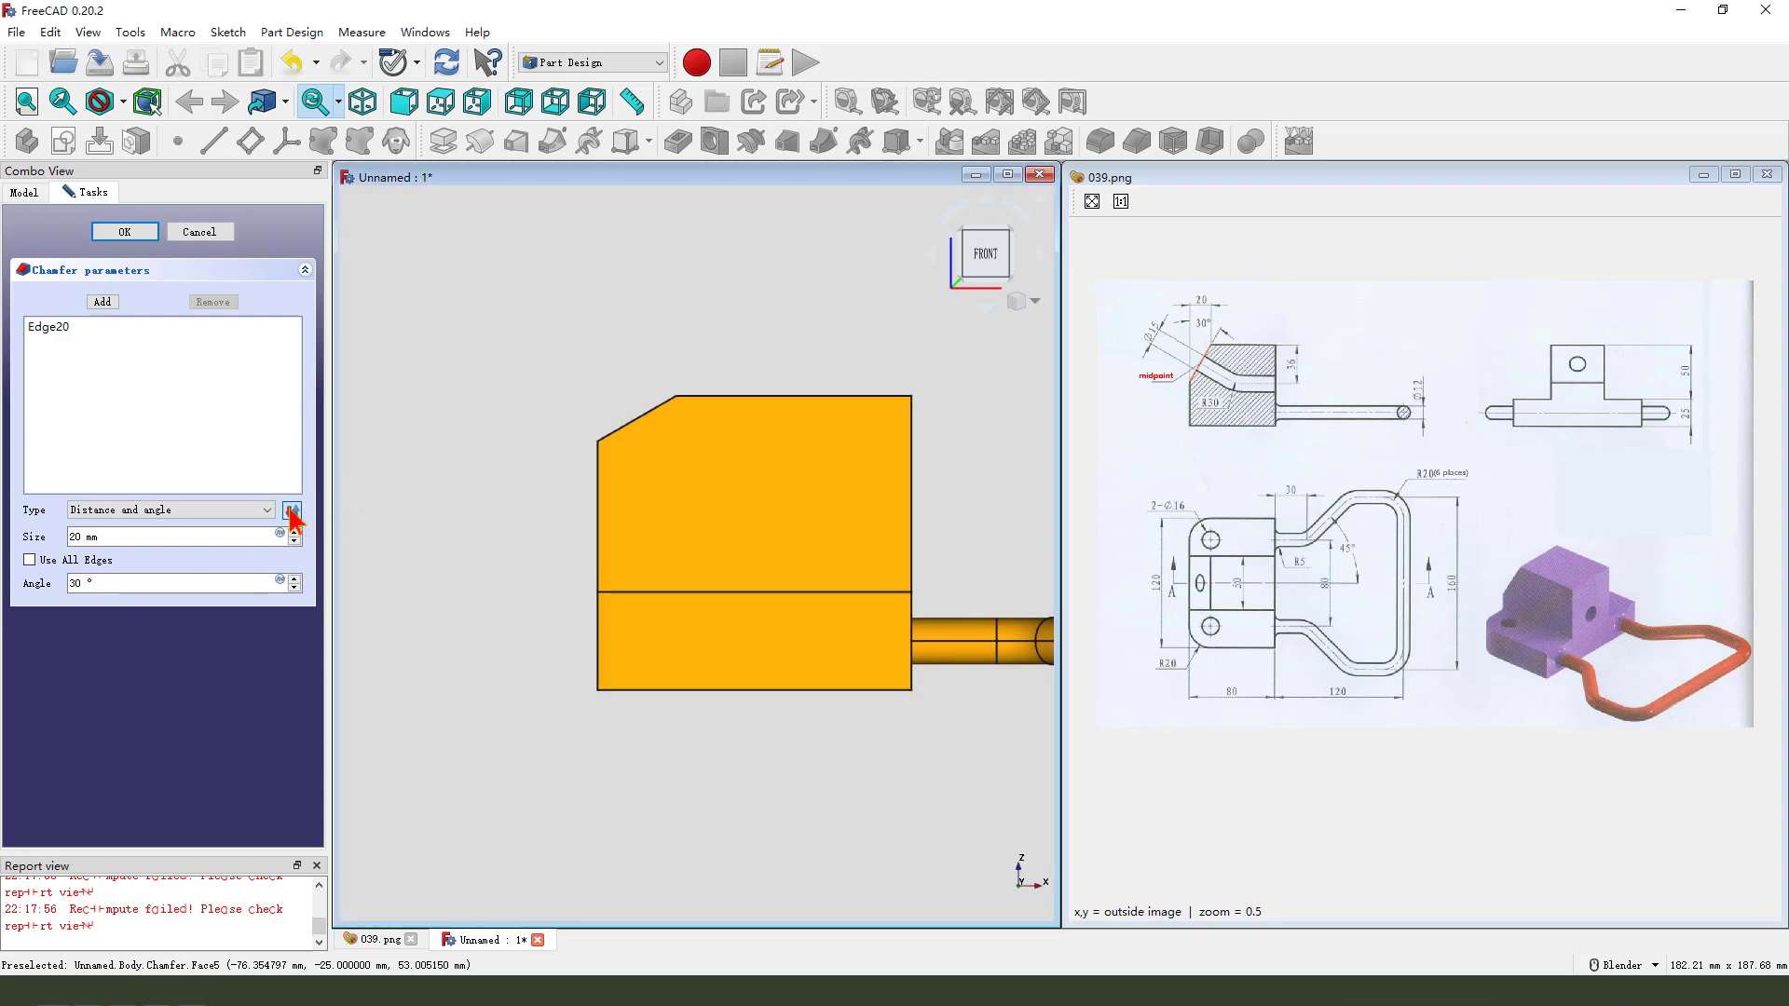
left_click(292, 511)
left_click(291, 511)
left_click(292, 511)
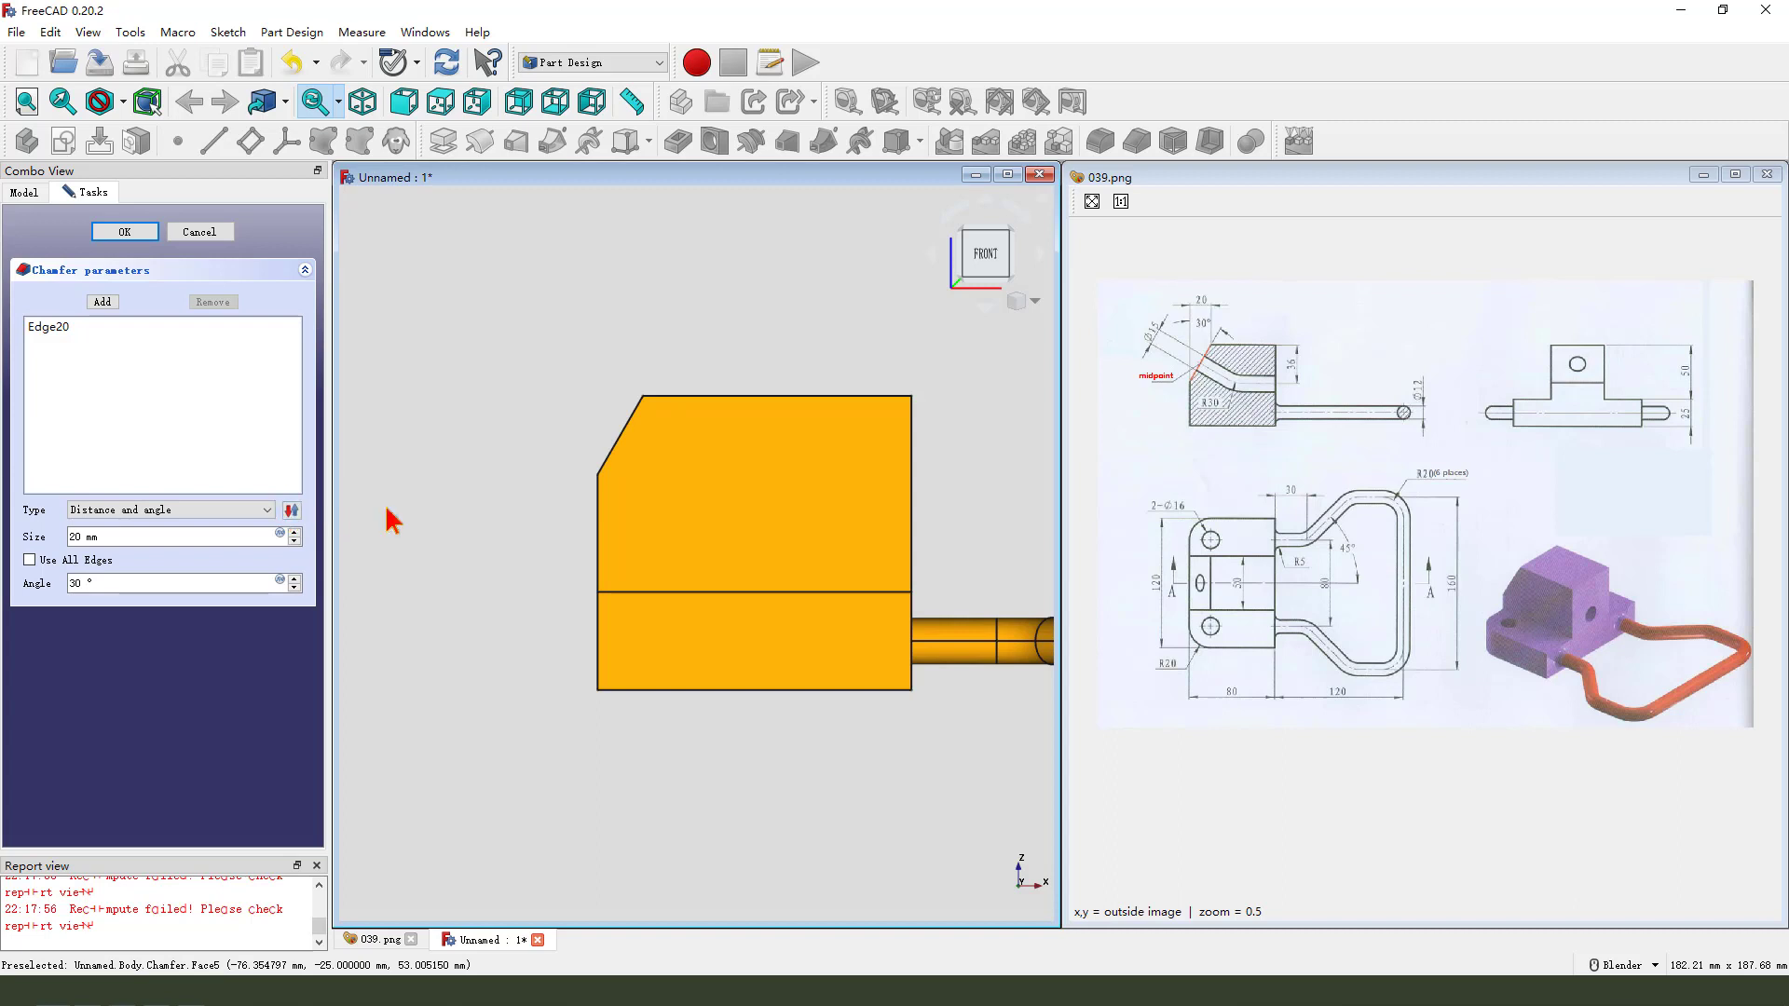
left_click(124, 231)
scroll(643, 554, "down", 2)
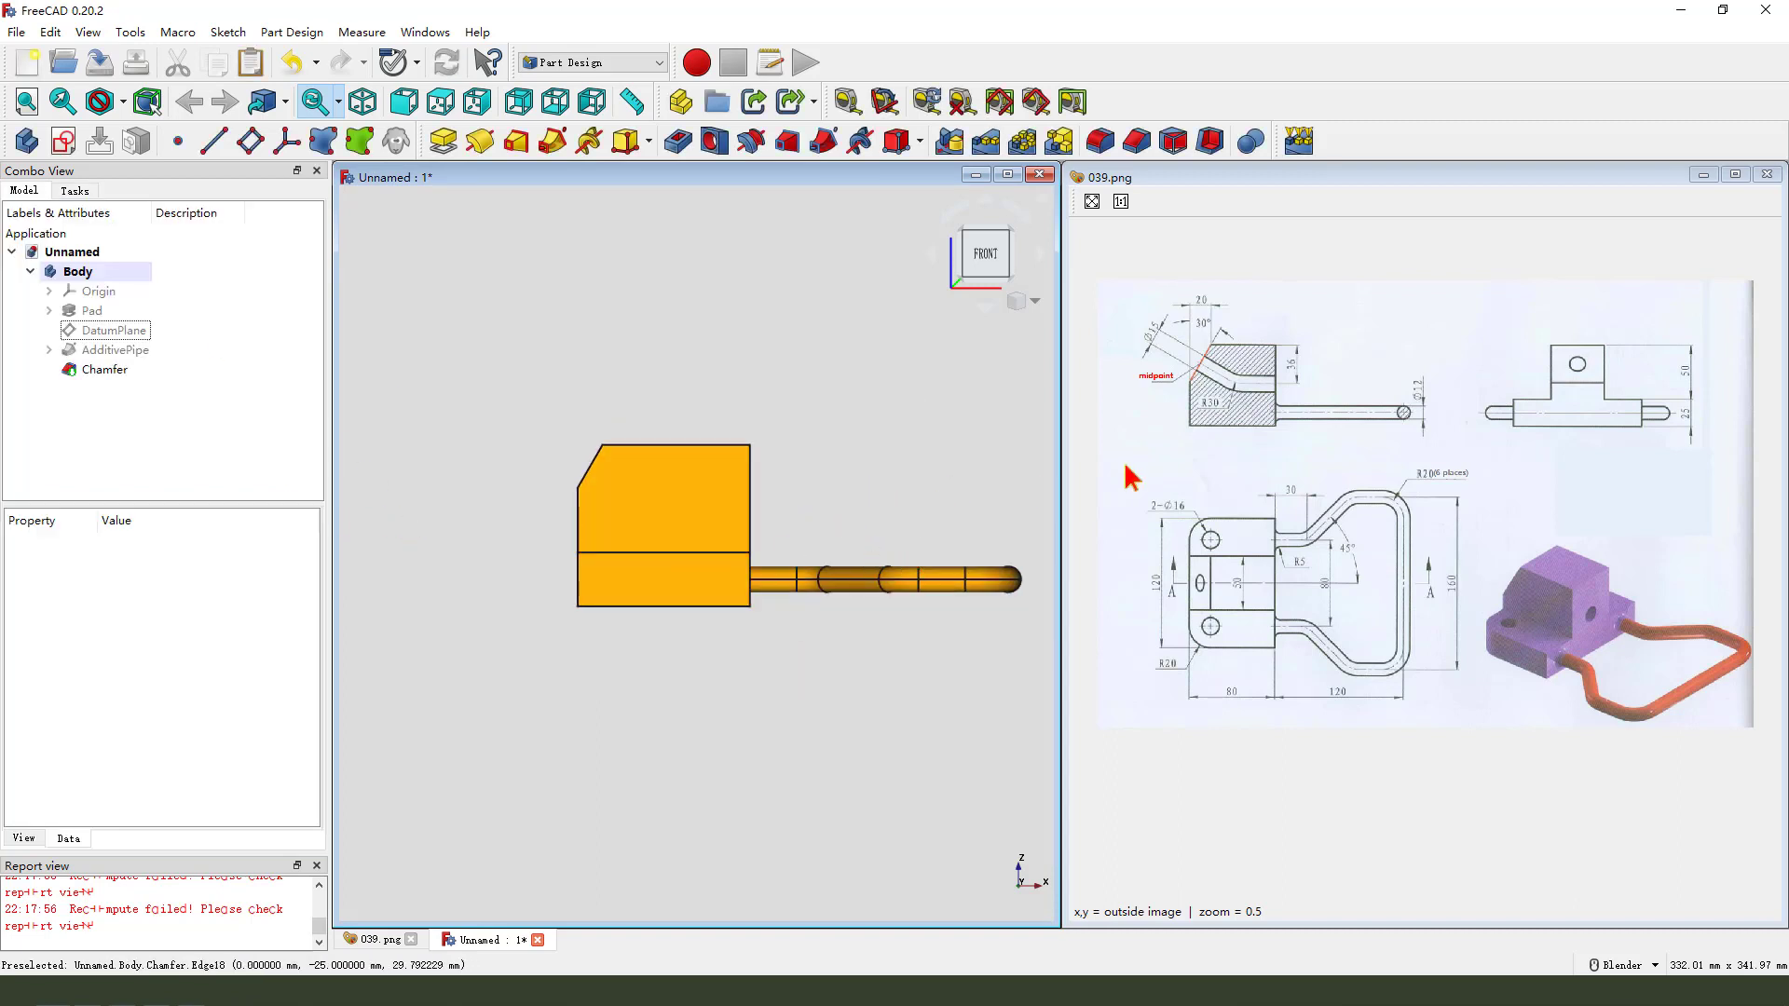
Step: Bring the reference drawing's section view into view
key("ctrl+2")
left_click_drag(1238, 381, 1305, 382)
left_click_drag(1303, 358, 1302, 393)
key("Escape")
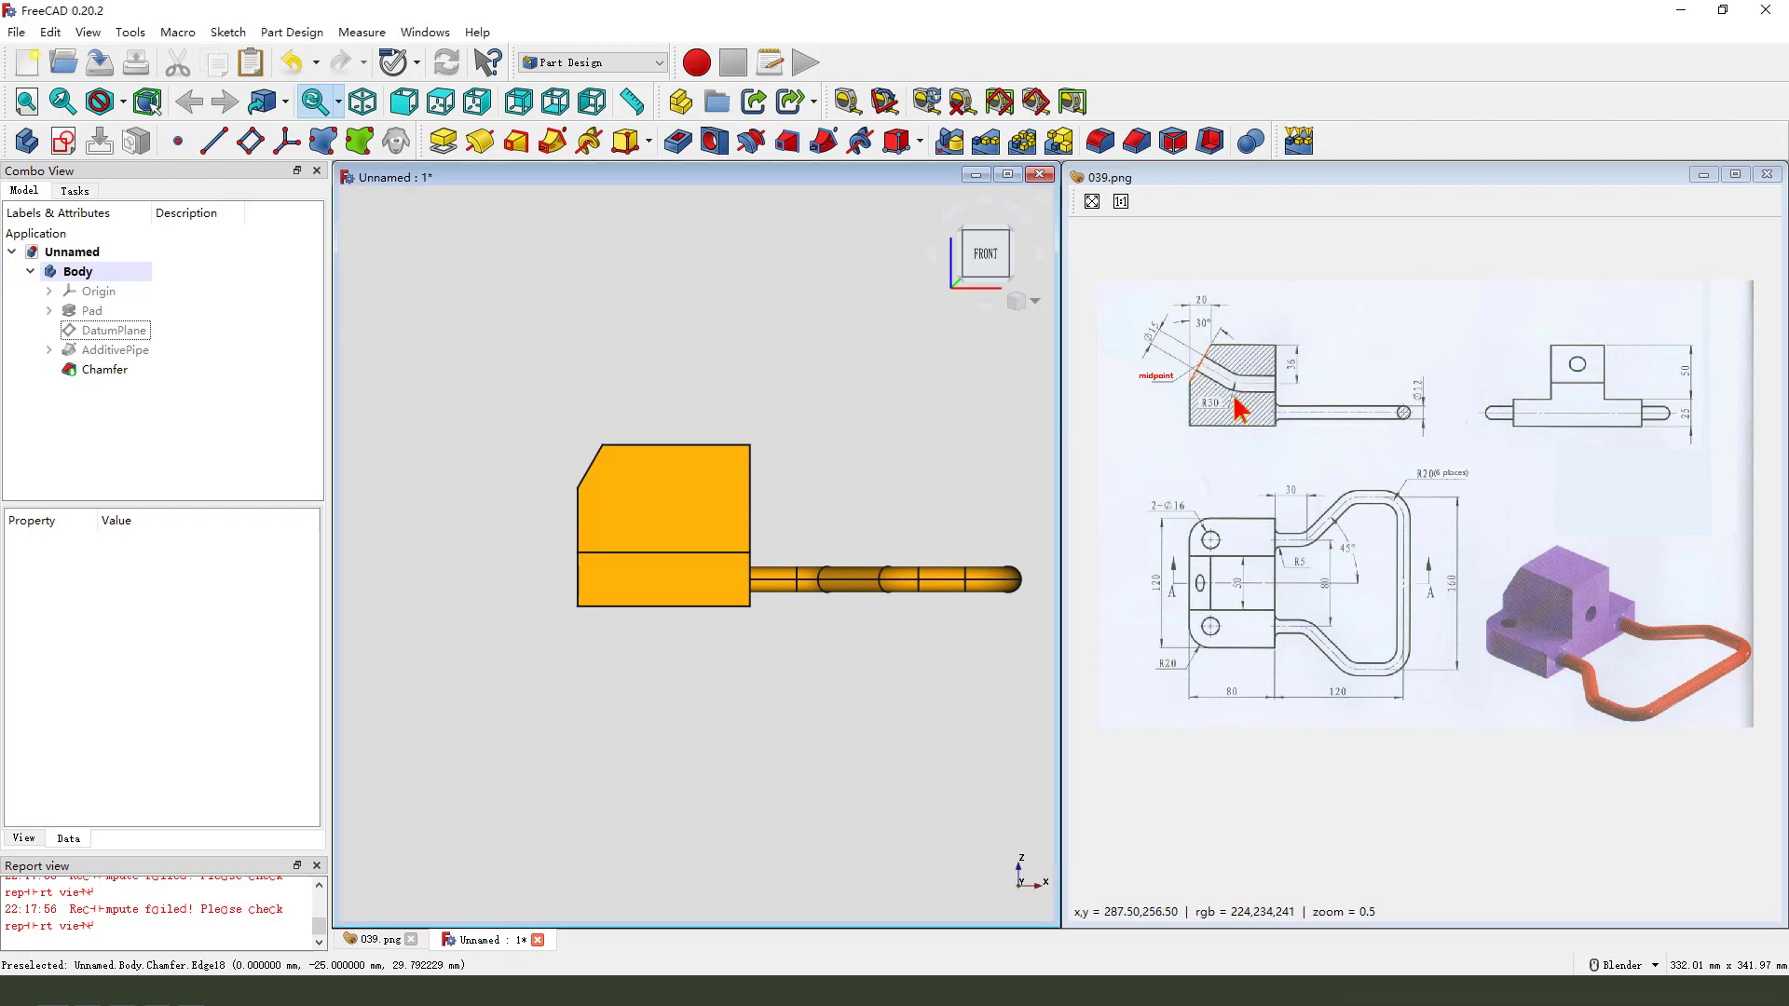
scroll(1216, 383, "up", 3)
scroll(1271, 407, "down", 2)
middle_click_drag(1269, 433, 1519, 634)
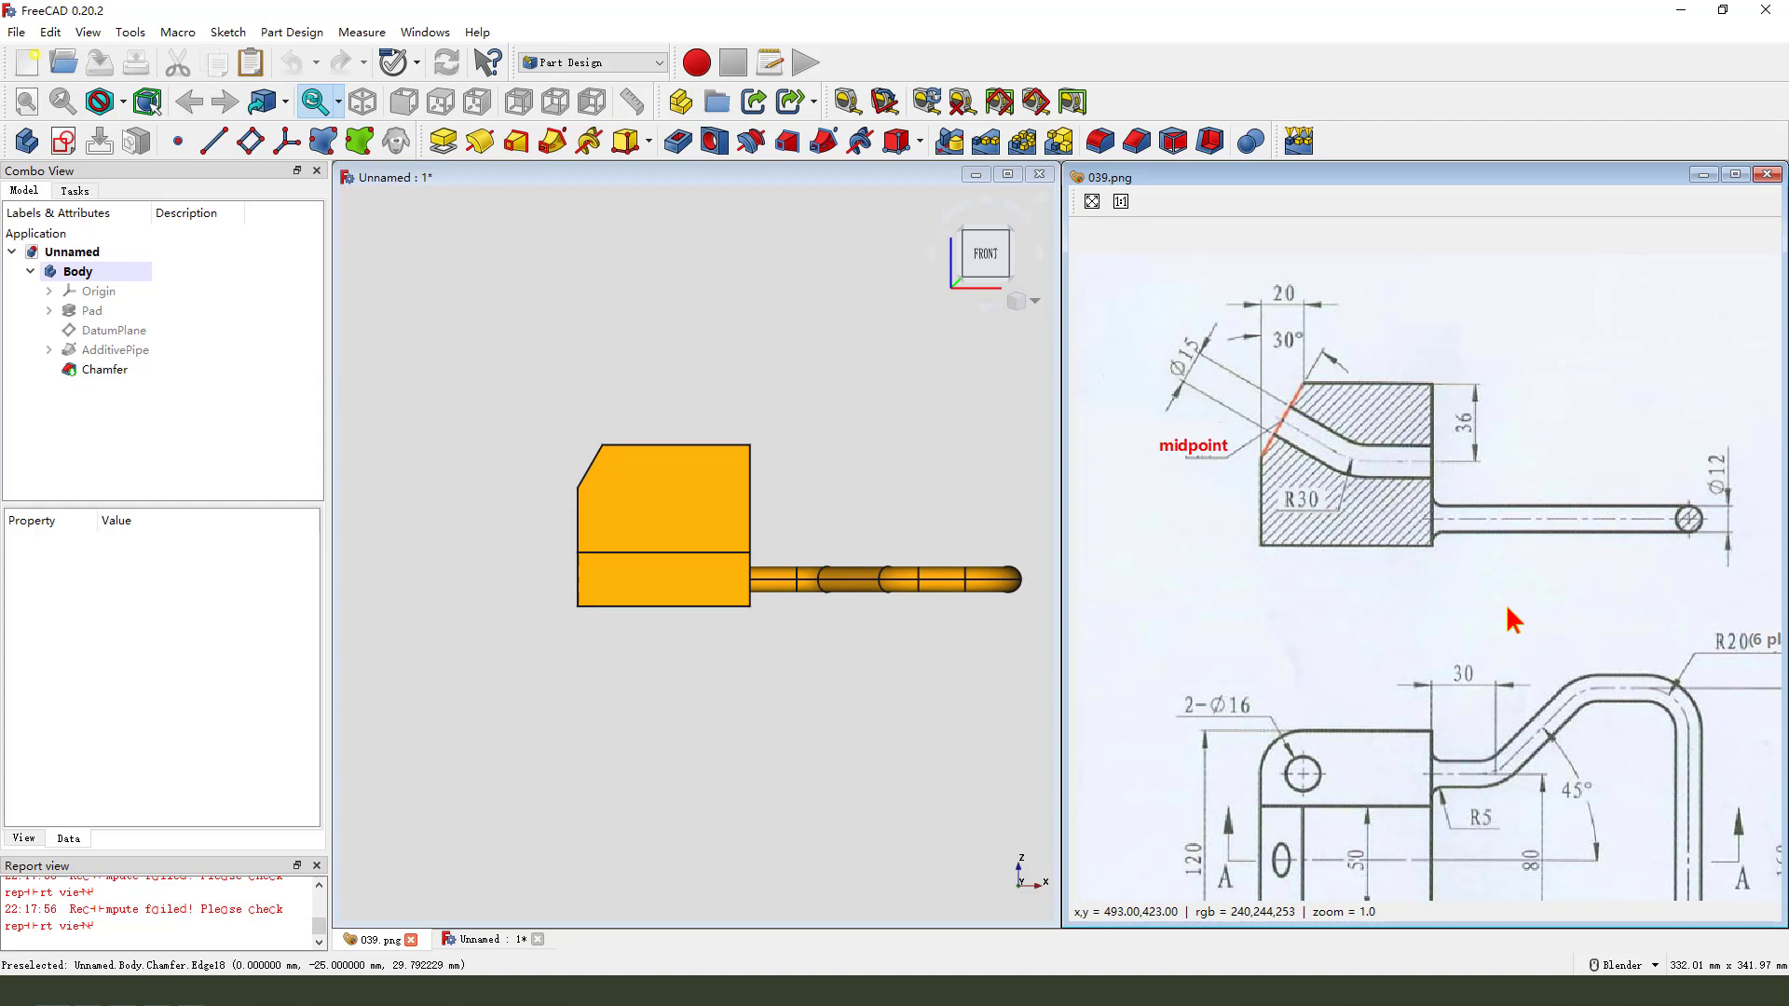
middle_click_drag(1378, 495, 1386, 523)
key("ctrl+2")
left_click_drag(1288, 456, 1400, 497)
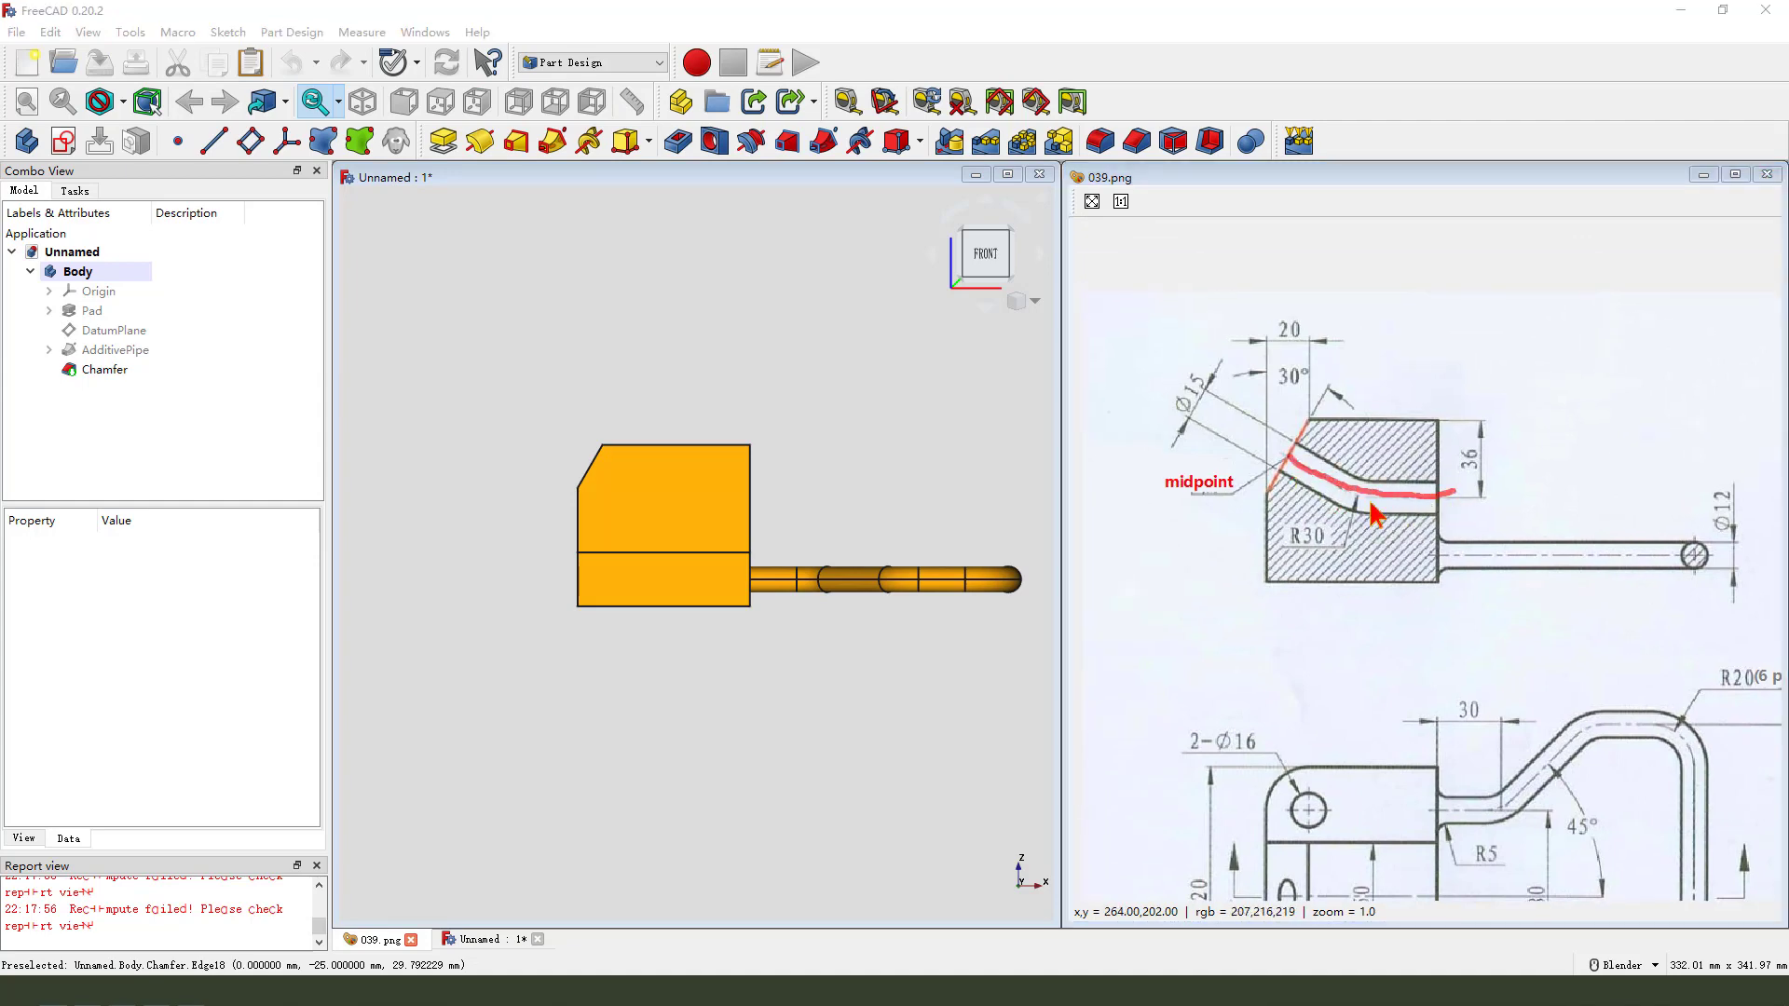
key("Escape")
Step: Create a sketch on XZ_Plane, link the chamfer's slanted edge, and hide the Chamfer body
left_click(63, 141)
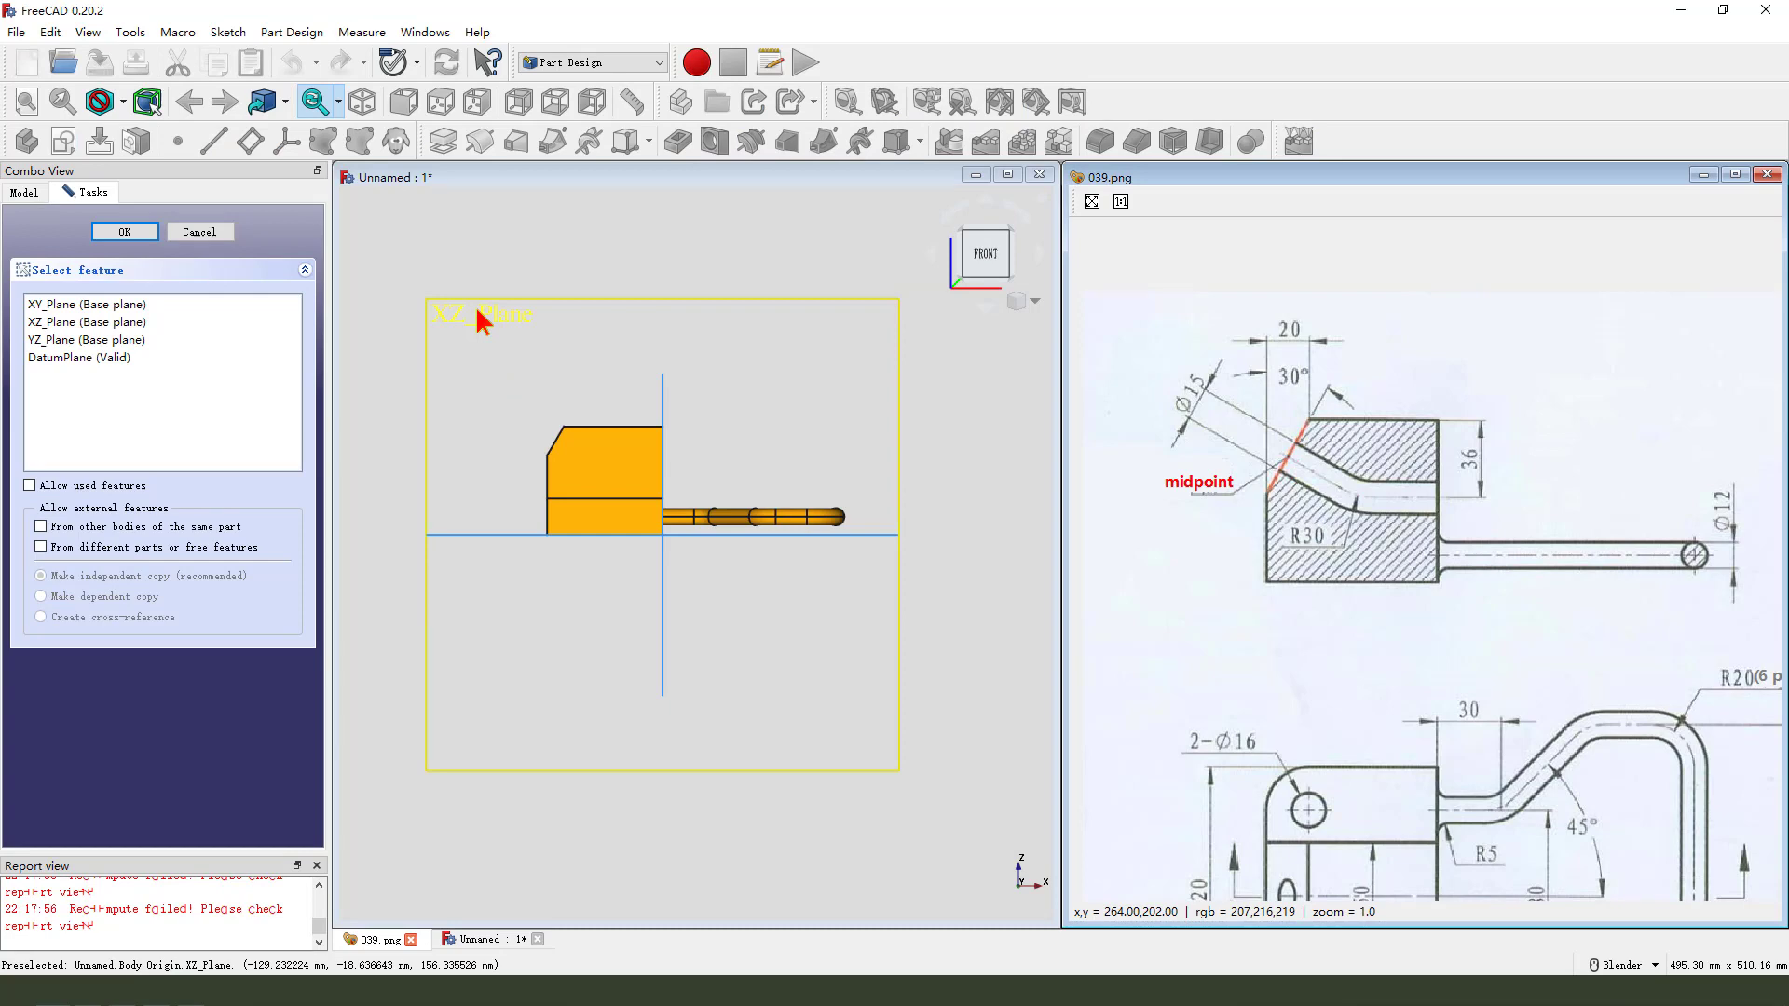
left_click(482, 320)
scroll(506, 455, "up", 4)
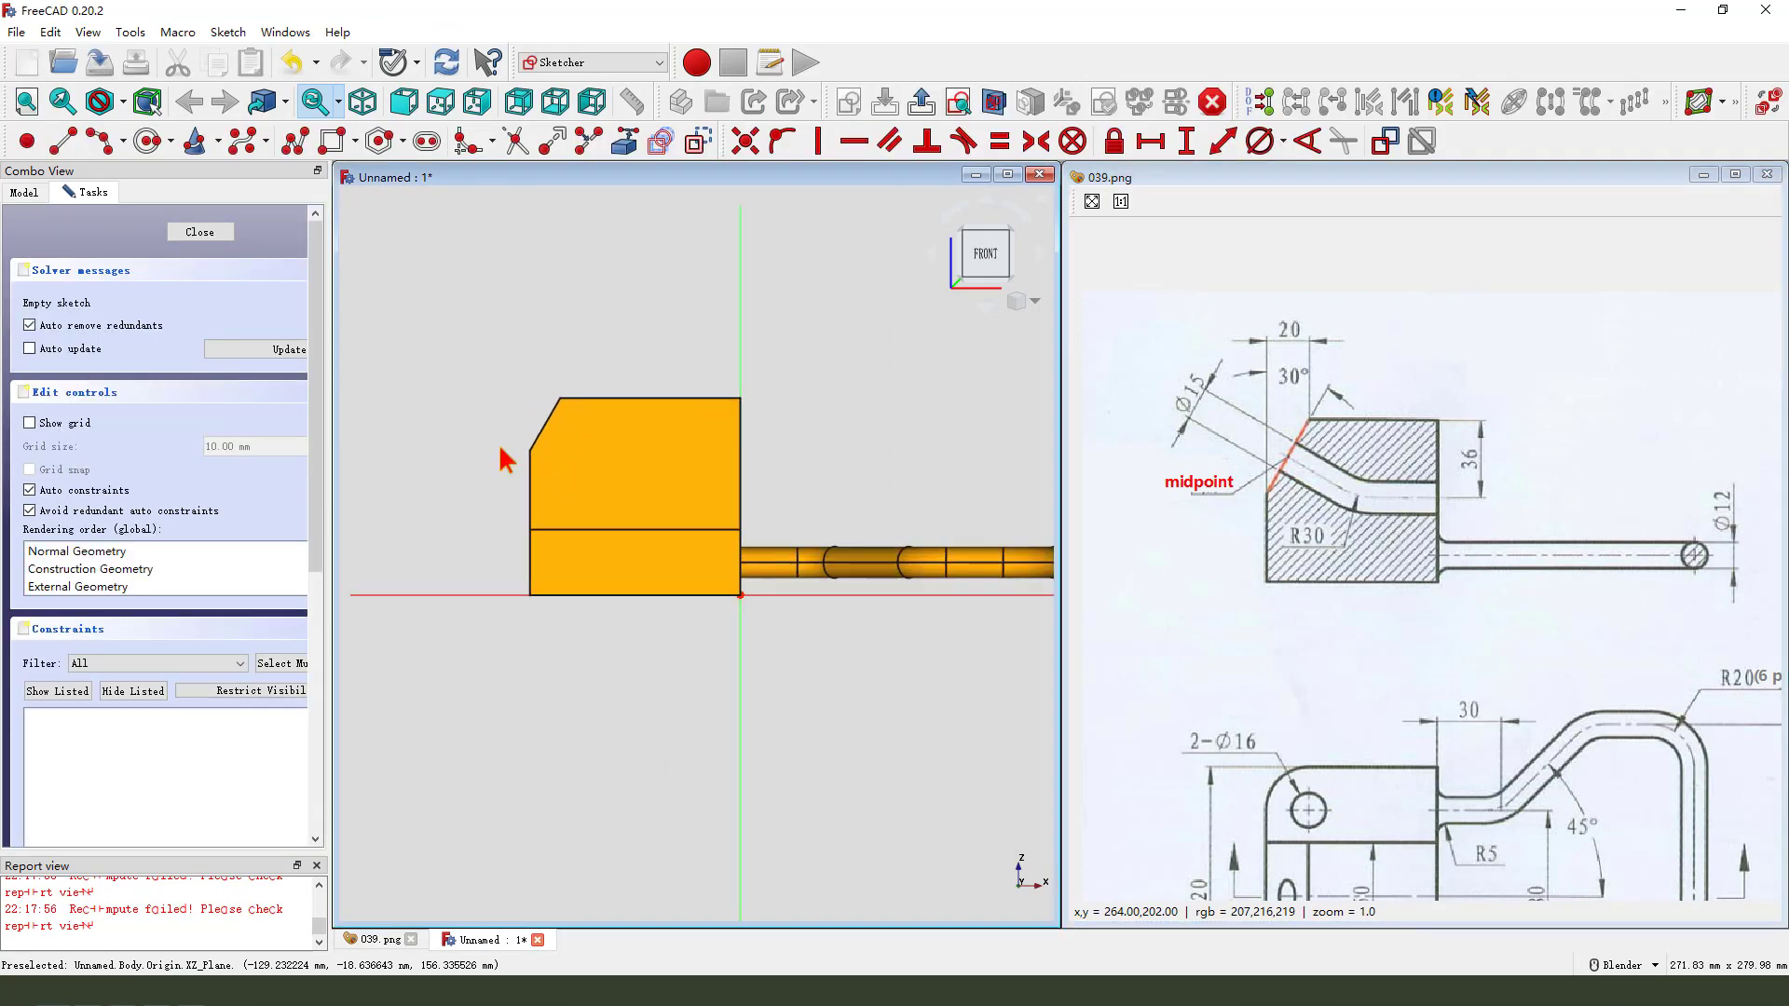
left_click(562, 407)
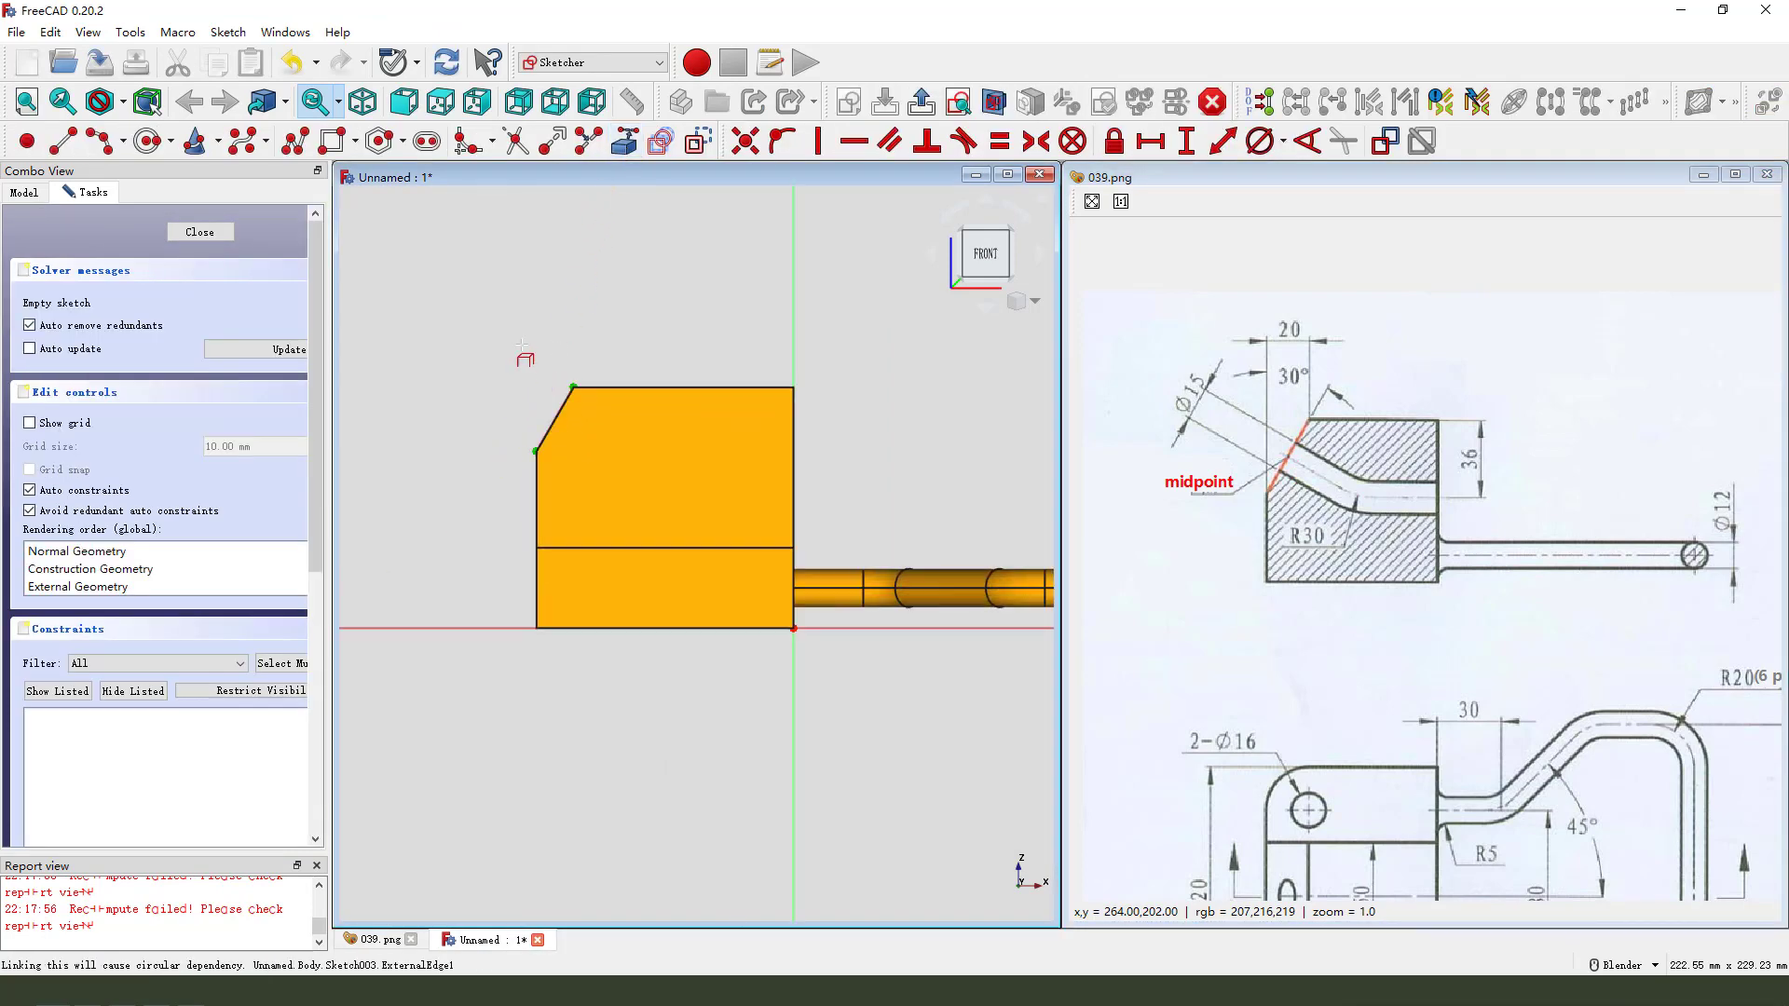
left_click(24, 192)
left_click(105, 373)
key("space")
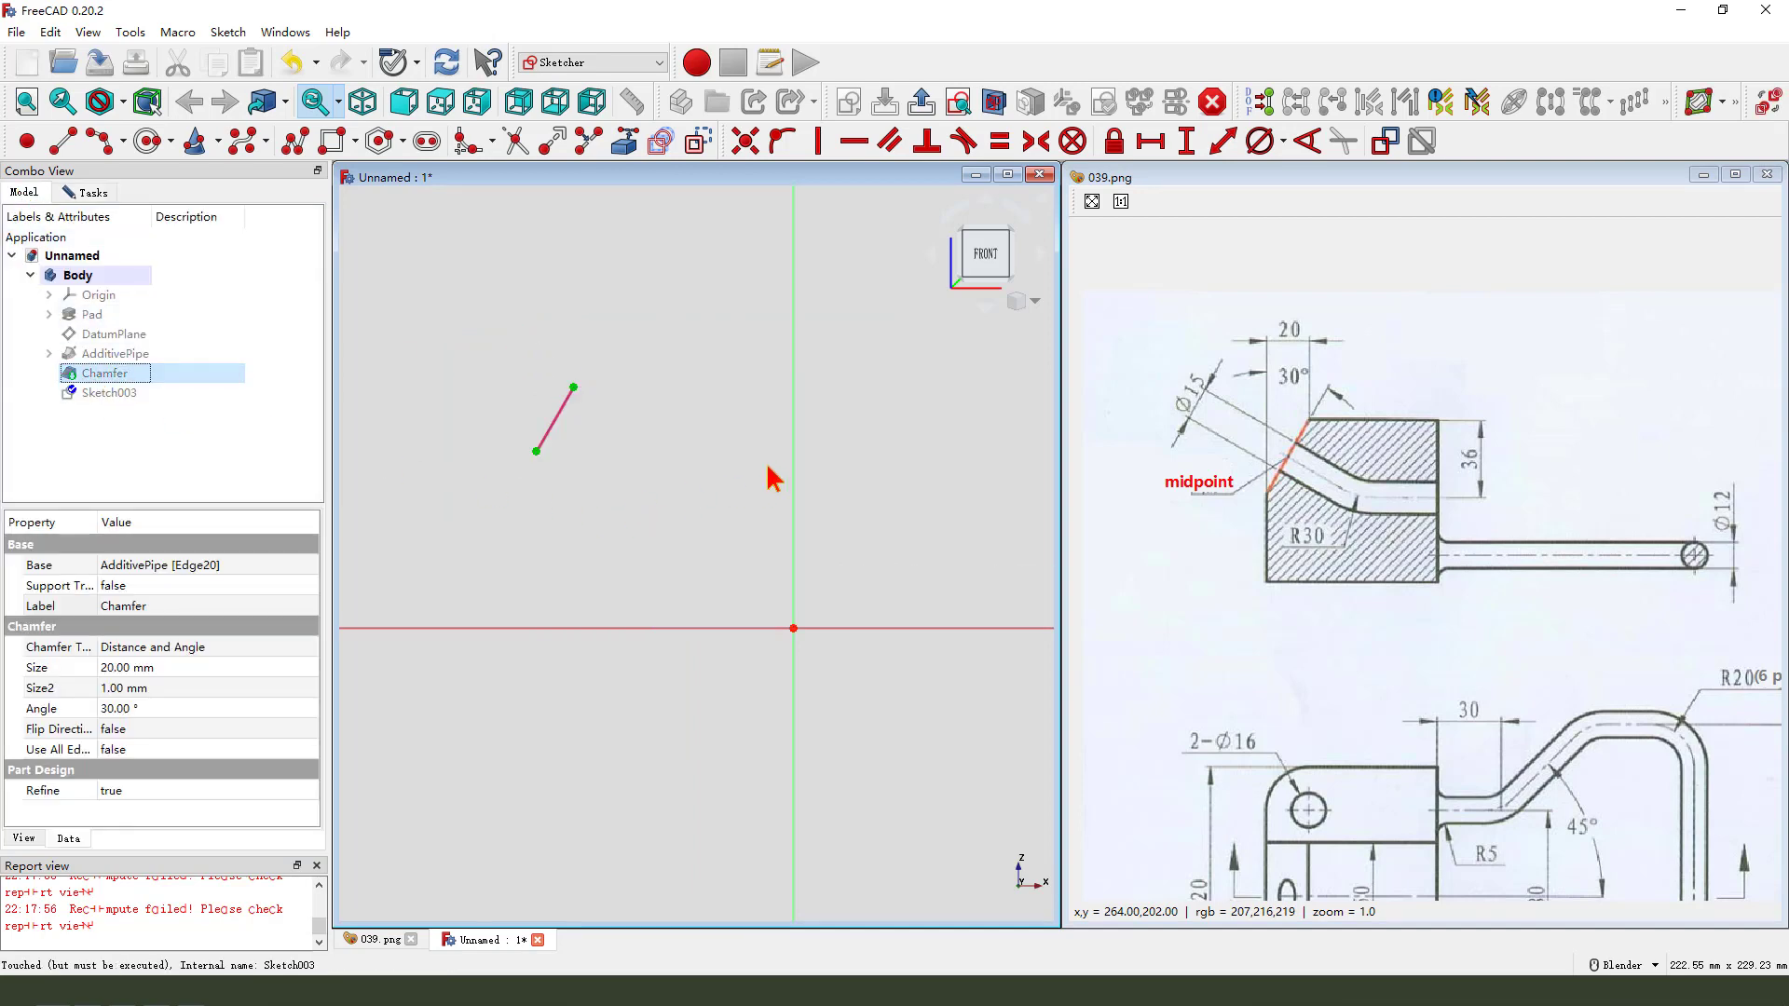
scroll(581, 469, "down", 1)
scroll(613, 464, "up", 1)
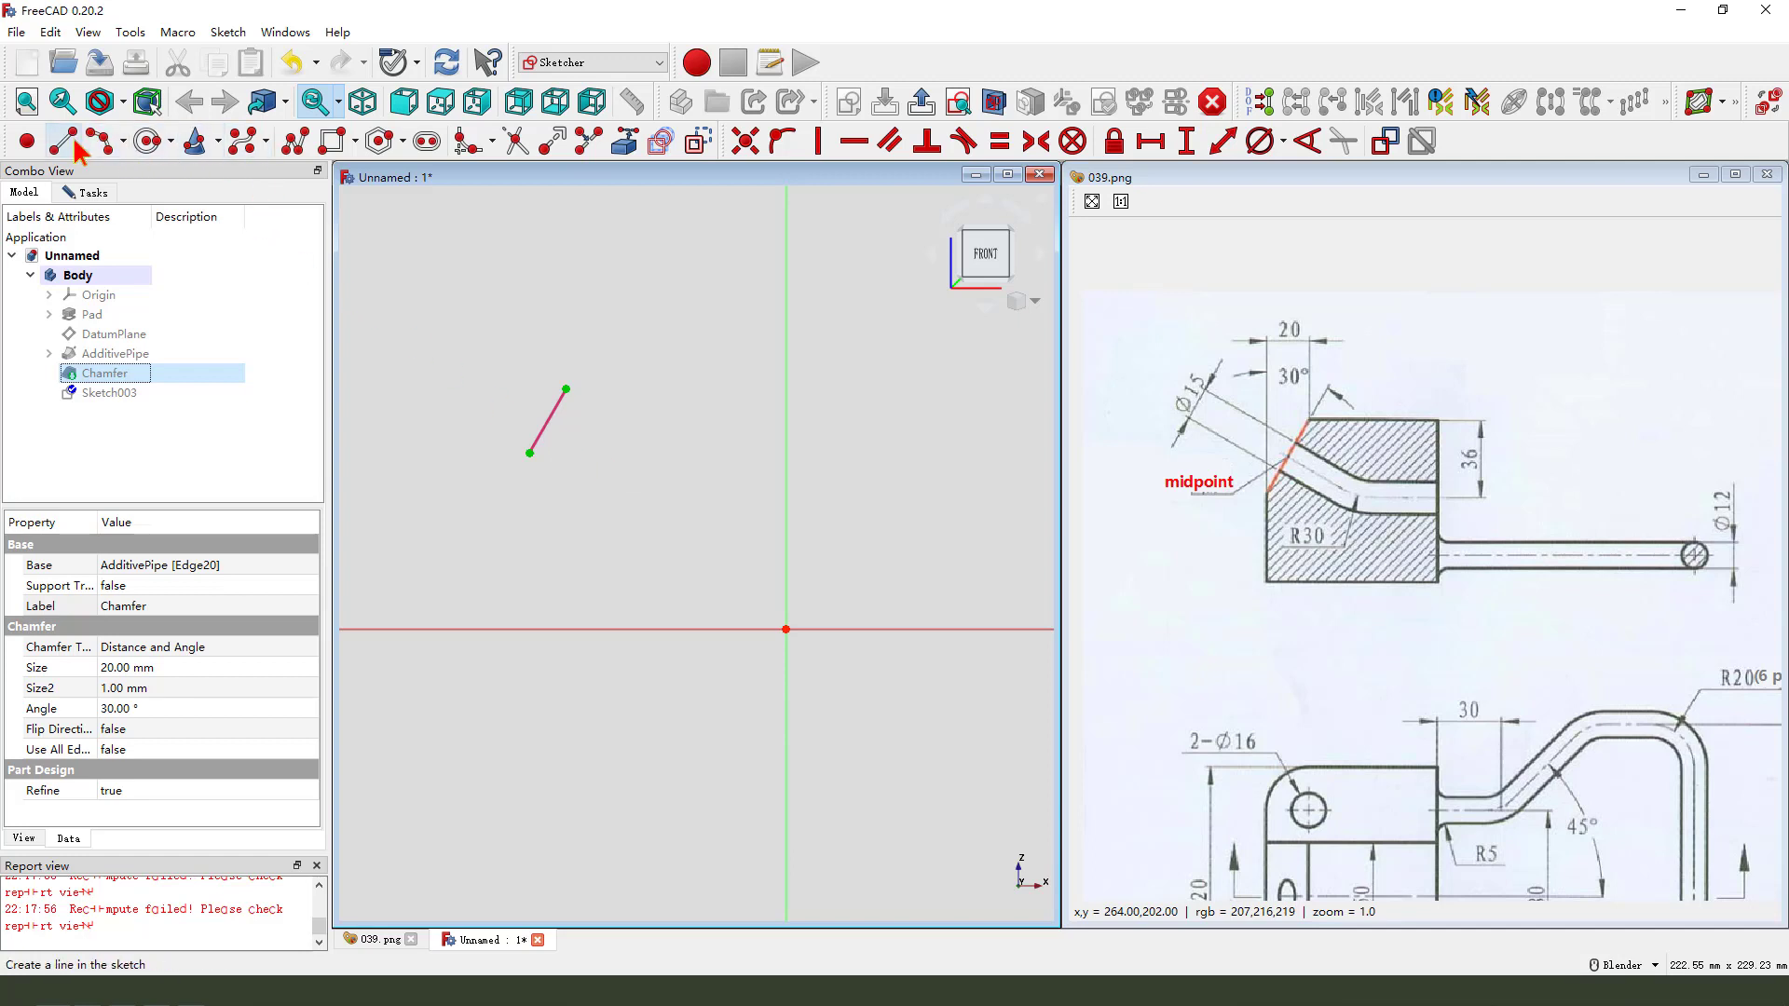
Step: Draw a slanted-then-horizontal path from the chamfer edge's midpoint, ending on the vertical axis
left_click(62, 140)
left_click(548, 420)
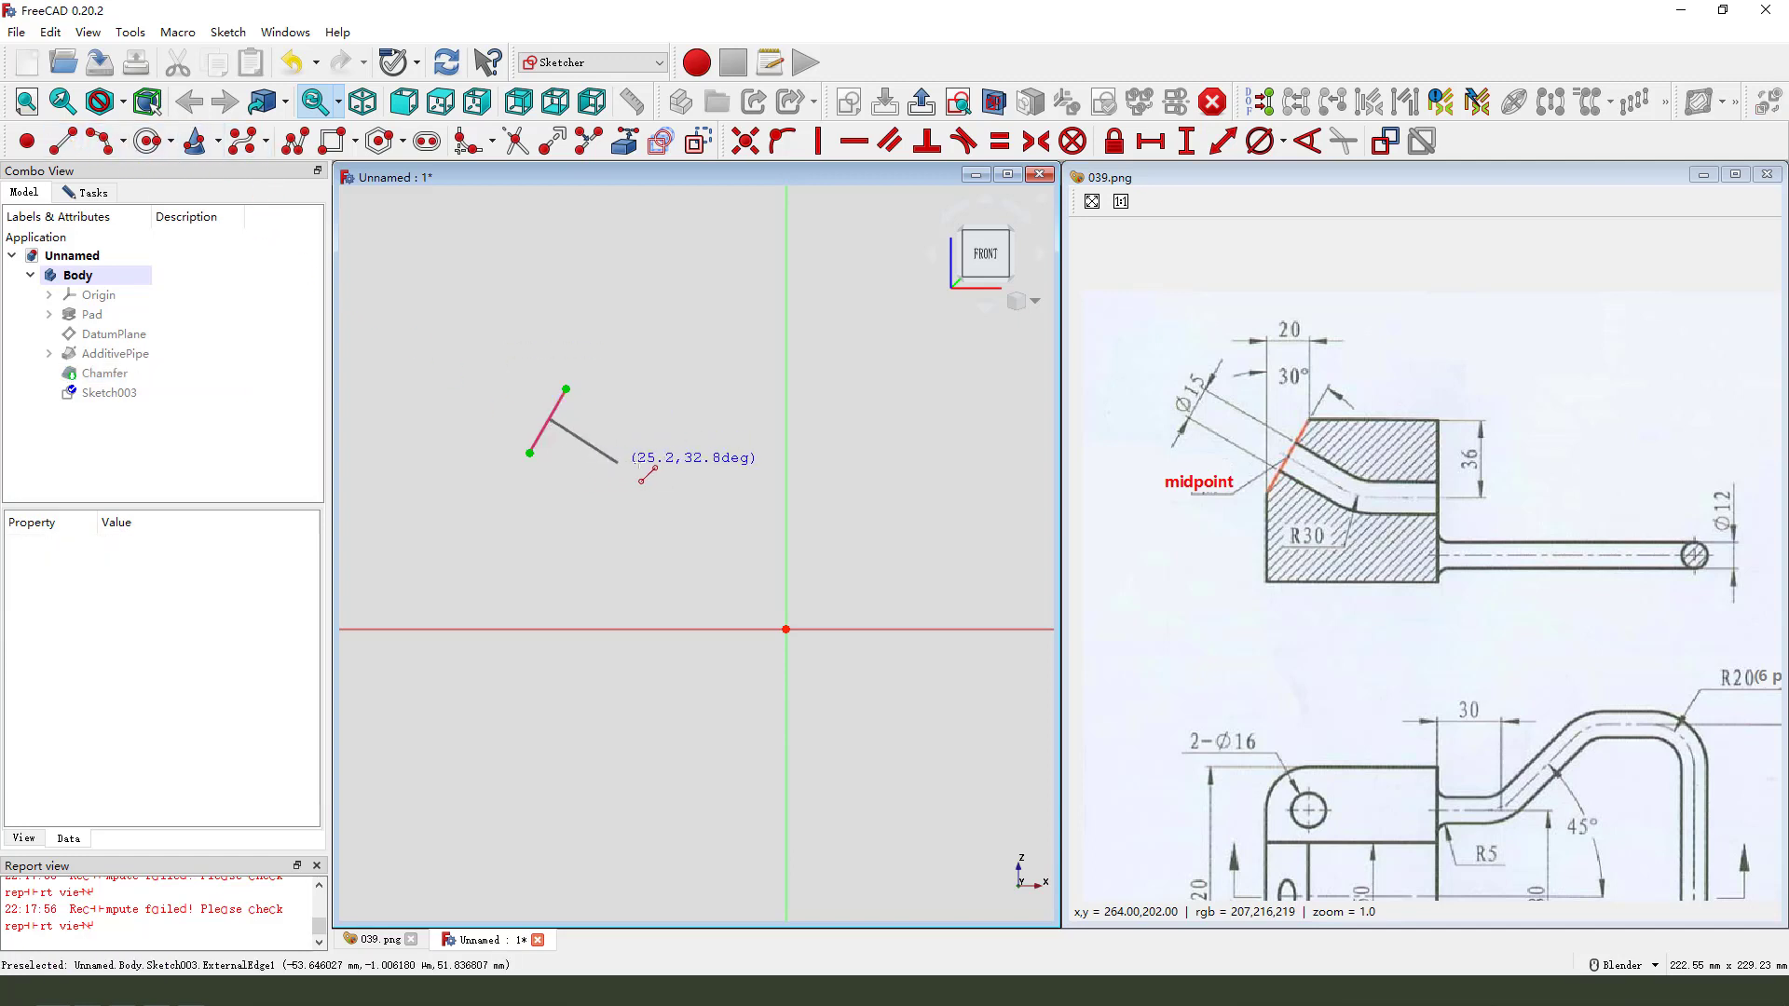
left_click(629, 464)
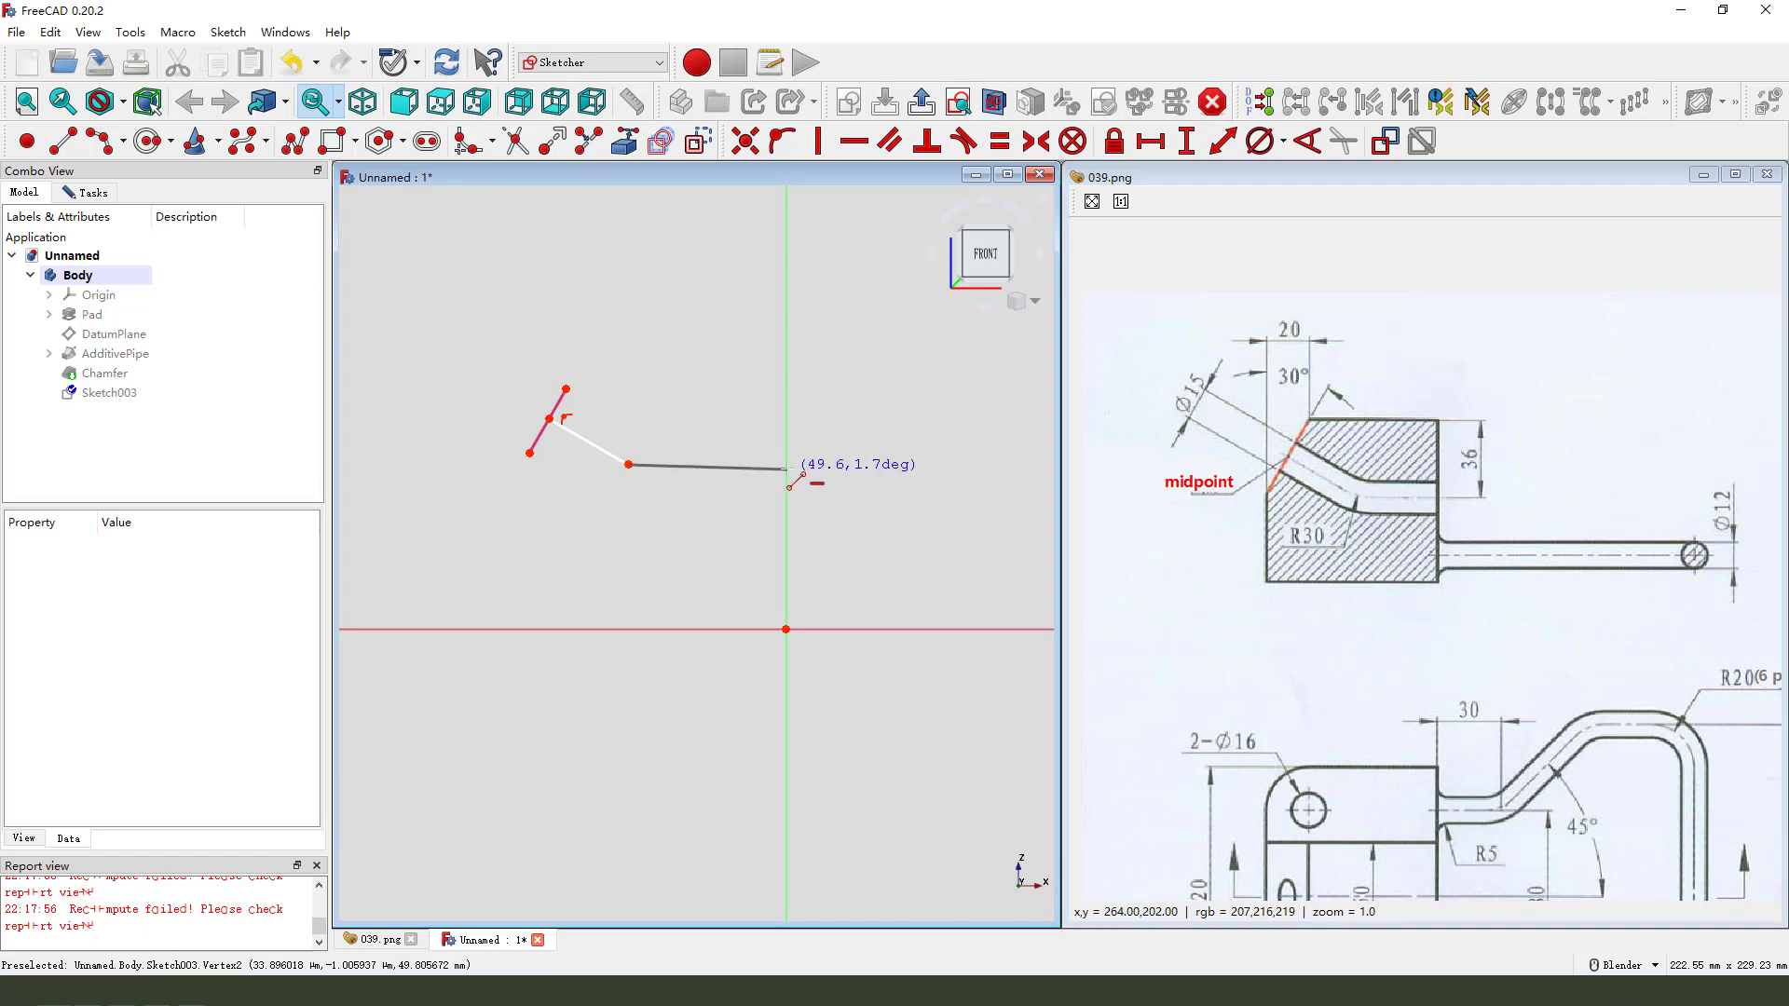
left_click(769, 467)
right_click(805, 445)
left_click(768, 465)
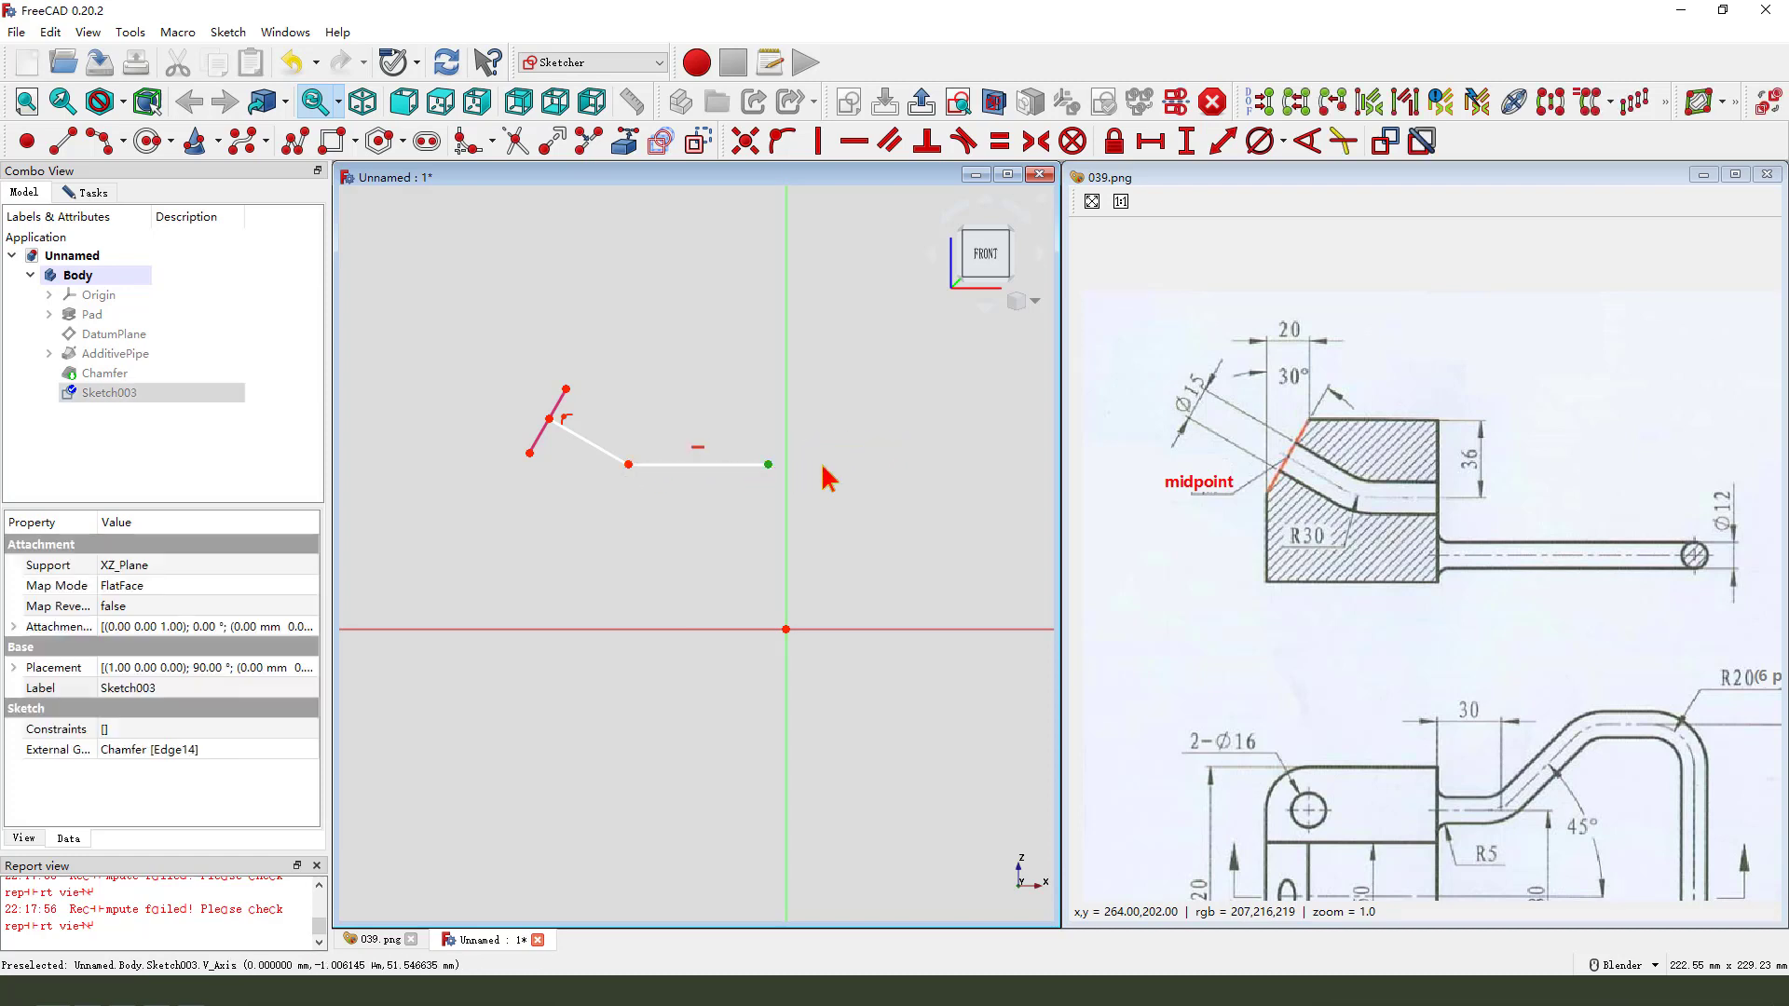
left_click(789, 451)
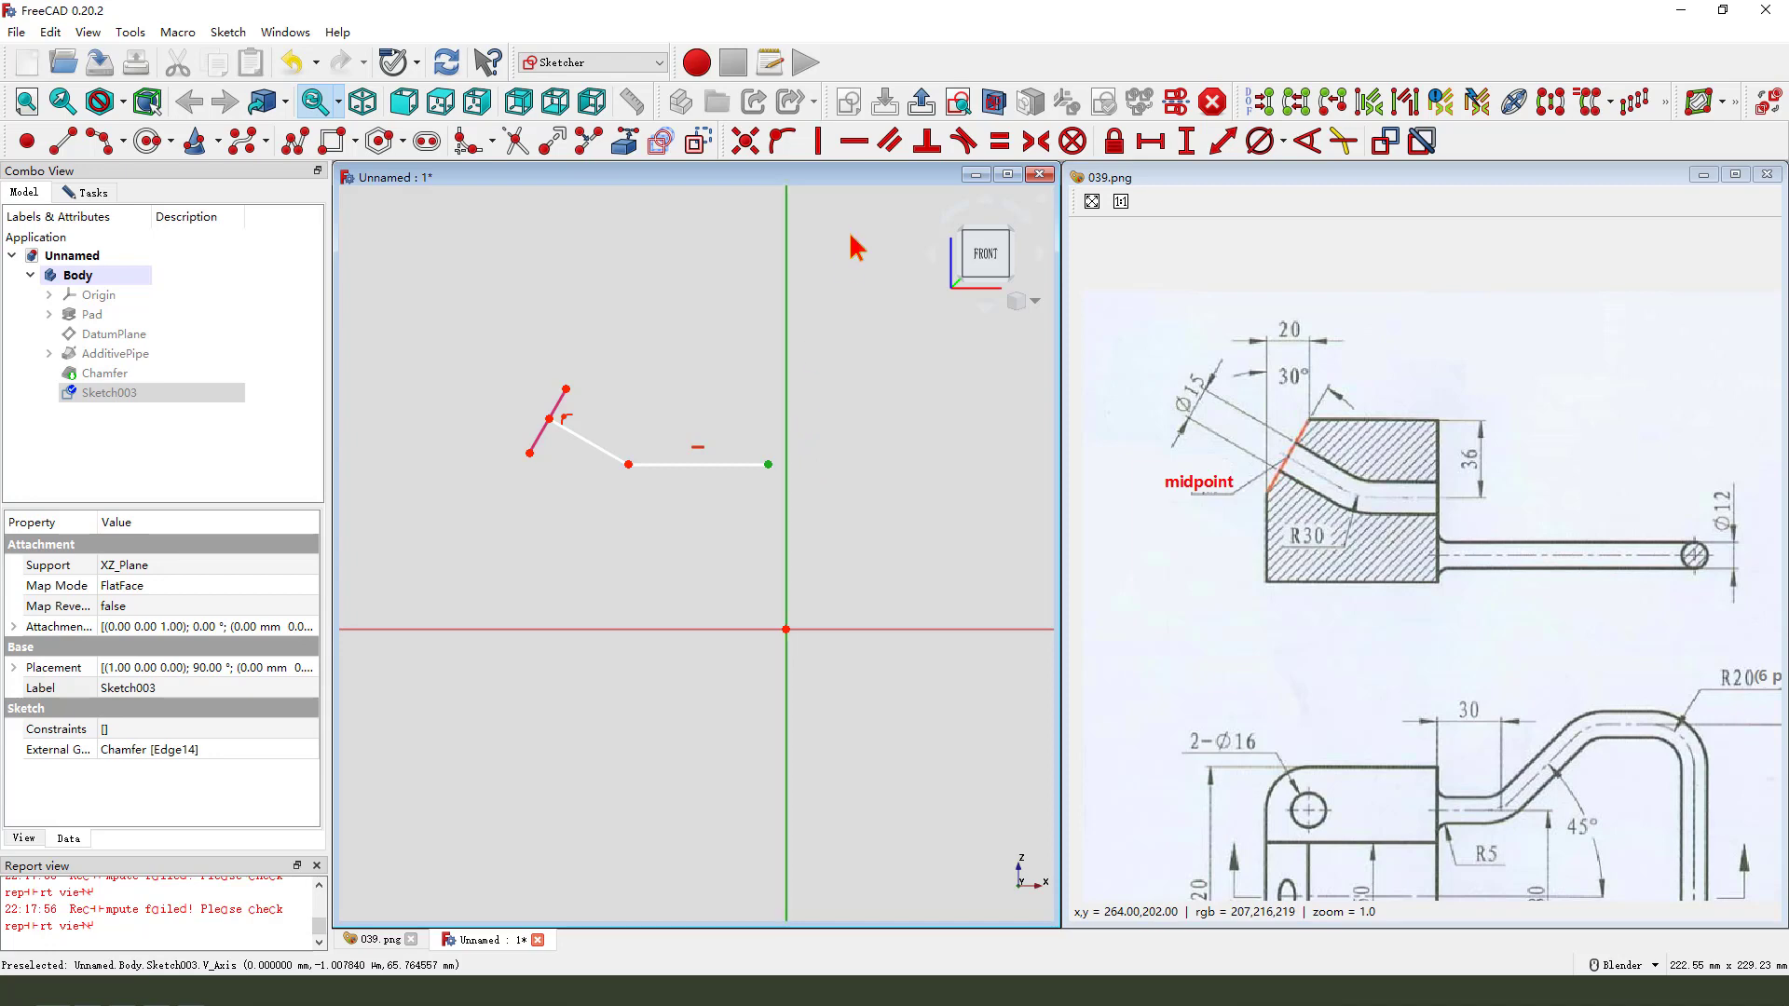
left_click(781, 141)
Step: Round the path's corner with a fillet and constrain its radius to 30 mm
left_click(461, 142)
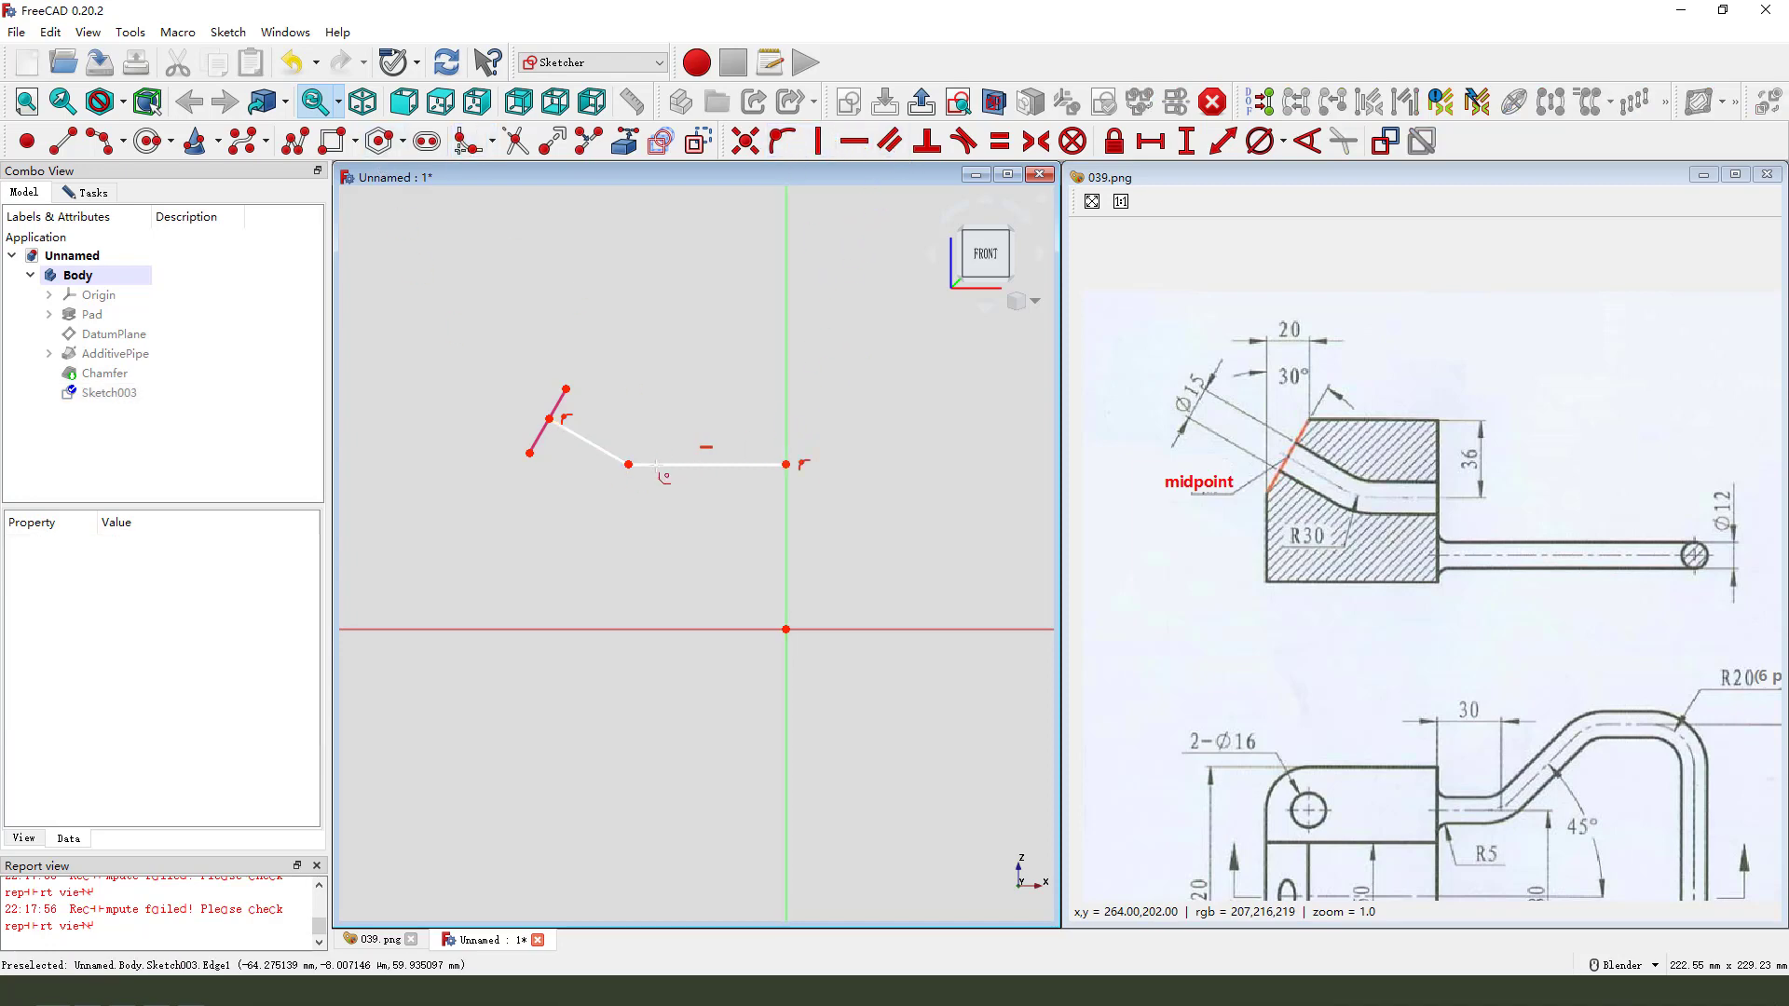
left_click(596, 447)
left_click(660, 465)
left_click(634, 462)
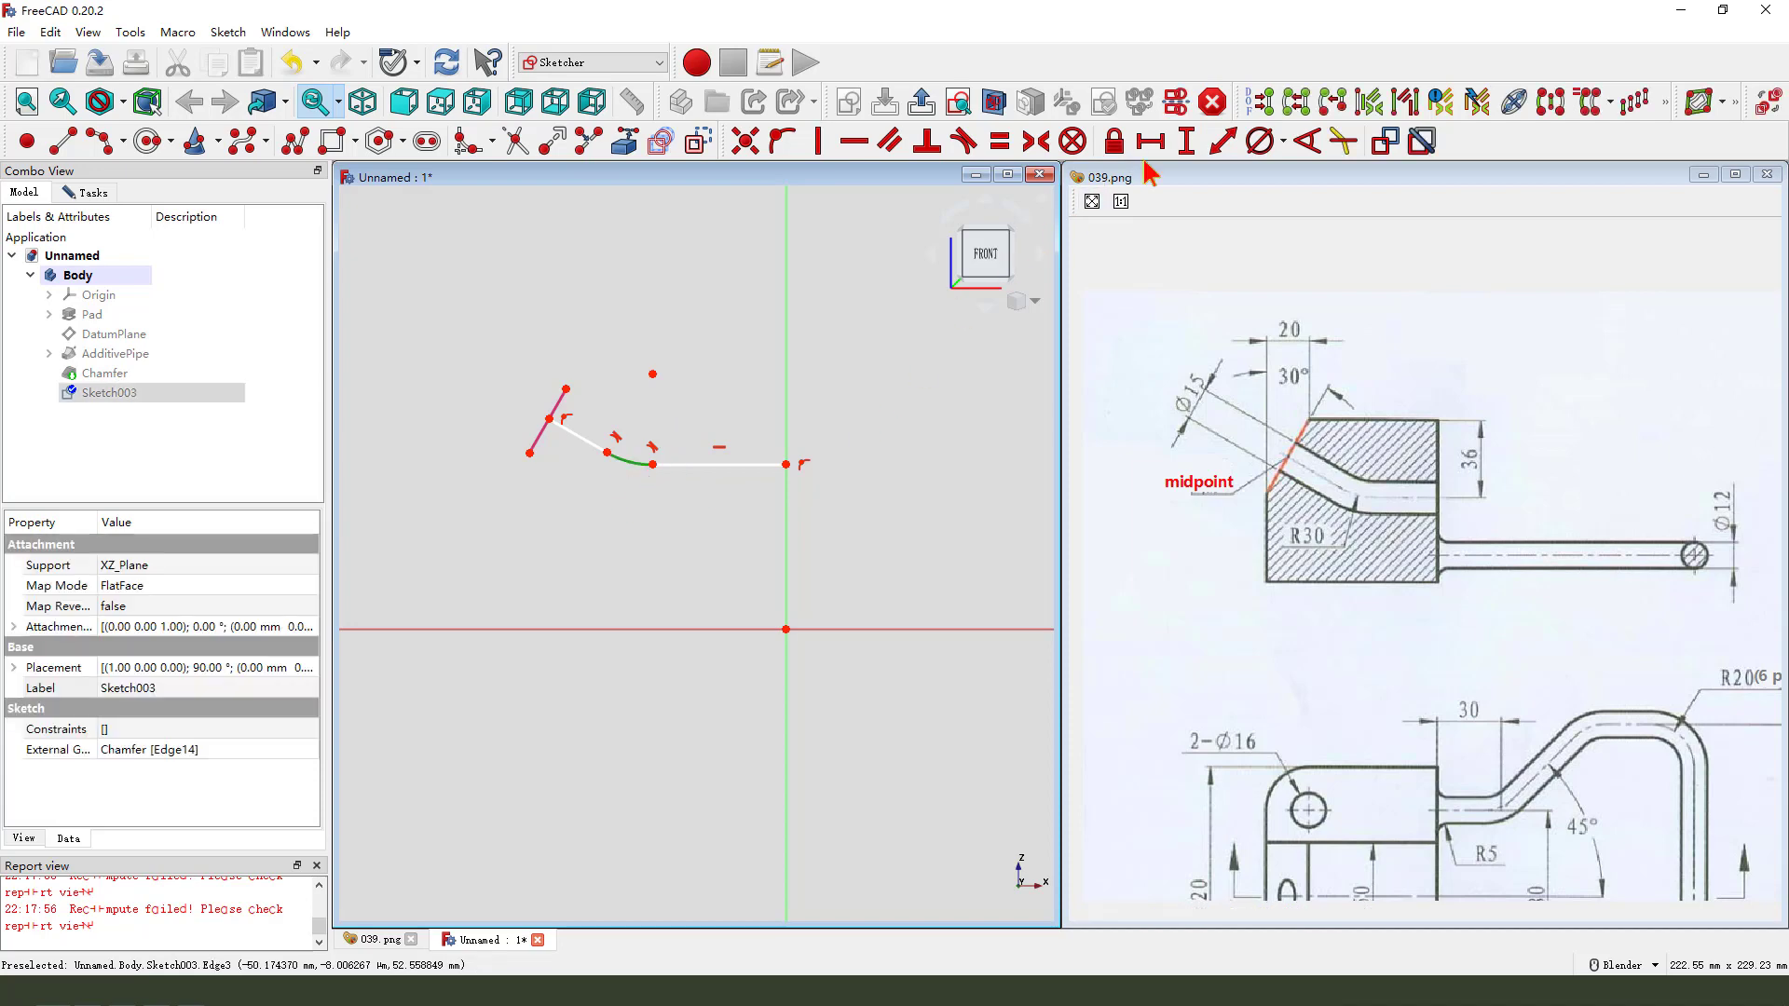
left_click(1282, 149)
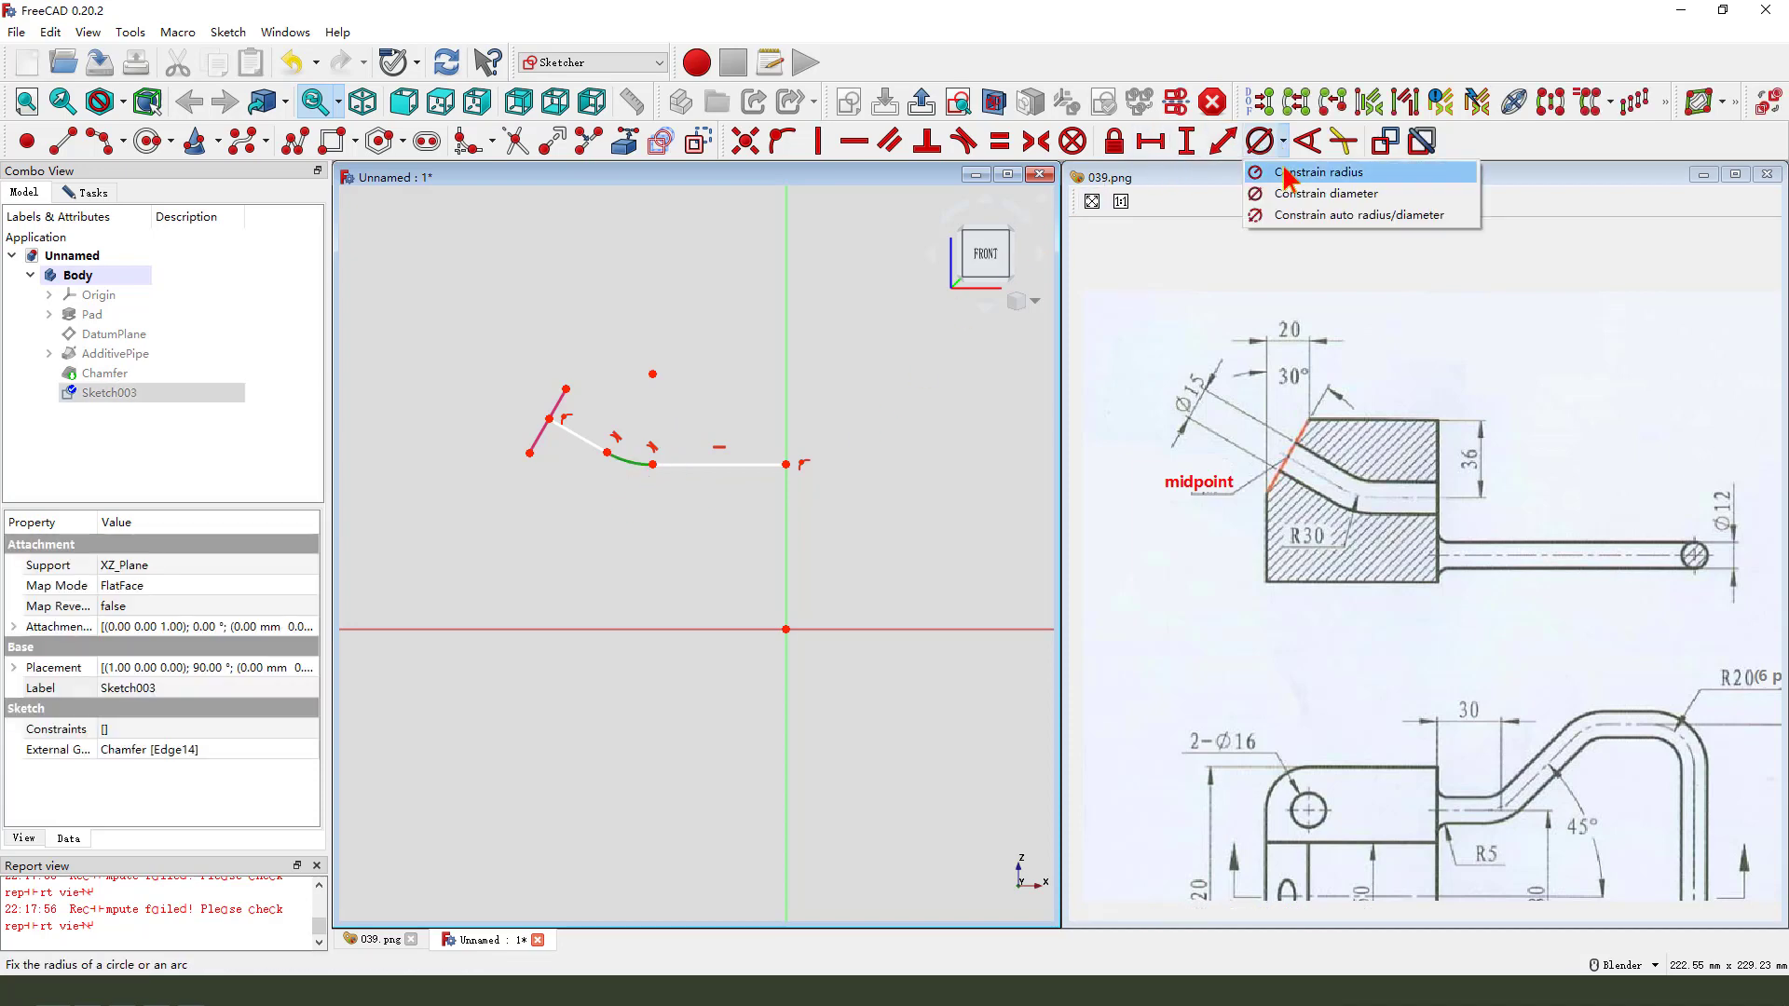
left_click(1323, 172)
type("30")
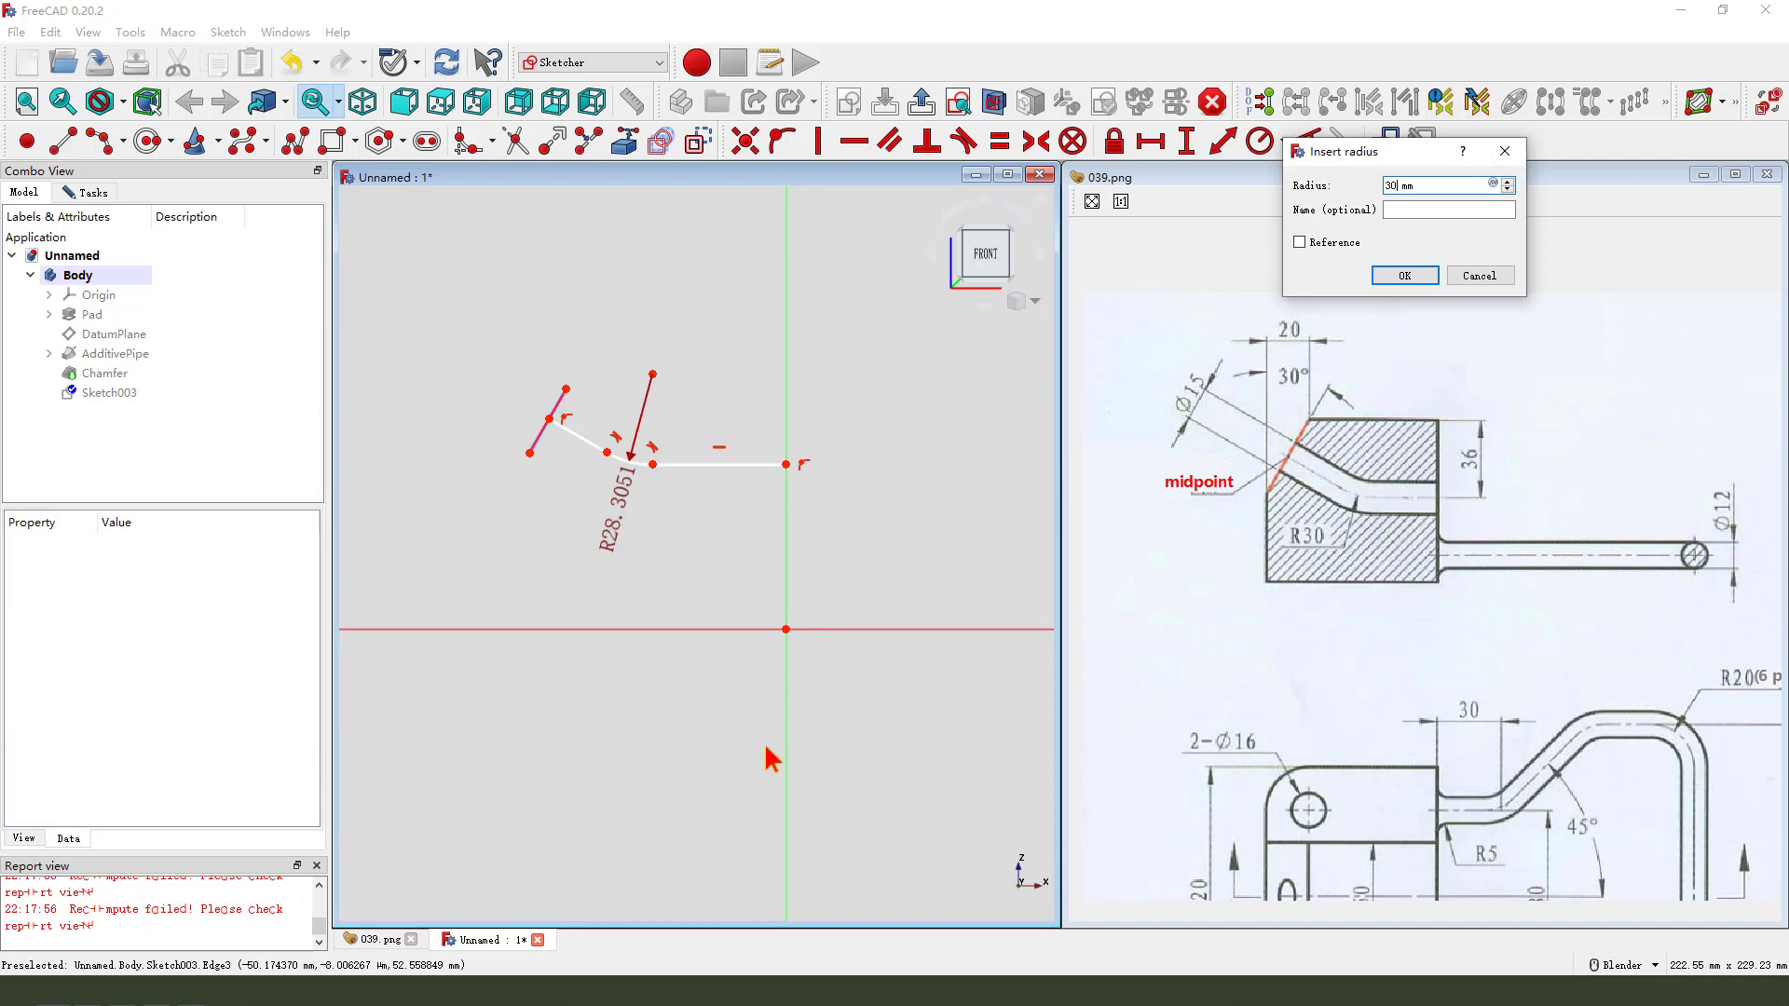
key("Return")
scroll(552, 430, "up", 1)
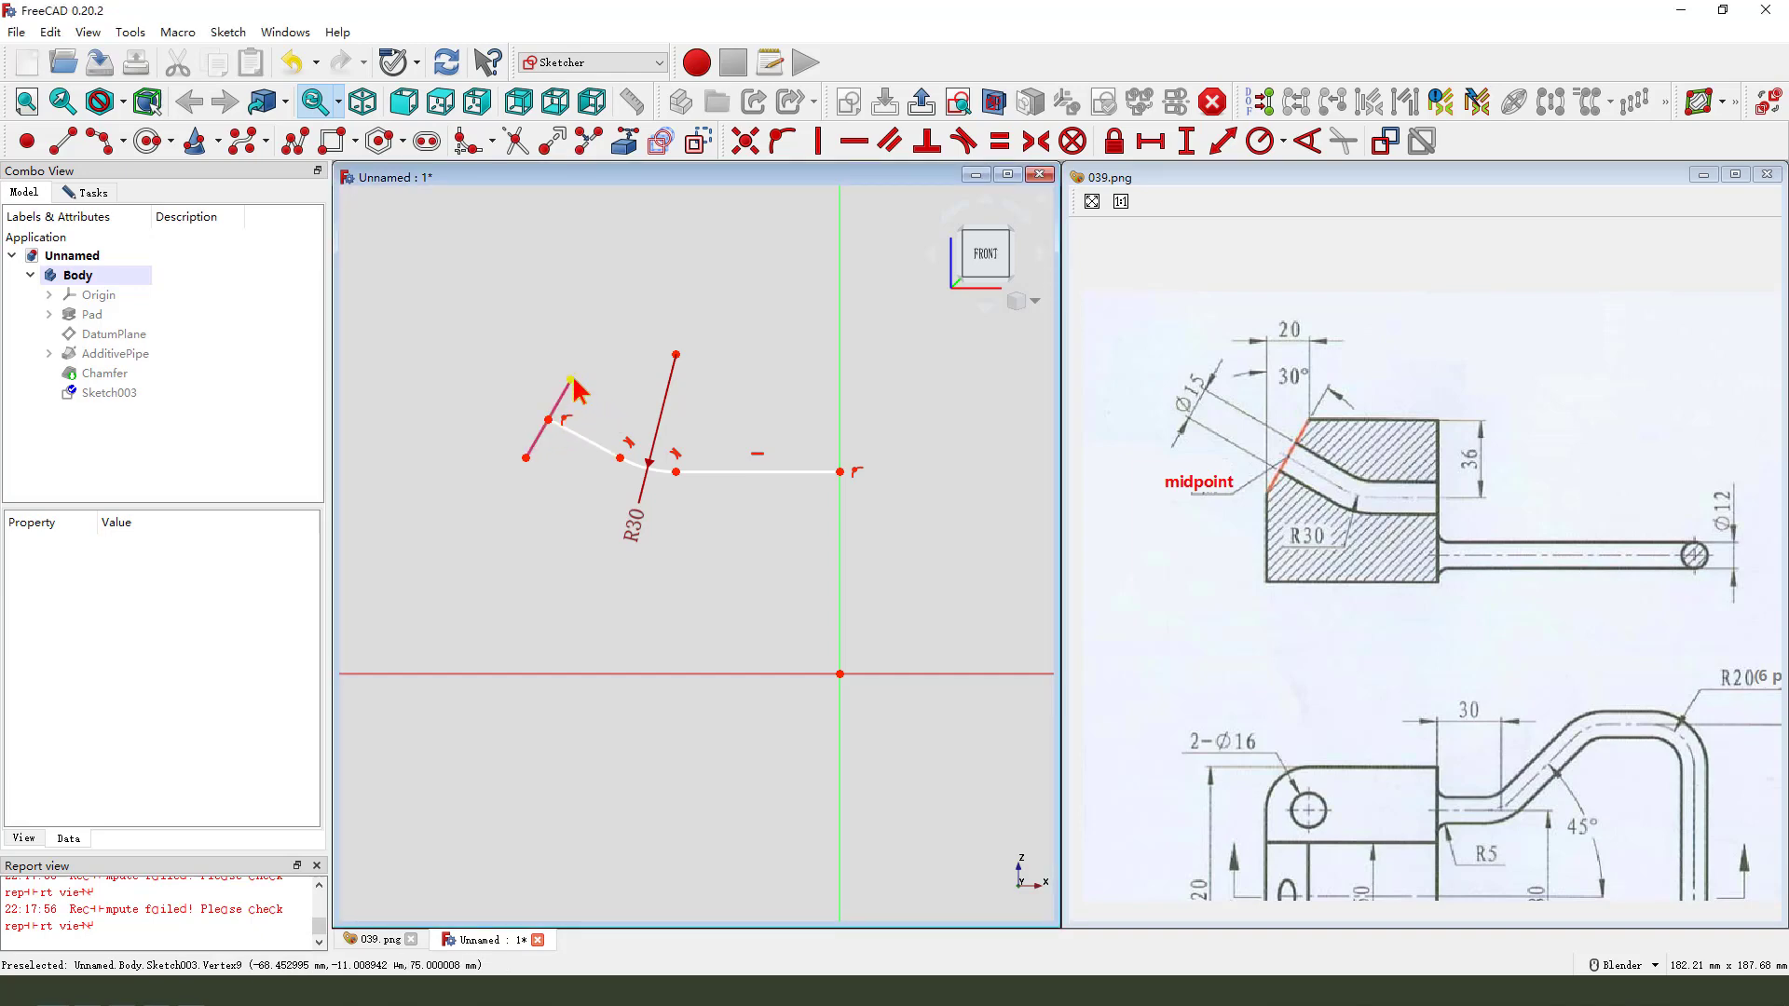
left_click(572, 381)
left_click(528, 458)
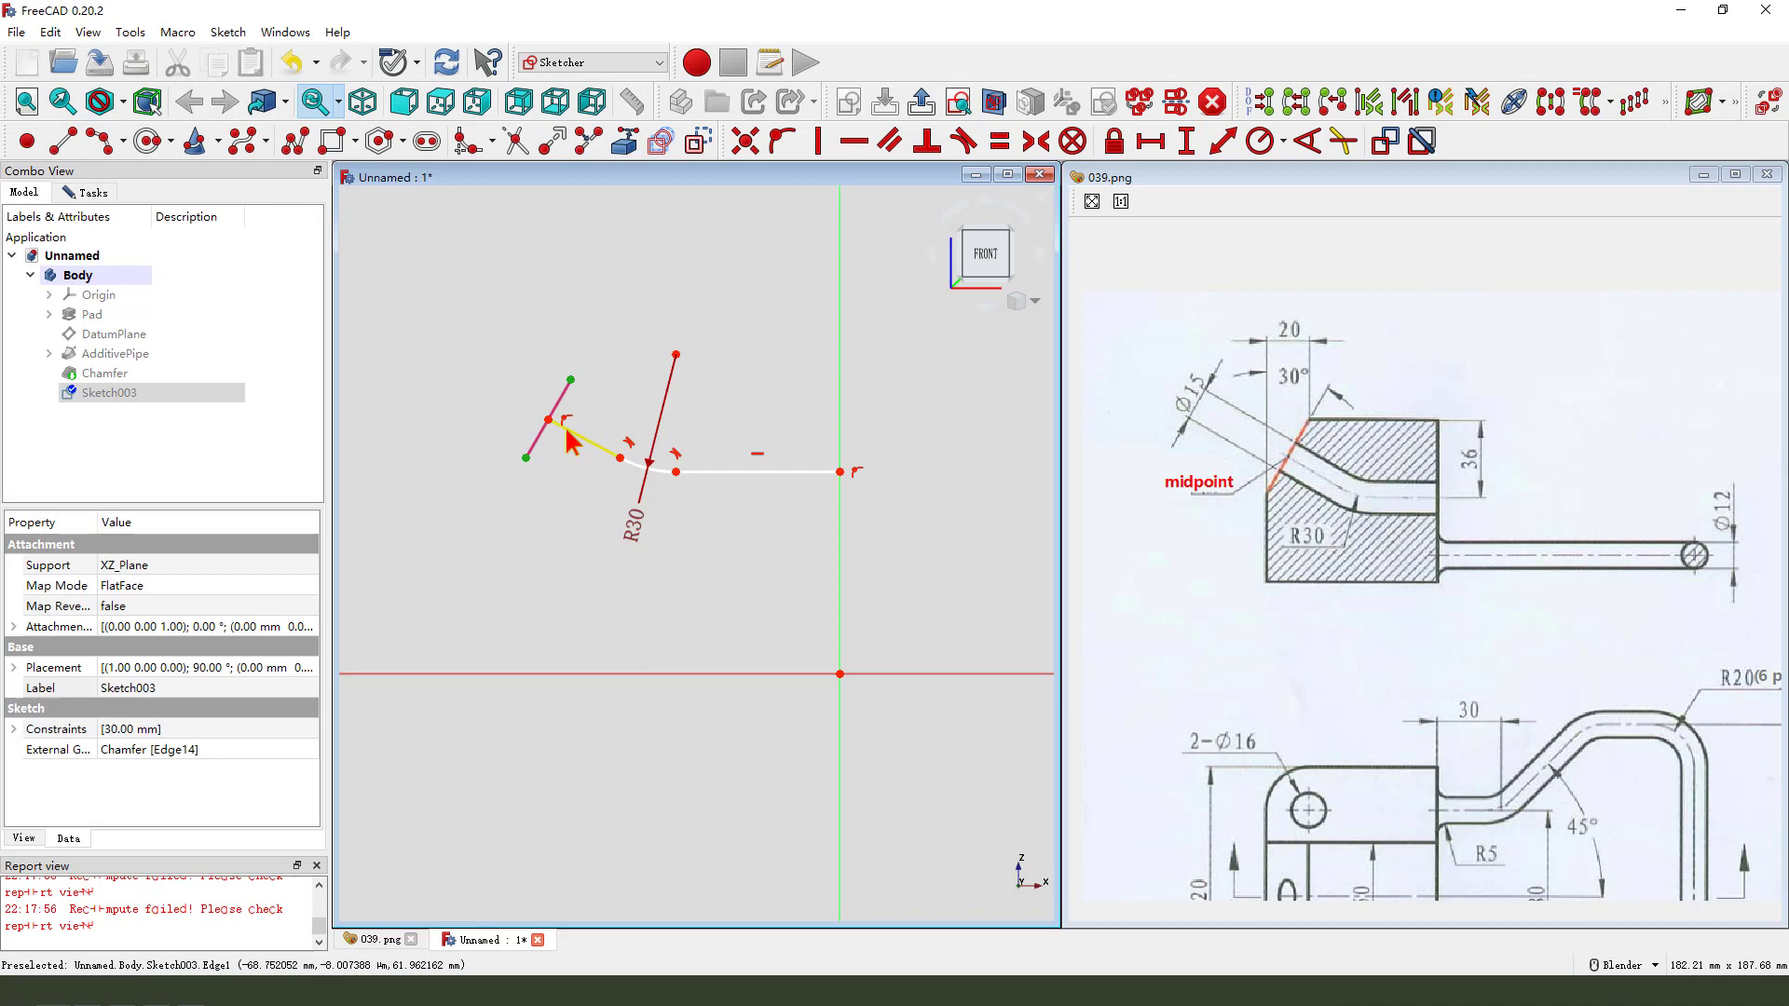
left_click(723, 379)
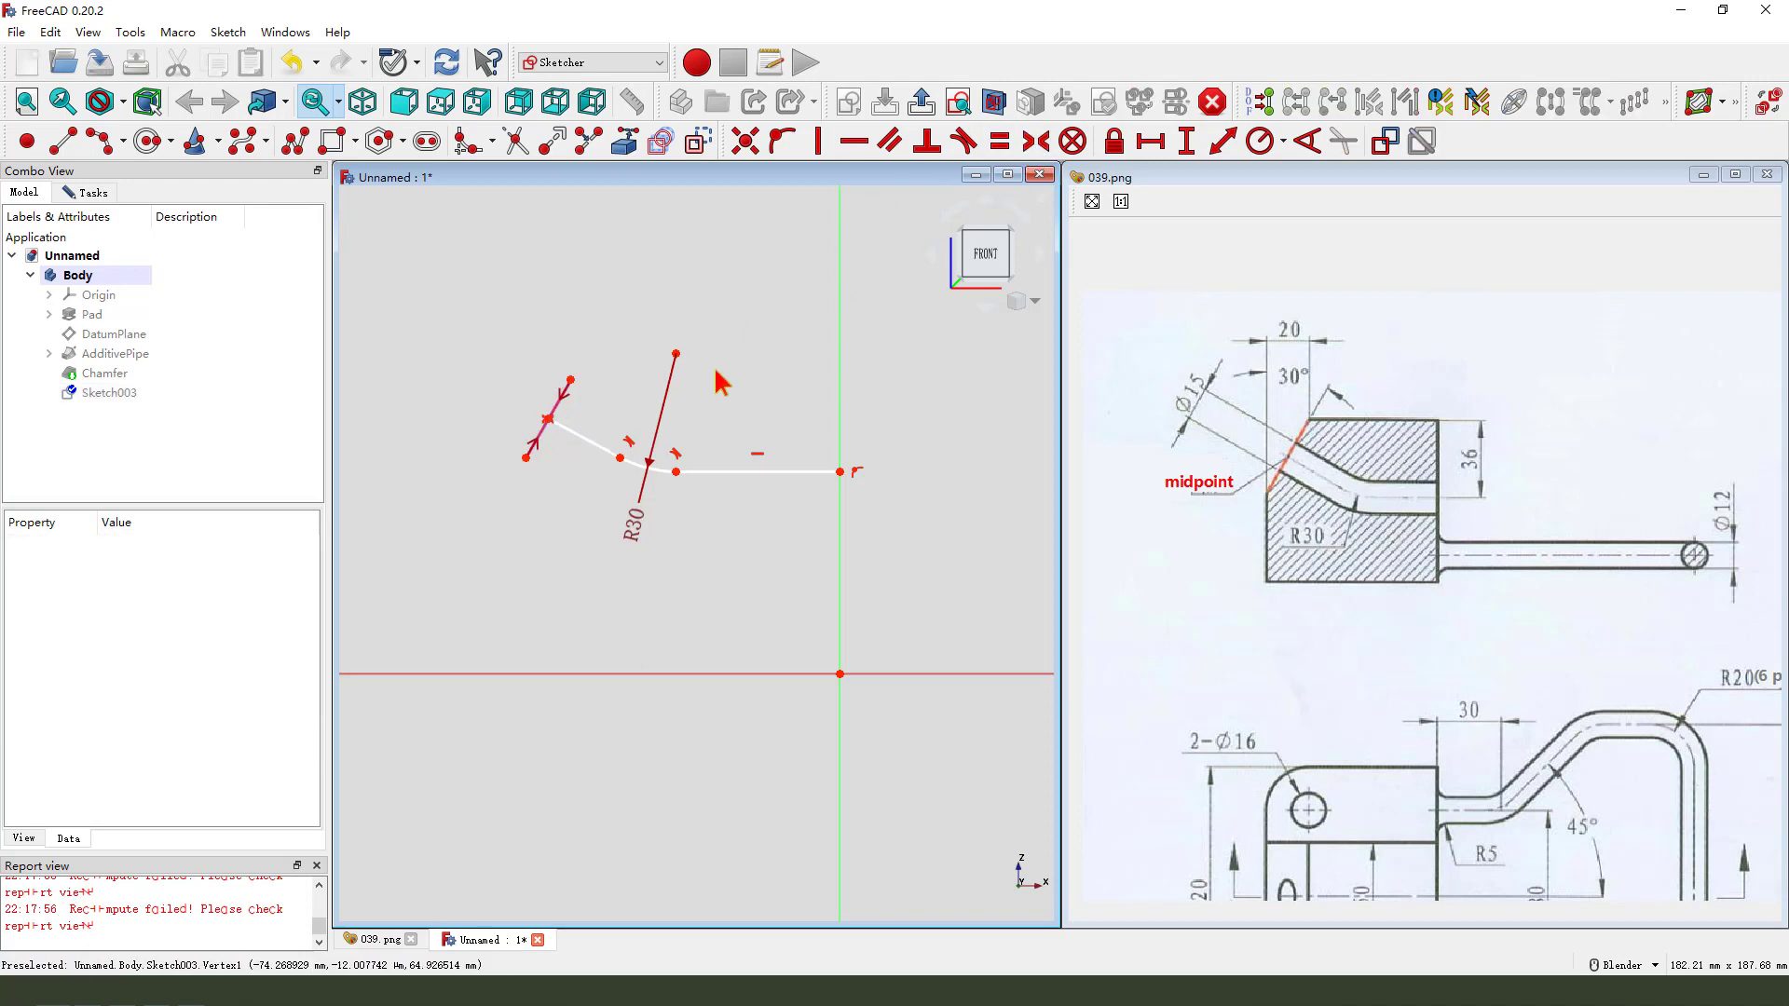
left_click(574, 427)
scroll(574, 427, "up", 2)
left_click(553, 393)
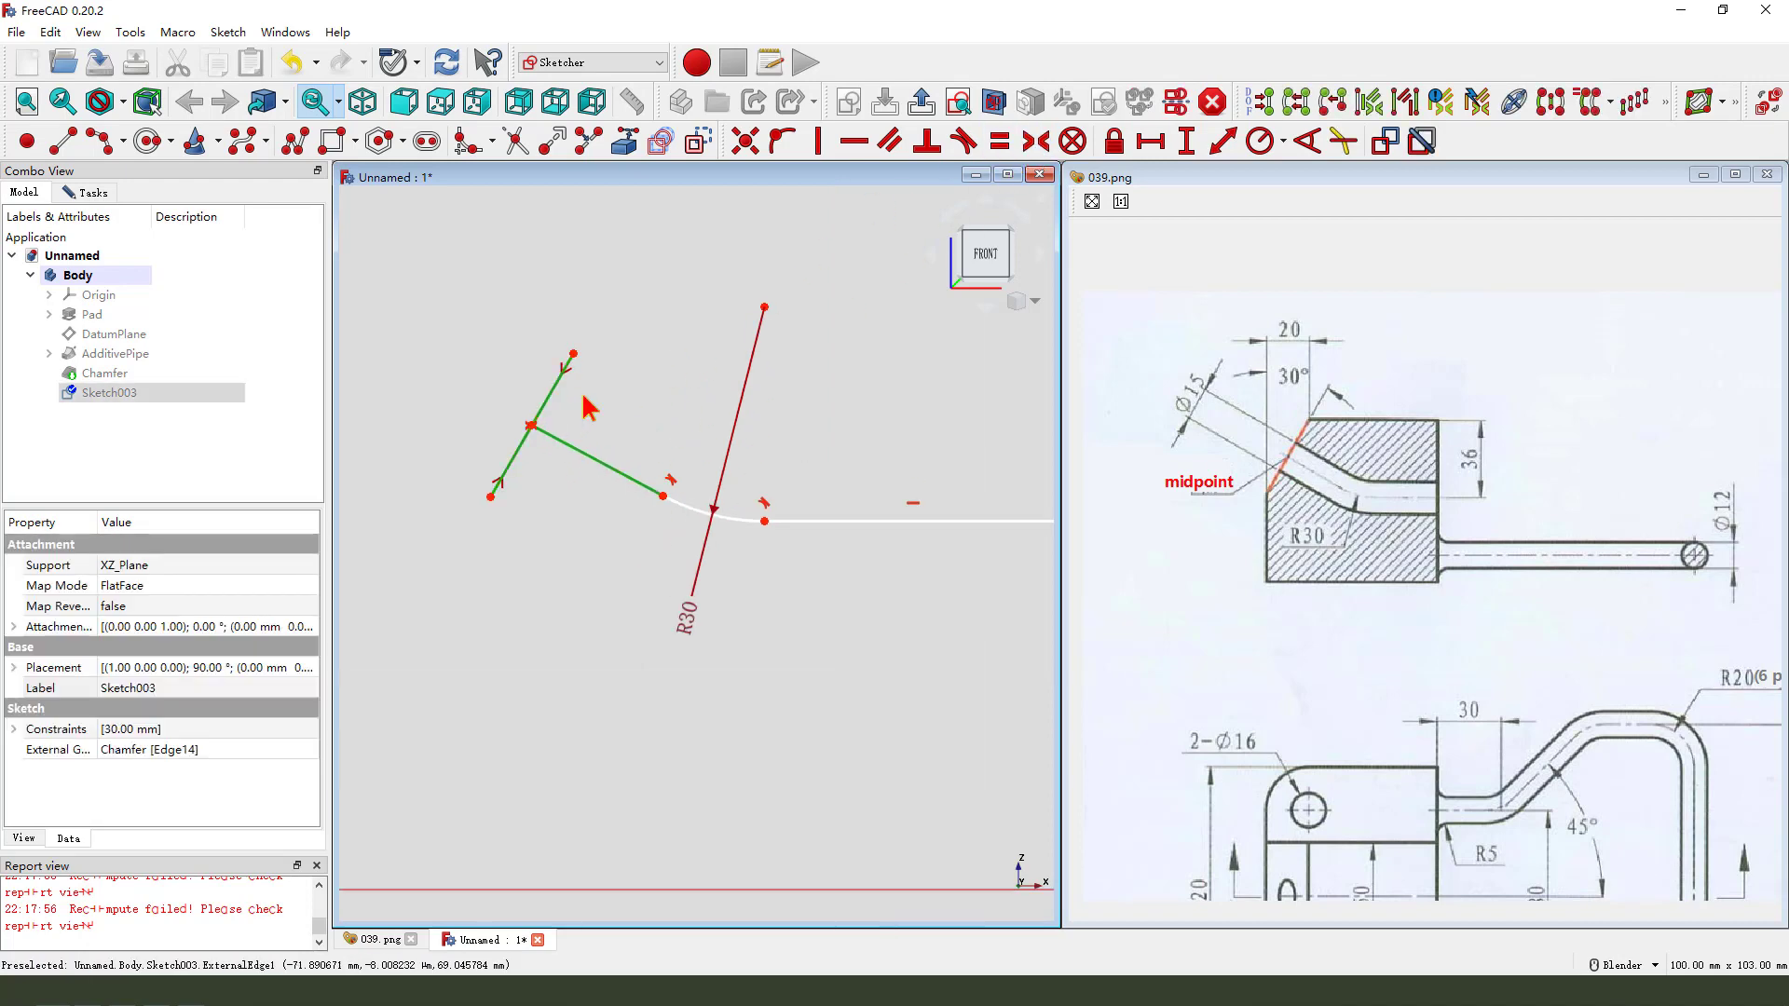
left_click(926, 144)
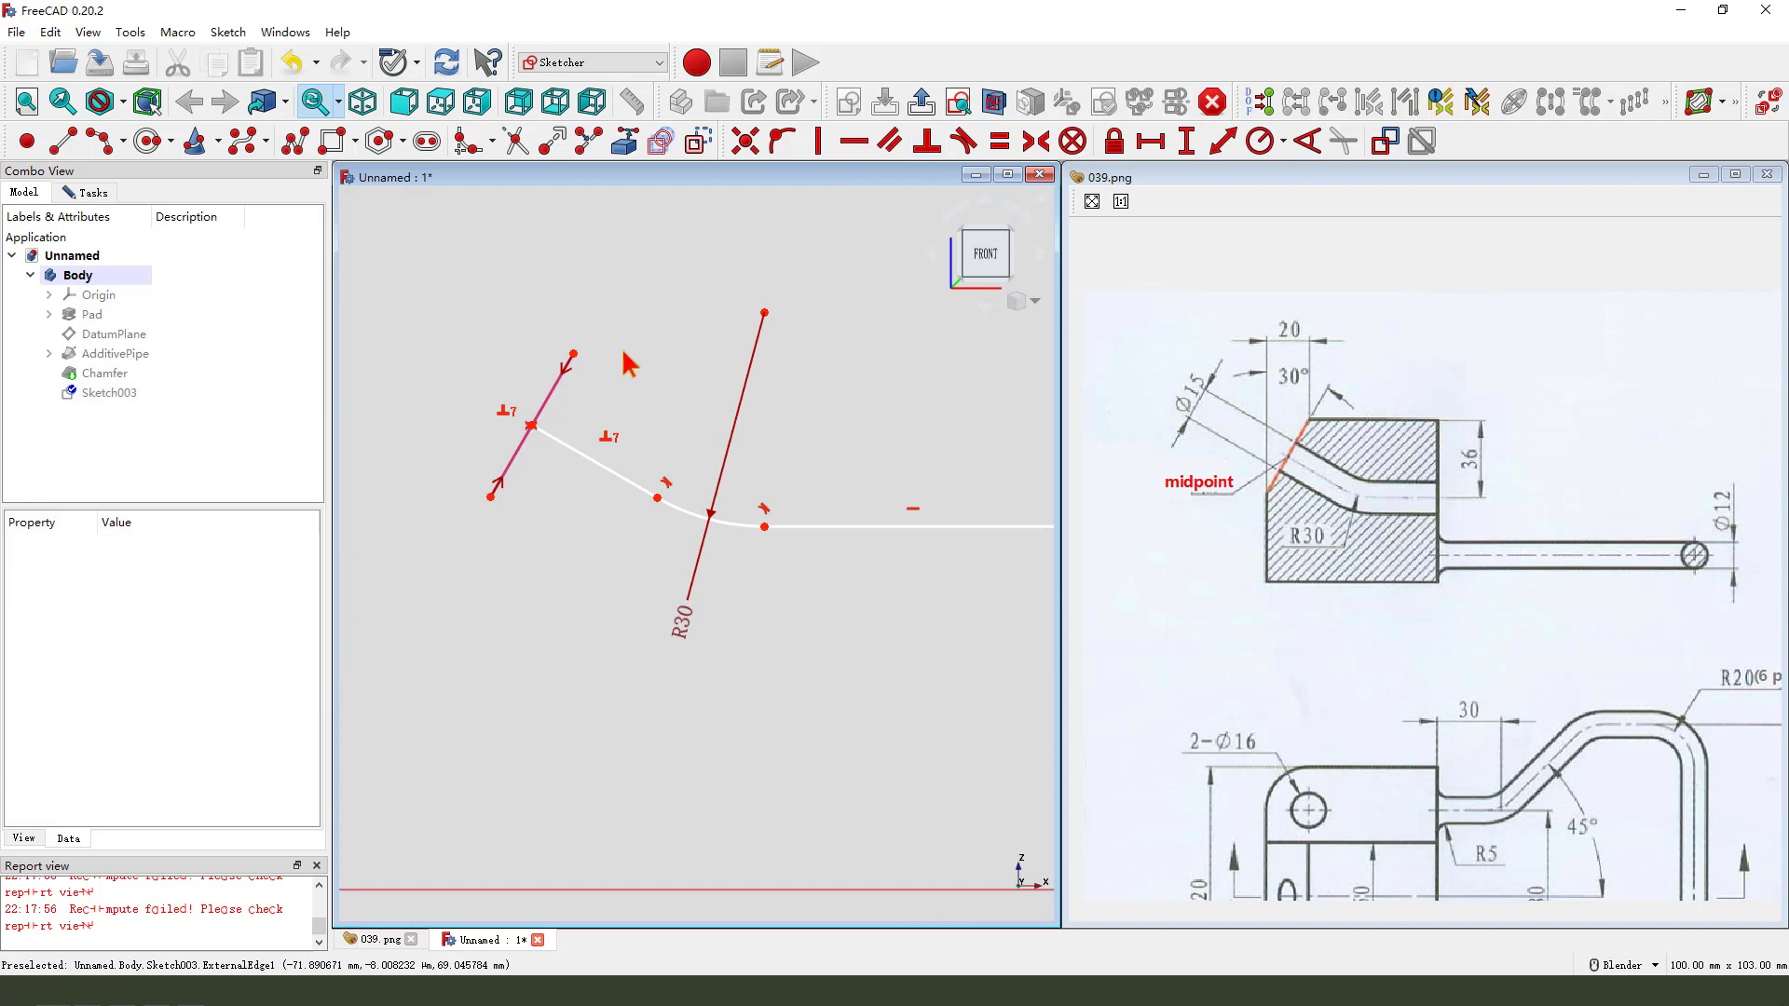
scroll(627, 361, "down", 3)
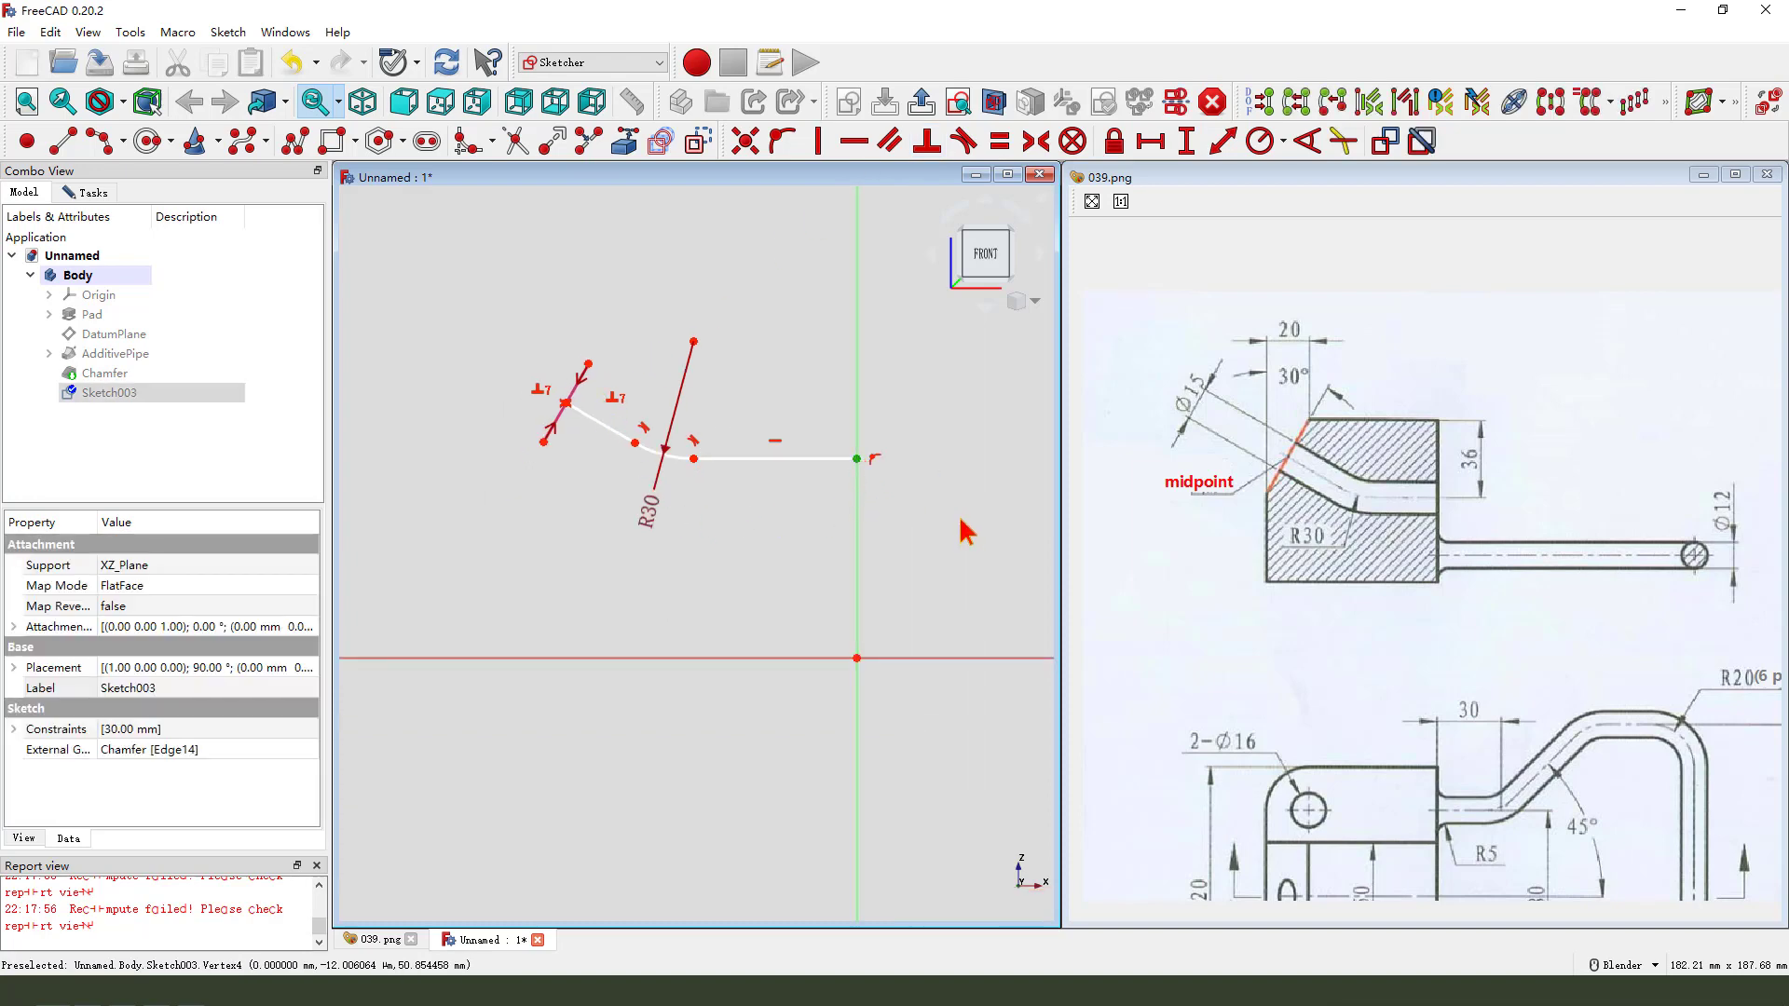
left_click(718, 567)
scroll(675, 564, "down", 1)
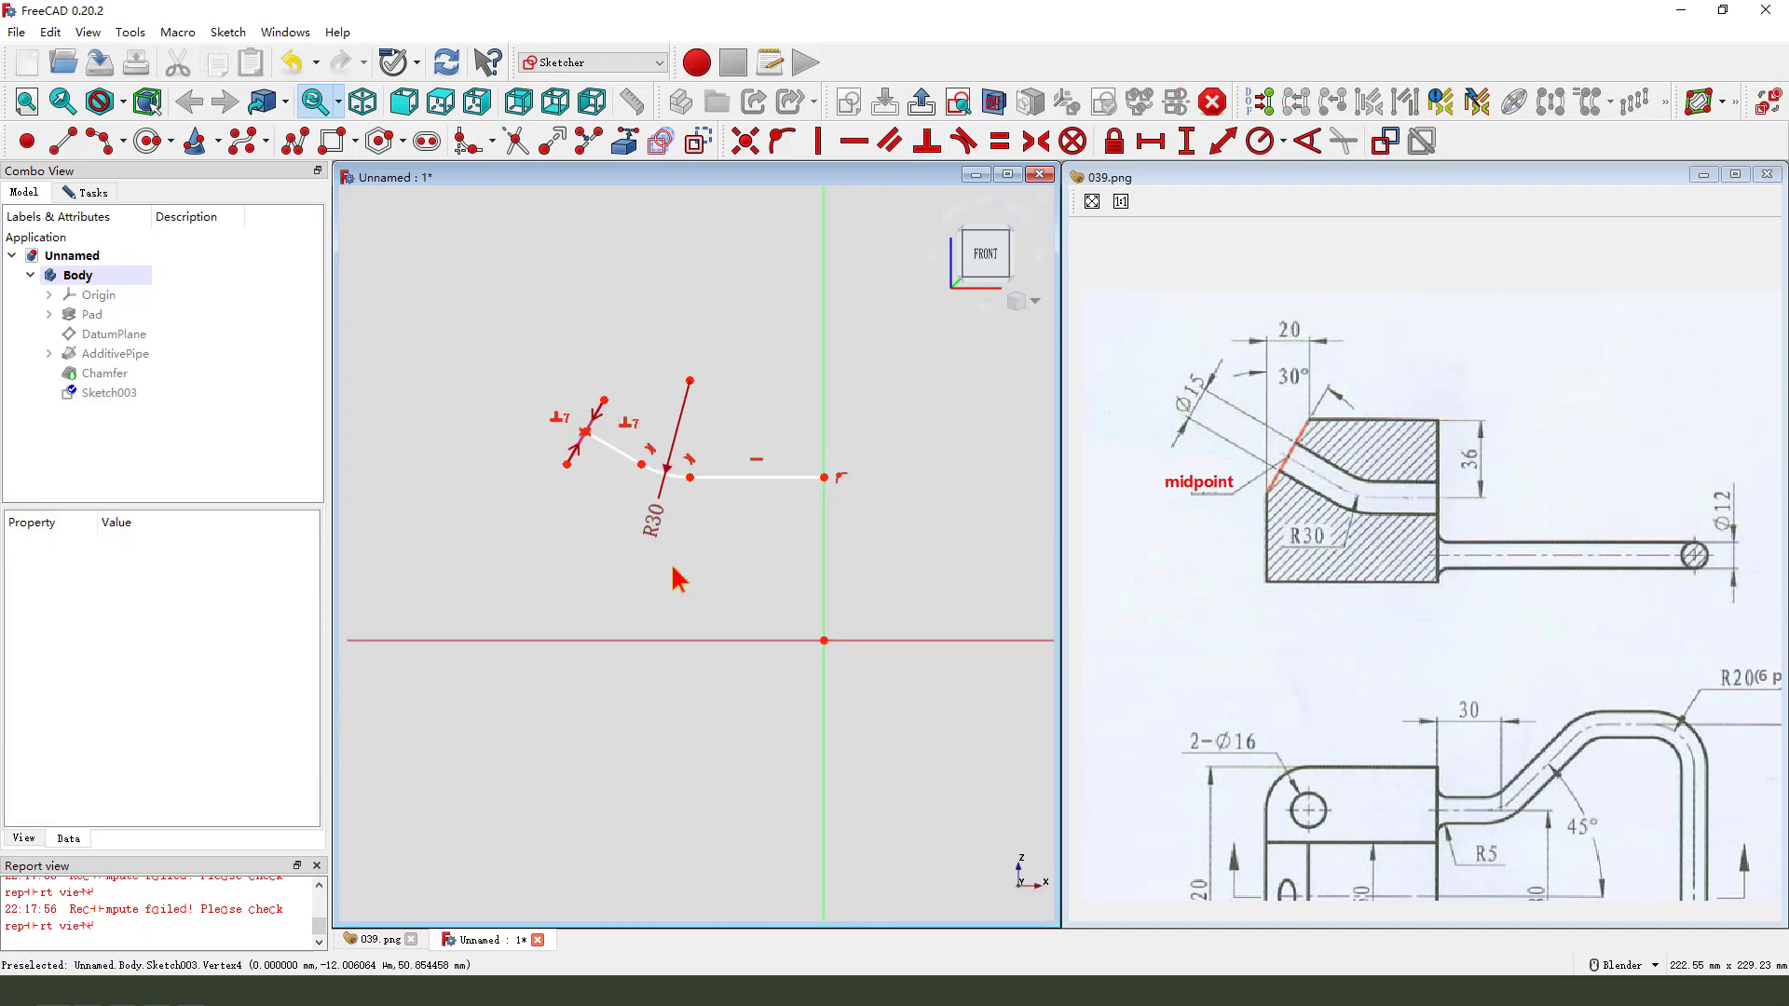
left_click(104, 374)
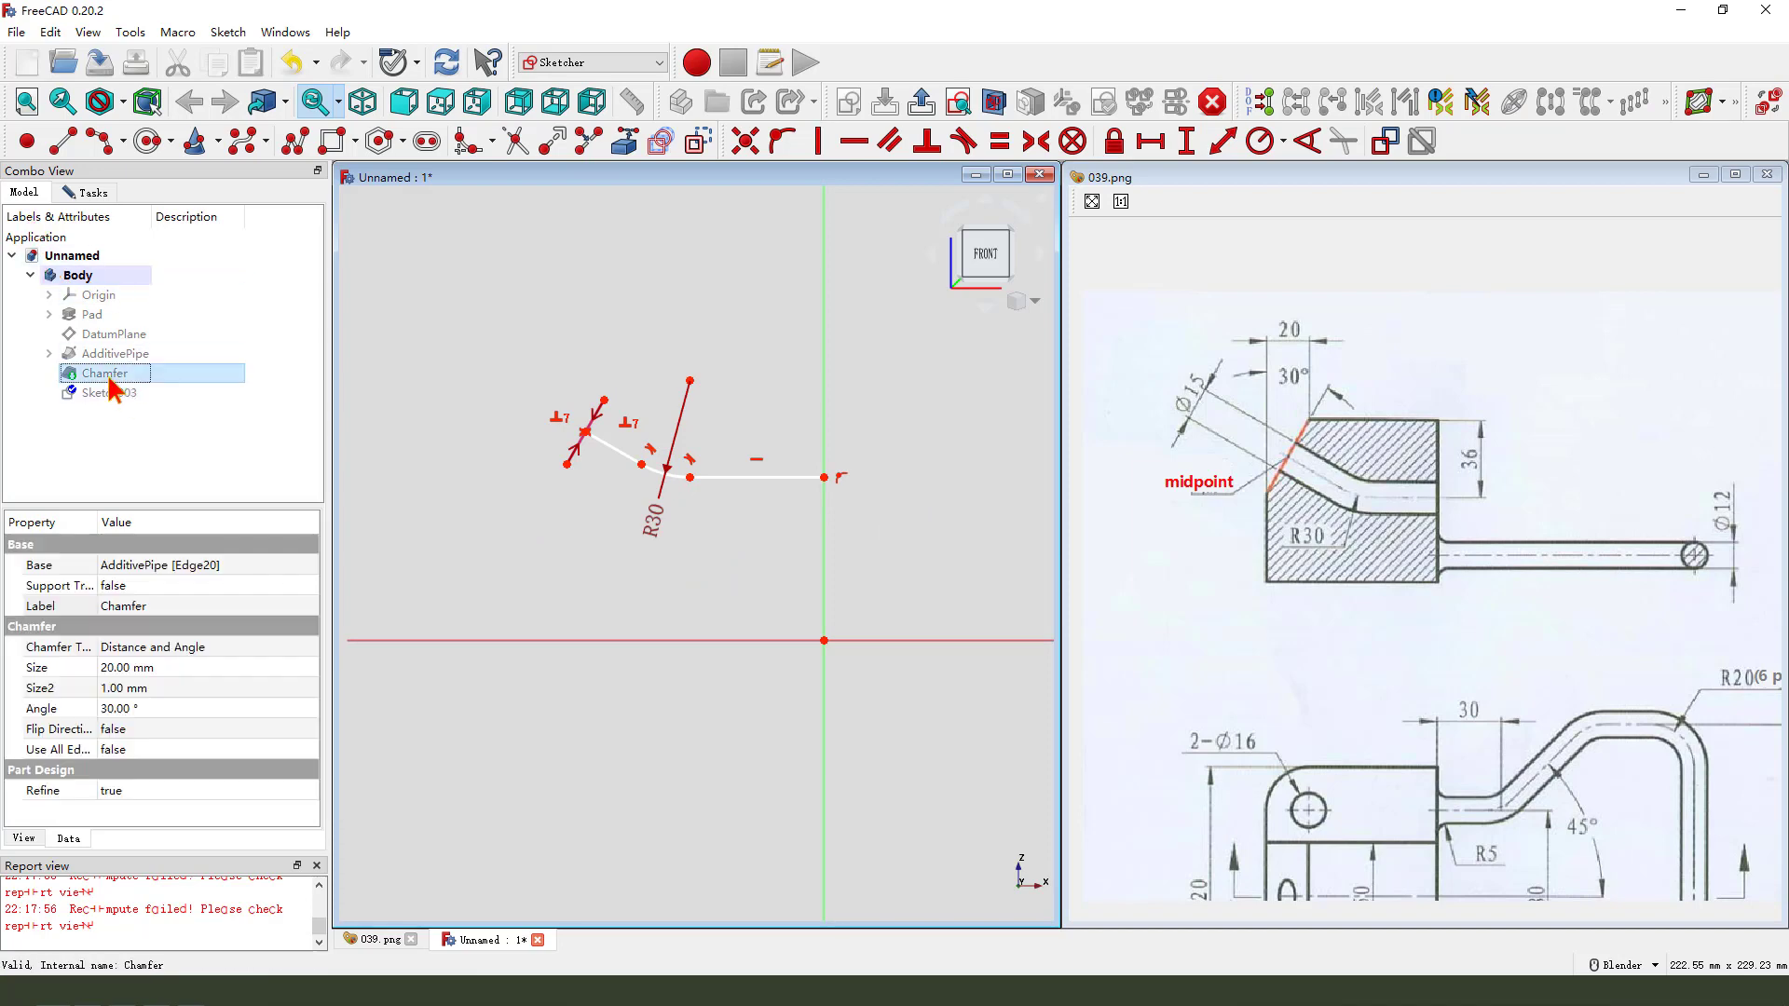
Step: Show and then hide the chamfered body again to see the path clearly
key("space")
left_click(914, 426)
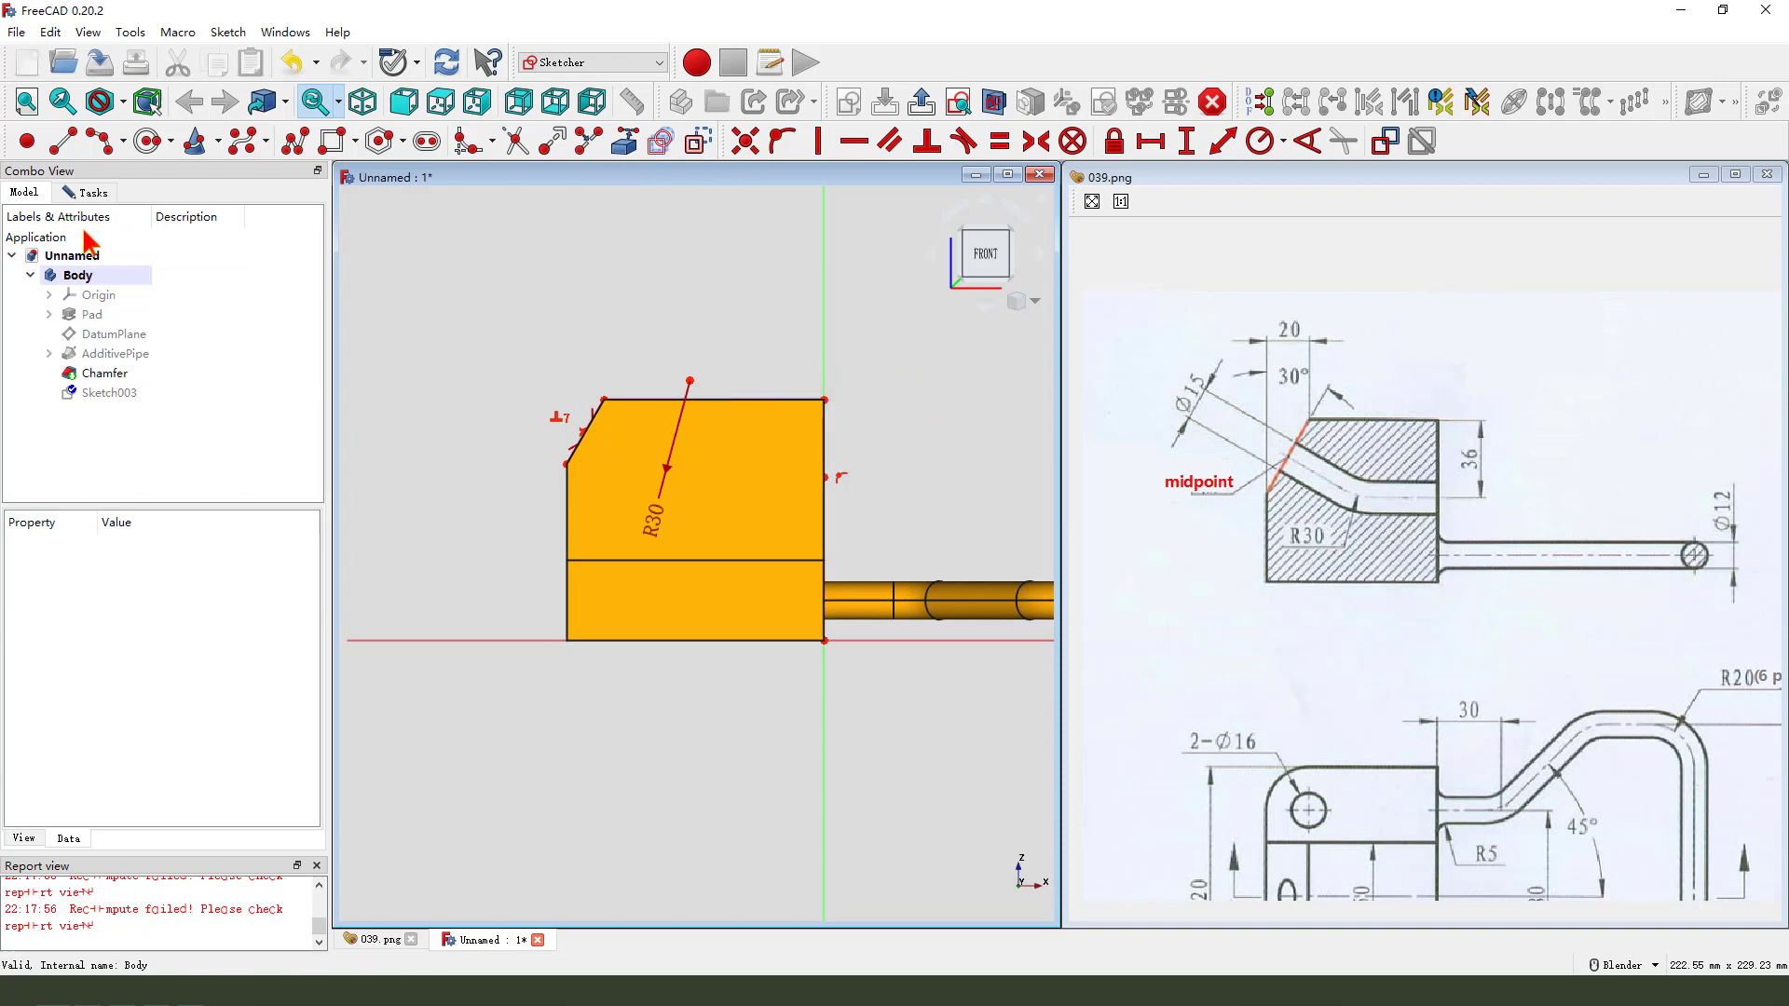
left_click(105, 373)
key("space")
left_click(964, 452)
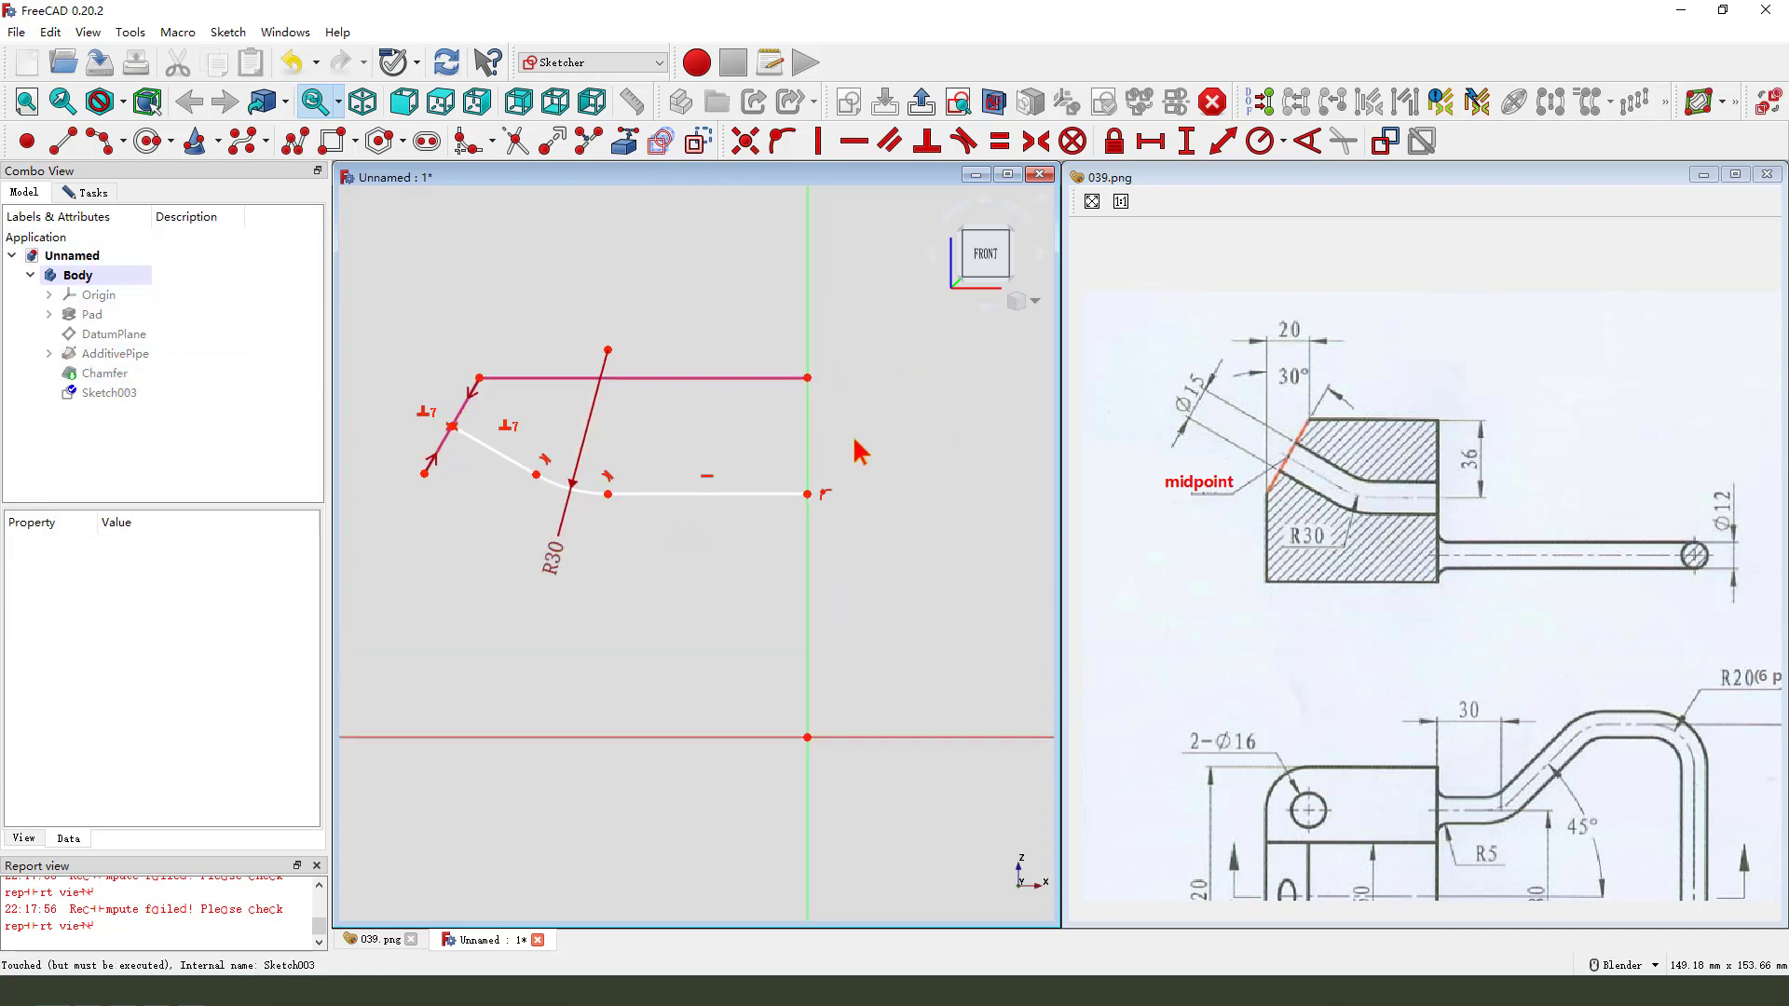
scroll(857, 447, "up", 2)
Step: Constrain the path end 36 mm vertically below the top edge and tidy the dimension labels
left_click(807, 494)
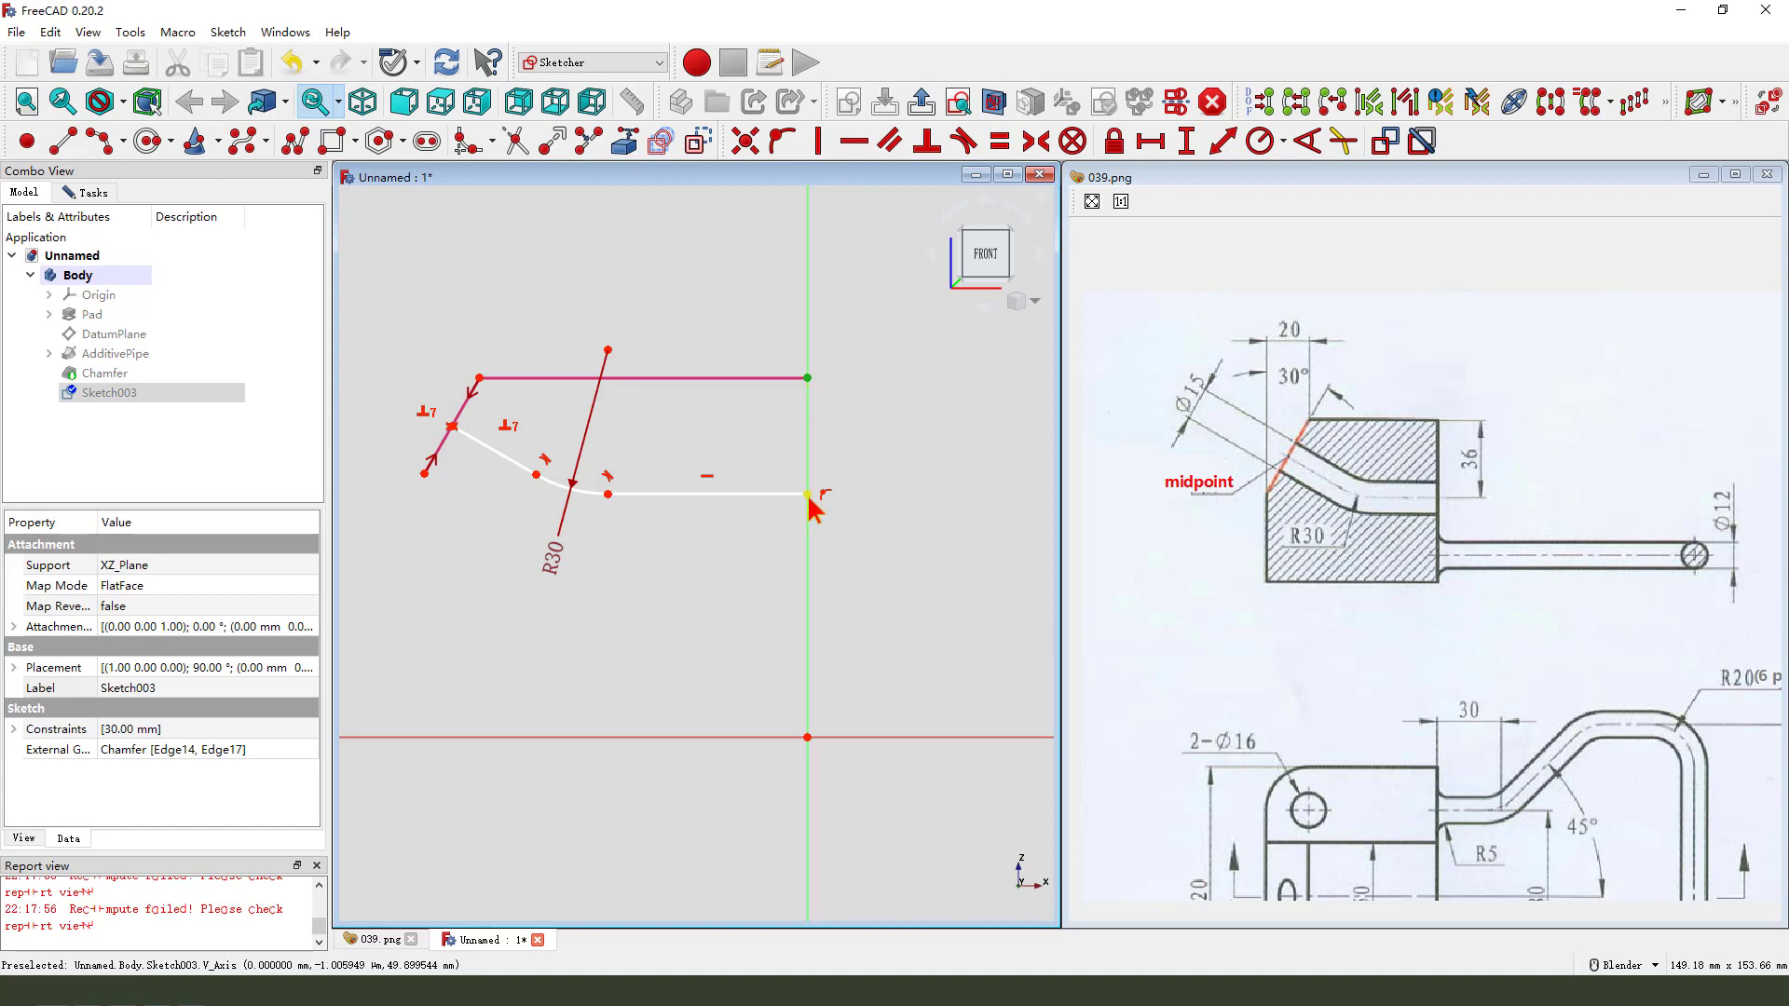
left_click(1188, 142)
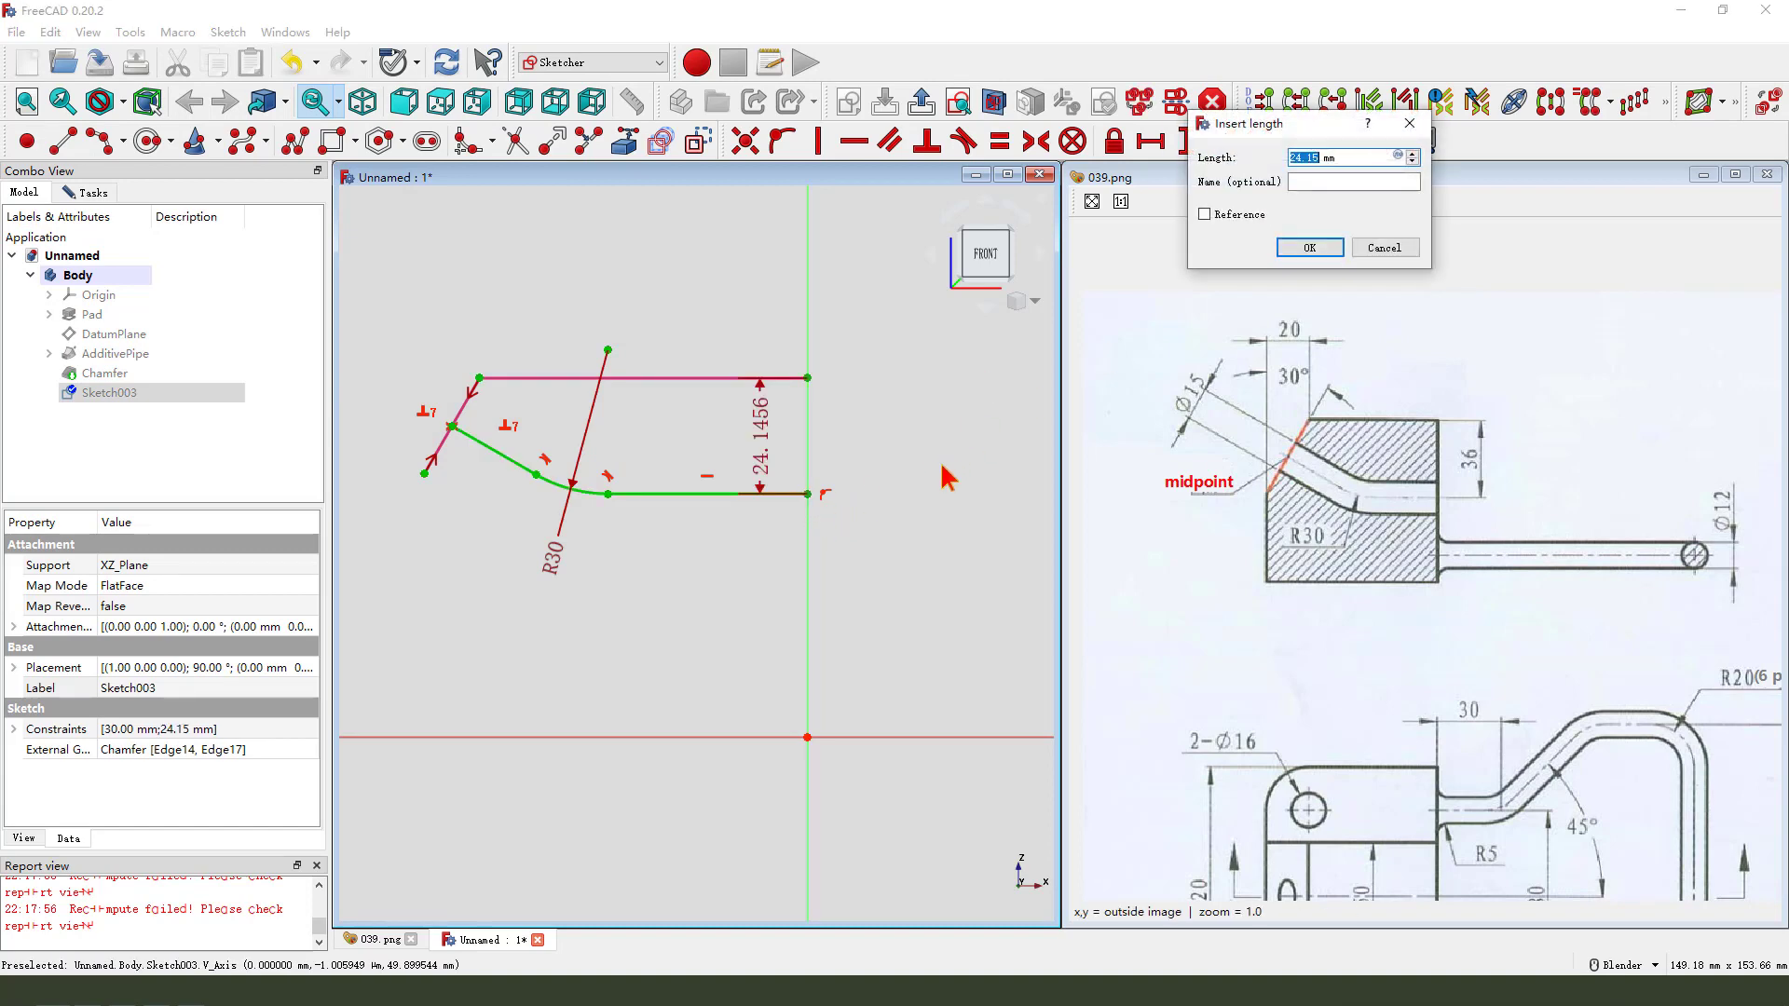
type("36")
key("Return")
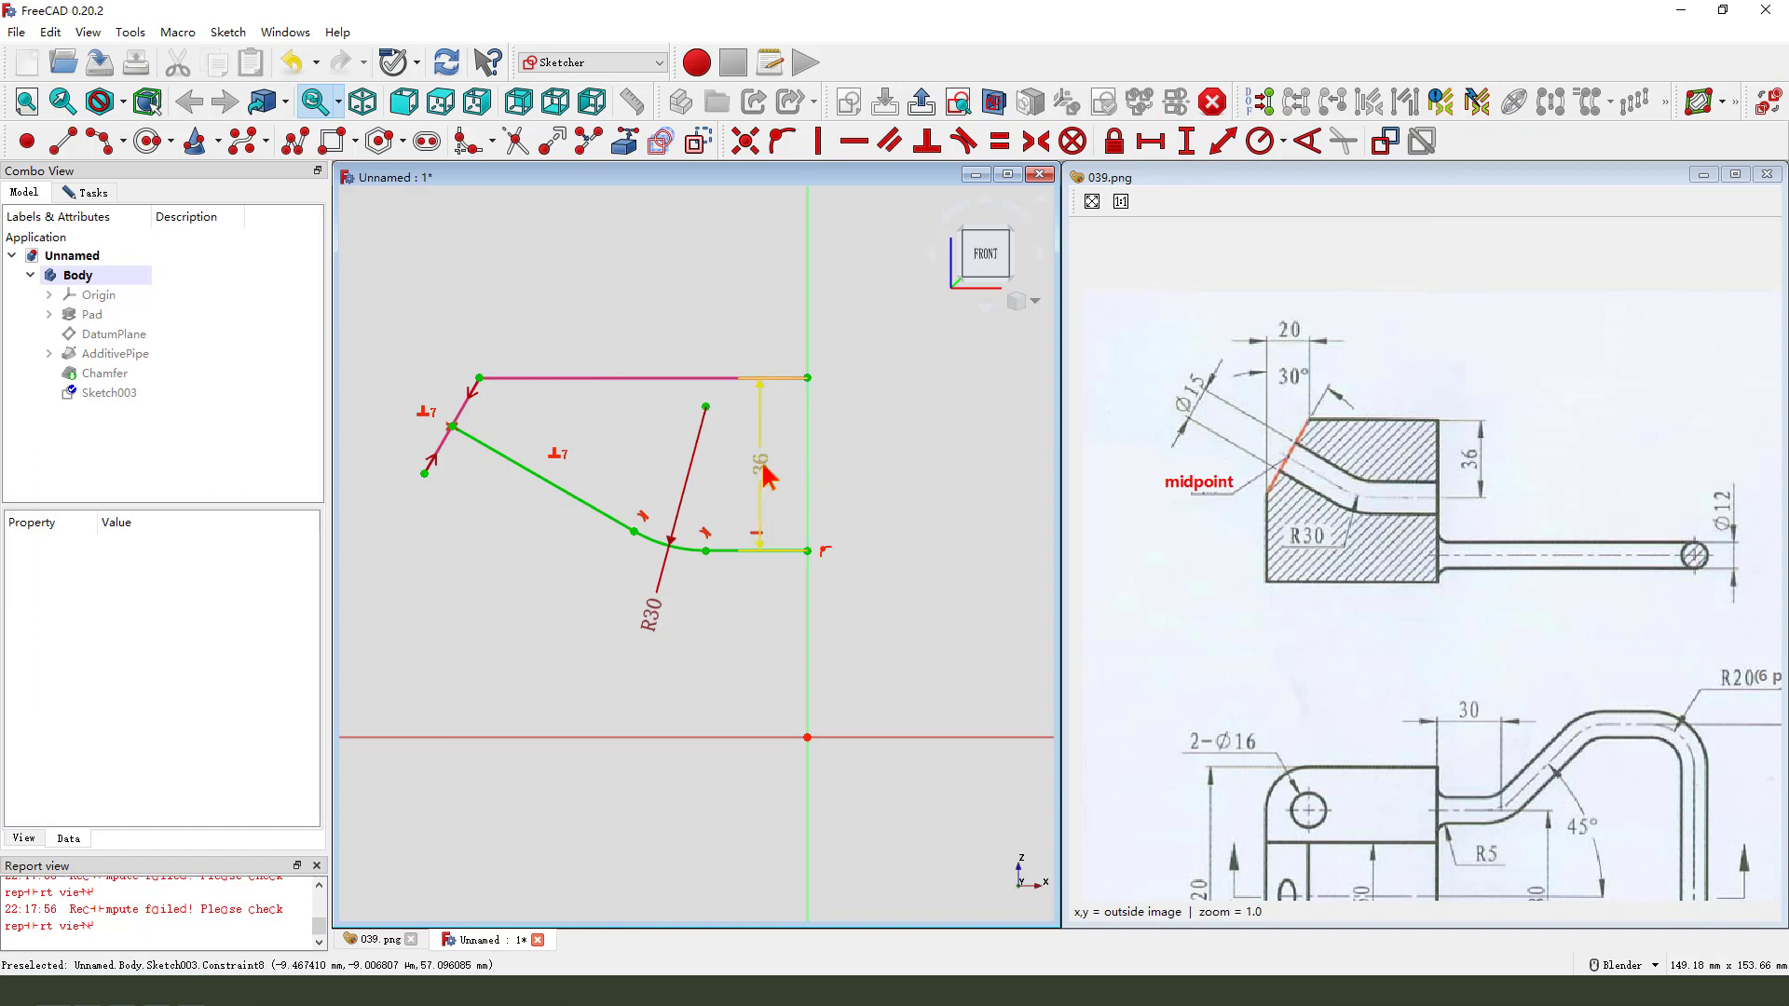
left_click_drag(766, 477, 881, 465)
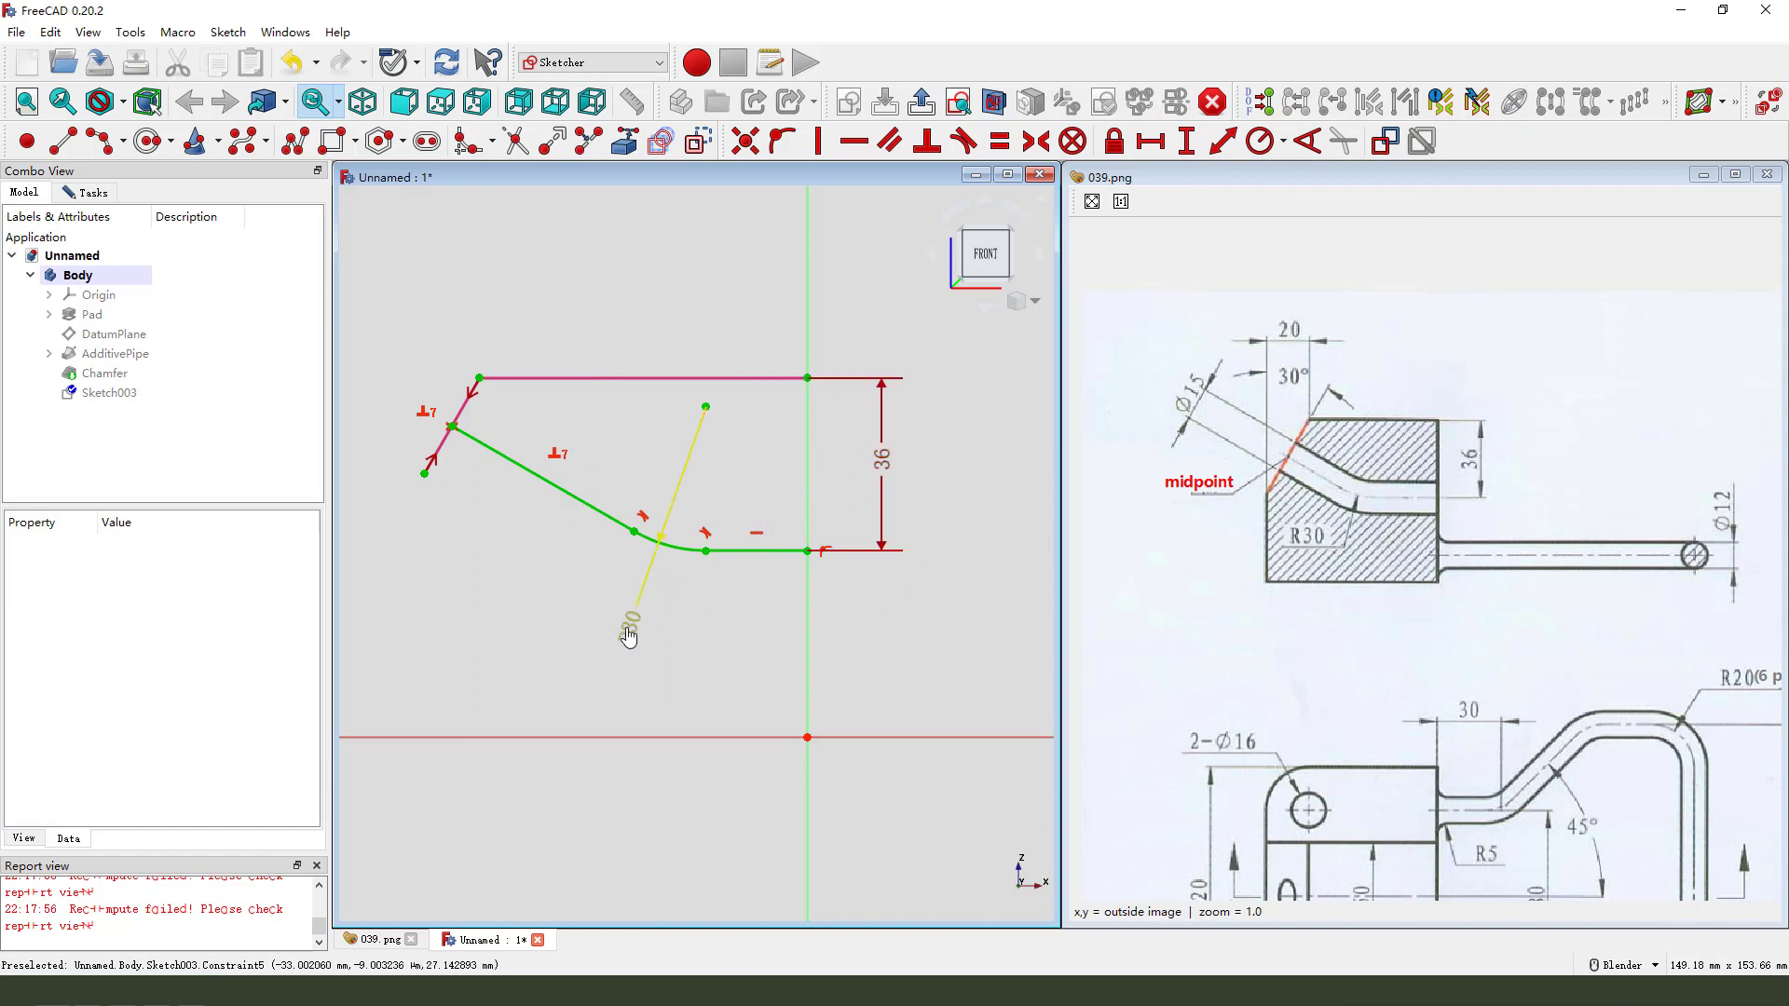
left_click_drag(629, 637, 621, 643)
scroll(703, 489, "down", 1)
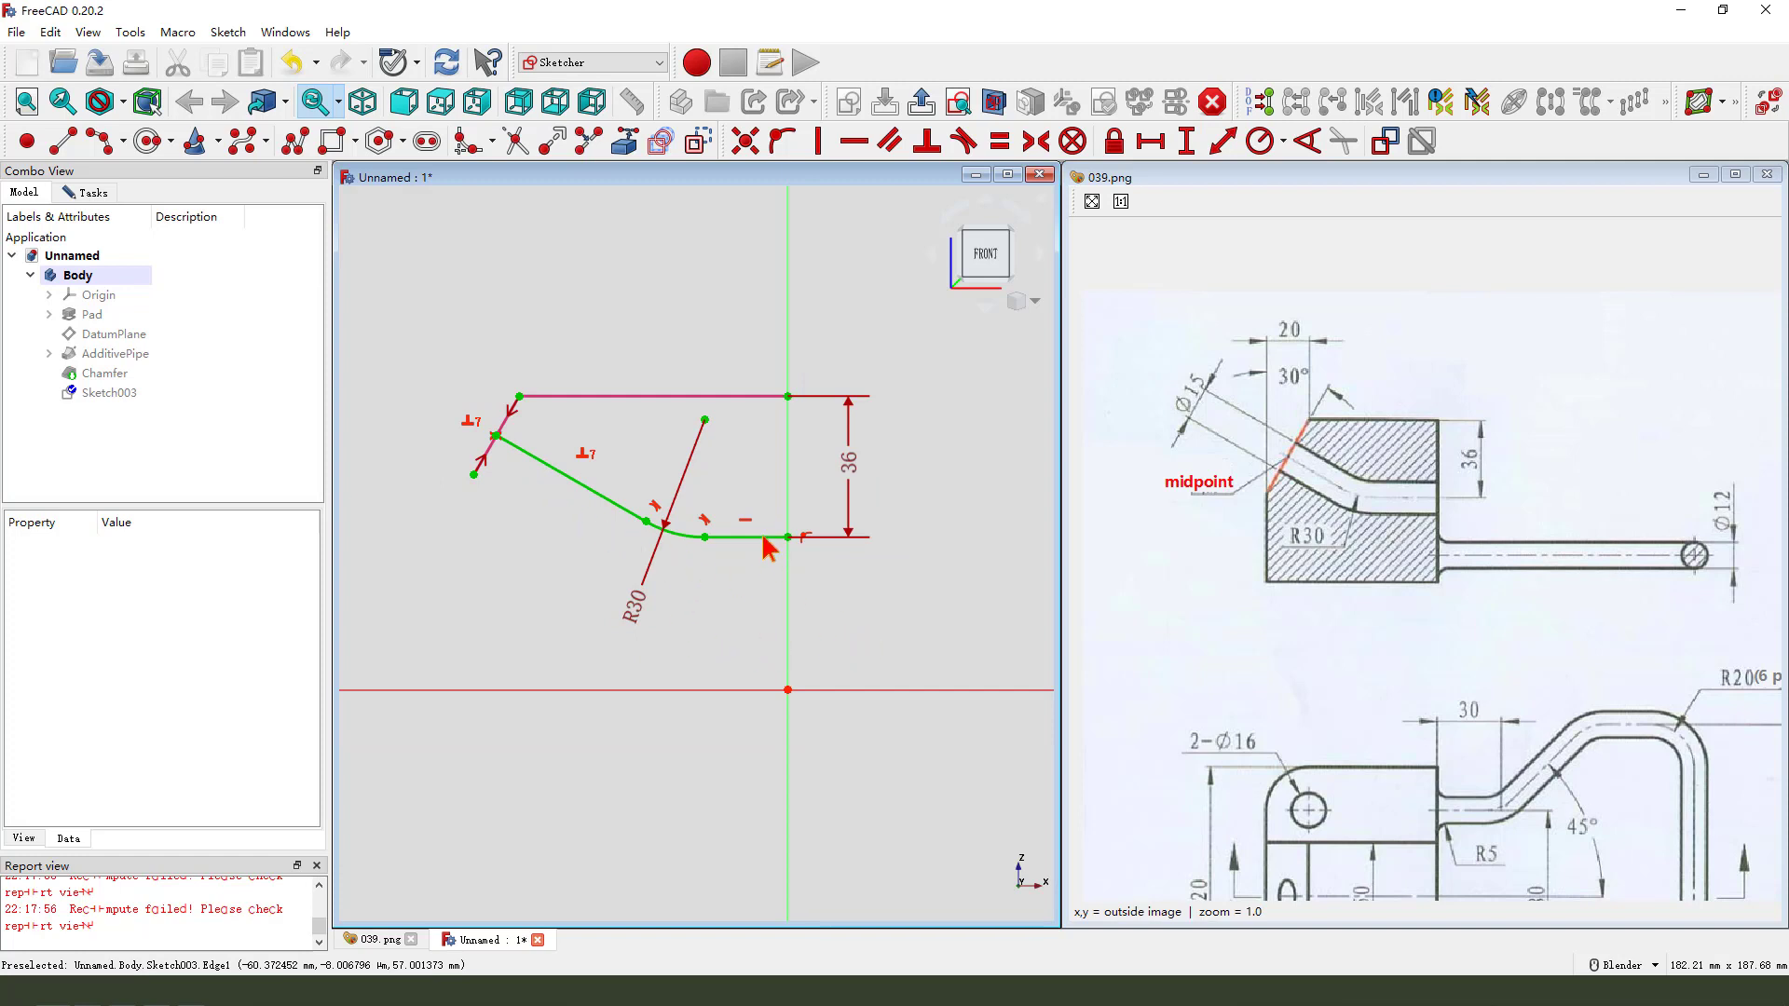
left_click_drag(851, 471, 871, 471)
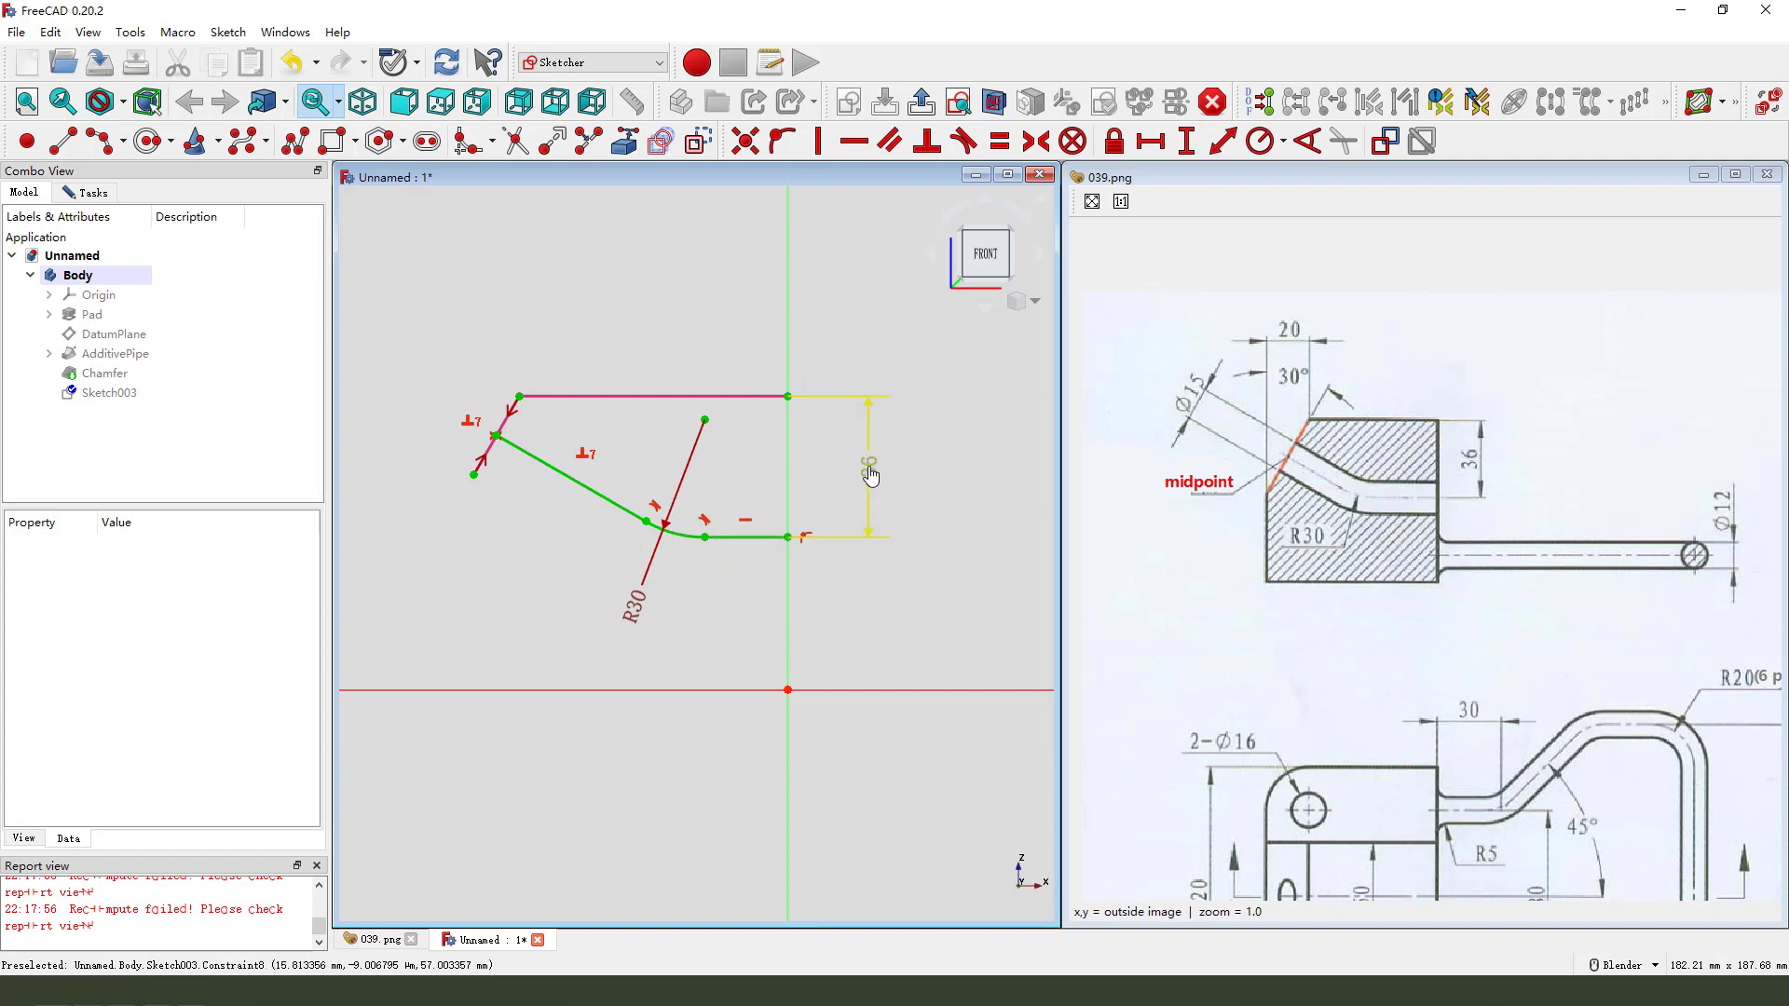
Step: Close Sketch003 and begin a new sketch, orbiting to reveal the base planes
left_click(921, 102)
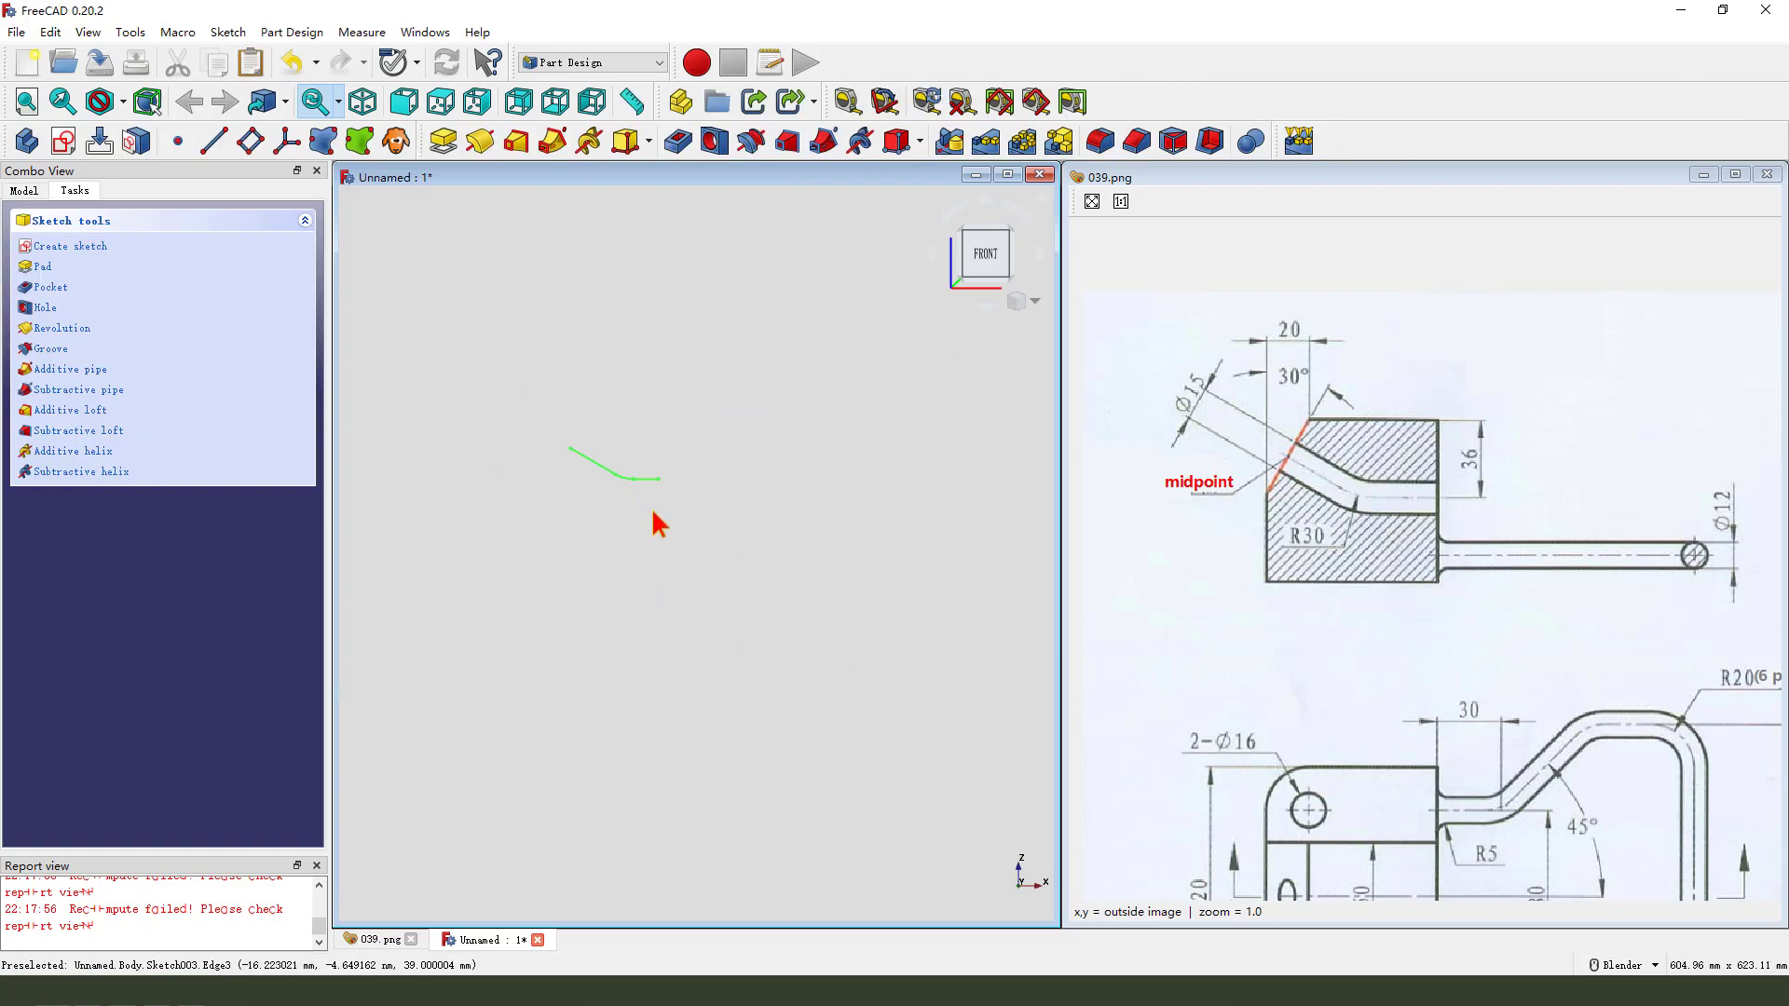
left_click(64, 141)
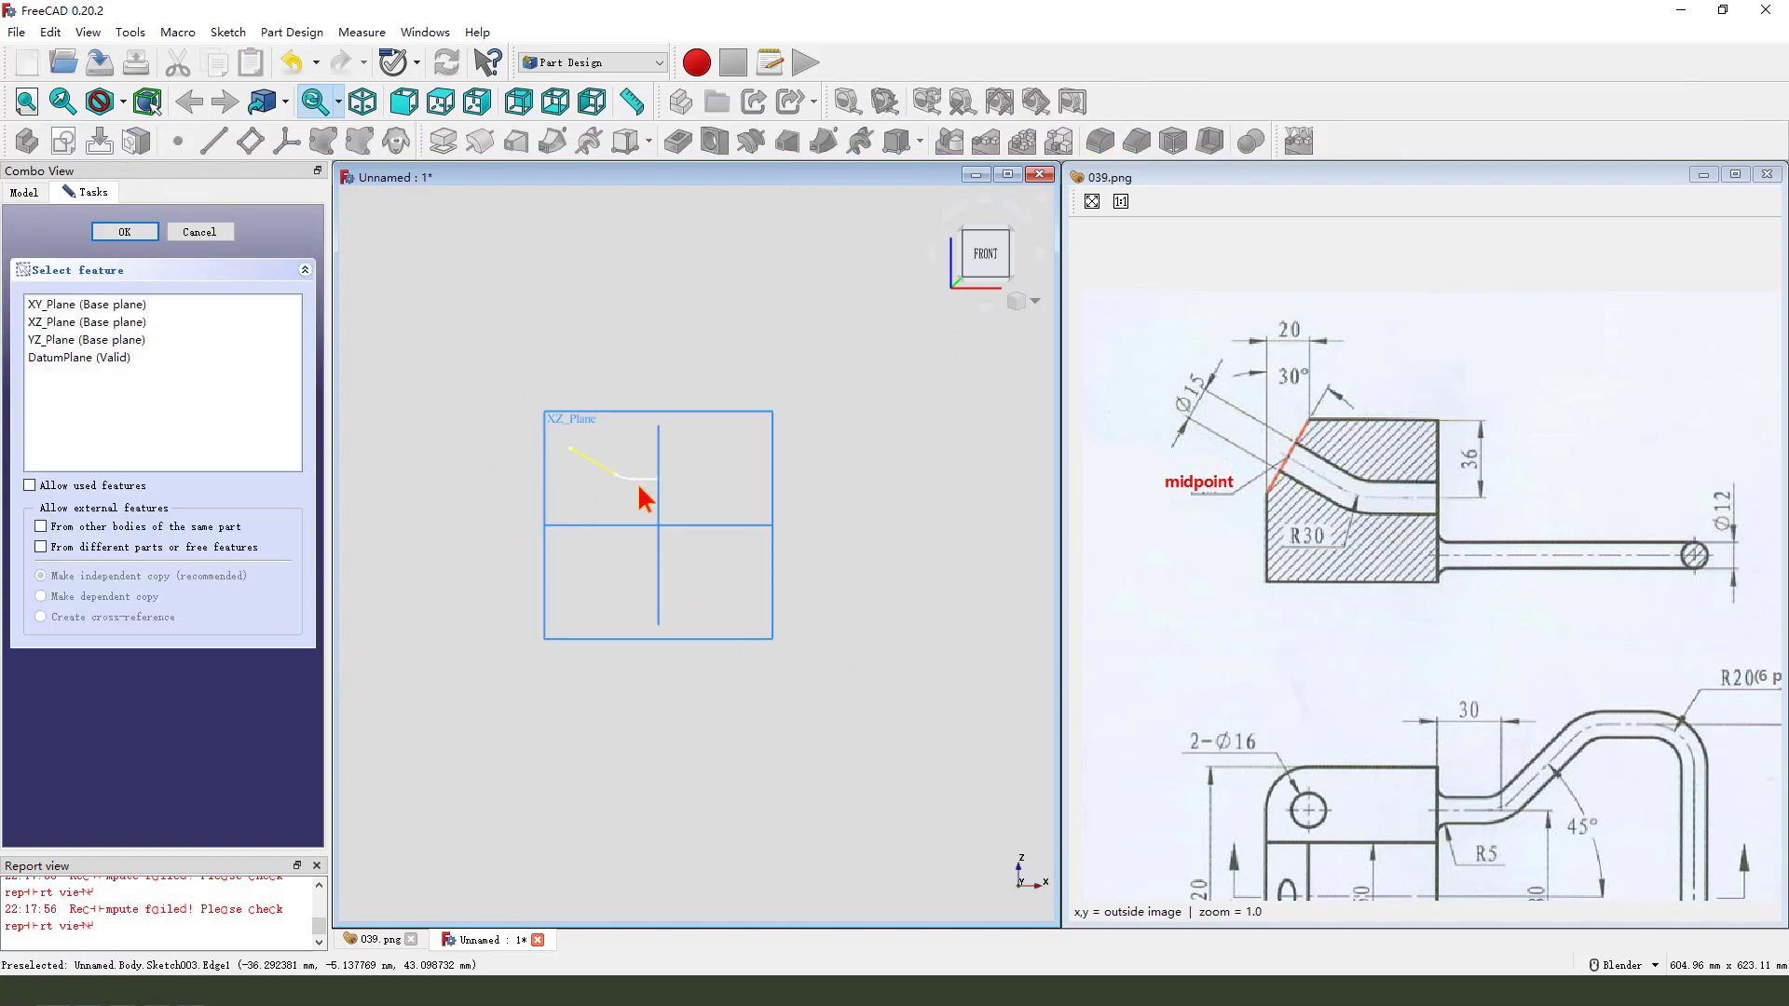
middle_click_drag(756, 545, 696, 456)
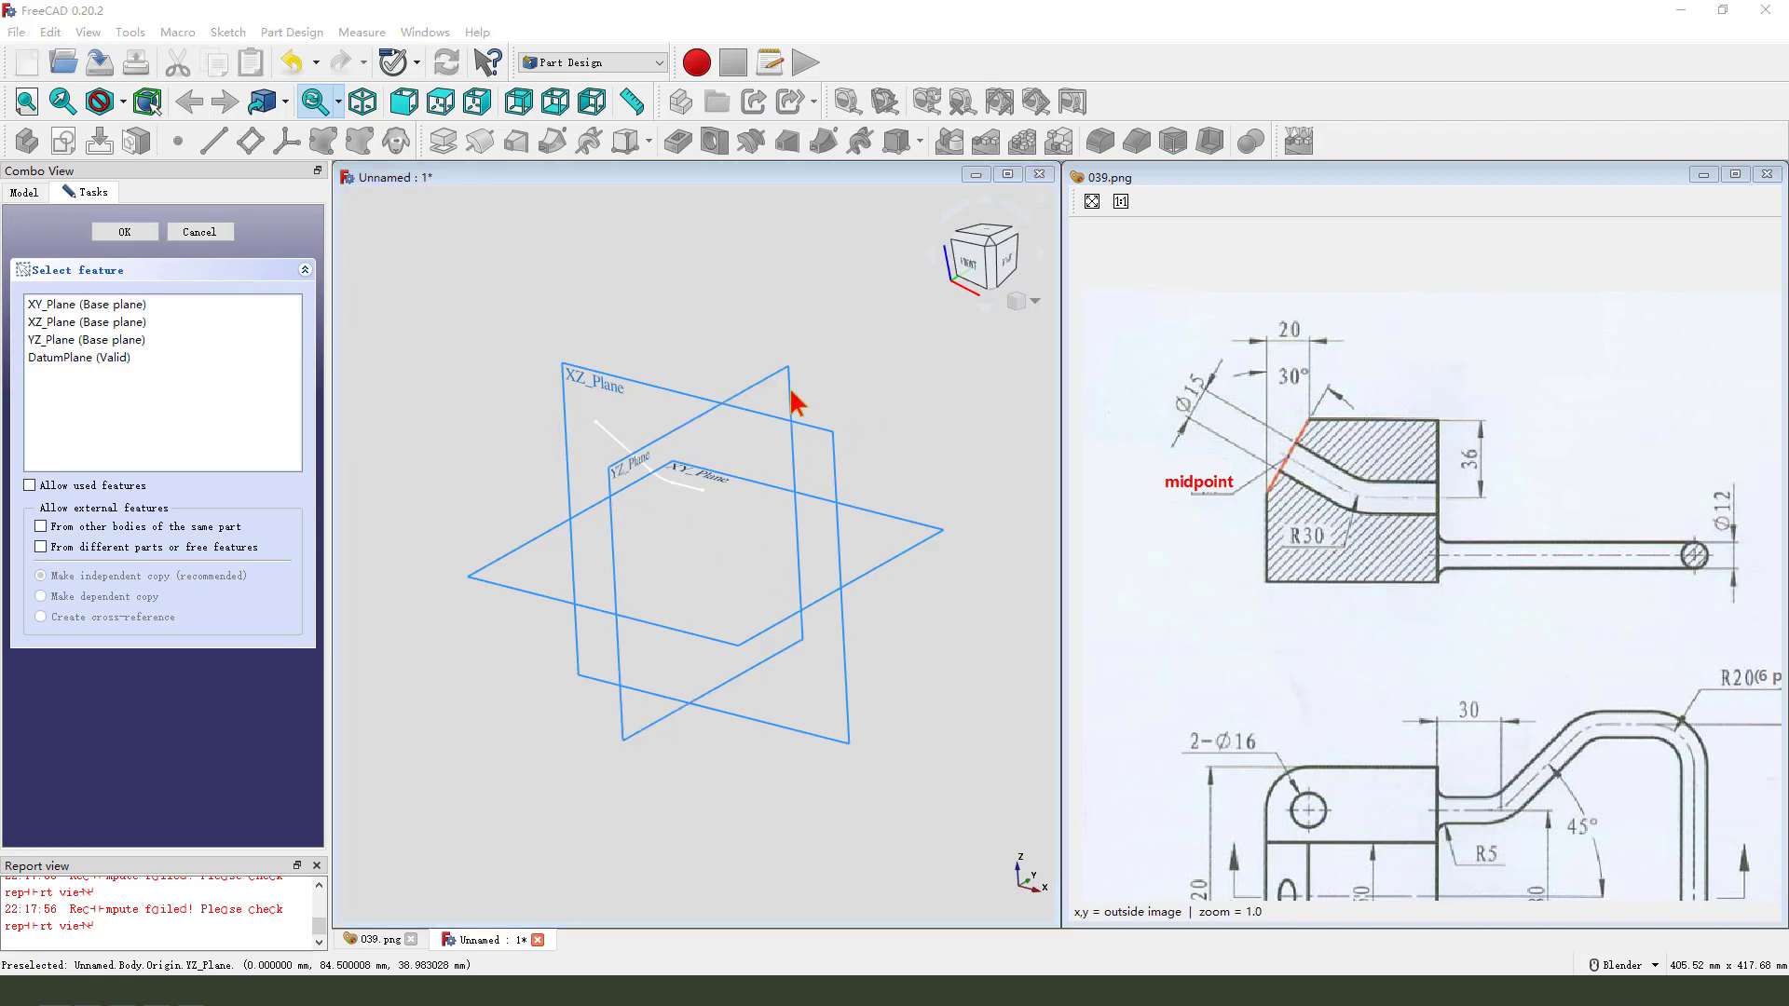
Step: Place the sketch on YZ_Plane and tilt the view toward the path curve
left_click(688, 445)
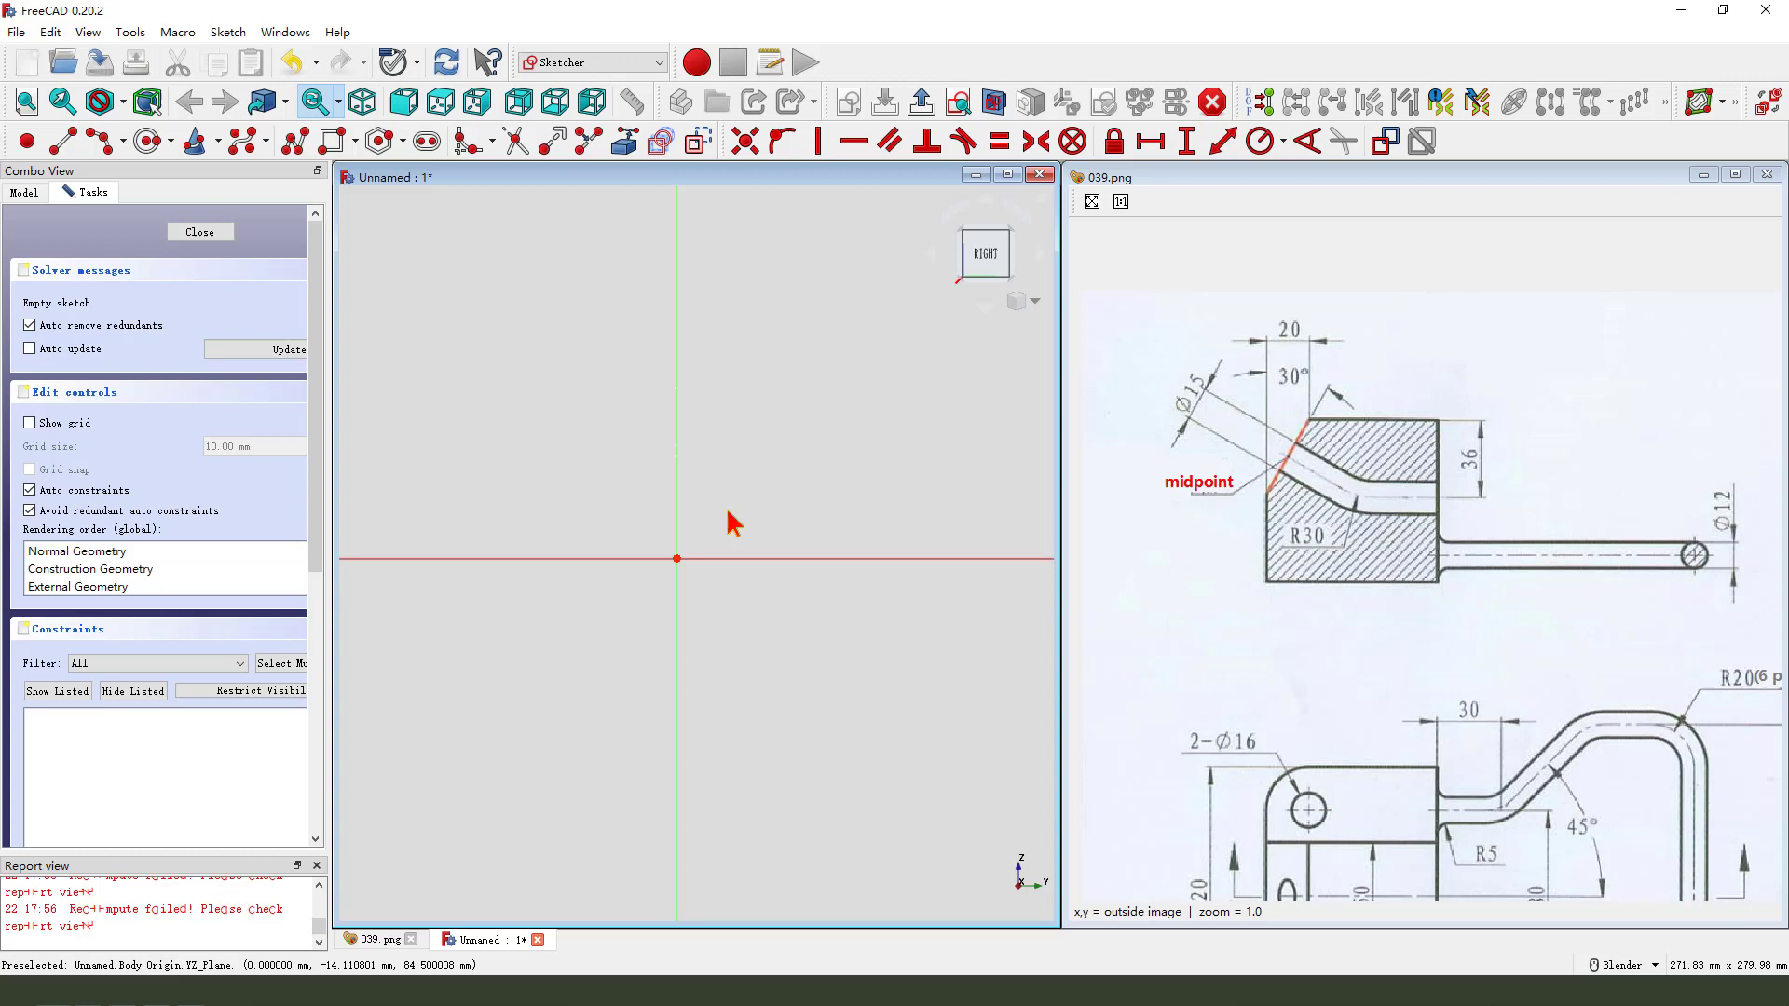
middle_click_drag(727, 519, 779, 524)
left_click(624, 140)
scroll(745, 473, "up", 4)
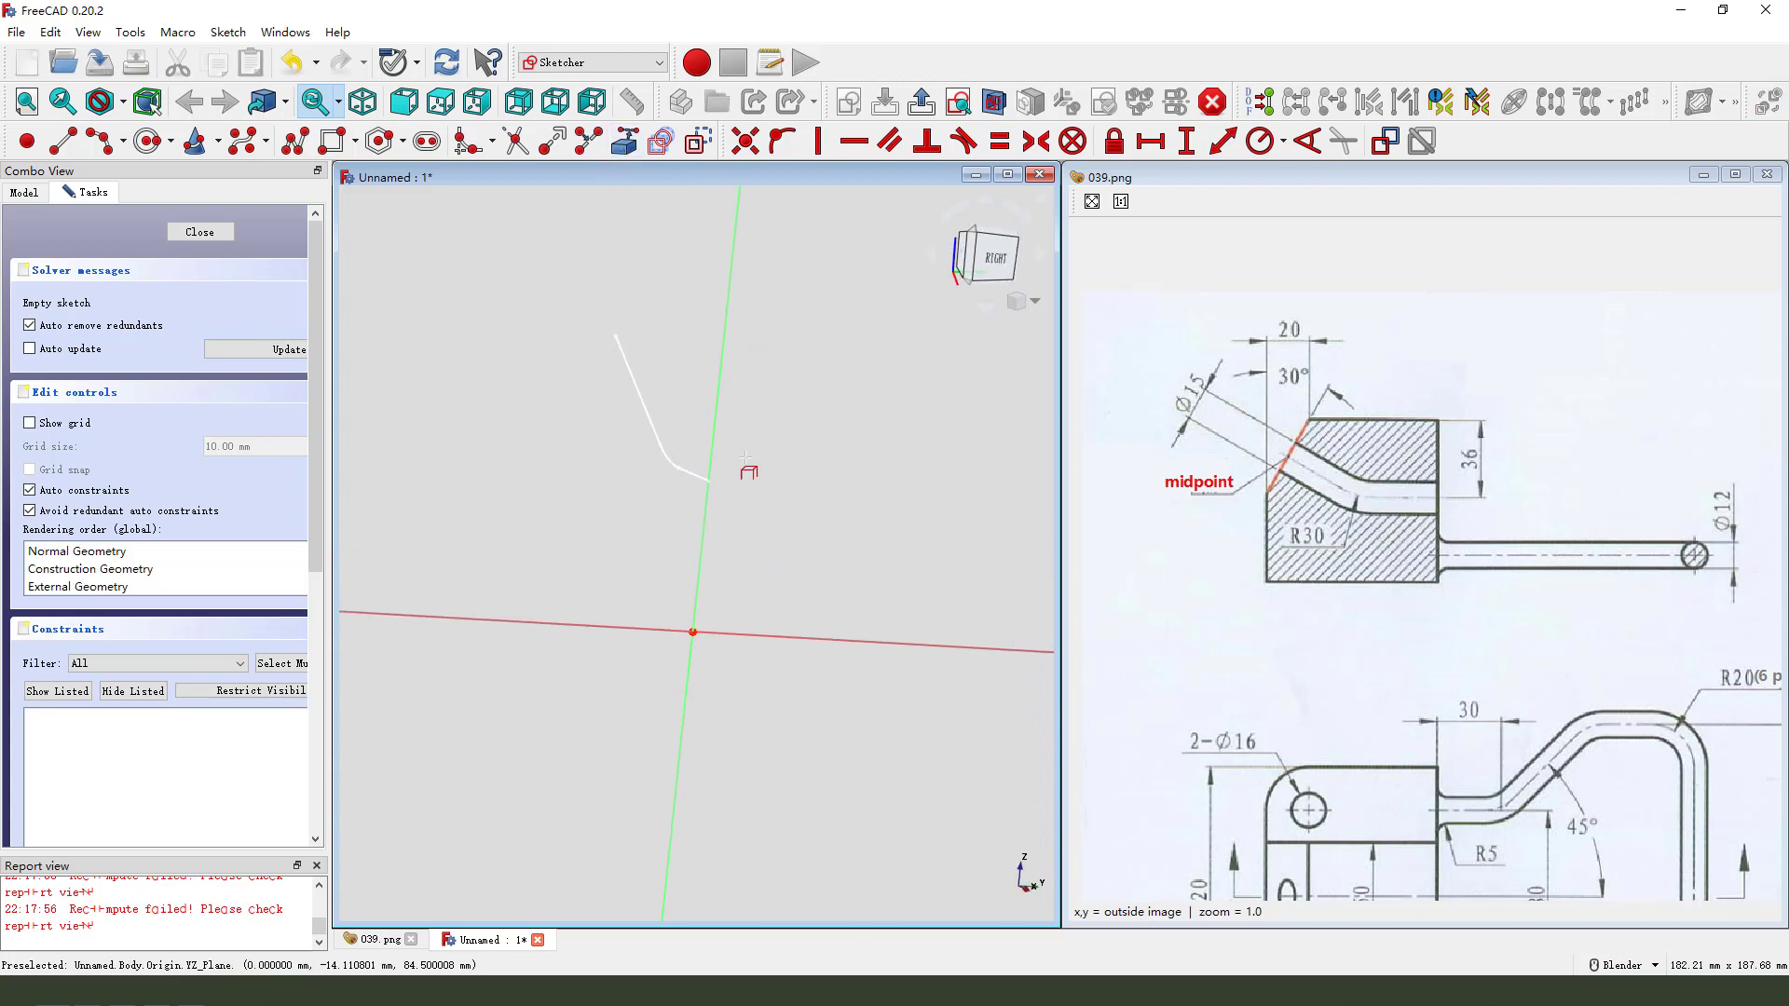
right_click(805, 491)
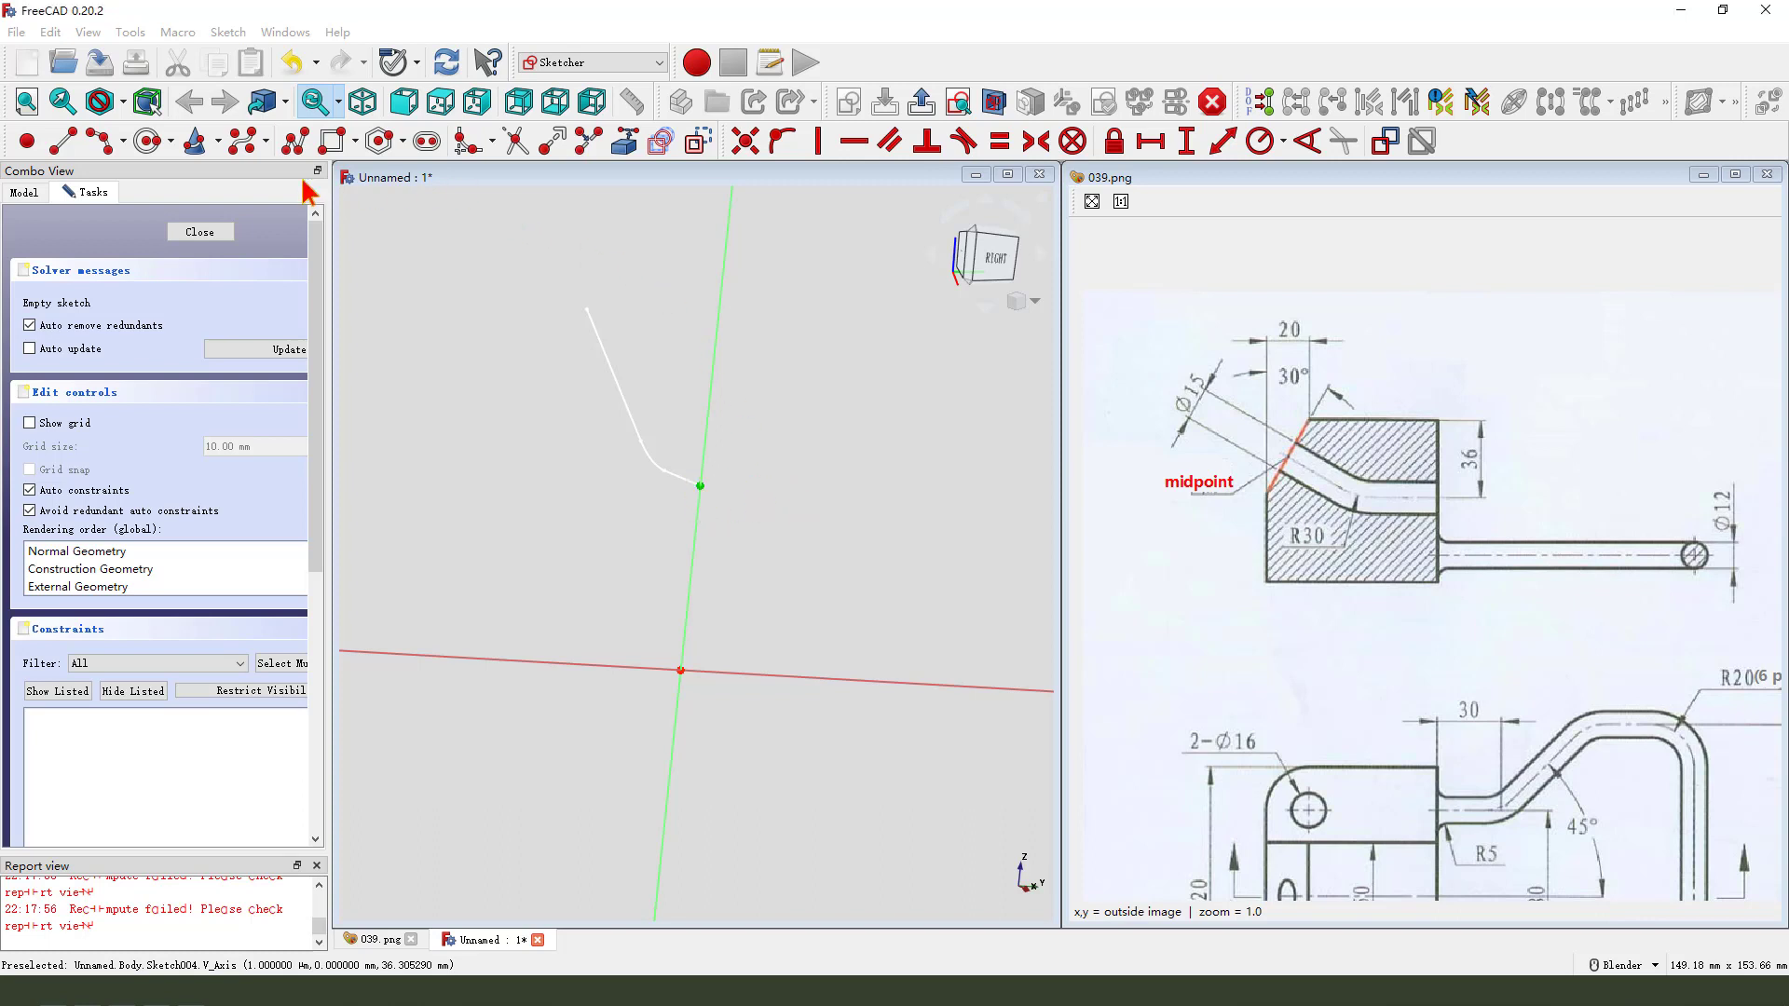
Step: Draw a circle centred on the path's end point, adding then deleting an R15 radius
left_click(147, 140)
left_click(701, 485)
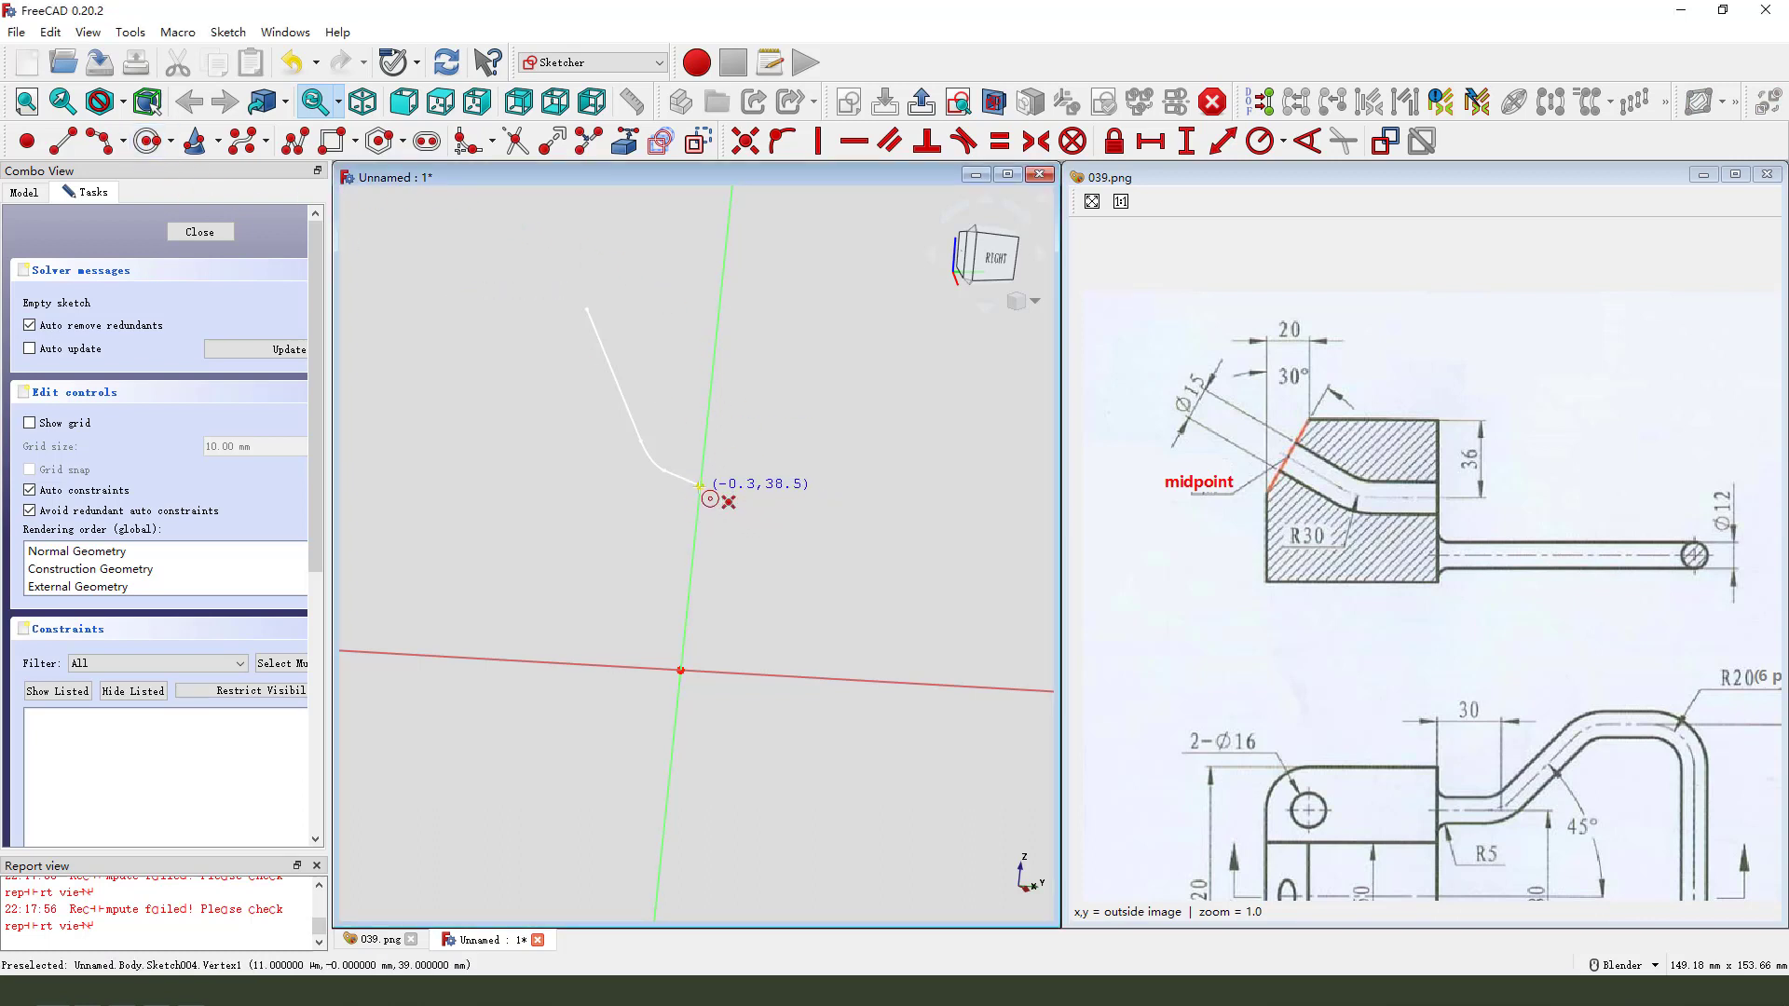
left_click(758, 488)
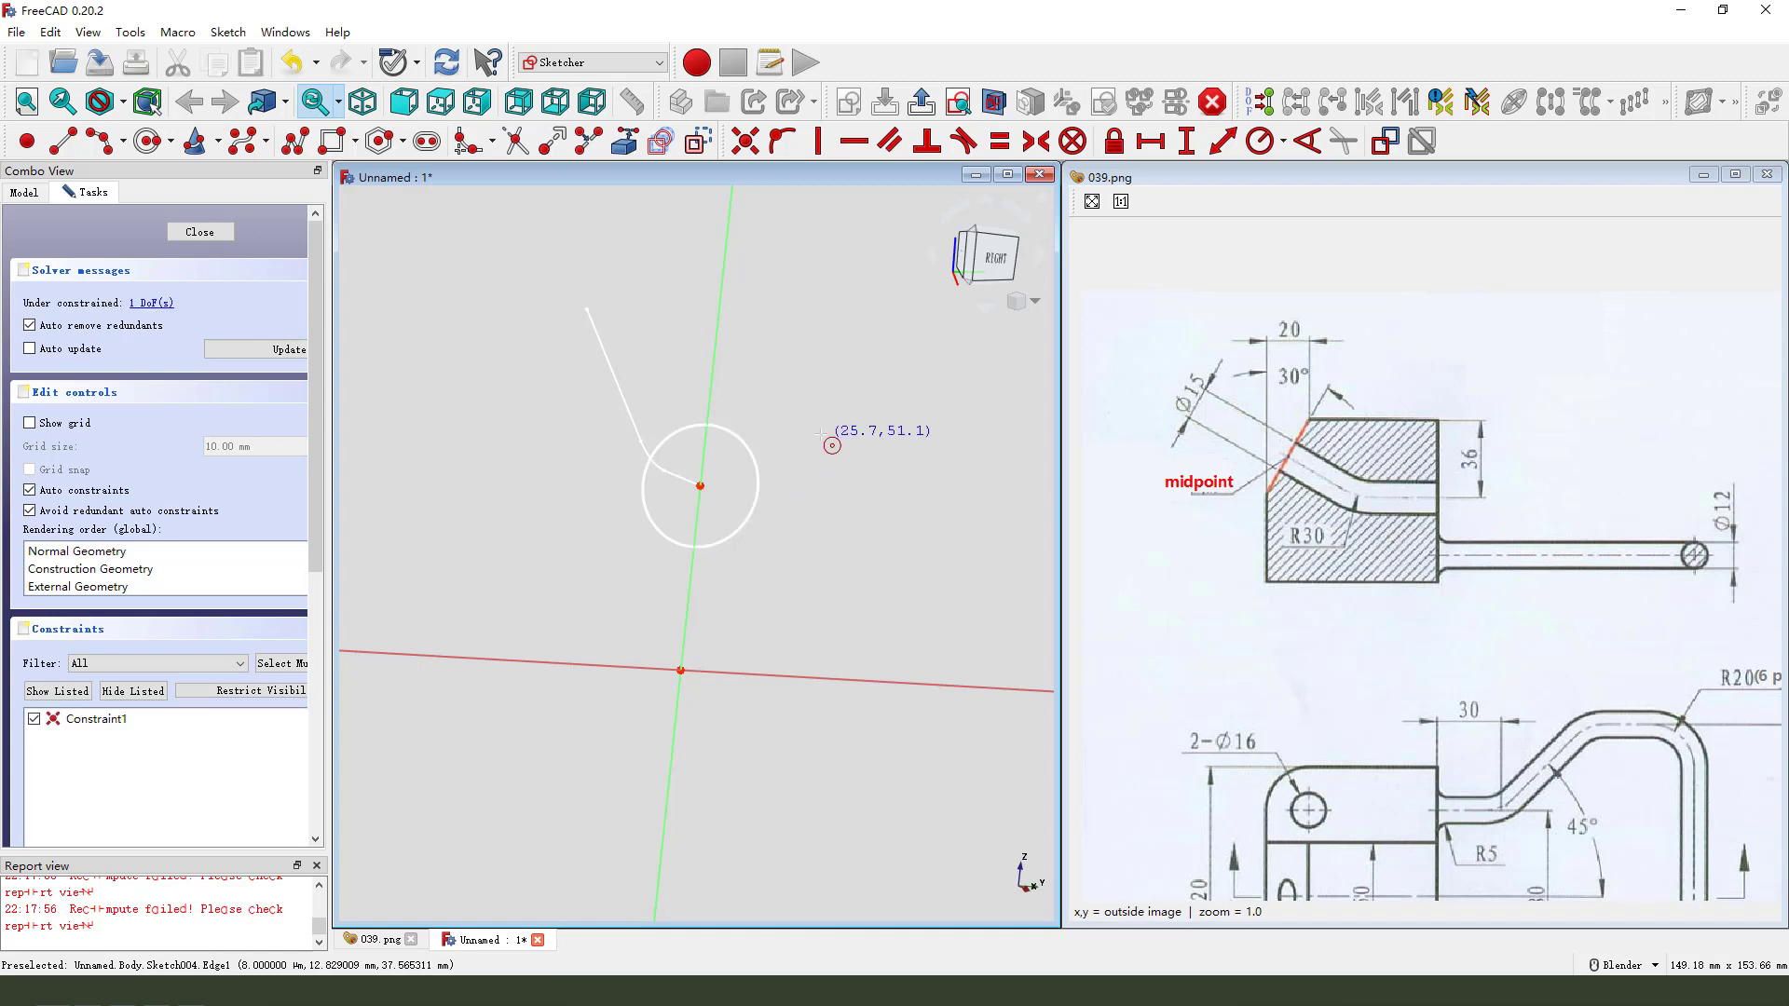
left_click(751, 460)
left_click(1259, 141)
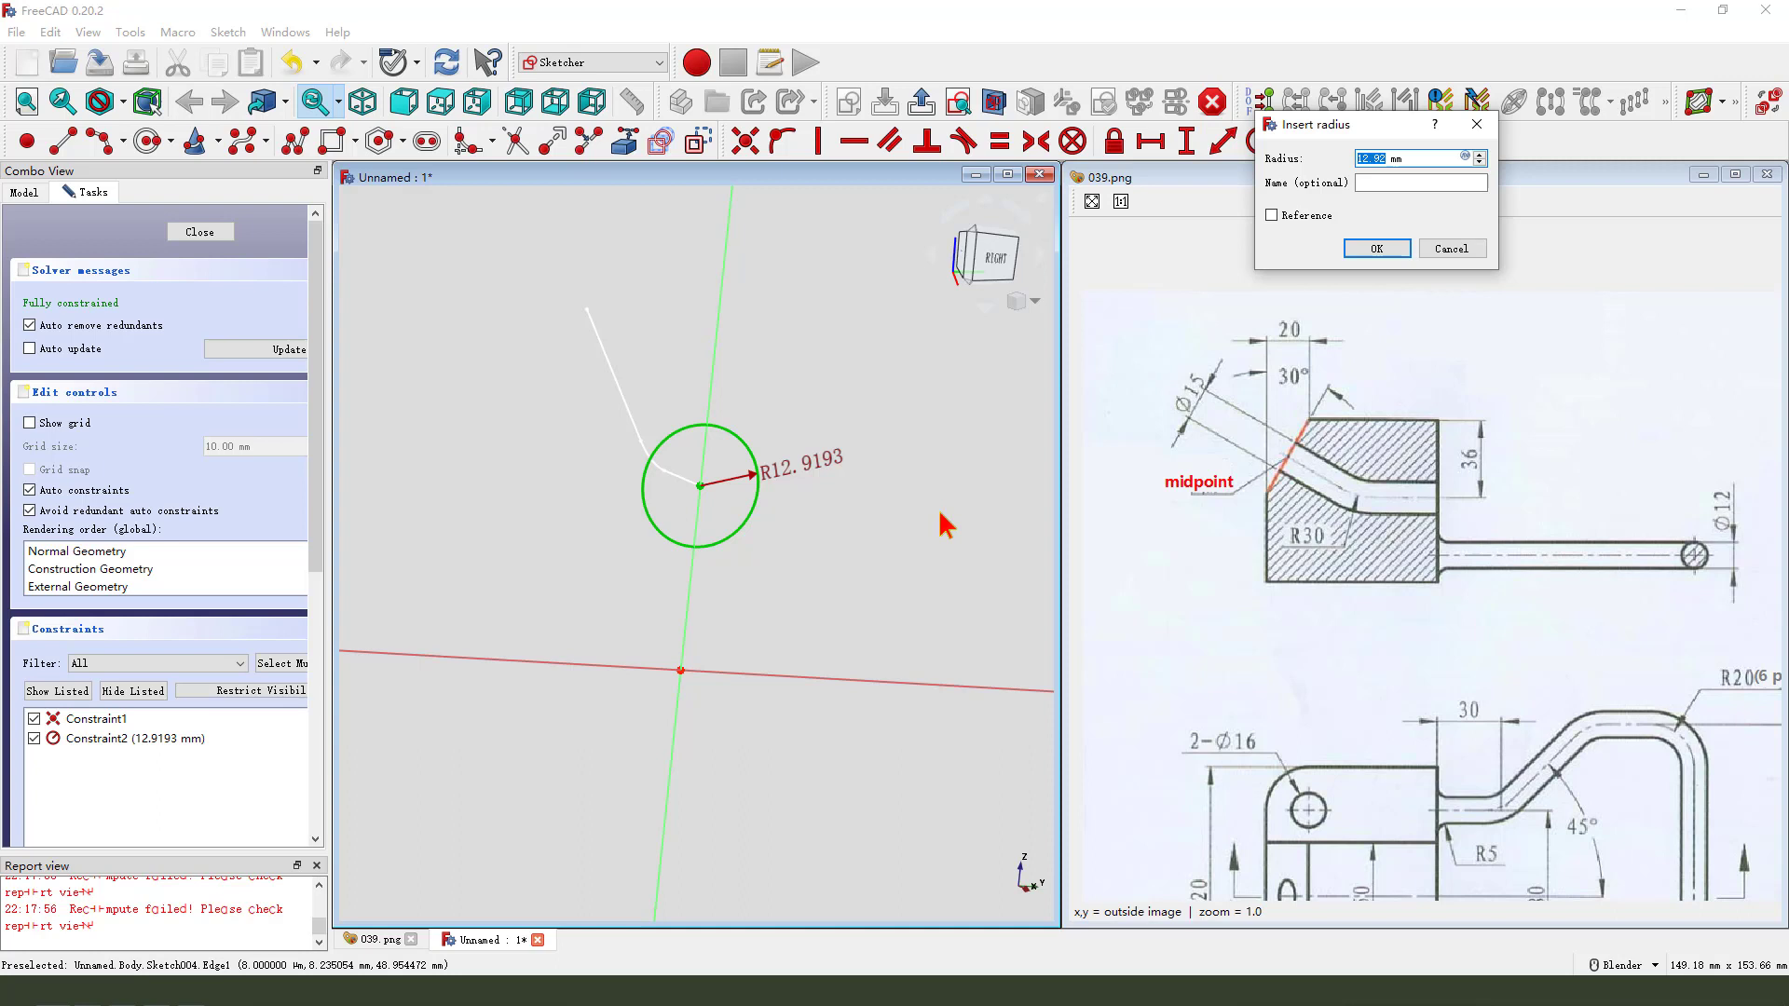
key("Return")
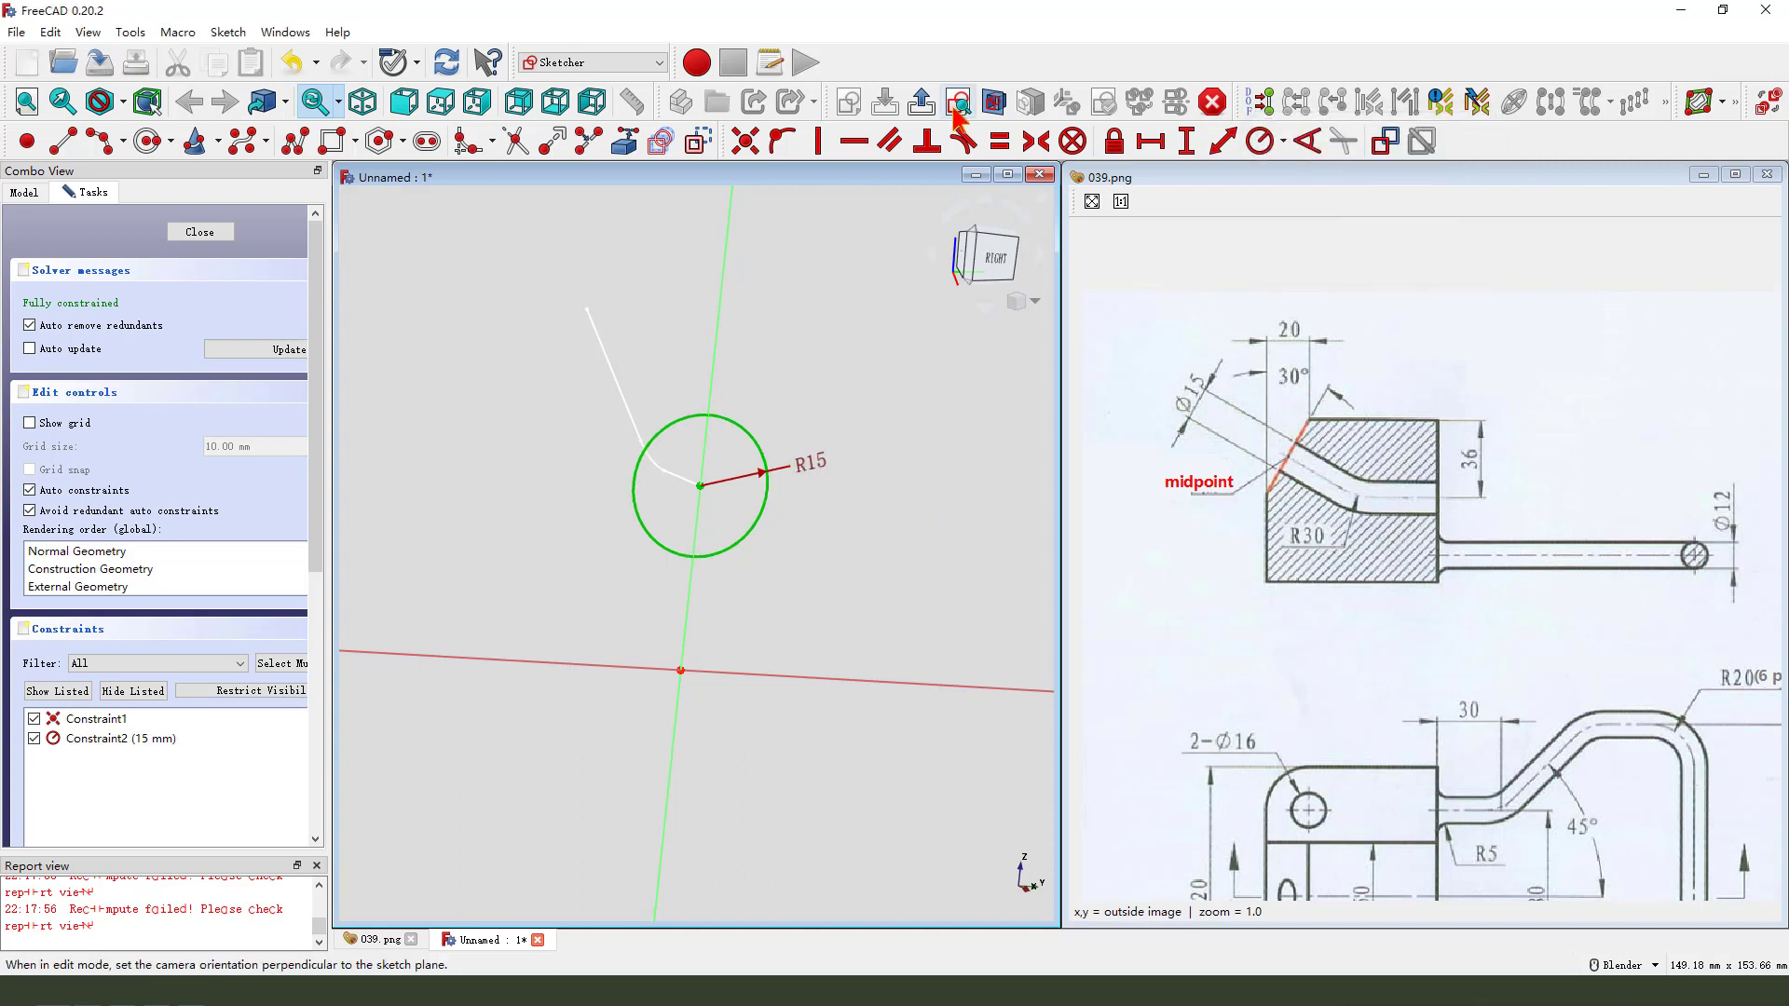
double_click(807, 476)
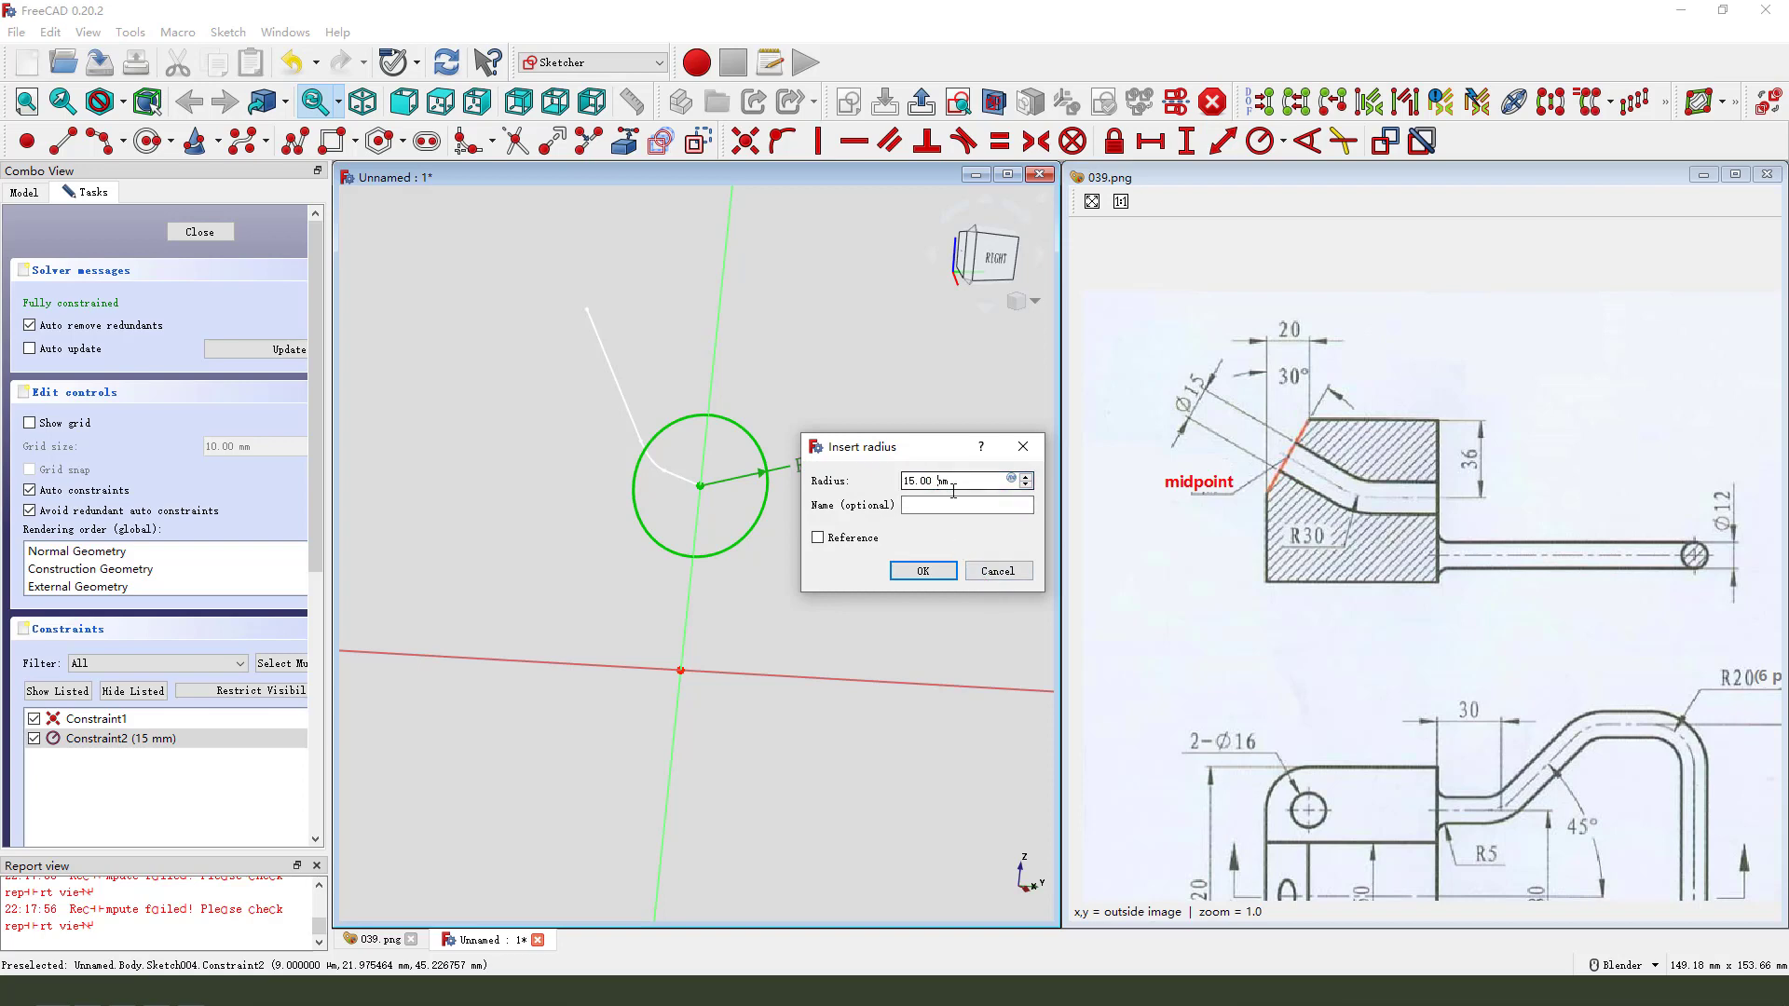
left_click(1022, 585)
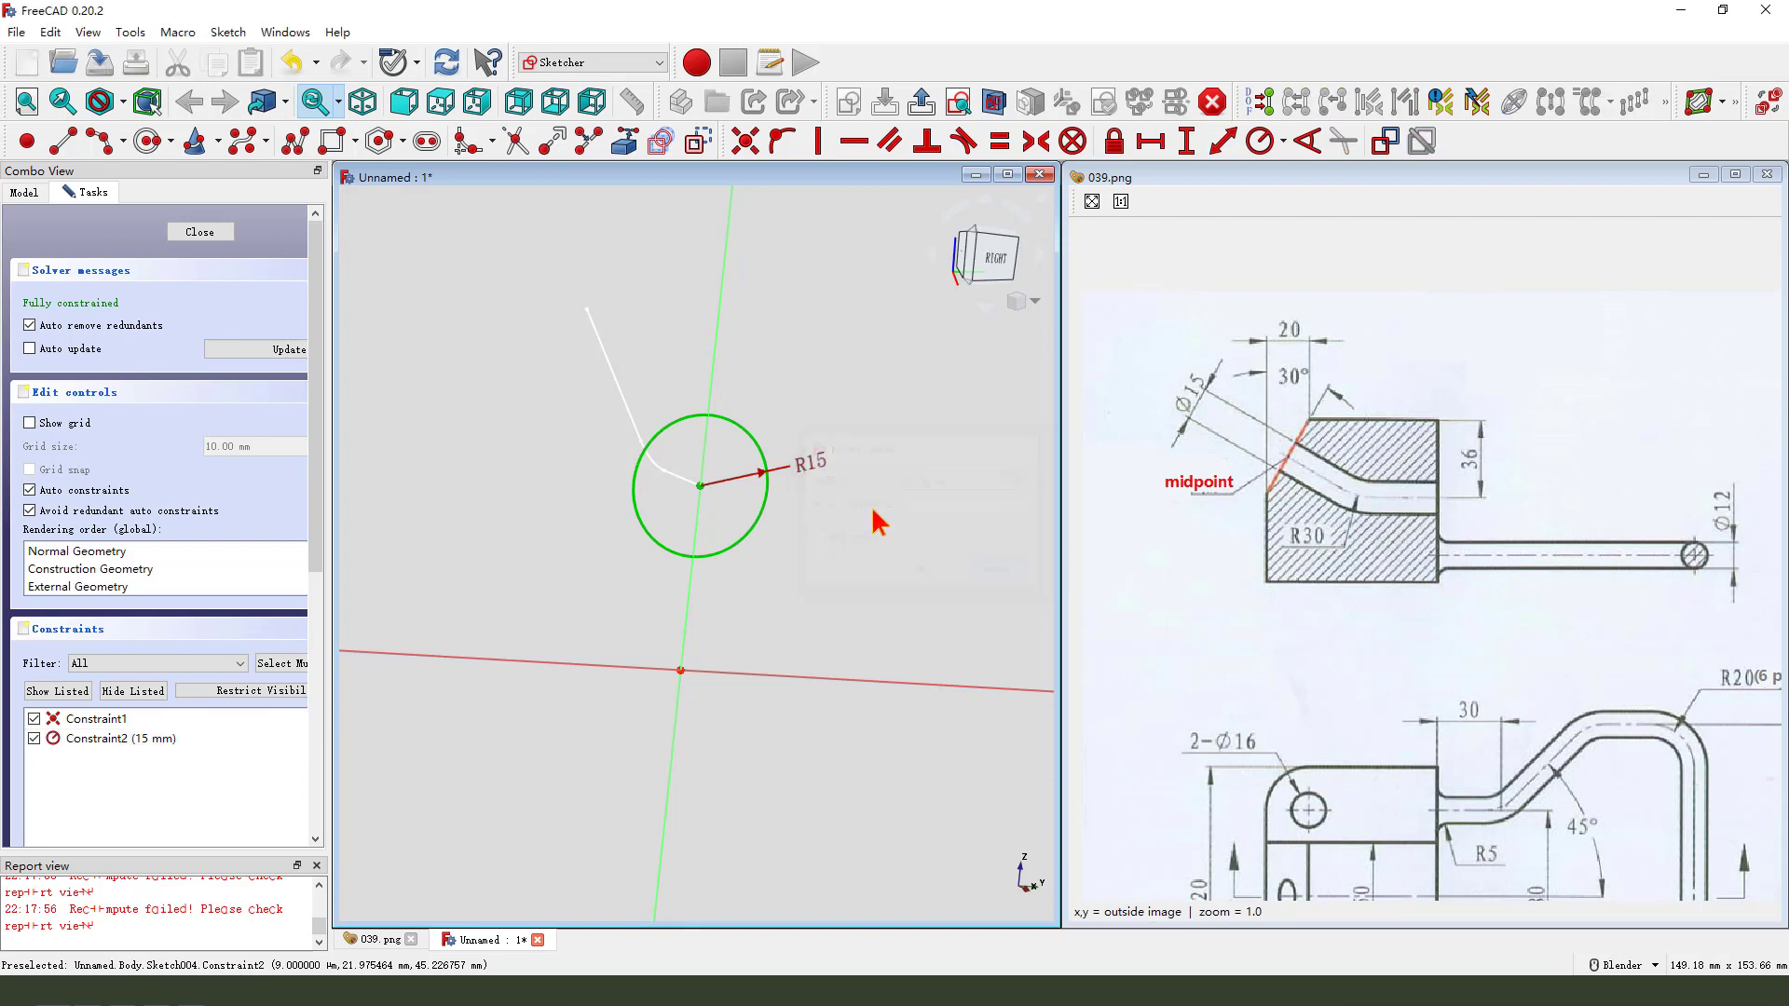
left_click(810, 470)
key("Delete")
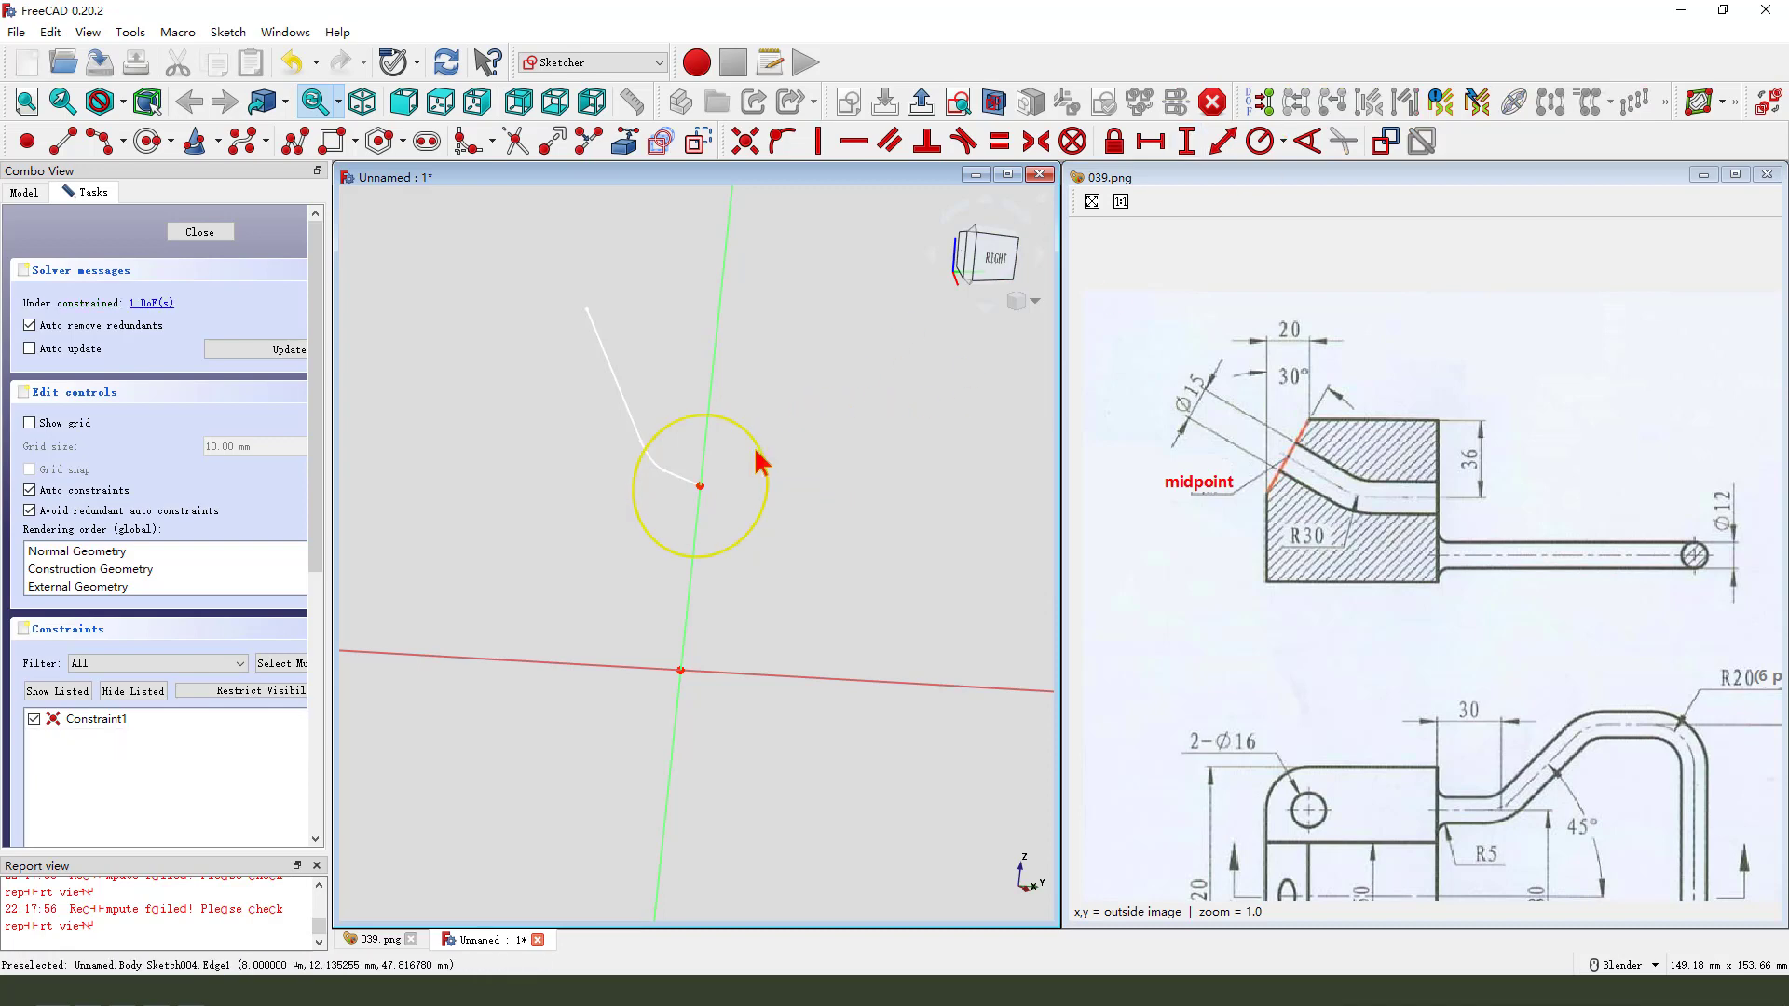
Step: Constrain the circle to a 15 mm diameter and close the sketch
left_click(761, 459)
left_click(1283, 141)
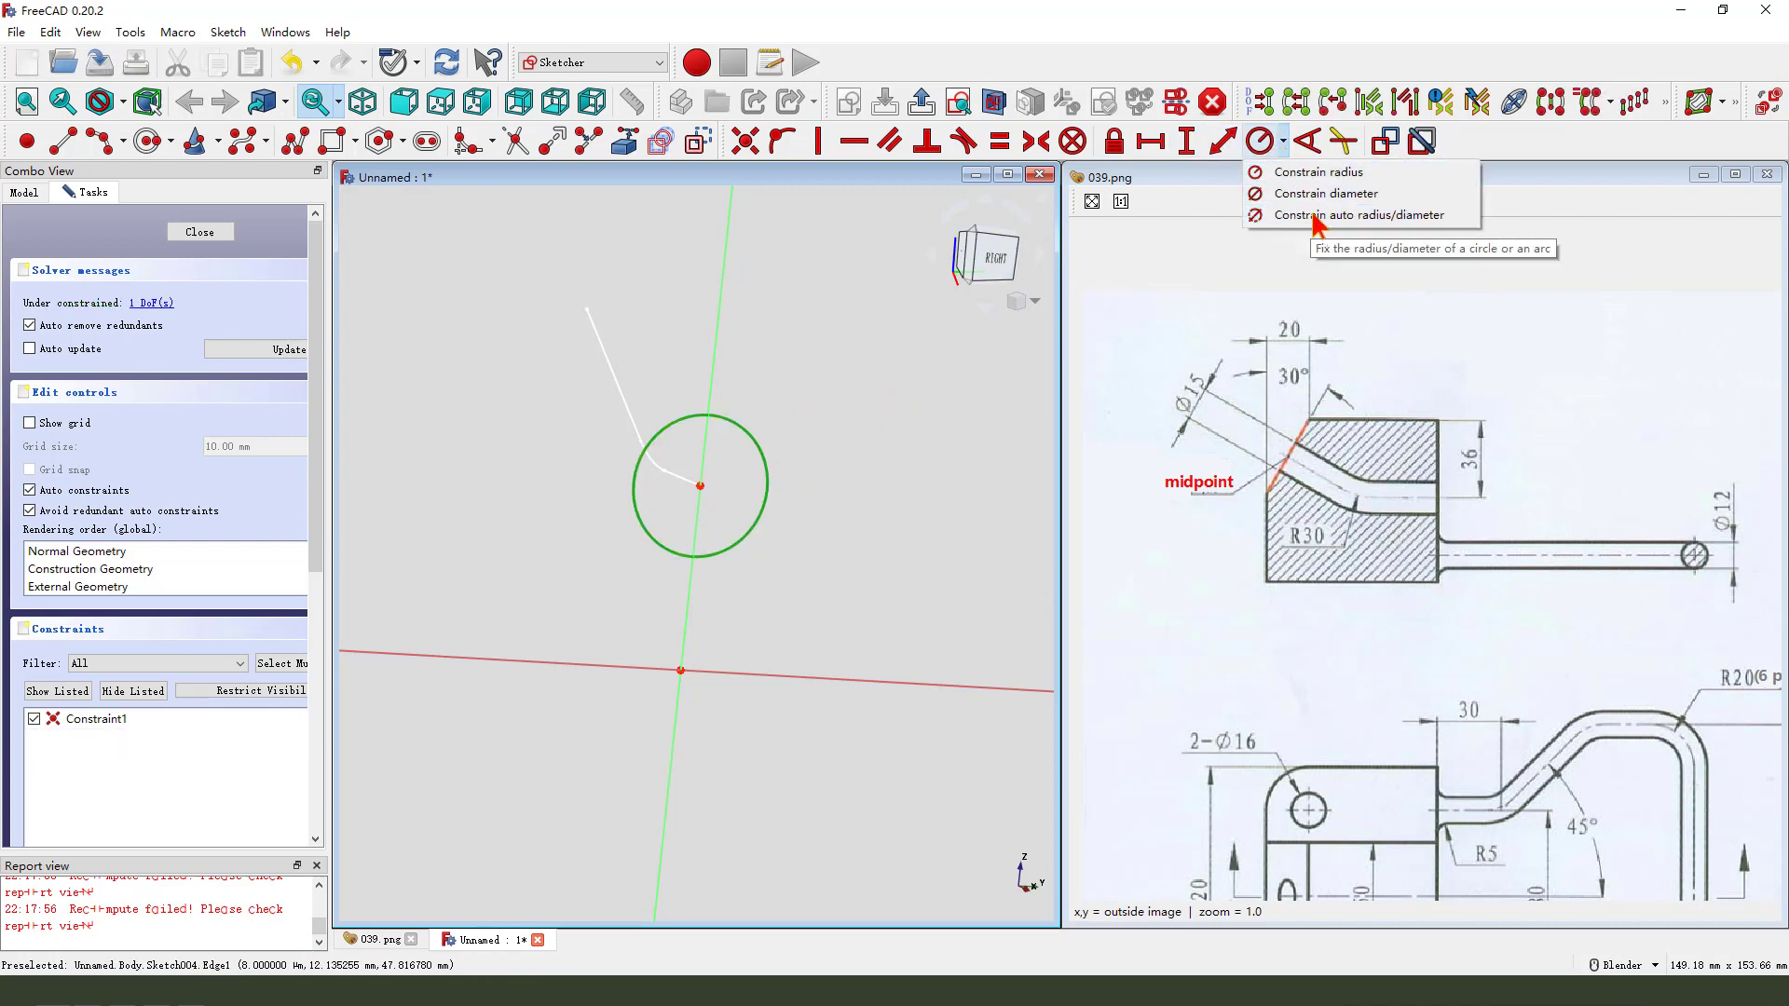
left_click(1323, 183)
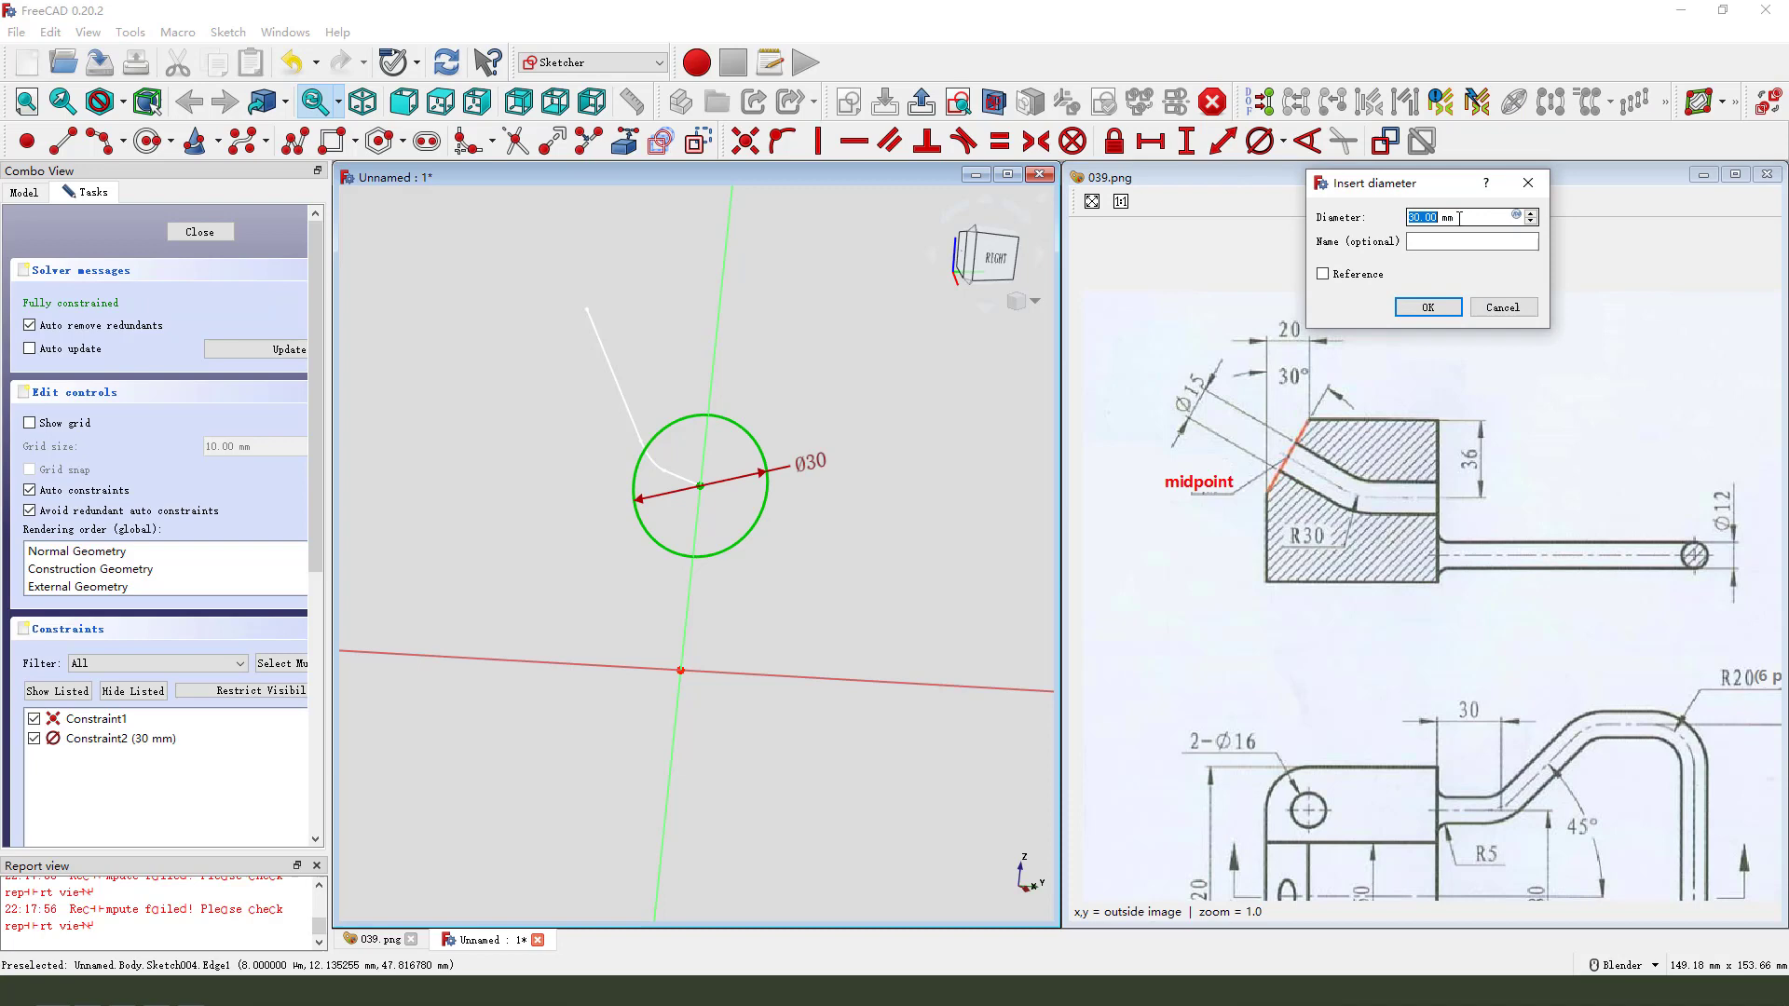
key("Return")
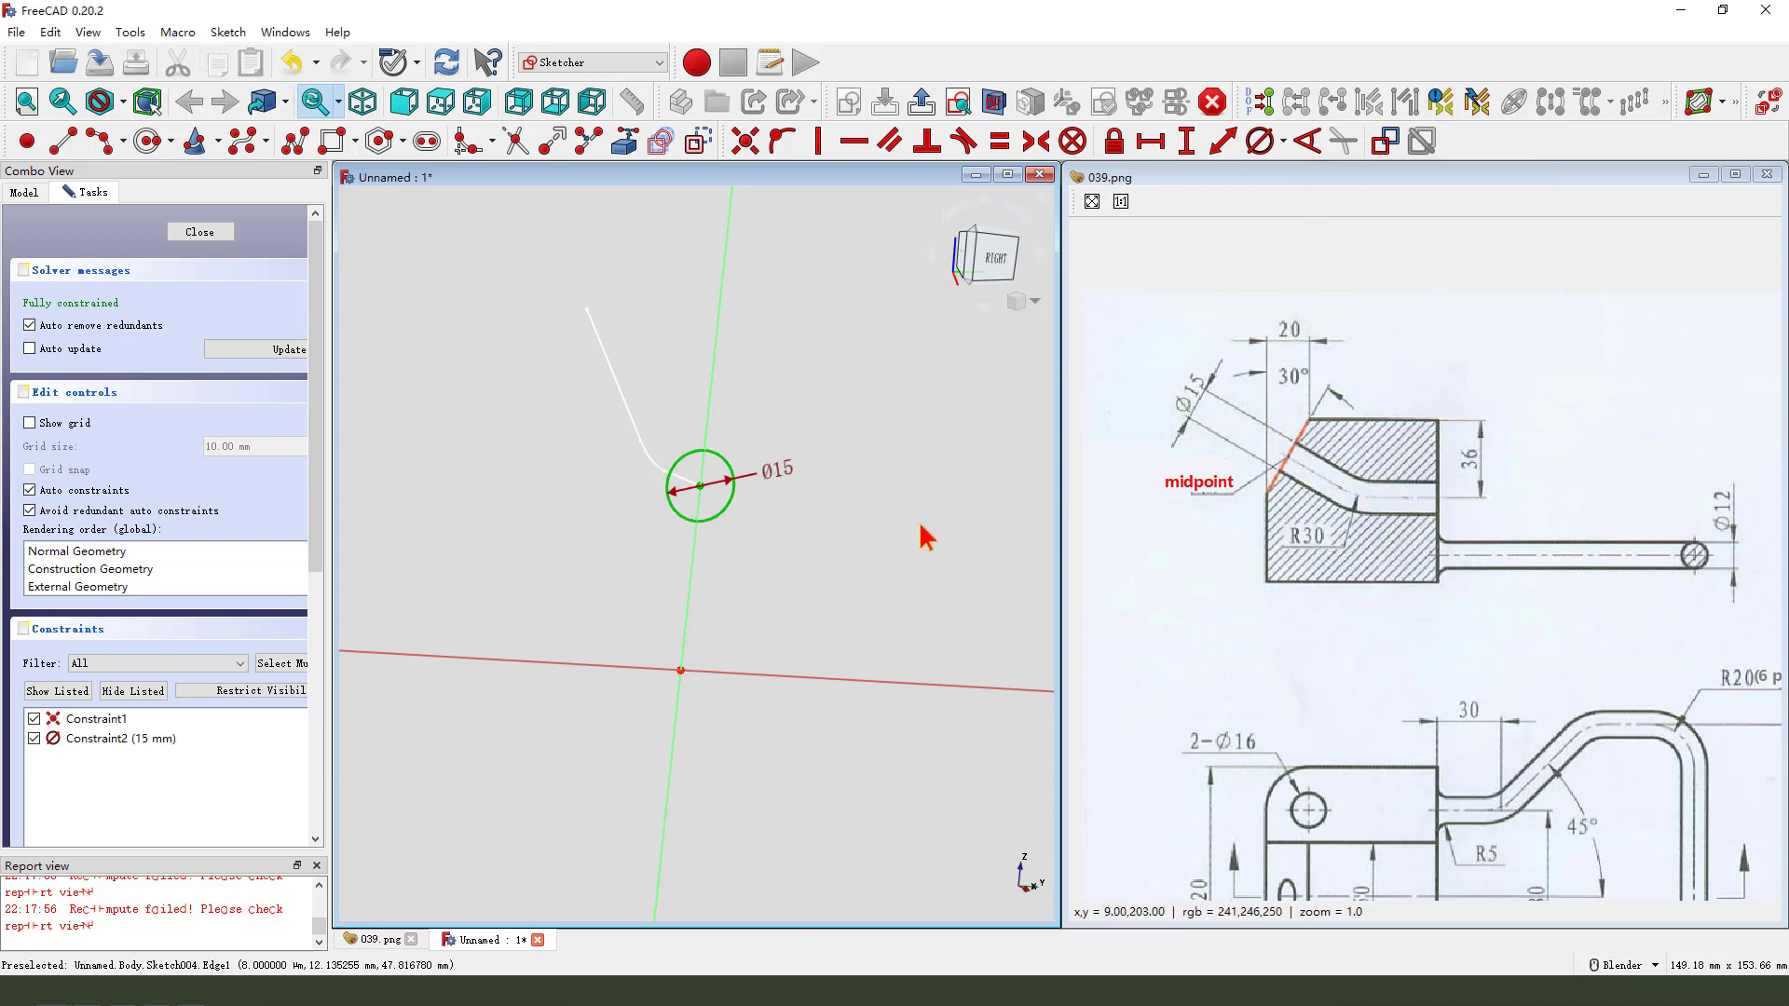
left_click(920, 103)
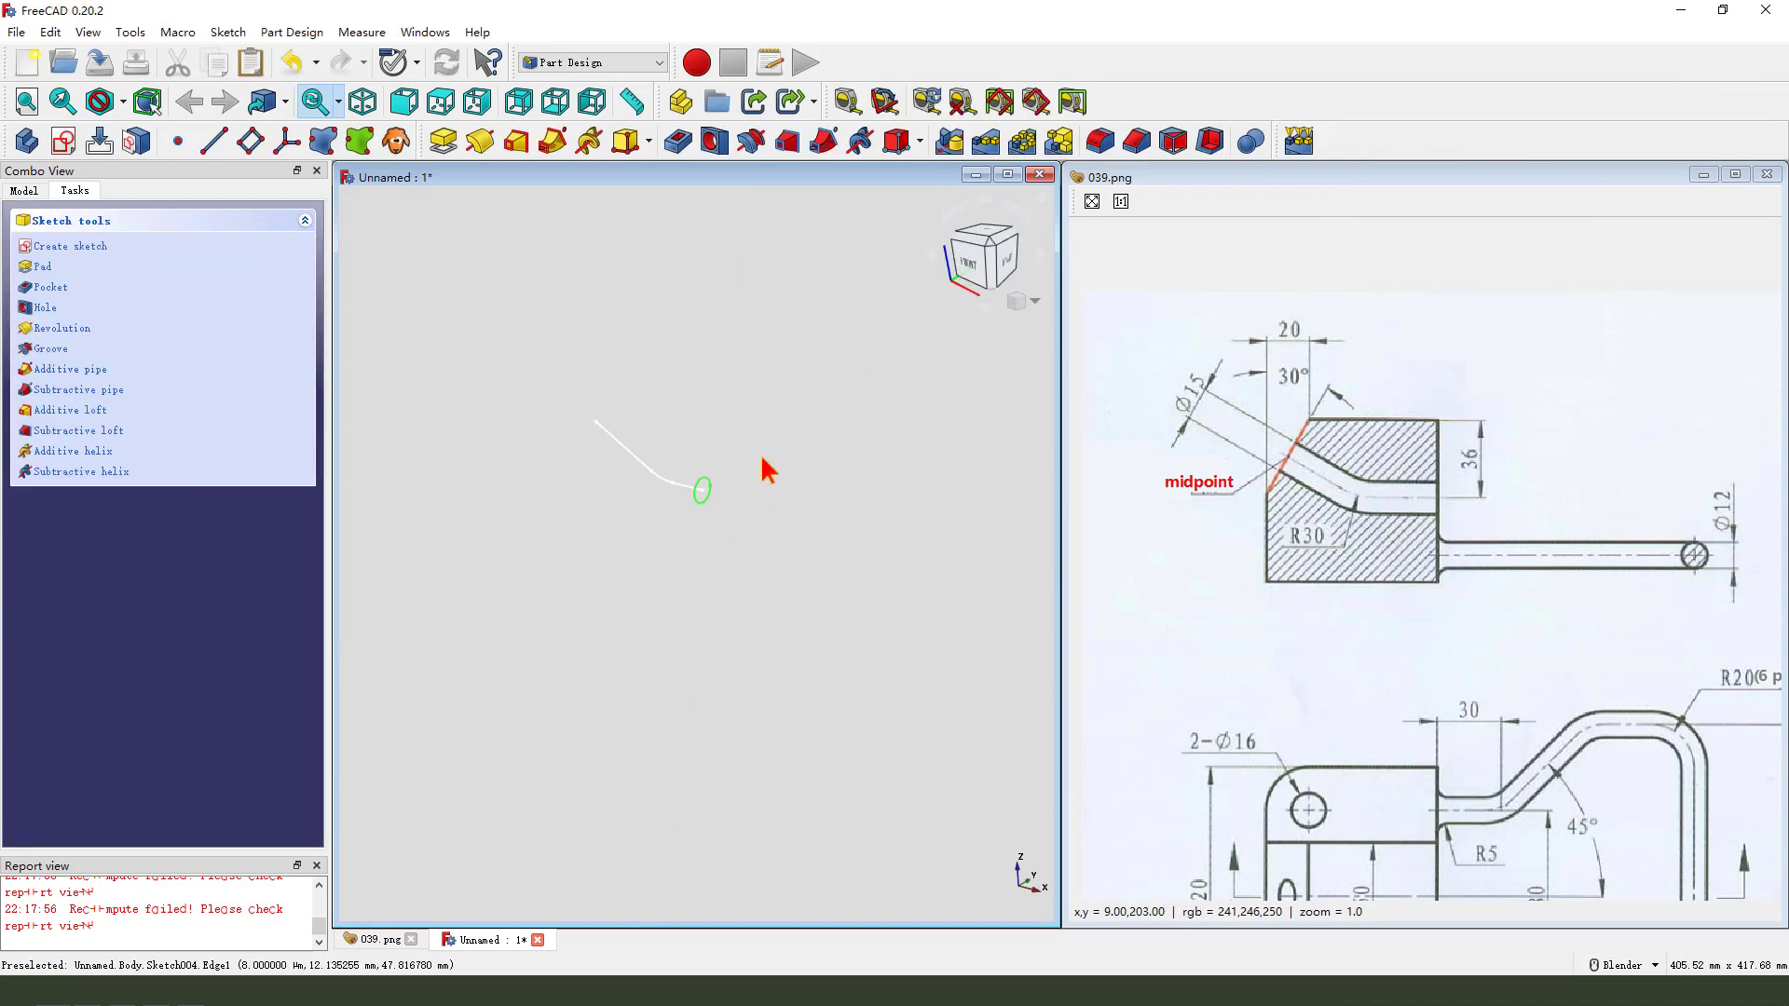
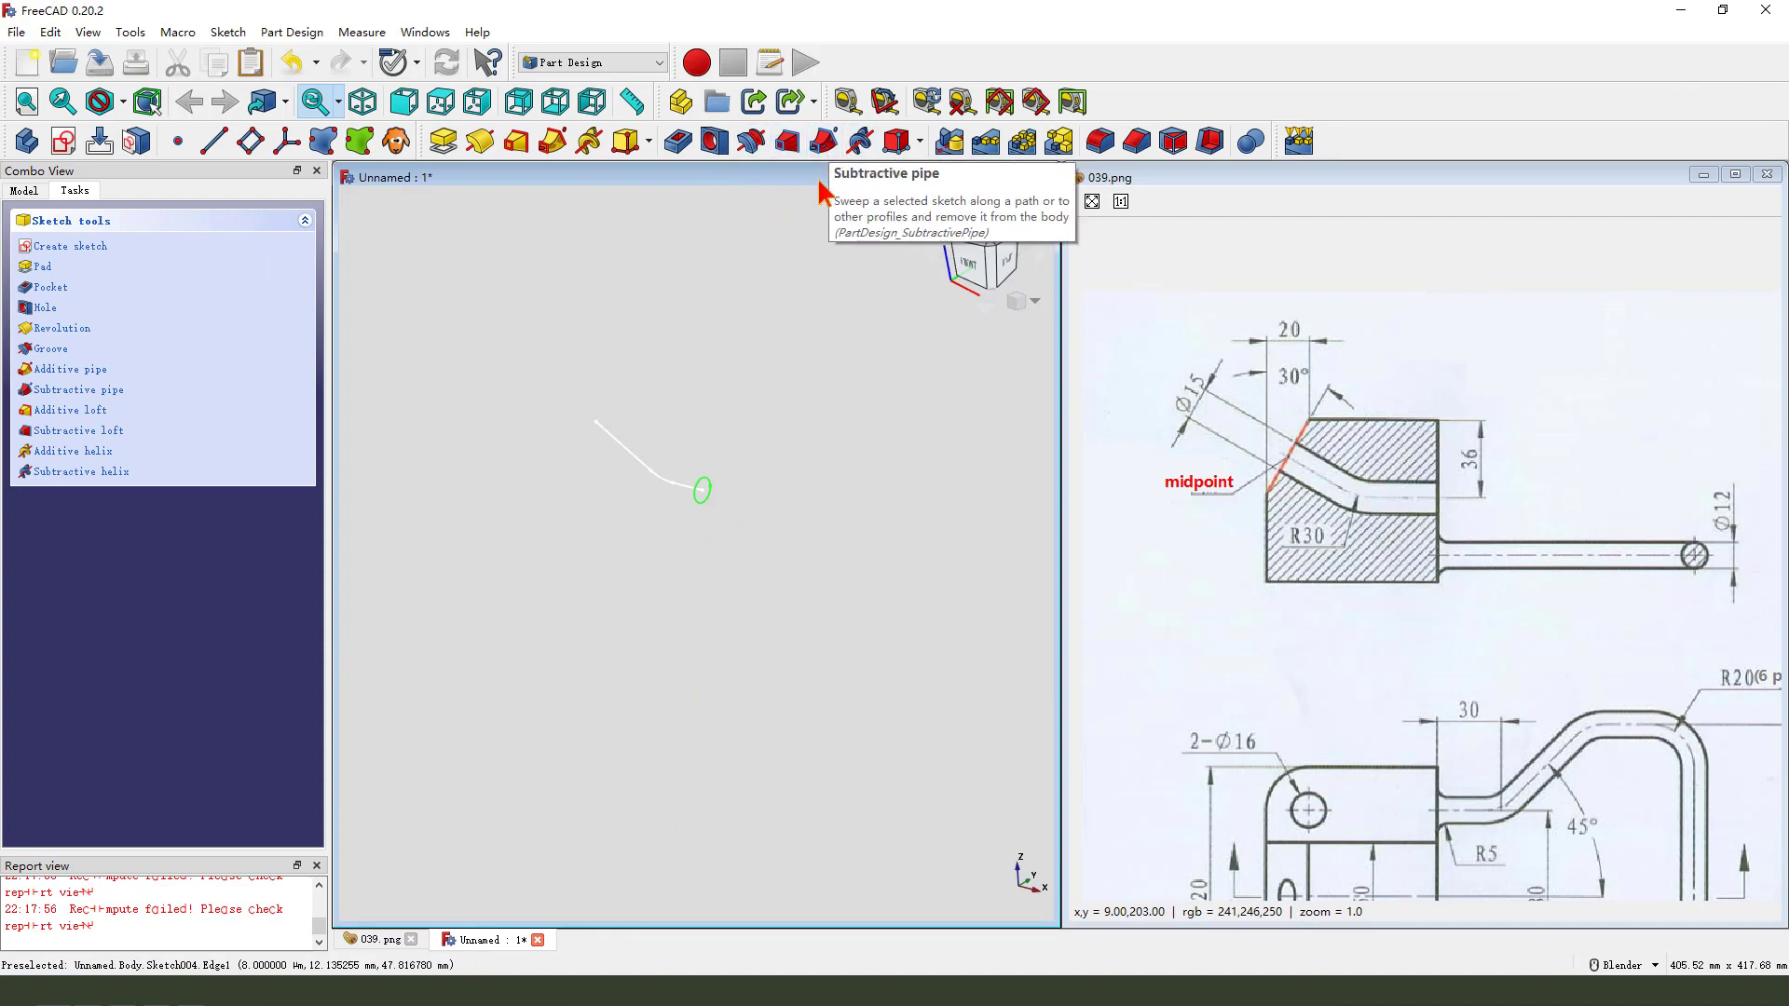
Step: Launch a Subtractive pipe with the 15 mm circle sketch Sketch004 as its profile
left_click(824, 142)
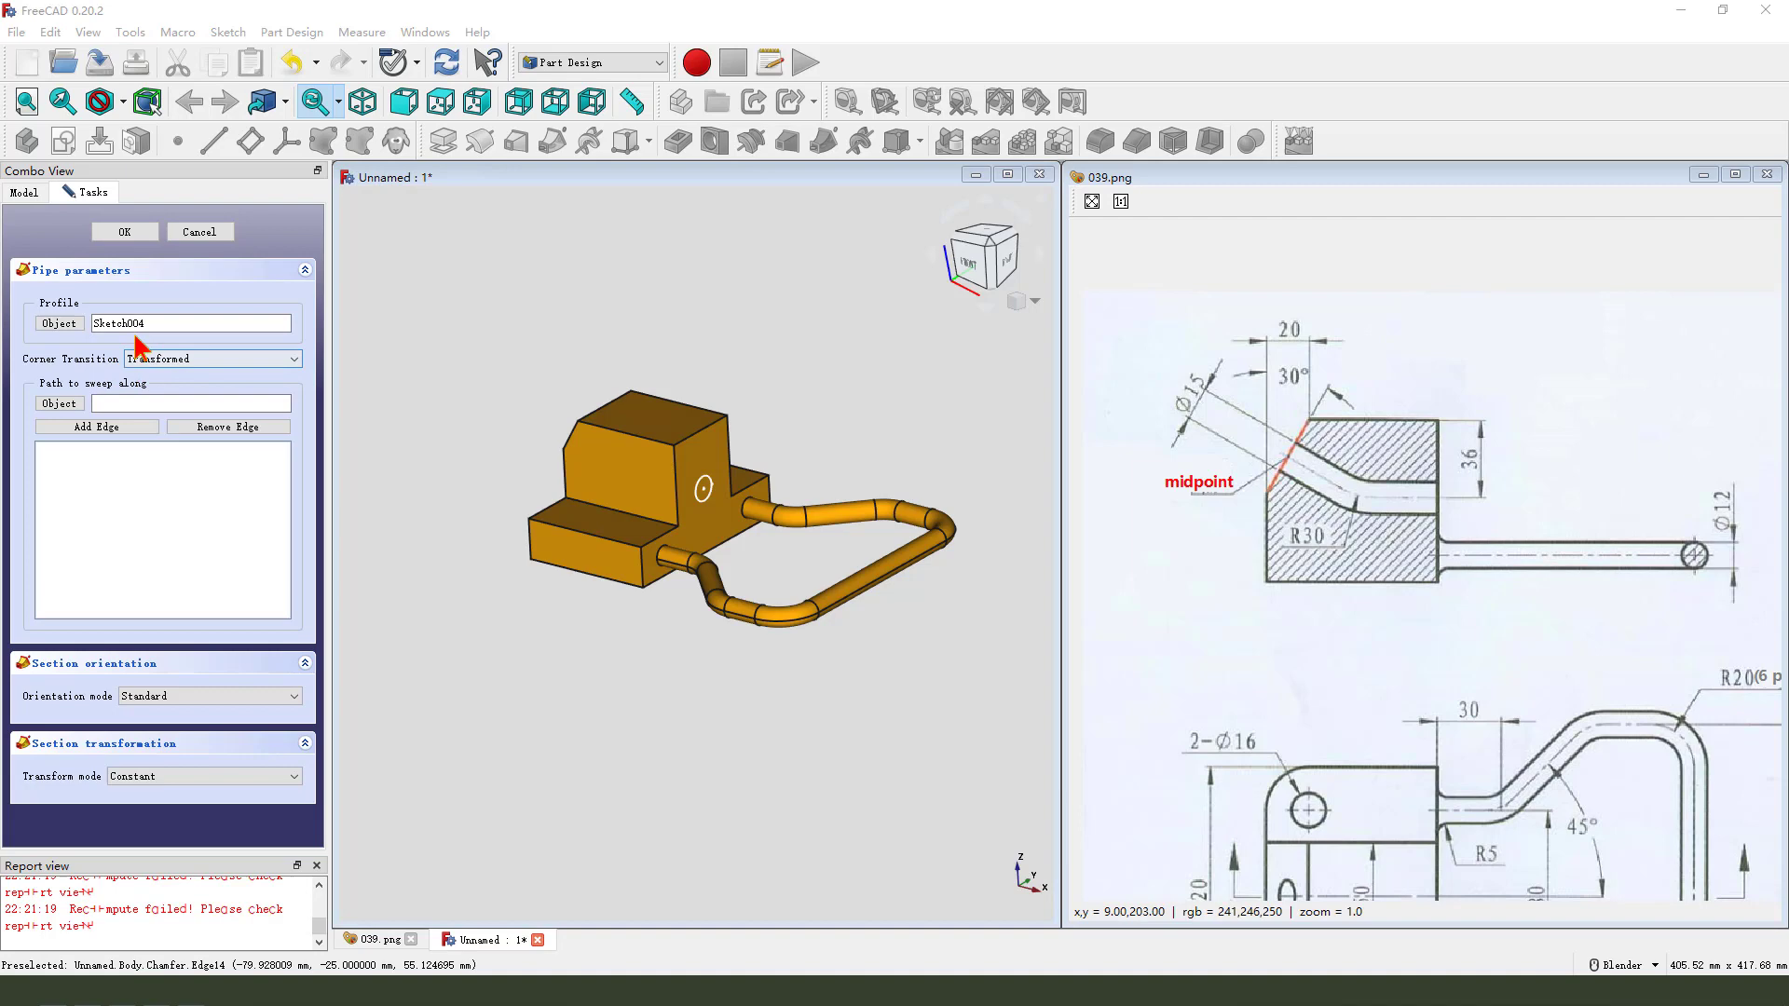
mouse_move(137, 350)
left_mouse_down()
mouse_move(19, 312)
mouse_move(130, 345)
left_mouse_up()
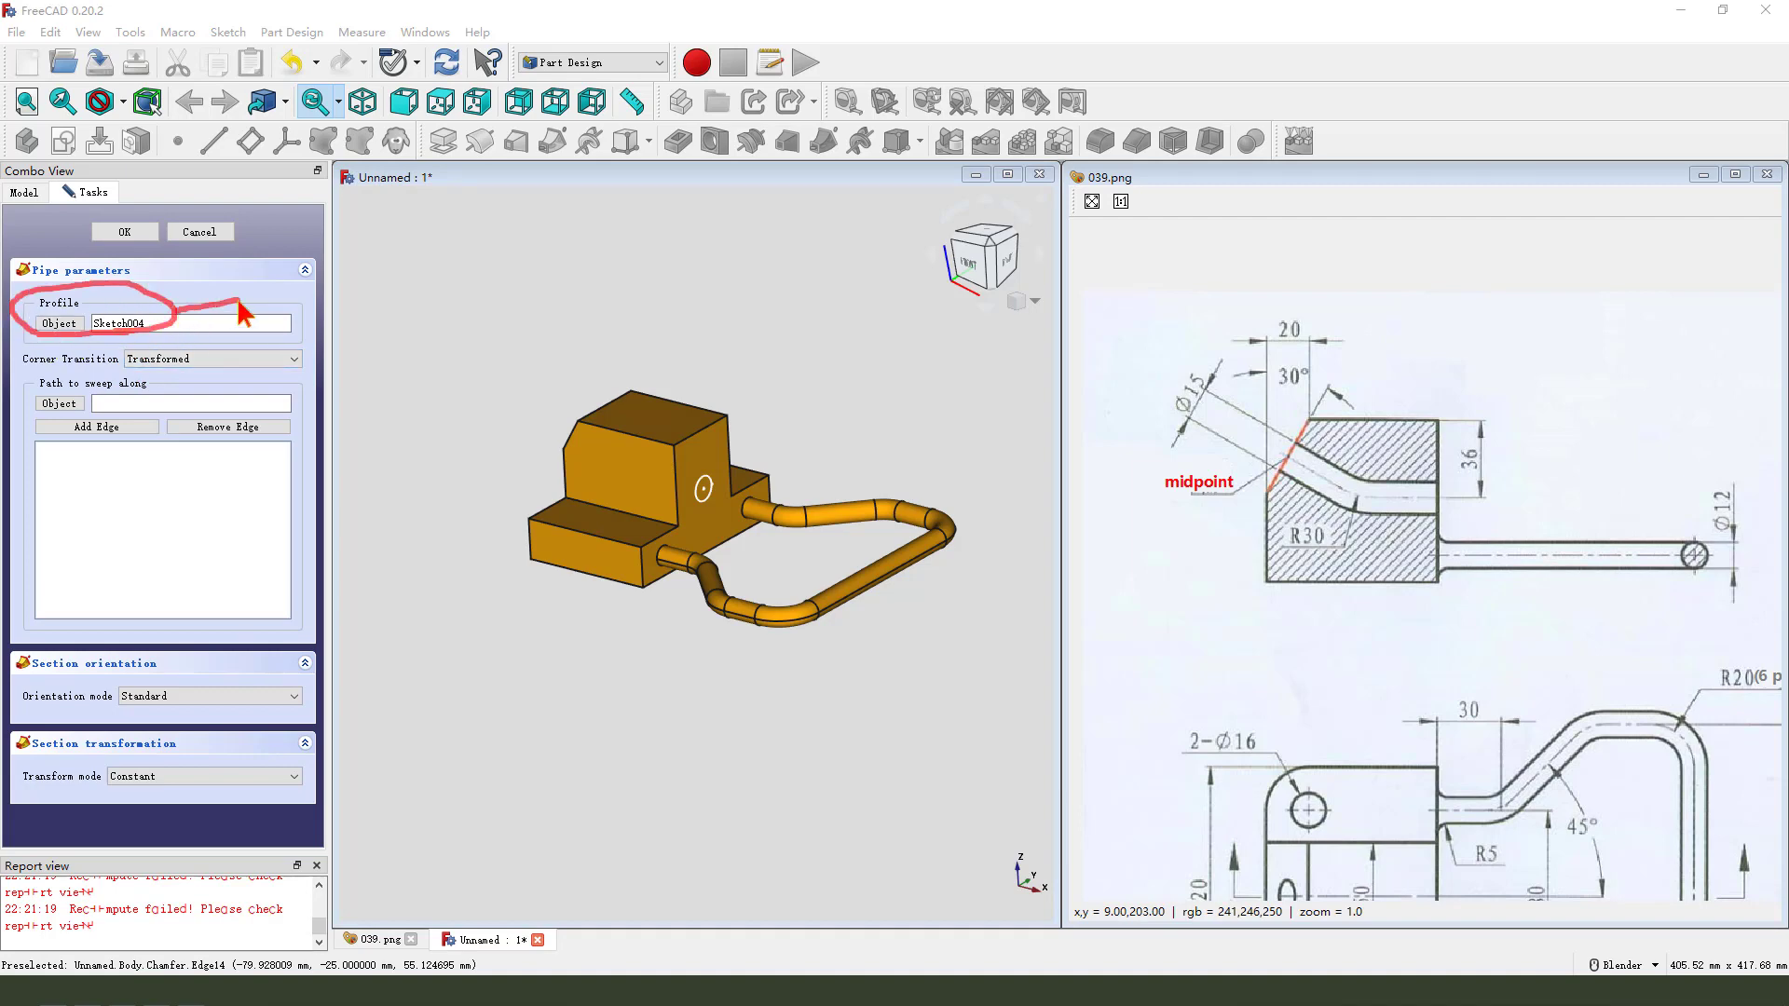
left_click_drag(239, 308, 623, 347)
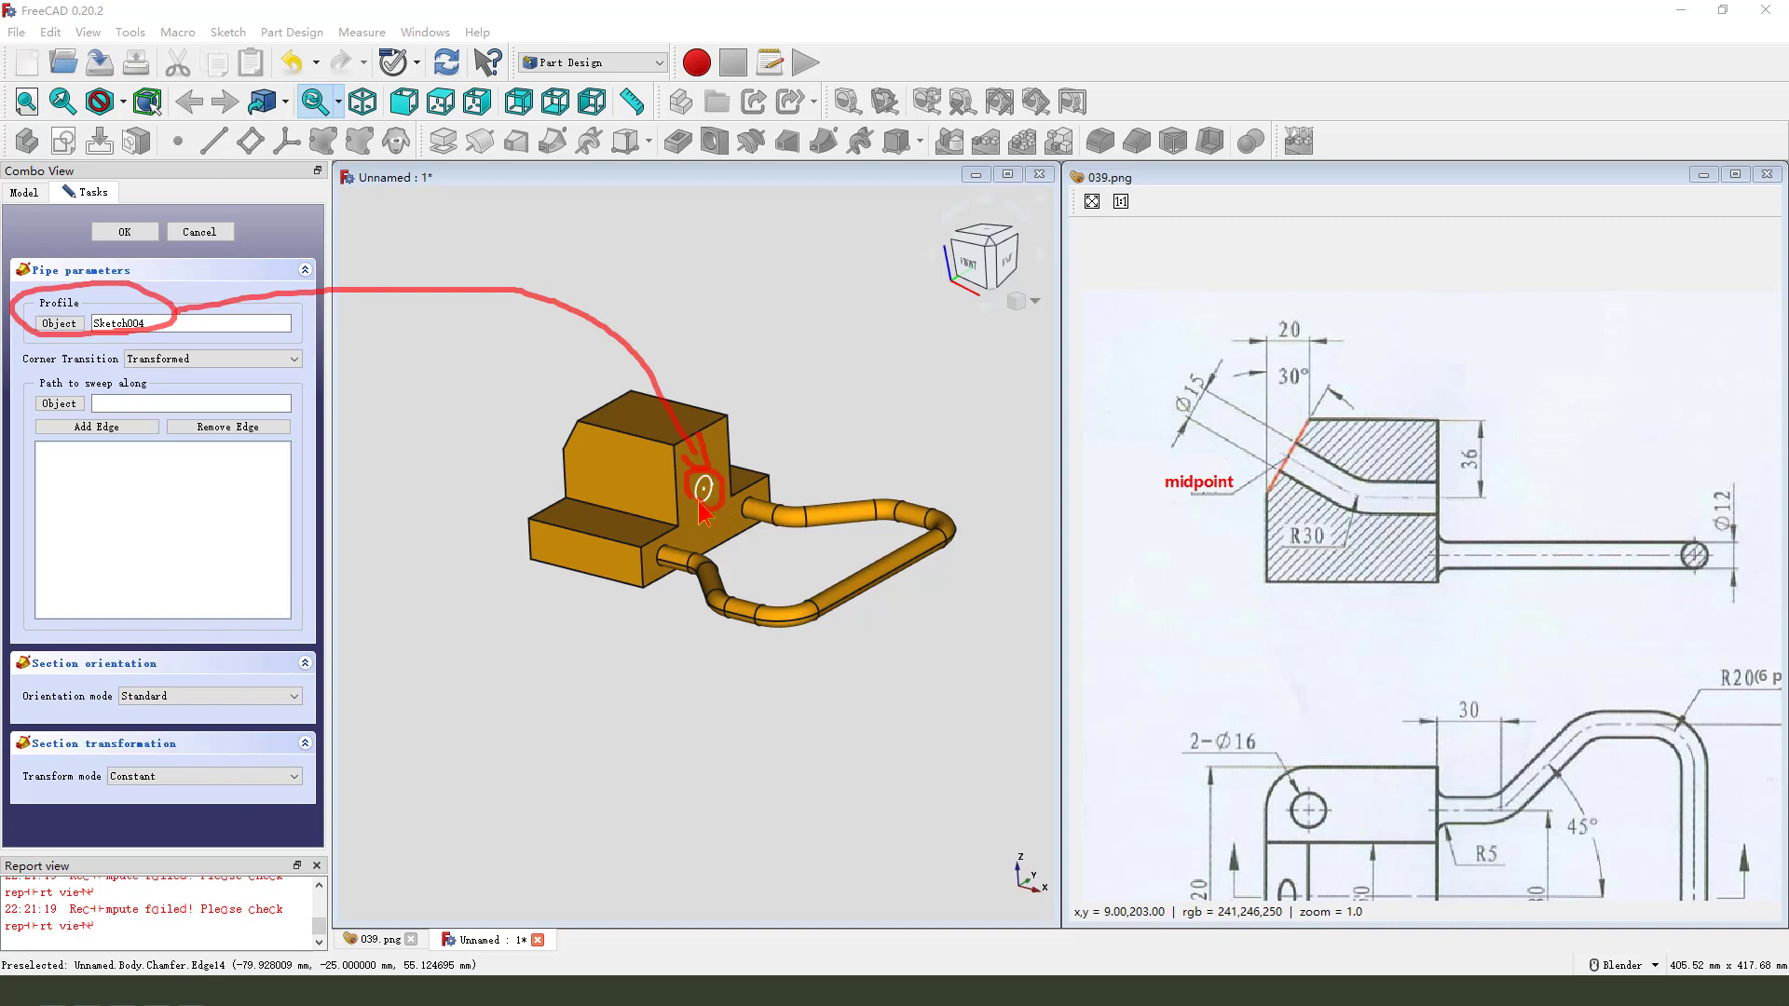
key("Escape")
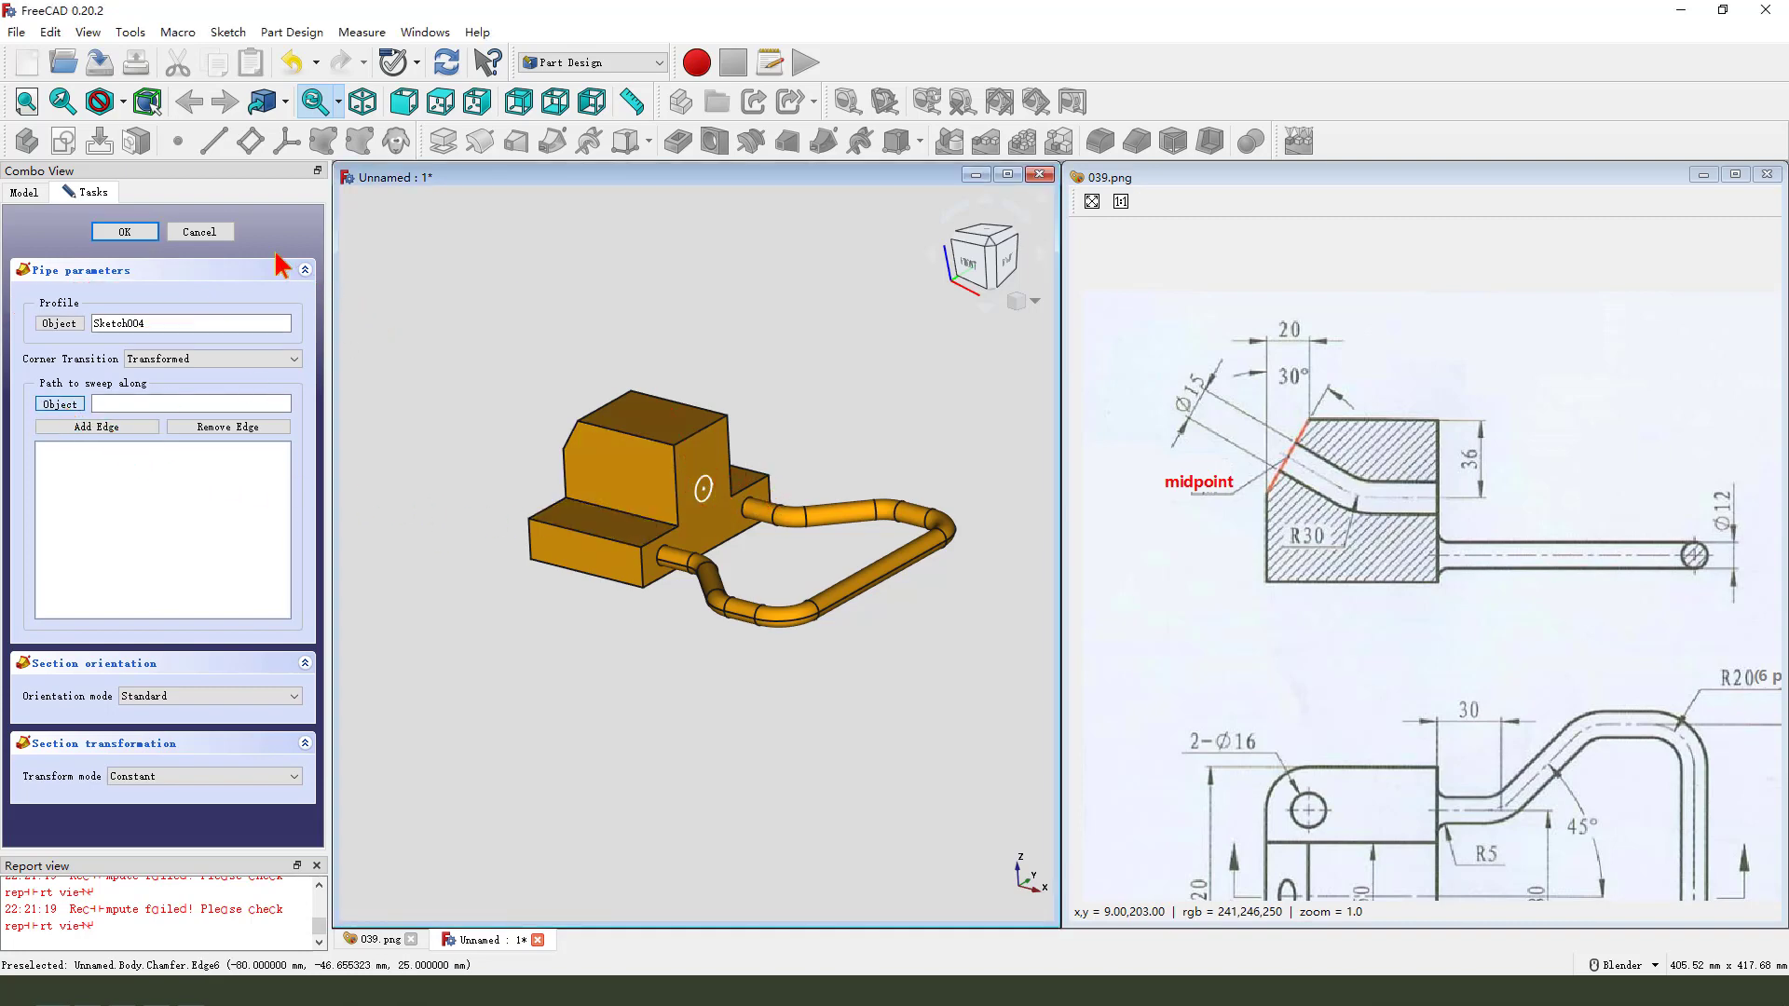
Step: In wireframe display, pick Sketch003 as the sweep path and confirm the subtractive pipe
left_click(122, 101)
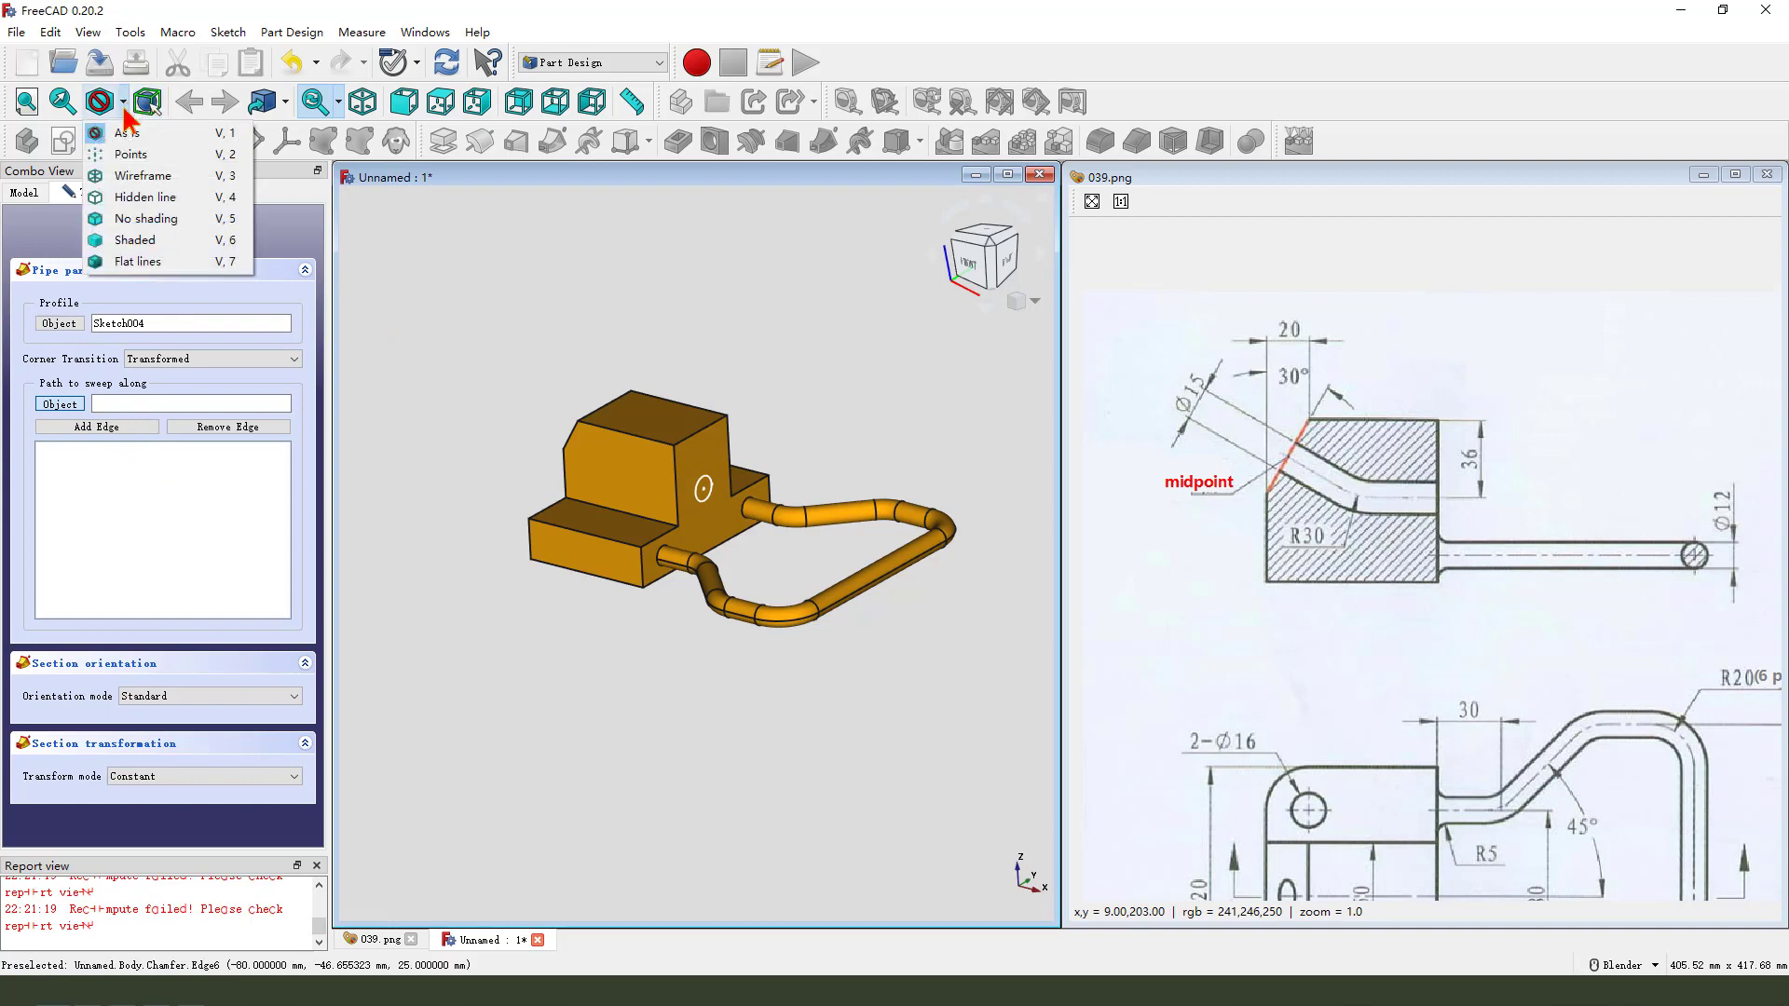
left_click(142, 177)
scroll(680, 540, "up", 2)
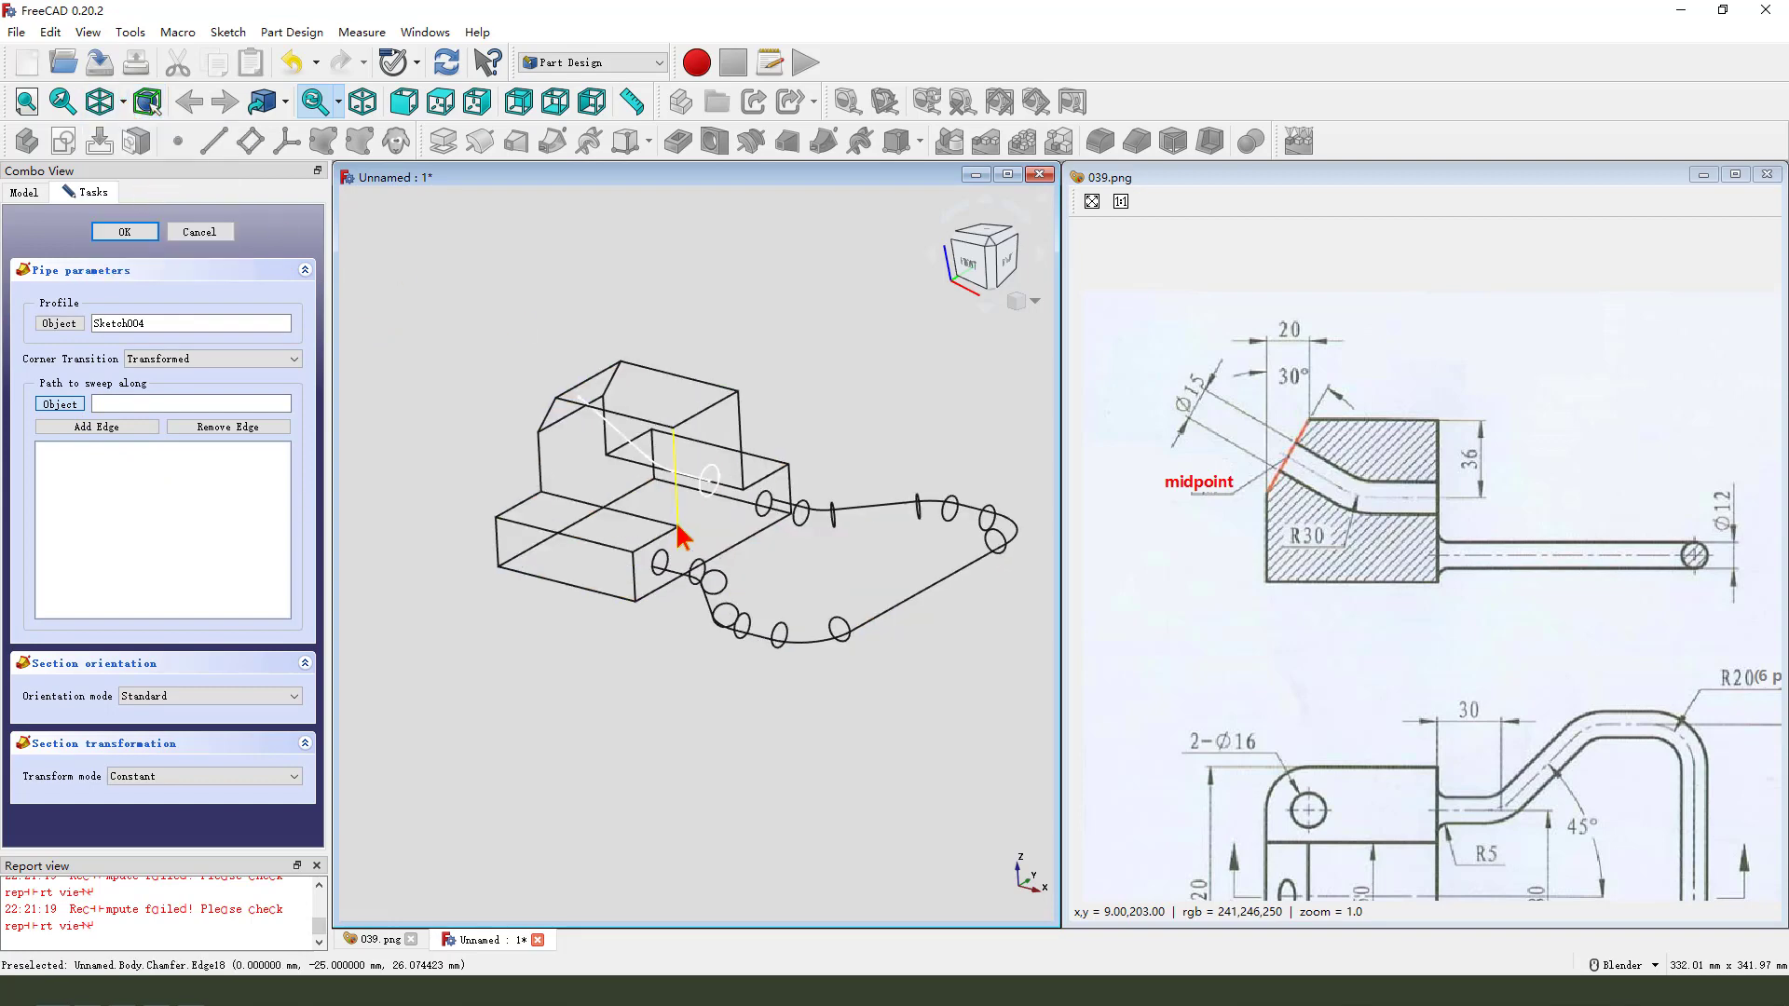
mouse_move(47, 414)
left_mouse_down()
mouse_move(161, 397)
mouse_move(65, 419)
mouse_move(574, 434)
left_mouse_up()
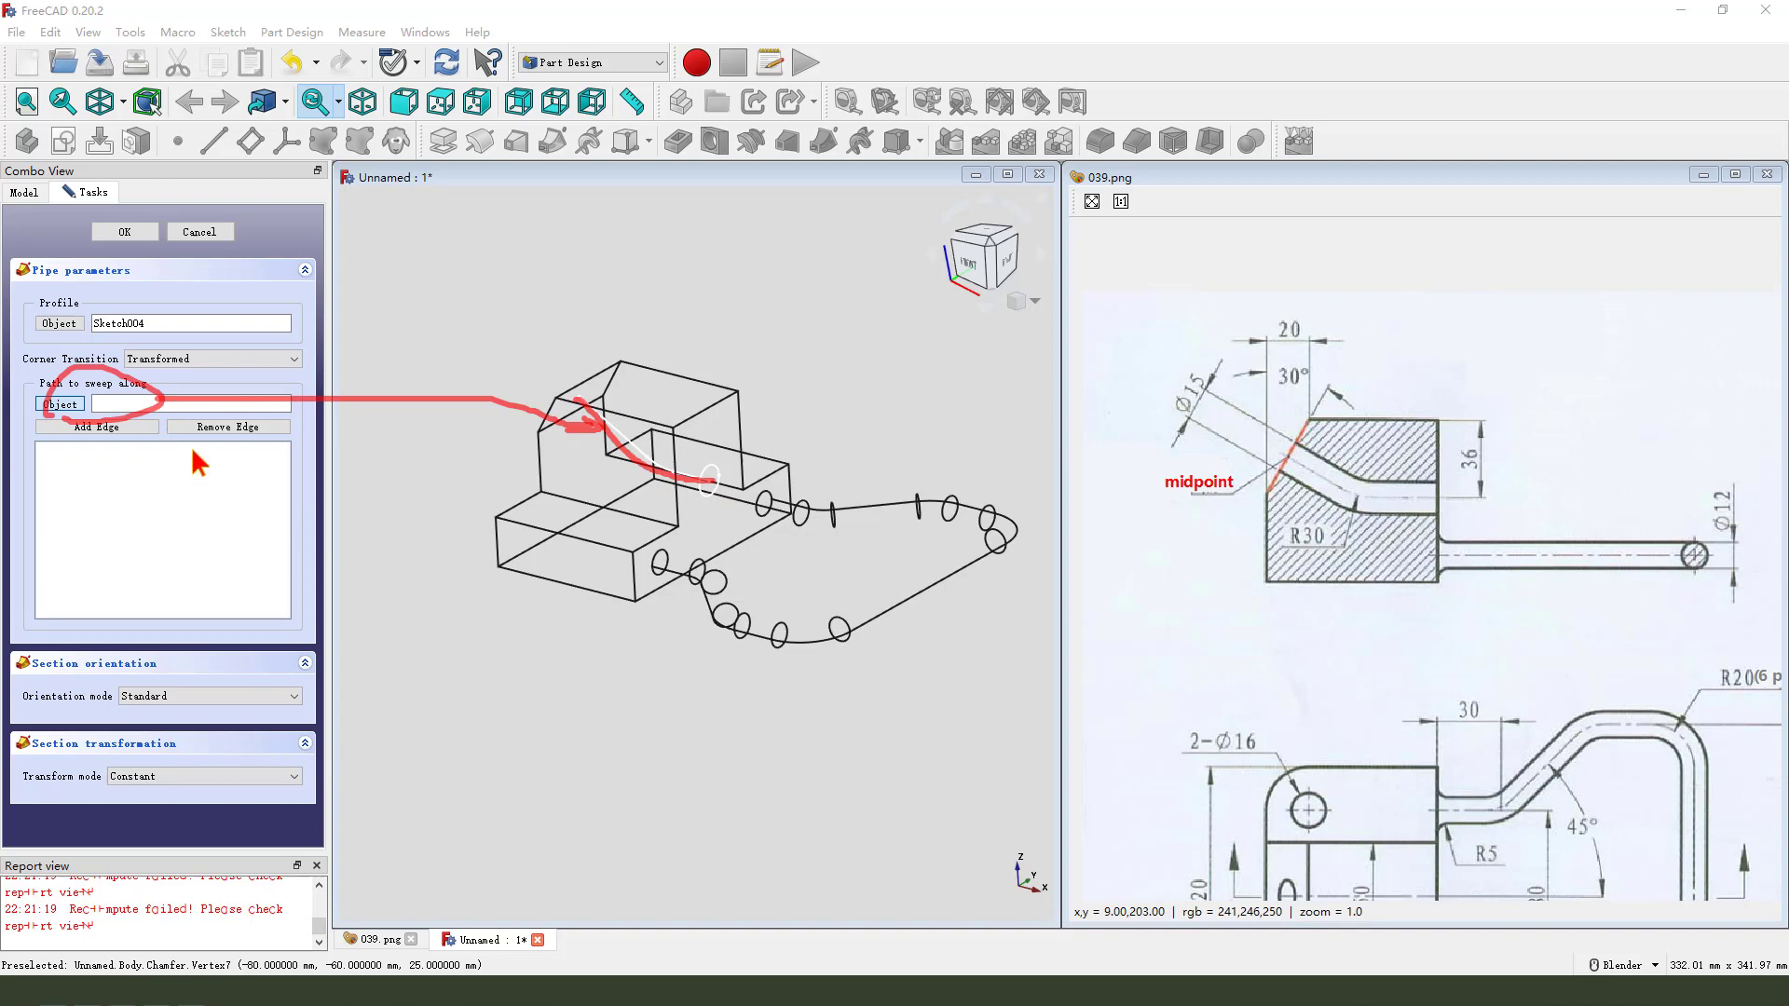
key("Escape")
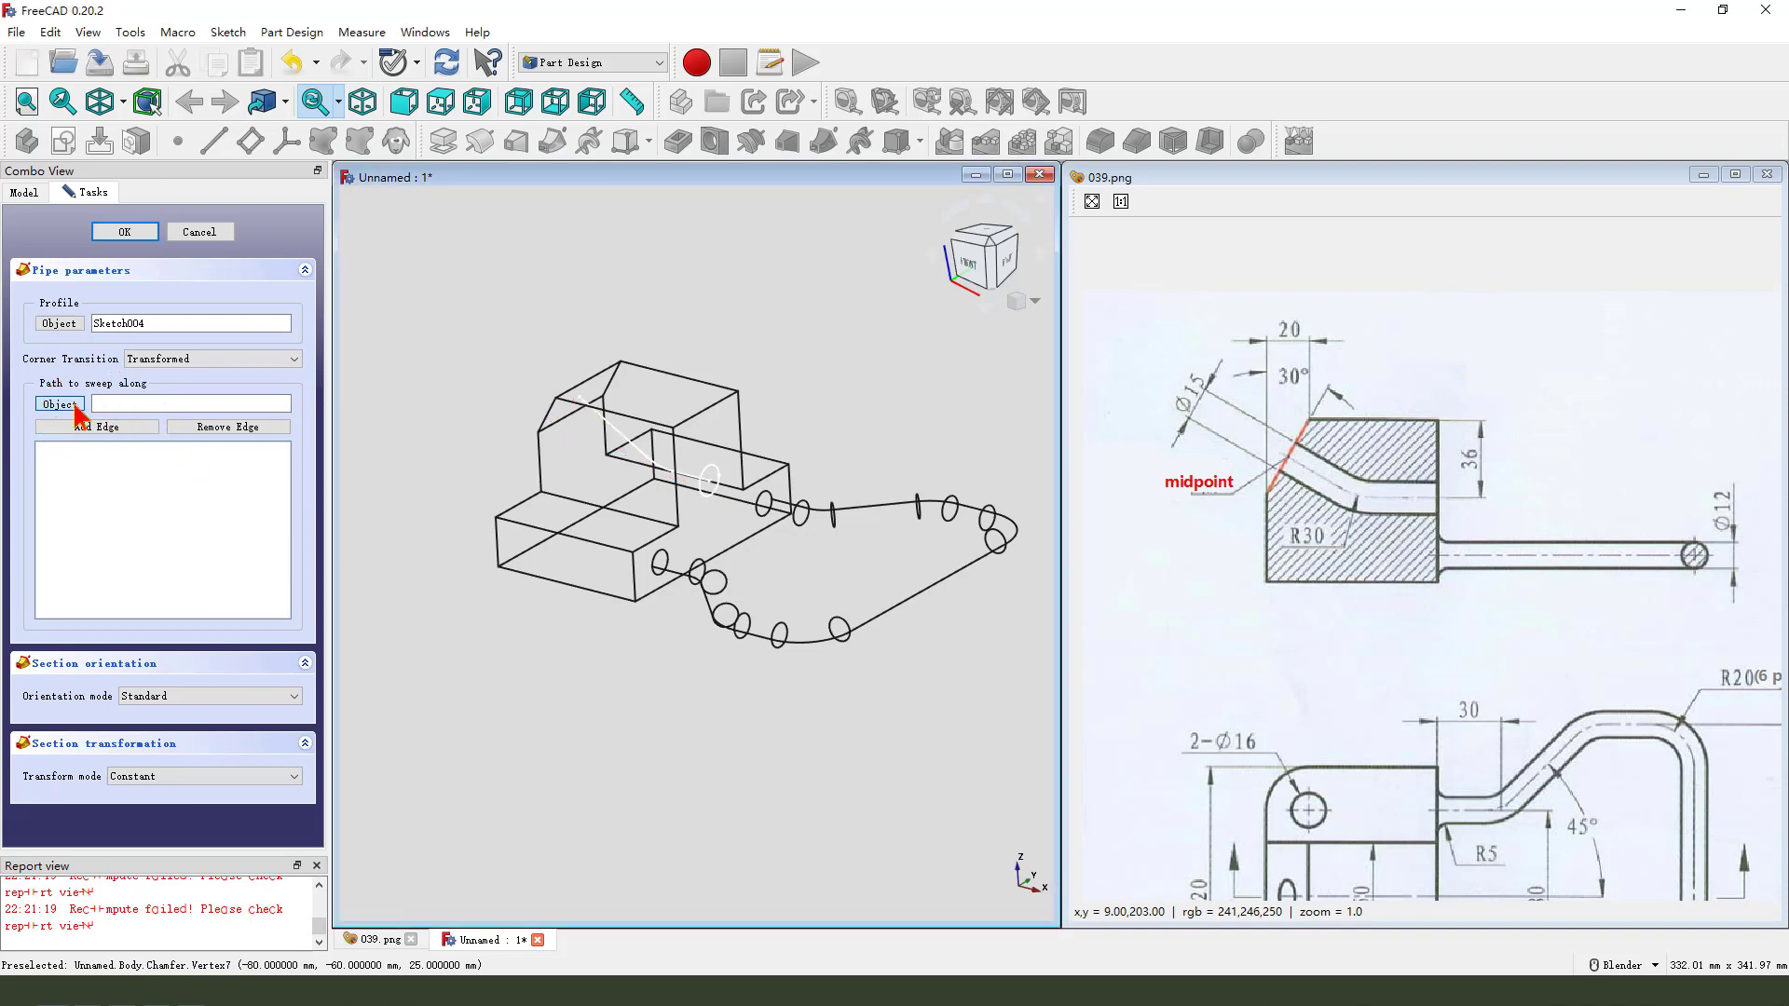
left_click(619, 431)
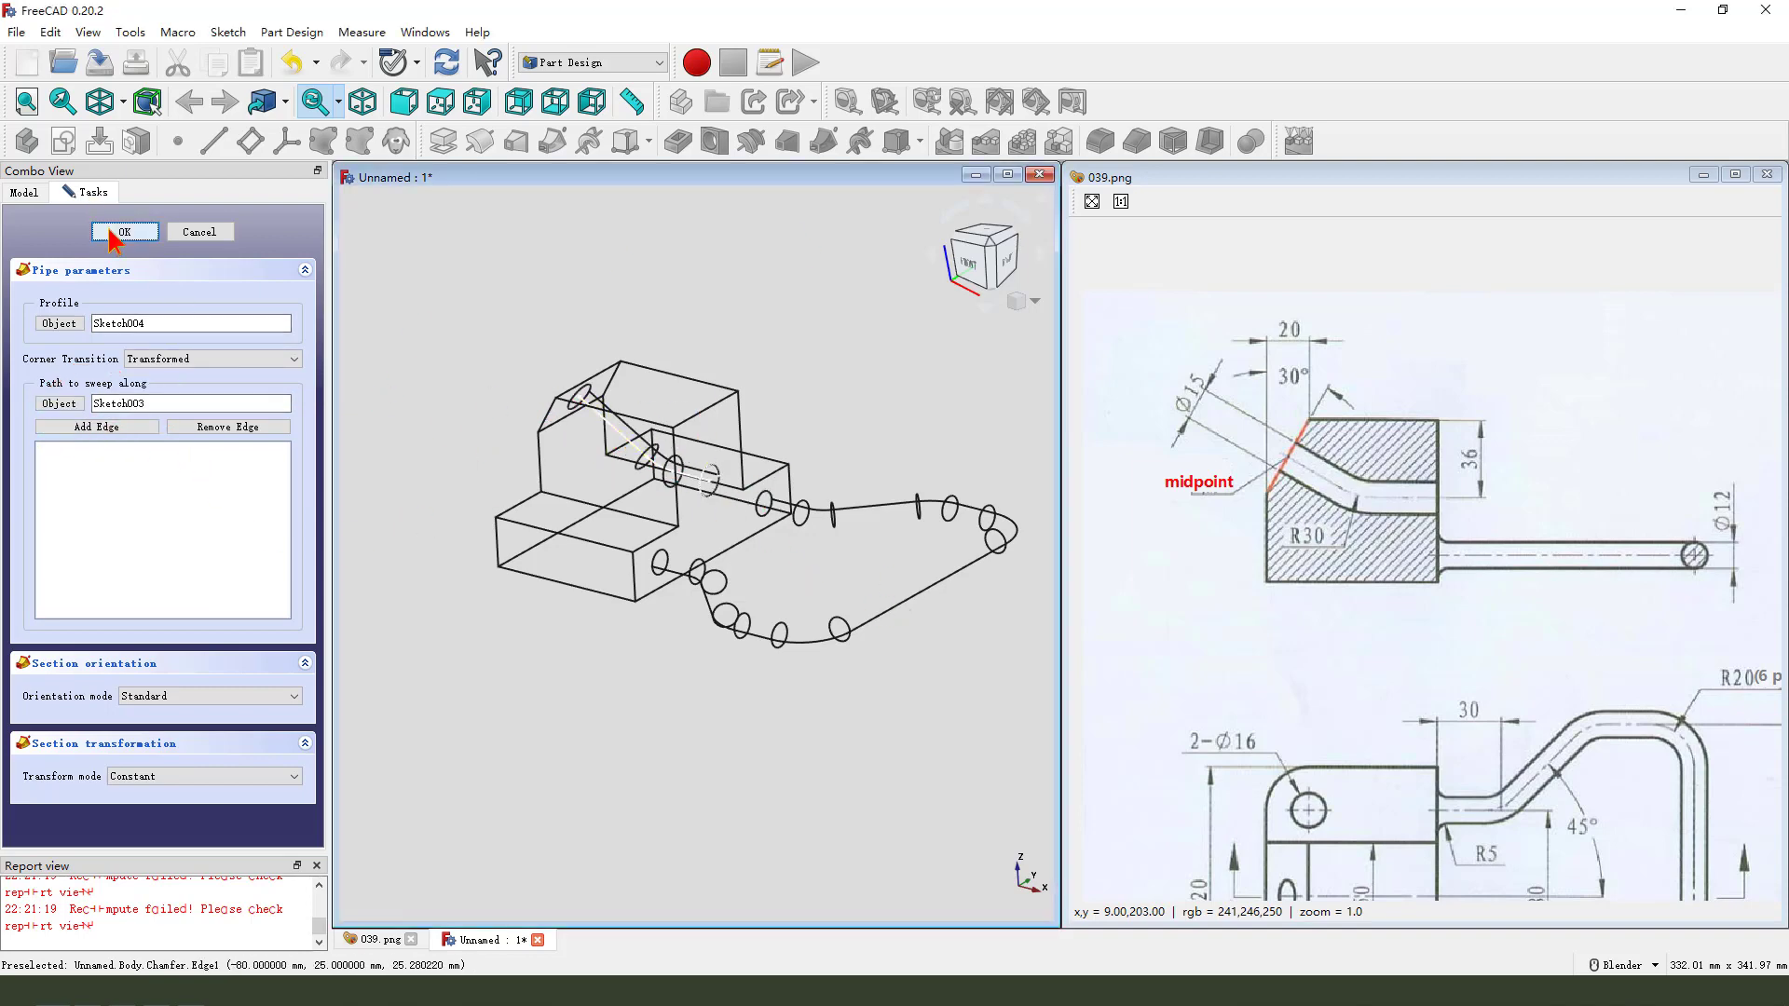
left_click(124, 232)
Step: Restore the 'As is' display, reconfirm the SubtractivePipe, and orbit to inspect the cut hole
left_click(122, 101)
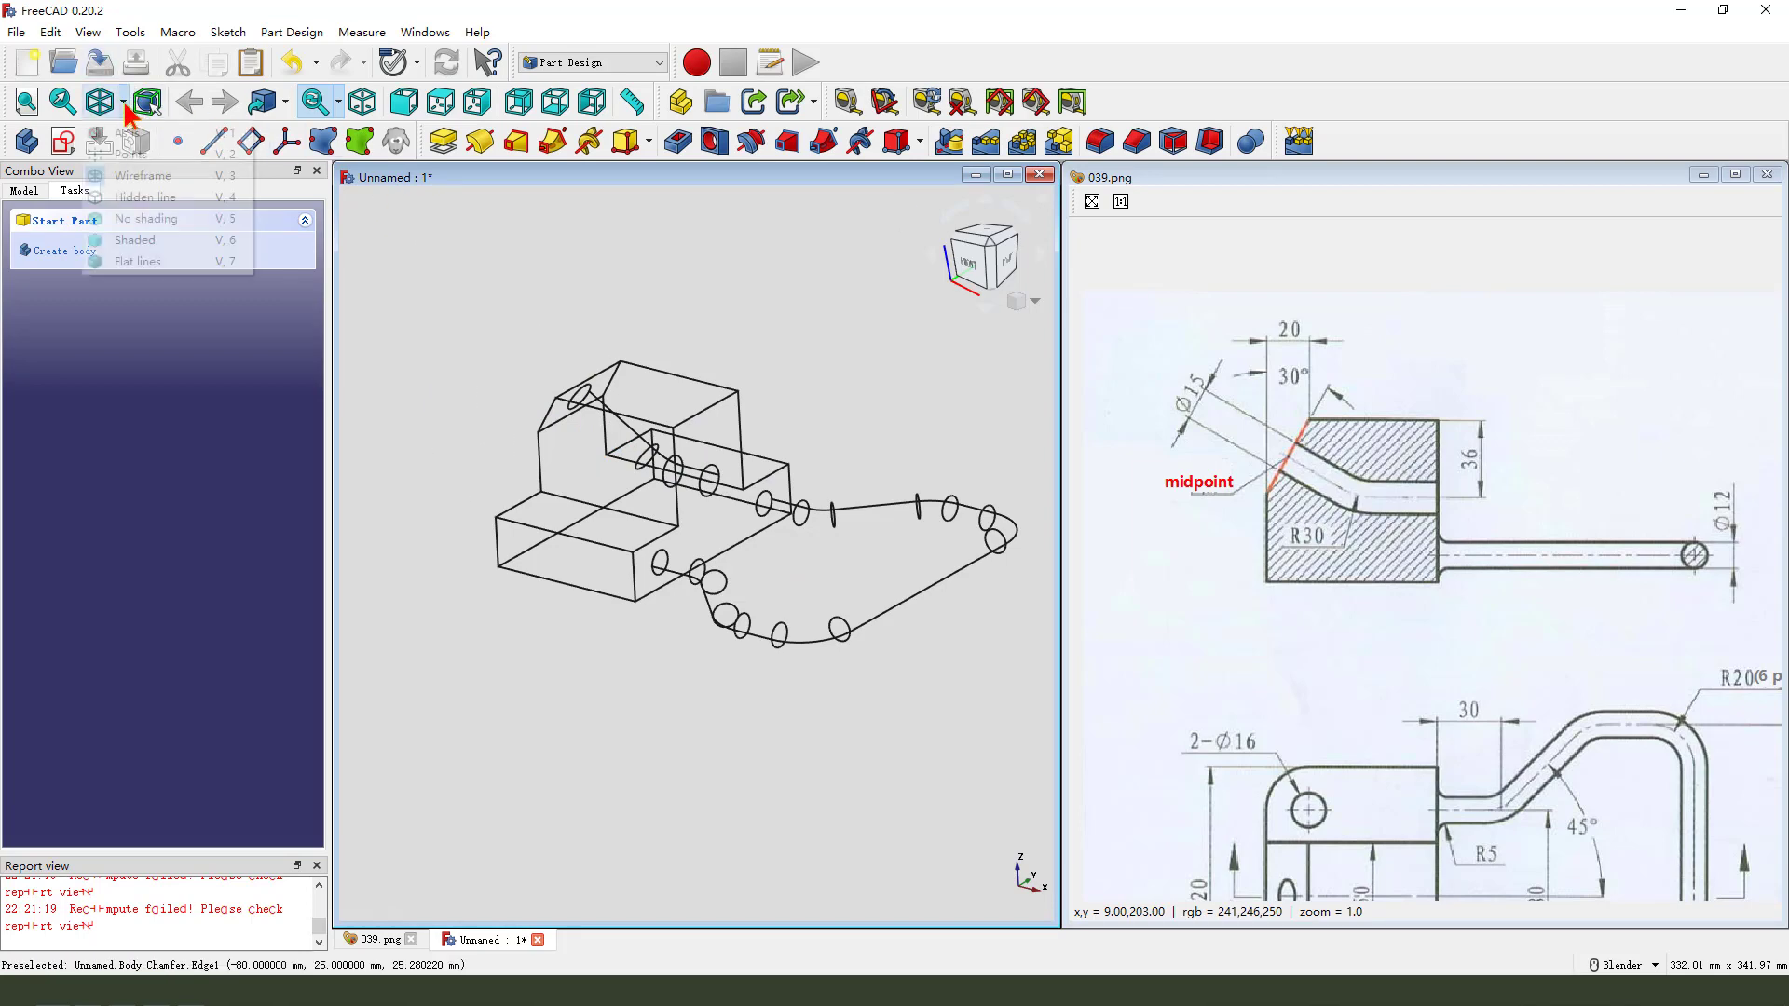
left_click(130, 149)
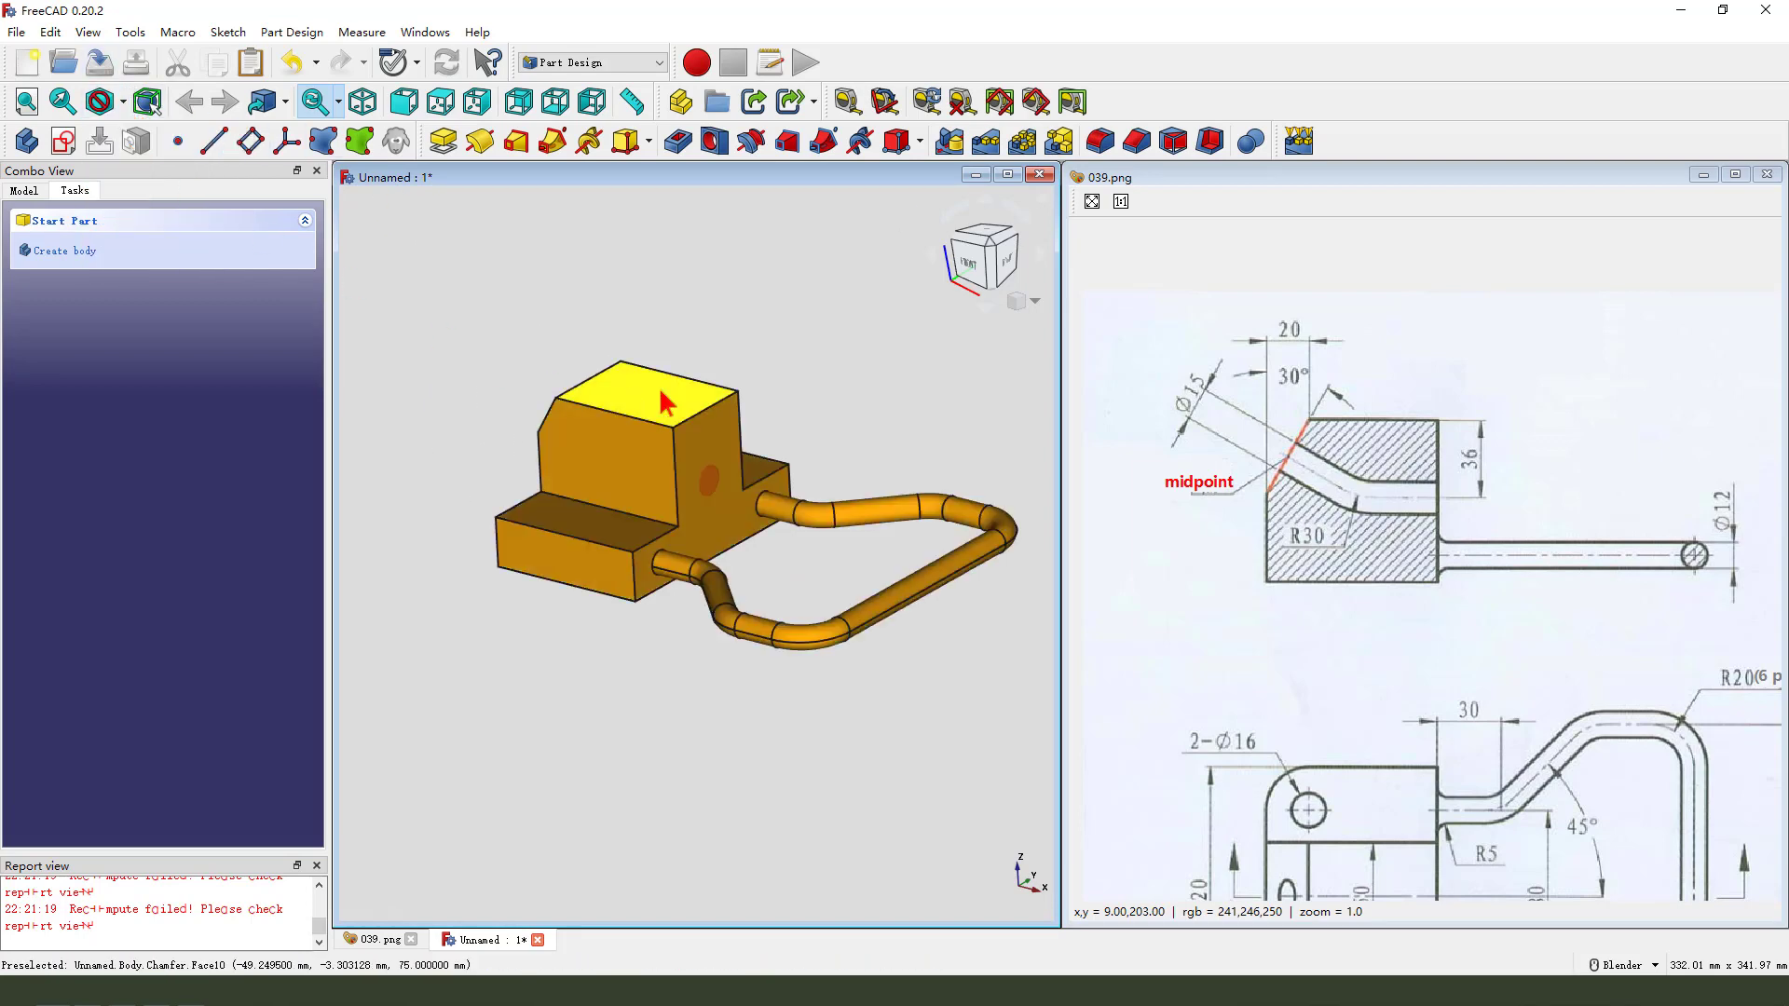
left_click(25, 190)
double_click(108, 388)
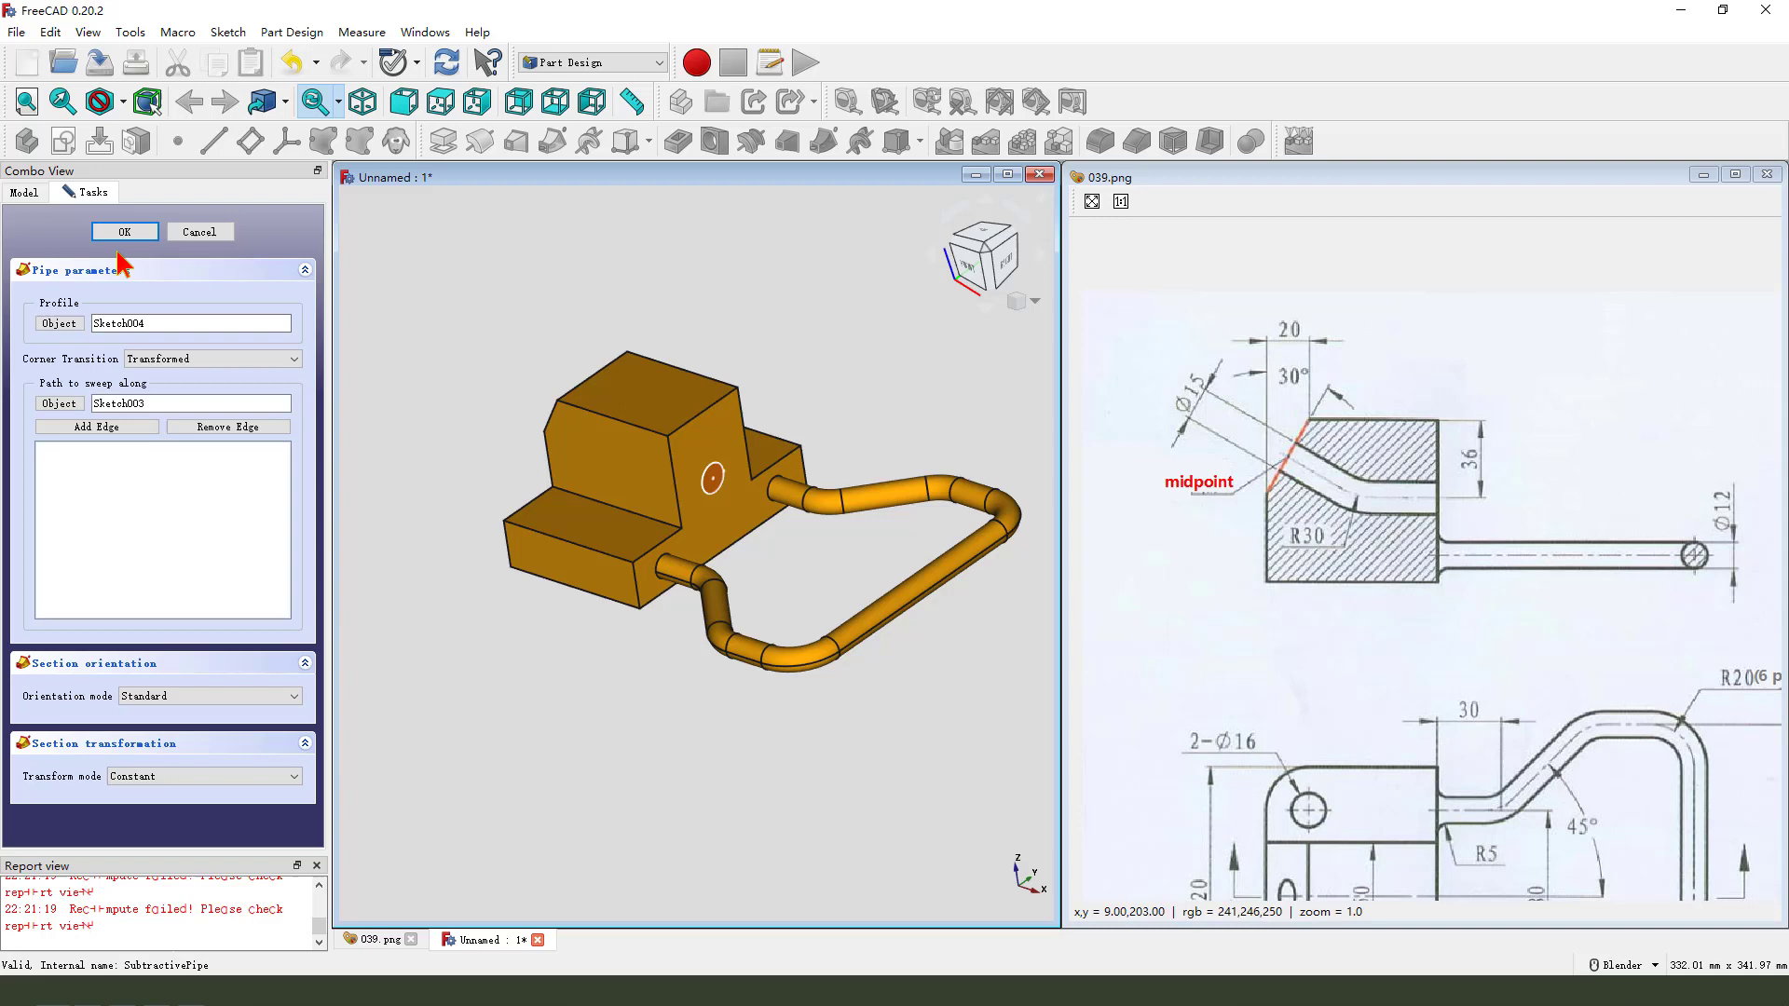
left_click(124, 232)
middle_click_drag(482, 432, 531, 457)
mouse_move(729, 495)
middle_mouse_down()
mouse_move(766, 504)
mouse_move(717, 514)
middle_mouse_up()
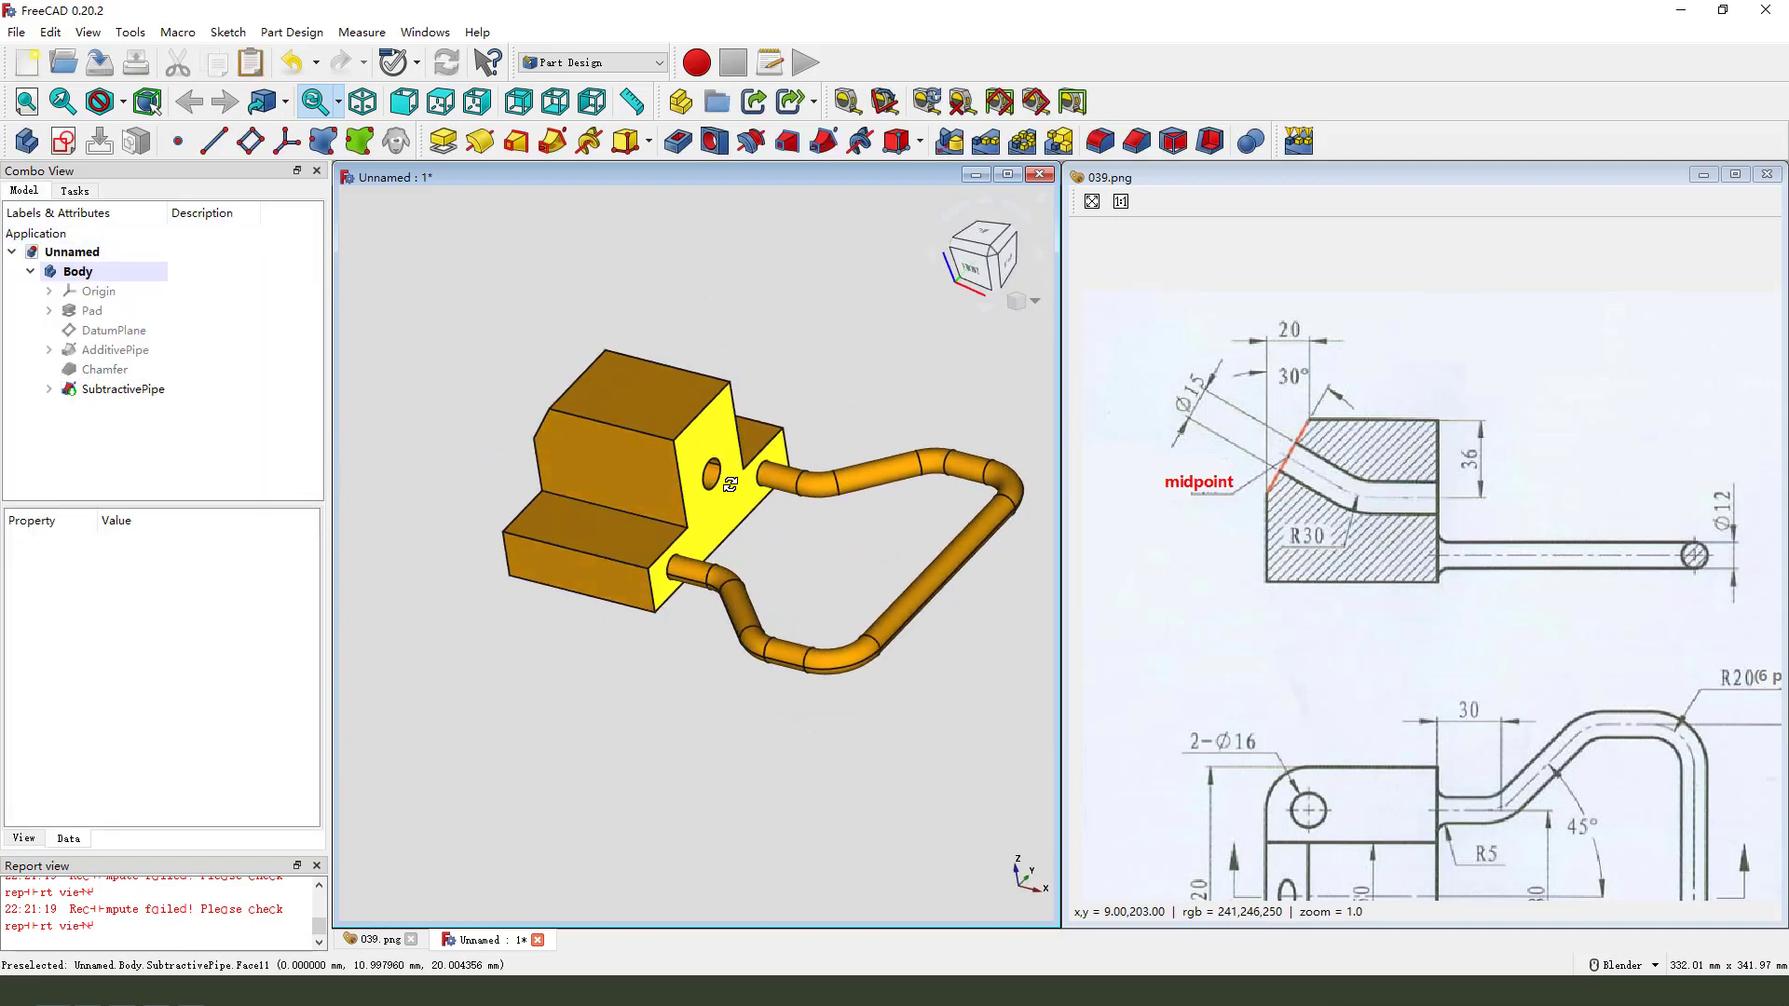
Step: Round block edges Edge5 and Edge8 with a 20 mm fillet
scroll(1370, 718, "down", 4)
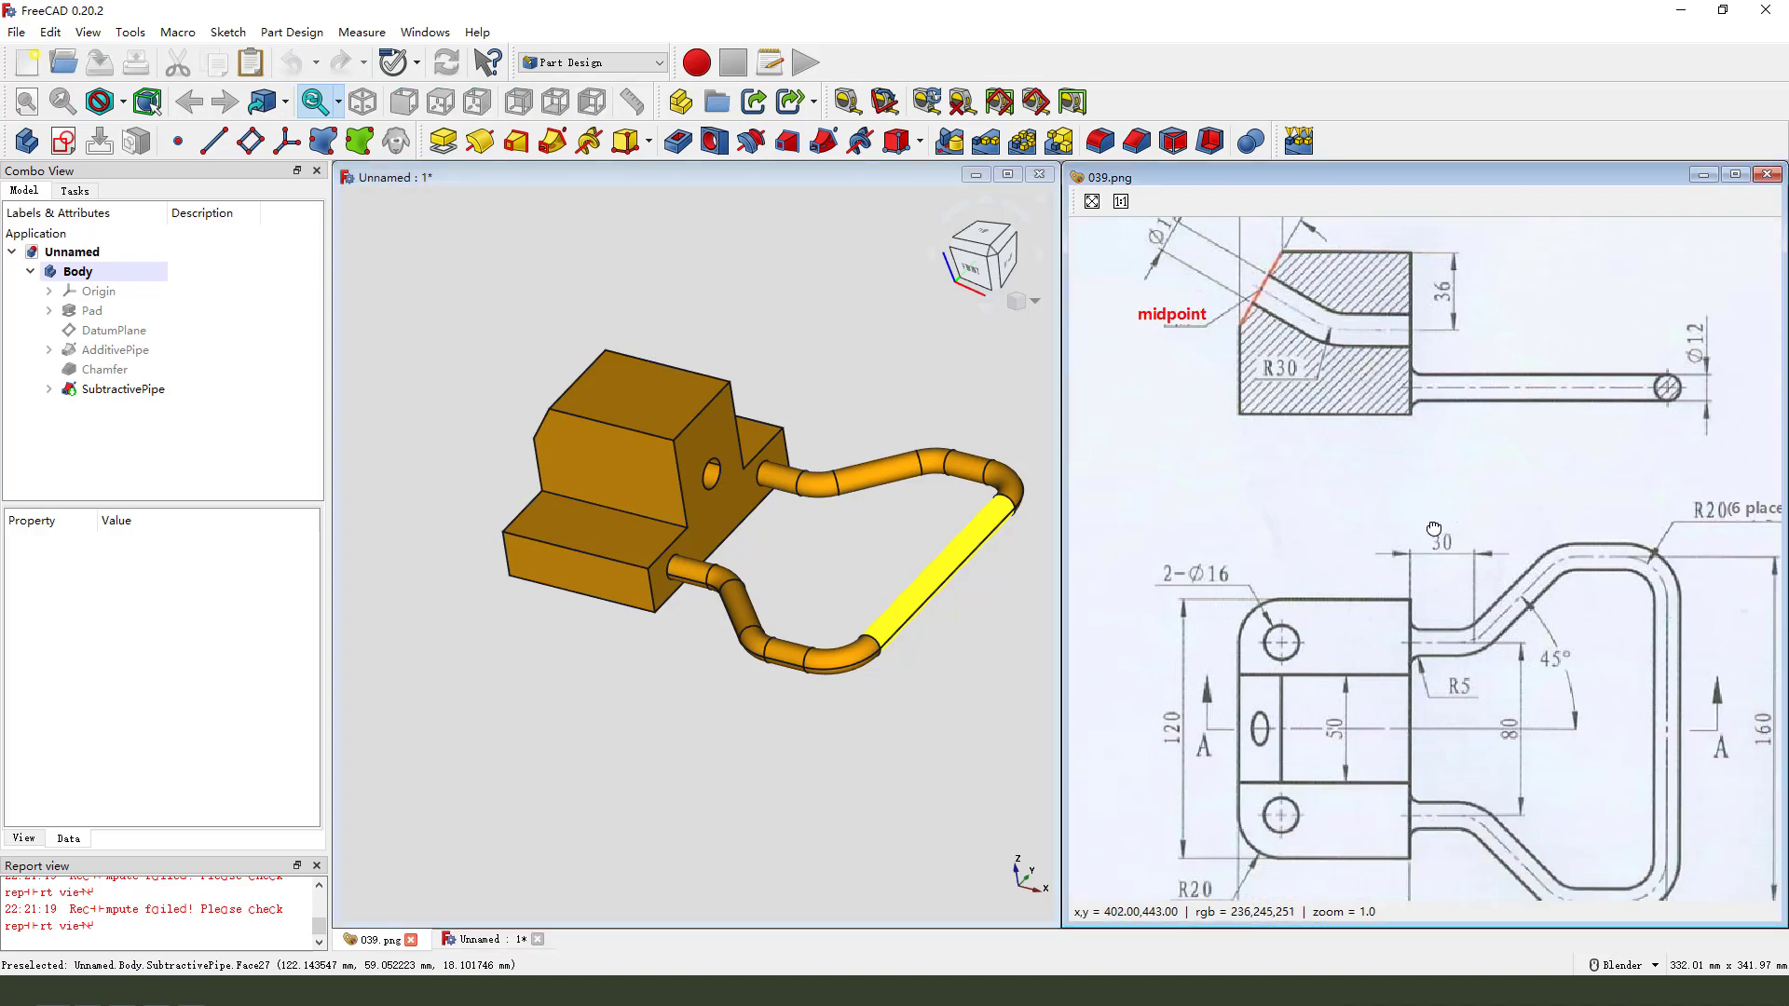
middle_click_drag(570, 568, 820, 620)
scroll(811, 620, "down", 1)
scroll(624, 587, "up", 2)
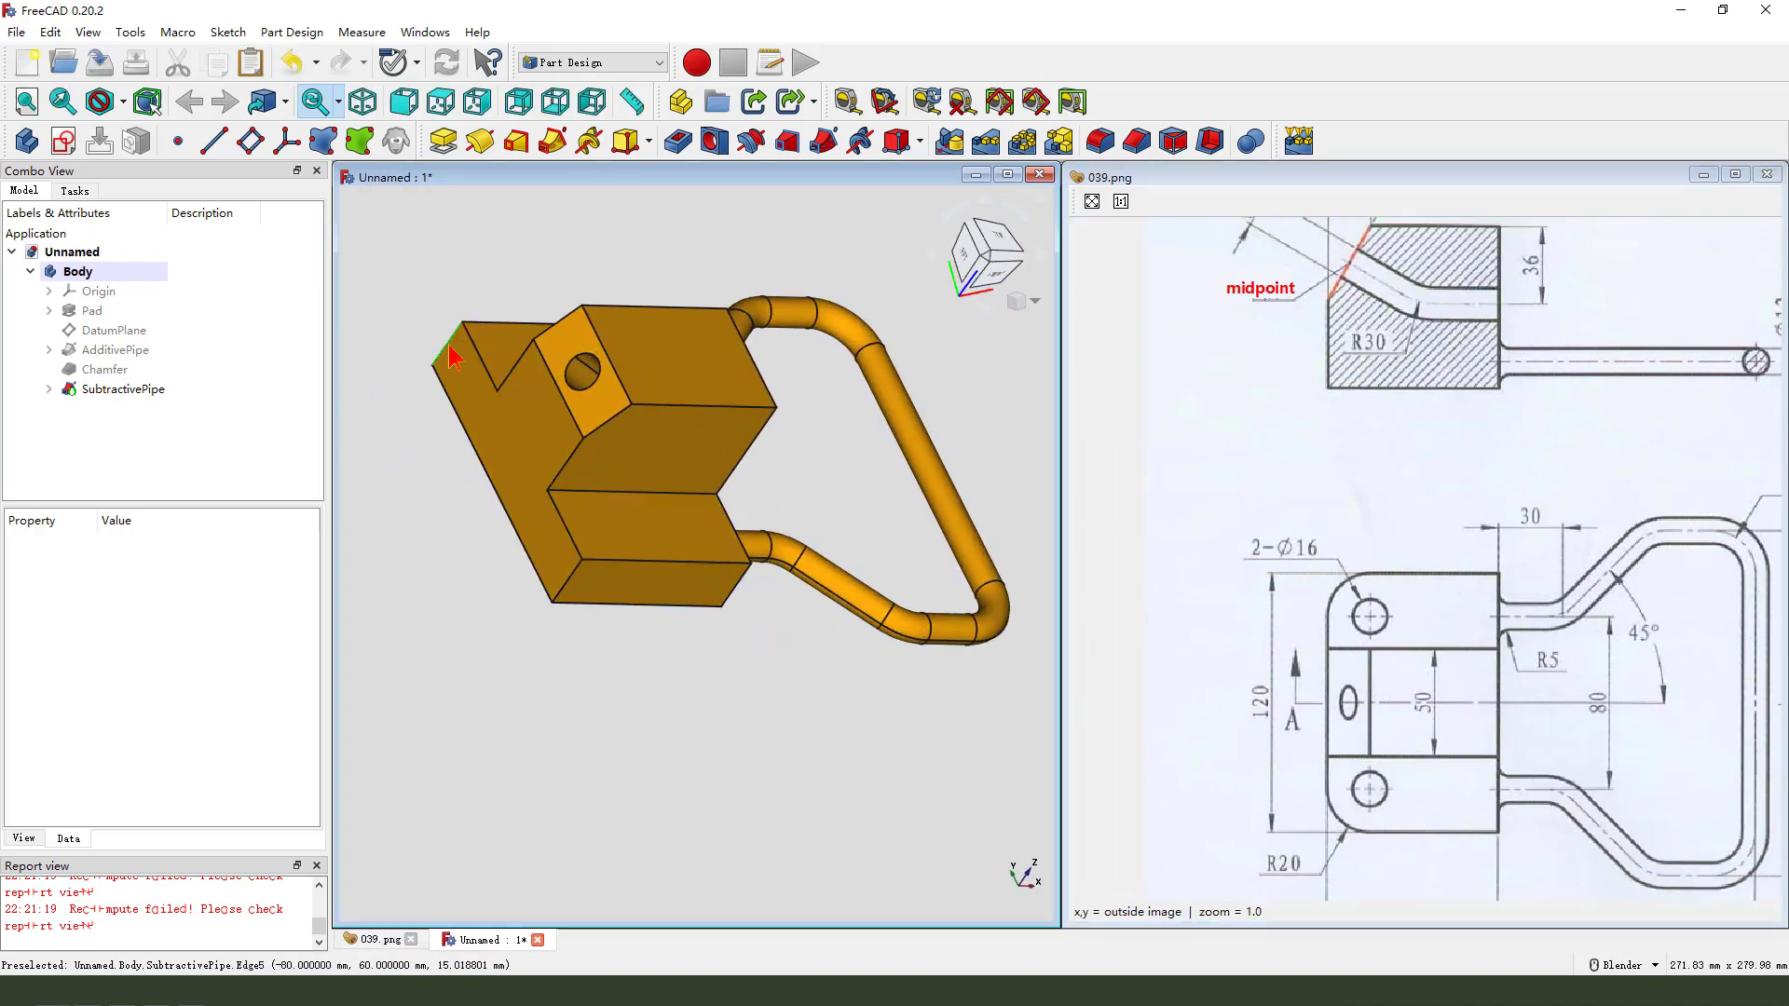
left_click(450, 346)
left_click(568, 580, "ctrl")
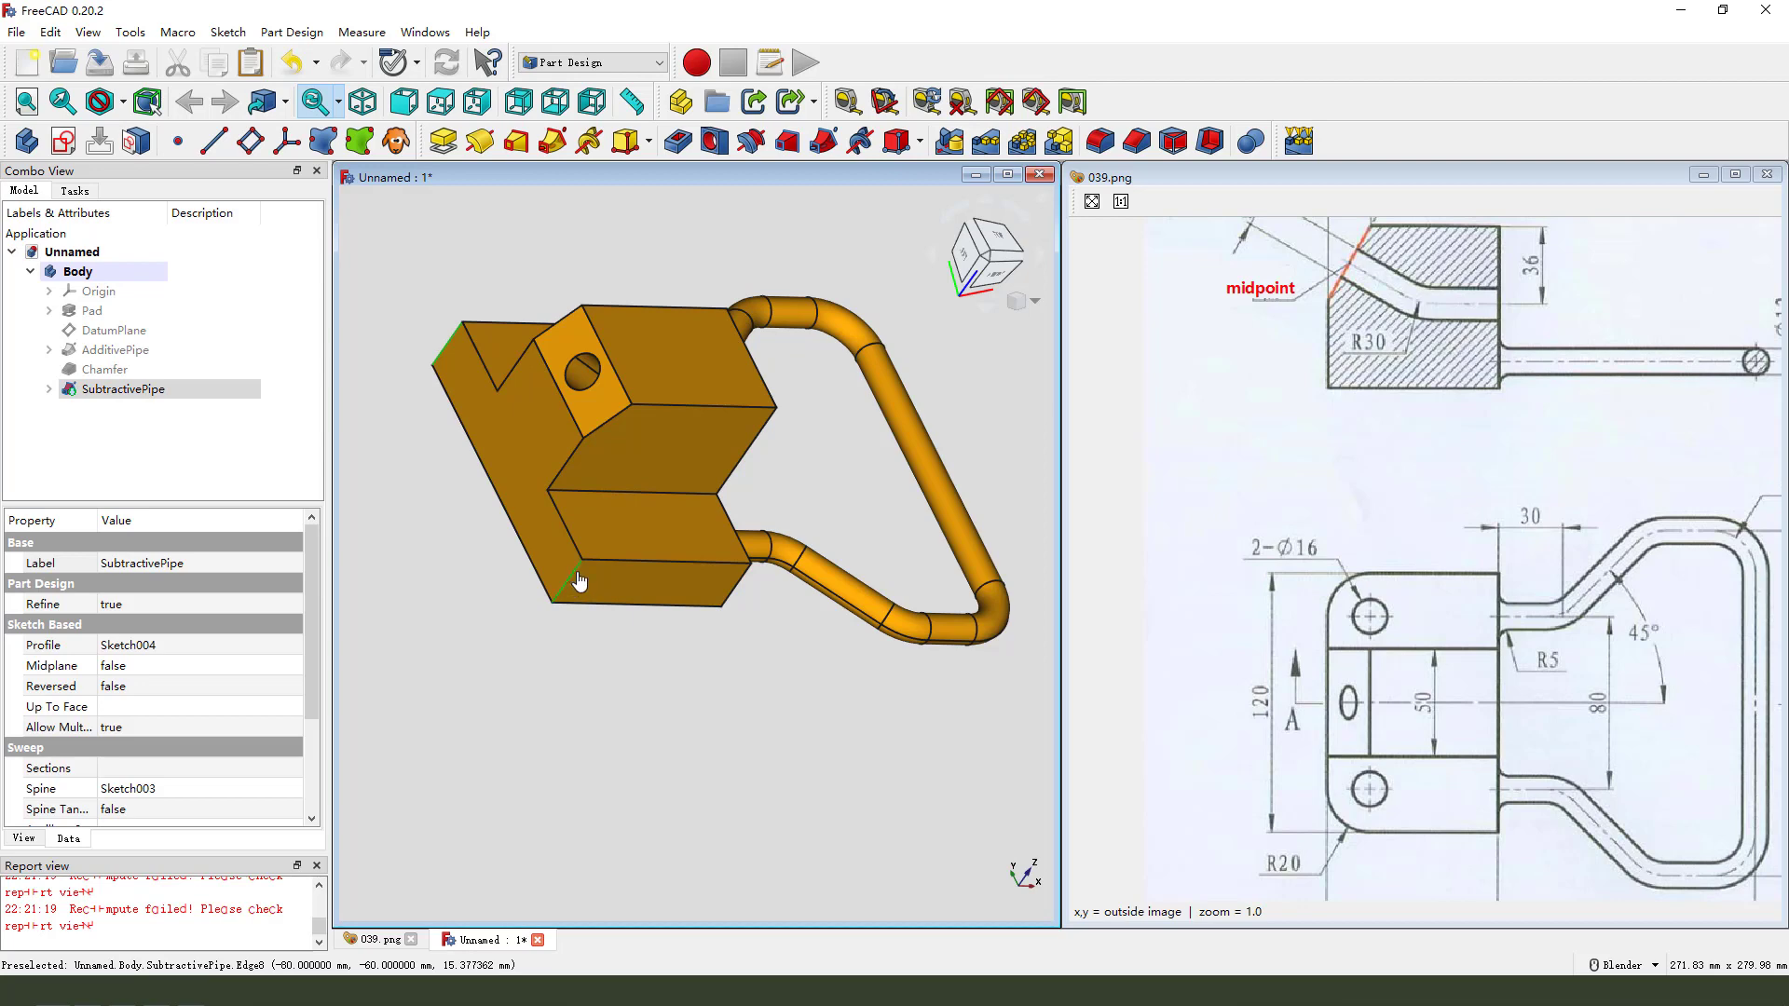
left_click(1108, 149)
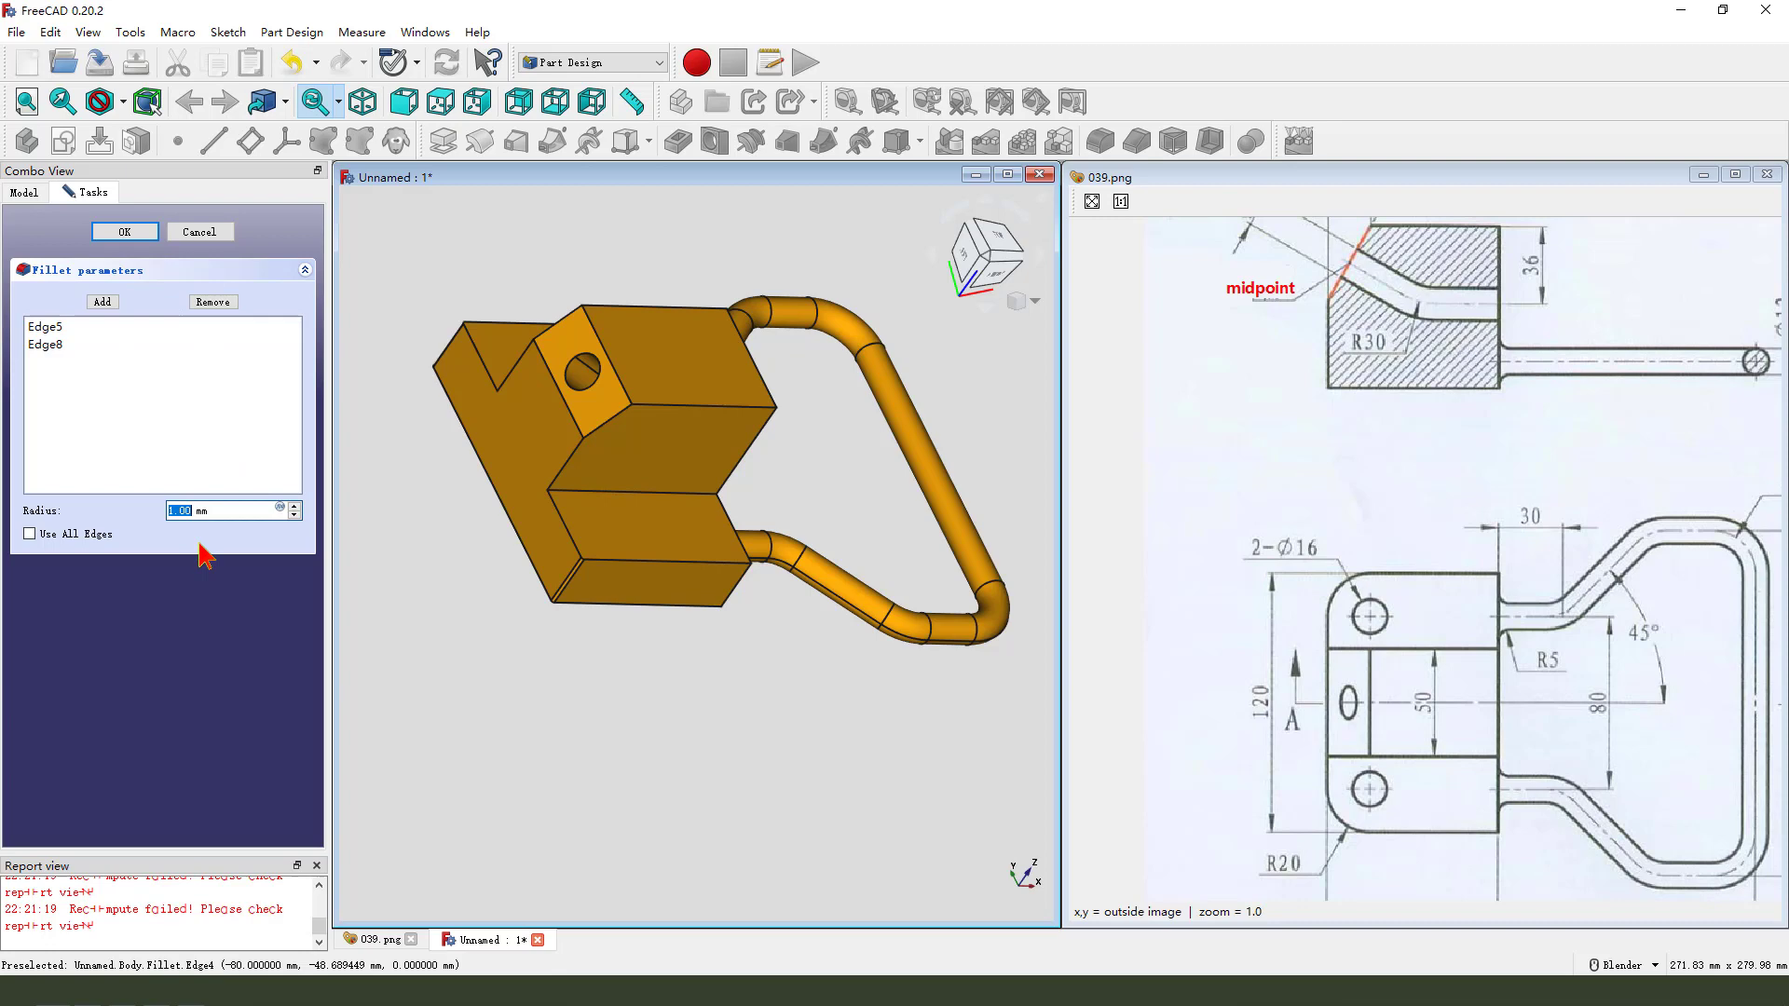
type("20")
left_click(124, 231)
middle_click_drag(611, 667, 701, 684)
middle_click_drag(661, 551, 634, 587)
left_click(657, 534)
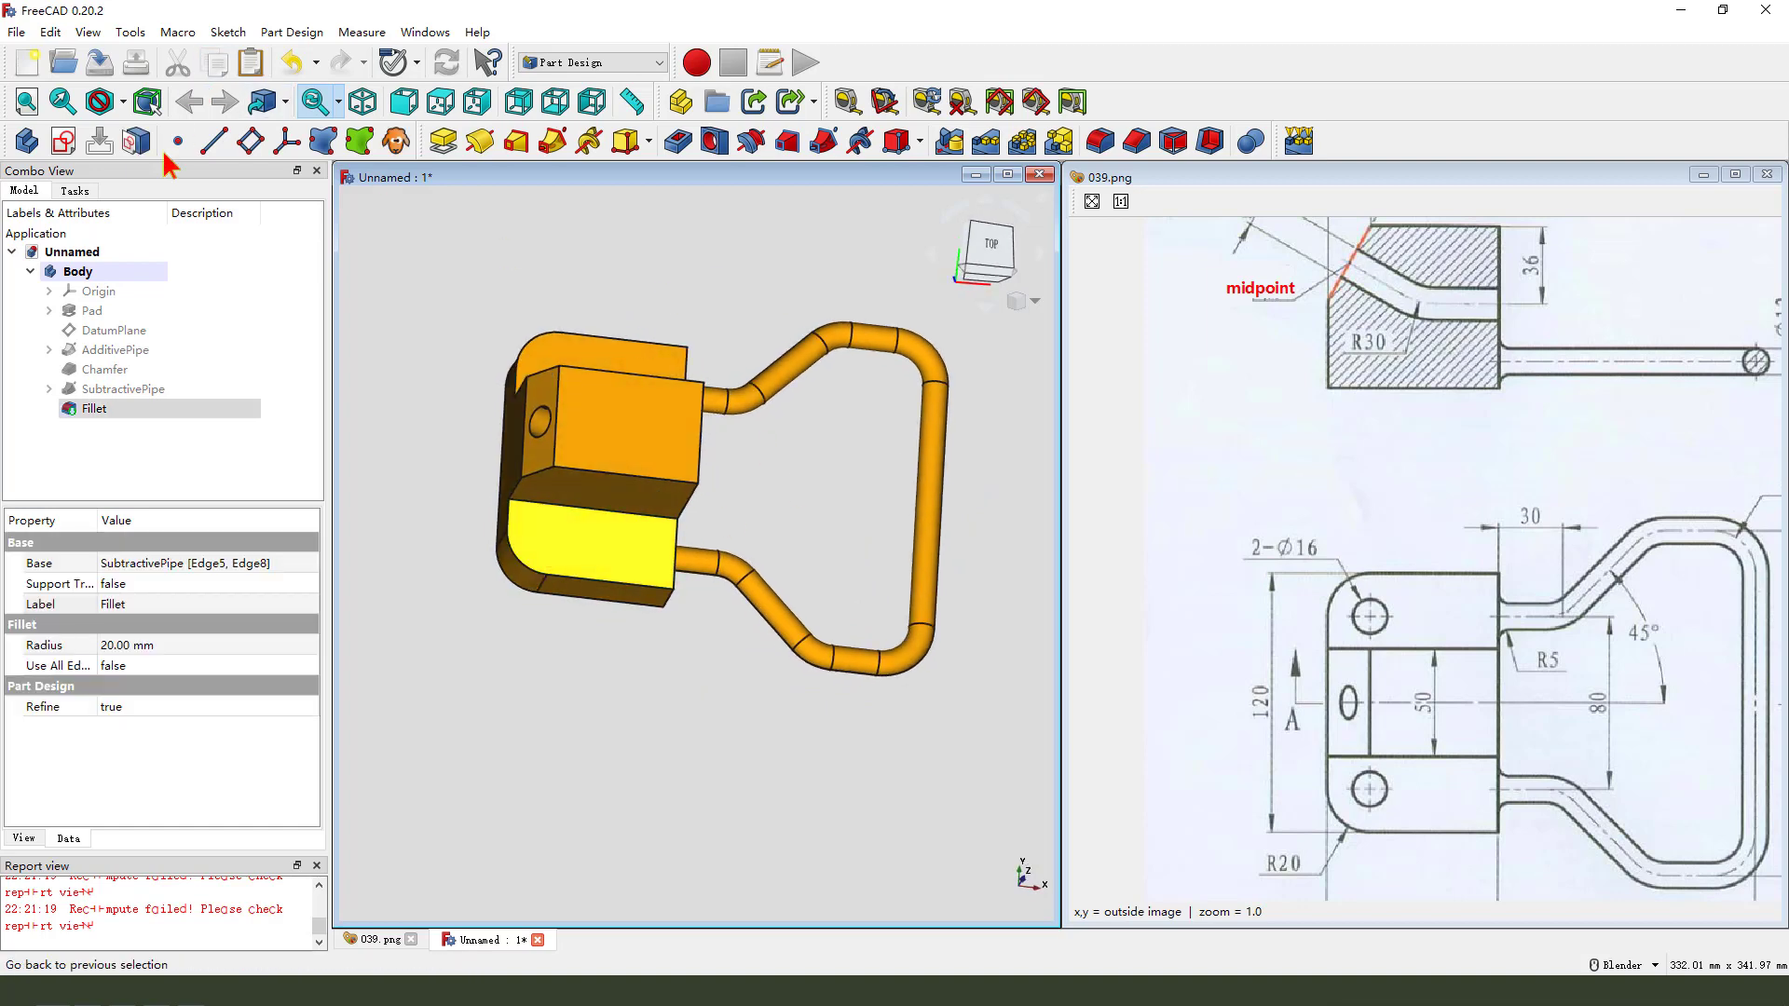
Step: Start a sketch on the filleted face and add both fillet arcs as external geometry
left_click(64, 143)
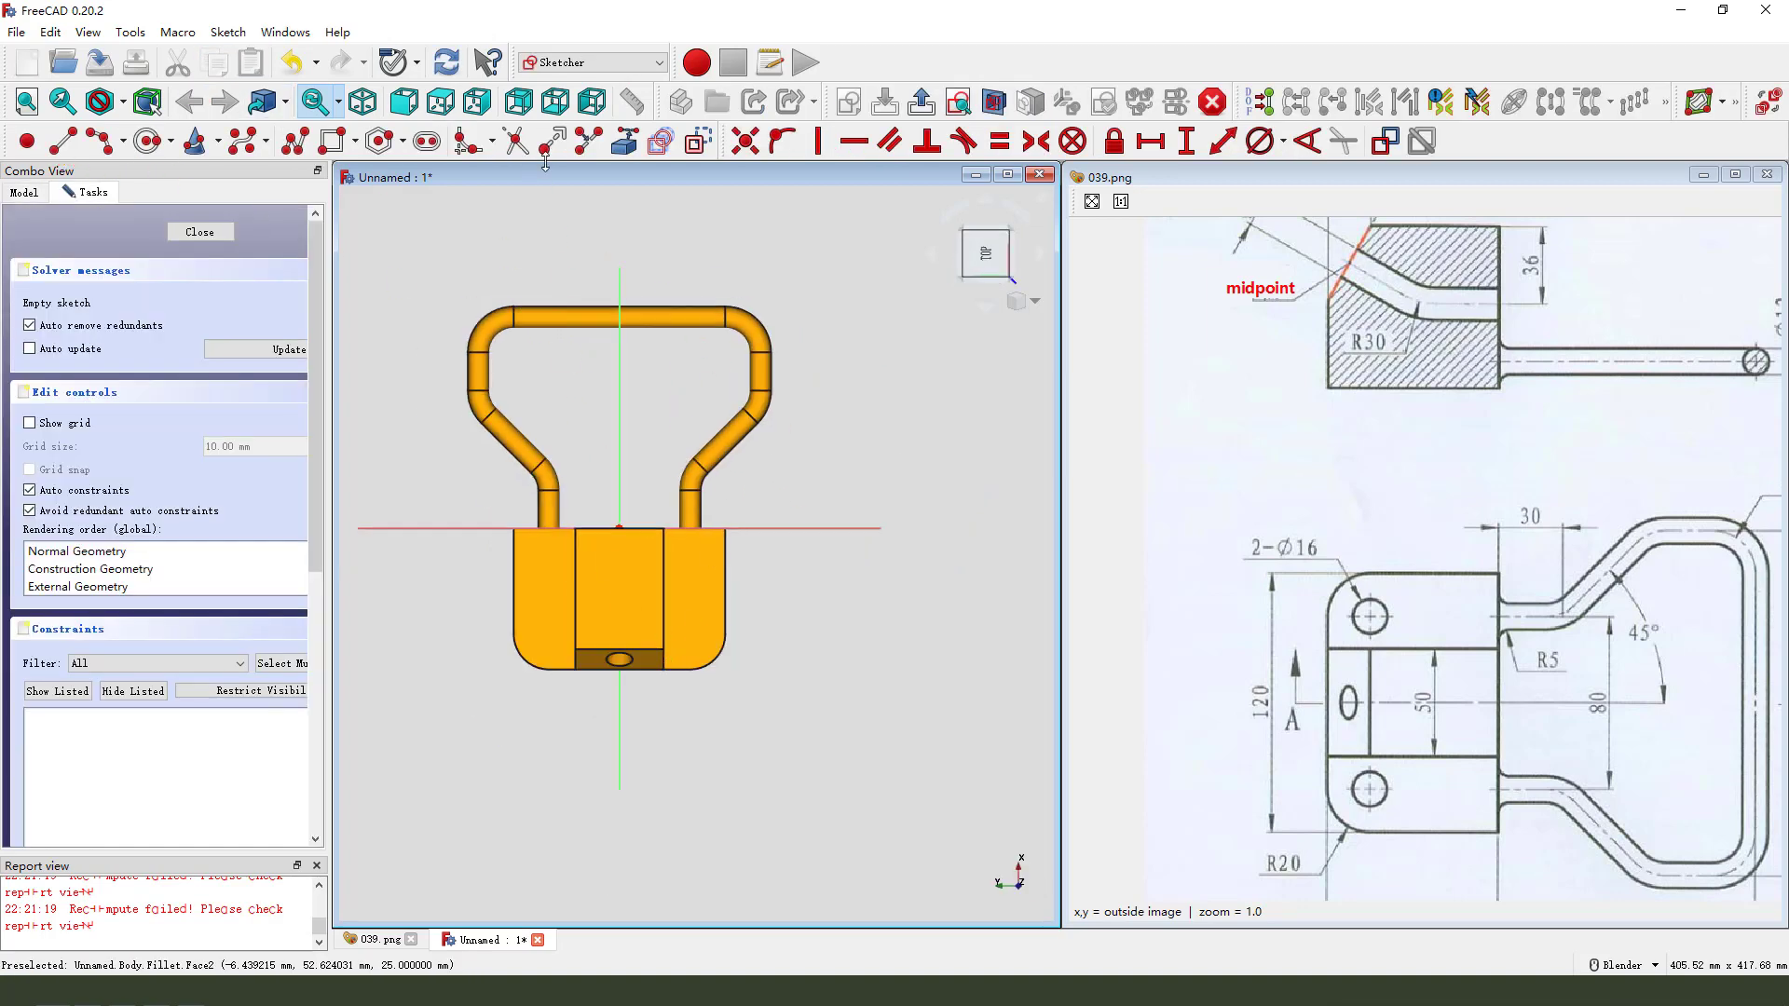
left_click(624, 141)
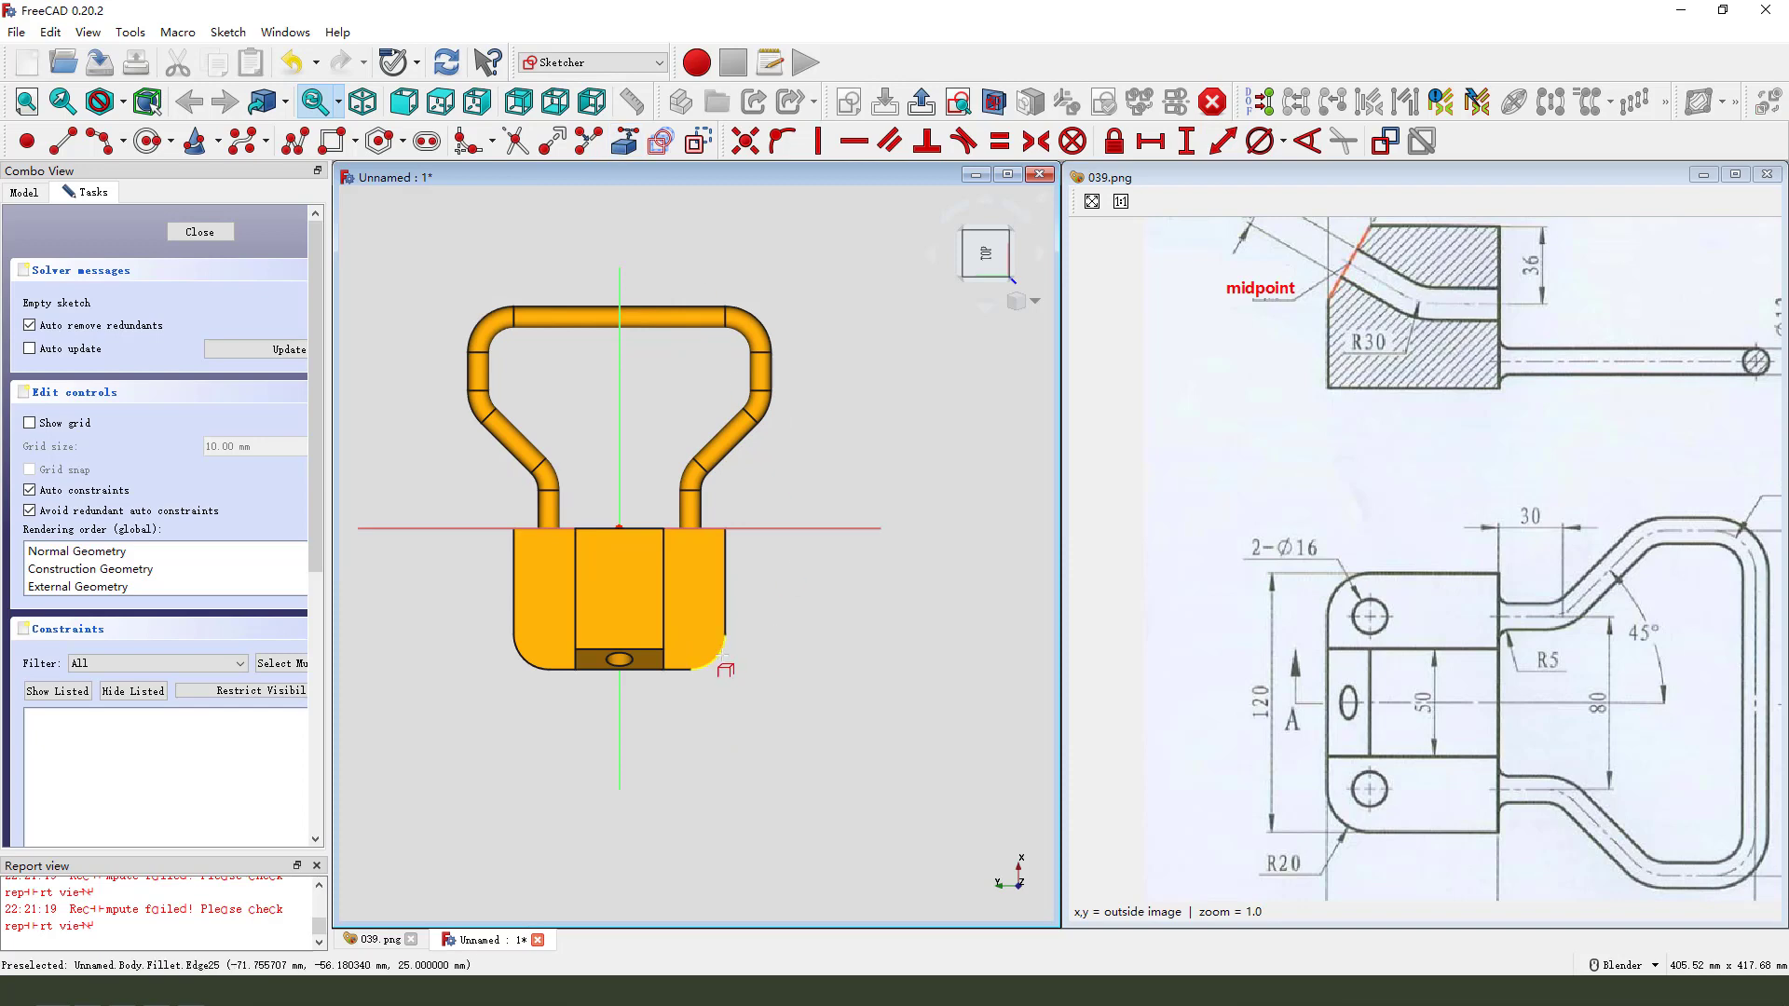
left_click(726, 655)
left_click(530, 663)
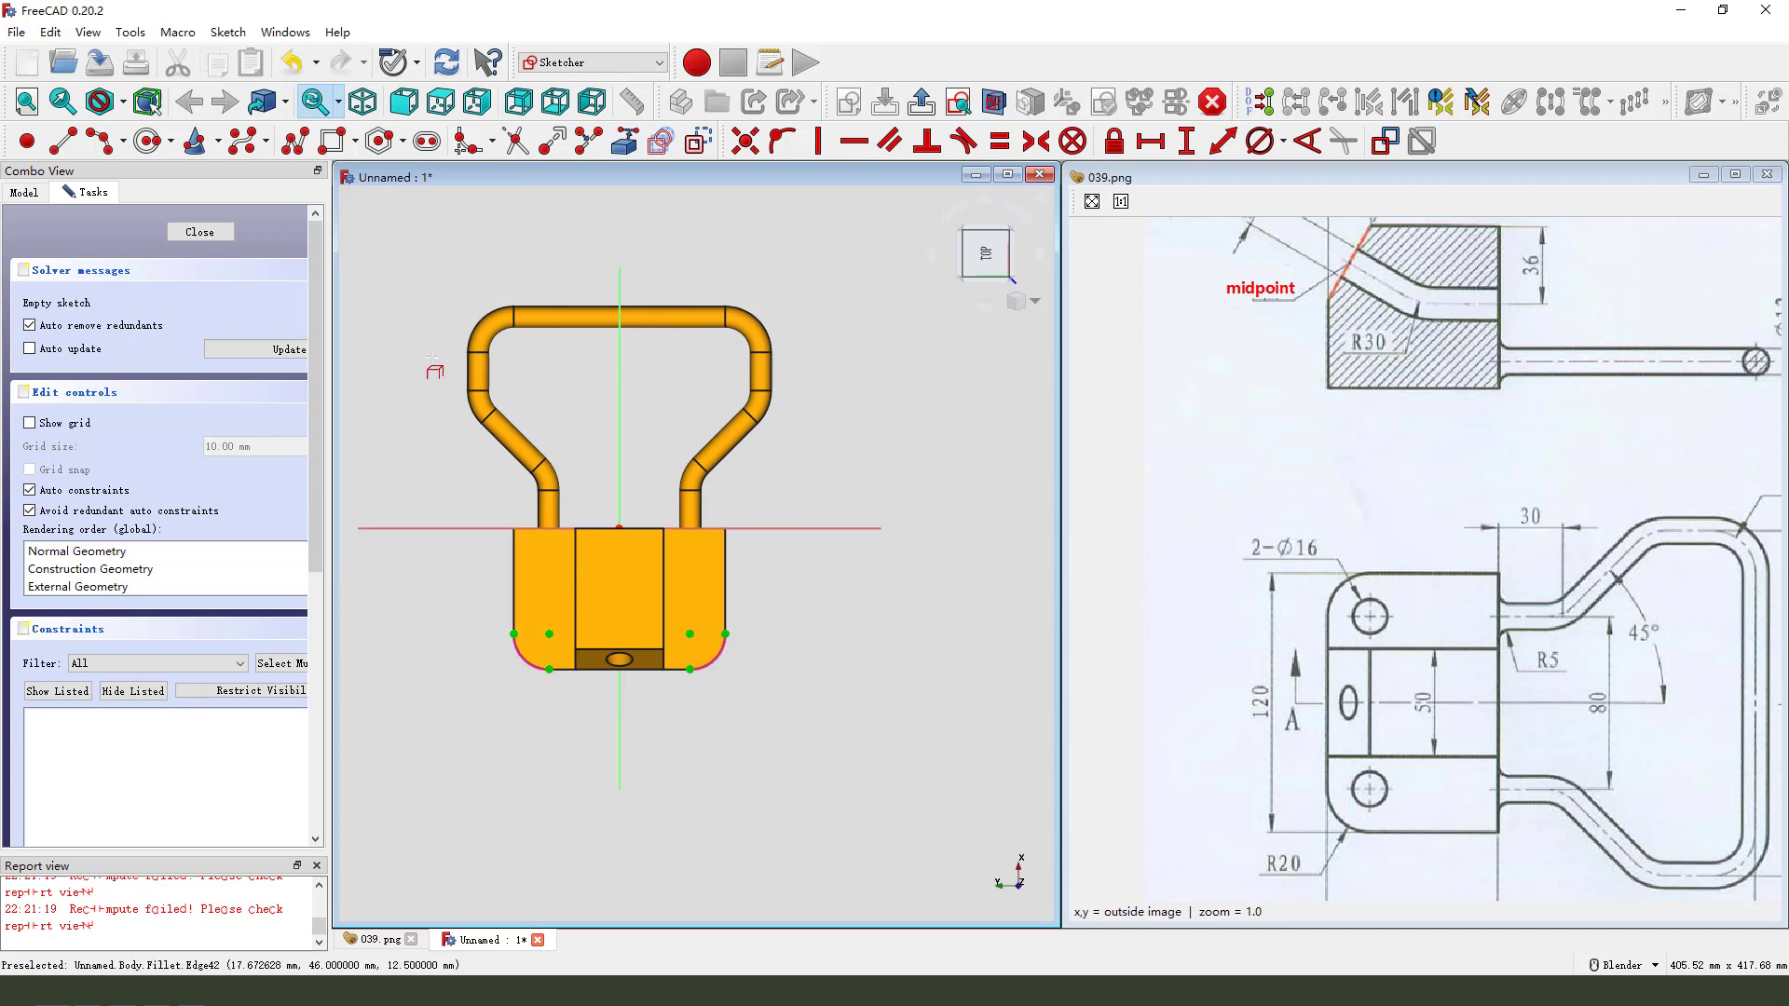
scroll(528, 718, "up", 1)
scroll(531, 699, "up", 1)
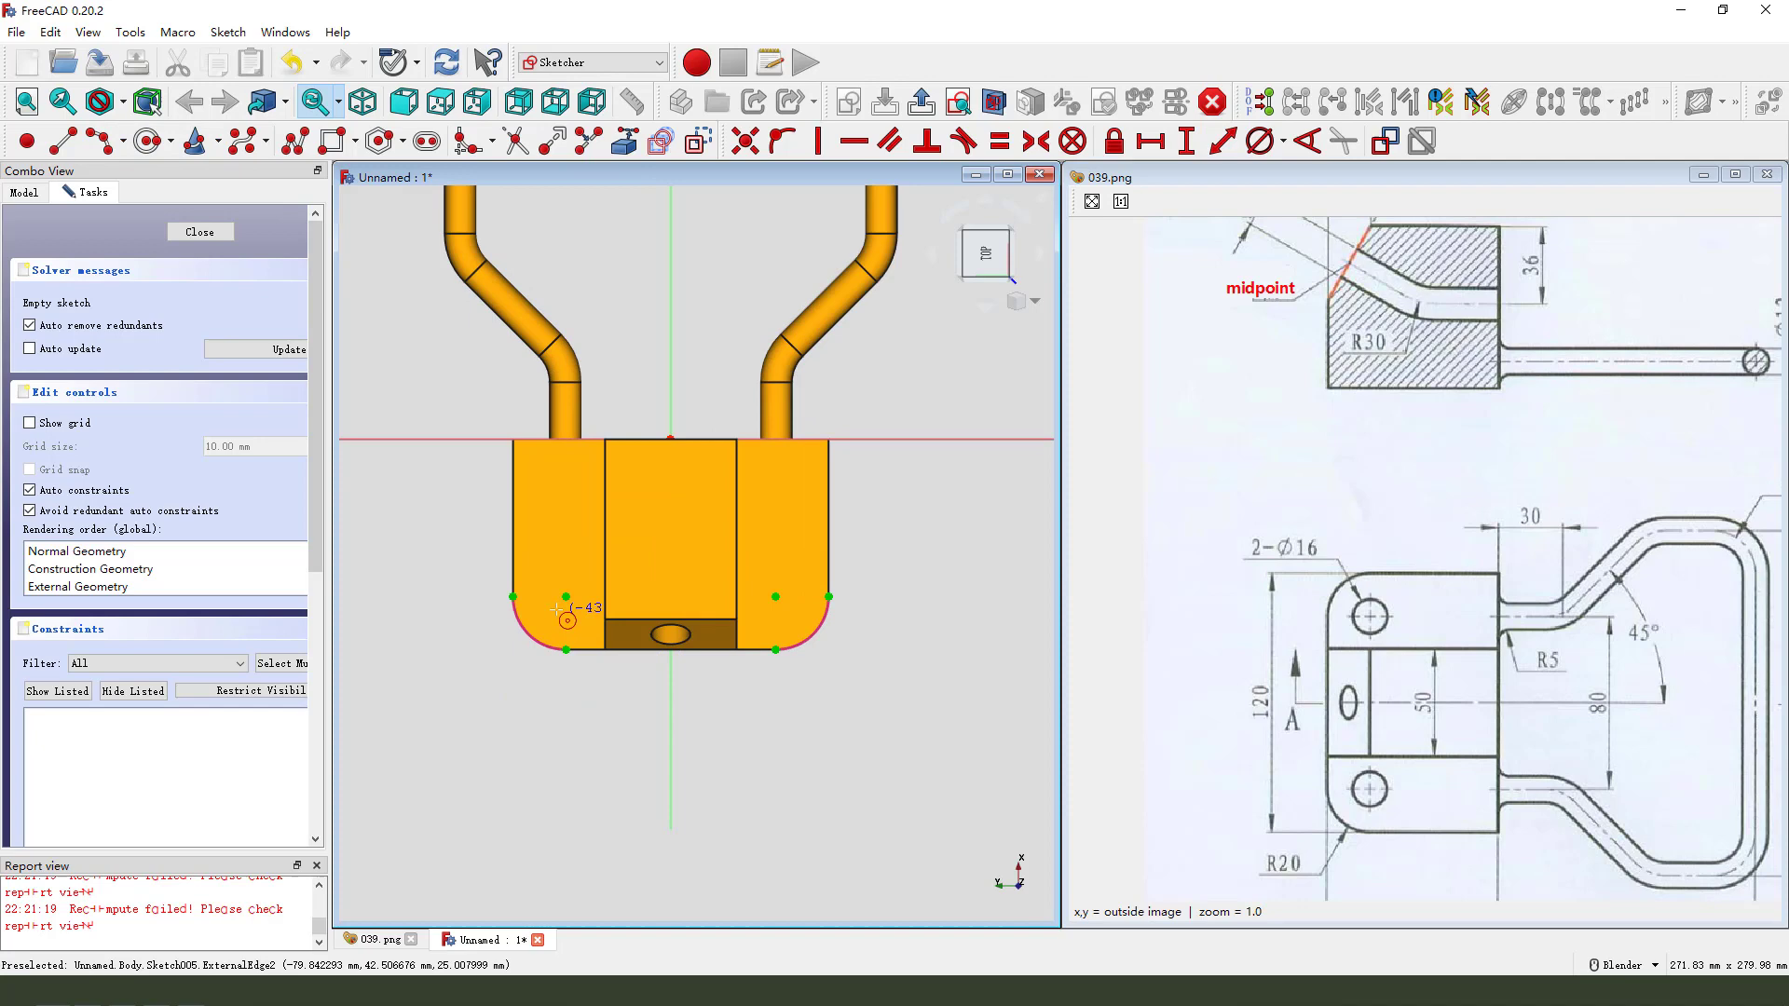
Step: Draw two circles centred on the left and right fillet arc centres
left_click(566, 598)
left_click(569, 612)
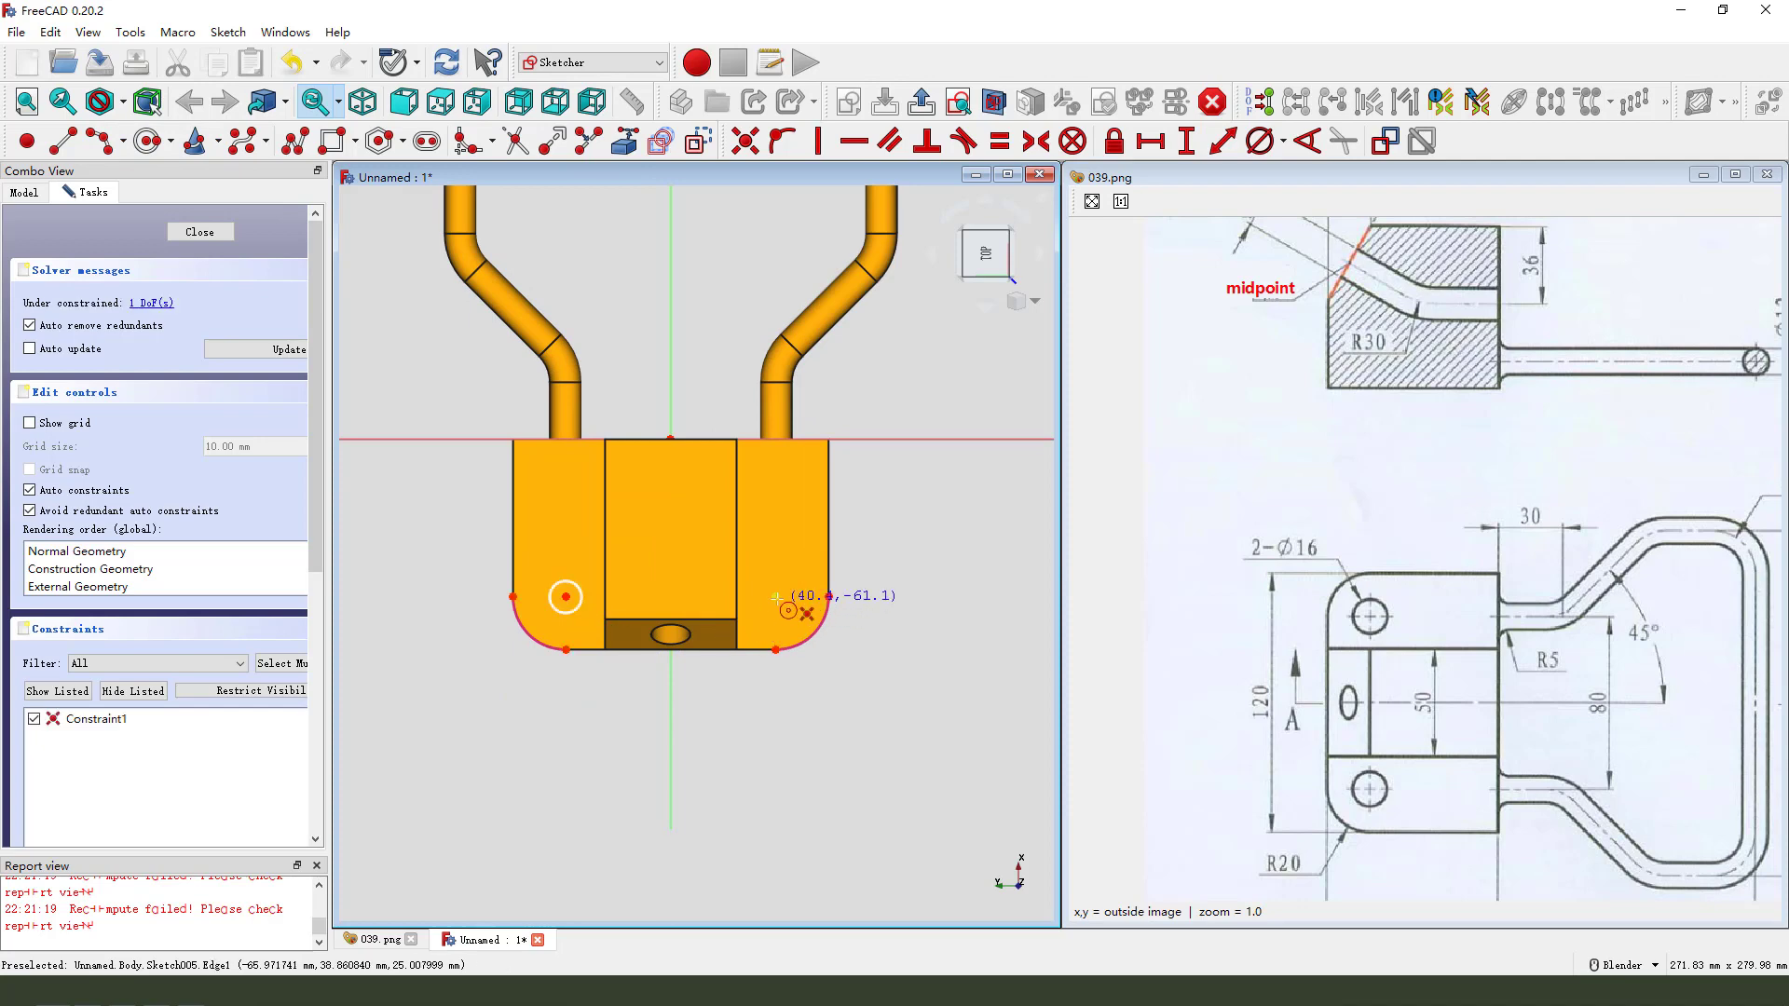
left_click(776, 596)
left_click(800, 597)
scroll(607, 653, "down", 2)
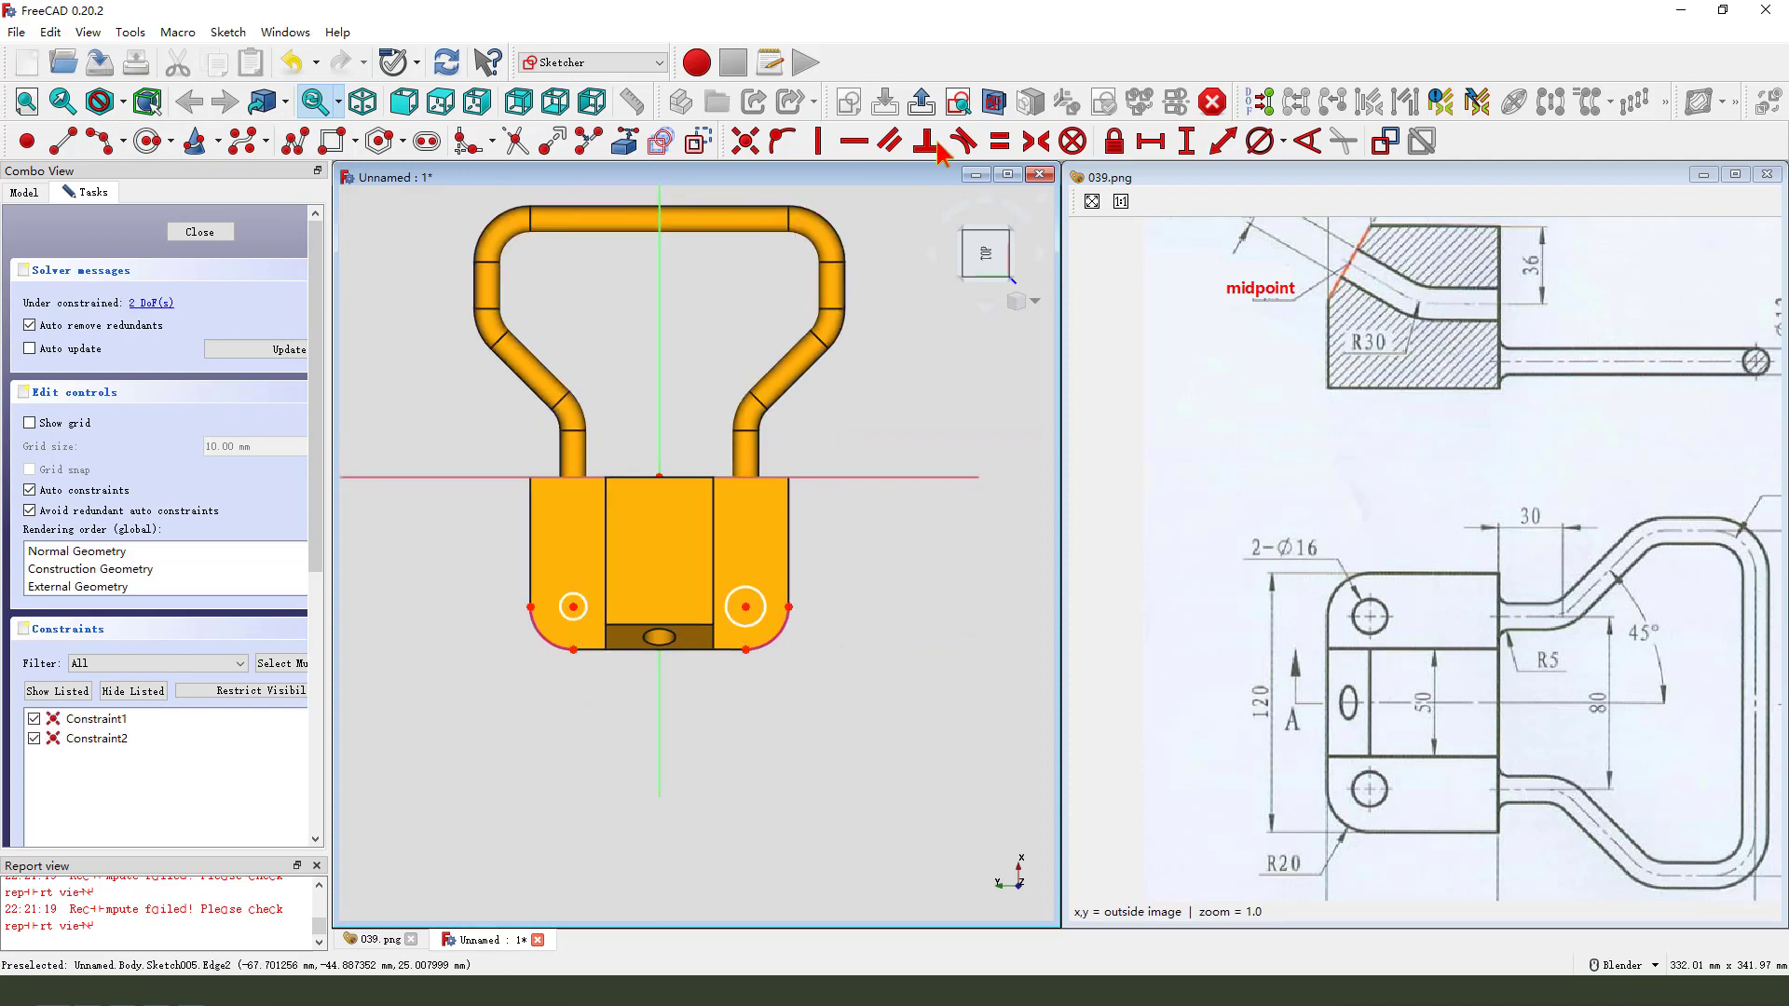
left_click(921, 100)
Step: Reopen Sketch005, constrain the two circles equal, and add a diameter constraint
middle_click_drag(720, 485, 736, 305)
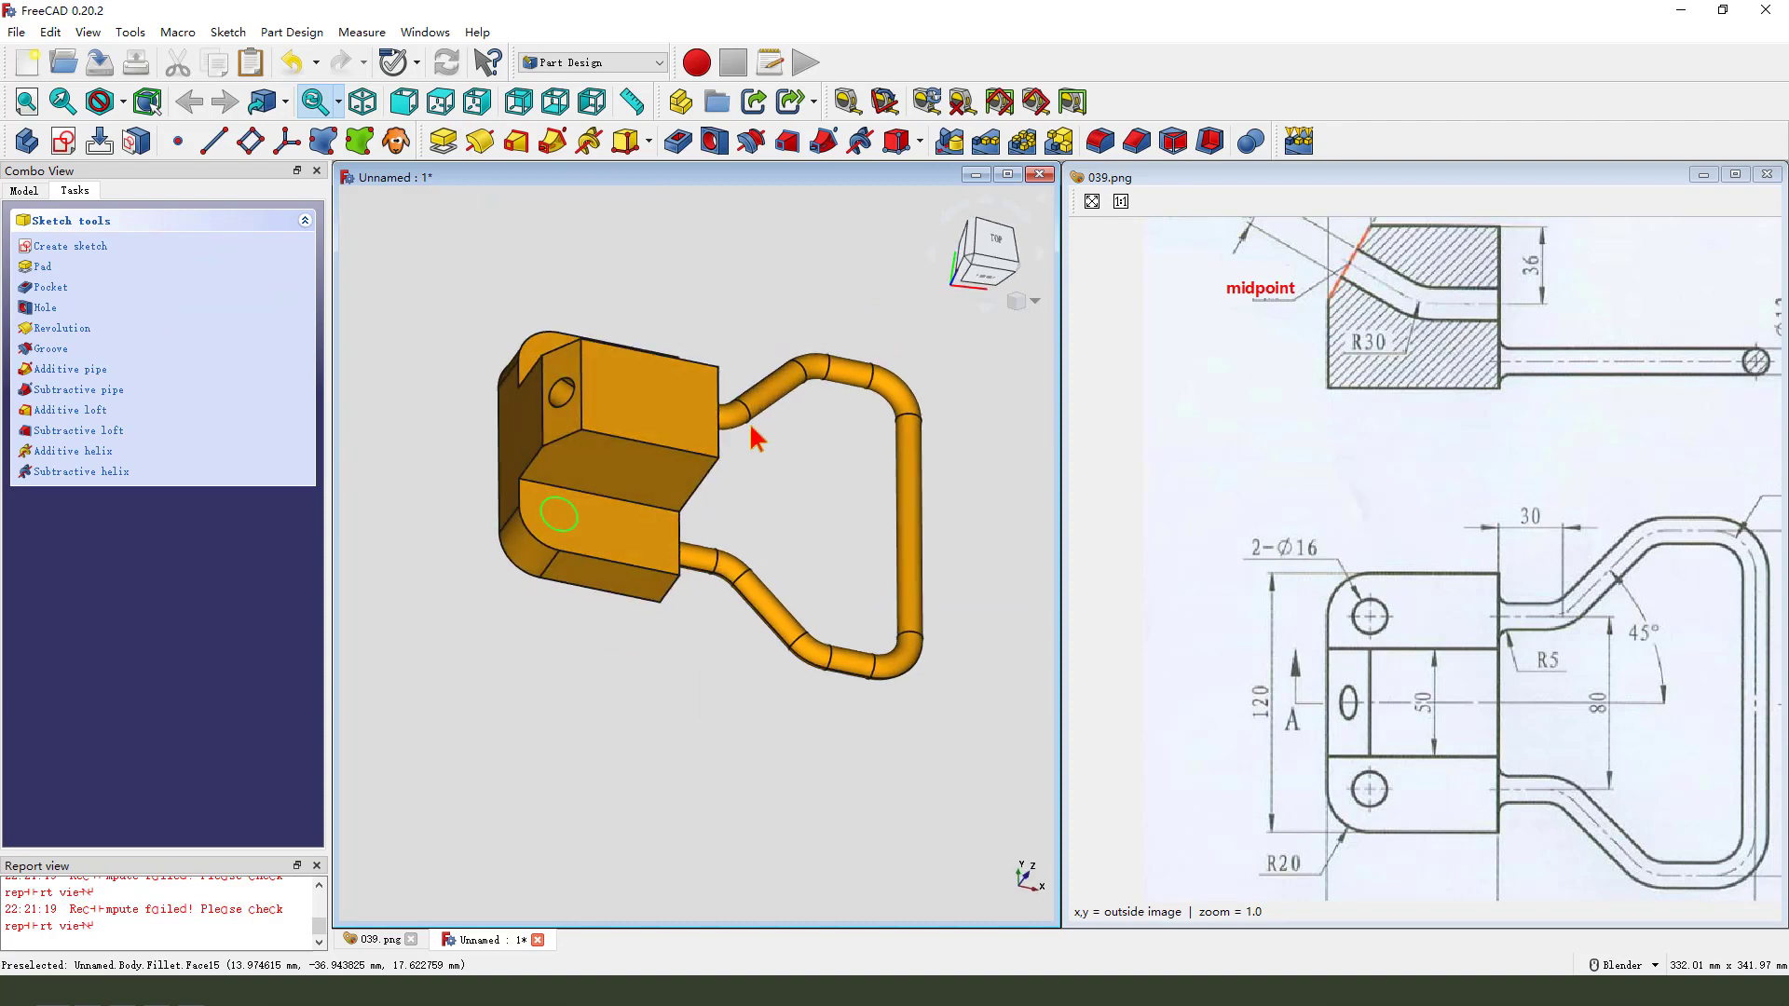
left_click(28, 191)
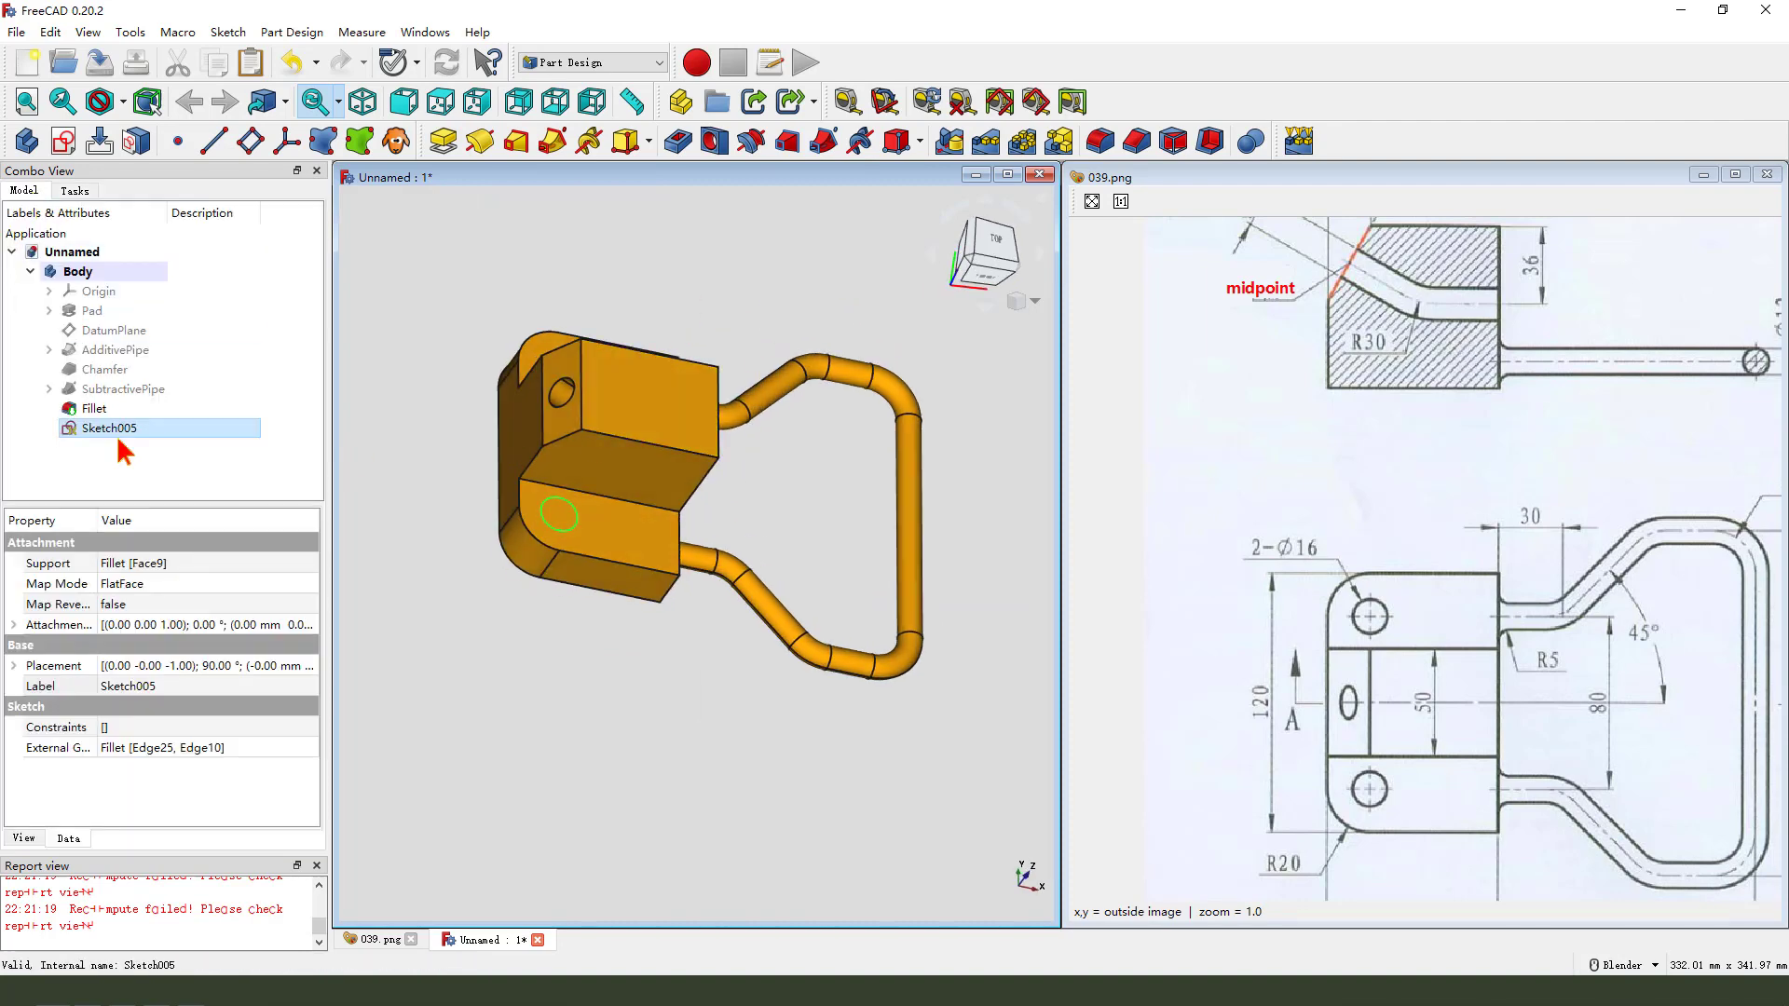
double_click(99, 428)
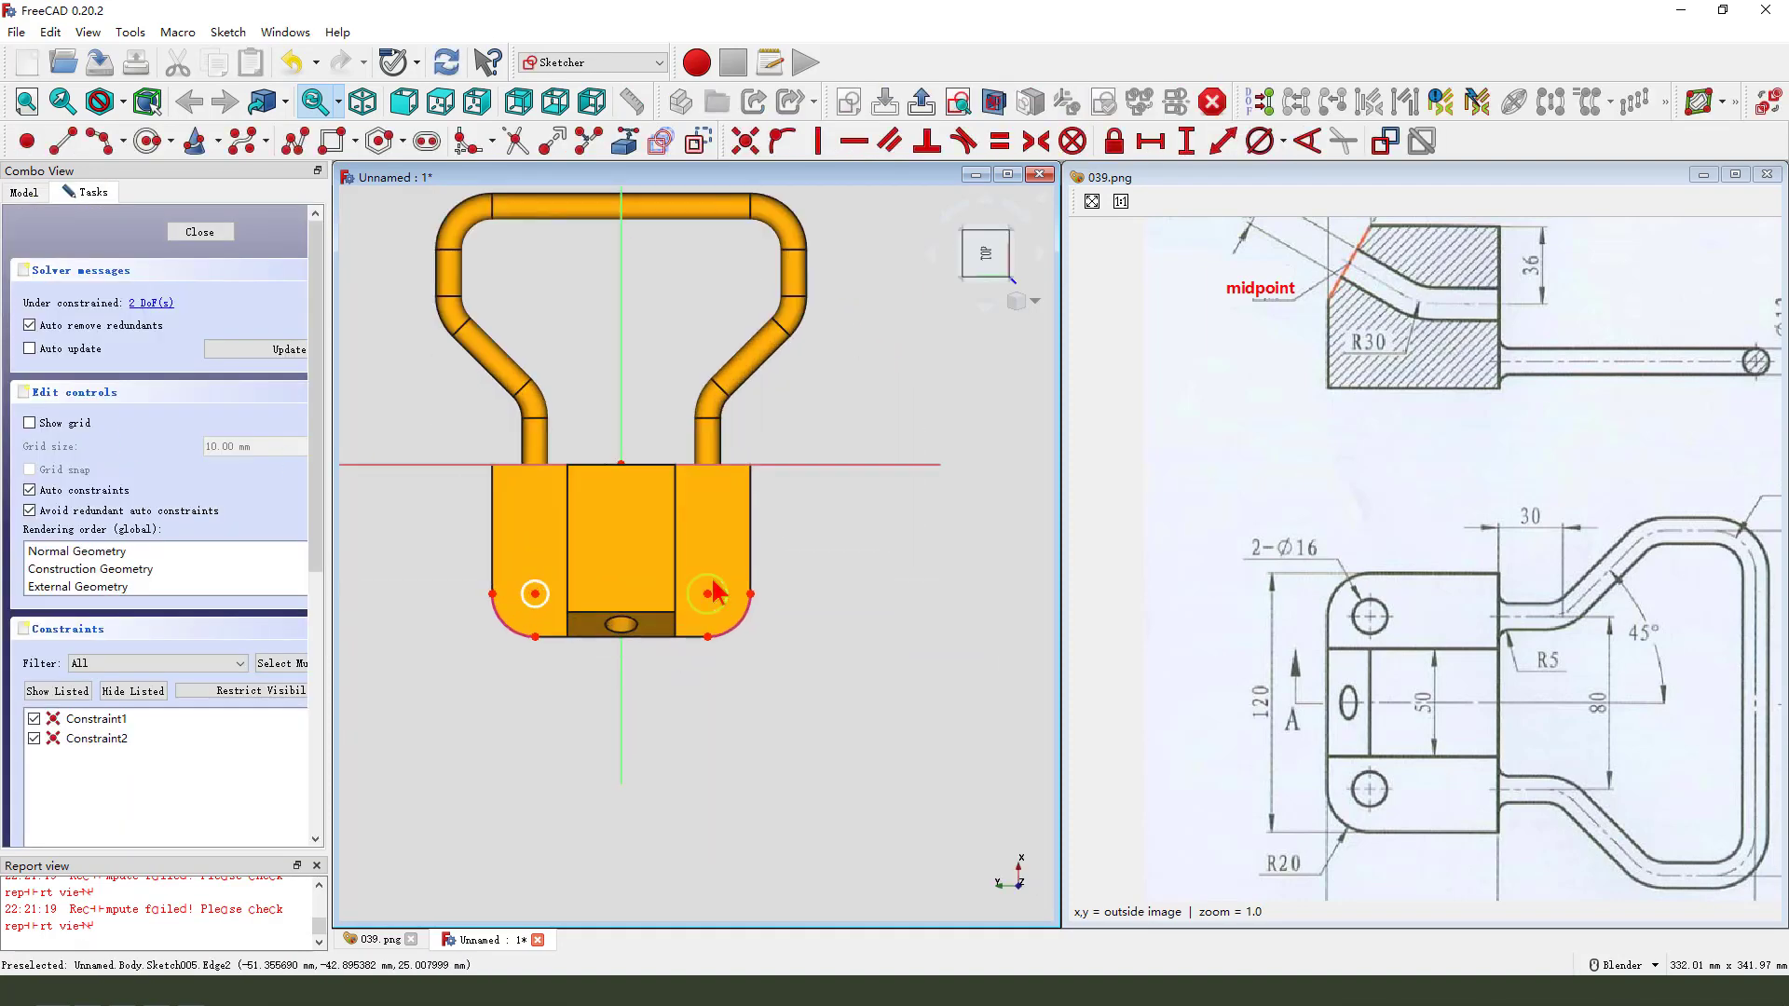
left_click(714, 593)
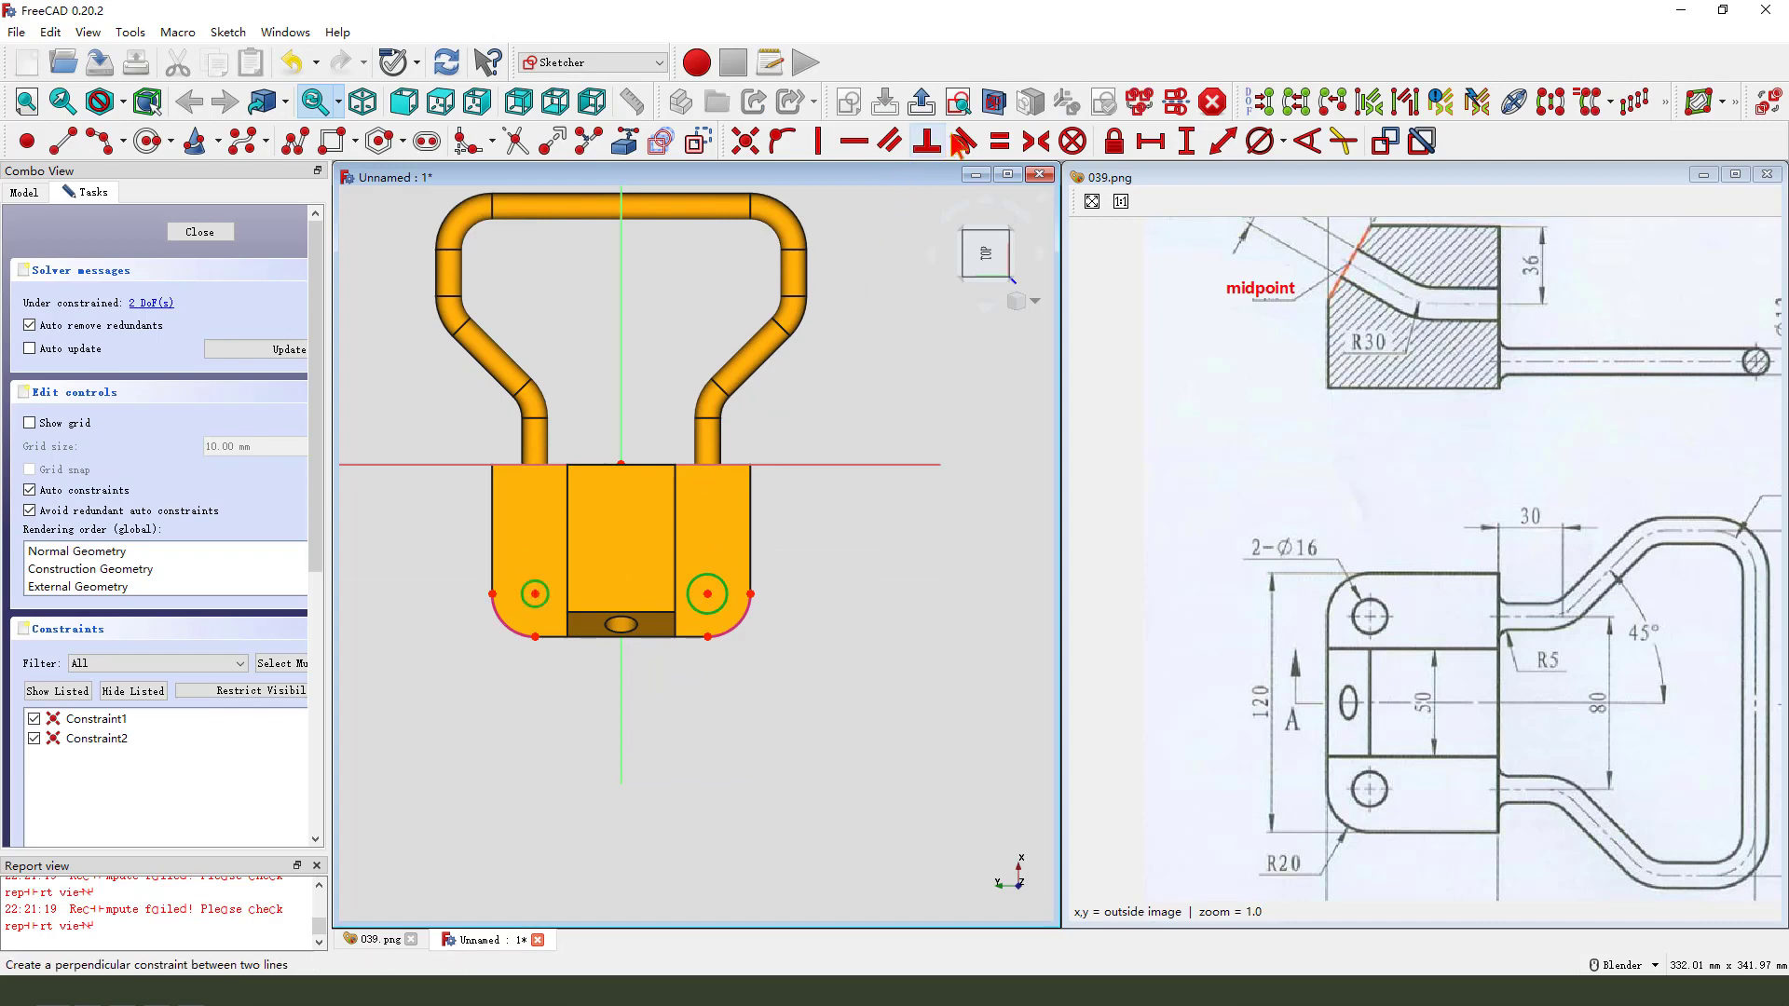
left_click(1000, 140)
scroll(708, 591, "up", 1)
left_click(711, 573)
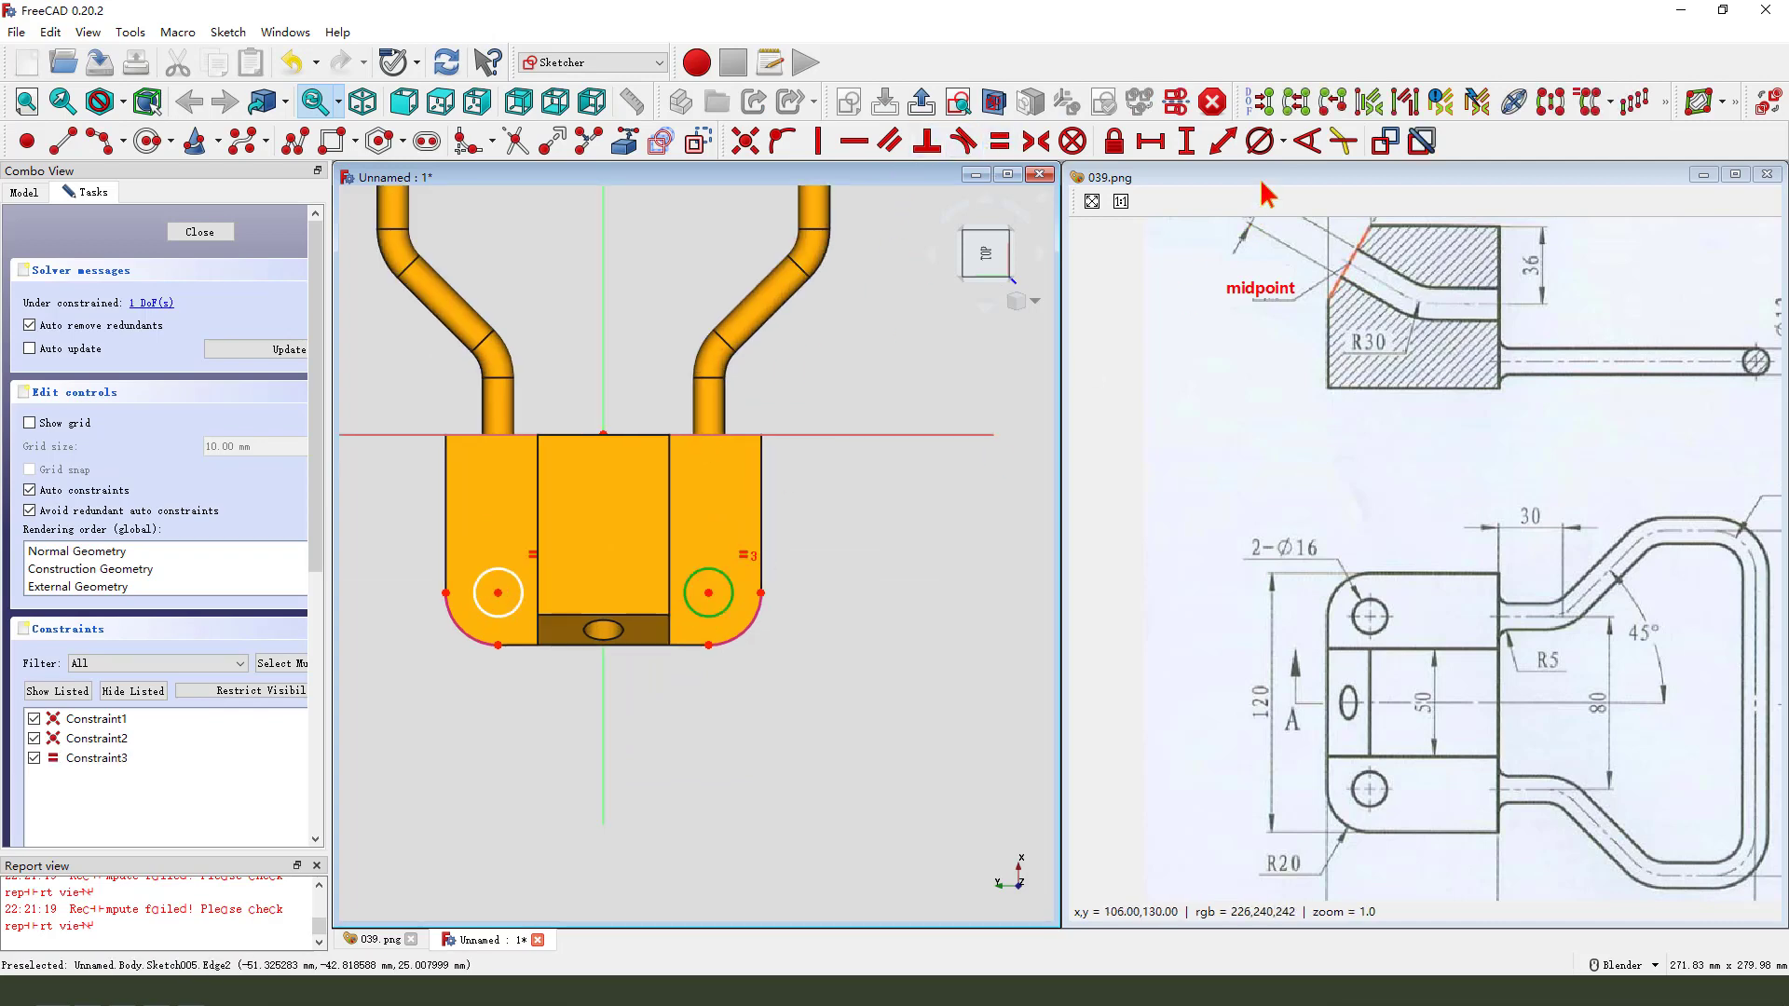
left_click(1260, 141)
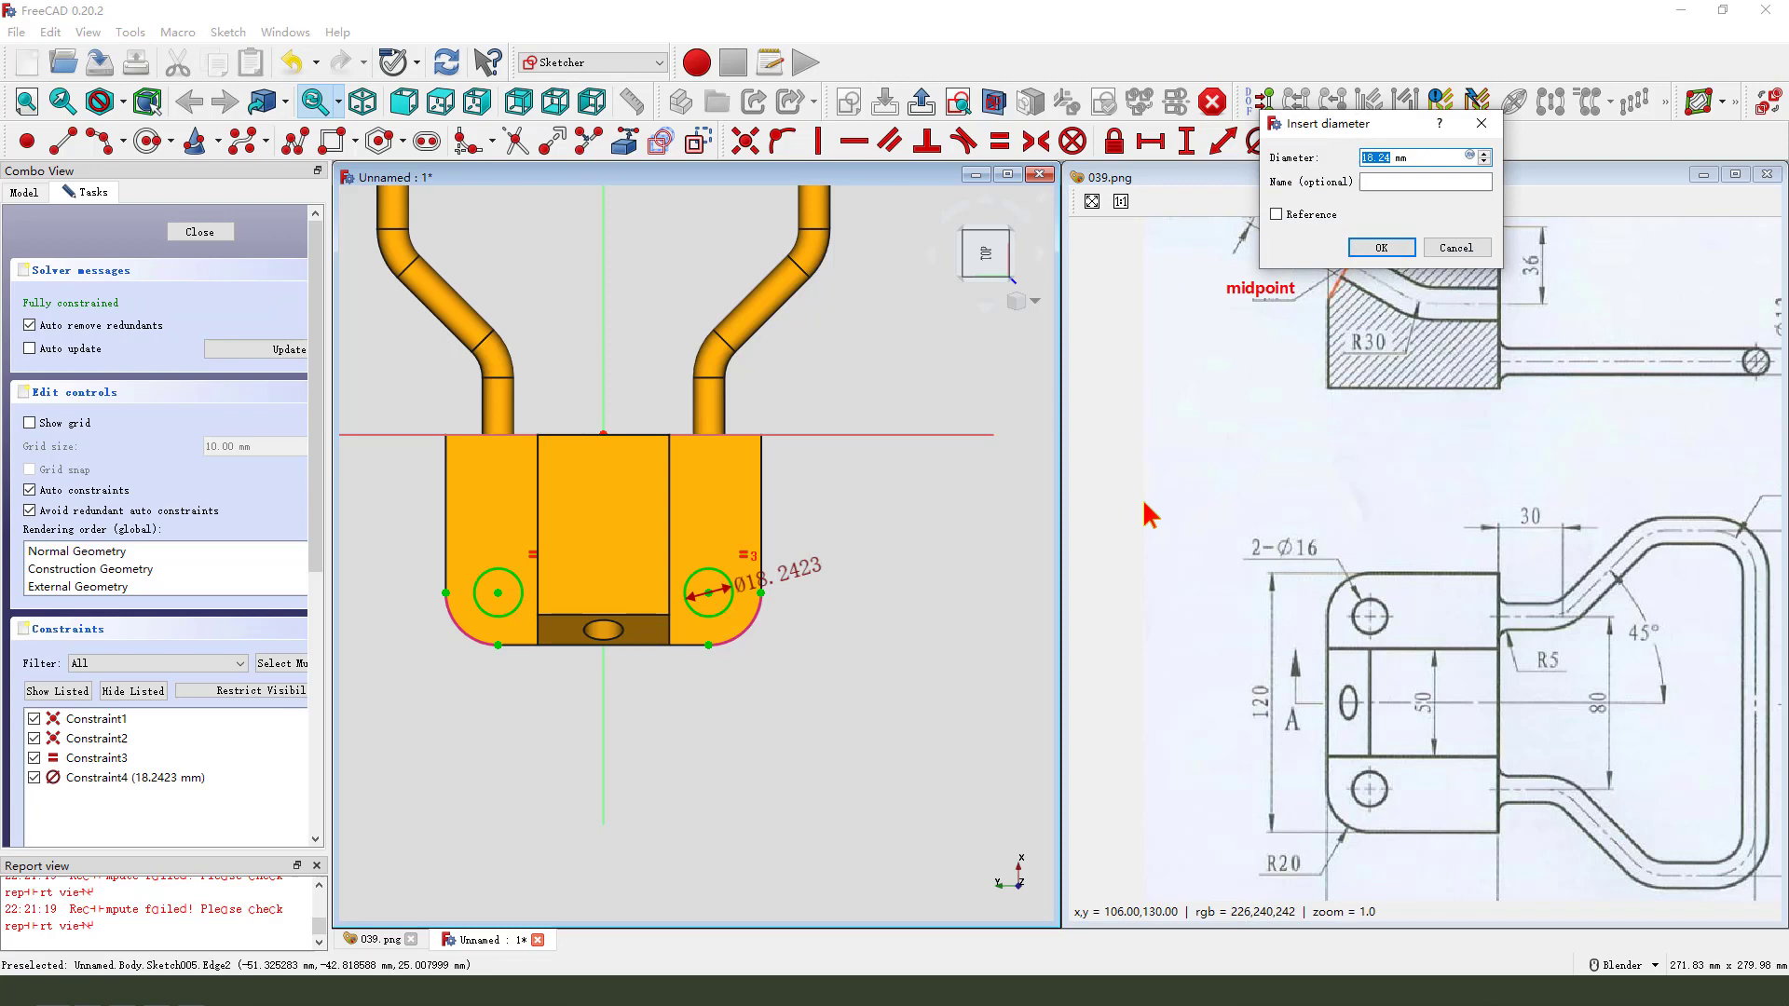
Step: Set the circle diameter to 16 mm and close Sketch005
type("16")
key("Return")
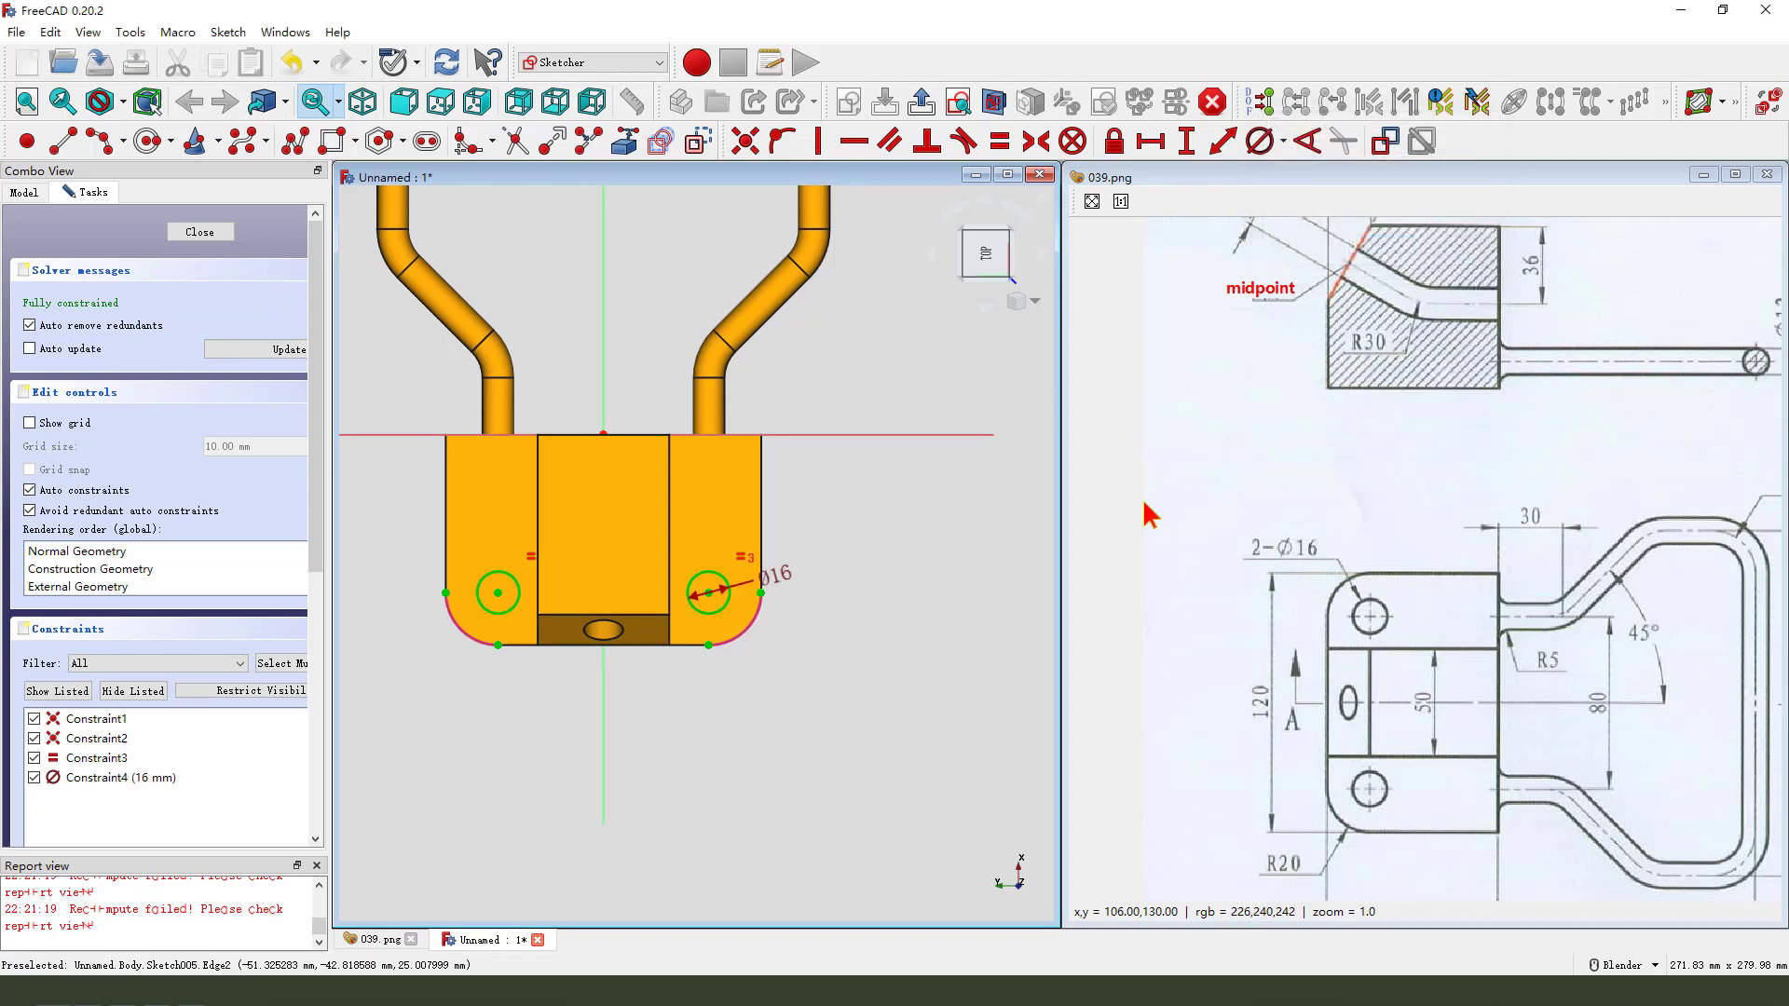
left_click(921, 101)
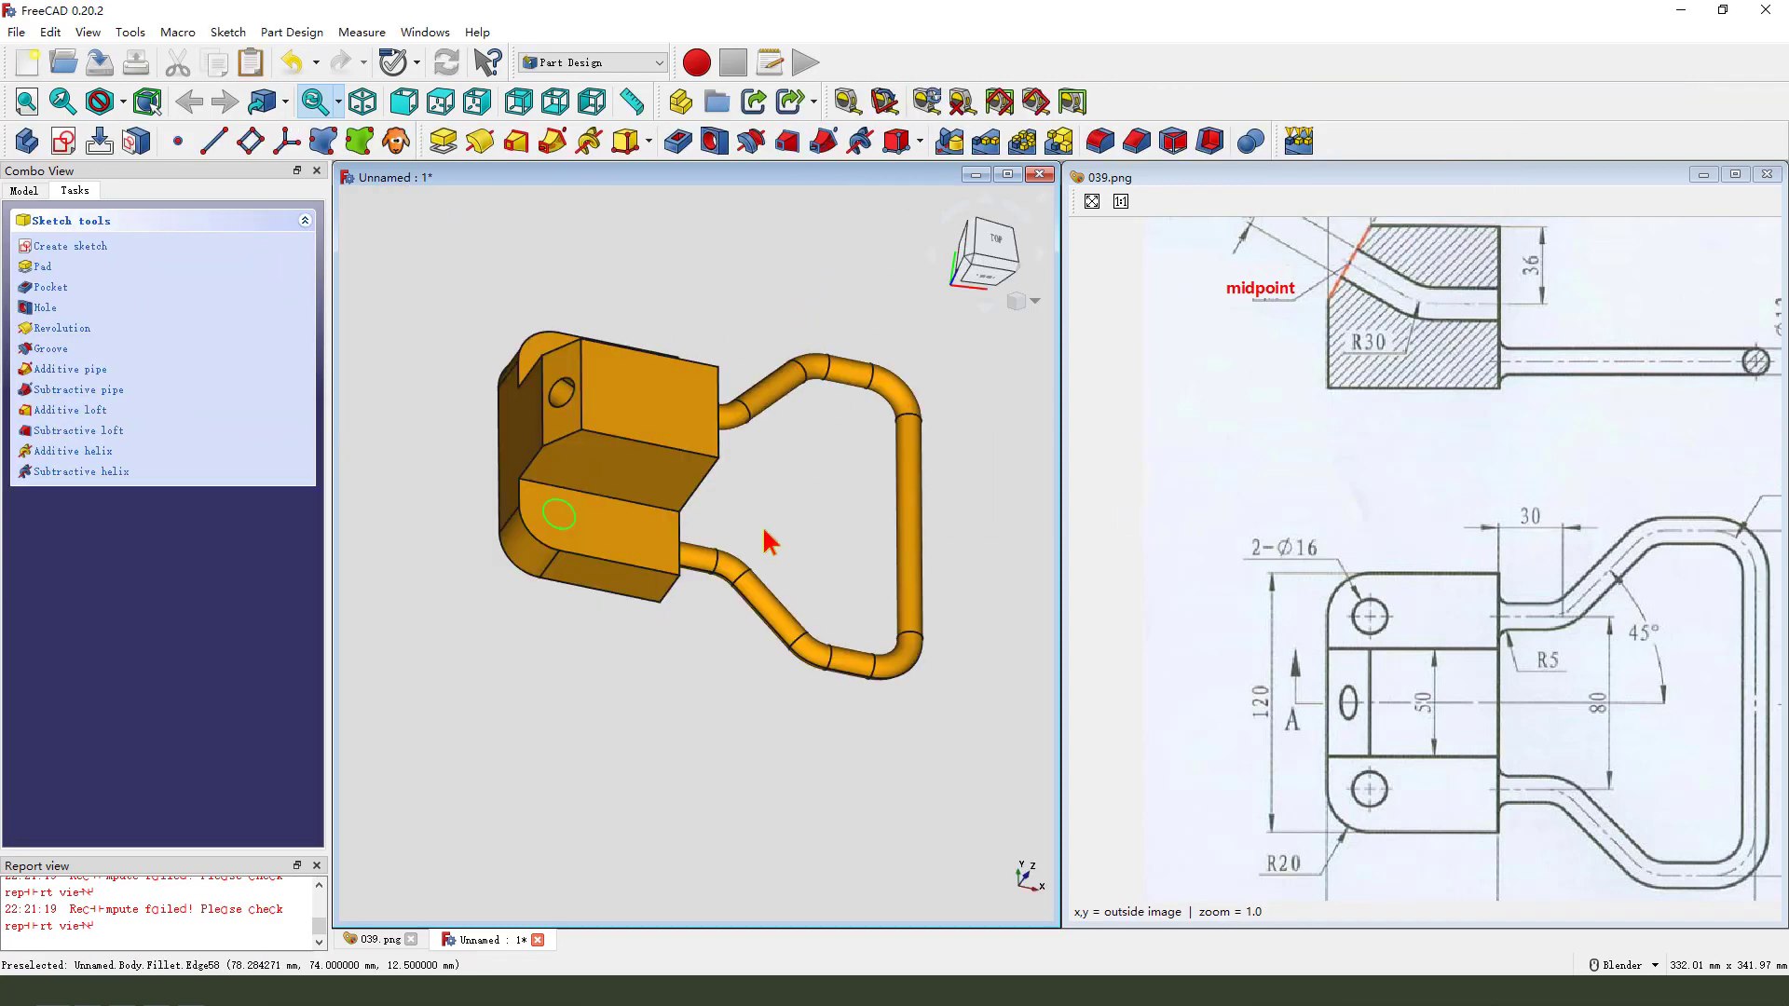
Step: Pocket Sketch005 with type Through all to cut both holes
left_click(678, 143)
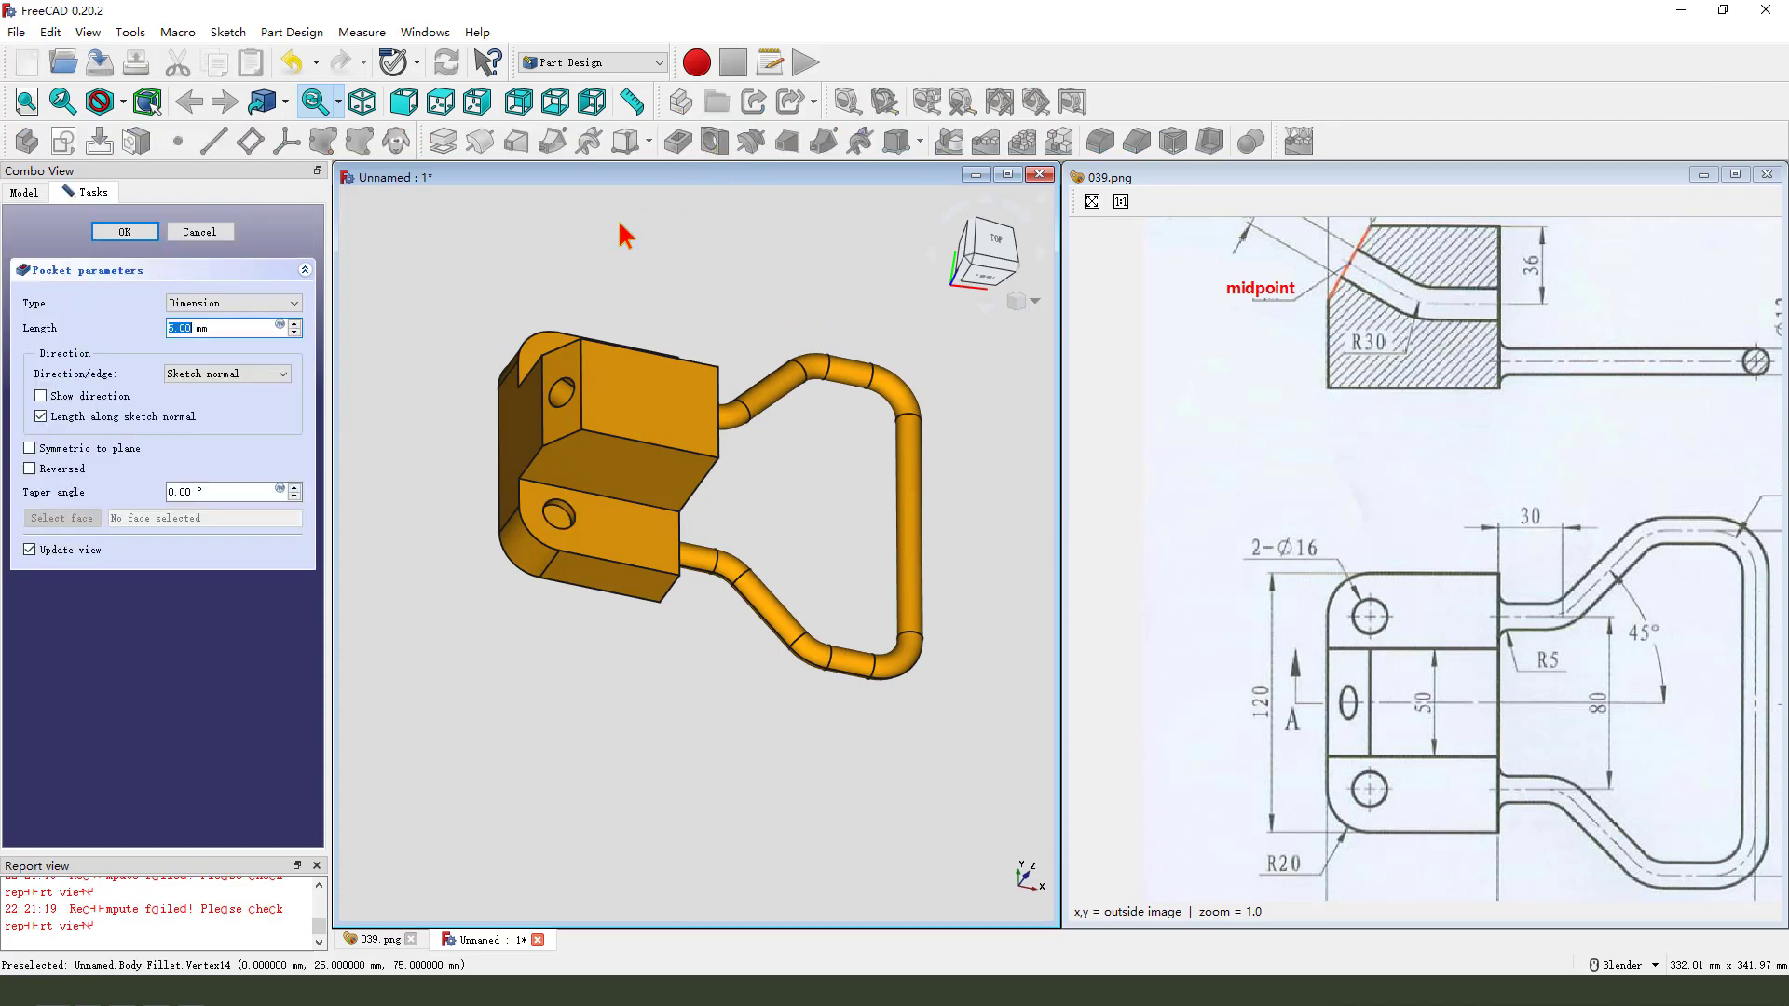
left_click(207, 307)
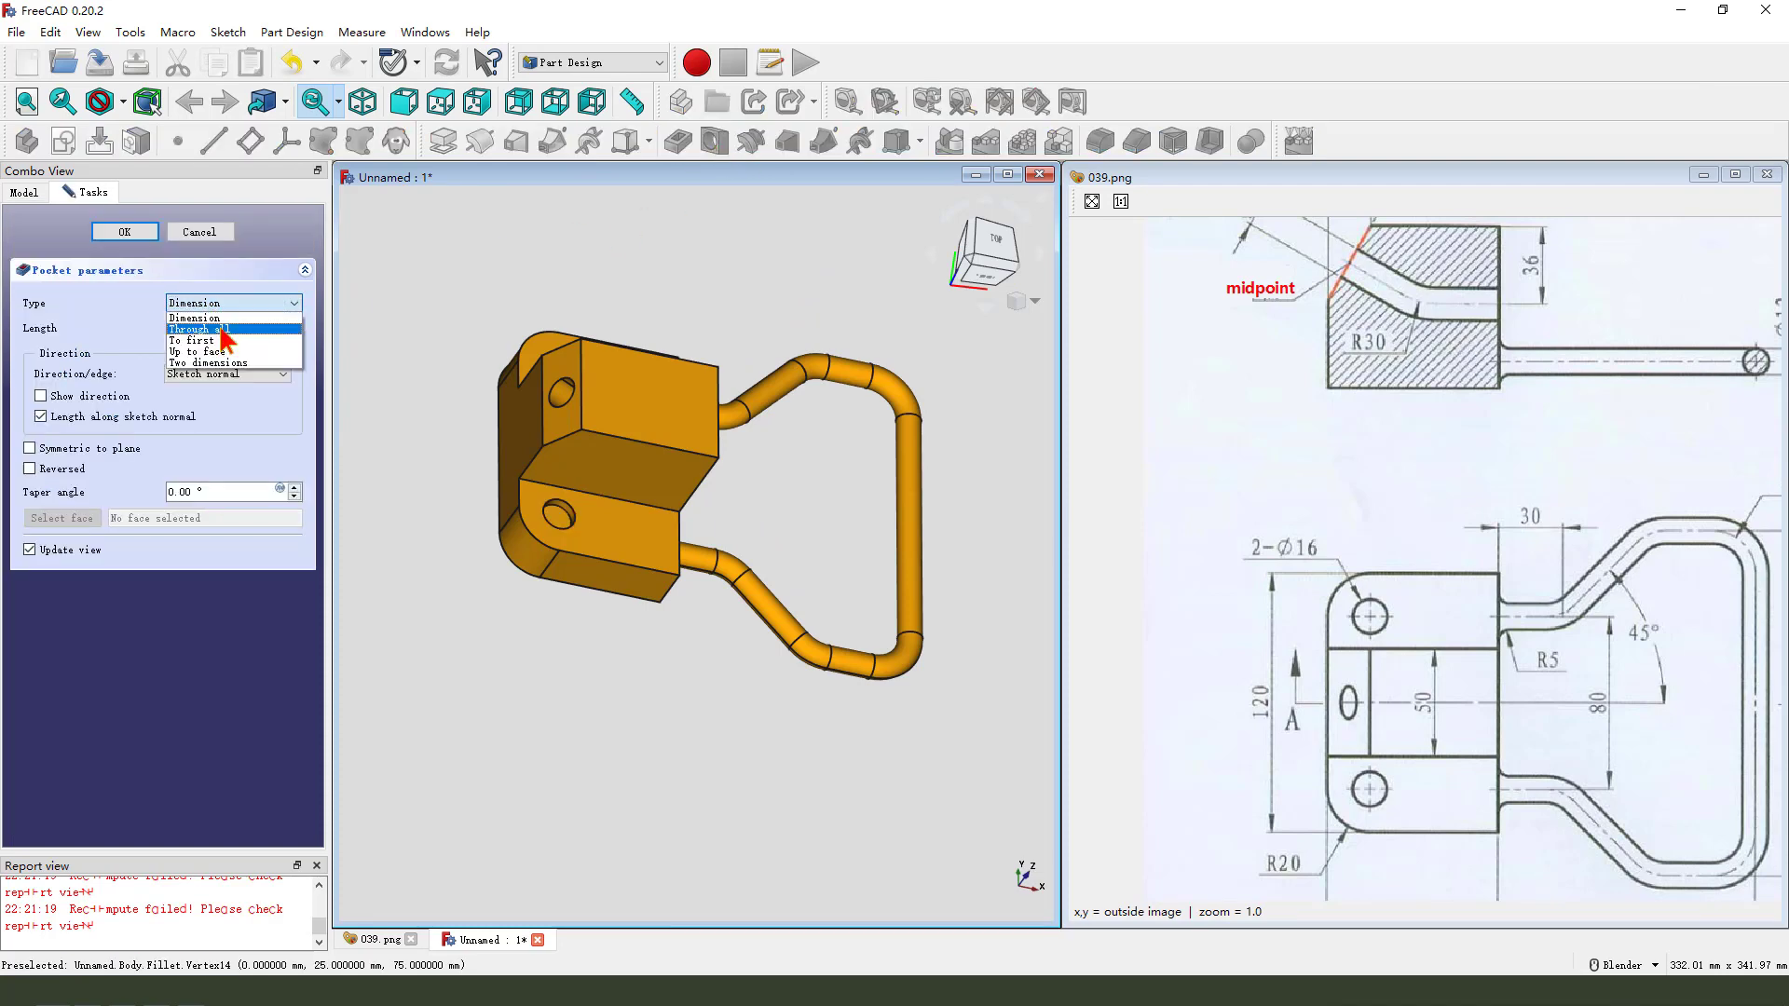
left_click(221, 330)
middle_click_drag(503, 401, 373, 429)
Step: Confirm the through-all pocket and move the reference drawing to the handle dimensions
left_click(125, 232)
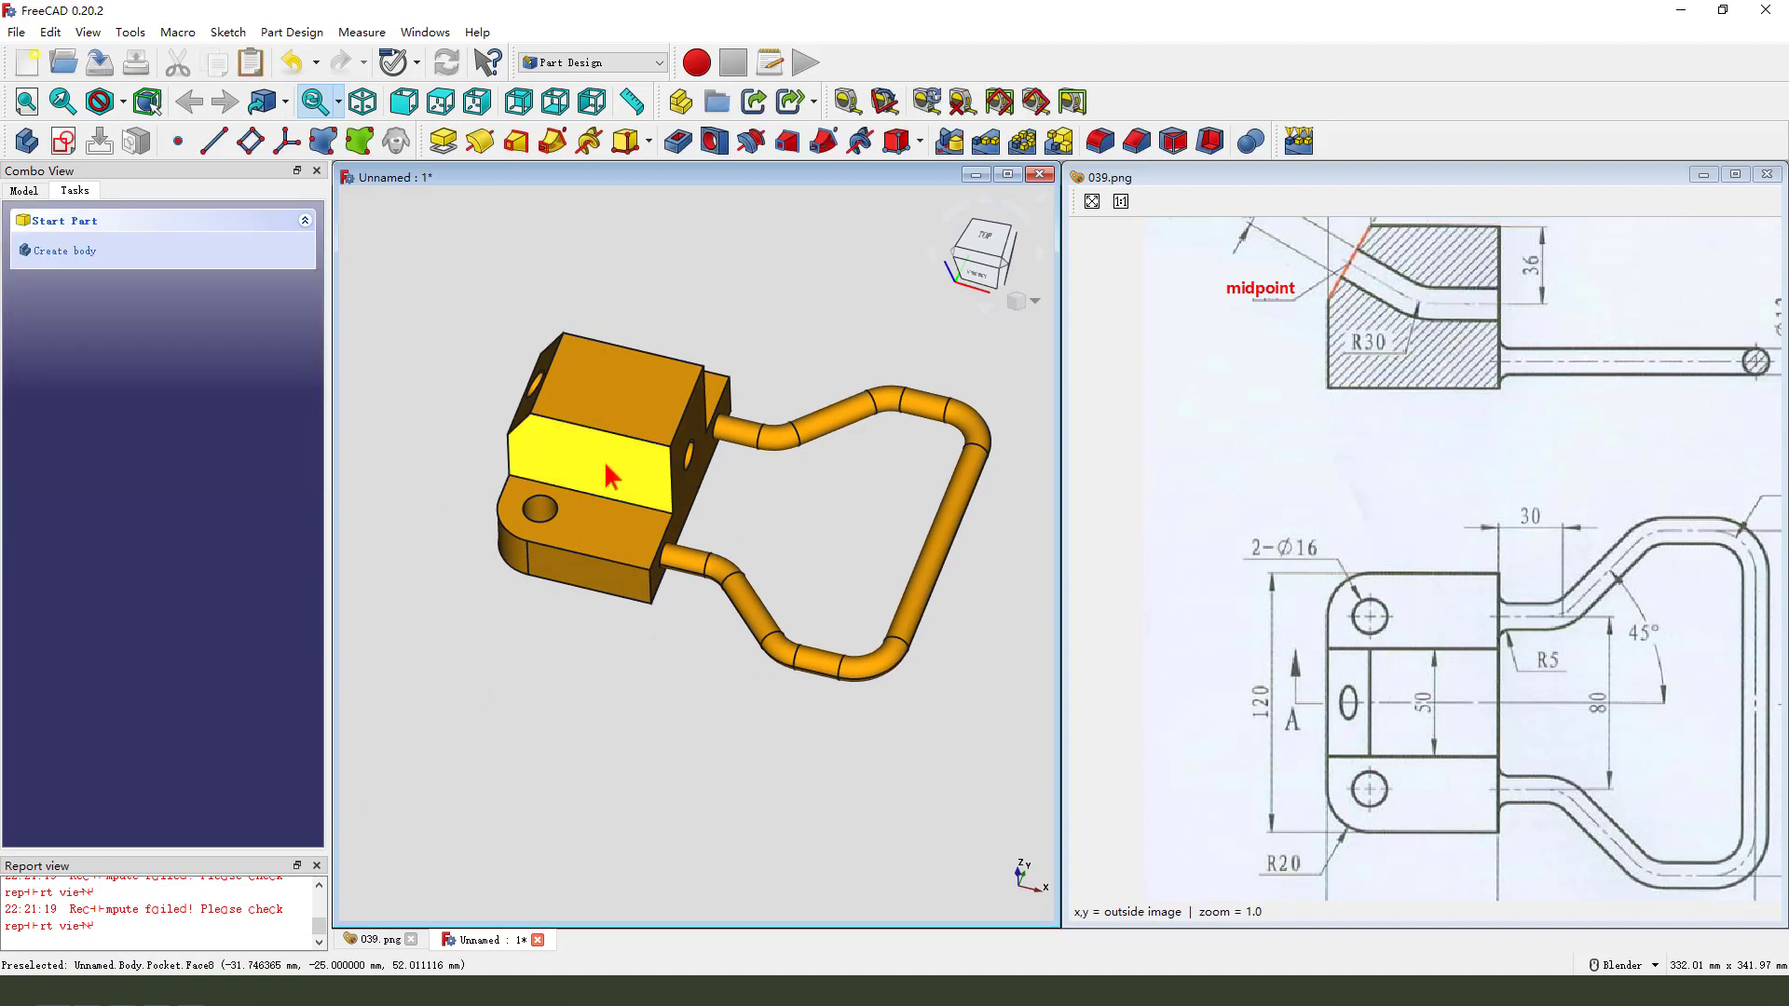
left_click_drag(1616, 656, 1328, 631)
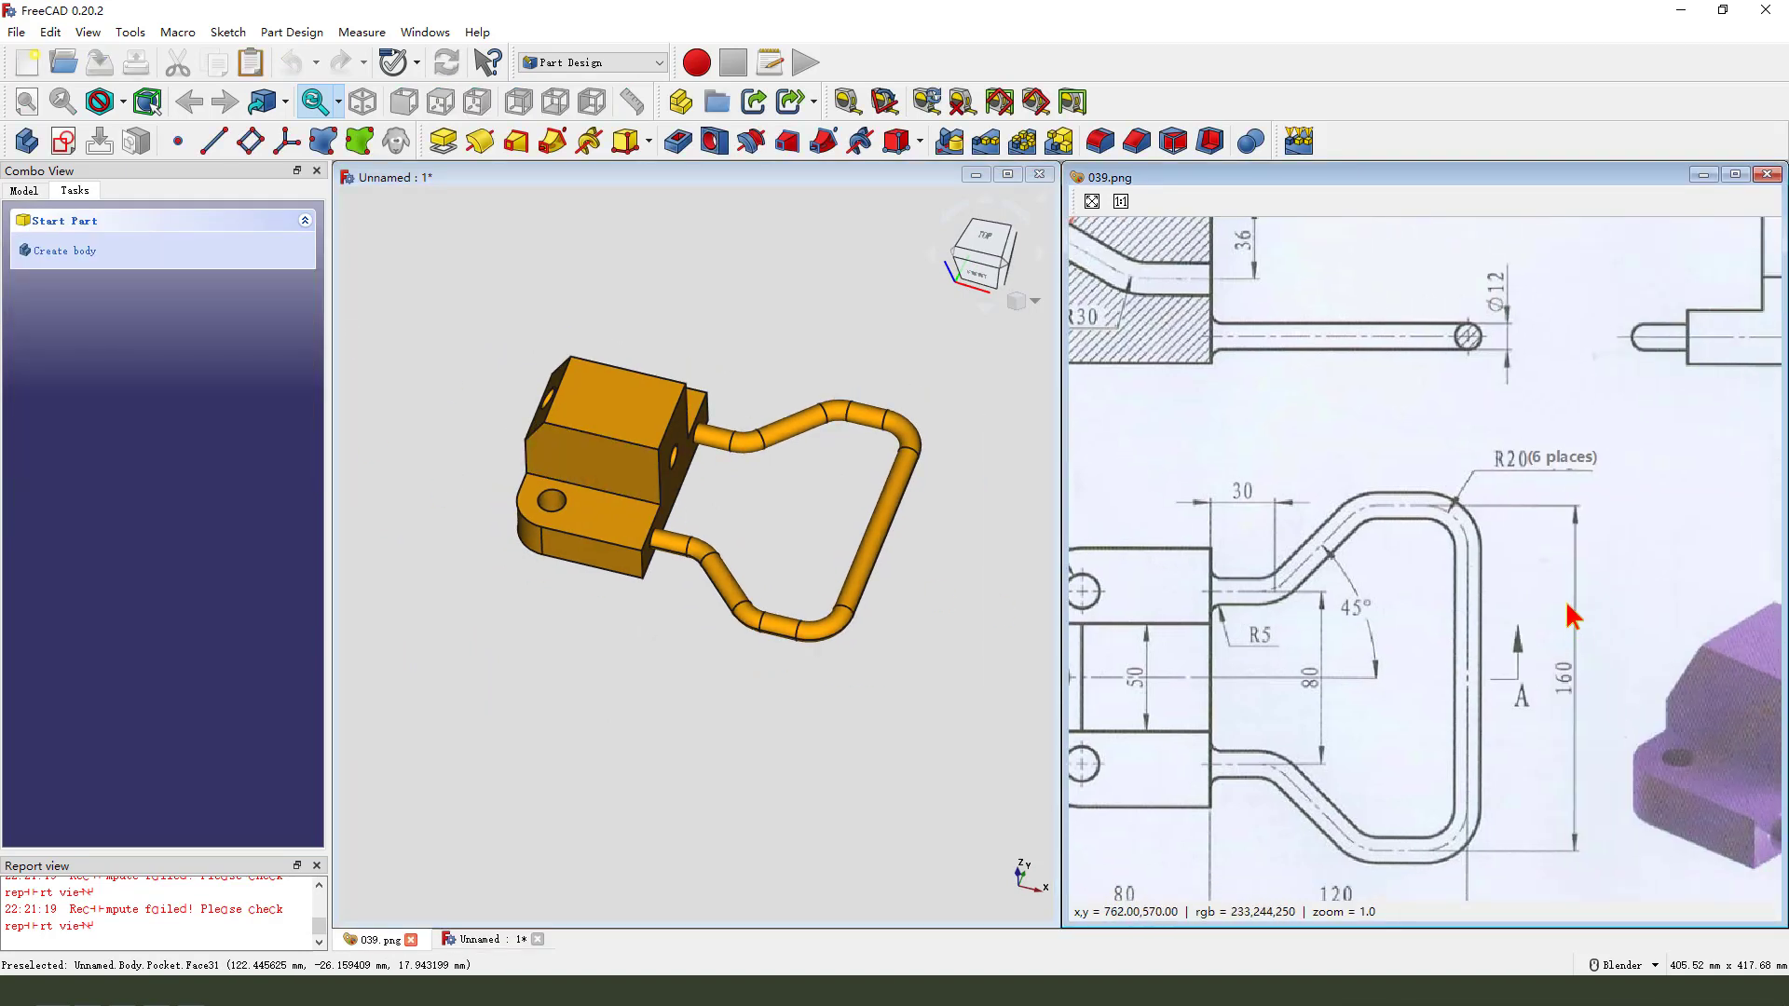
middle_click_drag(1569, 606, 1371, 628)
mouse_move(1546, 538)
middle_mouse_down()
mouse_move(1397, 628)
mouse_move(1732, 551)
middle_mouse_up()
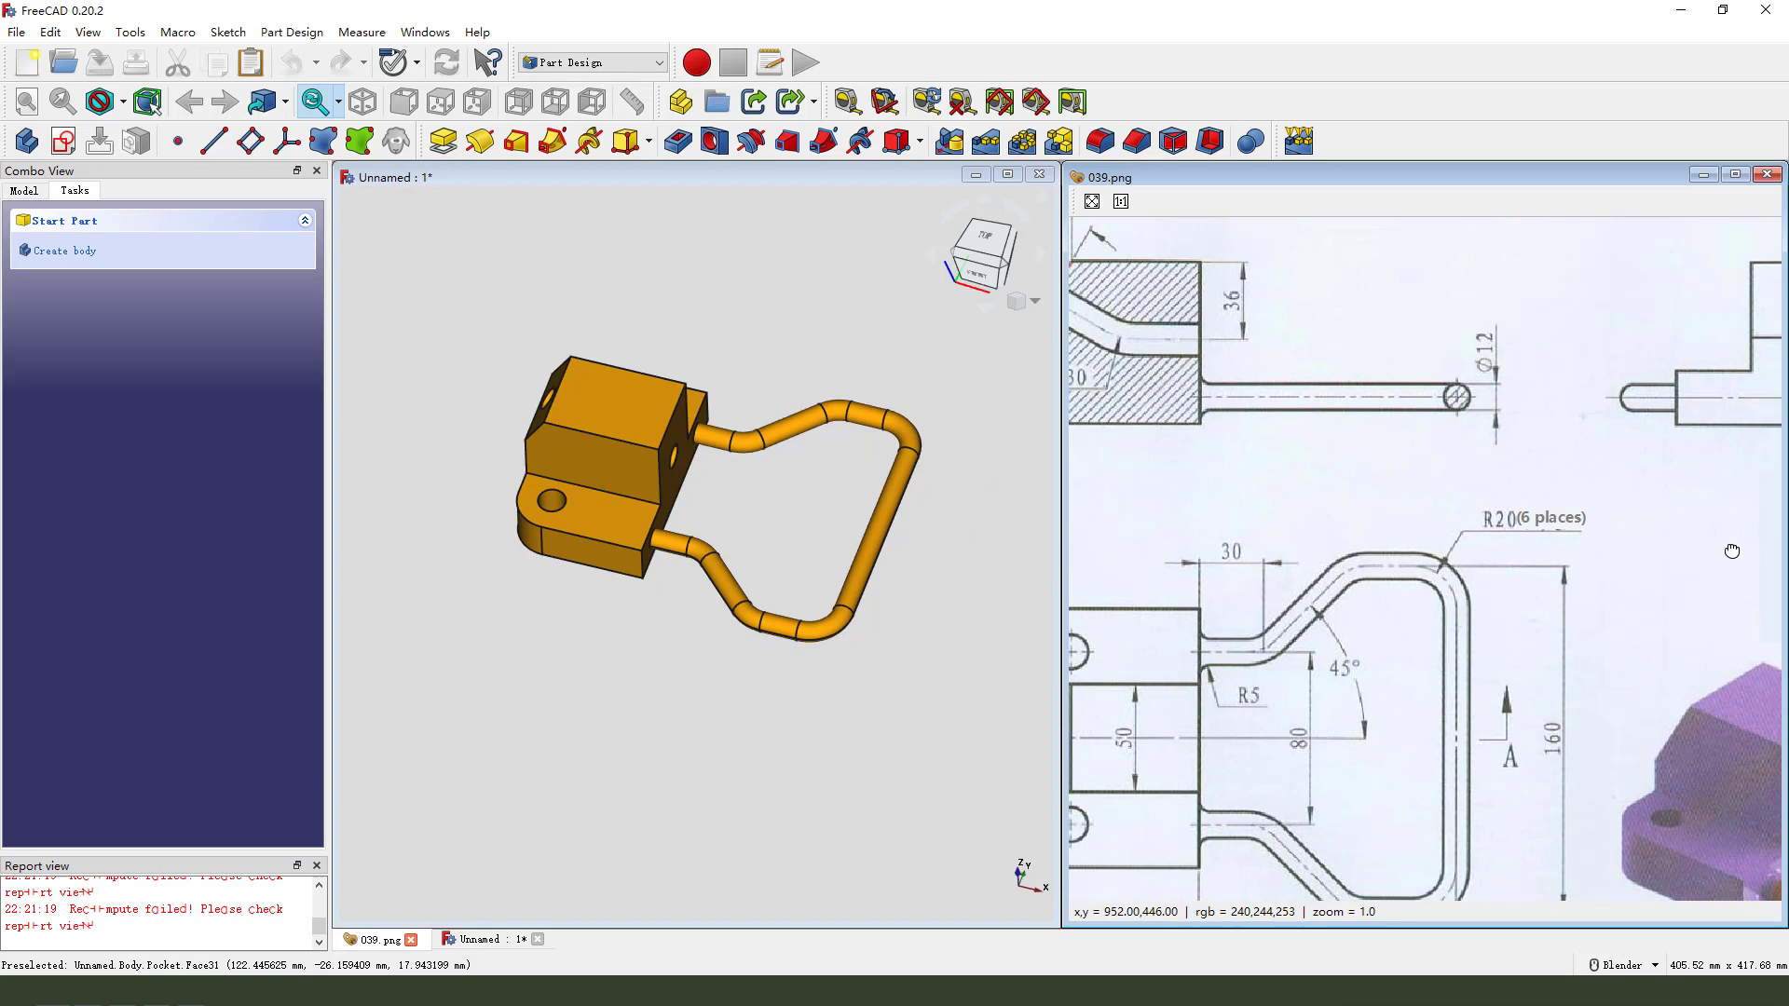
left_click_drag(1731, 551, 1773, 554)
scroll(708, 545, "up", 5)
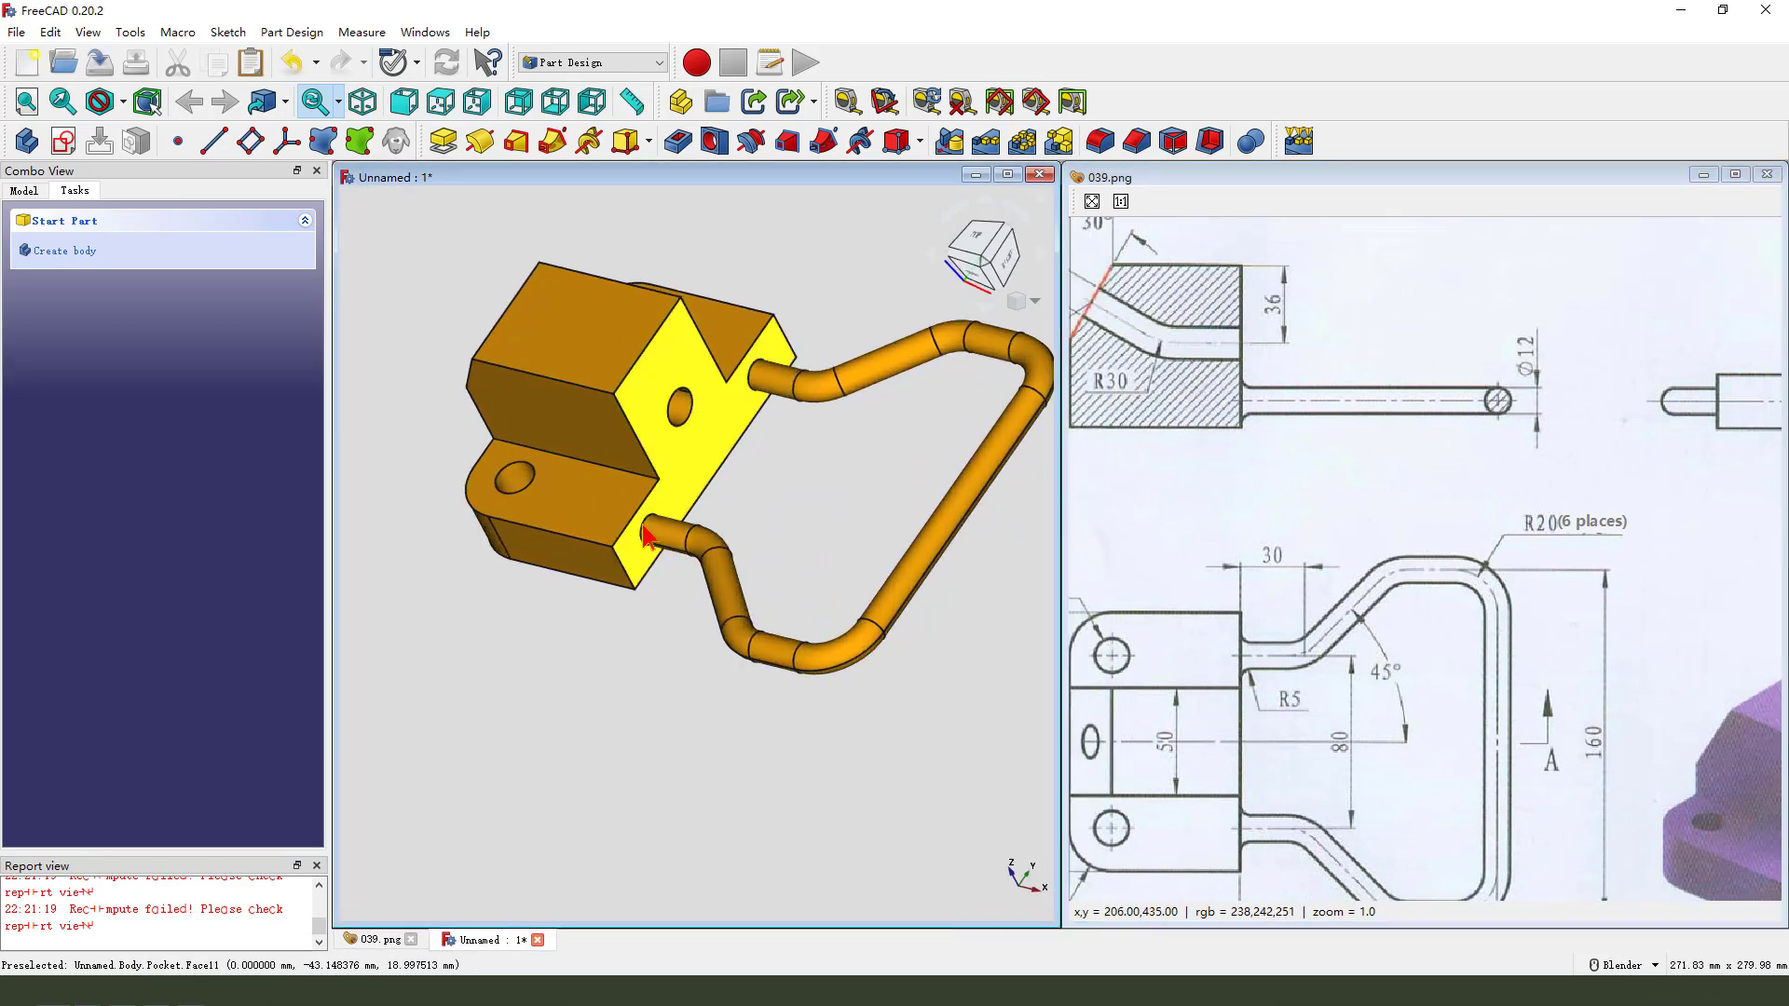
scroll(645, 539, "up", 5)
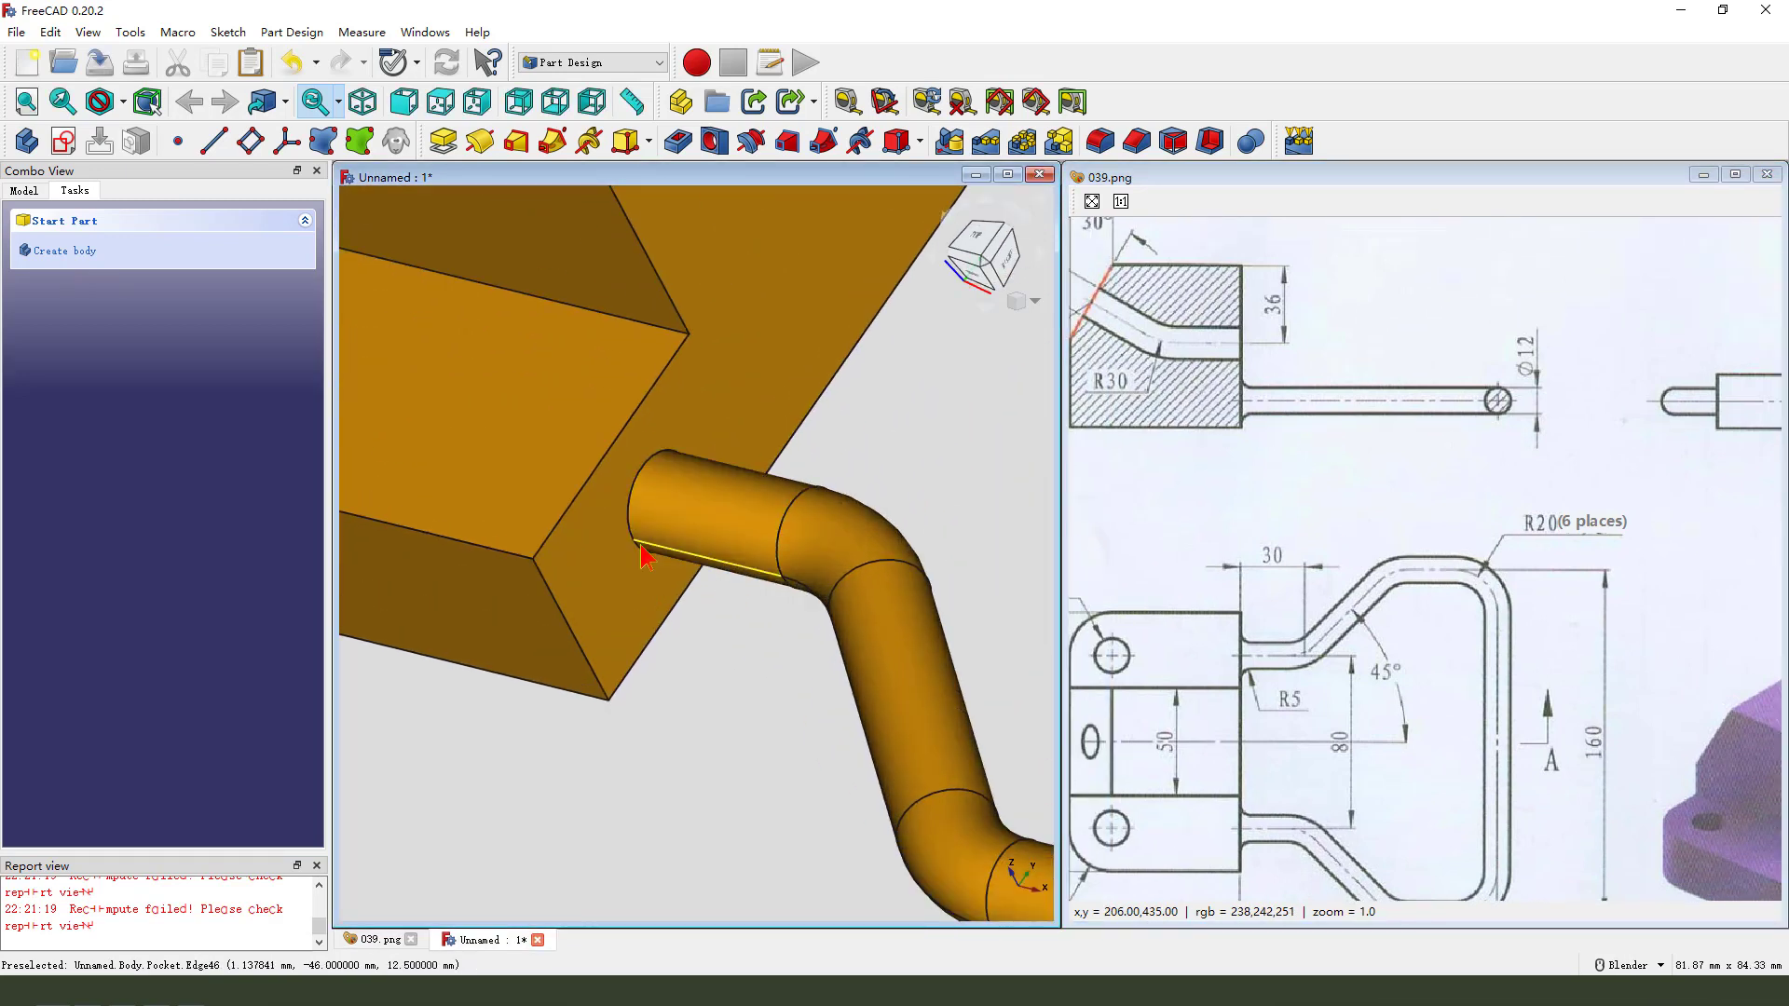
Step: Fillet both pipe-to-block joint edges with a 5 mm radius
left_click(636, 544)
scroll(621, 593, "down", 4)
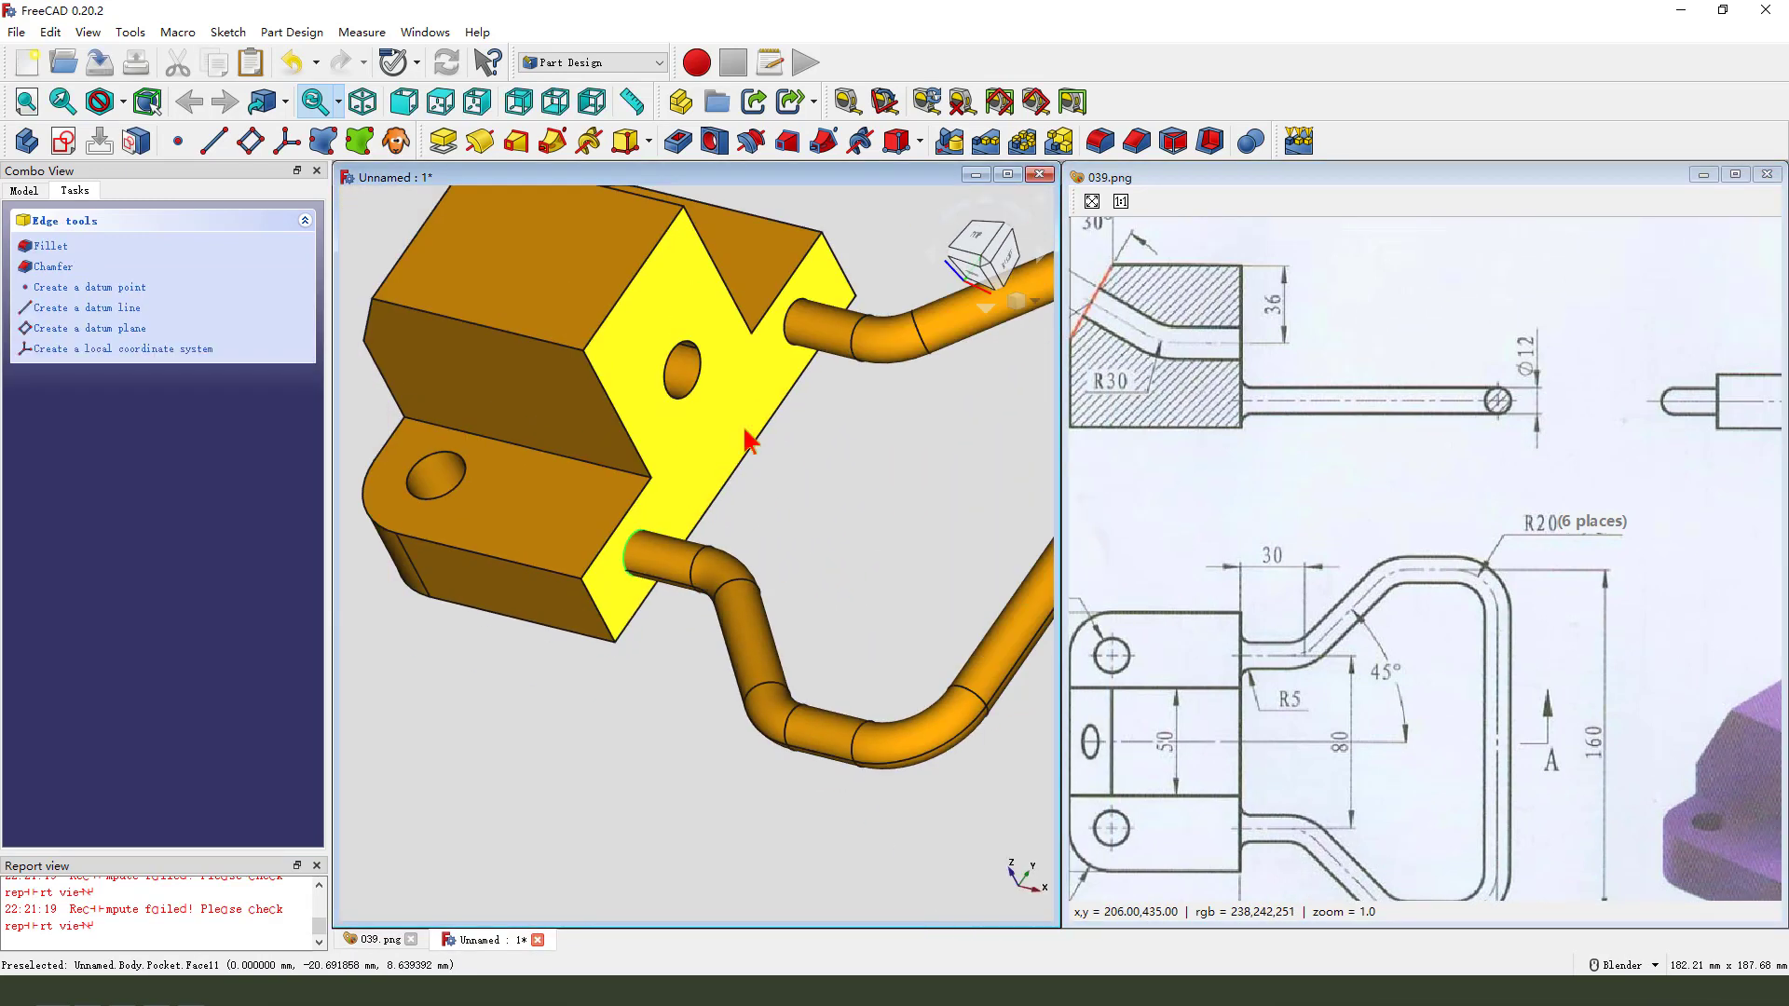
left_click(788, 345, "ctrl")
left_click(1101, 140)
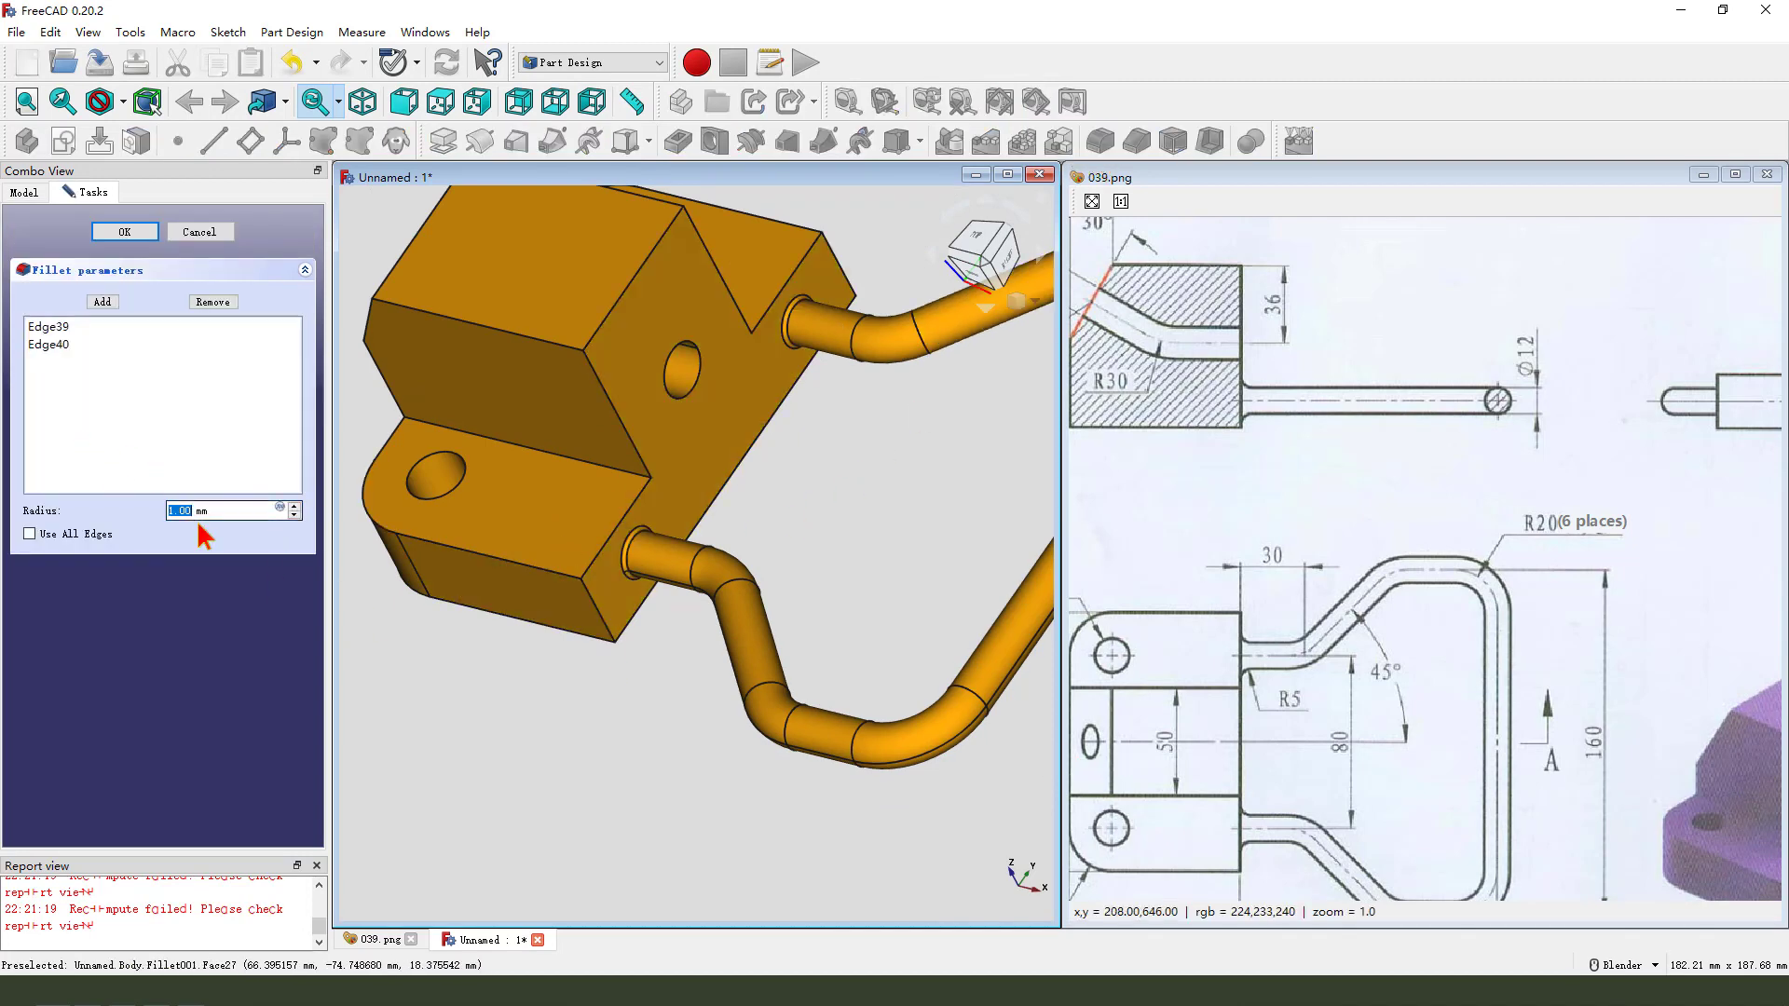
type("5")
key("Return")
Step: Pan and zoom the reference drawing and orbit the model to compare the fillets
scroll(778, 541, "down", 3)
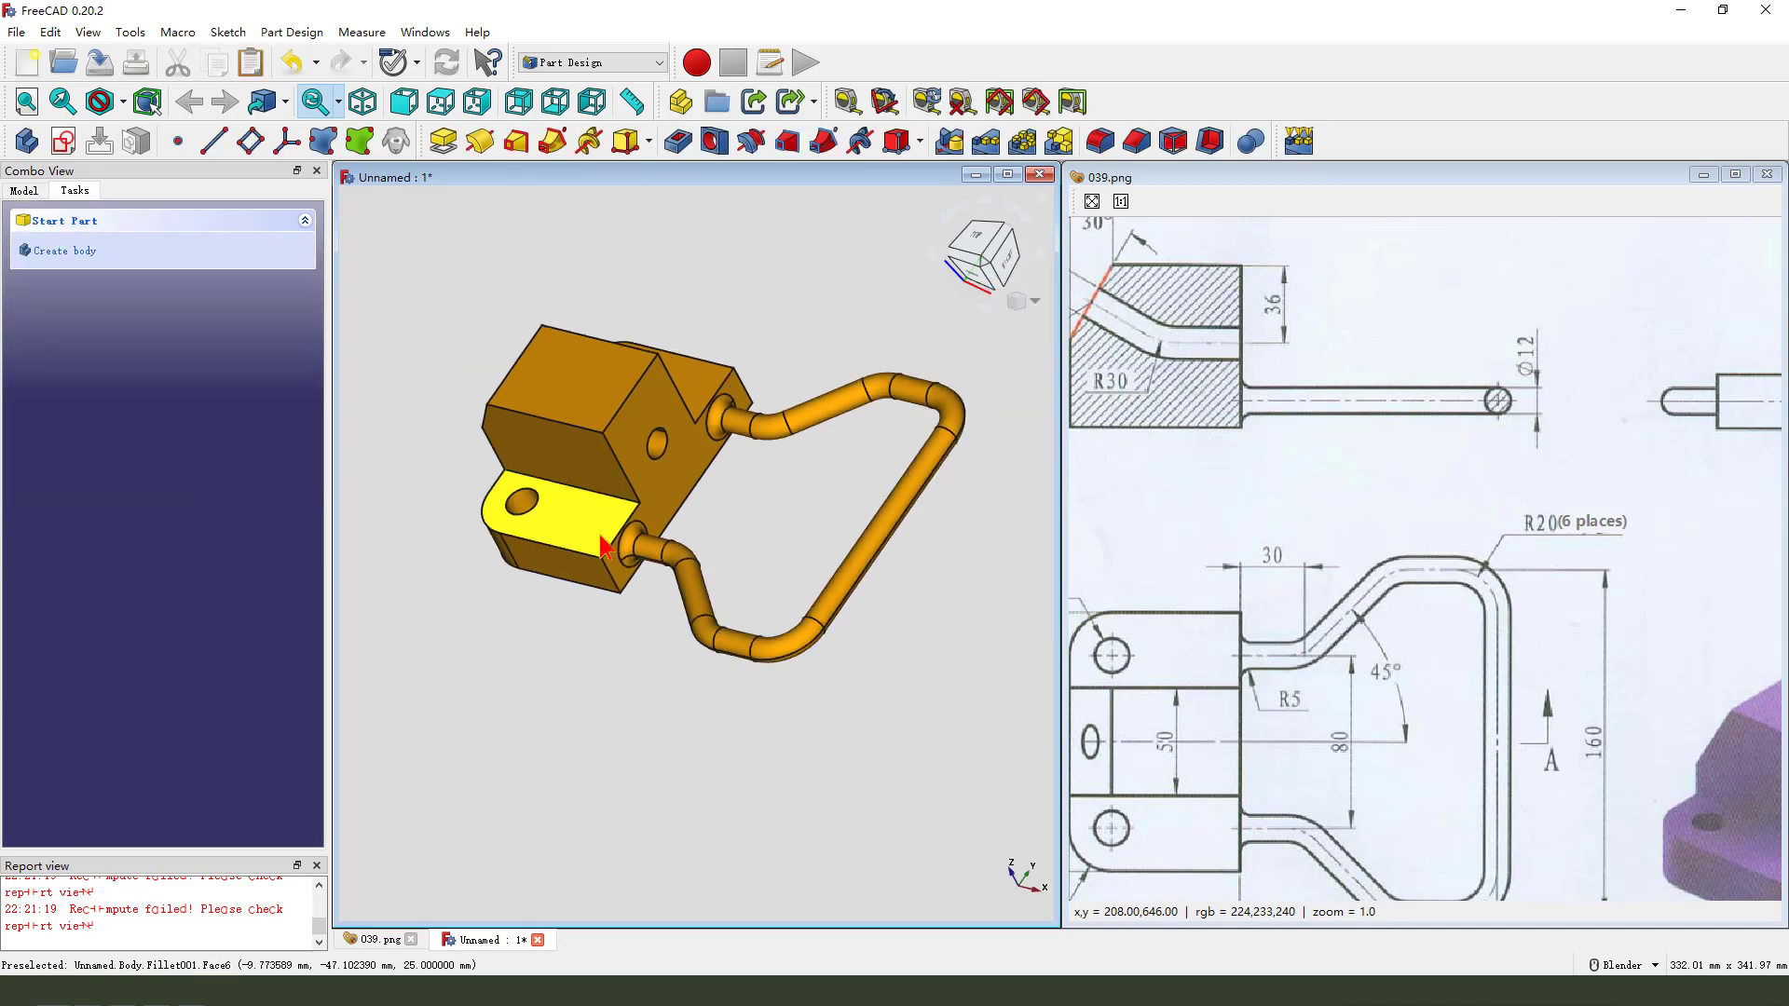
left_click_drag(1414, 701, 1510, 571)
middle_click_drag(1511, 571, 1504, 593)
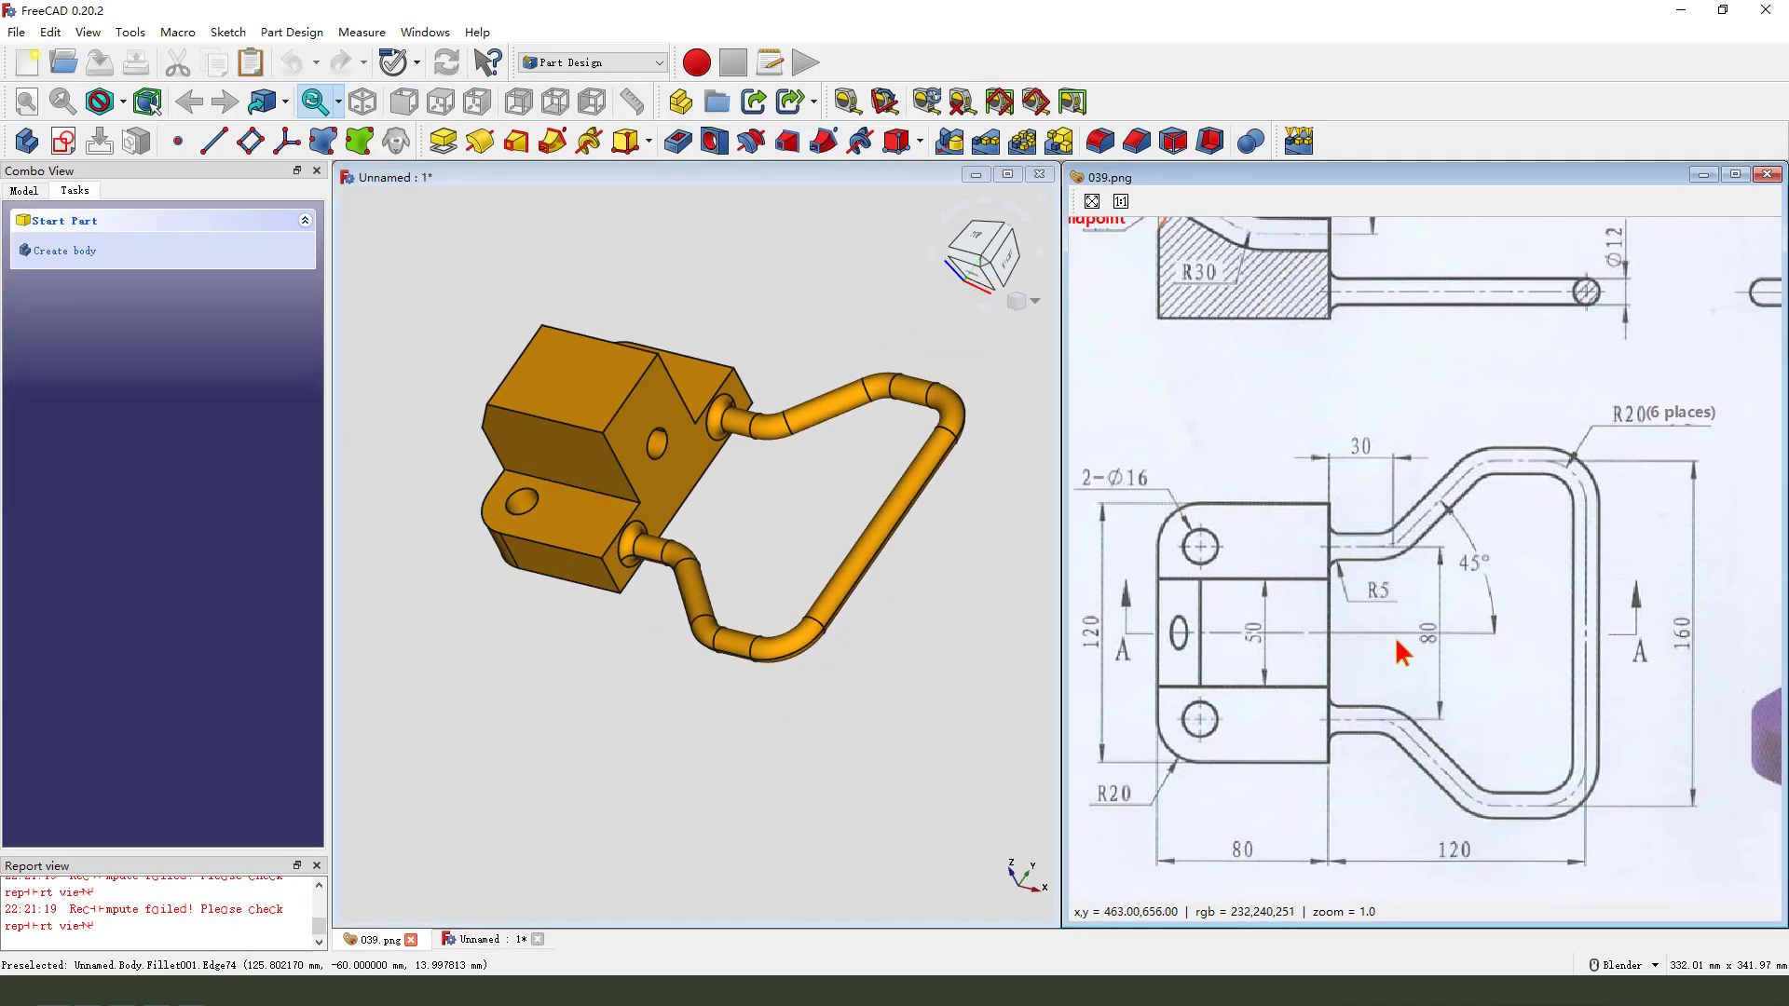
scroll(1397, 642, "down", 1)
middle_click_drag(1623, 711, 1467, 743)
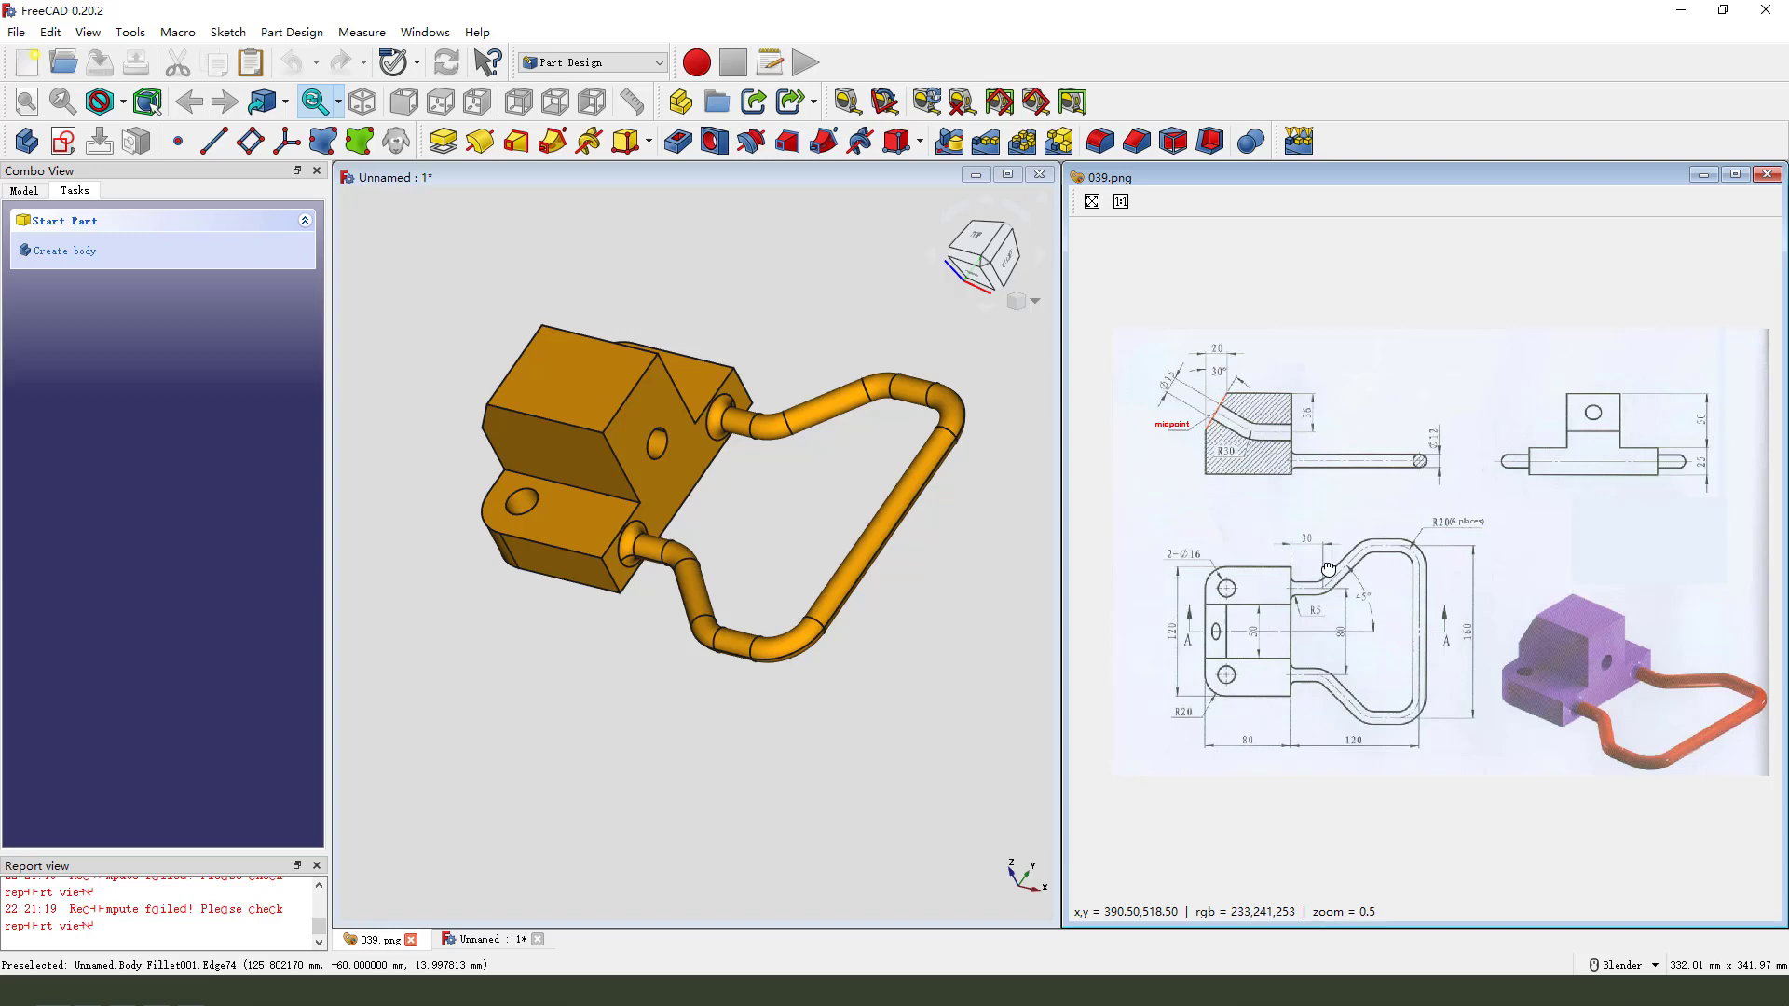
left_click_drag(1329, 569, 1363, 567)
mouse_move(605, 471)
middle_mouse_down()
mouse_move(615, 447)
mouse_move(823, 487)
mouse_move(634, 458)
middle_mouse_up()
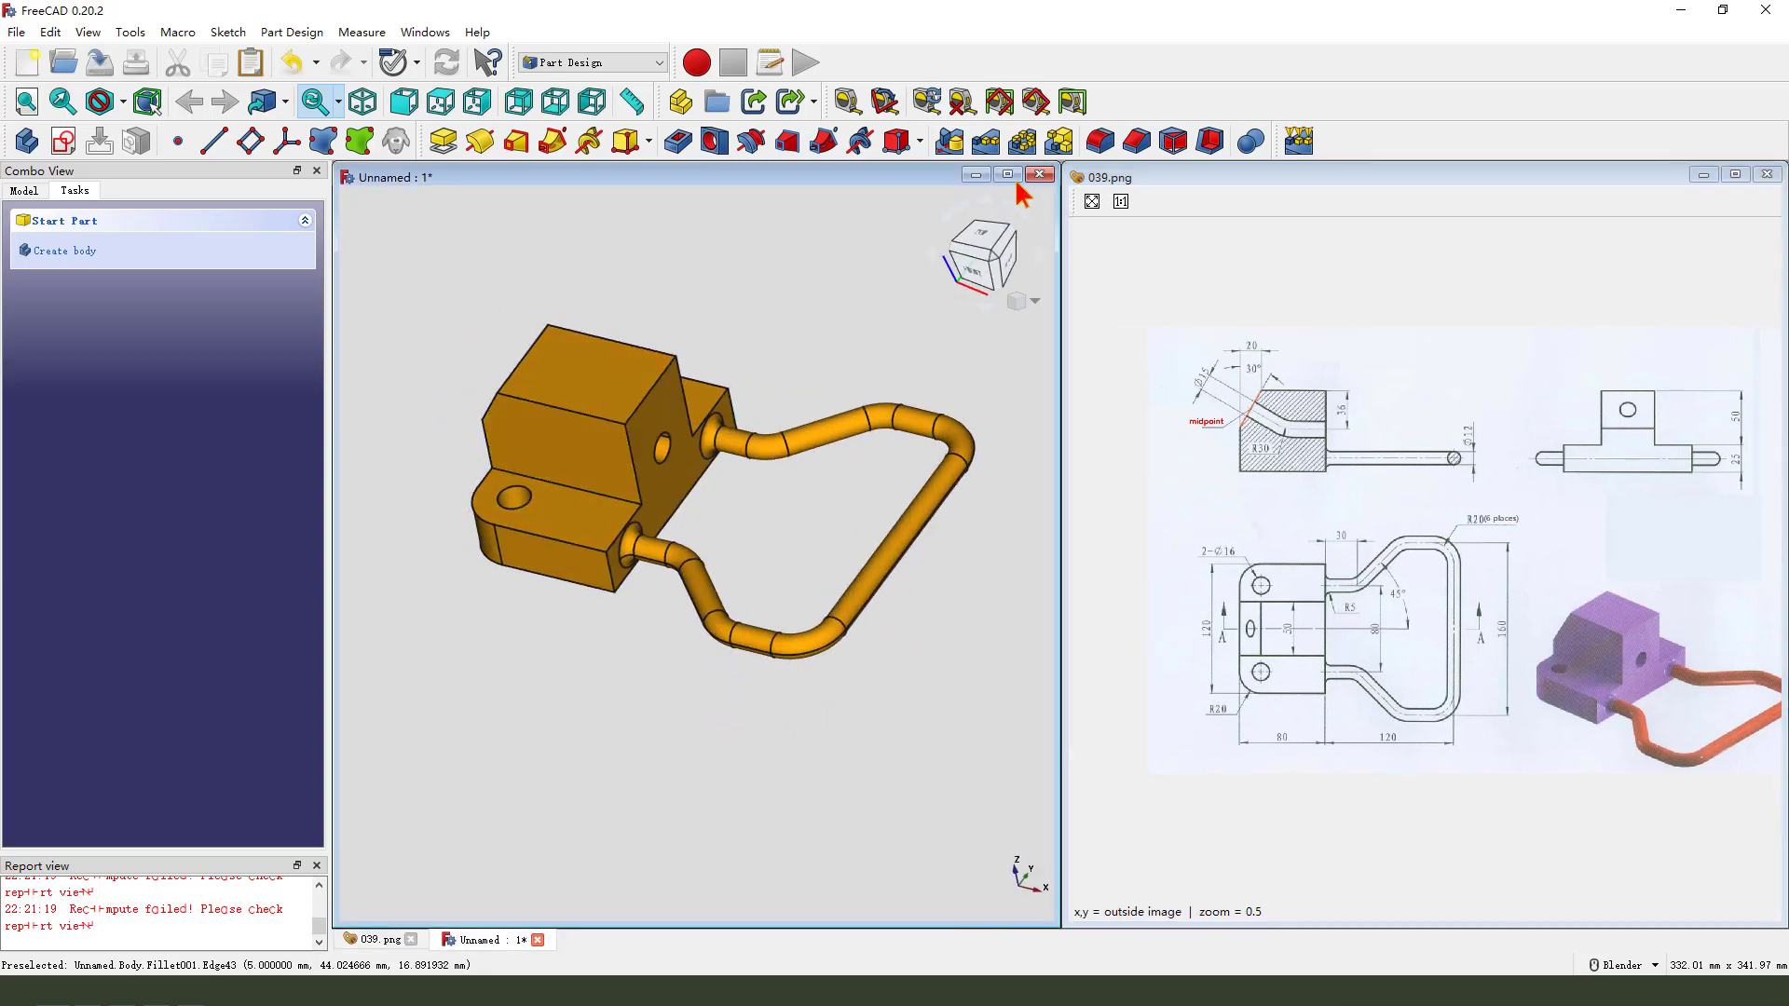
Step: Maximize the 3D view and open Set colors on Fillet001 from the model tree
left_click(1009, 176)
scroll(1131, 427, "up", 3)
middle_click_drag(1130, 427, 901, 524)
left_click(42, 190)
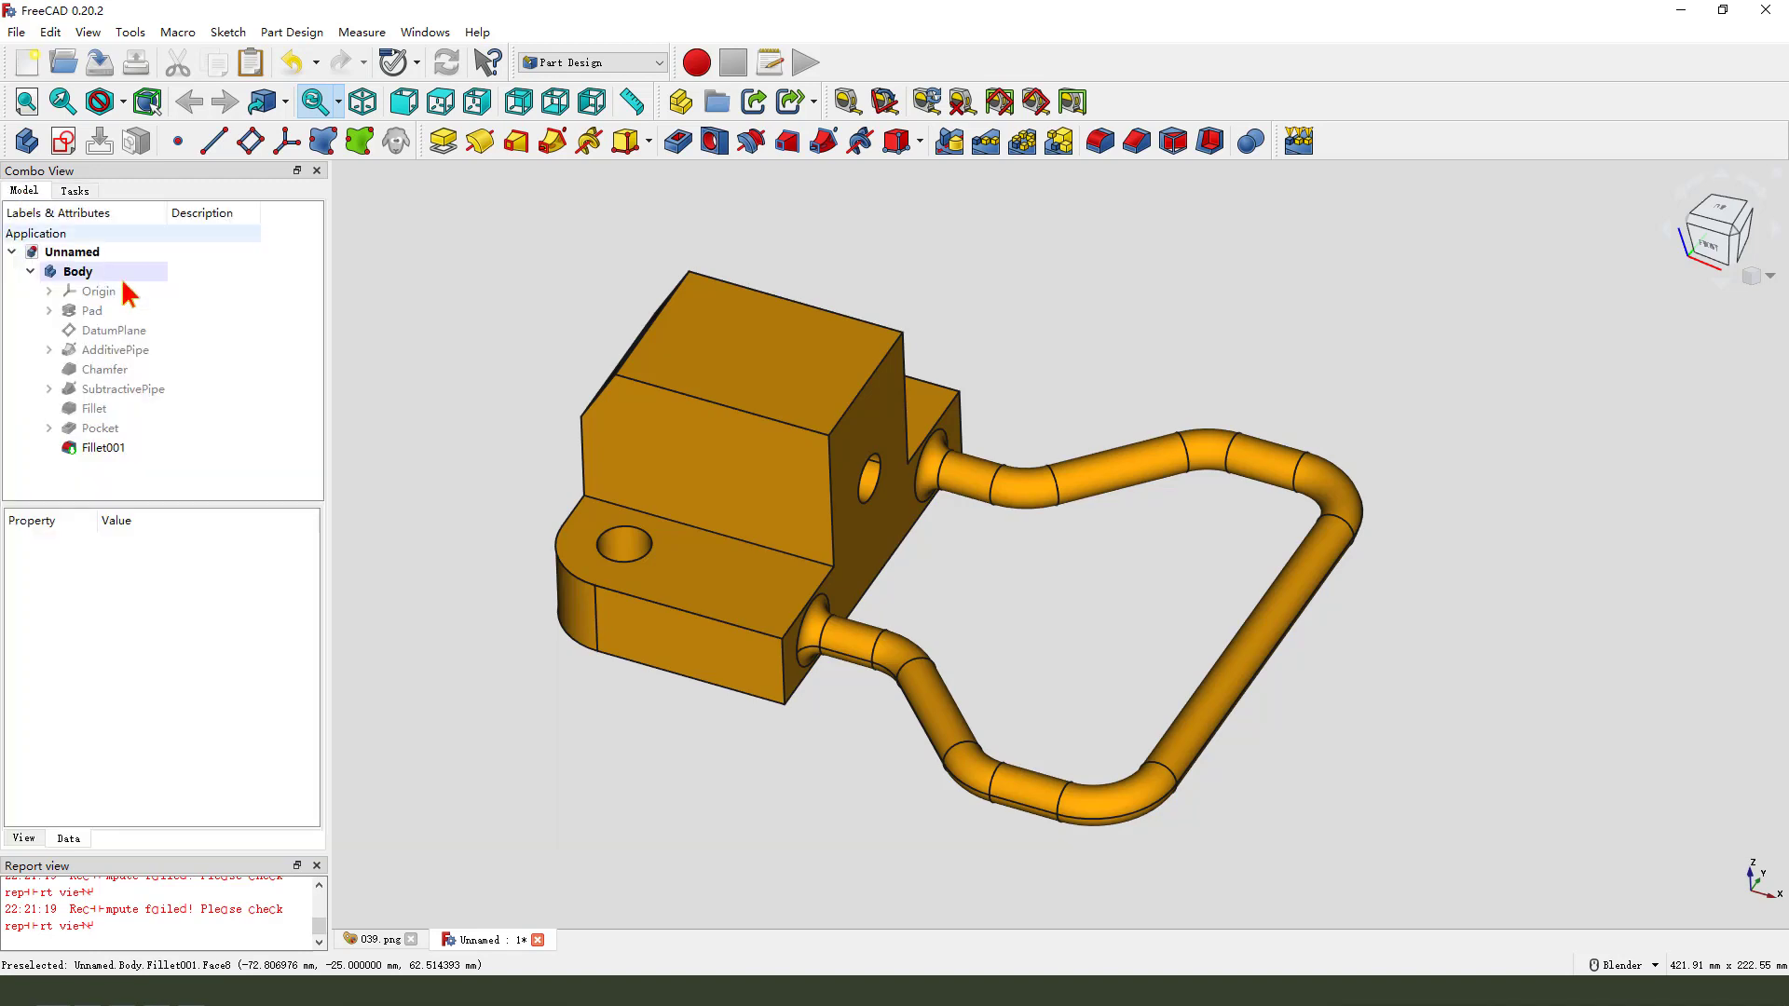
right_click(104, 450)
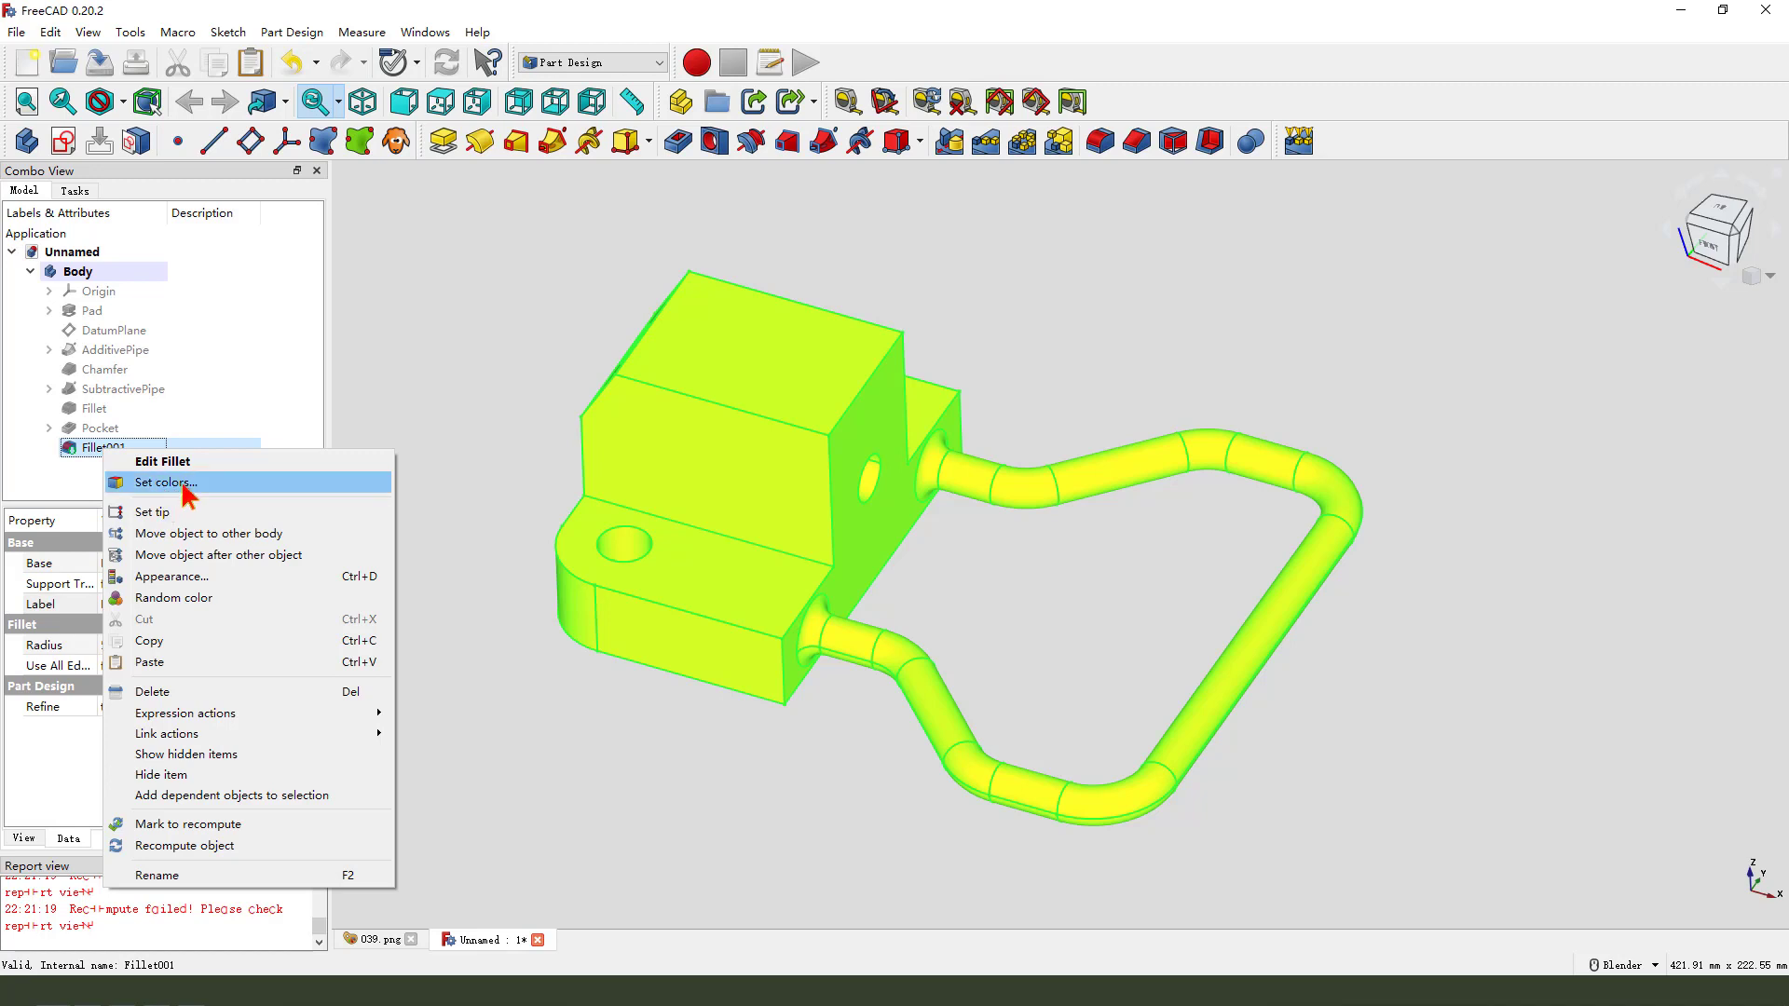
left_click(163, 483)
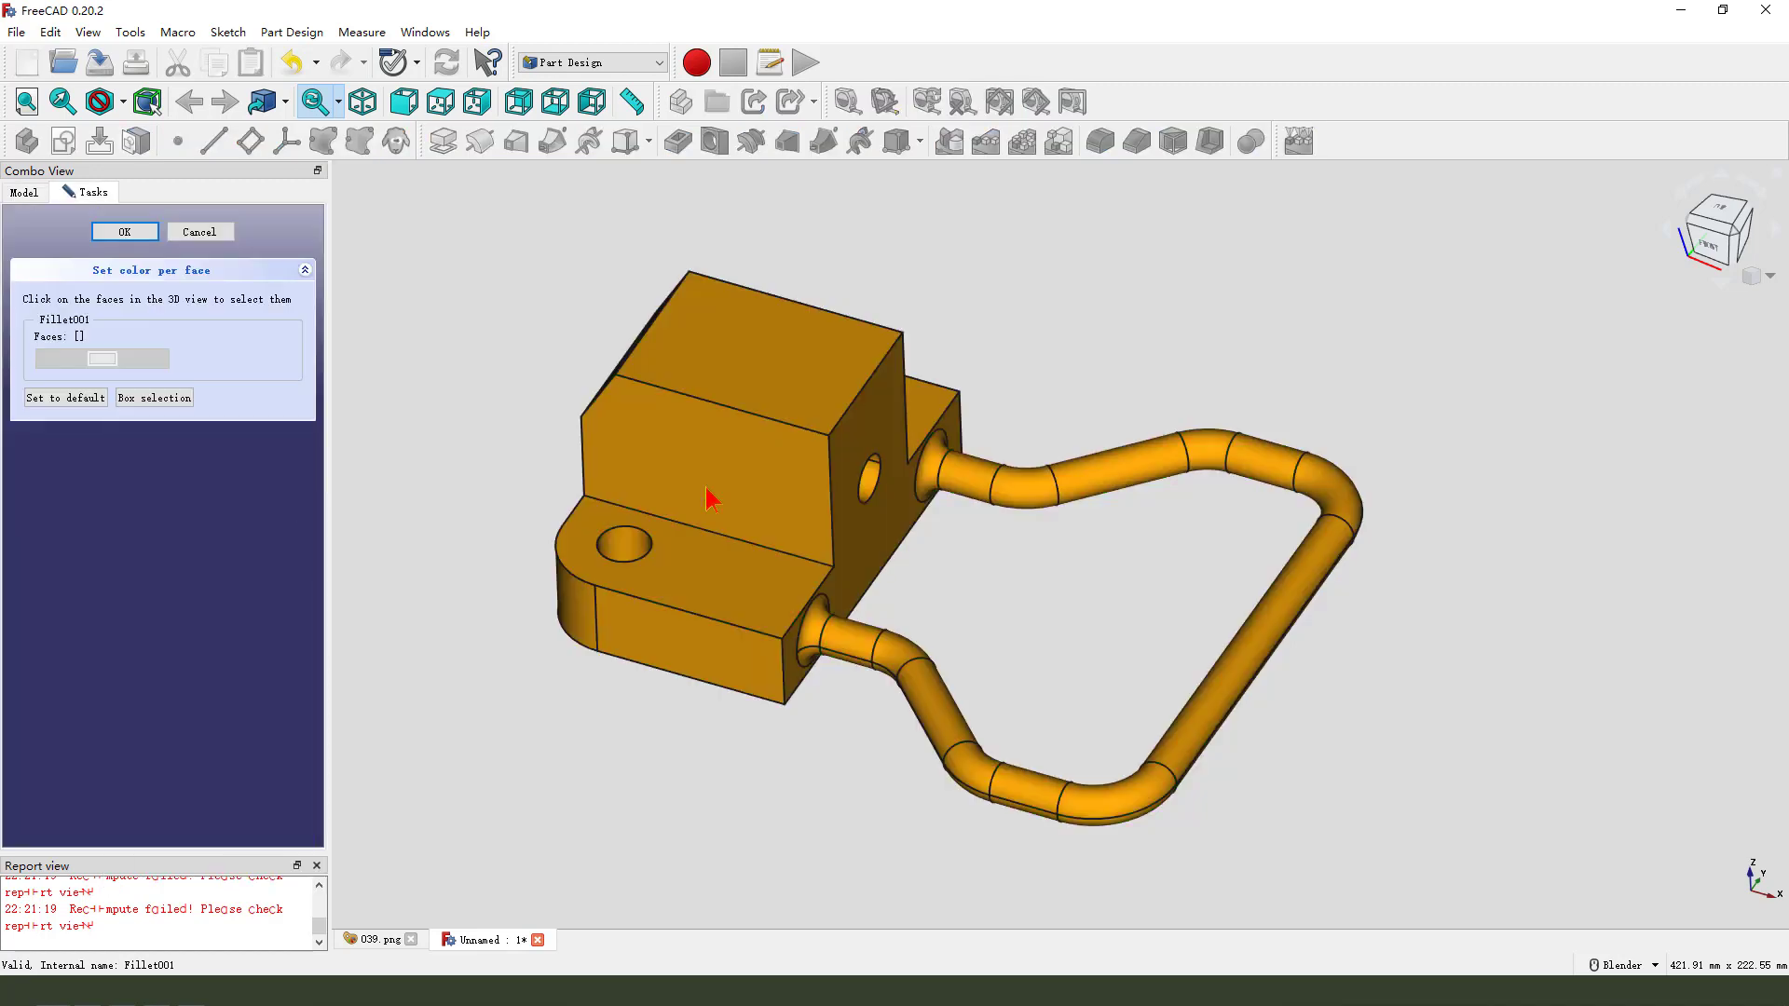
Step: Select all 15 pipe handle faces, tubes, bends and both end flanges, for recolouring
left_click(928, 482)
left_click(969, 480)
left_click(1025, 486)
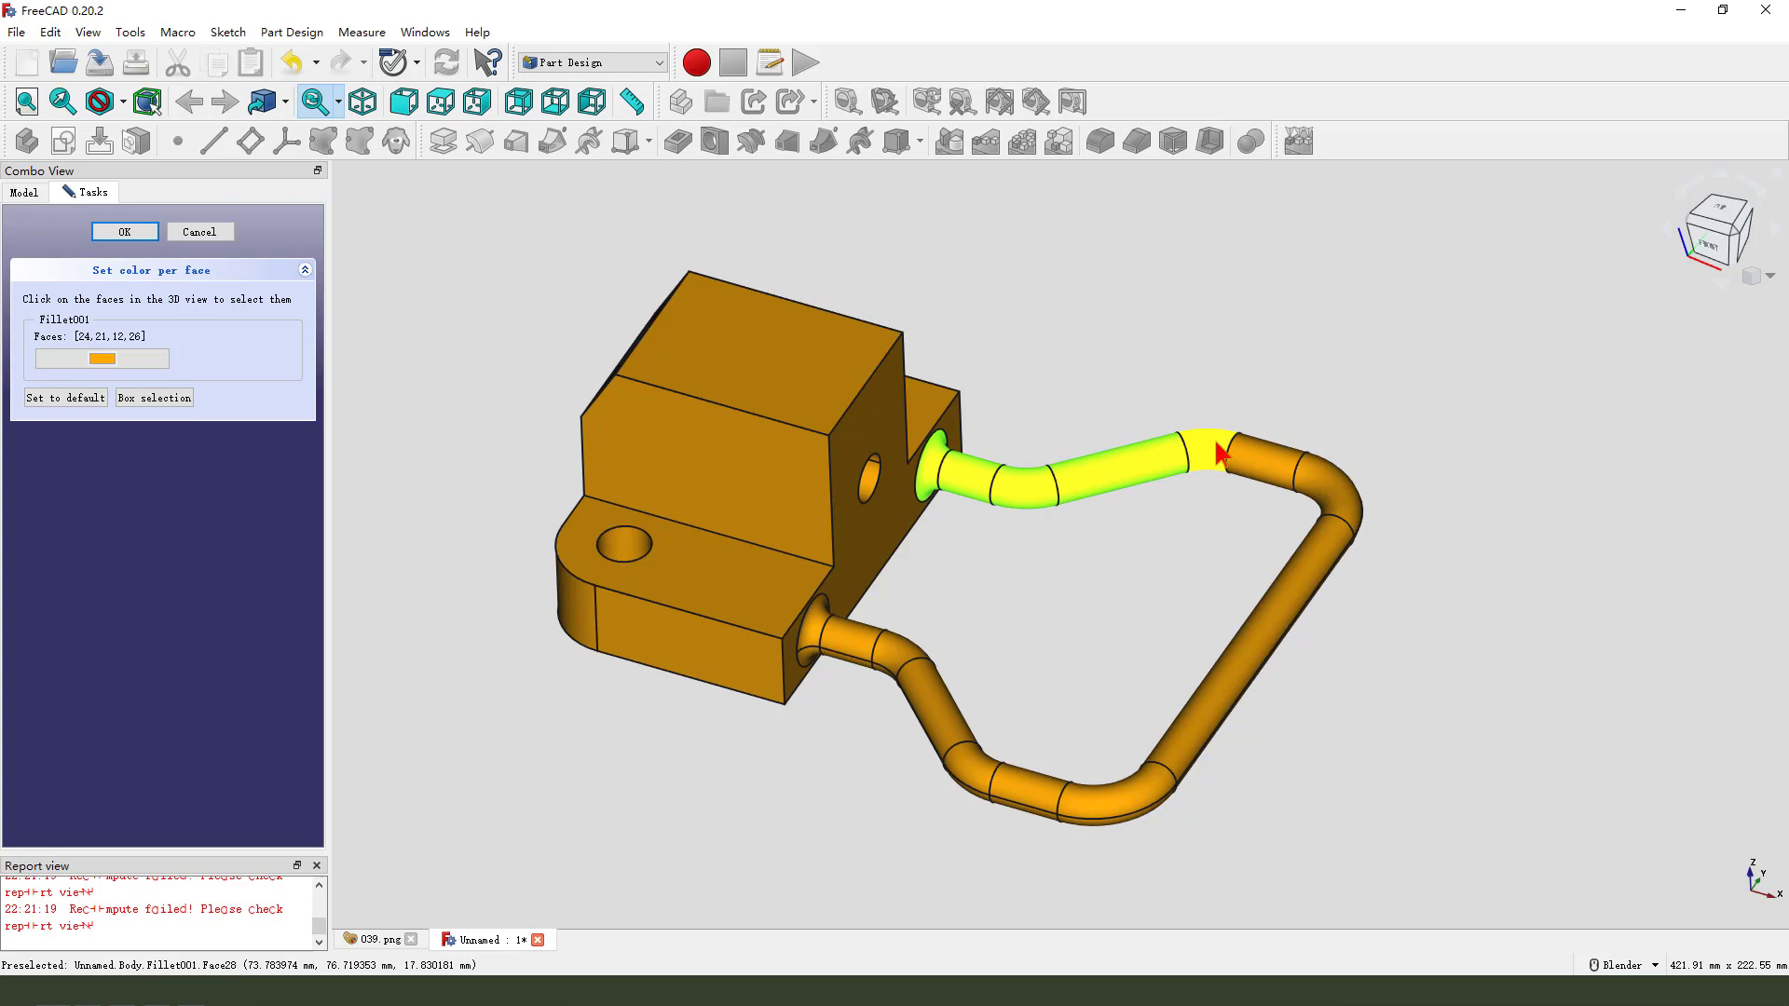
left_click(1271, 471)
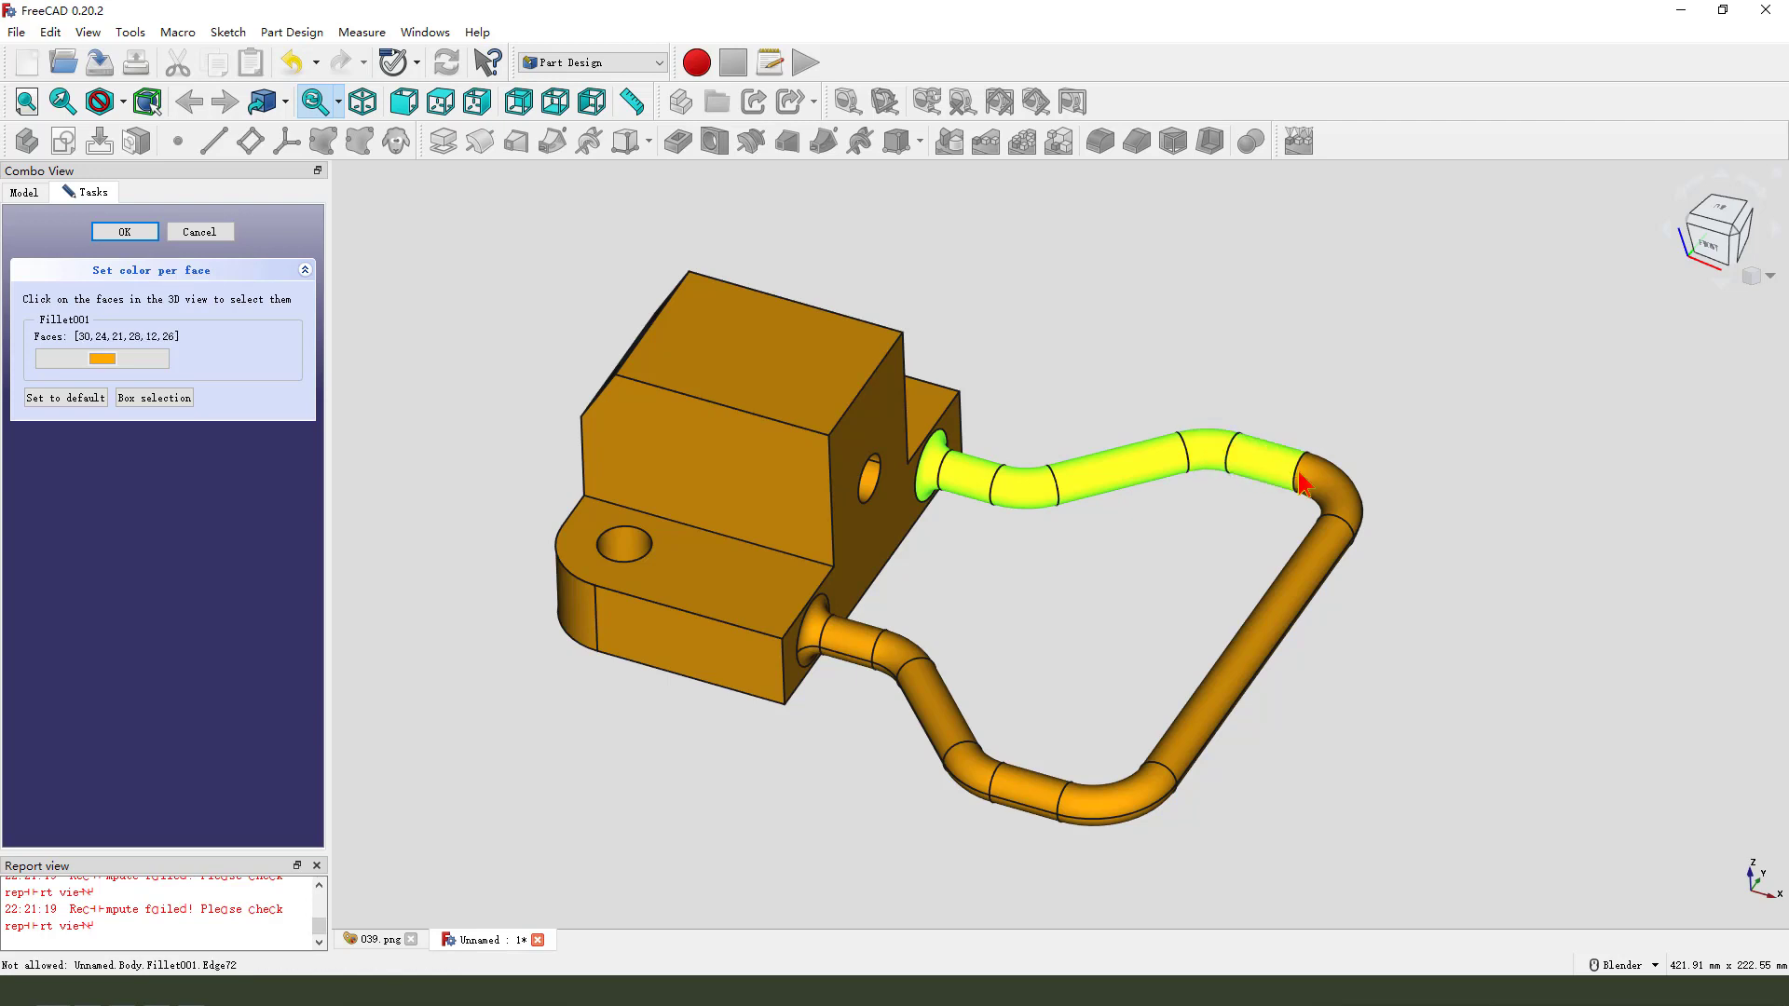
left_click(1331, 495)
left_click(1302, 584)
left_click(1150, 767)
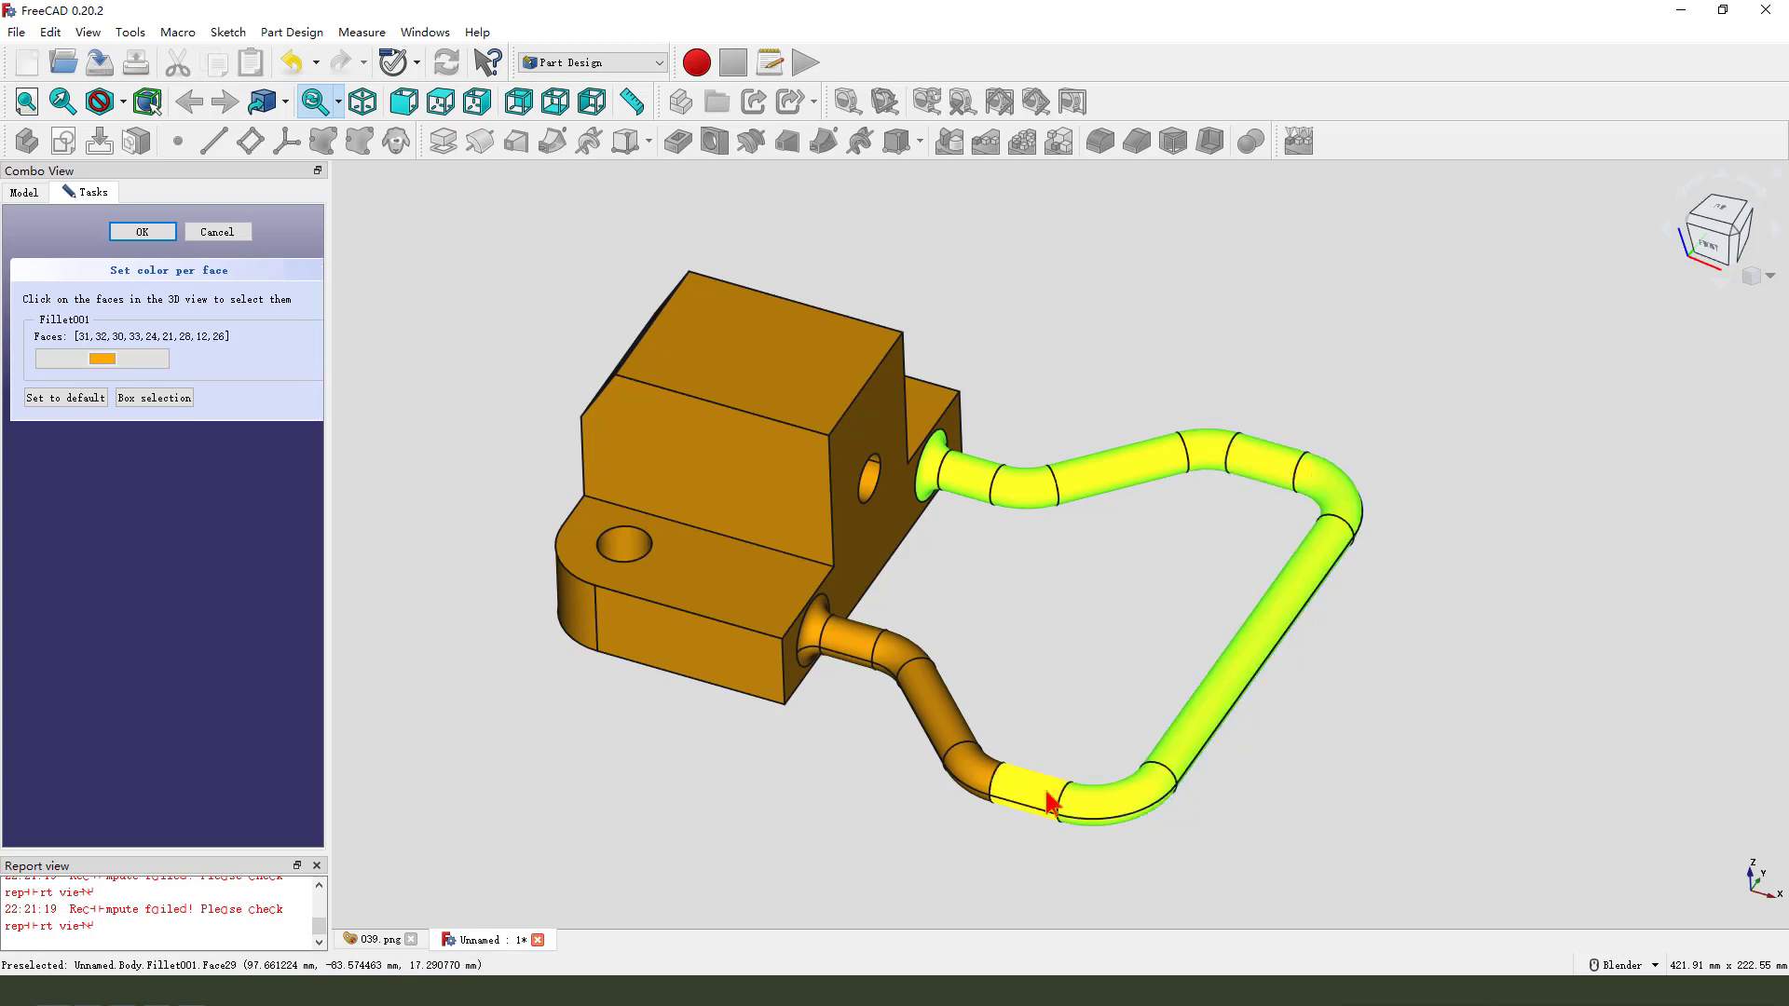
left_click(1050, 813)
left_click(890, 658)
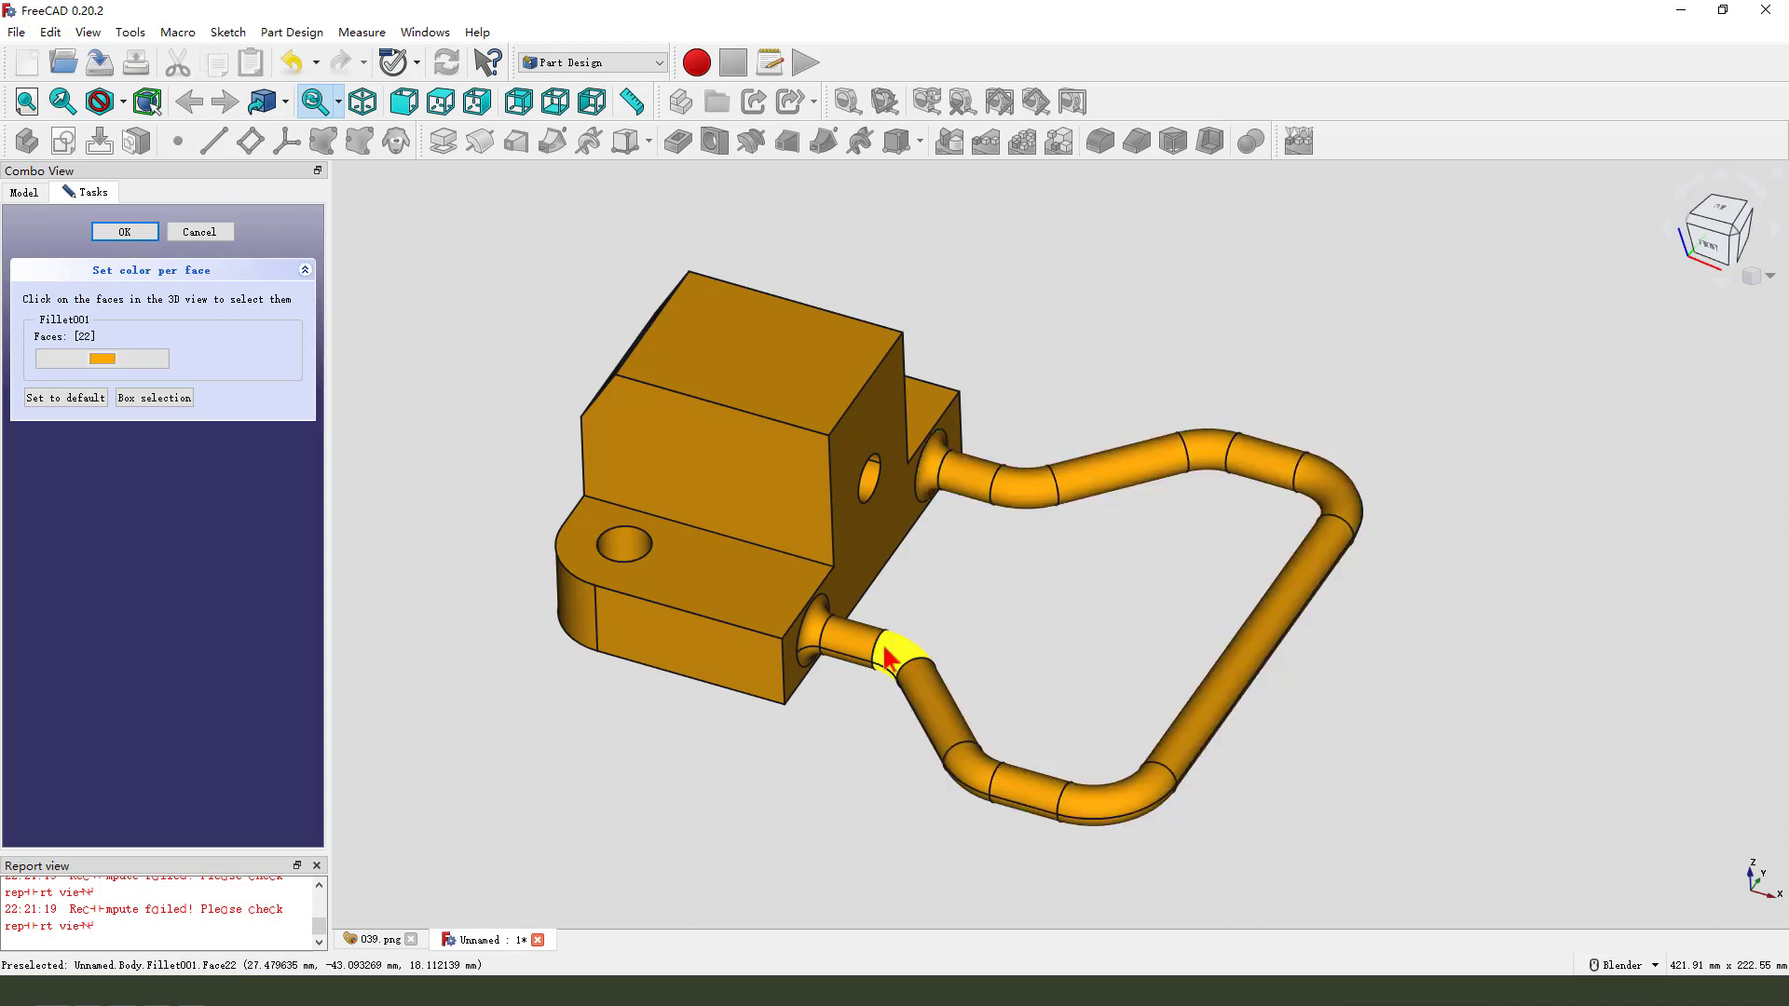
left_click(811, 632)
left_click(926, 686)
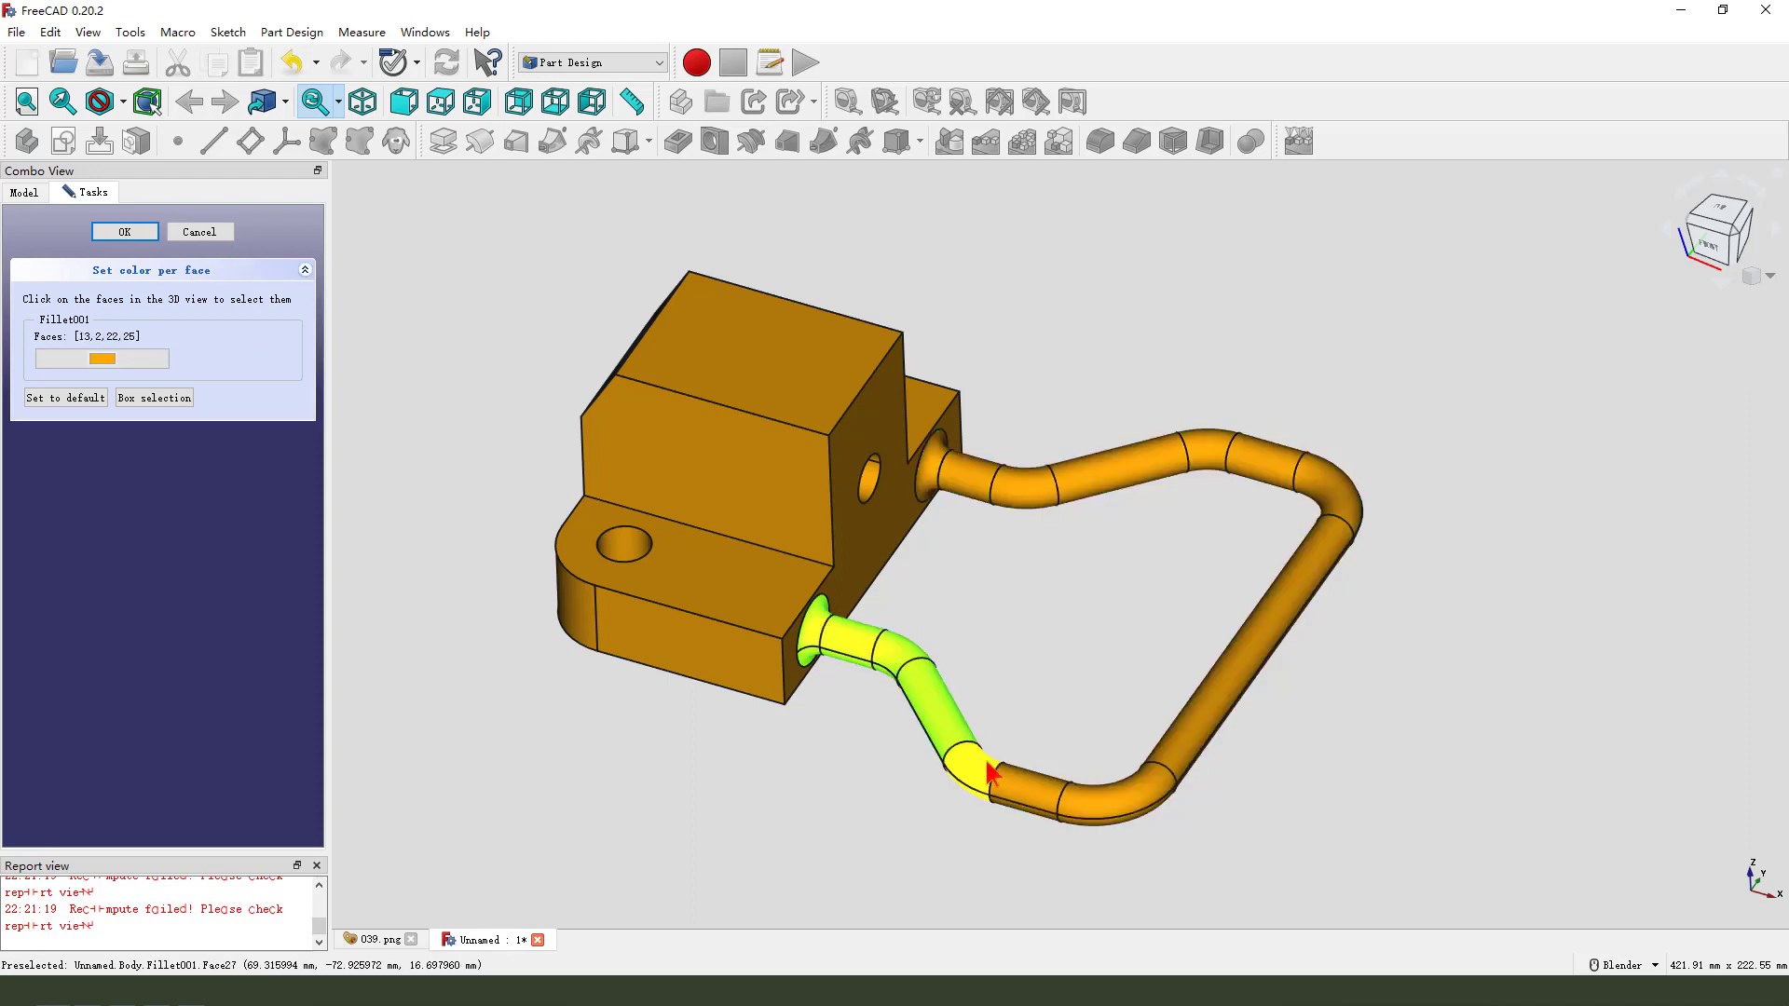
left_click(975, 767)
left_click(1030, 789)
left_click(1105, 806)
left_click(1267, 643)
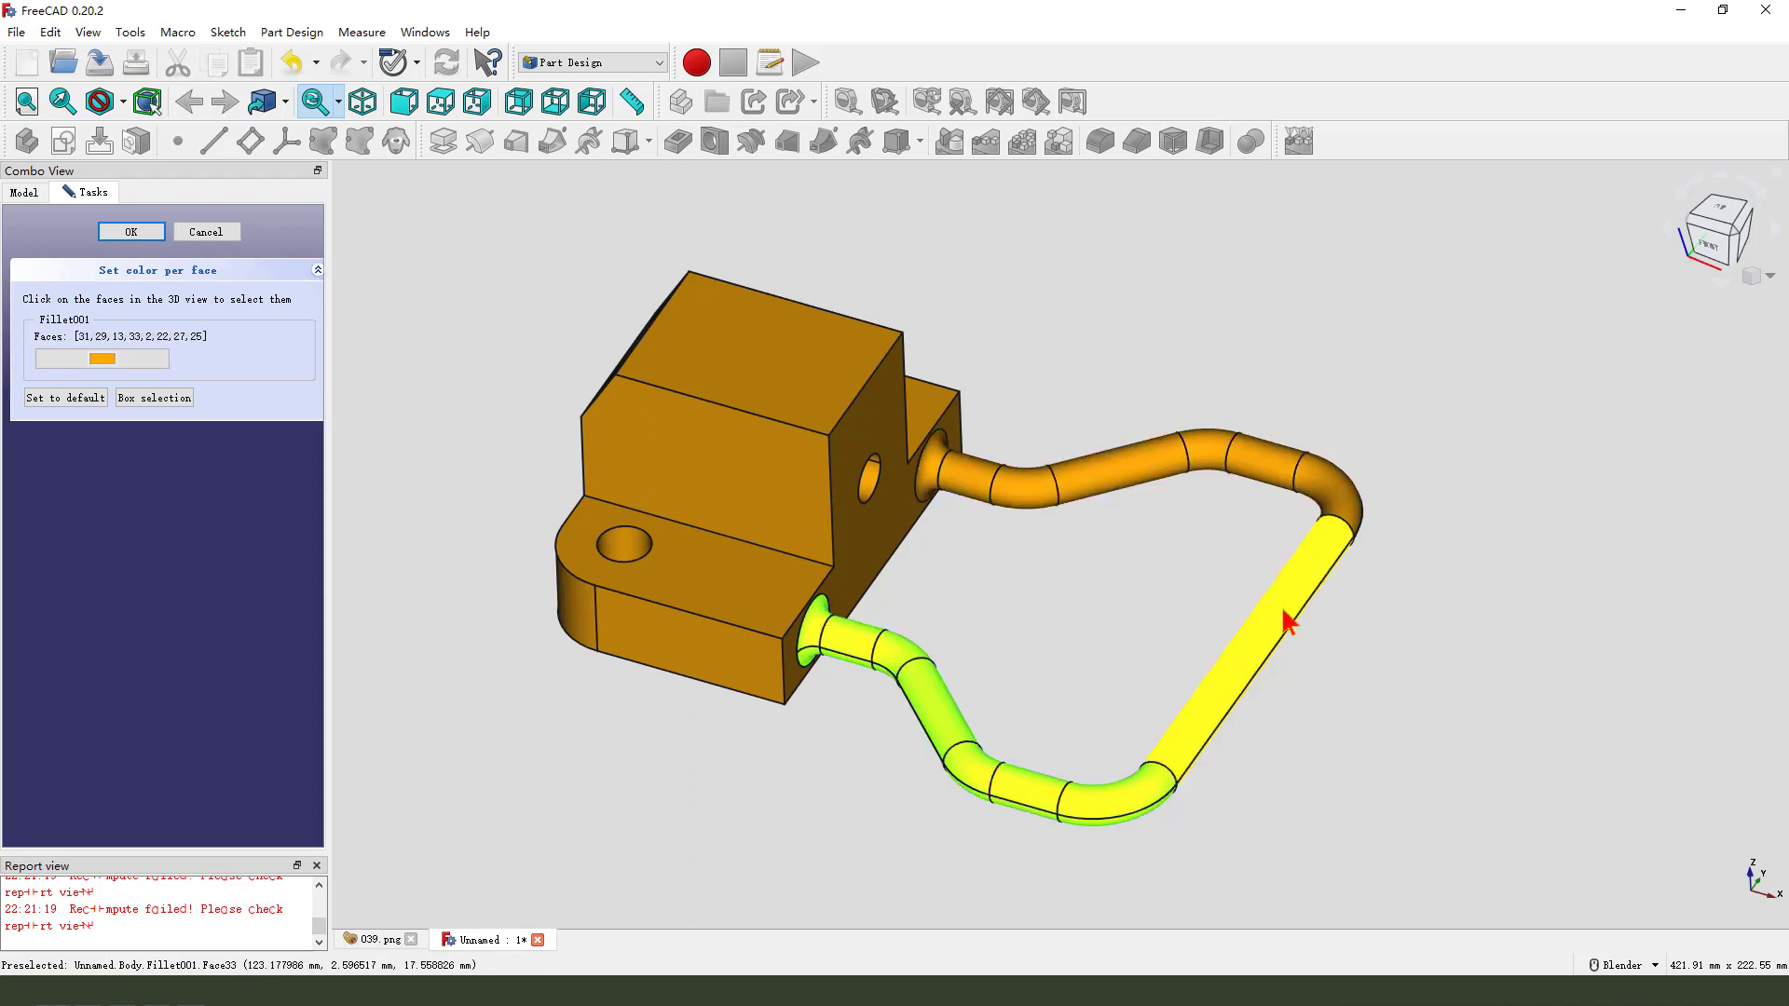
left_click(1324, 494)
left_click(1272, 477)
left_click(1202, 449)
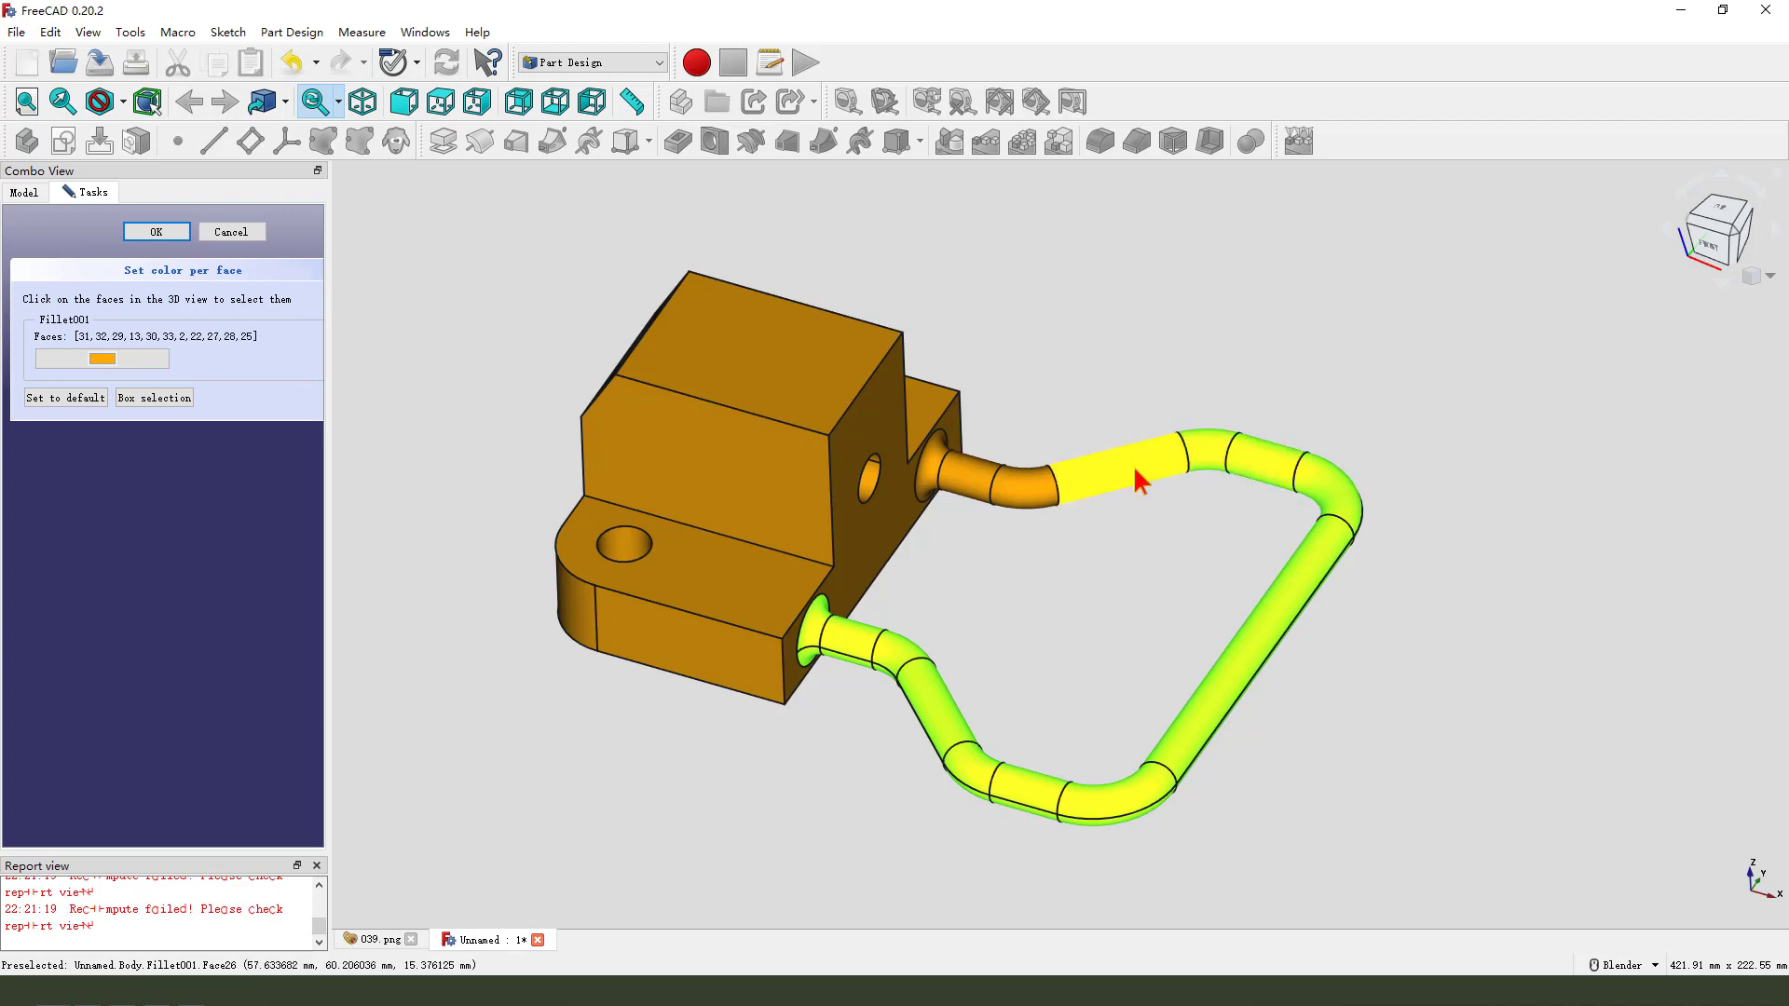
left_click(1142, 474)
left_click(1025, 494)
left_click(936, 470)
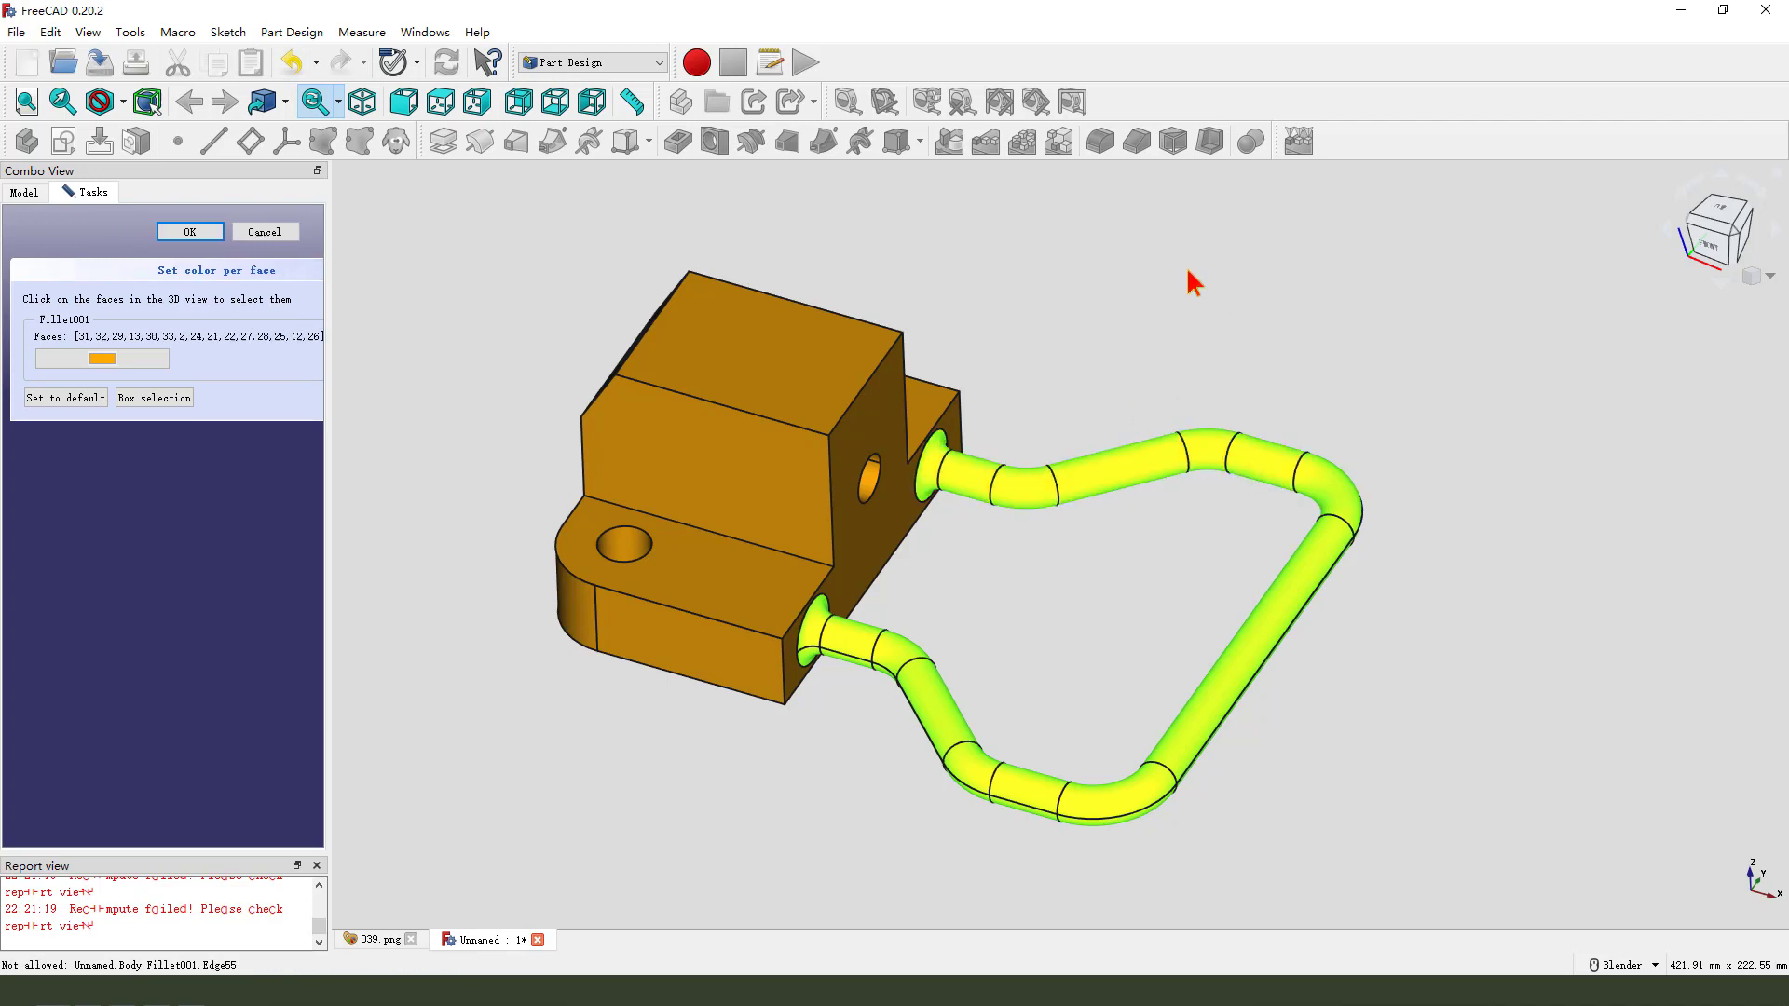
Step: Colour the selected pipe faces red (#ff0000) and close the per-face colour task
left_click(100, 360)
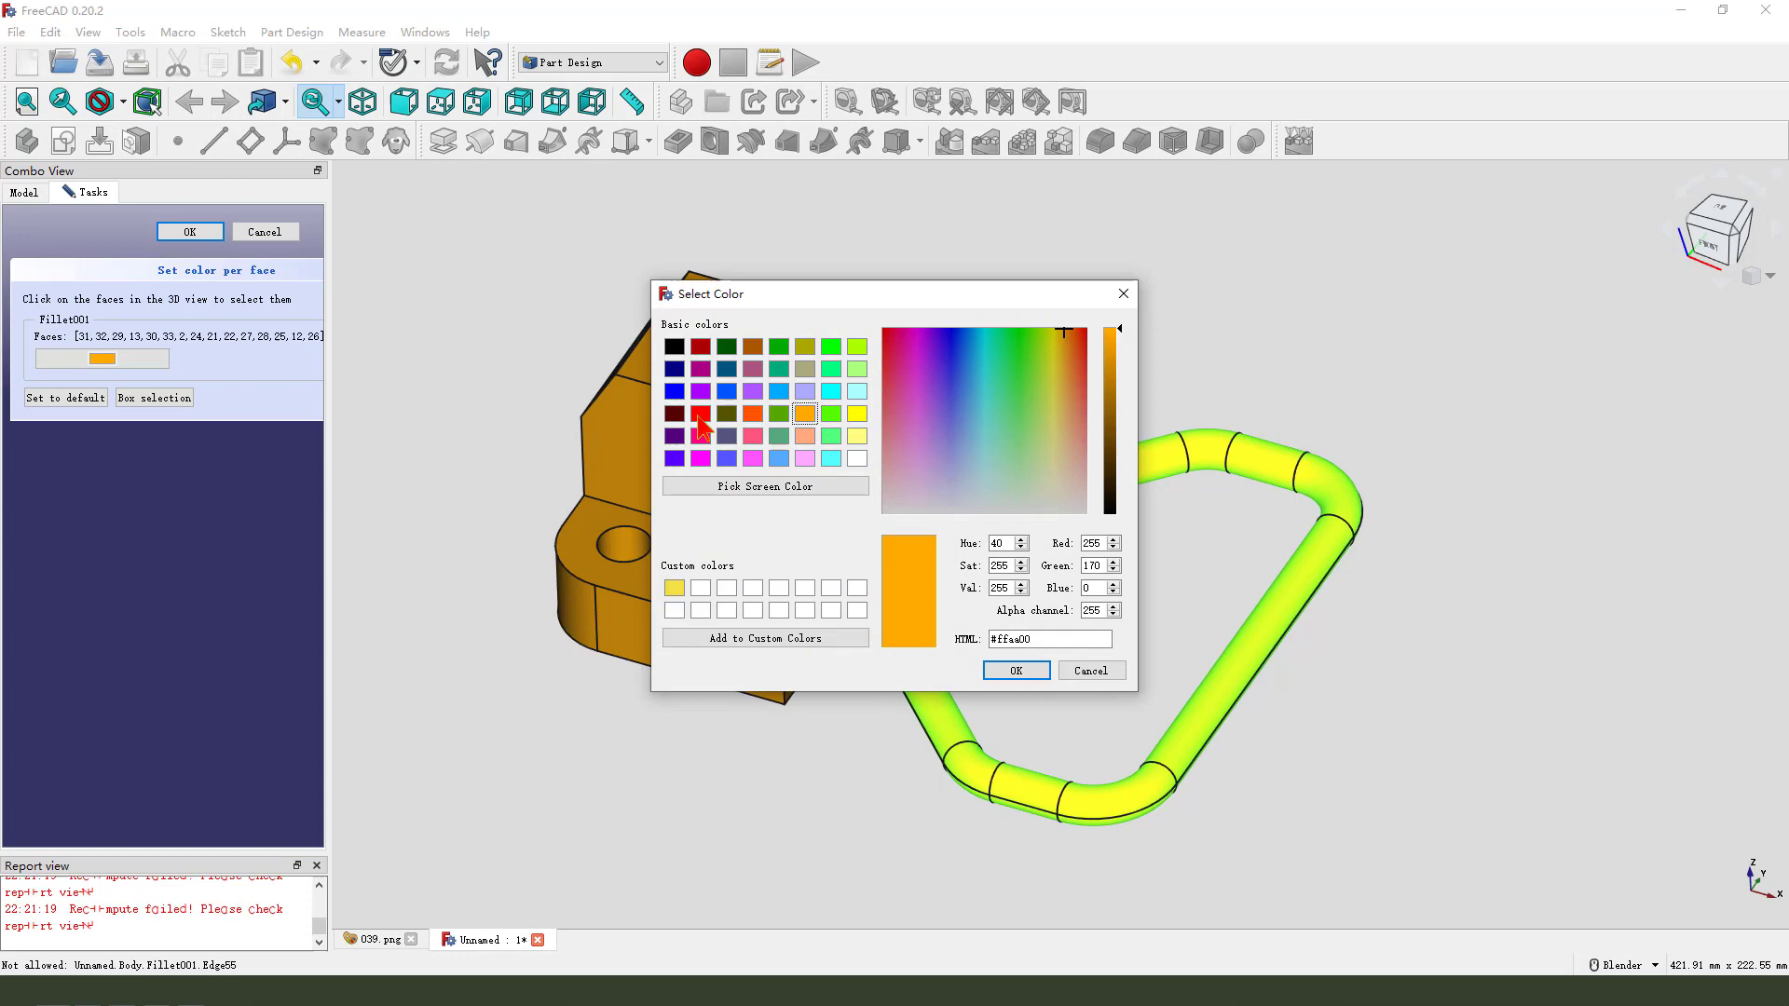
left_click(700, 414)
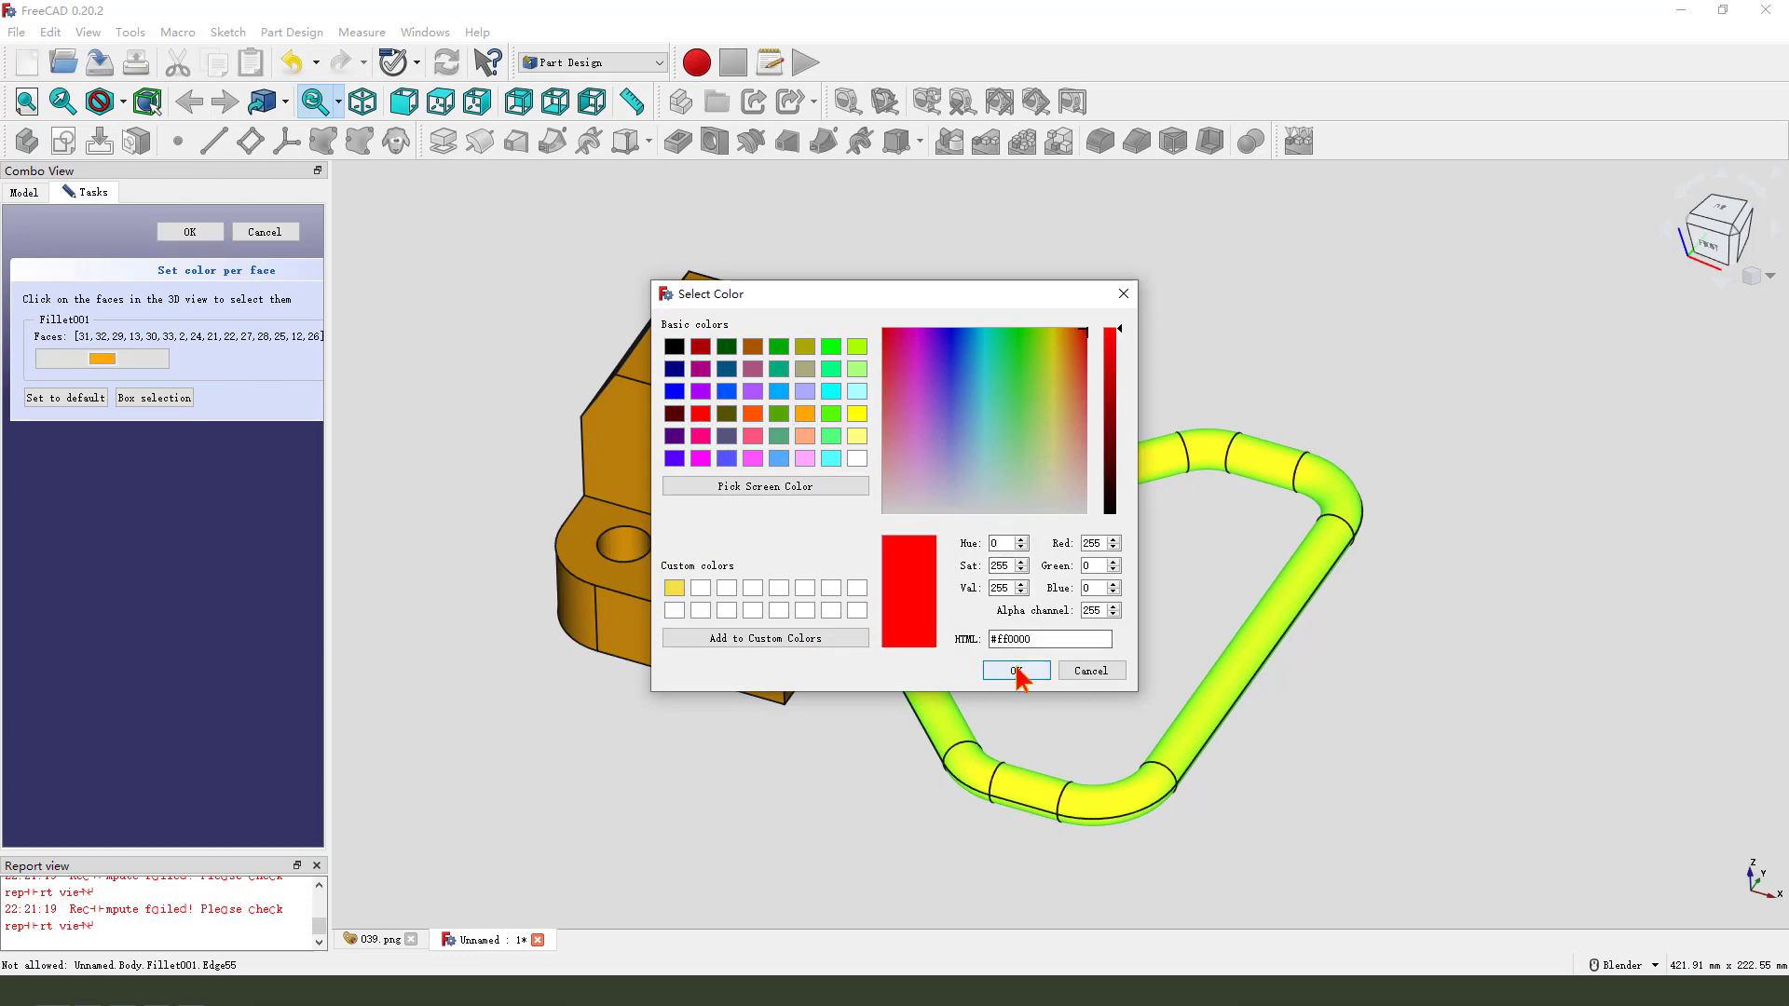
left_click(1016, 672)
middle_click_drag(1102, 627, 1033, 610)
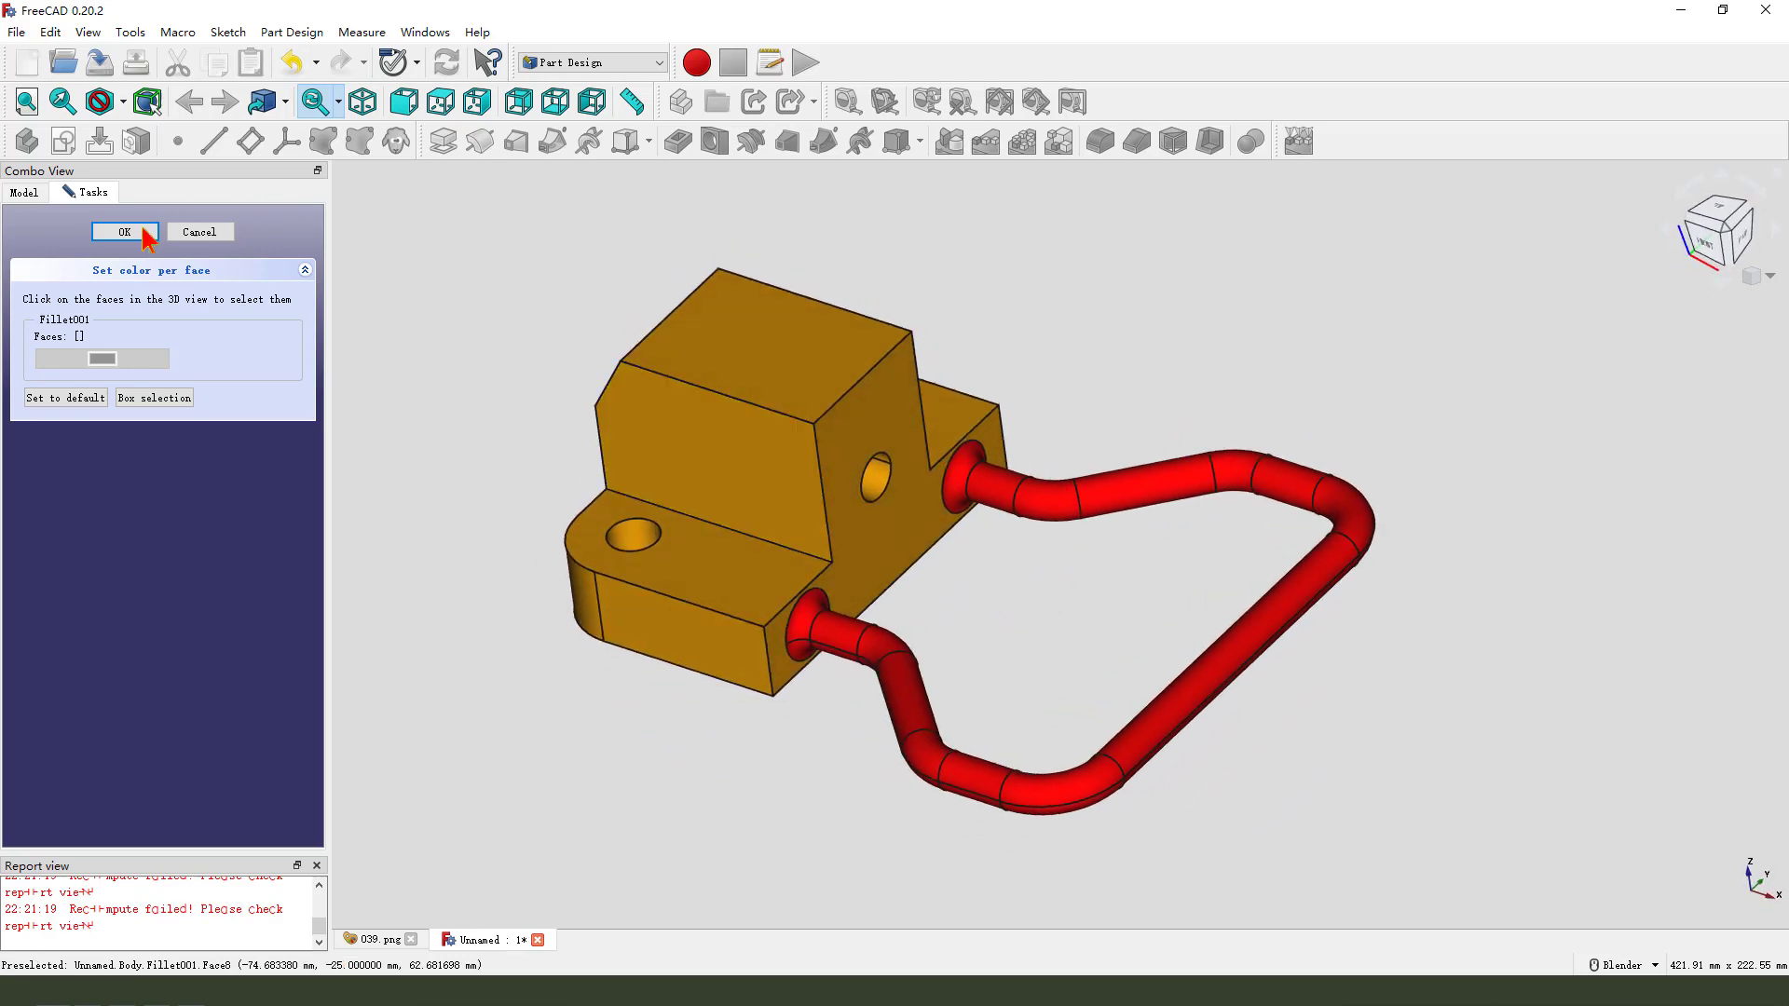
left_click(145, 232)
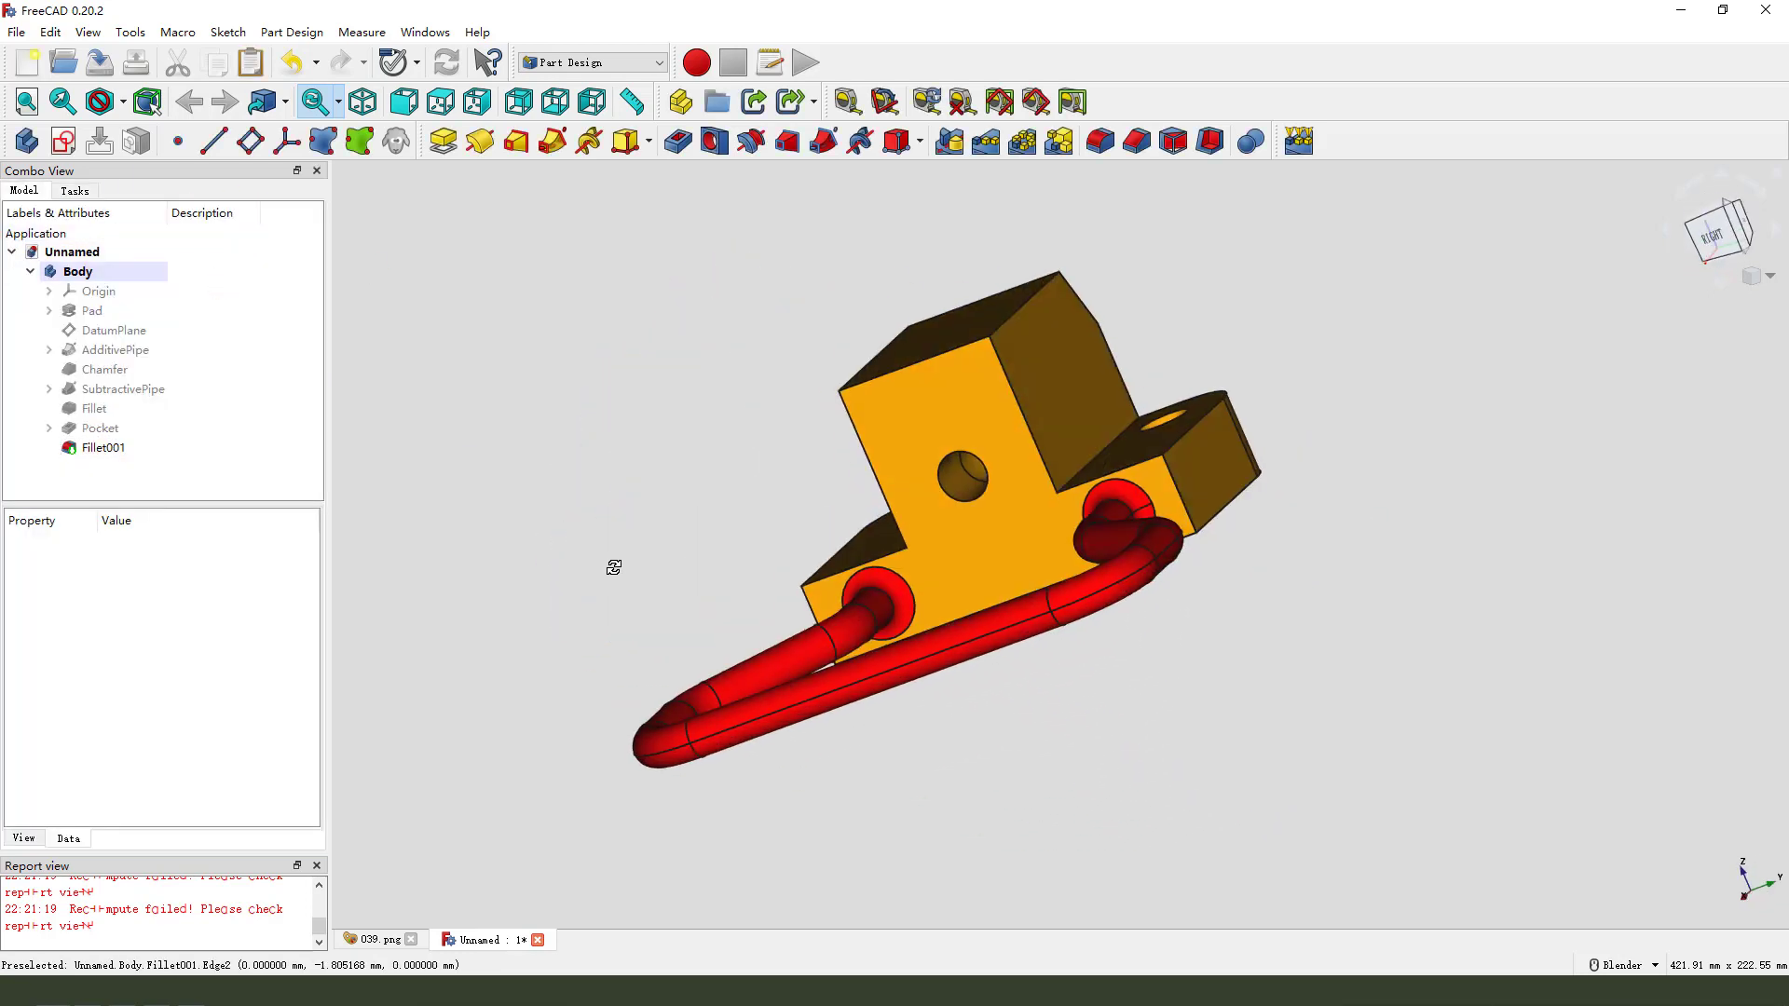